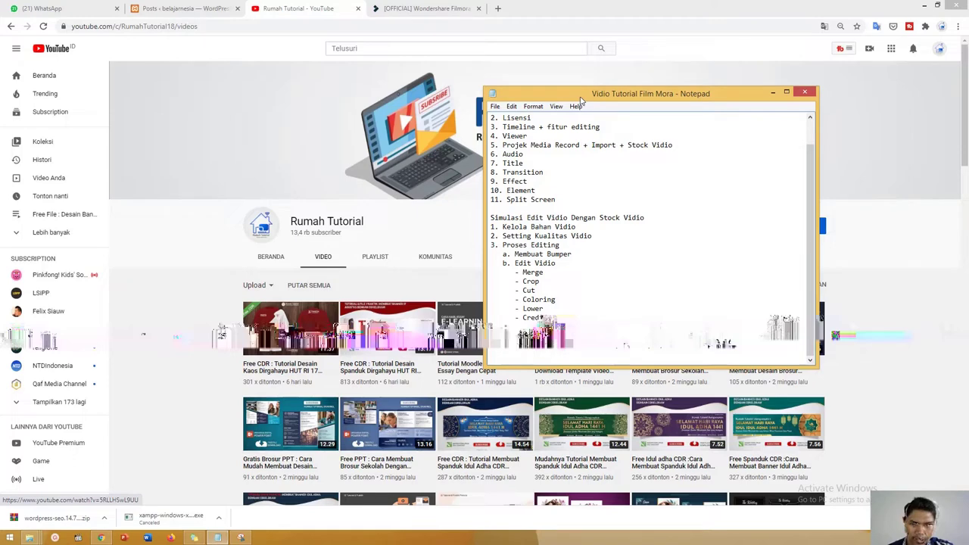
- Switch to the Filmora website at filmora.wondershare.net and show its download options for Windows and Mac
left_click(424, 9)
left_click(132, 26)
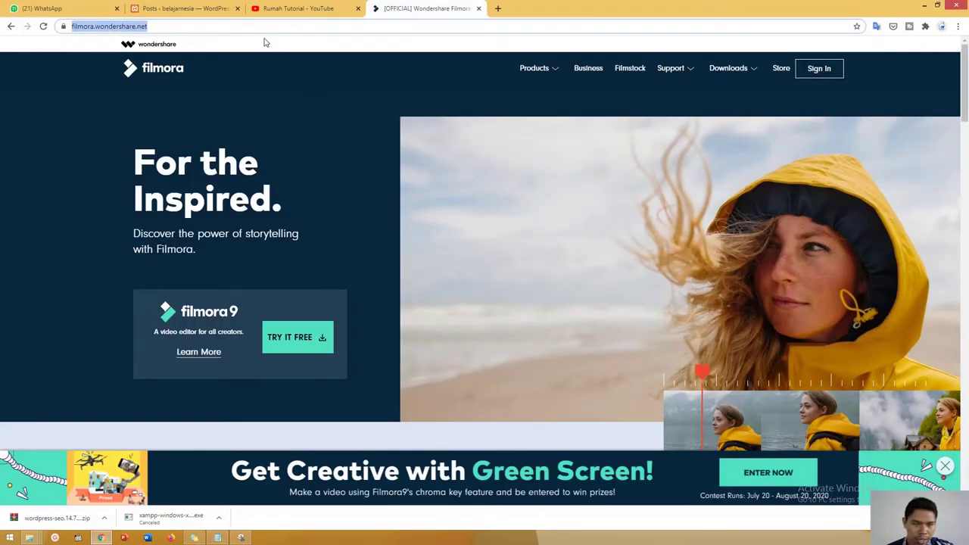
left_click(311, 54)
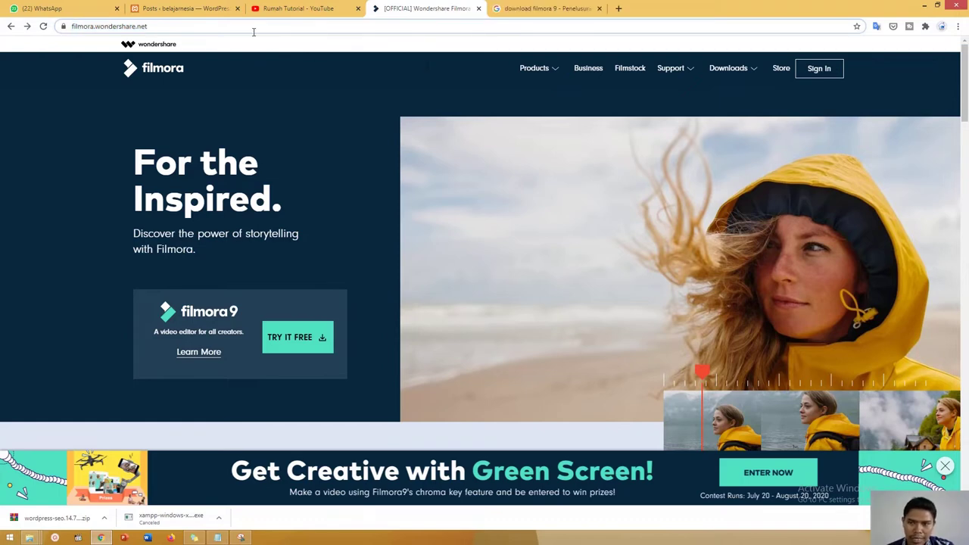
left_click(167, 24)
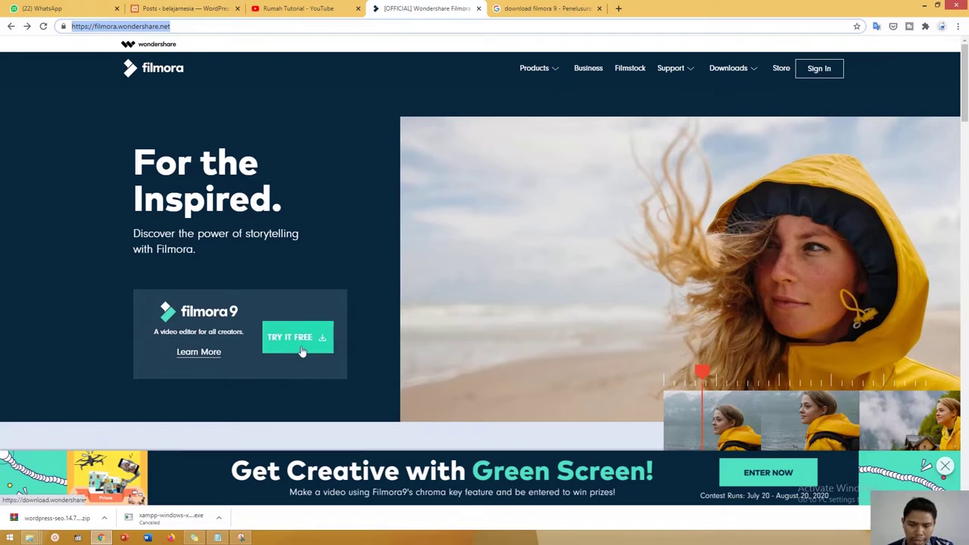
left_click(750, 70)
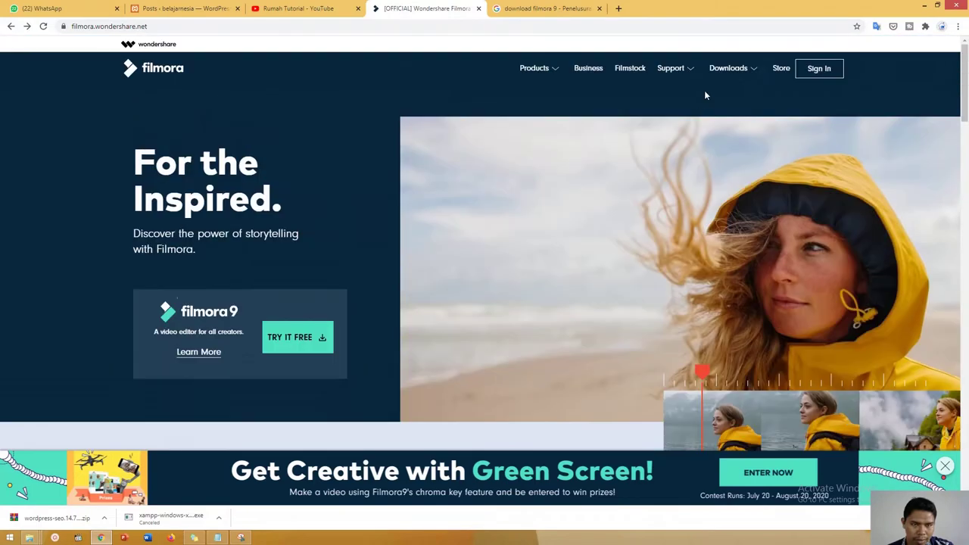
mouse_move(735, 77)
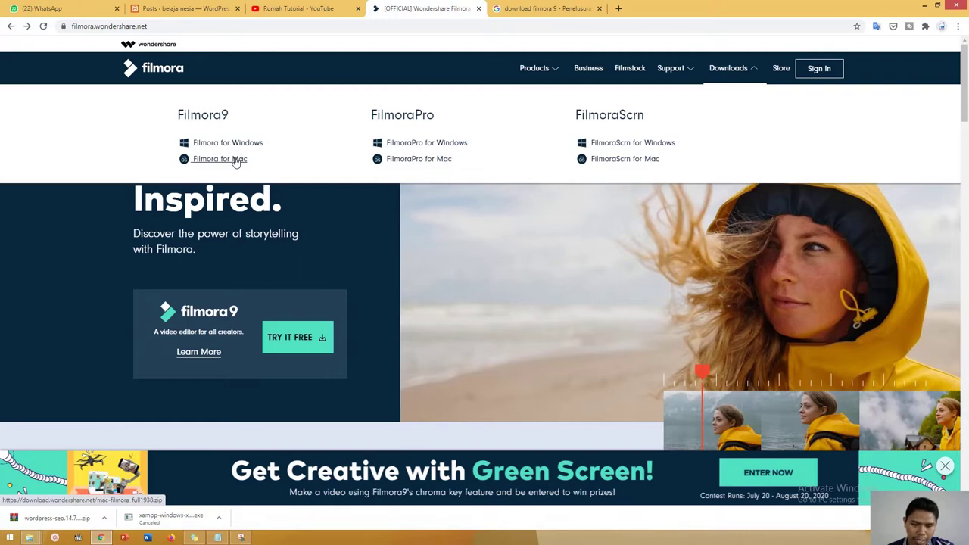
- Show the Google results page and highlight the search query "download filmora 9"
left_click(540, 8)
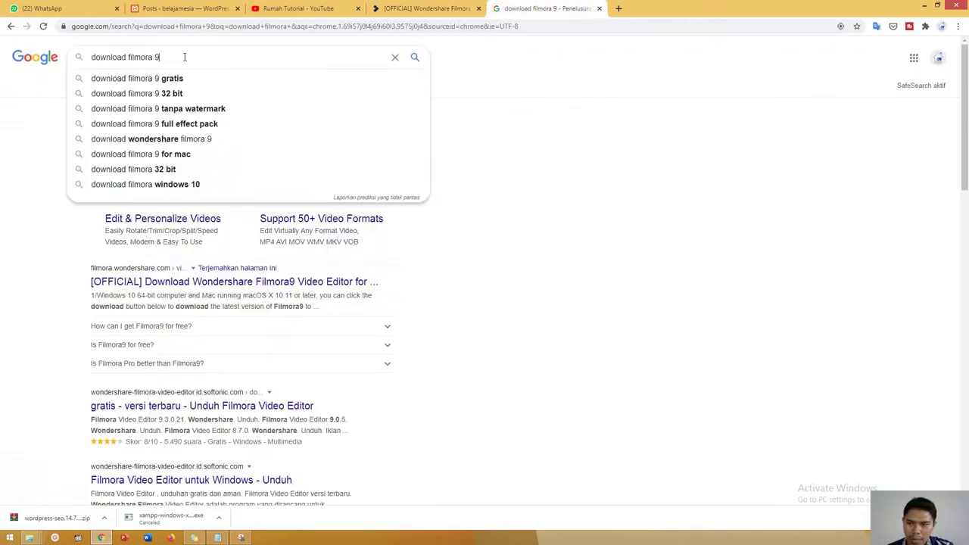
left_click_drag(184, 57, 72, 58)
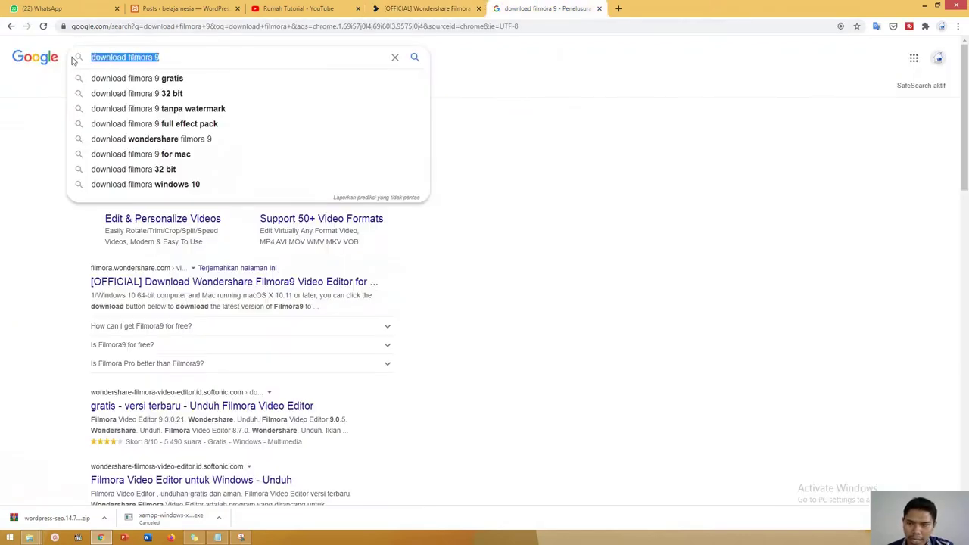
left_click(221, 58)
left_click_drag(186, 57, 82, 58)
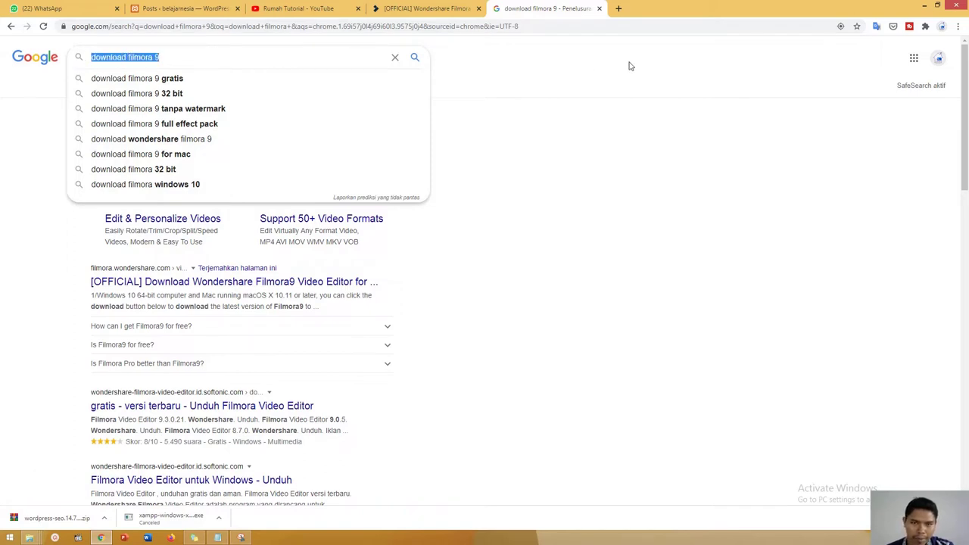
left_click(305, 50)
left_click(643, 117)
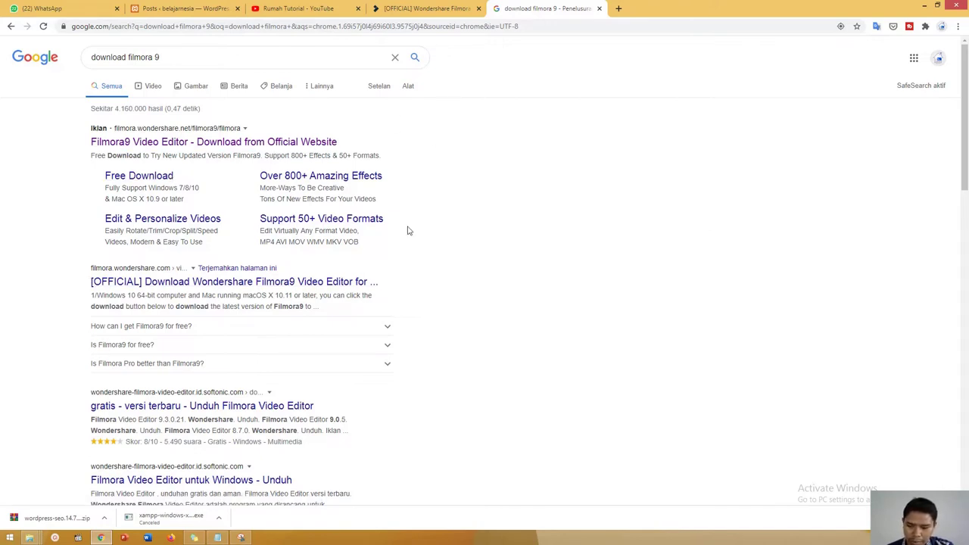
- In File Explorer's Filmora folder, open the Filmora 9.4.5.10 (x64) archive and go into its folder, dismissing the WinRAR purchase reminder
mouse_move(29, 538)
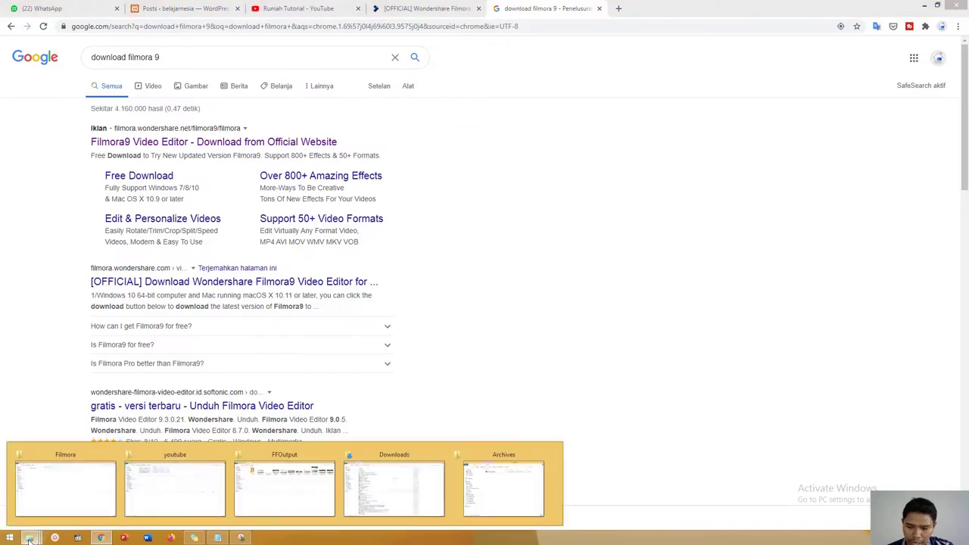
left_click(61, 485)
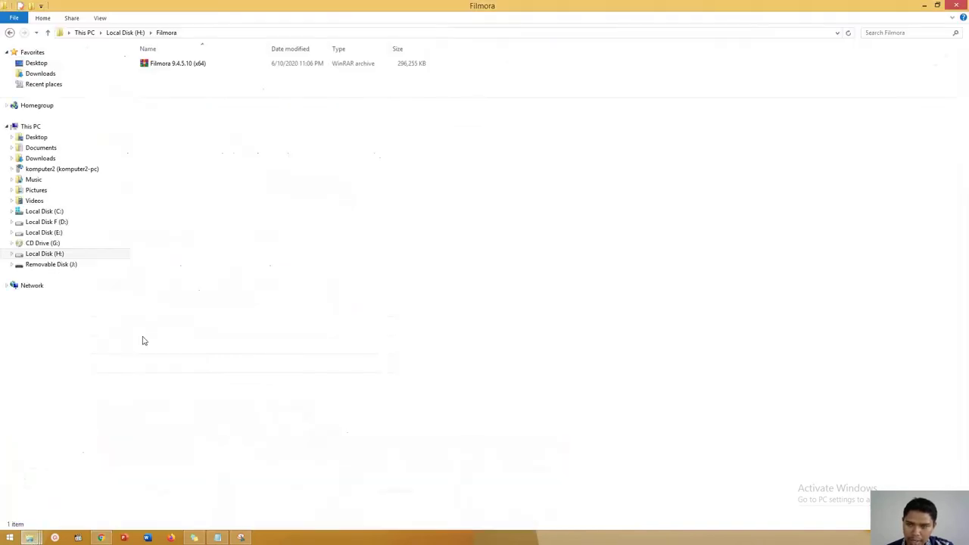
left_click(175, 66)
double_click(175, 66)
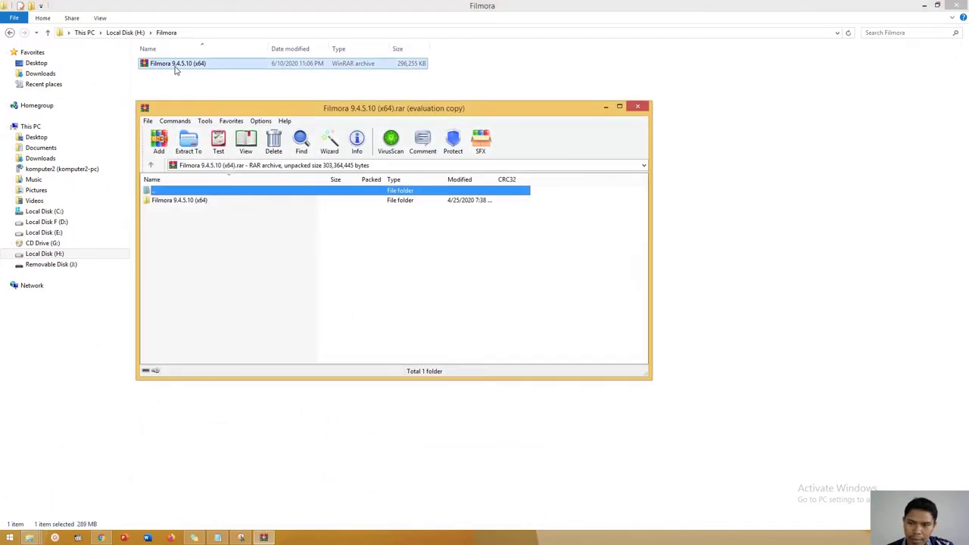
left_click_drag(195, 111, 216, 106)
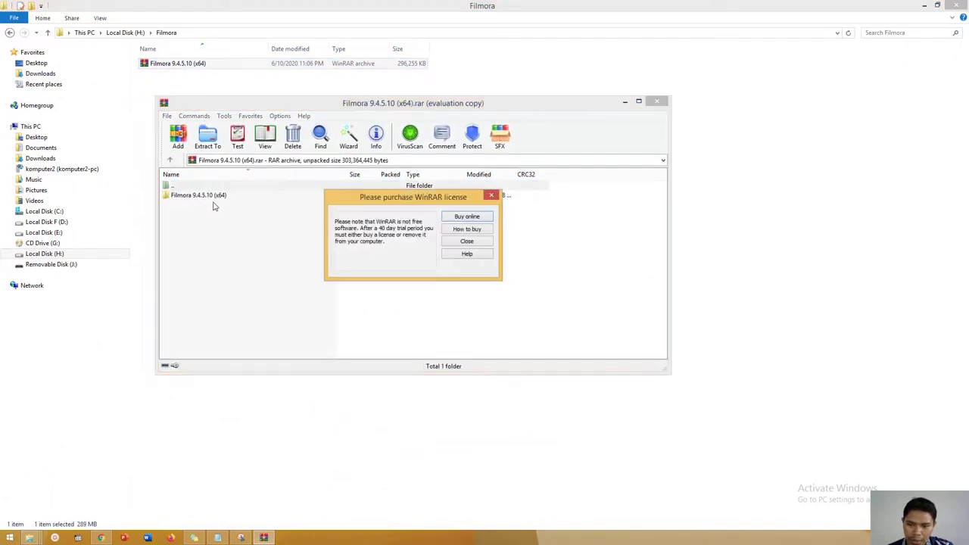
left_click(464, 243)
double_click(215, 196)
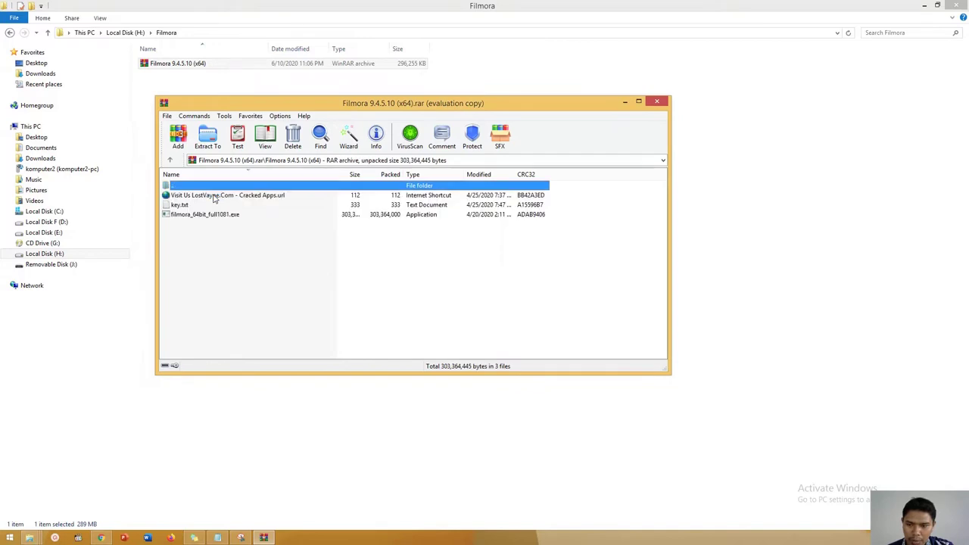
- Run filmora_64bit_full1081.exe with English as the setup language, agree to remove the existing version, and minimize the archive window
double_click(189, 215)
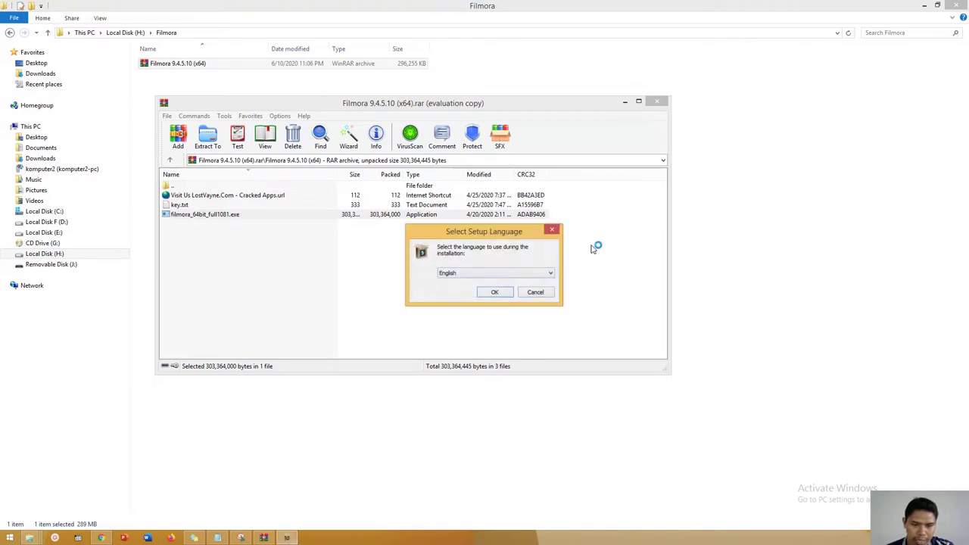
left_click(480, 272)
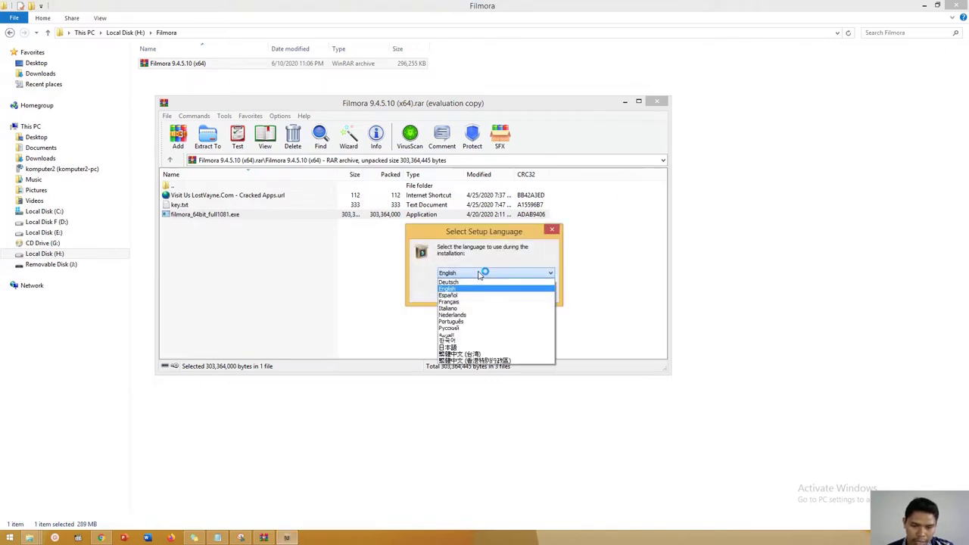
left_click(480, 273)
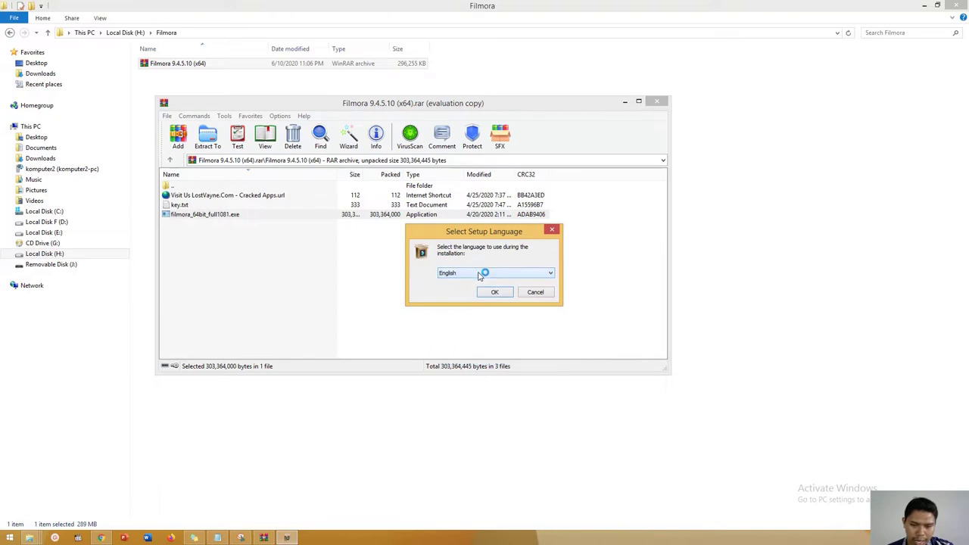
left_click(501, 297)
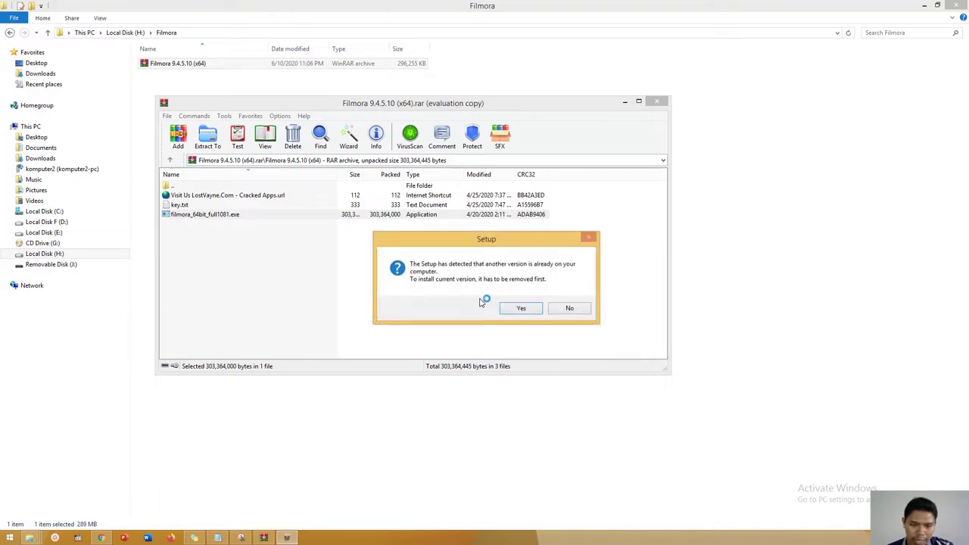
left_click(521, 308)
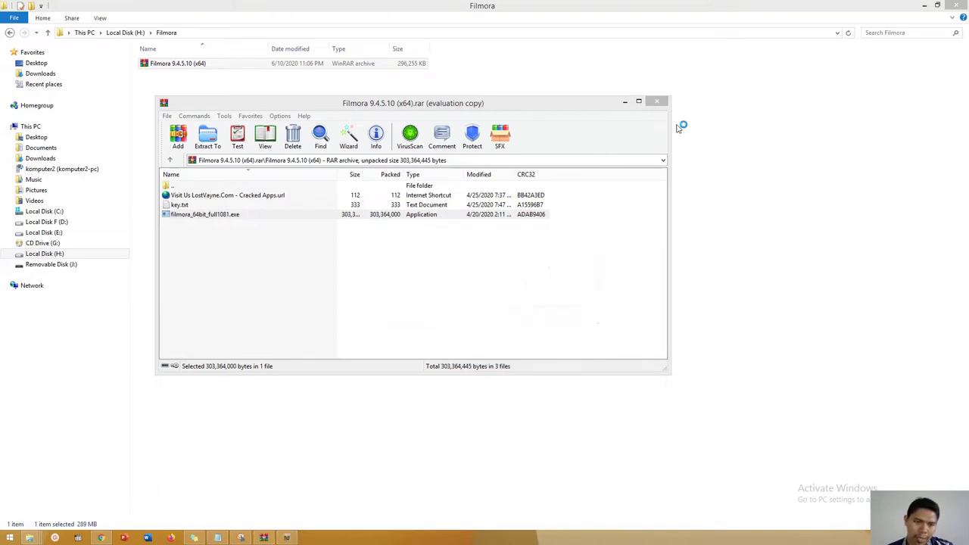
left_click(625, 103)
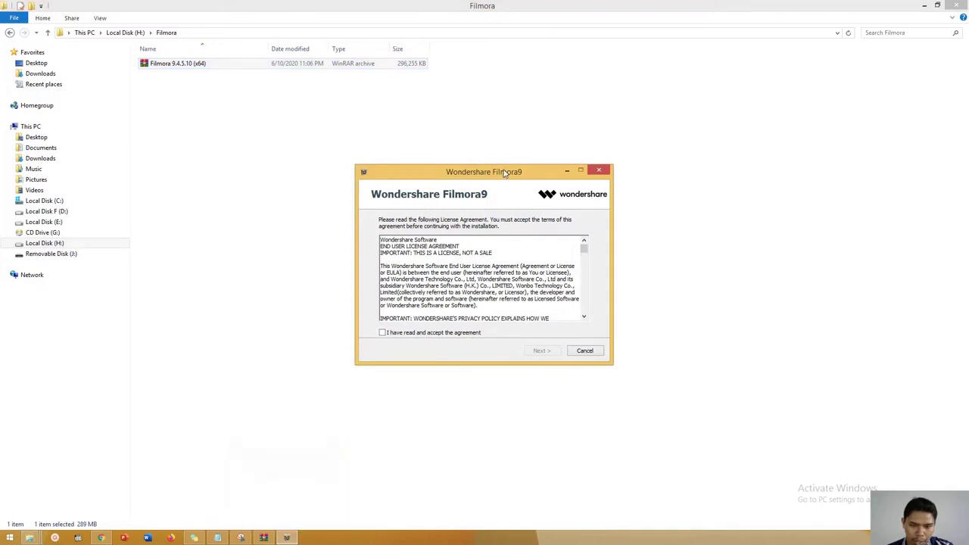
- Accept the license agreement, install Filmora9 into C:\Program Files\Wondershare\Filmora9, and launch it when setup finishes
left_click(340, 291)
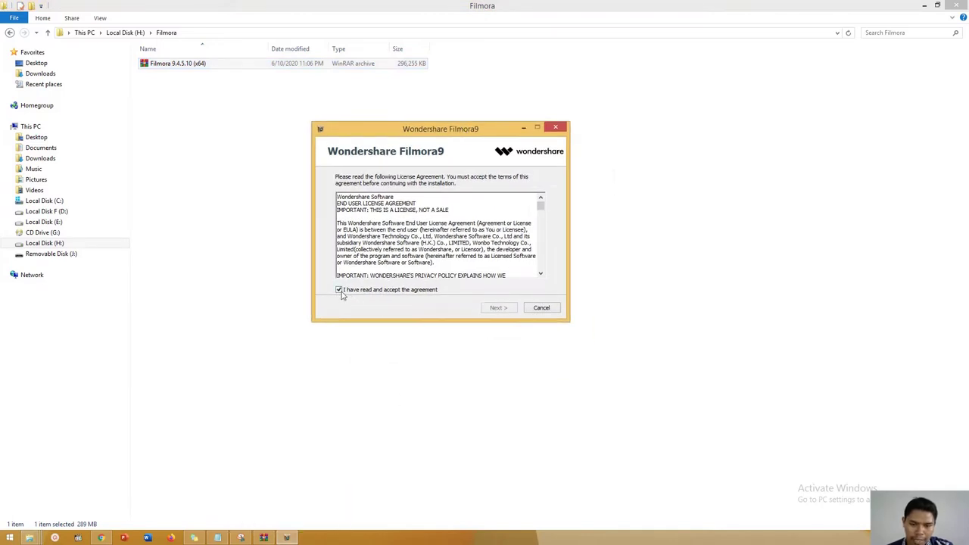
left_click(506, 310)
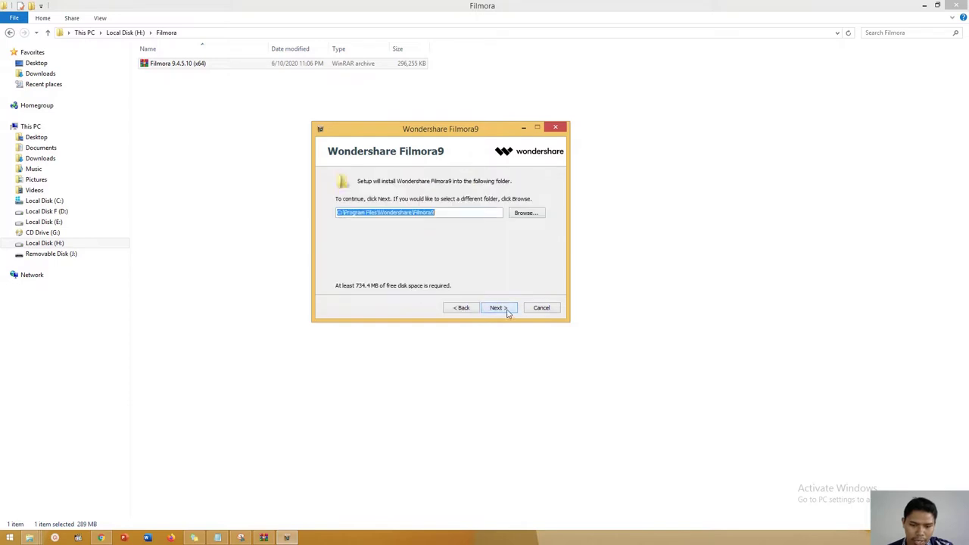
left_click(498, 308)
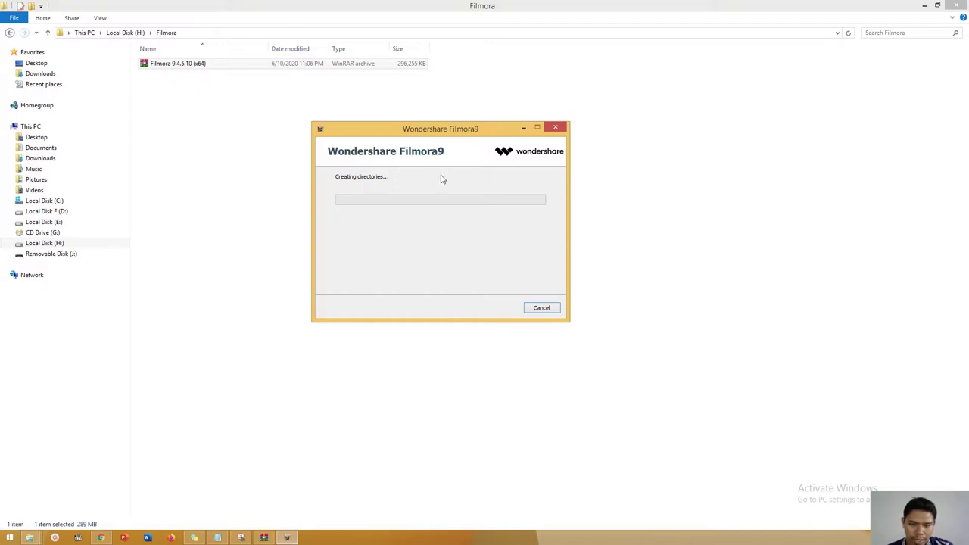
left_click_drag(462, 131, 464, 132)
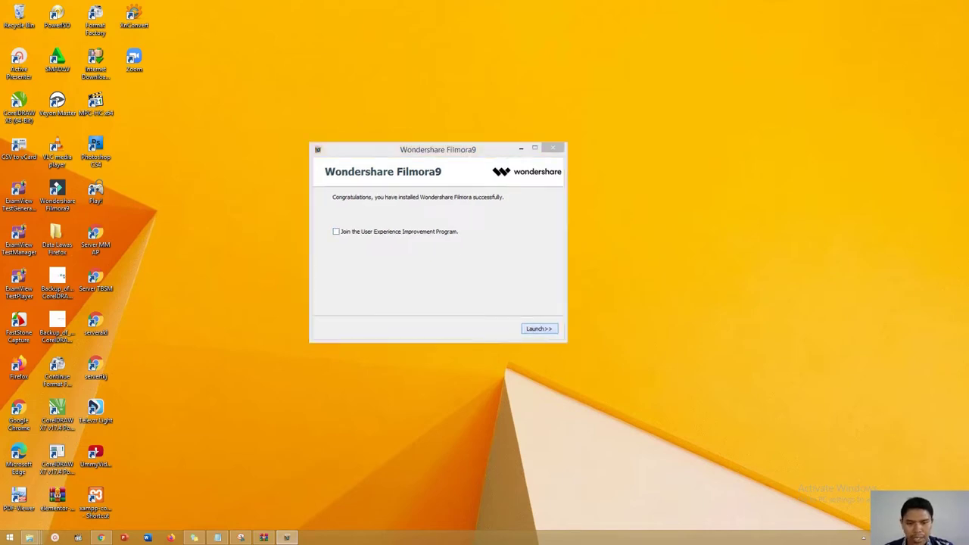
key("Return")
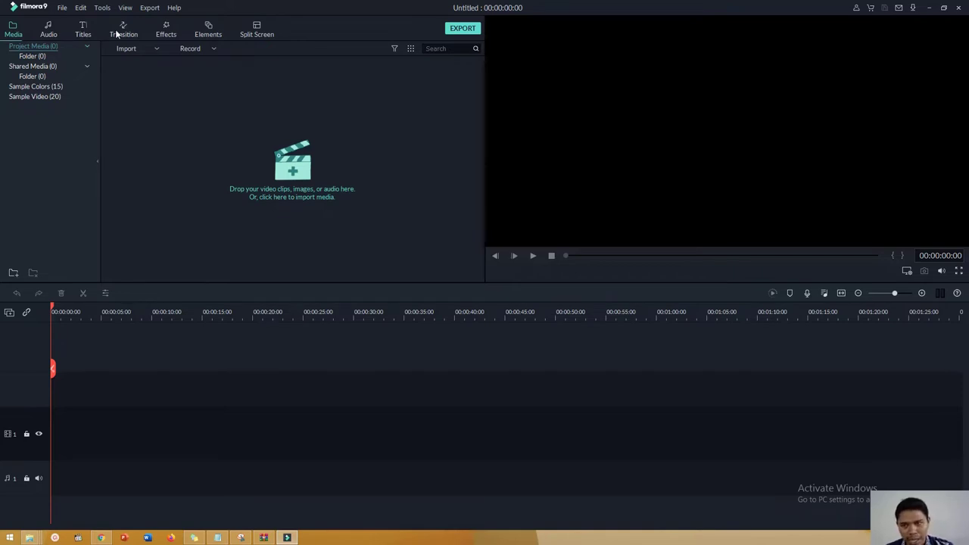
- Browse the included video effects in the Effects library
left_click(166, 32)
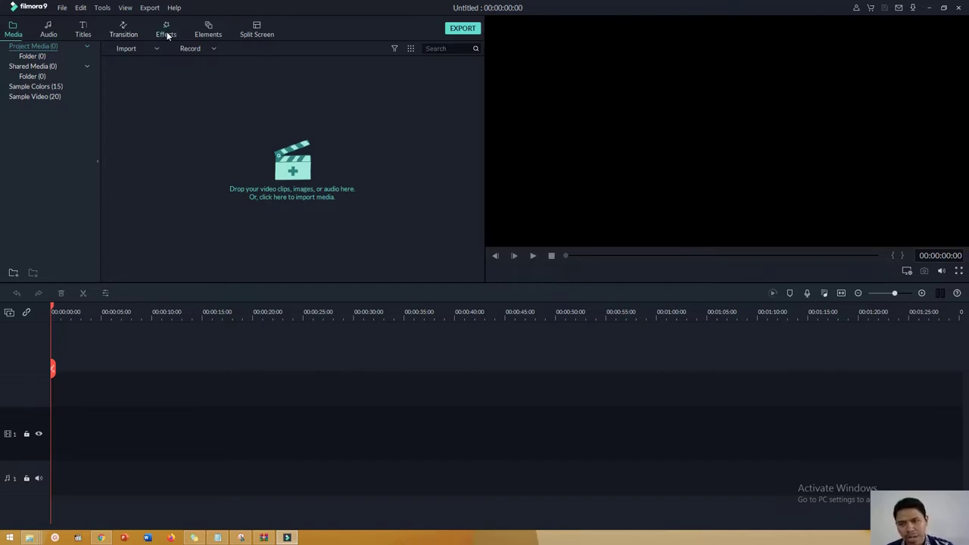
scroll(373, 209, "down", 10)
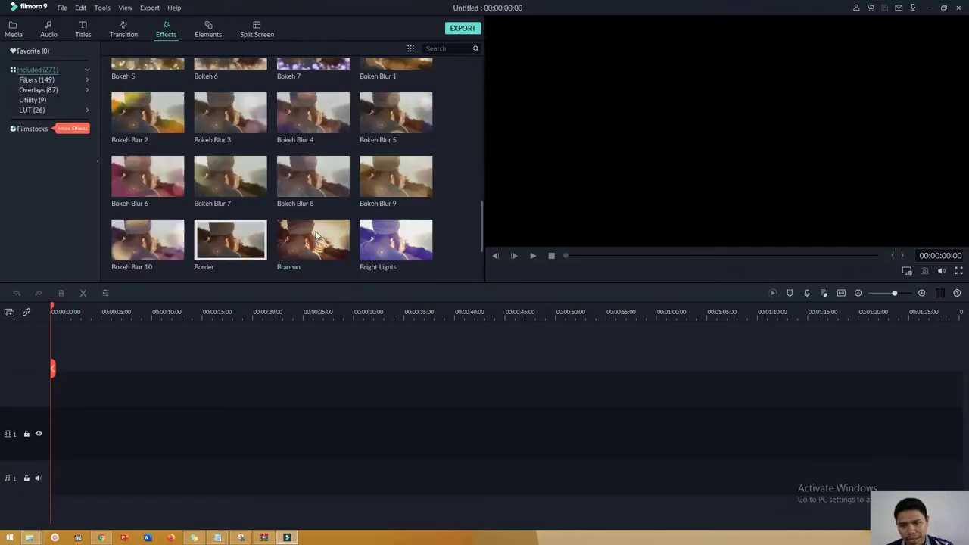
scroll(372, 210, "down", 5)
scroll(374, 206, "up", 10)
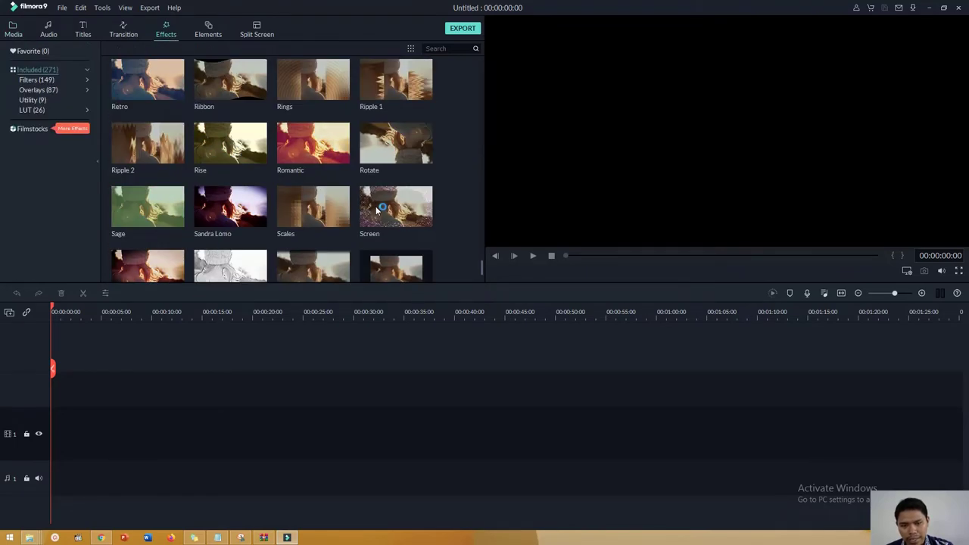
scroll(376, 206, "down", 9)
scroll(375, 206, "up", 8)
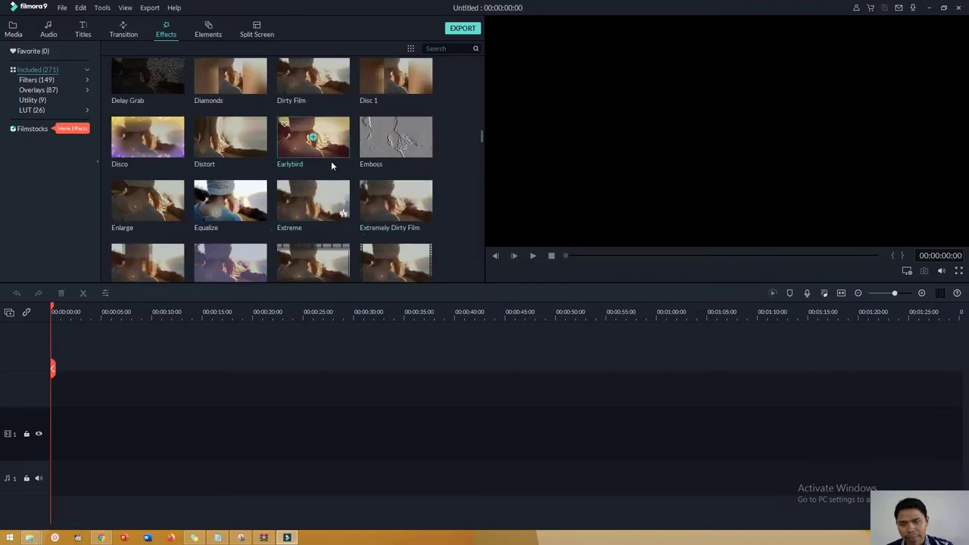
- Browse the included graphics in the Elements library, closing the Message Center window that covers it
left_click(209, 30)
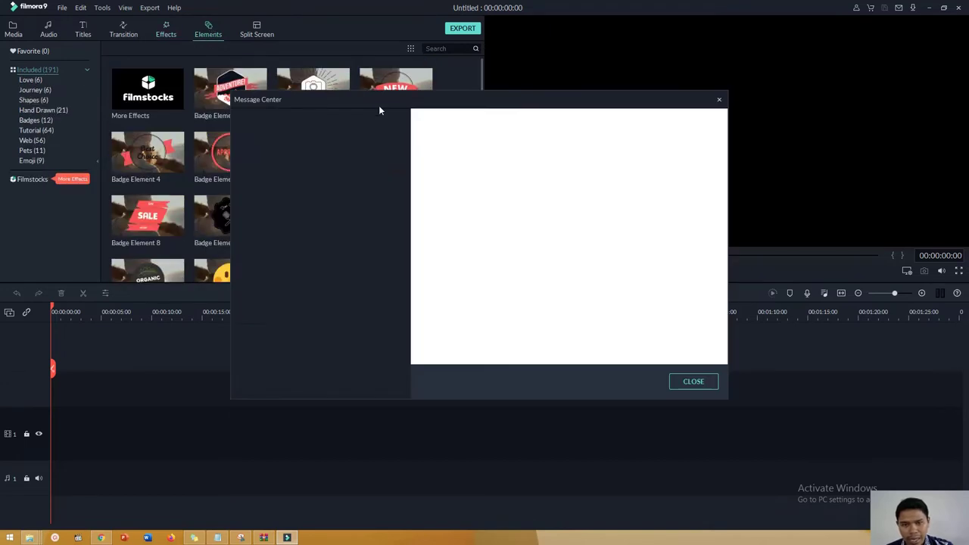
left_click_drag(406, 105, 249, 97)
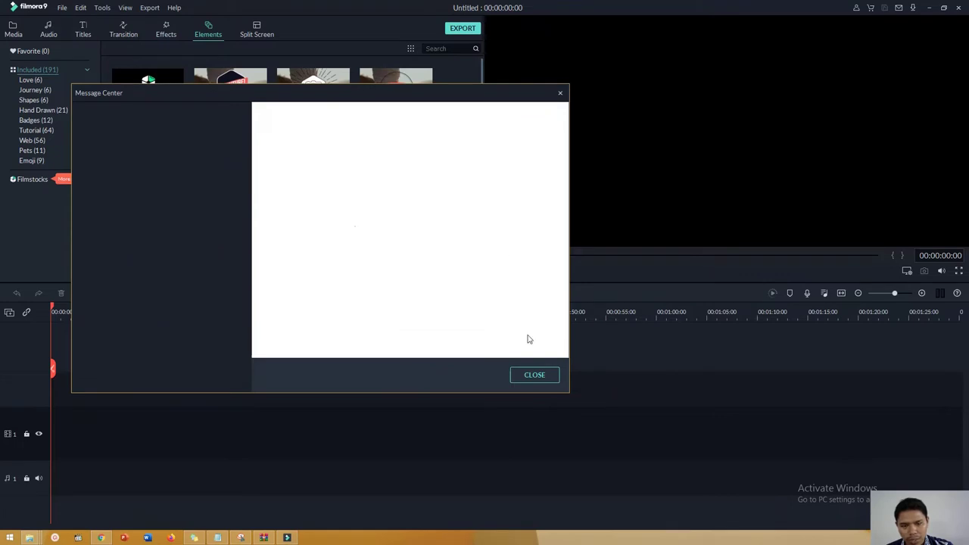
left_click(536, 377)
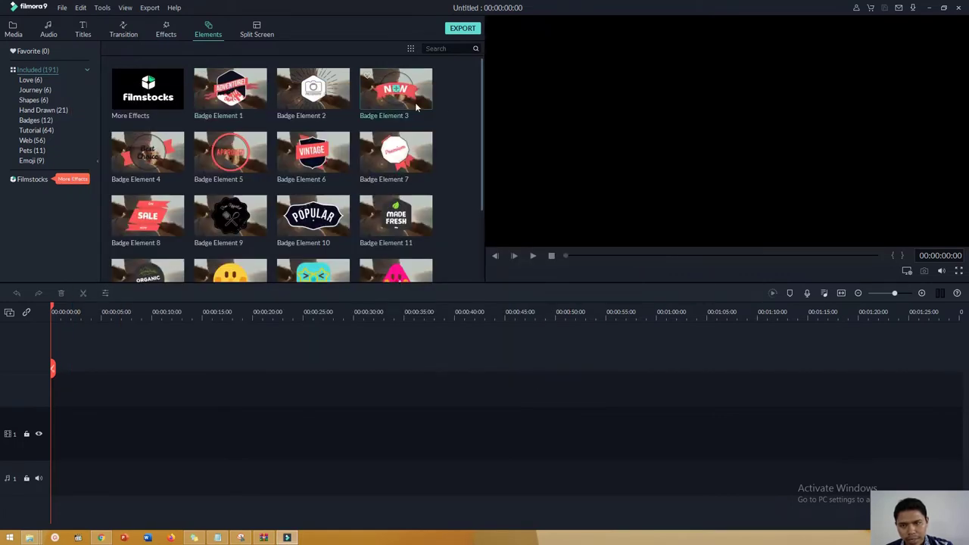
scroll(349, 165, "down", 10)
scroll(348, 165, "down", 12)
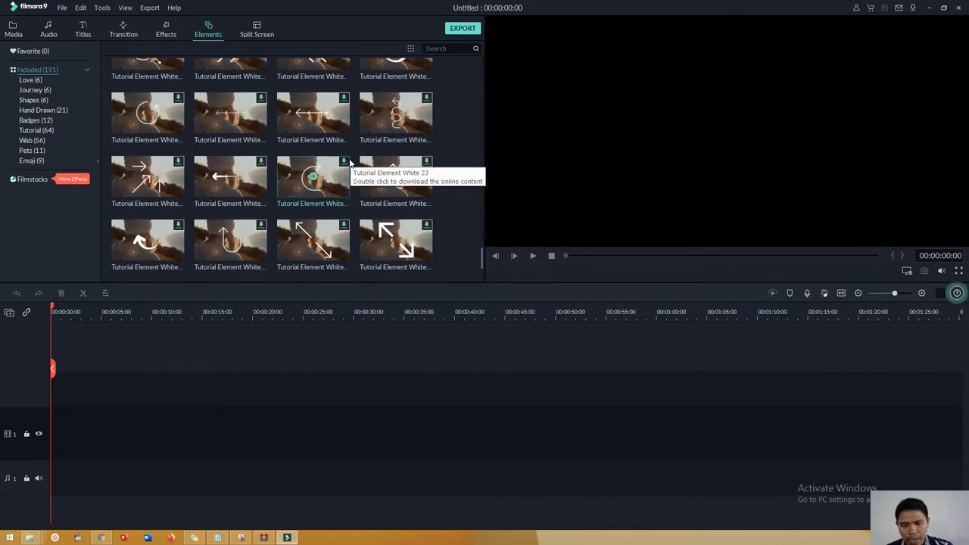
scroll(422, 224, "down", 8)
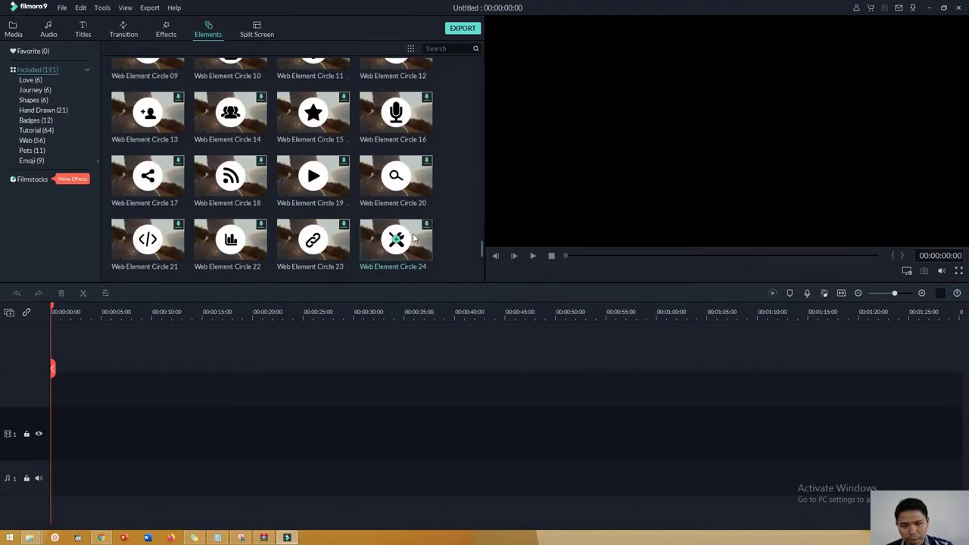
scroll(288, 140, "up", 20)
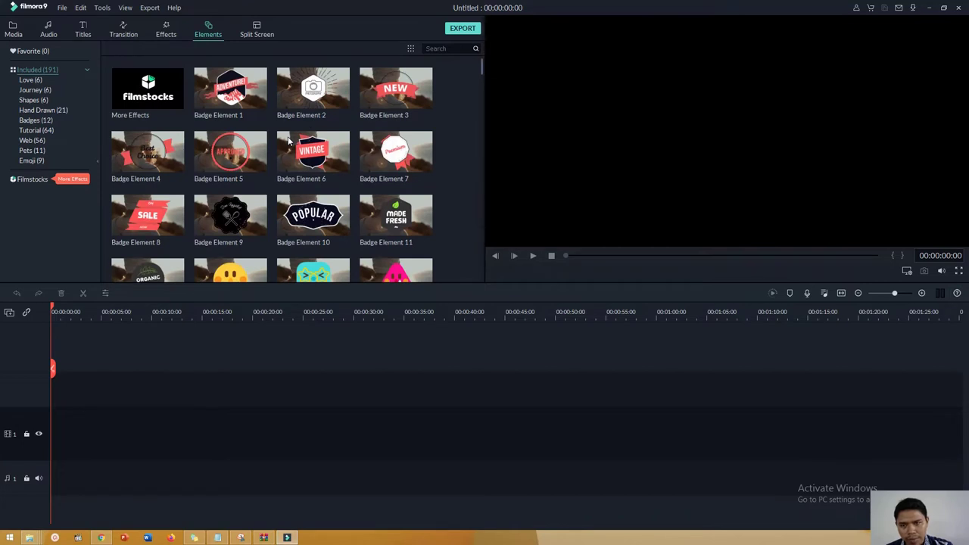
- Rename the folder under Project Media as "Opening" after viewing the Split Screen library
left_click(260, 29)
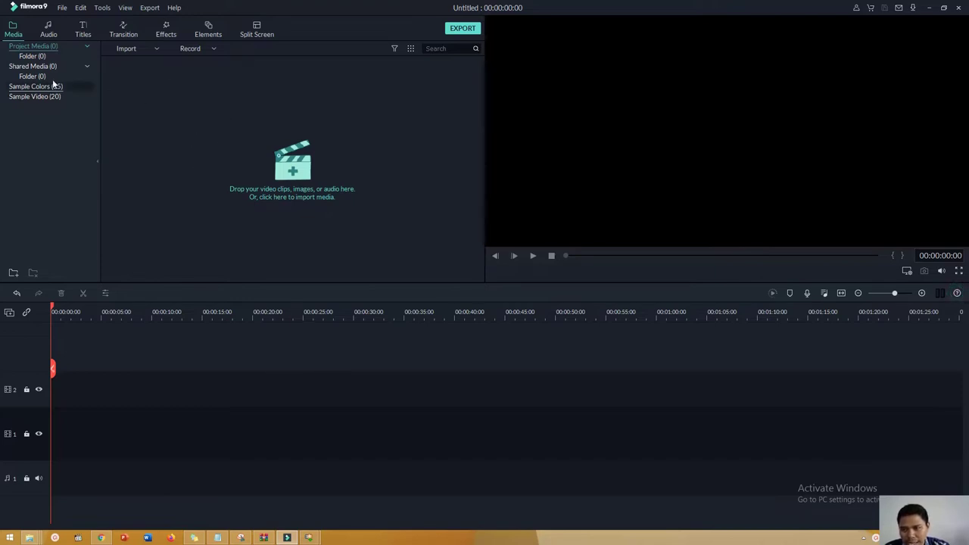
left_click(32, 56)
right_click(32, 58)
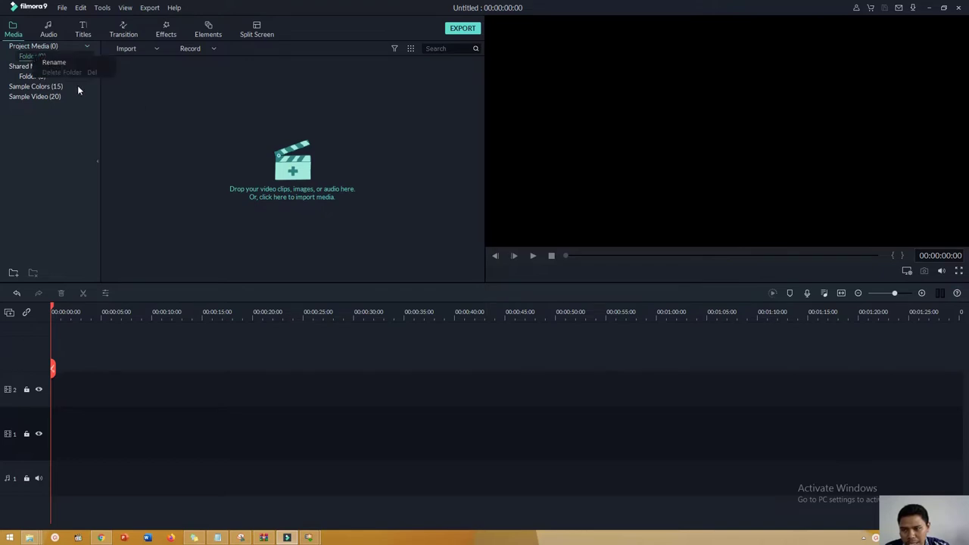
left_click(54, 67)
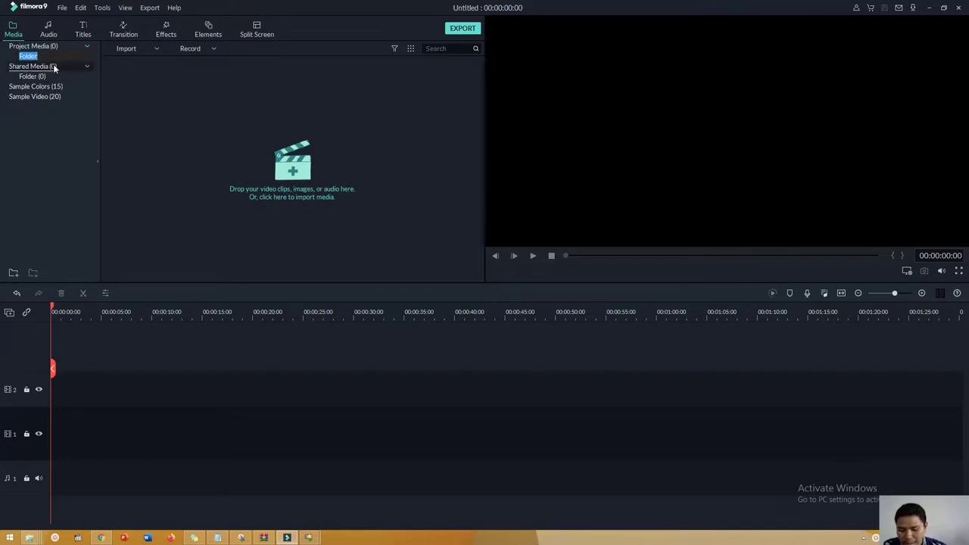
type("F")
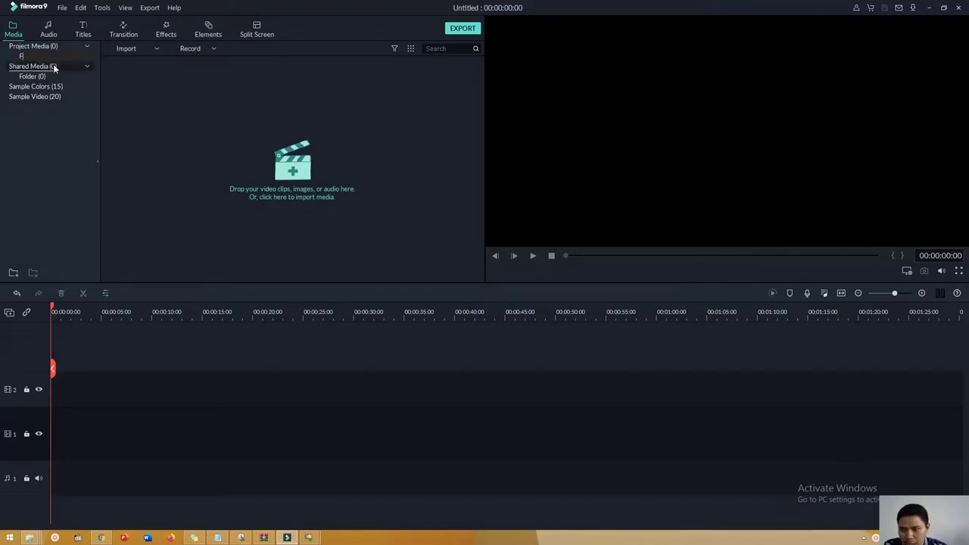
type("Openning")
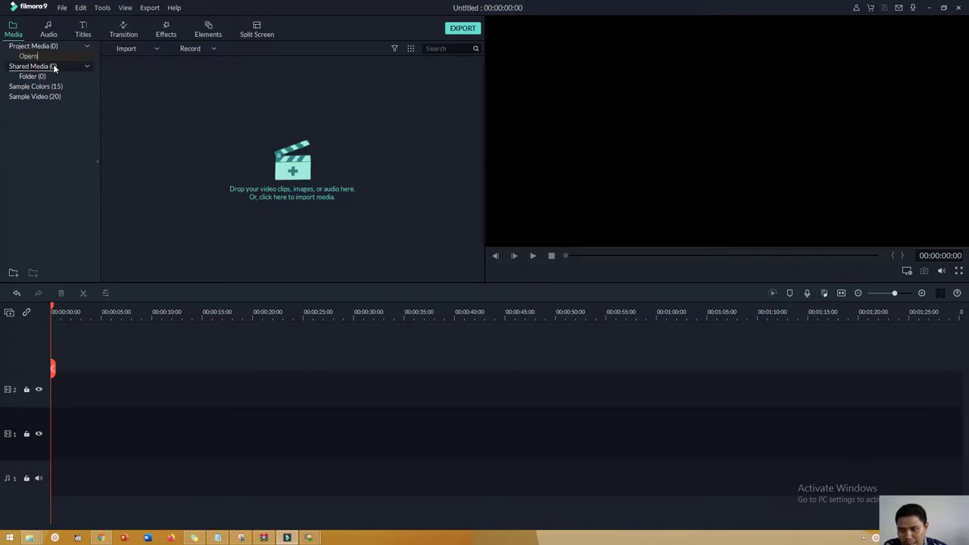
key("BackSpace")
key("BackSpace")
key("BackSpace")
key("BackSpace")
key("BackSpace")
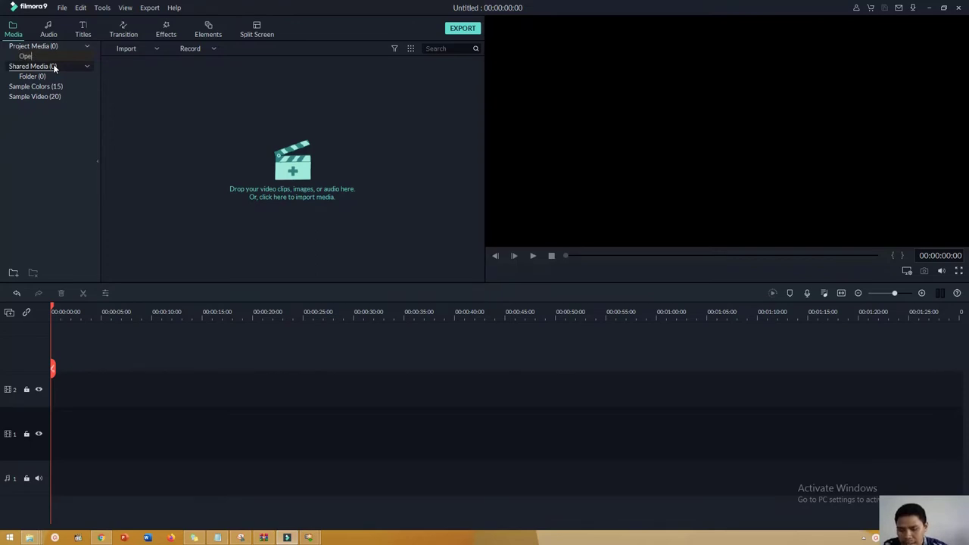
type("ning")
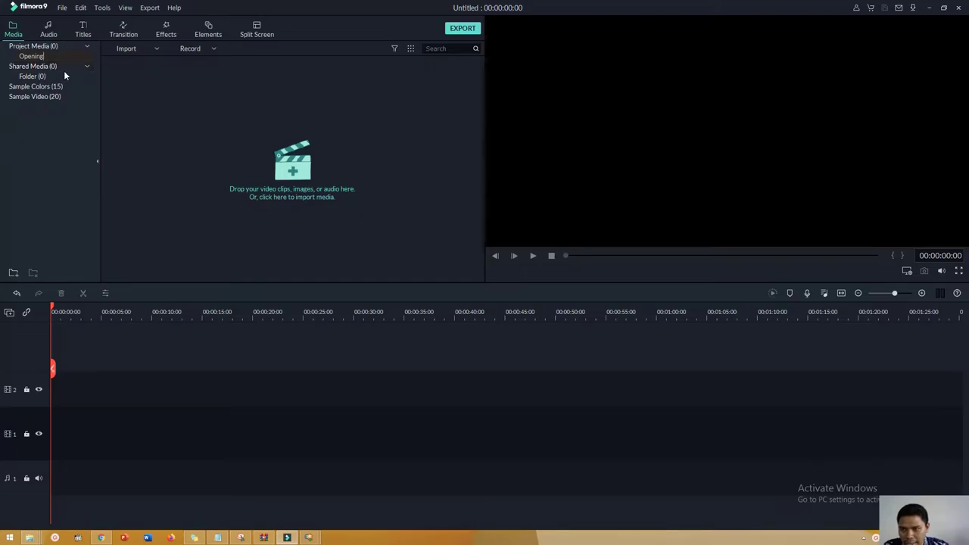
key("Return")
- Open and dismiss the media import dialog, and look through the sample colors and sample videos in the media library
key("ctrl+i")
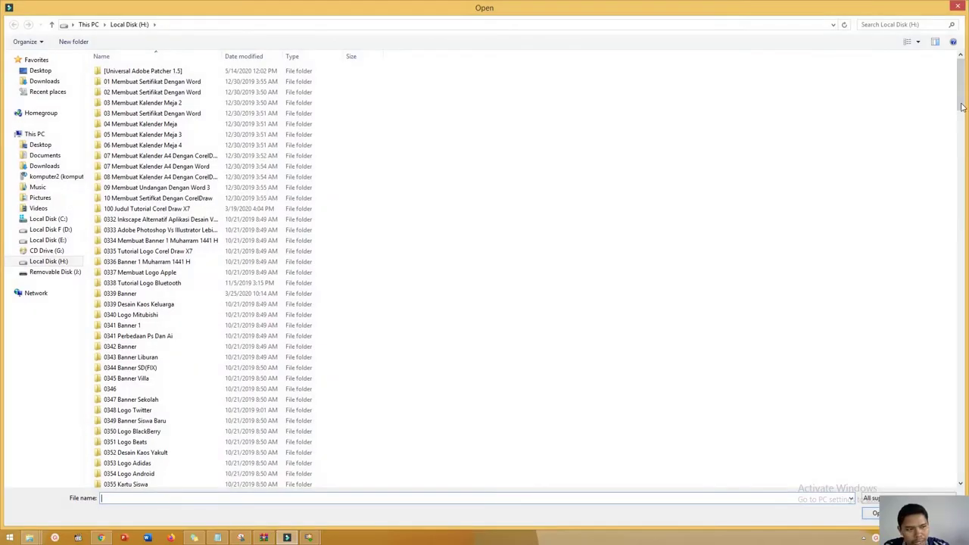
left_click(959, 7)
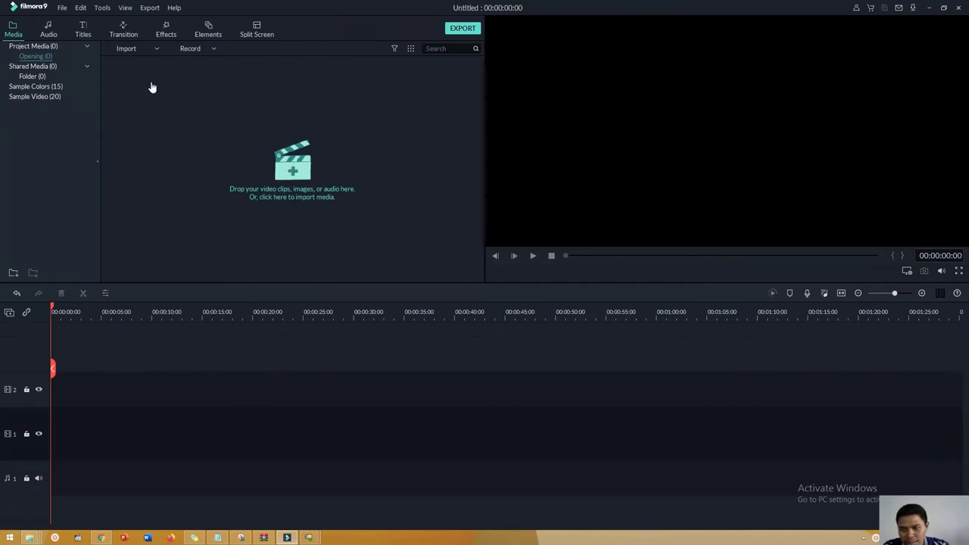
left_click(52, 88)
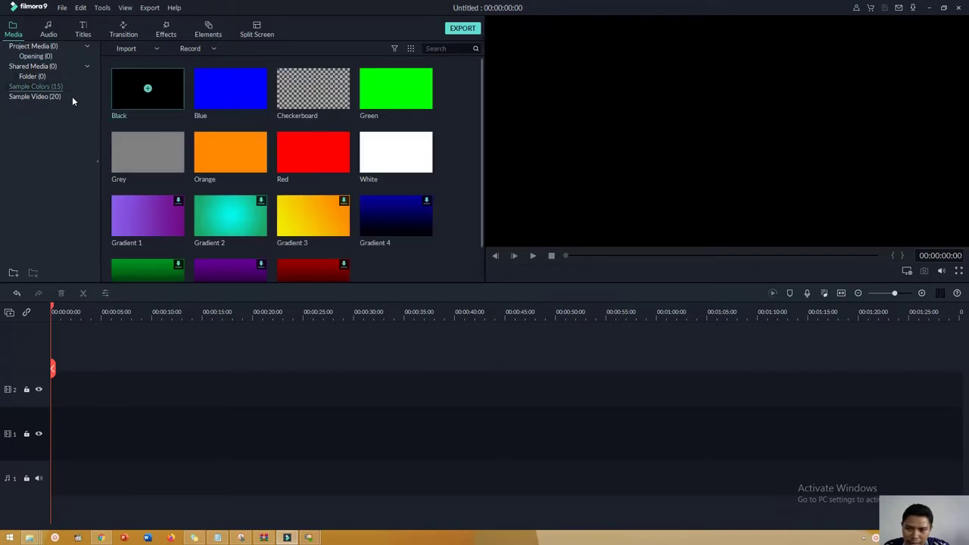
left_click(57, 97)
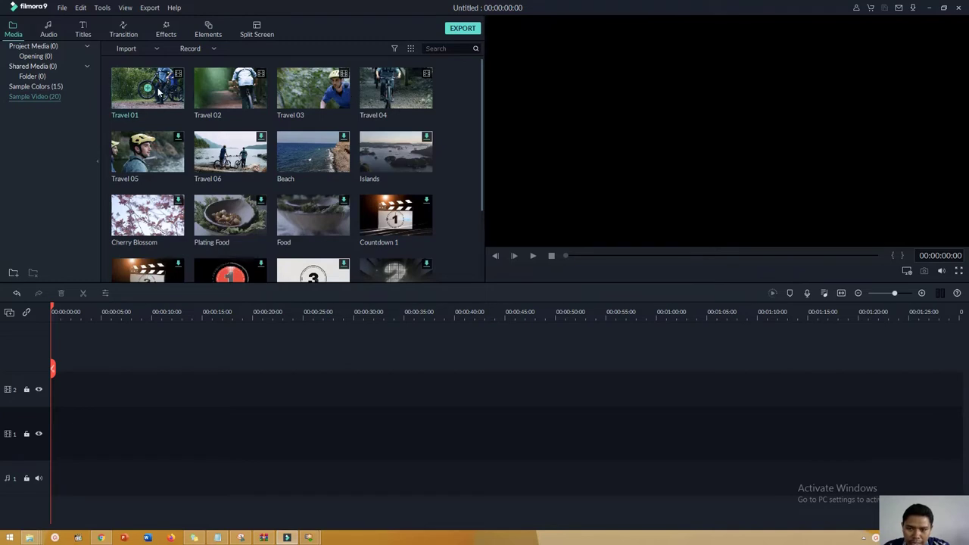
left_click_drag(460, 114, 154, 97)
left_click(451, 115)
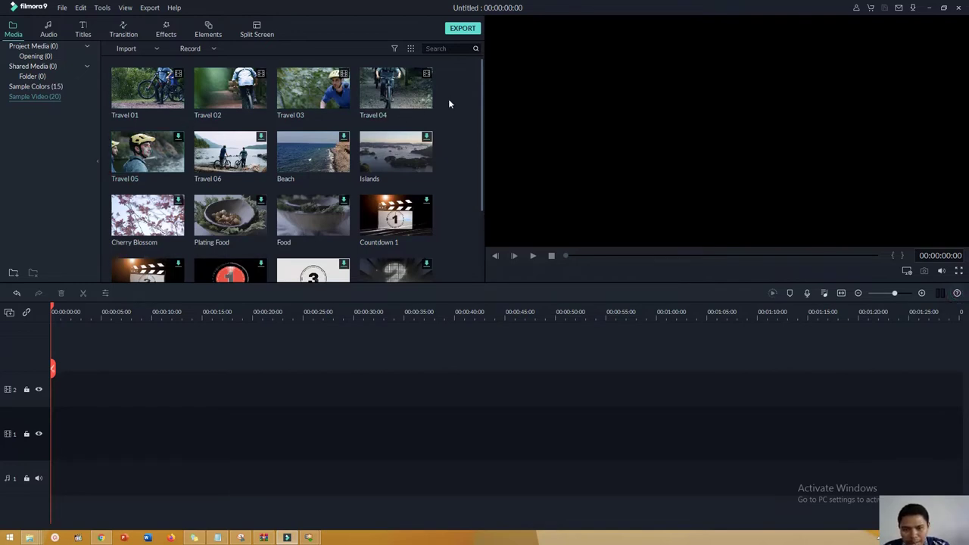
- Place the Travel 04 sample clip at the start of video track 2, and undo a trial move along the track
left_click_drag(413, 108, 53, 395)
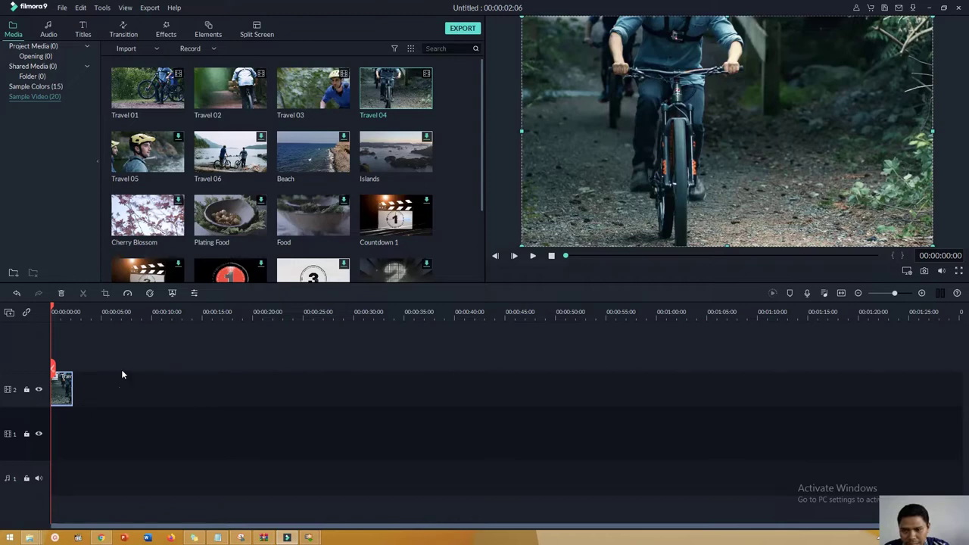
left_click(97, 437)
left_click_drag(72, 391, 190, 392)
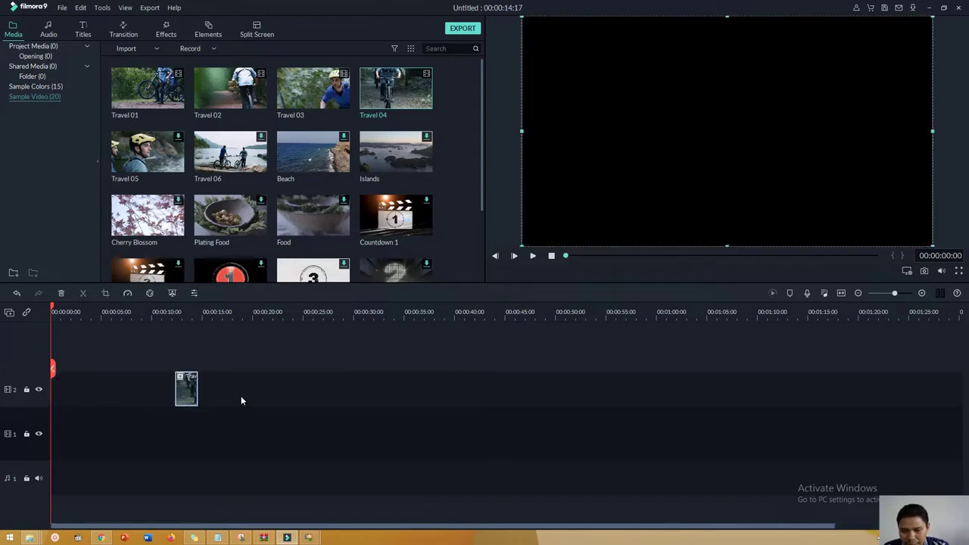
key("ctrl+z")
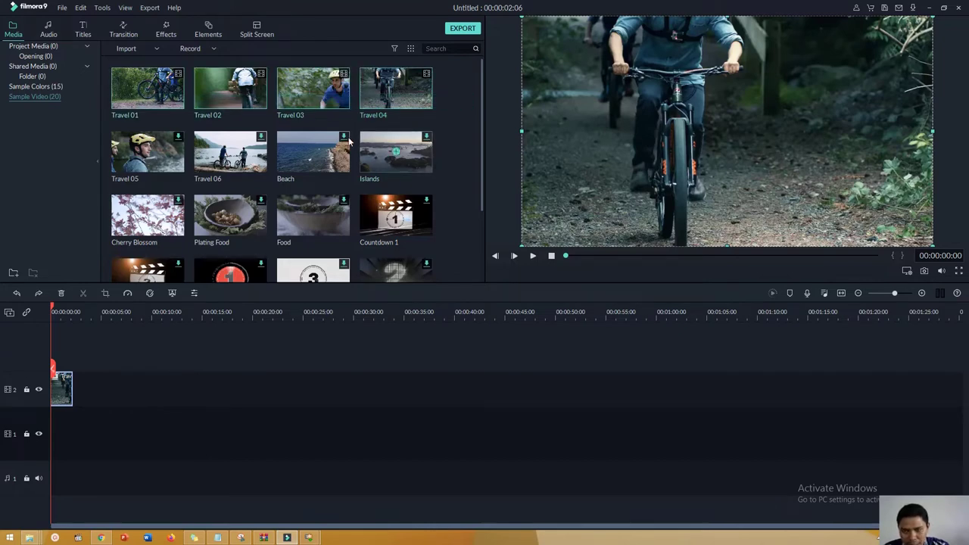
- Add the Travel 01, 02, 03 and 04 sample clips together to video track 2, directly behind the first clip
left_click_drag(419, 112, 80, 407)
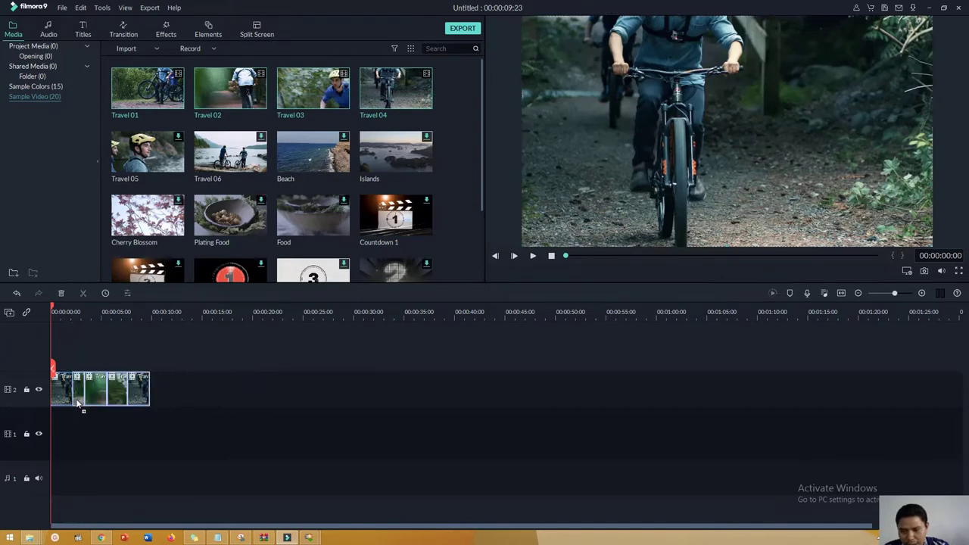
left_click(216, 391)
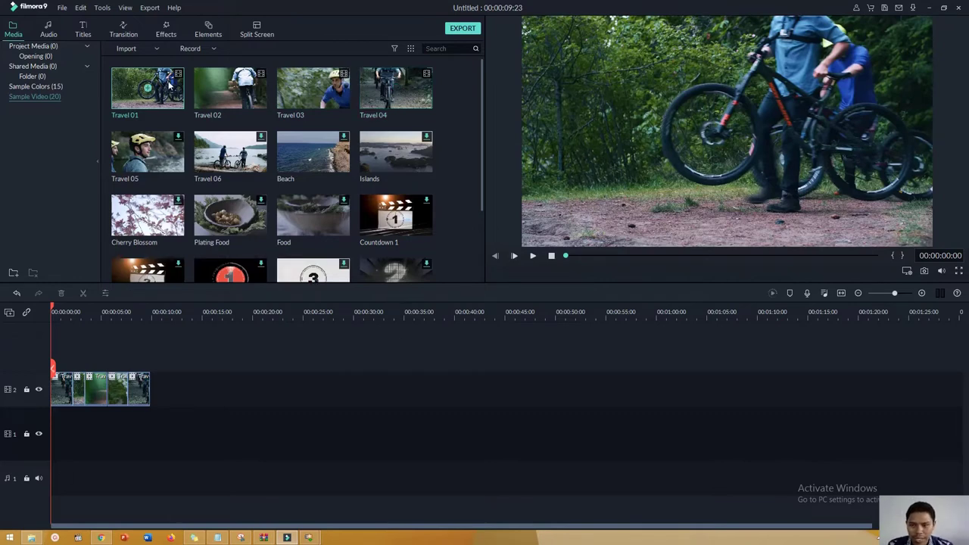
scroll(170, 75, "down", 2)
scroll(170, 75, "up", 2)
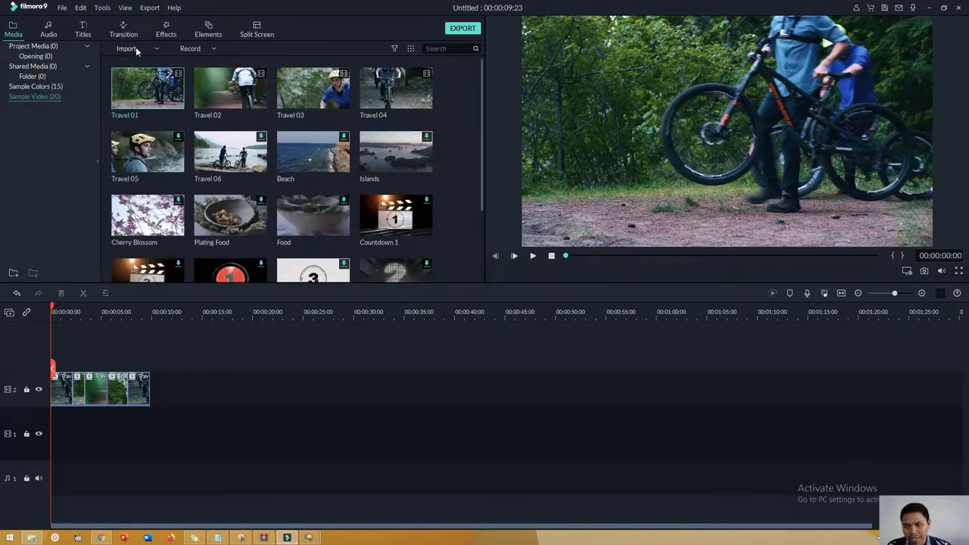
- Import the "FREE STOCK VIDEOS FOR CREATORS - Pexels Tour Footage" video from D:\belajarnesia.com\Artikel Filmora\Vidio into the Opening folder
left_click(136, 47)
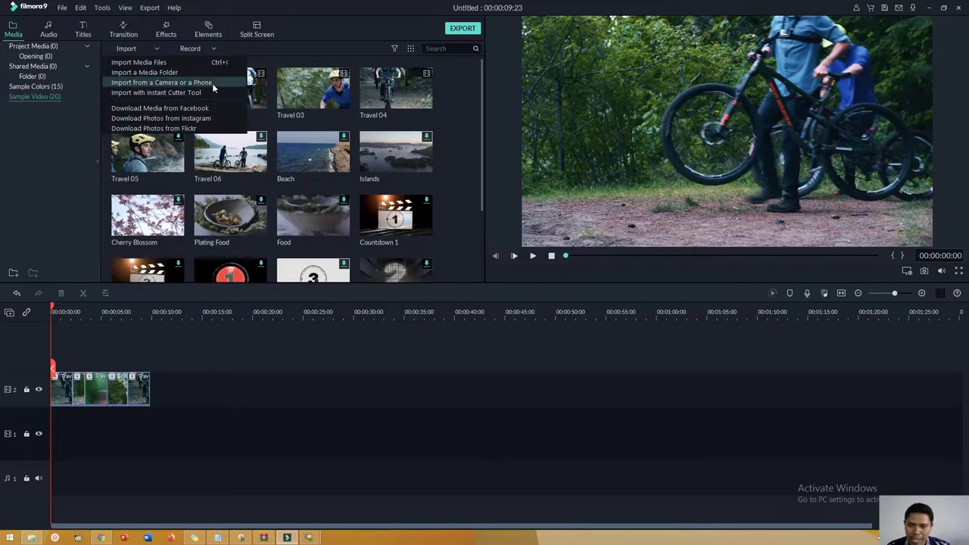
left_click(150, 64)
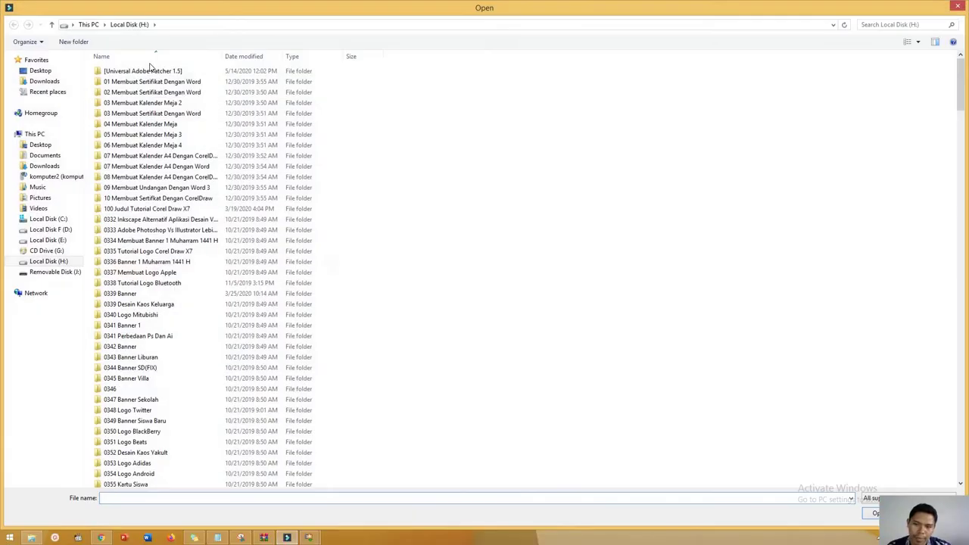
left_click(189, 29)
type("D:\\belajarnesia.com\\Artikel Filmora\\Vidio")
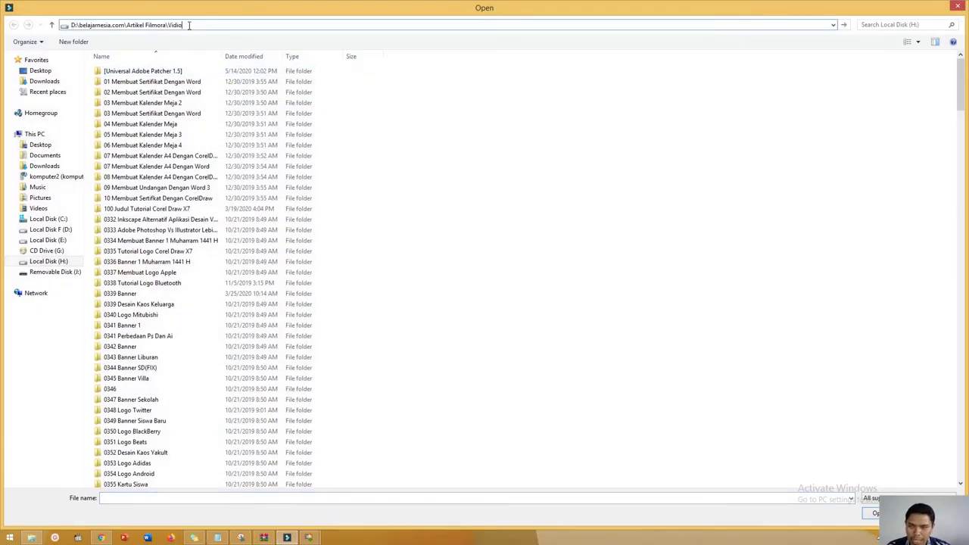
key("Return")
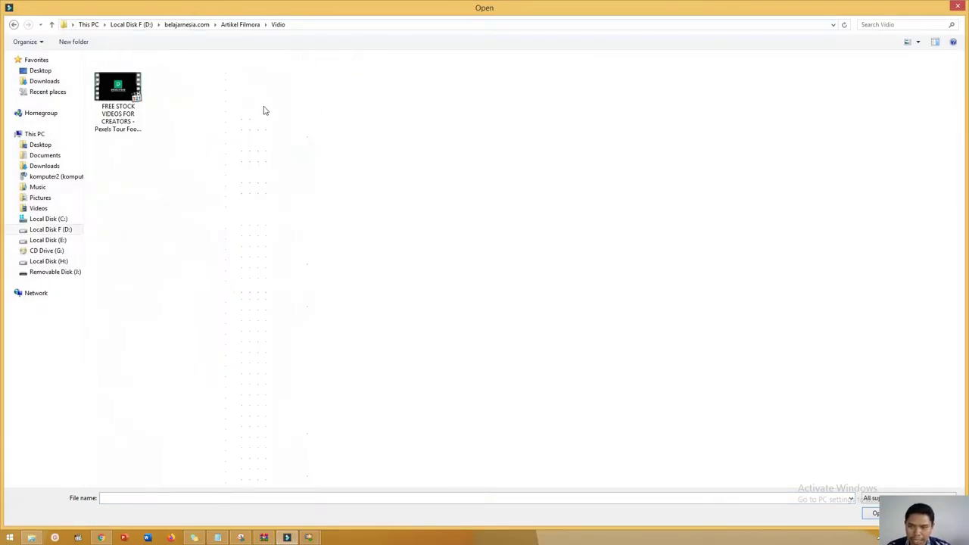
left_click(134, 106)
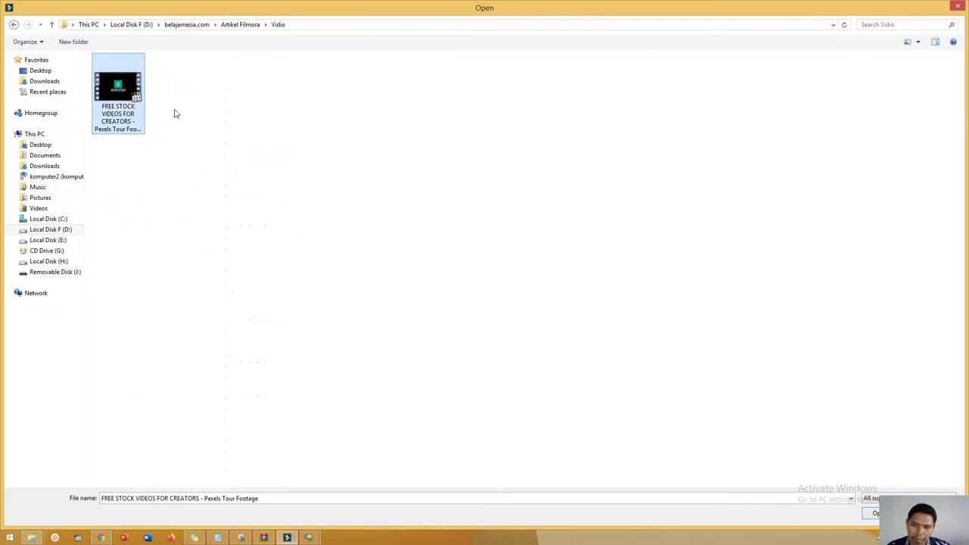
double_click(119, 97)
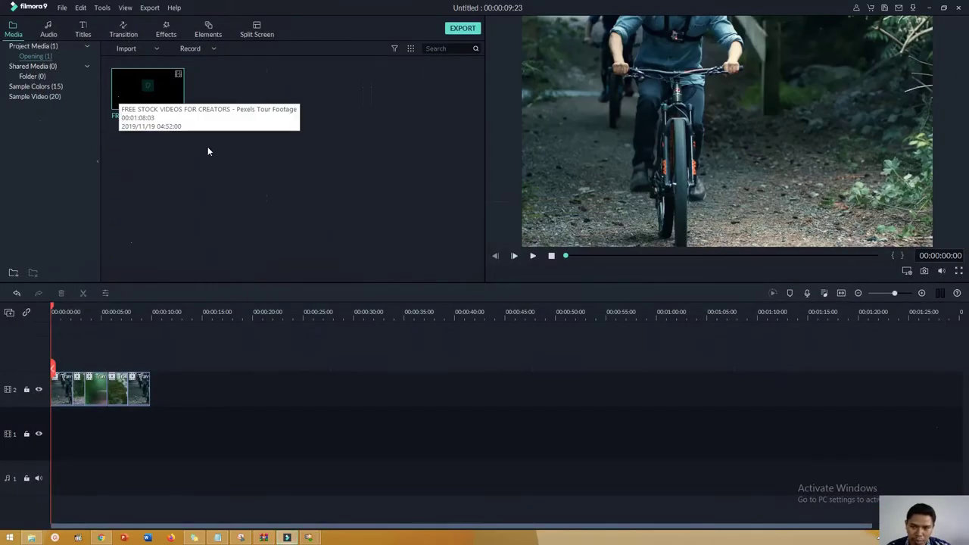
- Play the imported stock video in the preview, lower the system volume, and deselect the video to stop playback
mouse_move(147, 97)
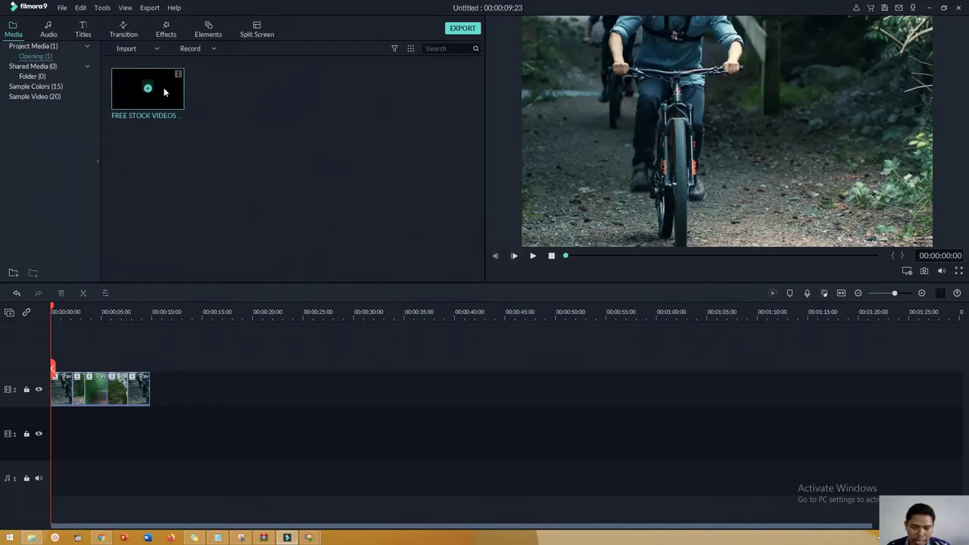
left_click(533, 257)
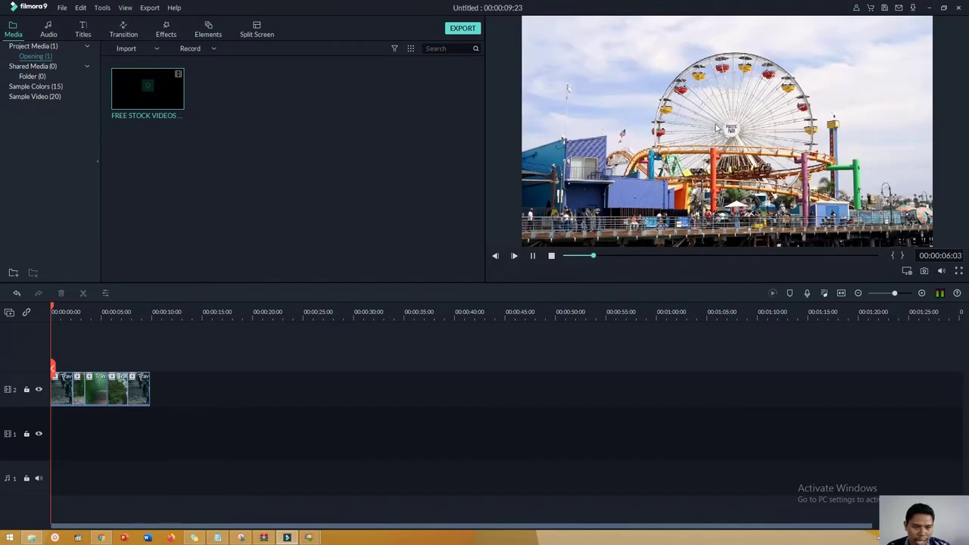
key("XF86AudioLowerVolume")
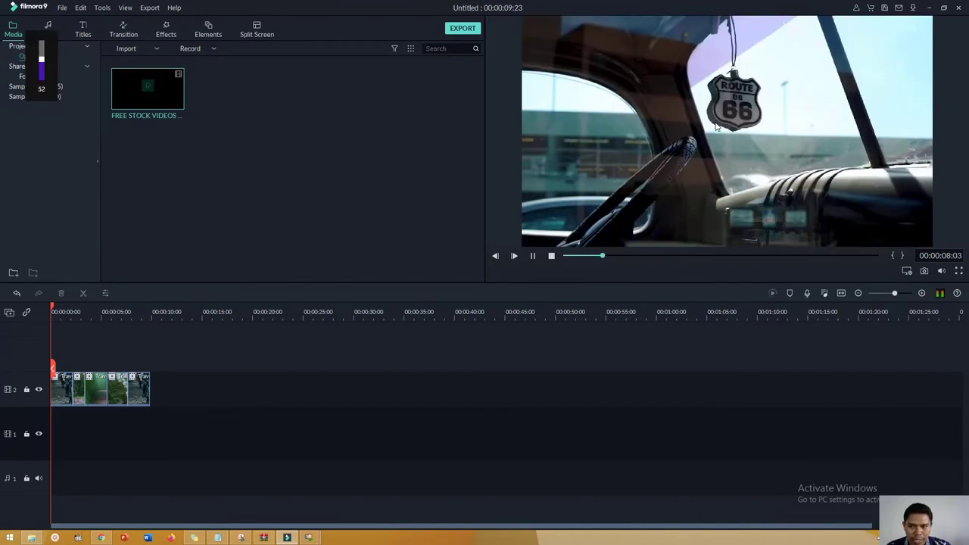
key("XF86AudioLowerVolume")
key("XF86AudioLowerVolume")
key("XF86AudioLowerVolume")
key("XF86AudioLowerVolume")
key("XF86AudioLowerVolume")
key("XF86AudioLowerVolume")
key("XF86AudioLowerVolume")
key("XF86AudioLowerVolume")
key("XF86AudioLowerVolume")
key("XF86AudioLowerVolume")
key("XF86AudioLowerVolume")
key("XF86AudioLowerVolume")
key("XF86AudioLowerVolume")
key("XF86AudioLowerVolume")
key("XF86AudioLowerVolume")
key("XF86AudioLowerVolume")
key("XF86AudioLowerVolume")
key("XF86AudioLowerVolume")
key("XF86AudioLowerVolume")
key("XF86AudioLowerVolume")
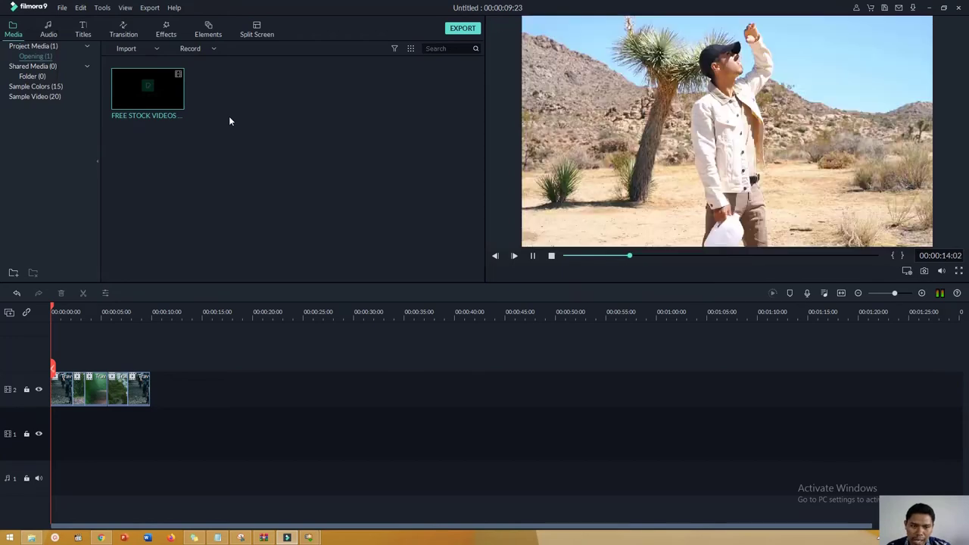
left_click(249, 105)
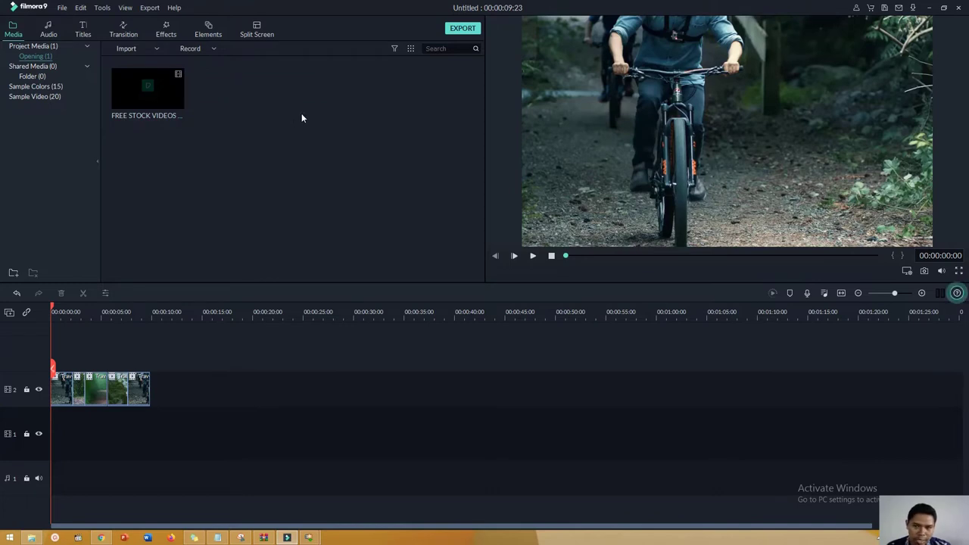
- Open the Capture Video window for recording from the webcam and move it toward the media library
left_click(212, 50)
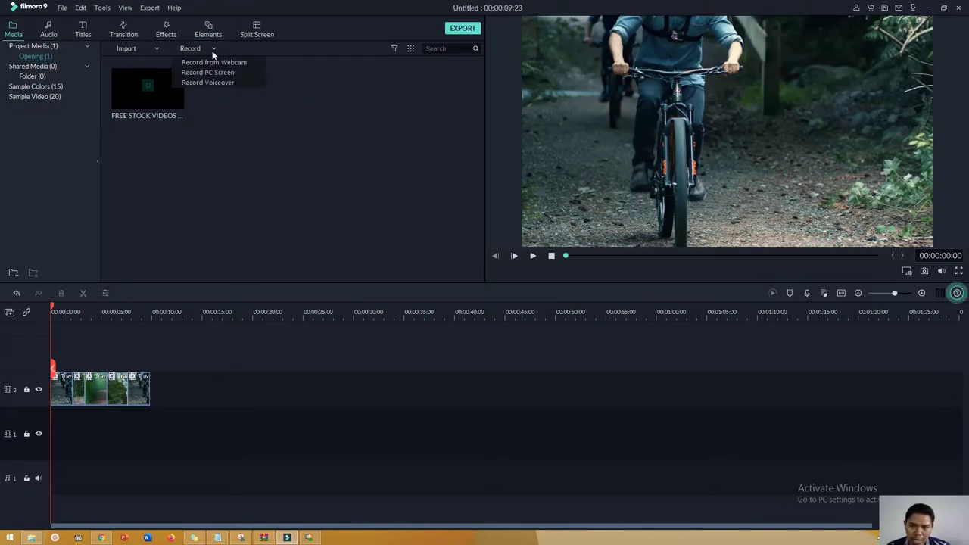
left_click(212, 64)
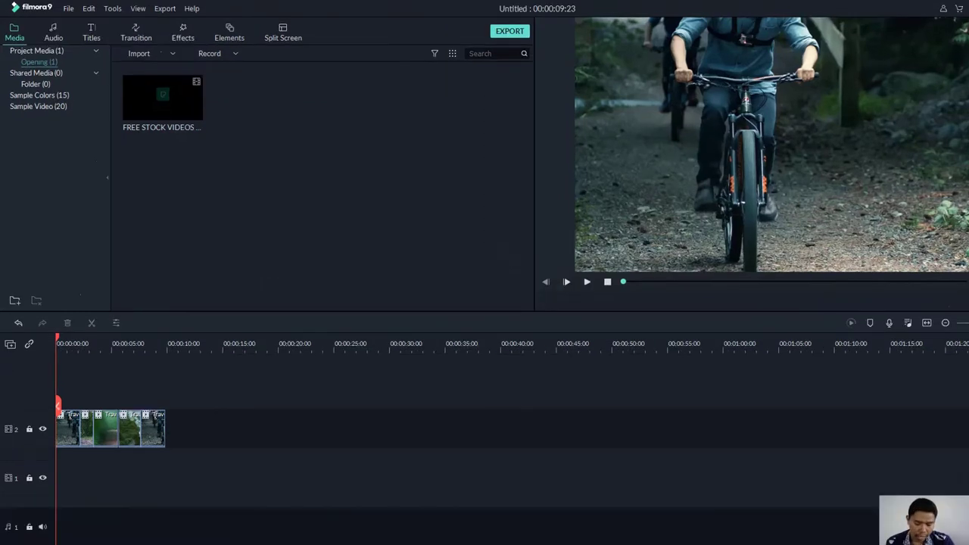
left_click(199, 93)
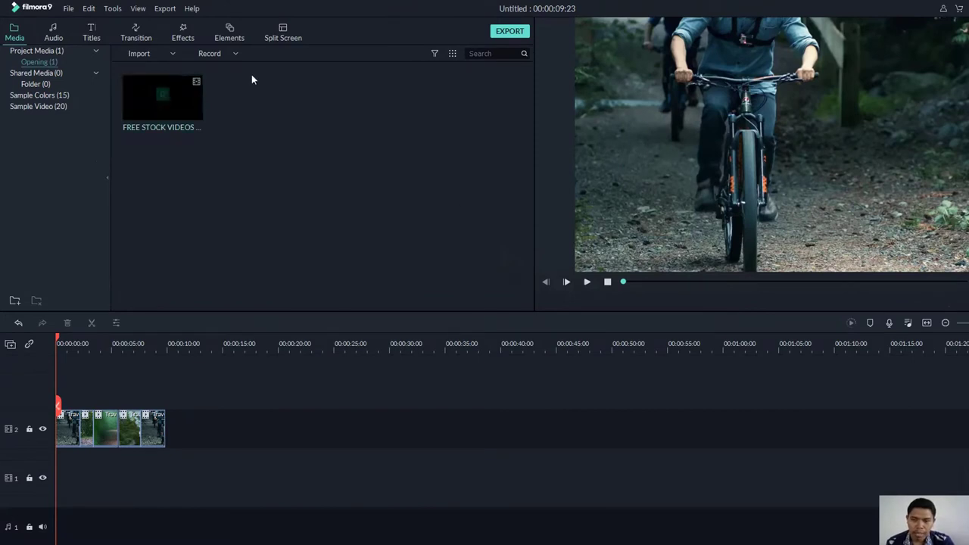
left_click(237, 55)
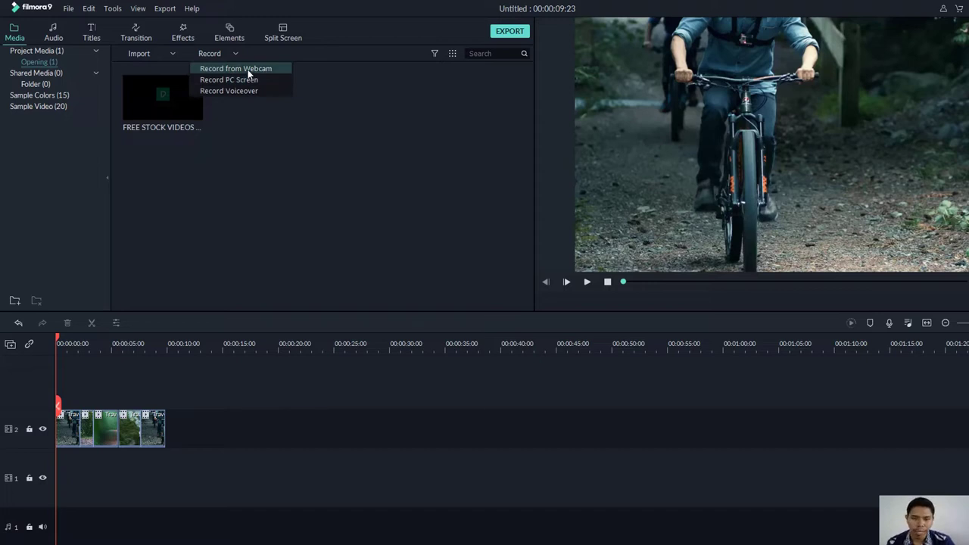
left_click(247, 69)
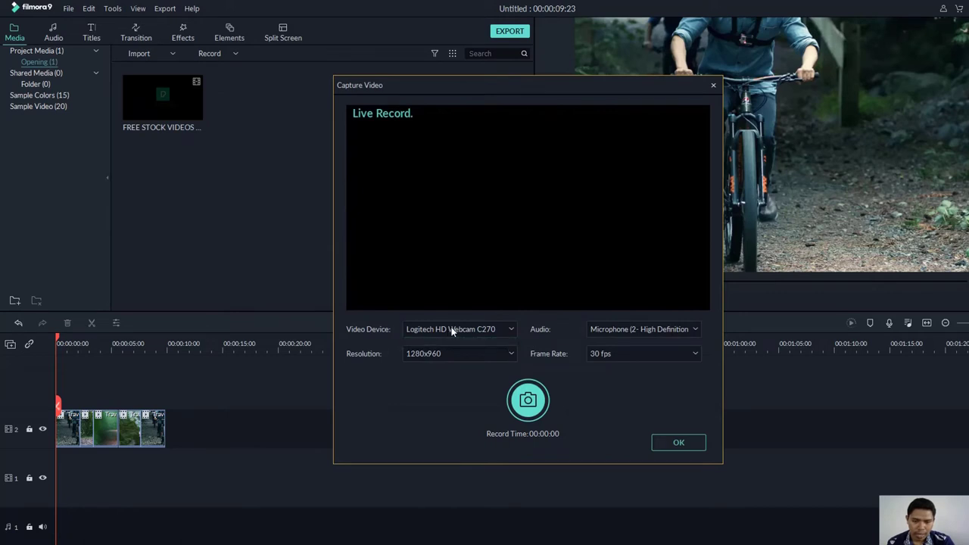
left_click_drag(534, 87, 419, 86)
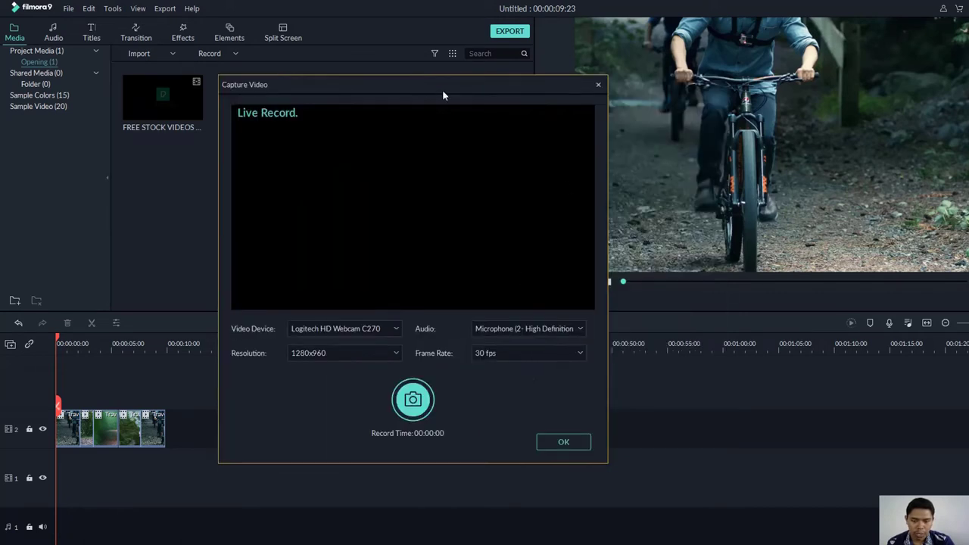
- Close the Capture Video window and open the PC screen recorder, moving it clear over the browser page
left_click(597, 86)
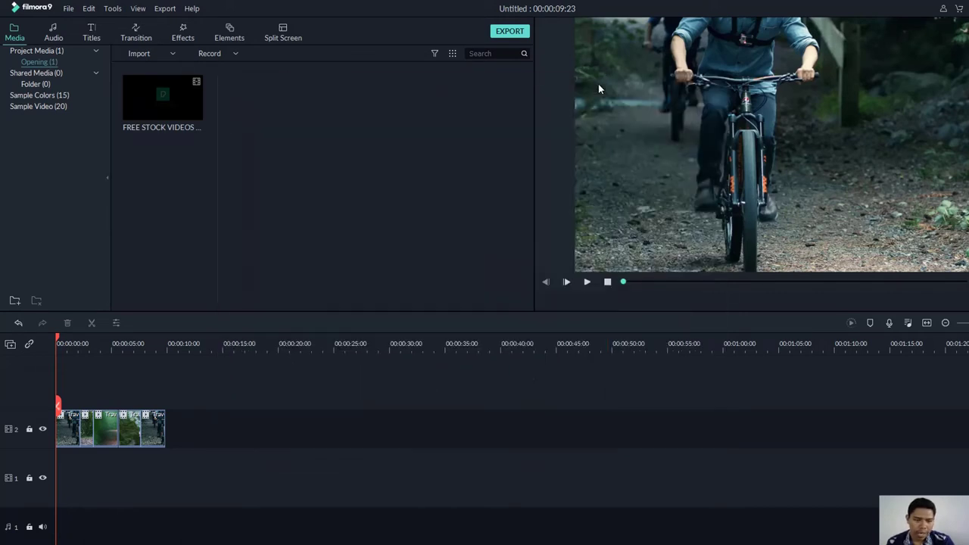
left_click(231, 59)
left_click(240, 80)
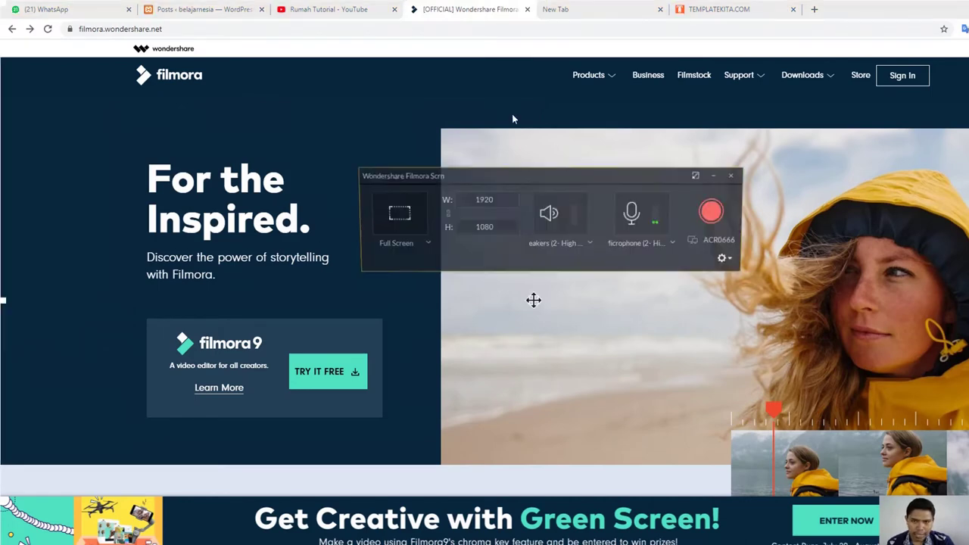
left_click_drag(589, 173, 632, 164)
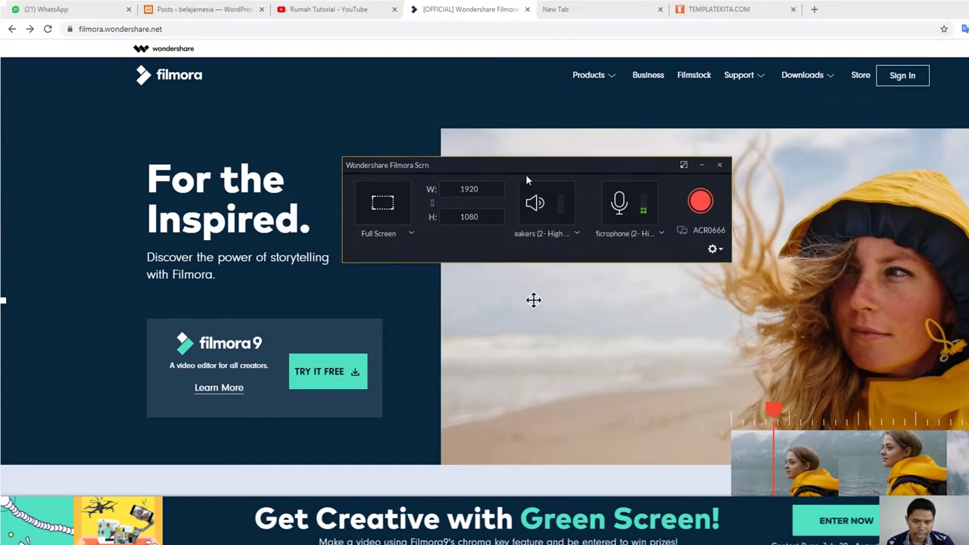
- Examine the screen recorder's capture area, width and height, and speaker source settings
left_click(393, 215)
left_click_drag(485, 193, 455, 217)
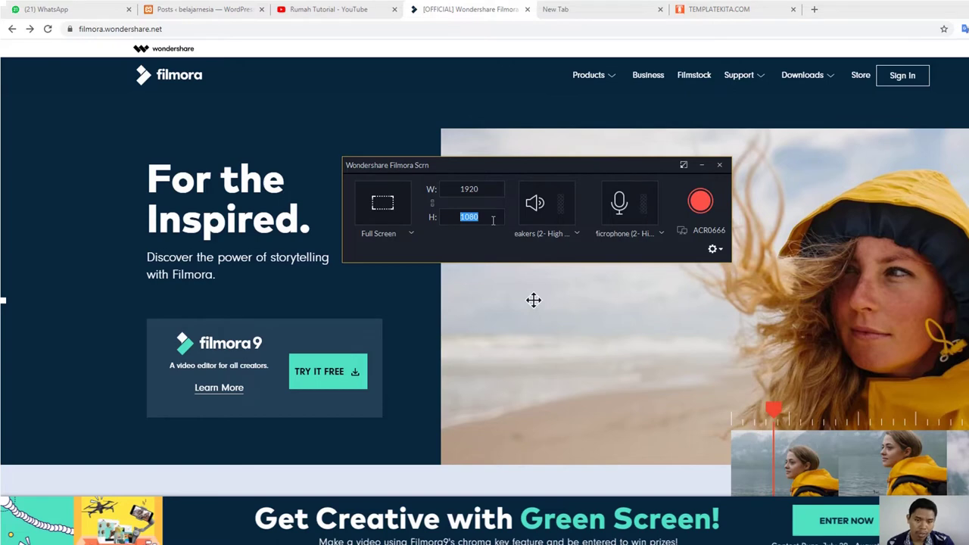
left_click(570, 229)
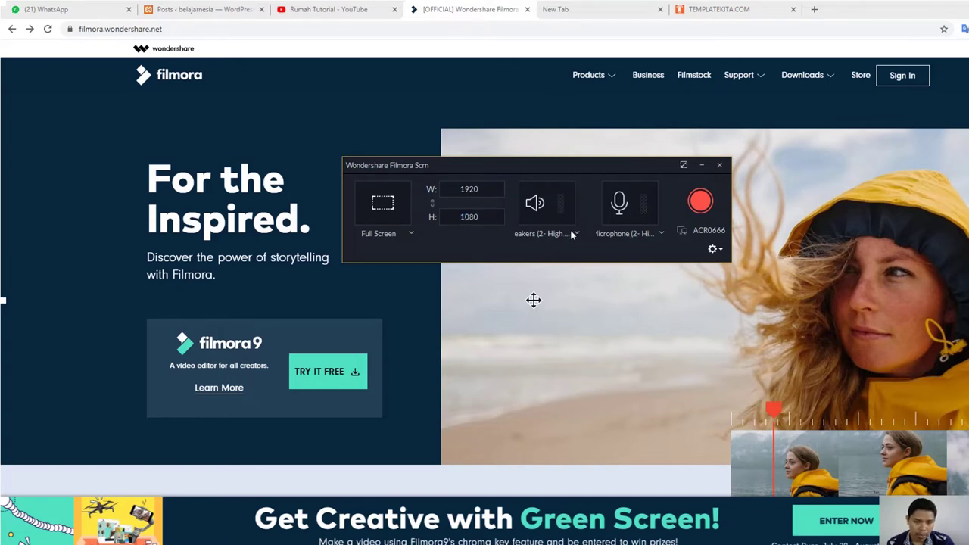
- Switch the recorder's microphone to the HD webcam and back to Microphone (2- High Definition Audio Device)
left_click(637, 237)
left_click(659, 235)
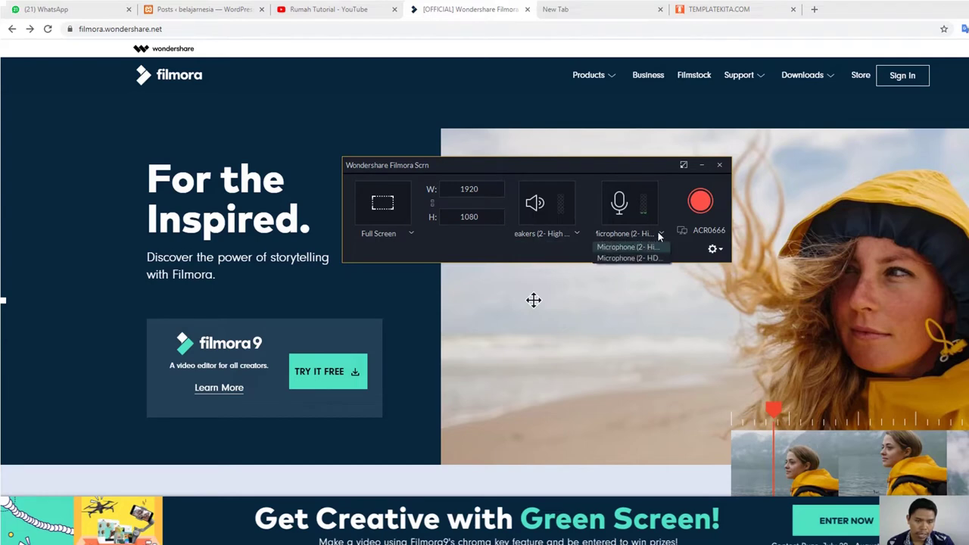
left_click(656, 258)
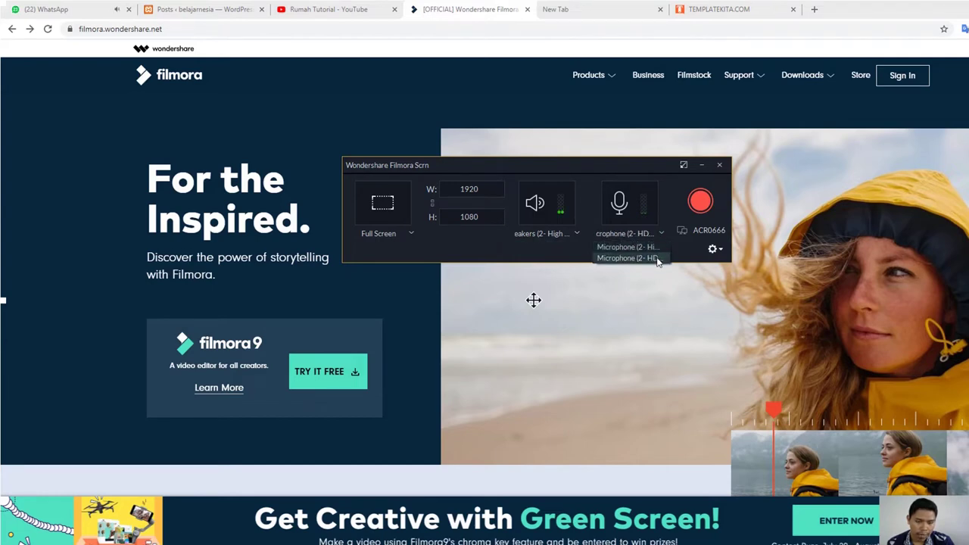
left_click(661, 235)
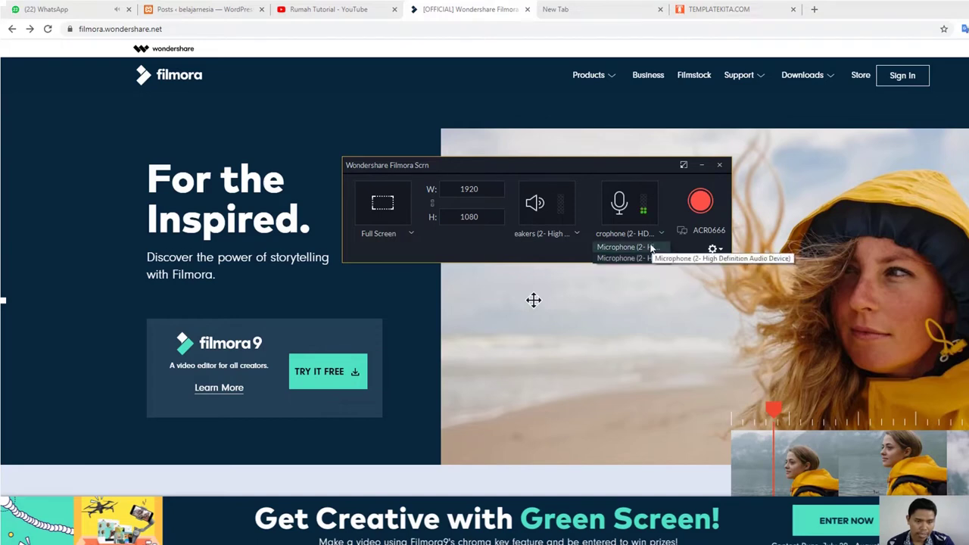
left_click(652, 248)
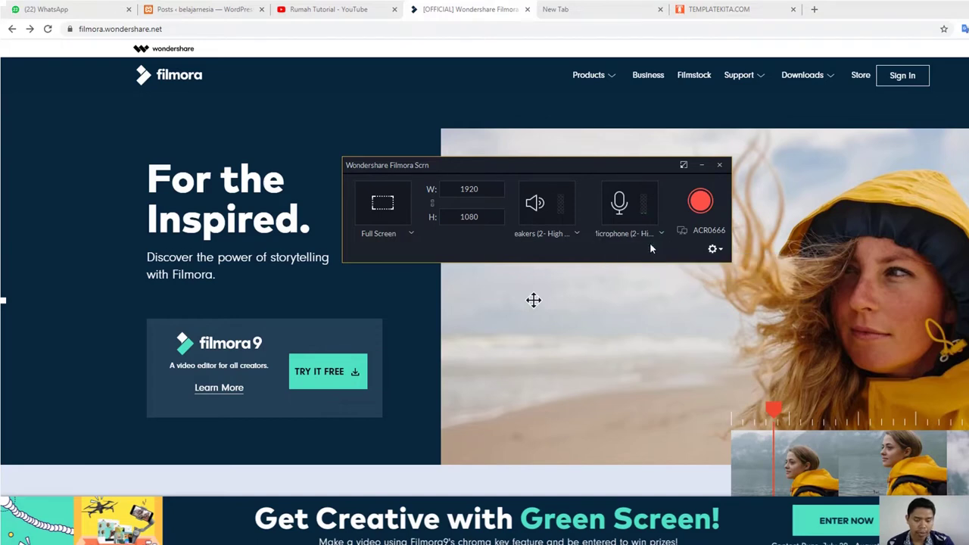
- Record the full screen showing the Filmora website, stop the recording, and close the screen recorder
left_click(700, 202)
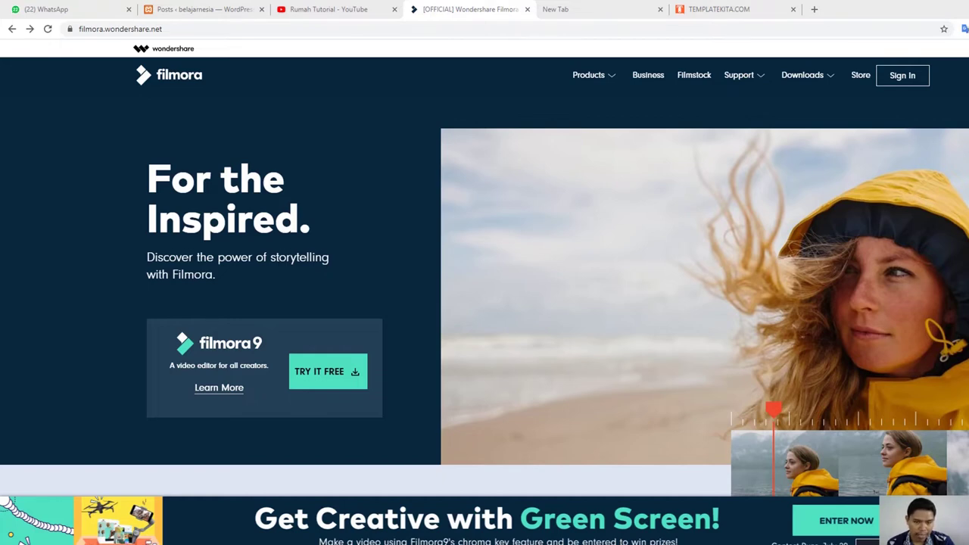
key("F9")
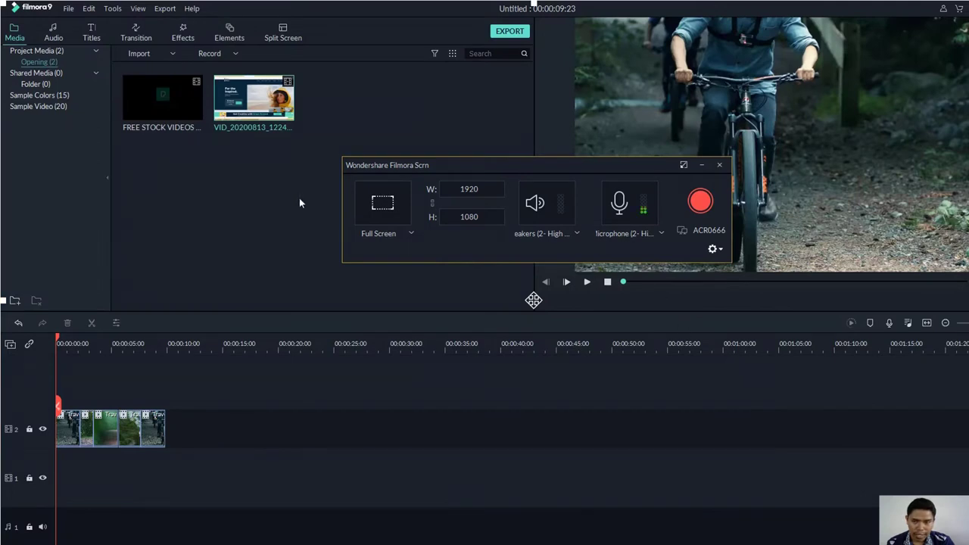
left_click(252, 110)
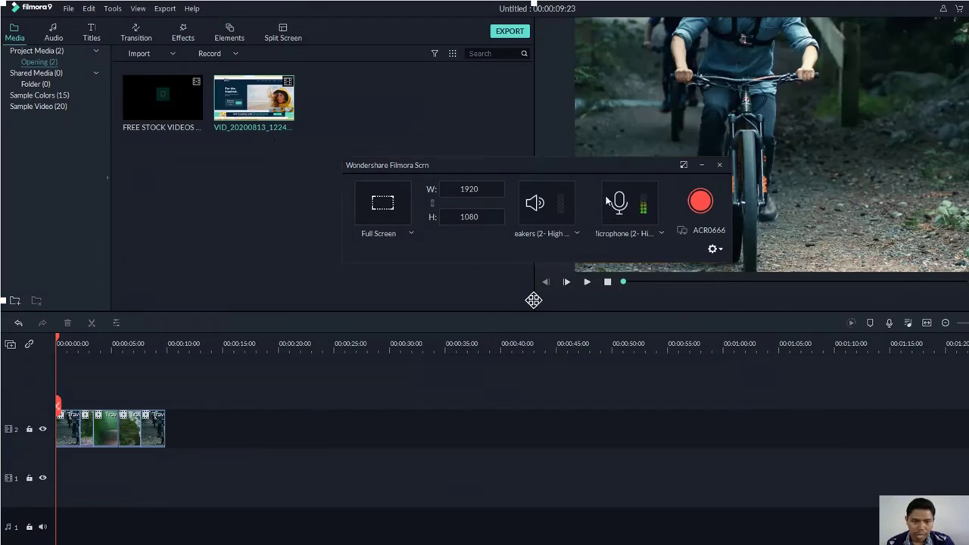
left_click(720, 167)
left_click(720, 167)
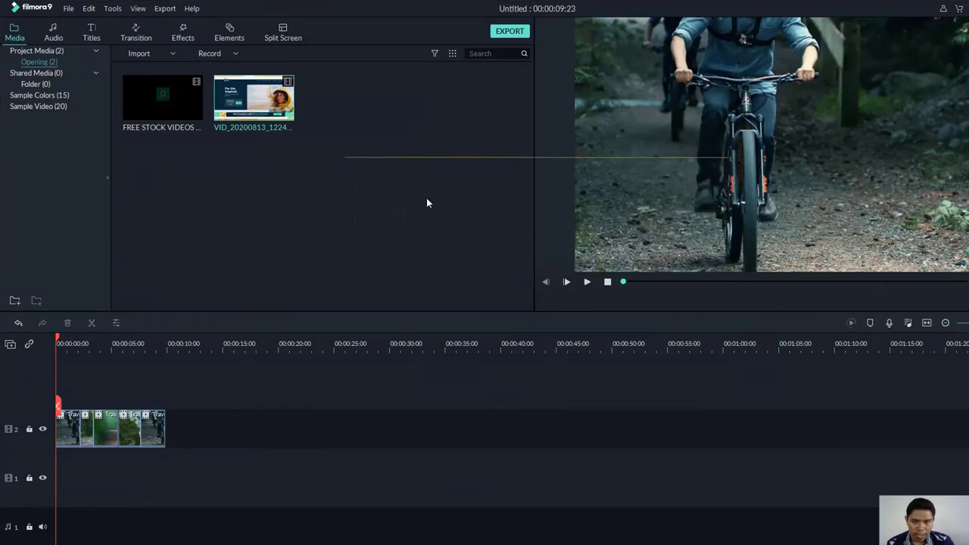
- Play the new screen recording in the preview, and place it on video track 1 and delete it from the timeline
double_click(273, 102)
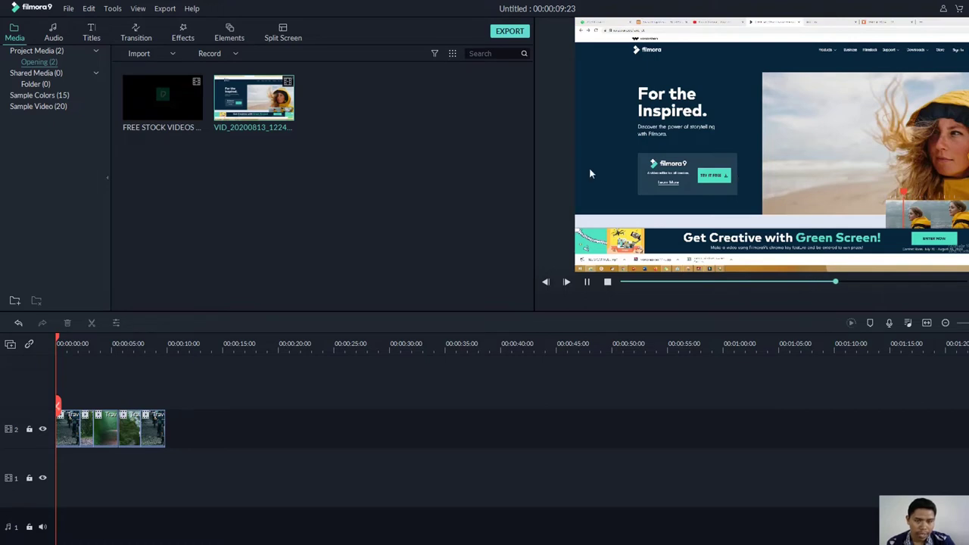
left_click(607, 282)
left_click_drag(263, 102, 127, 485)
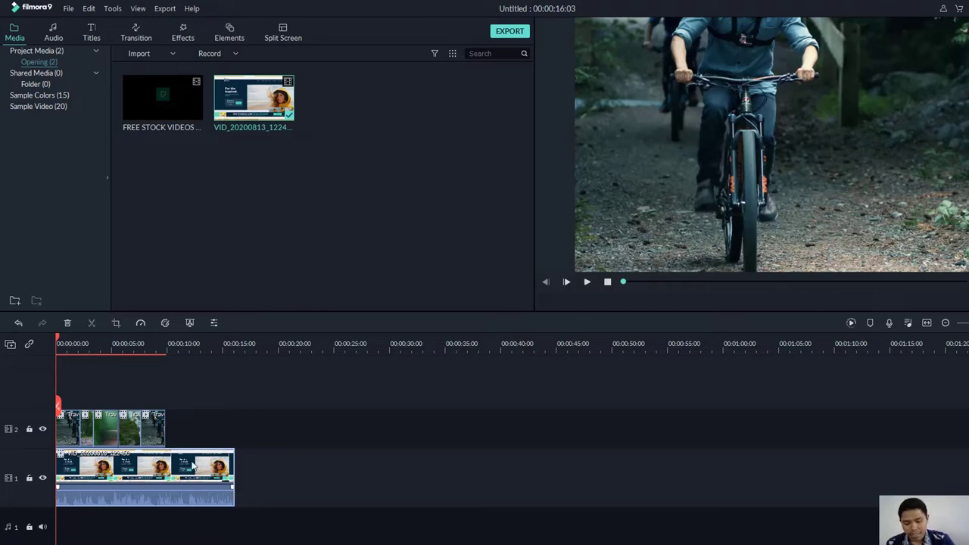
key("Delete")
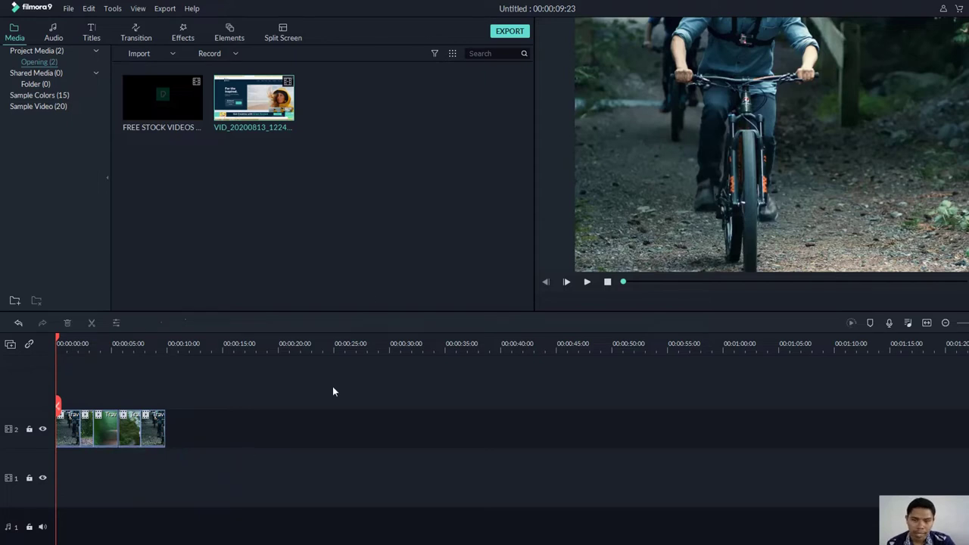
- Record a voiceover of about 9 seconds with Microphone (2- High Definition Audio Device) as the recording device
left_click(236, 55)
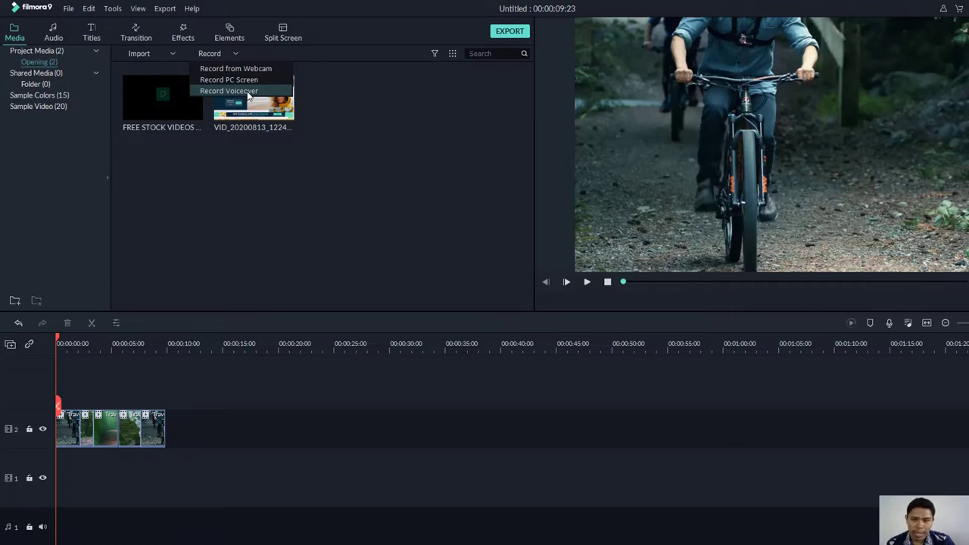
left_click(247, 92)
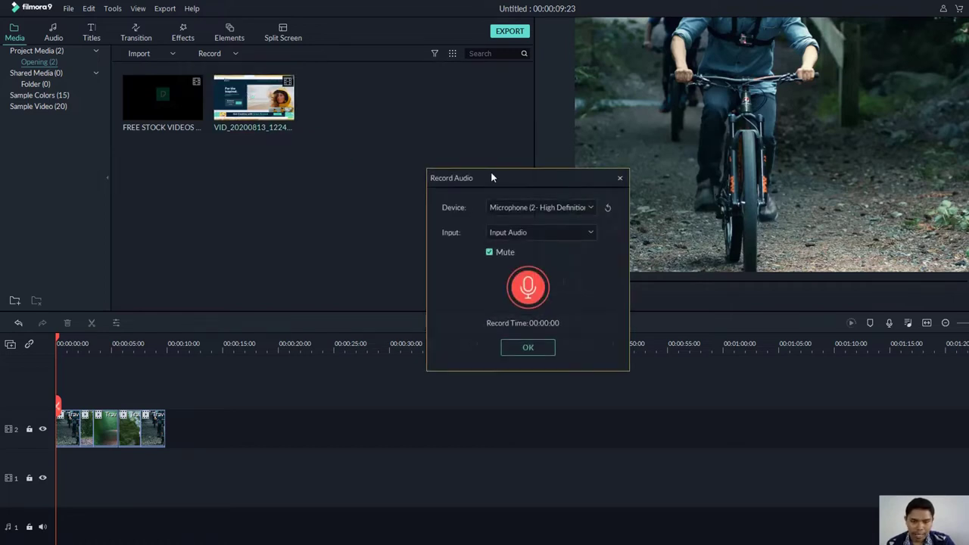
left_click_drag(491, 175, 419, 178)
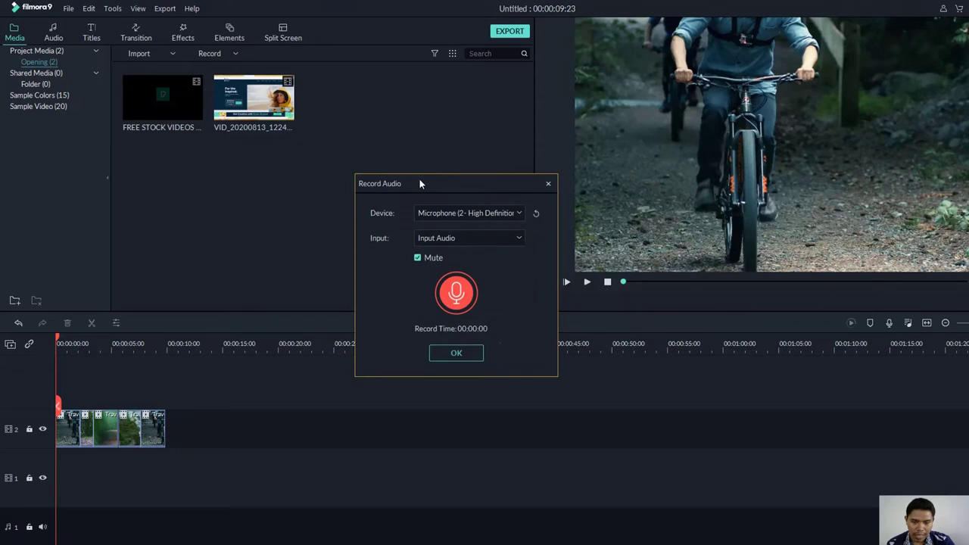
left_click(439, 215)
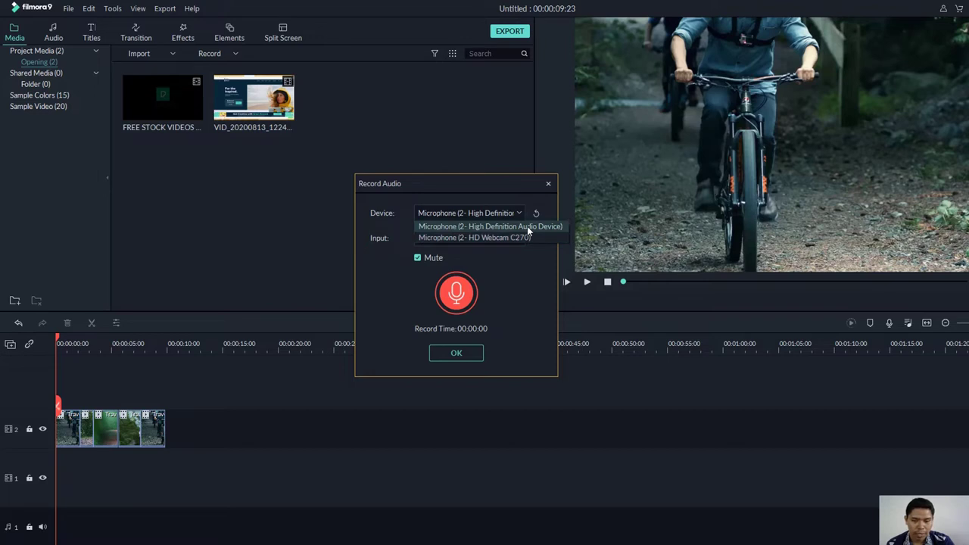
left_click(527, 227)
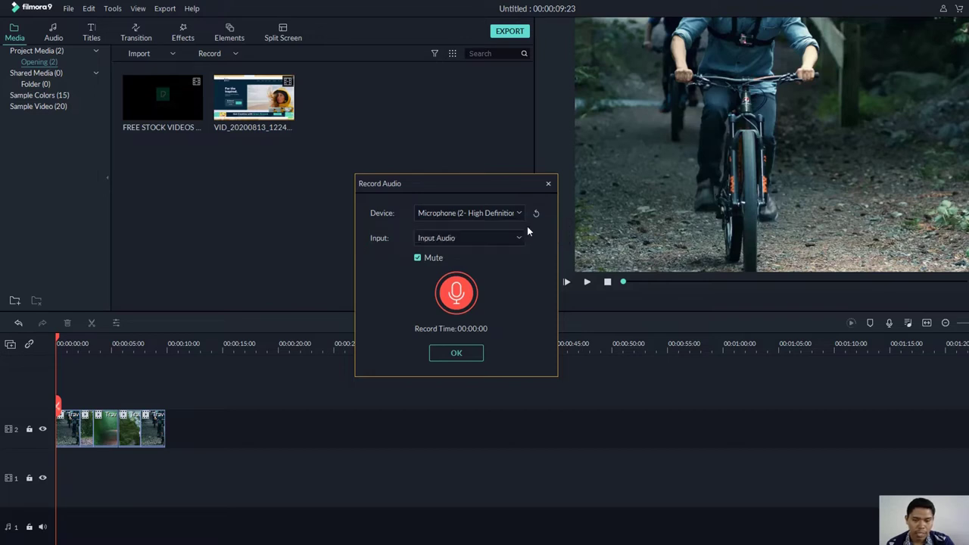
left_click(457, 295)
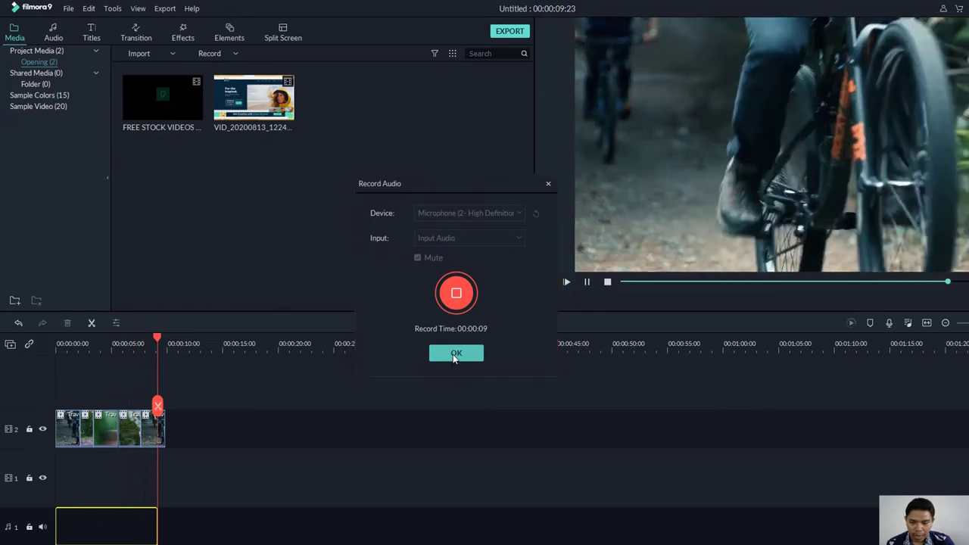
left_click(452, 355)
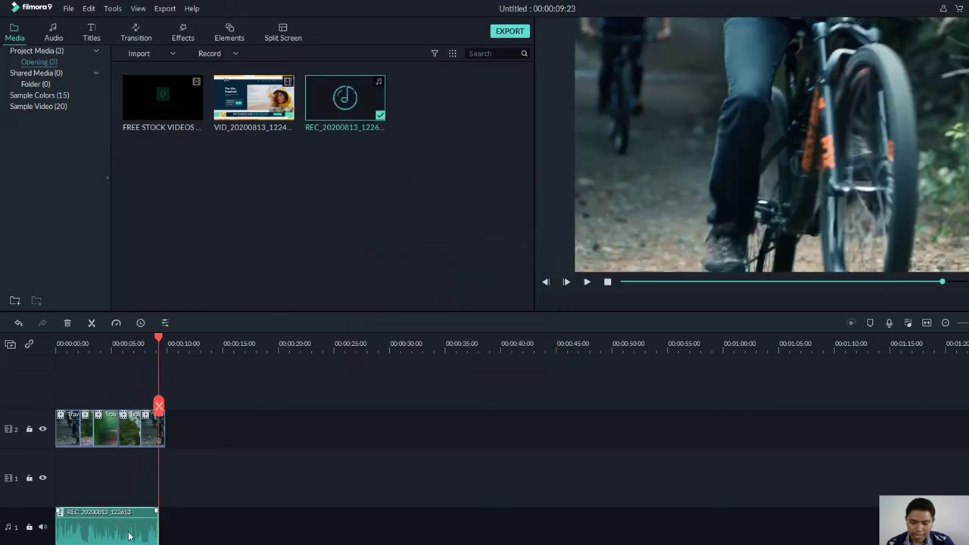
- Play the timeline from its start to check the recorded voiceover, mute the system sound, and deselect the recording
left_click(153, 390)
left_click(122, 530)
left_click(159, 380)
left_click_drag(157, 339, 37, 343)
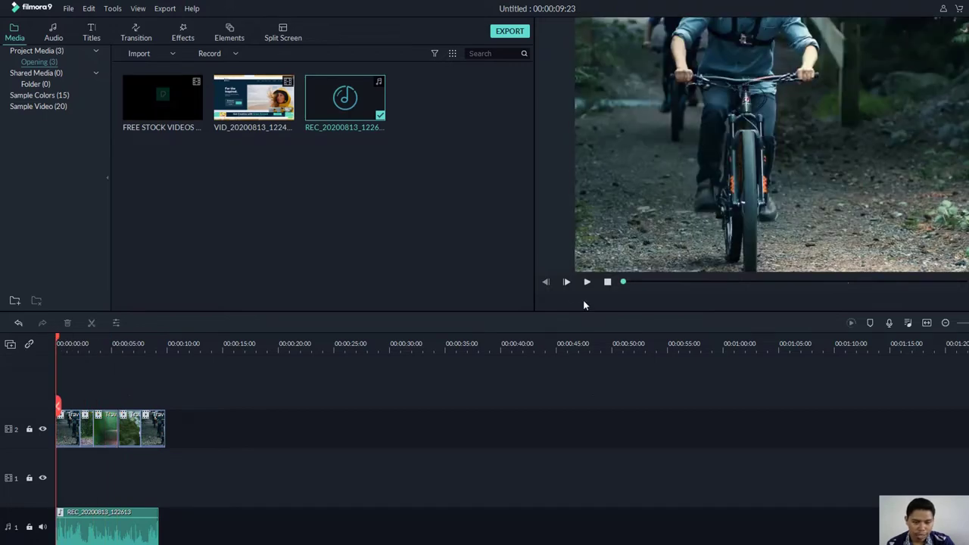
left_click(587, 282)
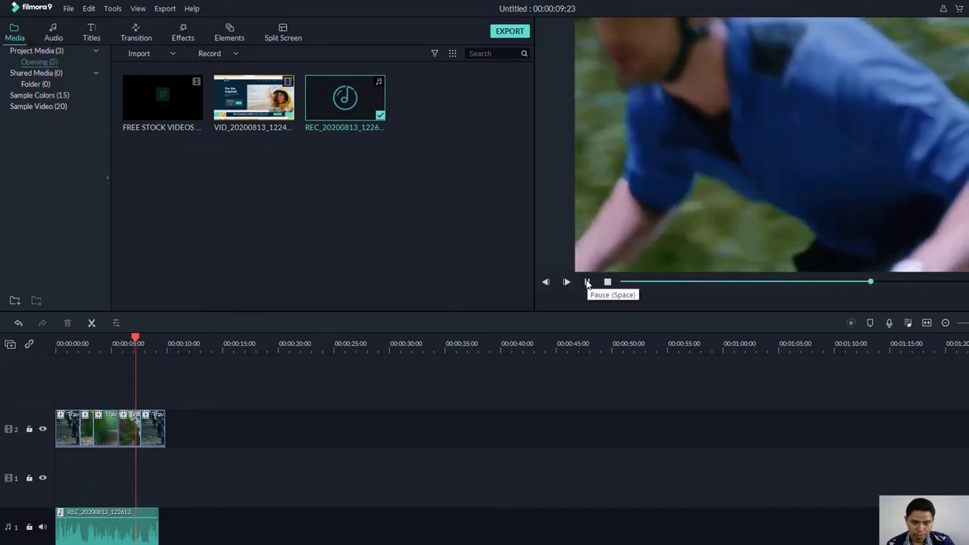
key("XF86AudioMute")
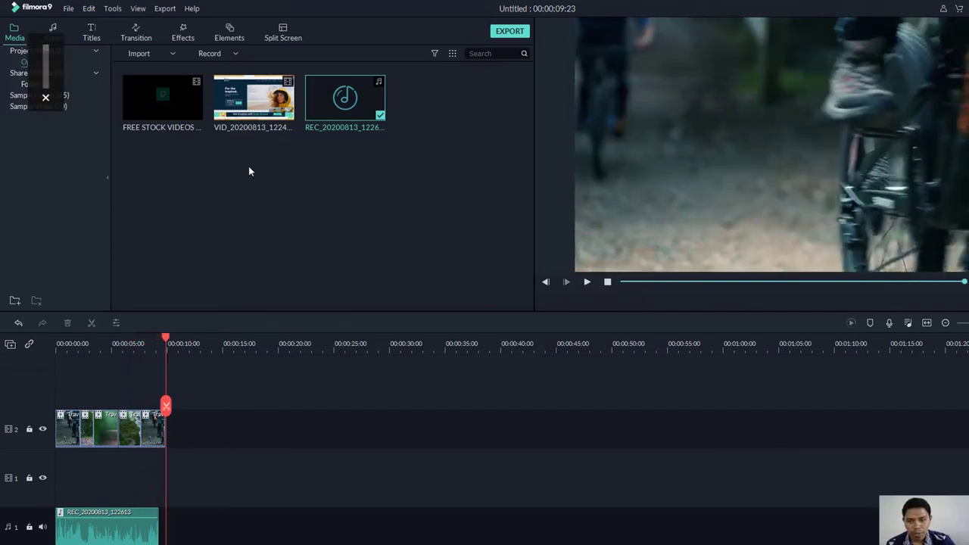
left_click(337, 167)
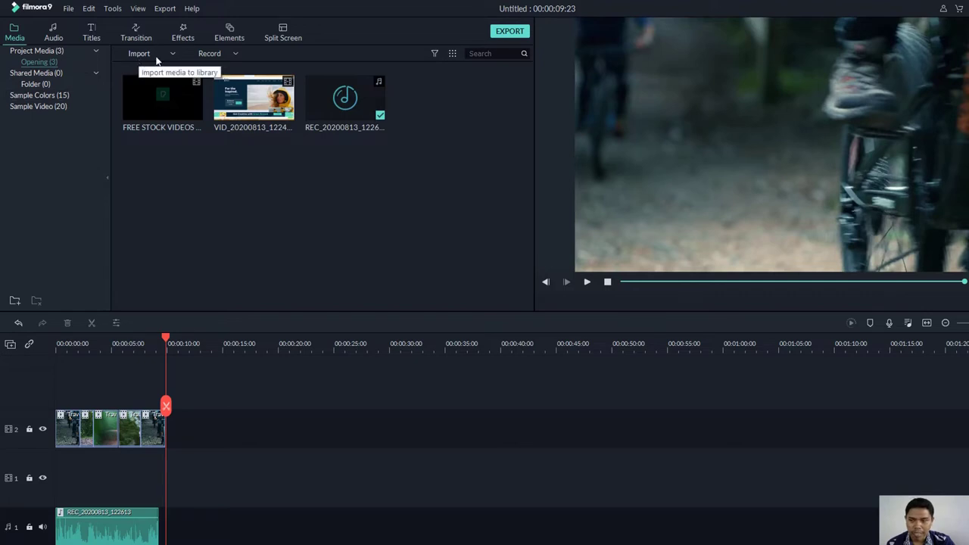
- Show the Sample Video library and move all the Travel clips from video track 2 to the start of video track 1
left_click(57, 106)
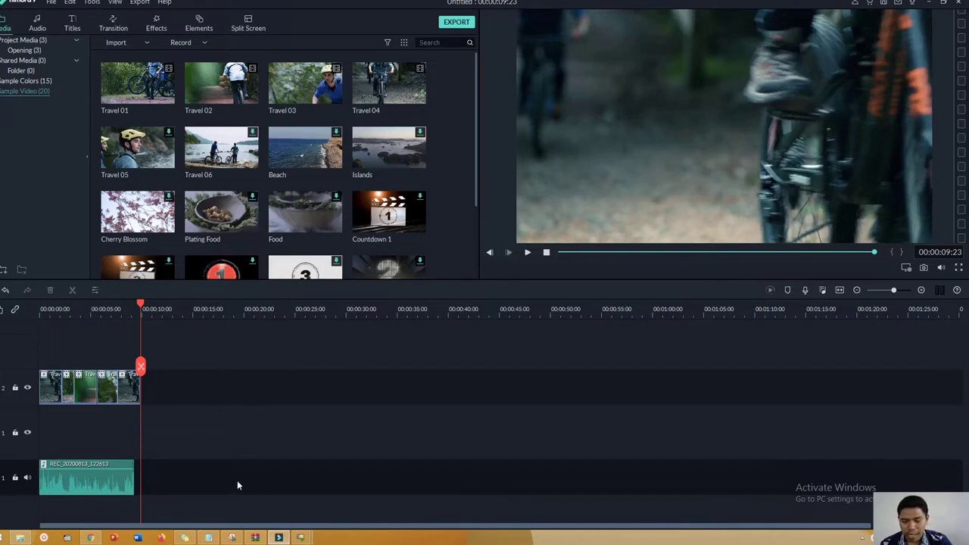
left_click_drag(238, 481, 59, 369)
left_click(181, 409)
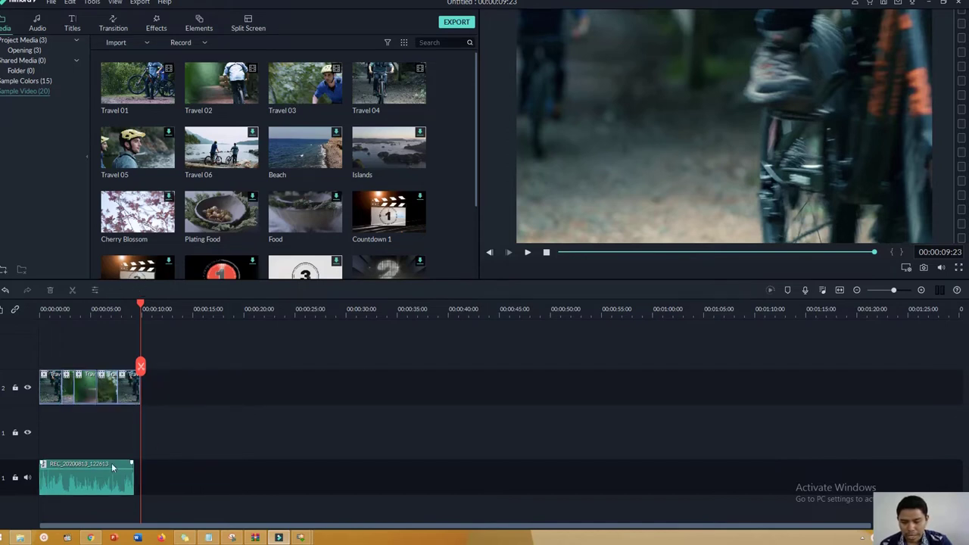
key("ctrl+a")
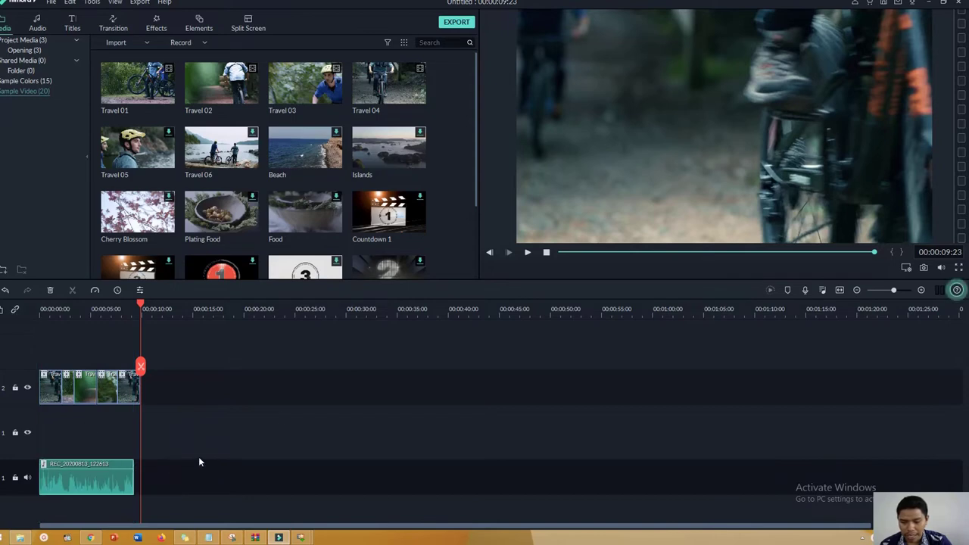
left_click_drag(208, 424, 53, 435)
left_click(150, 437)
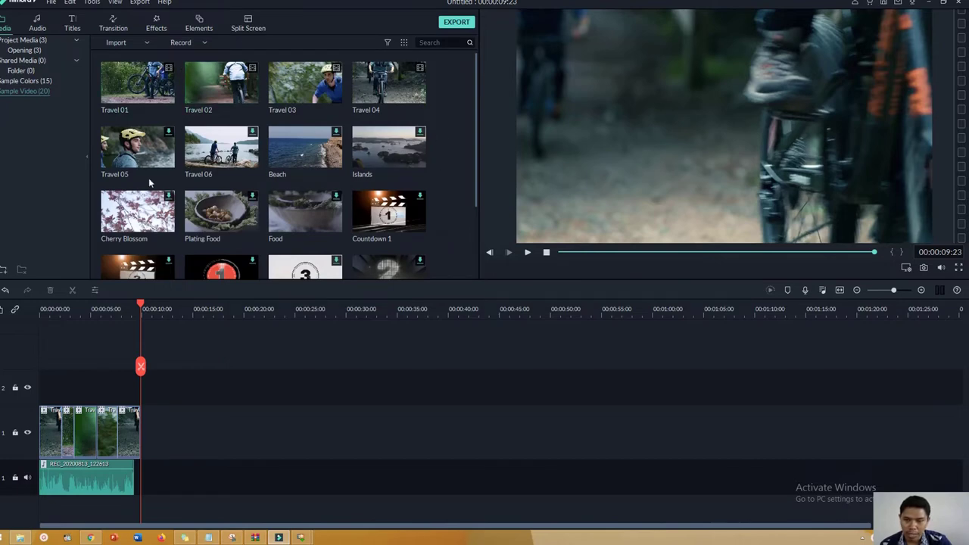
- Add the imported FREE STOCK VIDEOS clip from Project Media to video track 1 after the Travel clips, and select the Travel clips
left_click(23, 39)
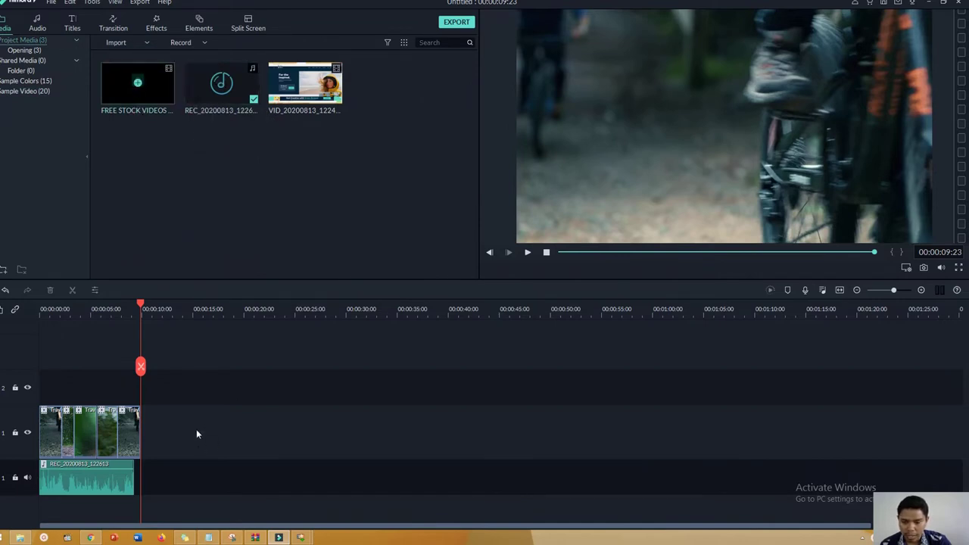
left_click_drag(140, 87, 159, 447)
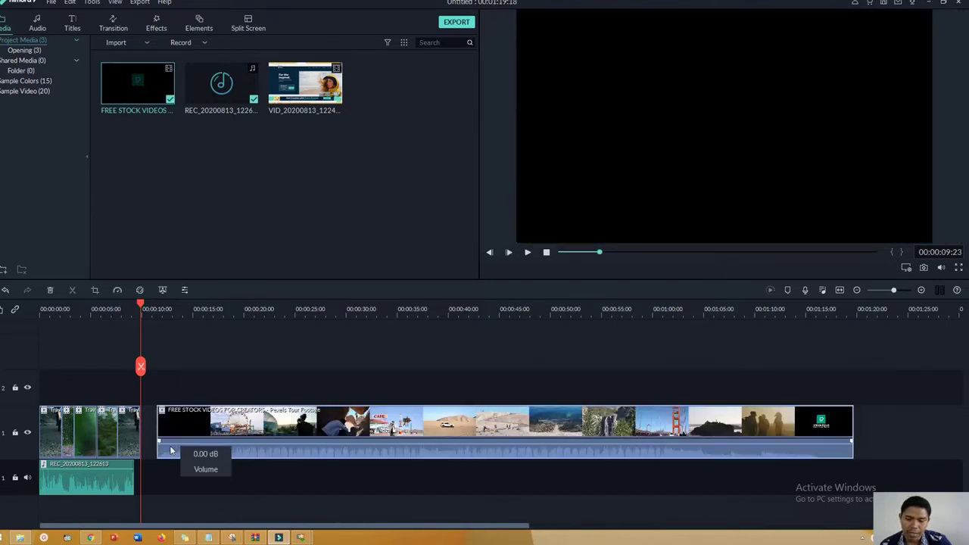
left_click(135, 439)
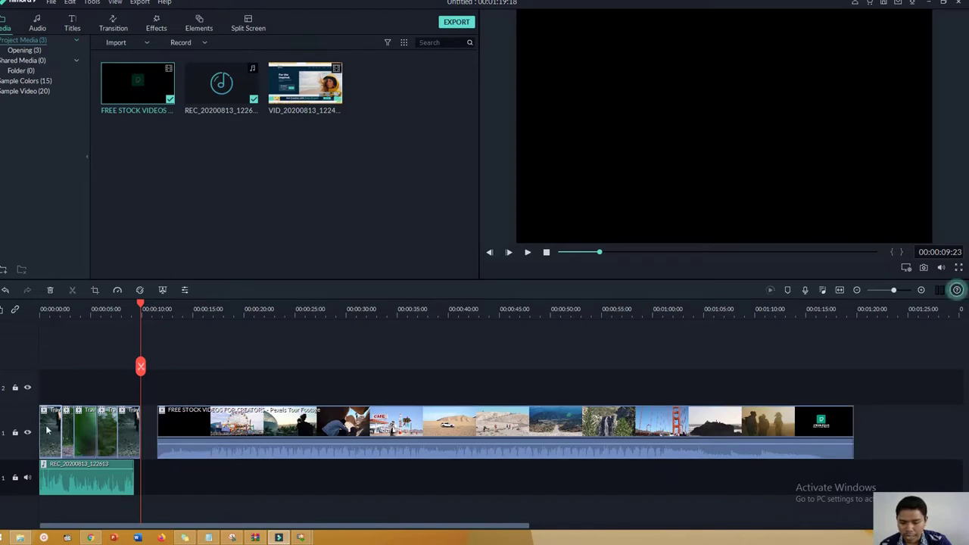
left_click_drag(53, 378, 142, 434)
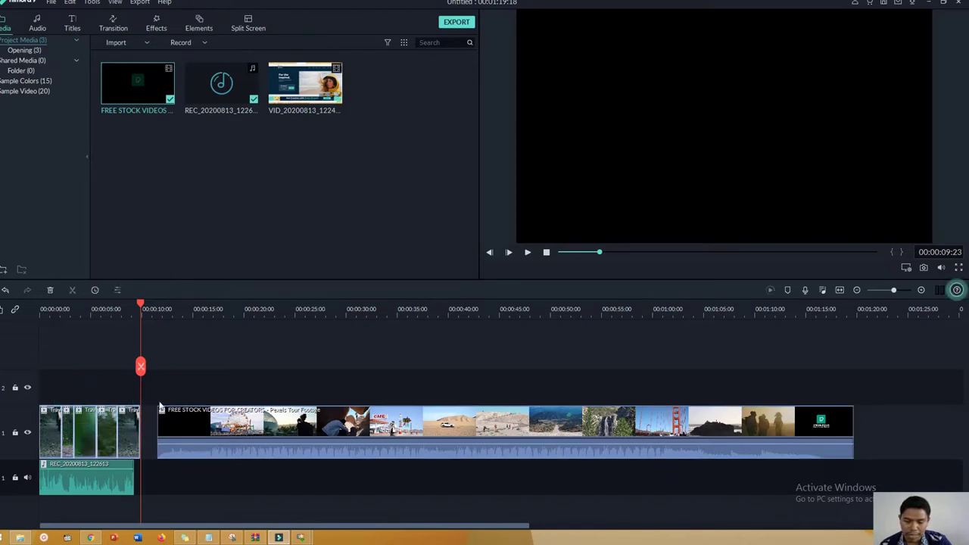
- Move the FREE STOCK VIDEOS clip about 2 seconds later on video track 1 and deselect it
left_click(176, 383)
left_click(242, 434)
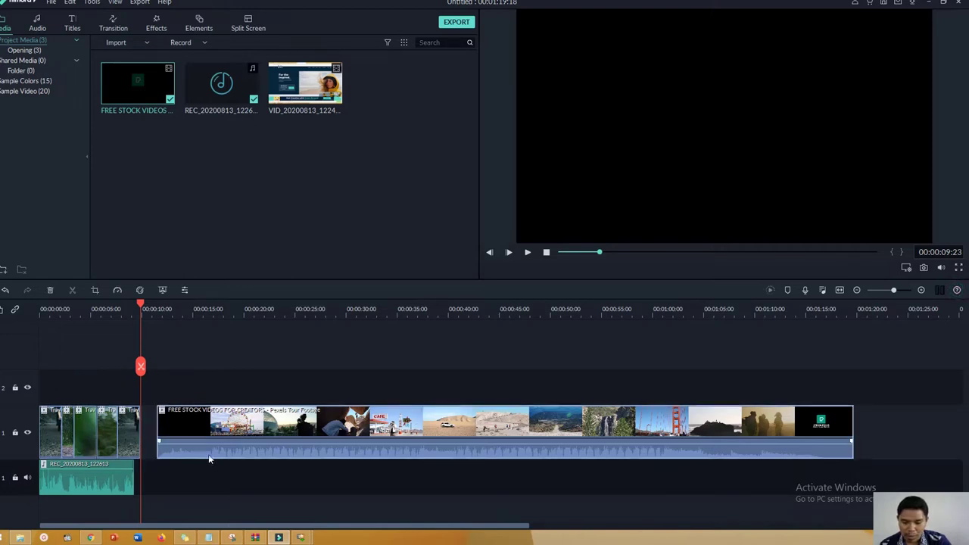
left_click(202, 515)
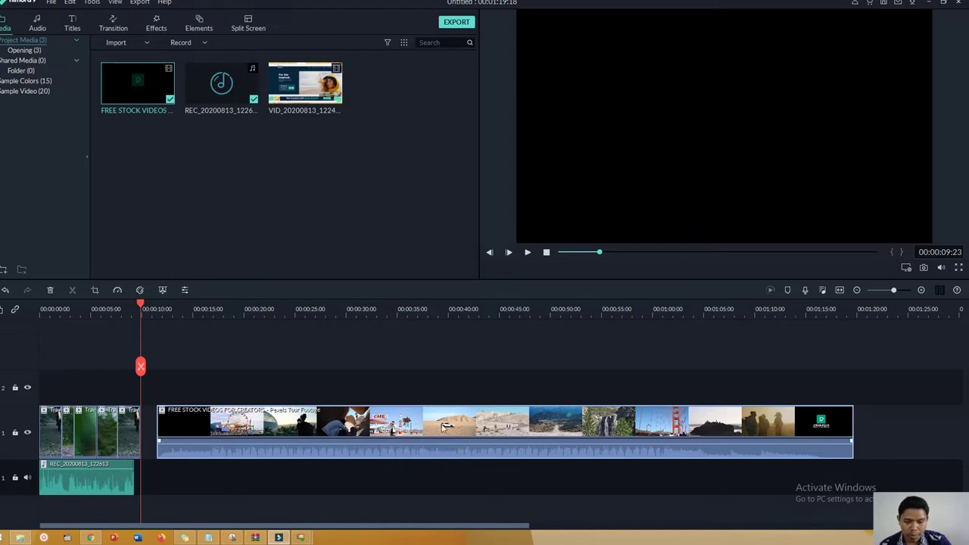
left_click_drag(444, 428, 472, 430)
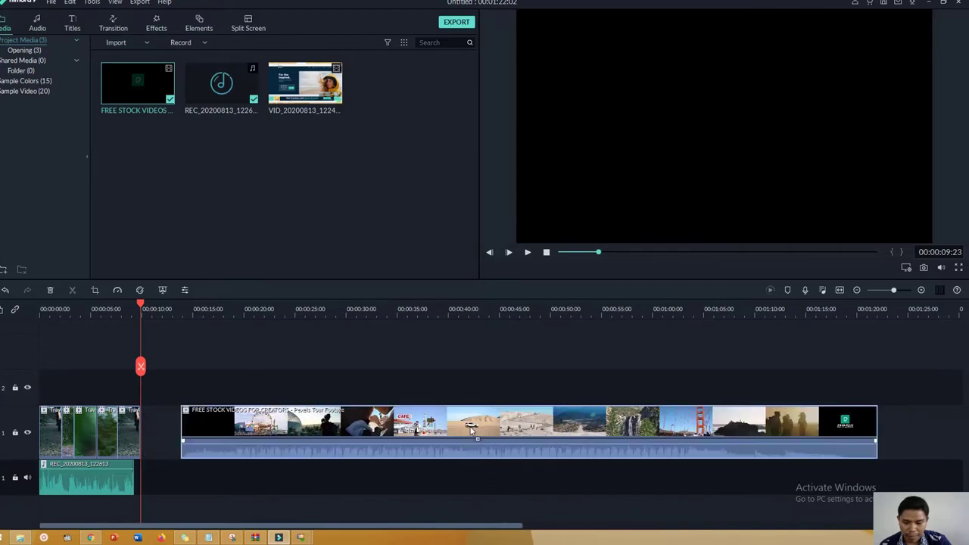
left_click(139, 381)
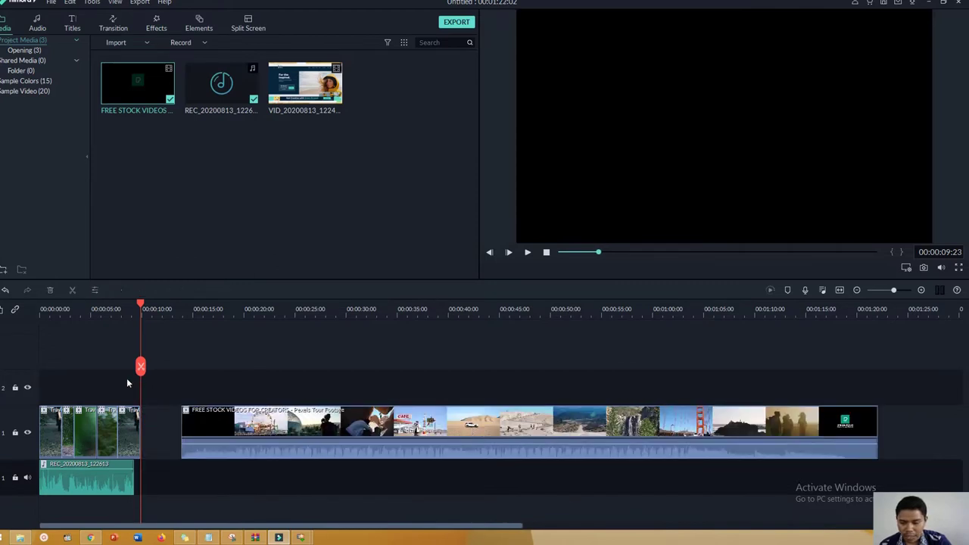
- Delete the Travel clips from video track 1 and the voiceover recording from audio track 1
left_click(50, 432)
key("Delete")
left_click(59, 466)
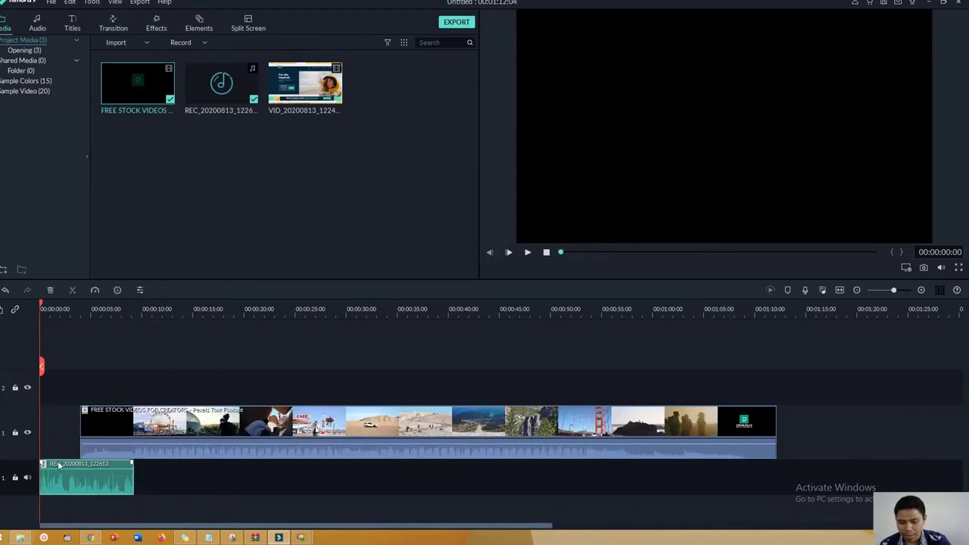
key("Delete")
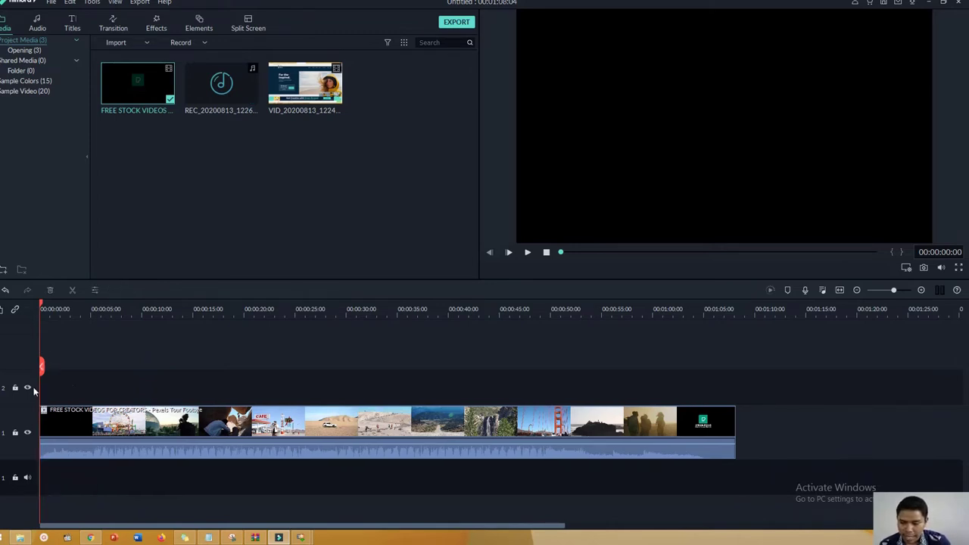
- Toggle the visibility of video track 1, leave it hidden, and play the timeline briefly to check the preview
left_click(27, 434)
left_click(27, 434)
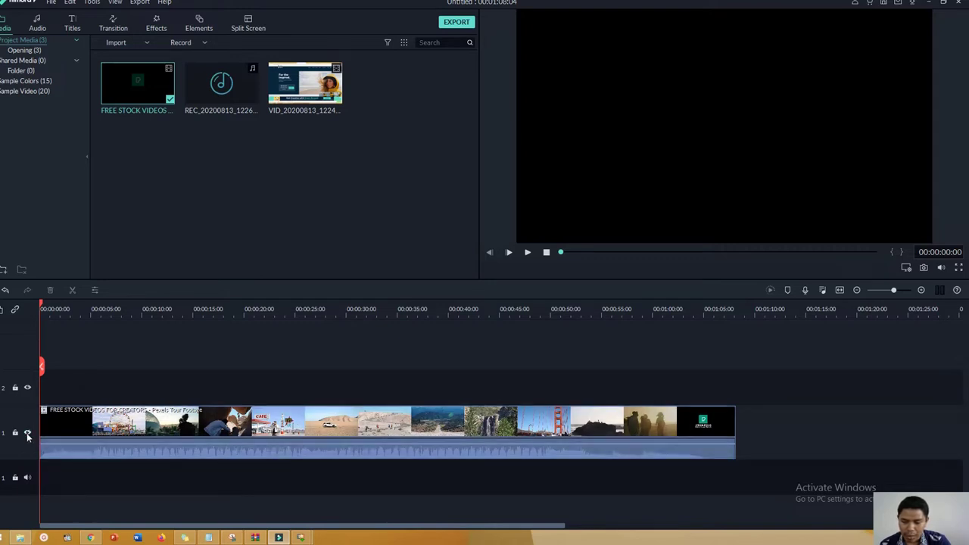
left_click(27, 435)
left_click(27, 434)
left_click(27, 434)
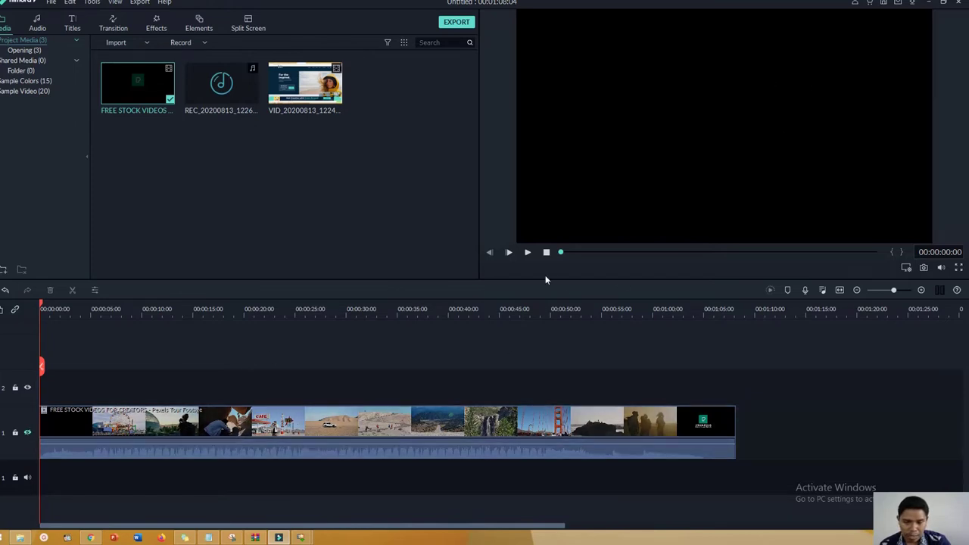
left_click(528, 253)
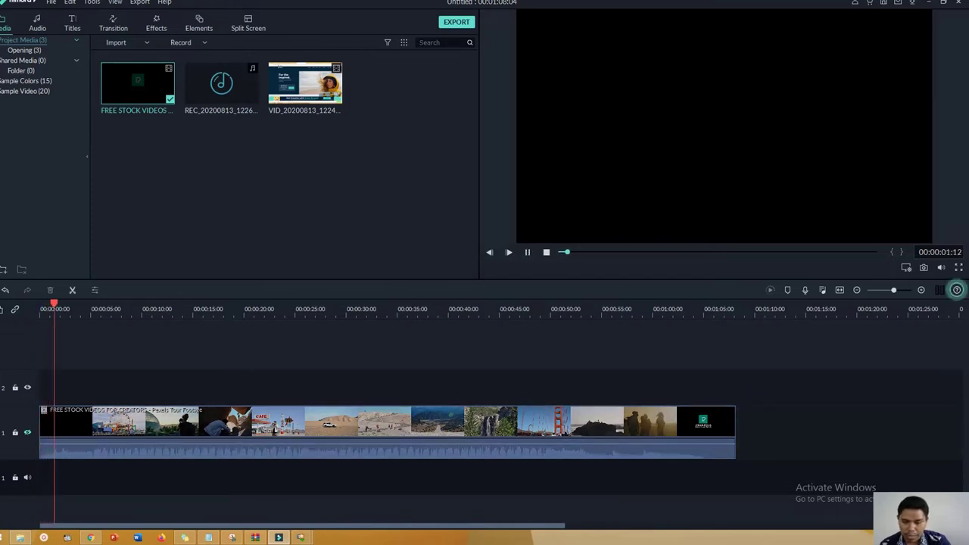
key("space")
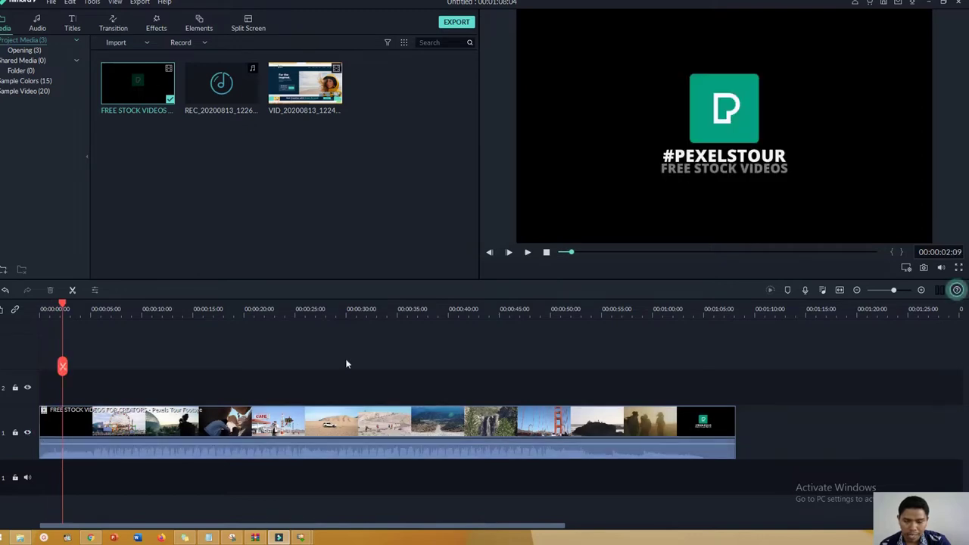
- Play the timeline with video track 1 visible, then hide the track and show it again
left_click(527, 255)
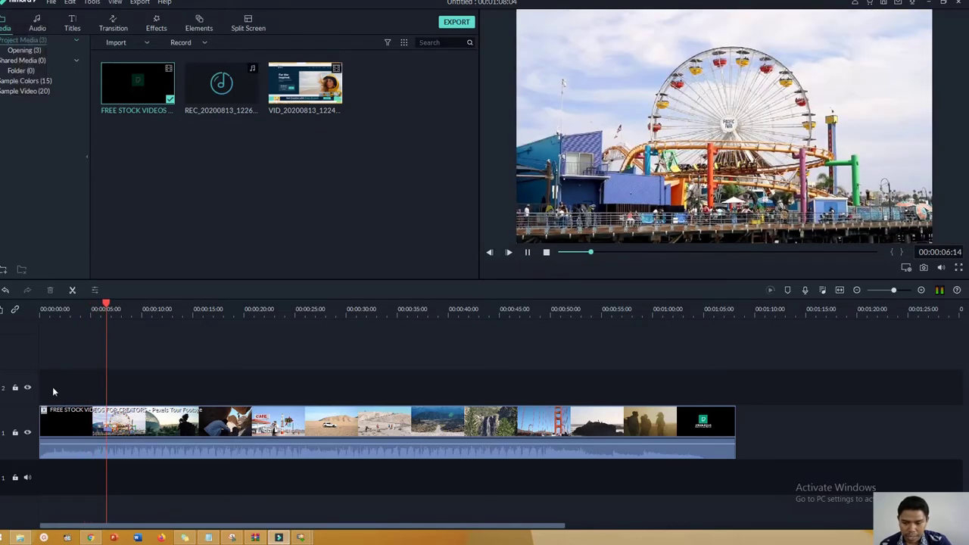
left_click(28, 434)
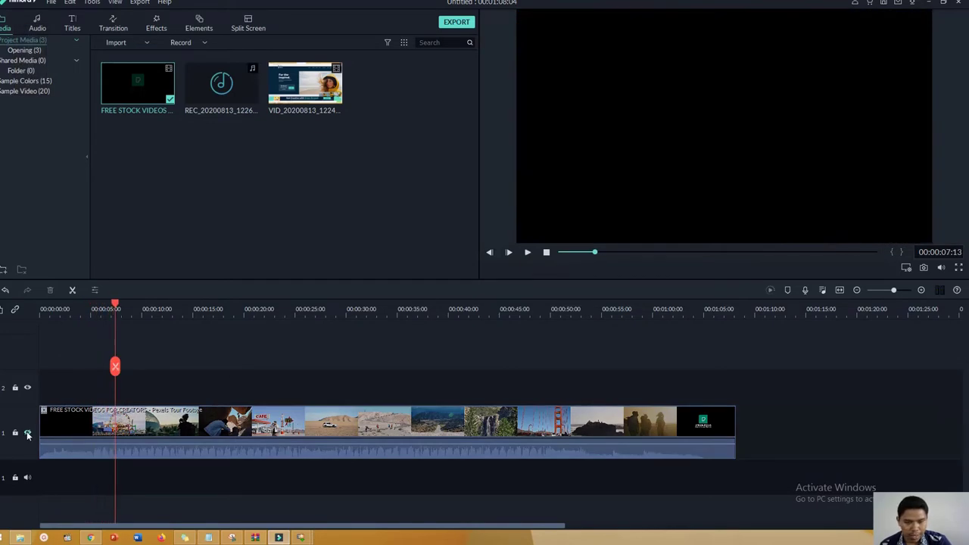
left_click(27, 433)
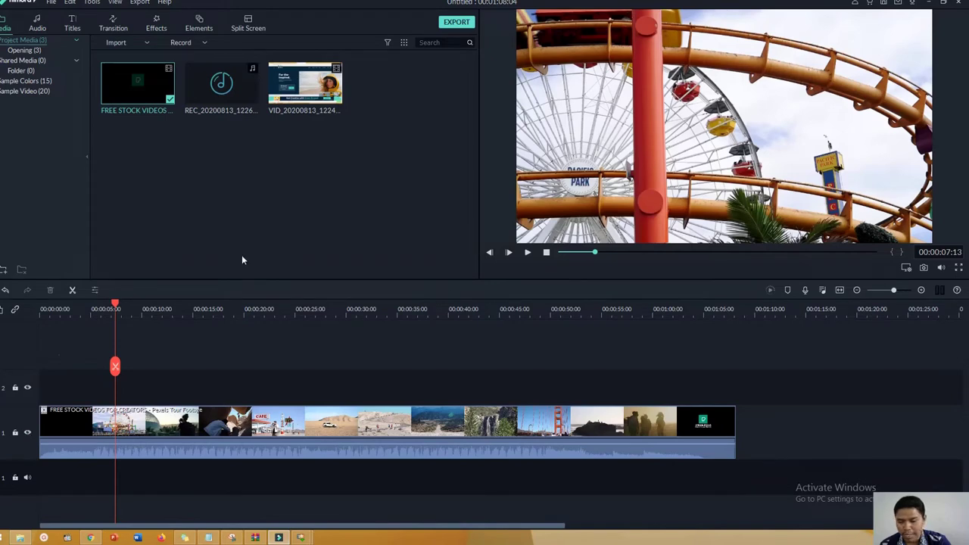
- Shift the FREE STOCK VIDEOS clip slightly along video track 1, undo the shift, and lock and unlock the track
left_click(15, 437)
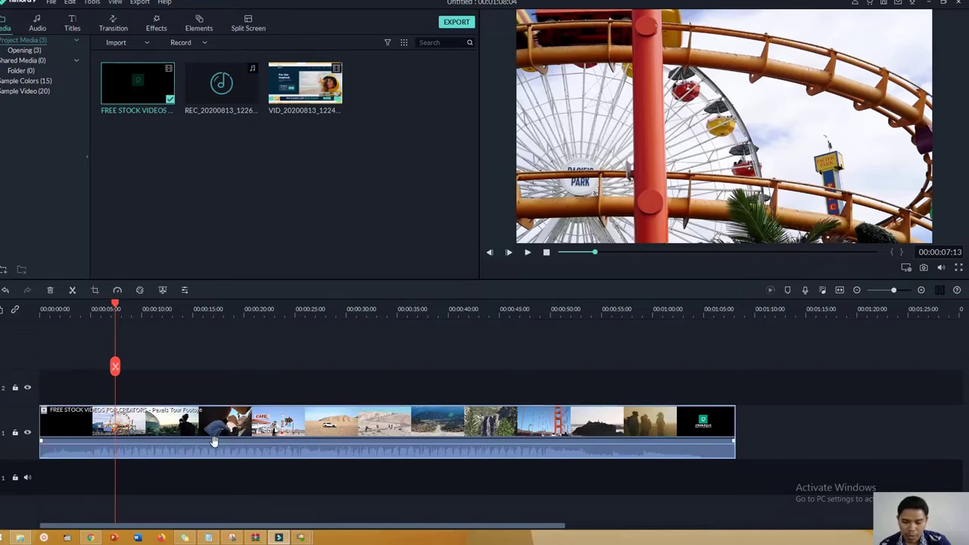
left_click_drag(217, 440, 251, 428)
key("ctrl+z")
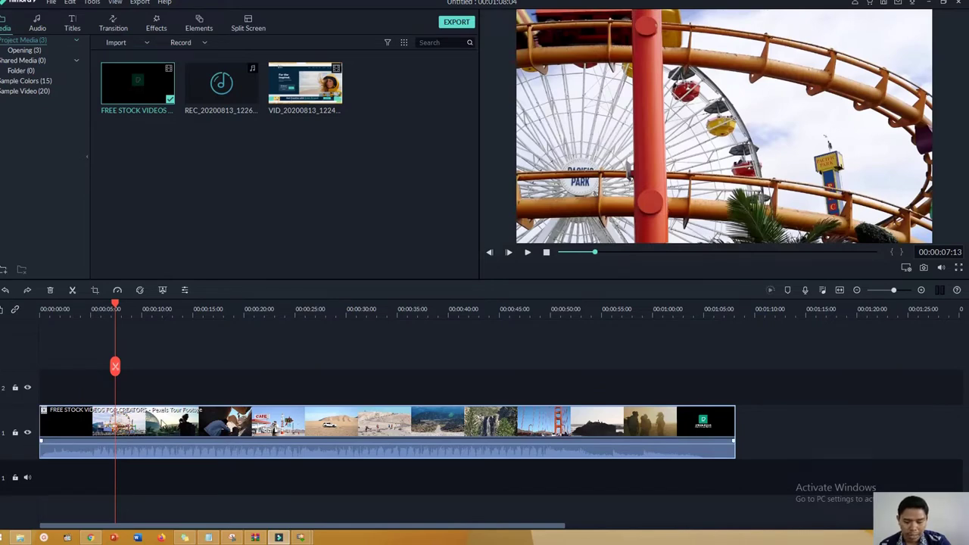
key("ctrl+y")
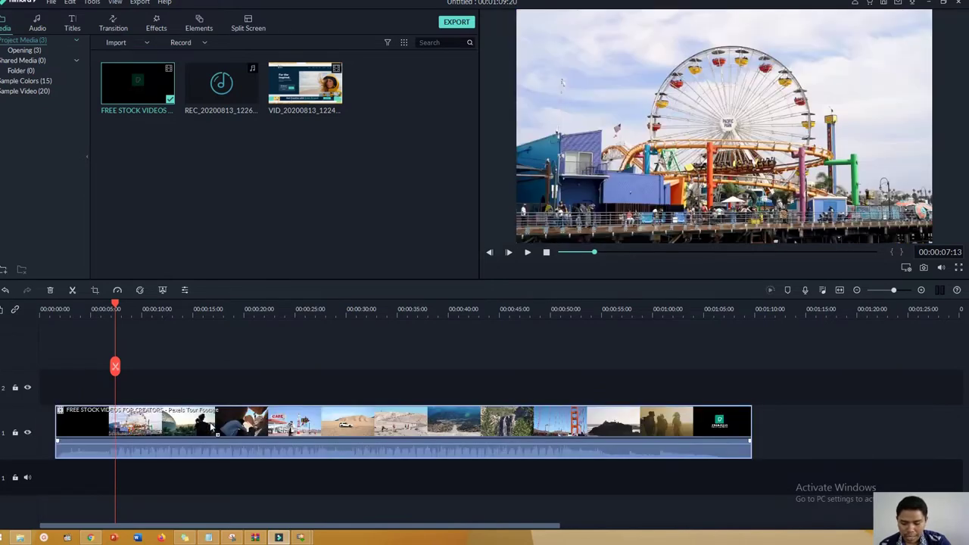
key("ctrl+z")
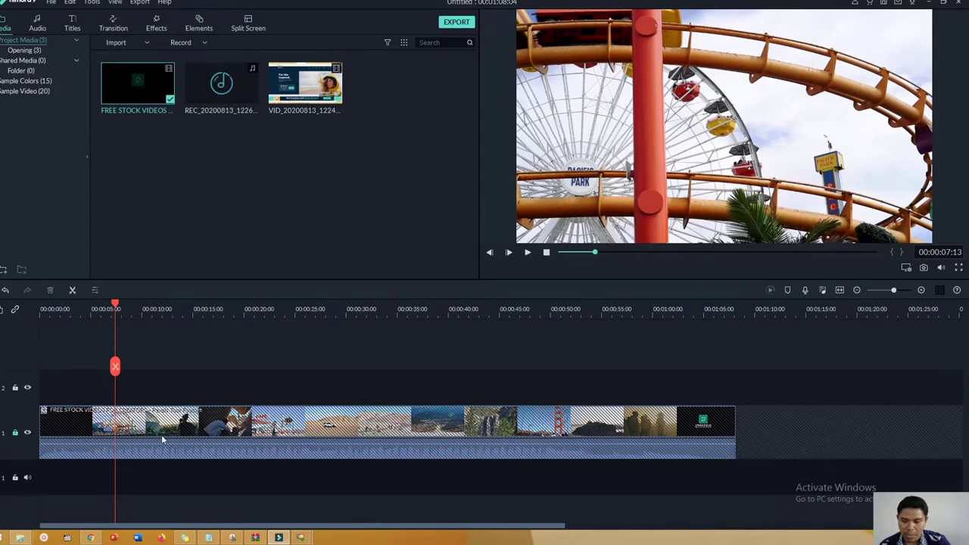
left_click(15, 434)
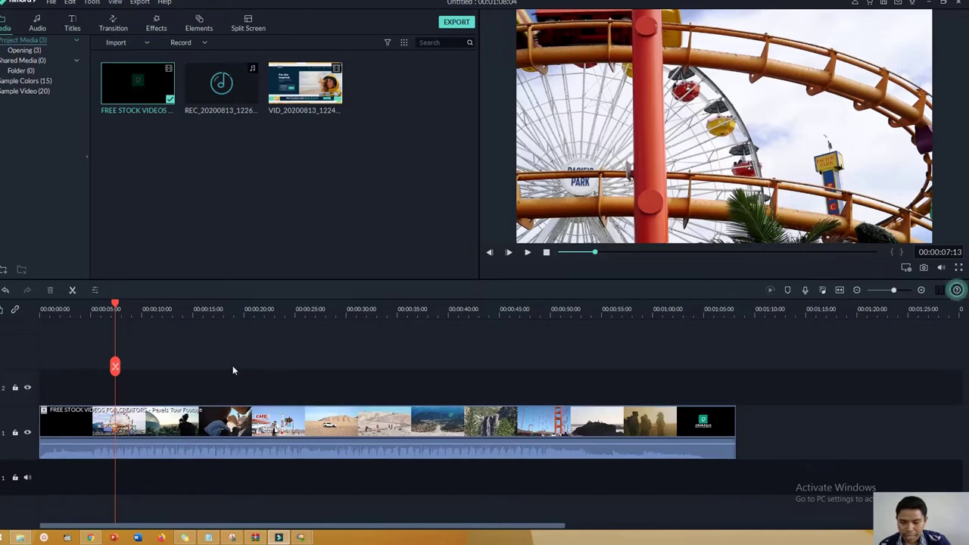
left_click(238, 428)
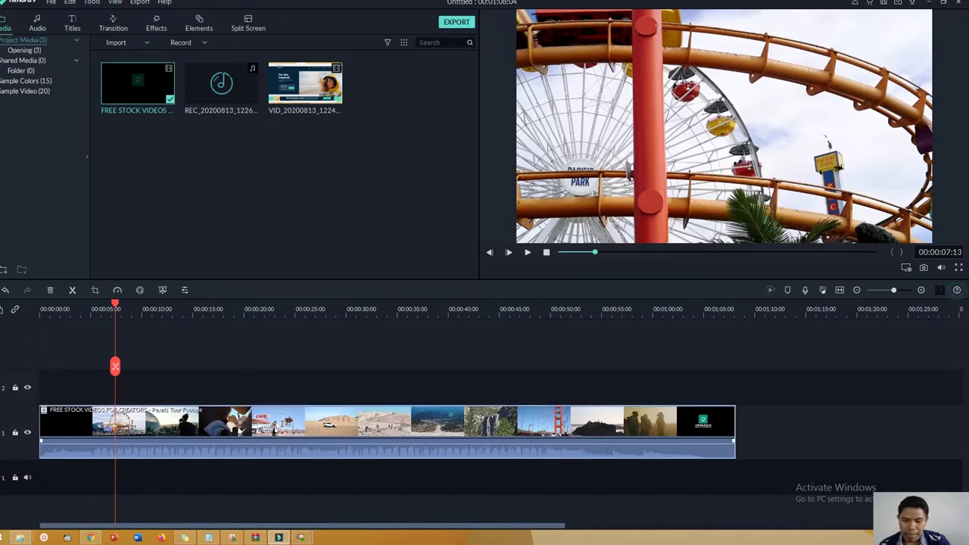
left_click(171, 483)
left_click(189, 428)
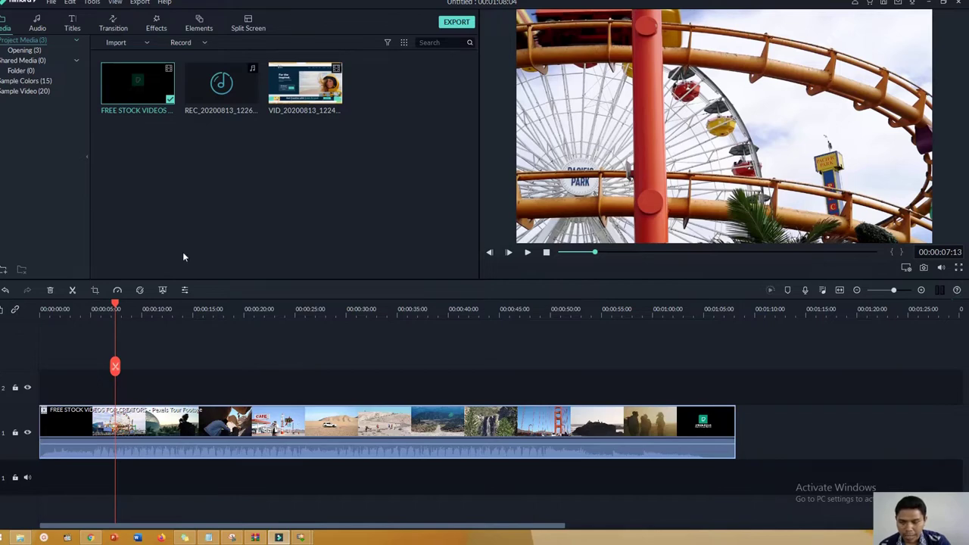
- Place the VID_20200813 screen recording at the start of video track 2 and scrub the playhead to 00:00:03:05
left_click_drag(306, 84, 48, 356)
left_click(47, 309)
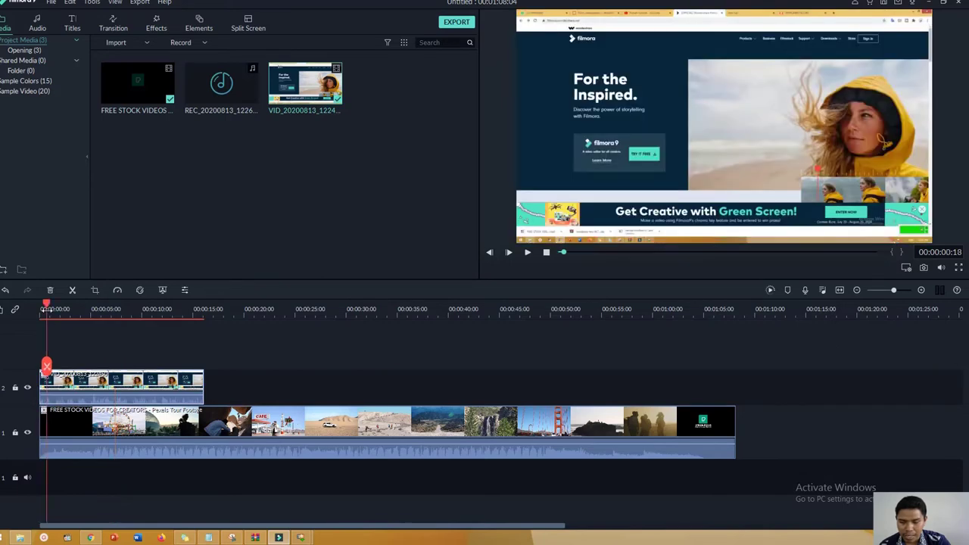
left_click_drag(47, 309, 72, 309)
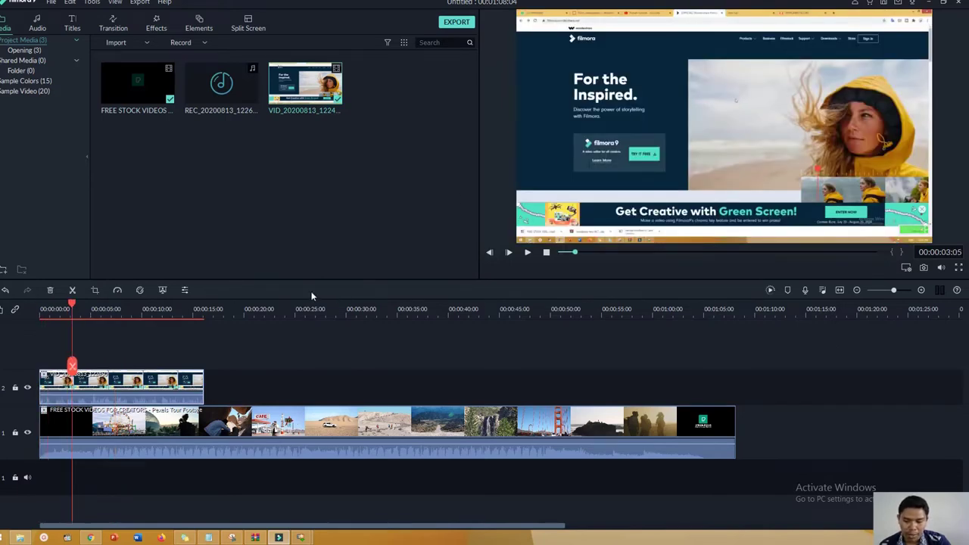
left_click_drag(167, 397, 199, 403)
key("ctrl+z")
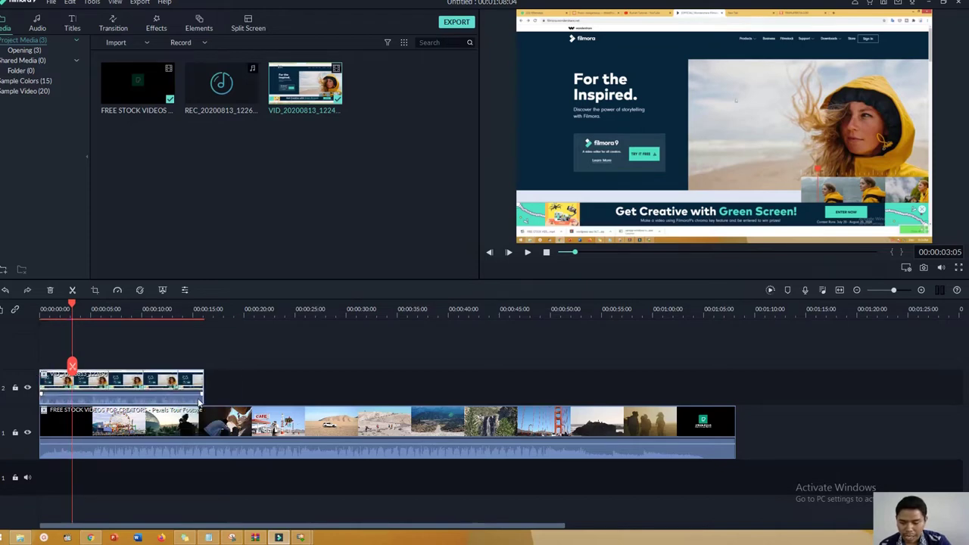
- Play the stacked tracks briefly with the system volume raised, stop playback, and delete the VID_20200813 recording from video track 2
key("XF86AudioRaiseVolume")
left_click(527, 253)
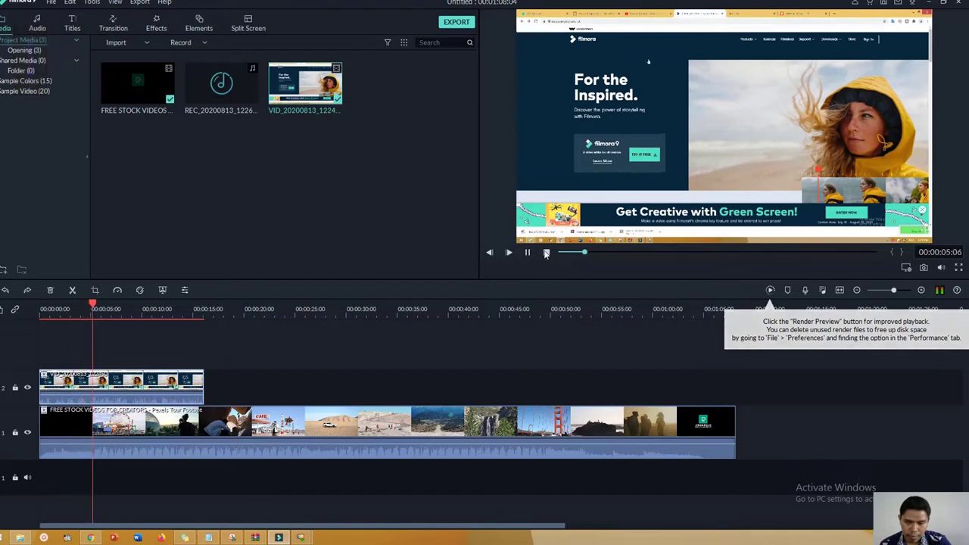
left_click(546, 253)
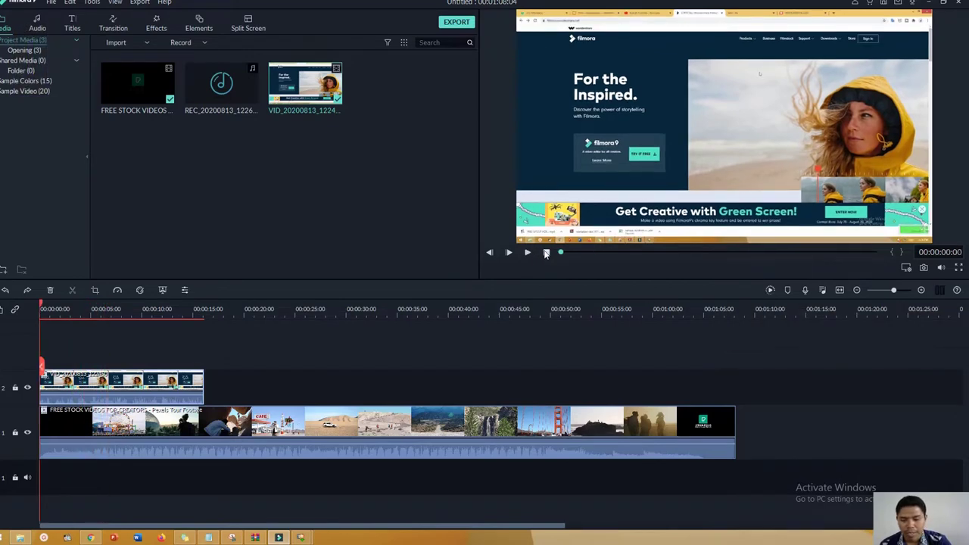
left_click(171, 390)
key("Delete")
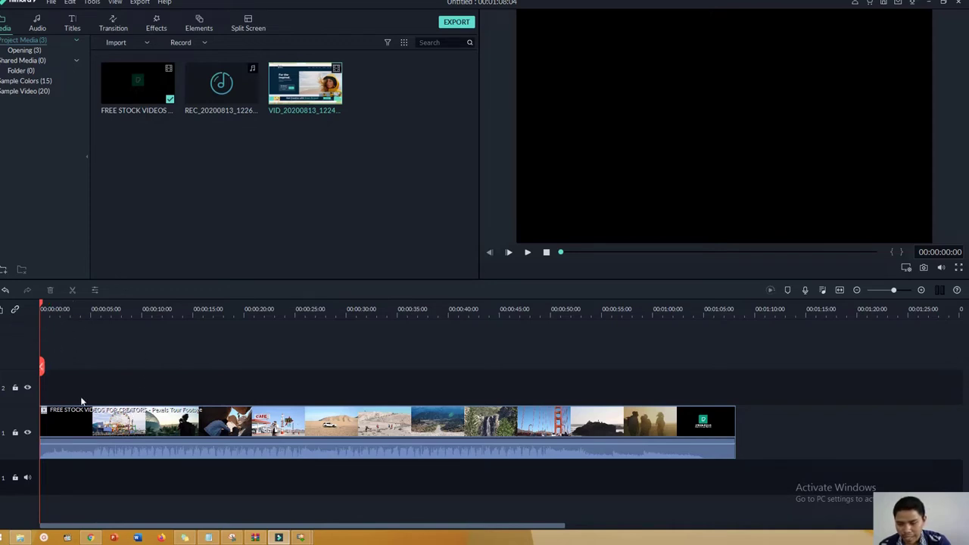
- Split the FREE STOCK VIDEOS clip on video track 1 at 00:00:03:22 and at 00:00:11:08
left_click_drag(86, 415, 190, 474)
left_click_drag(42, 304, 83, 311)
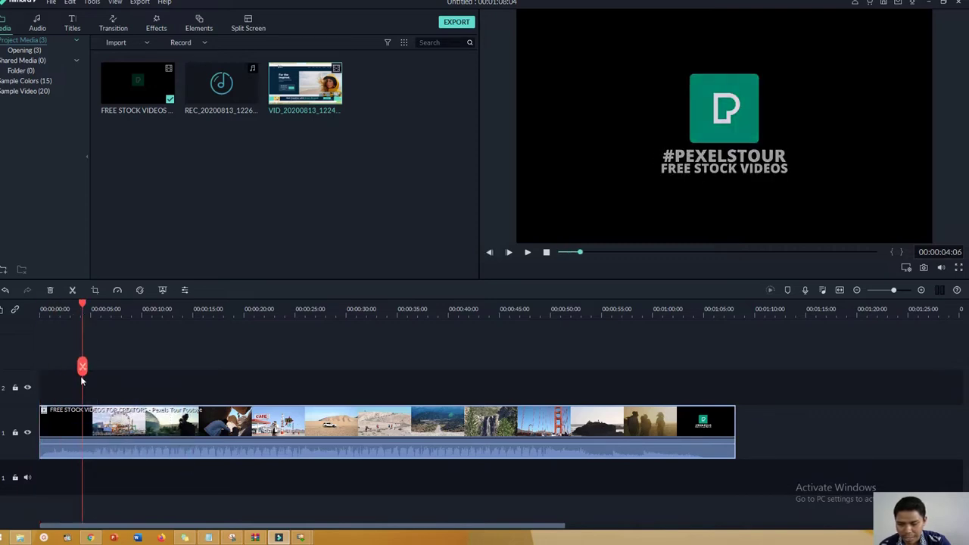
left_click_drag(84, 304, 79, 304)
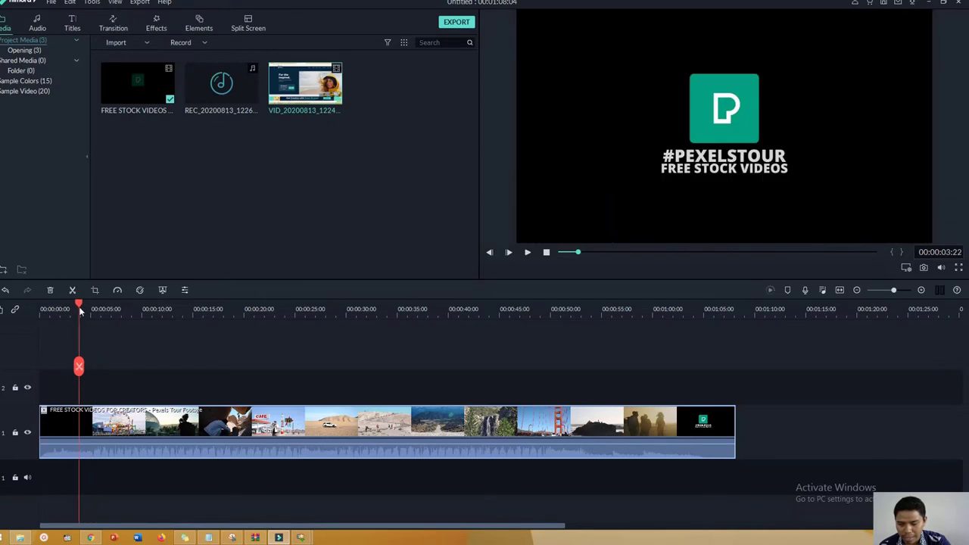
left_click(79, 366)
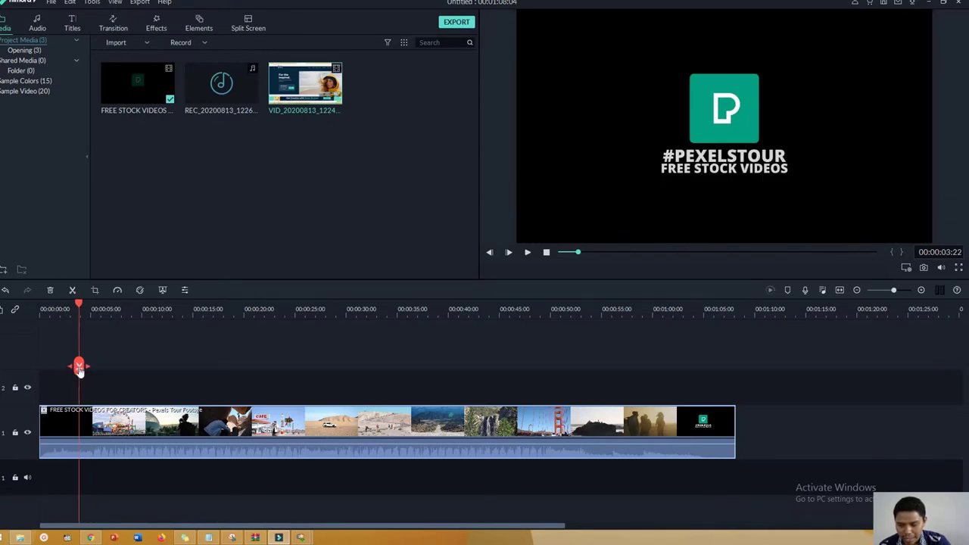
left_click_drag(81, 368, 154, 367)
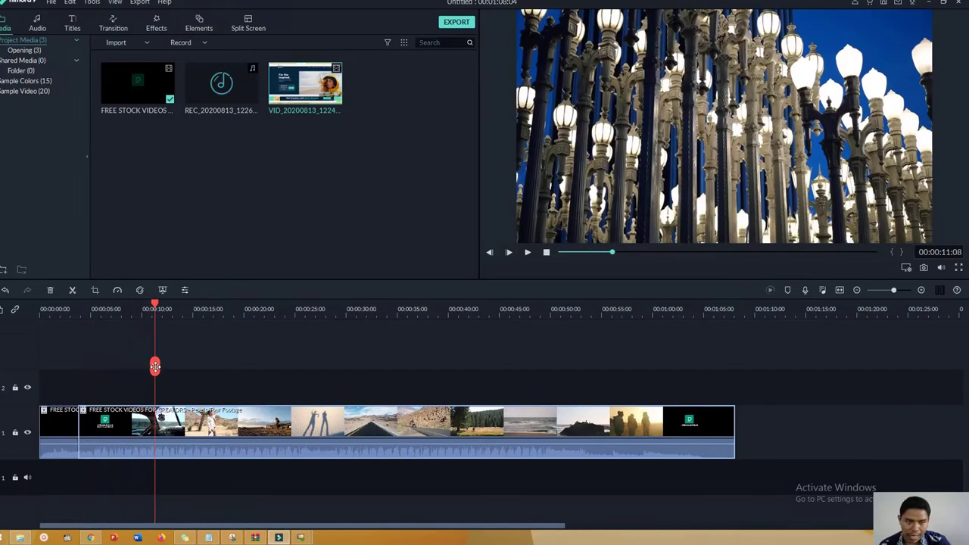
left_click(155, 367)
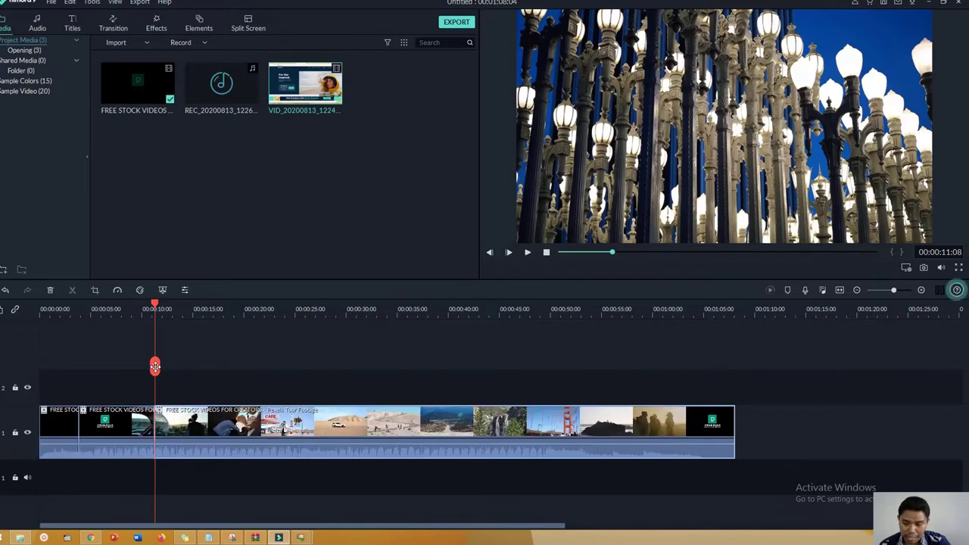
- Split the middle section of the clip at about 00:00:06:16 and undo that split
left_click_drag(155, 368, 106, 388)
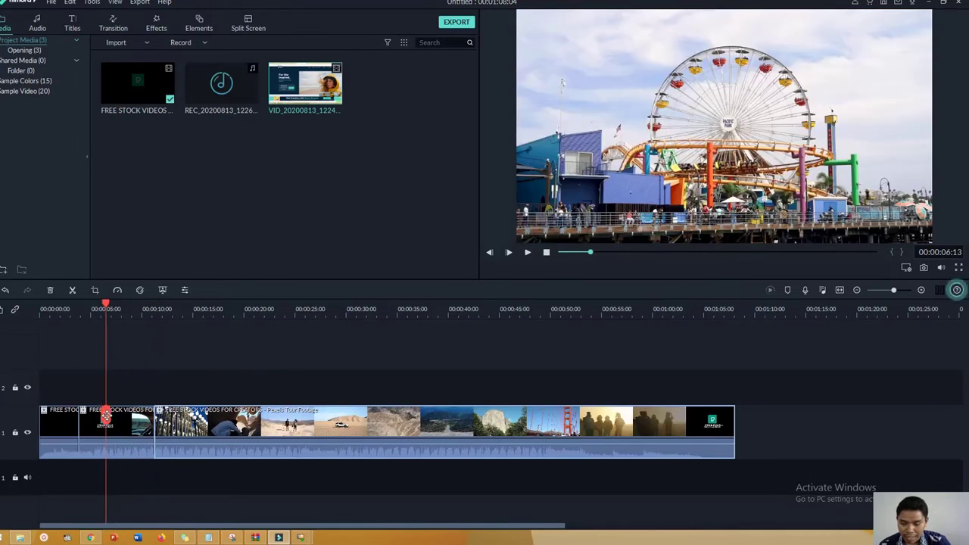
left_click(107, 413)
key("ctrl+z")
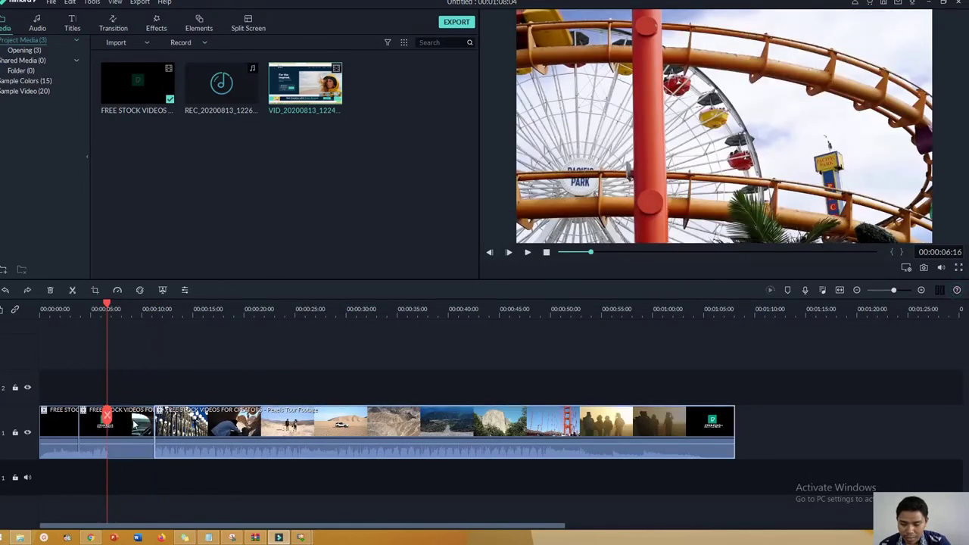
- Delete the middle section between the two cuts of the FREE STOCK VIDEOS clip
left_click(98, 428)
left_click_drag(127, 428, 131, 424)
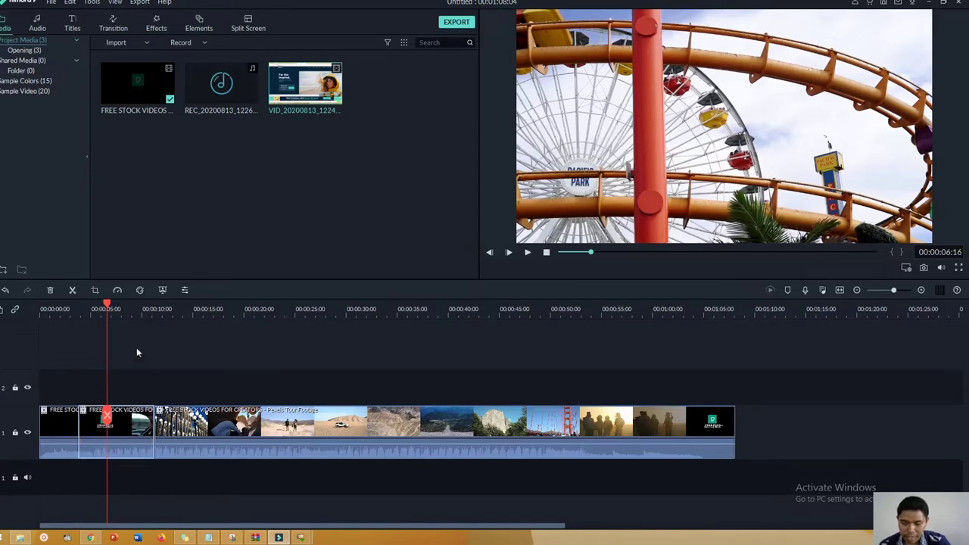
left_click(50, 292)
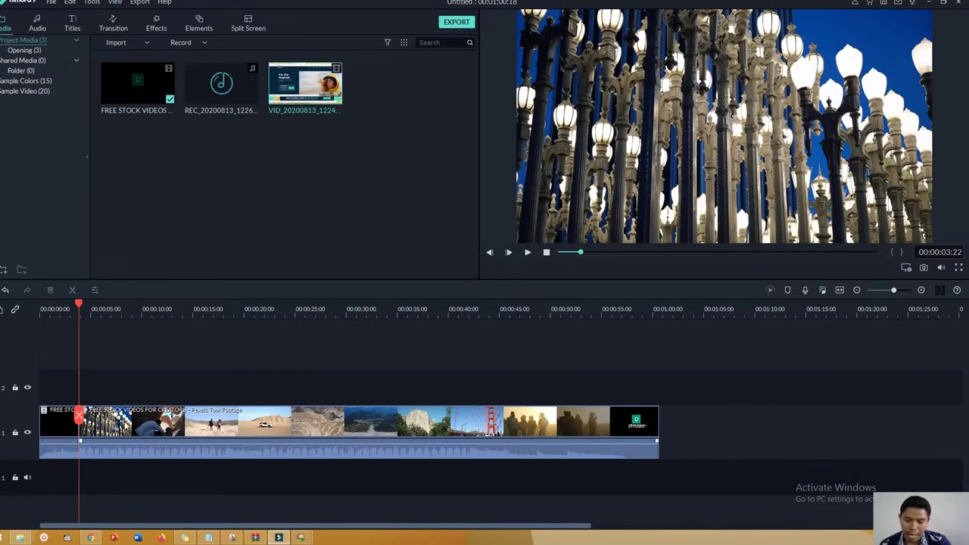
- Shift the last section of the FREE STOCK VIDEOS clip further along the track, and undo both that move and the middle section's deletion
left_click(128, 426)
left_click_drag(87, 438, 155, 439)
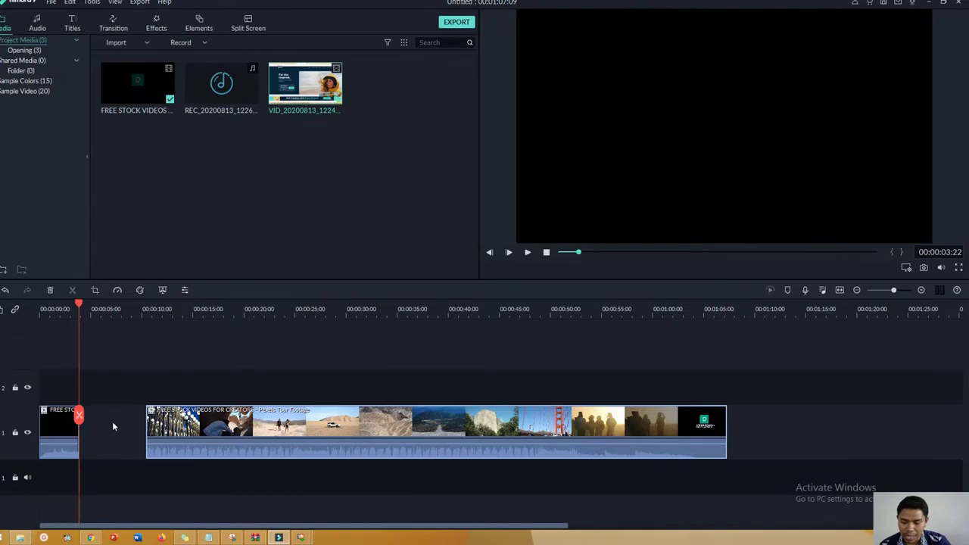
key("ctrl+z")
key("ctrl+z")
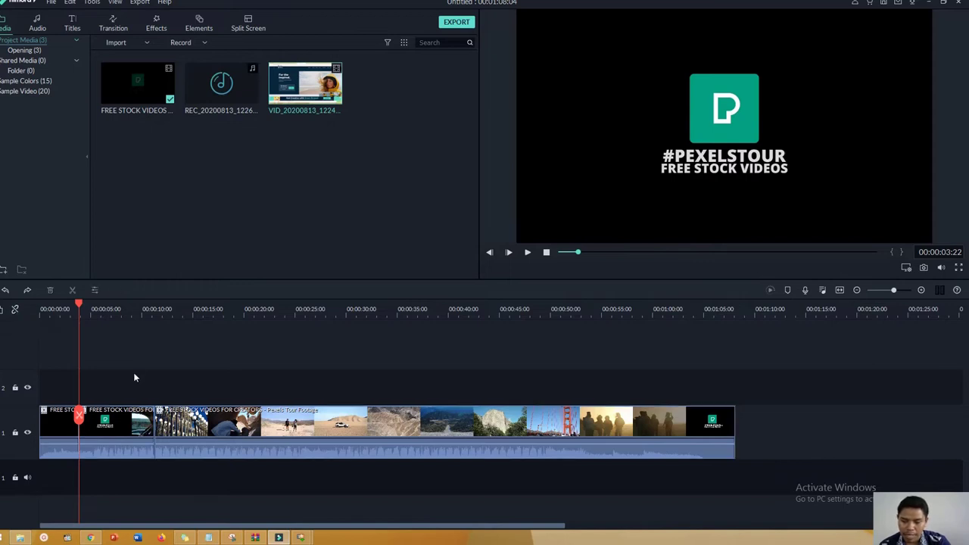
- Delete the middle section of the clip so that a gap is left between the outer sections, and undo that deletion
left_click(119, 422)
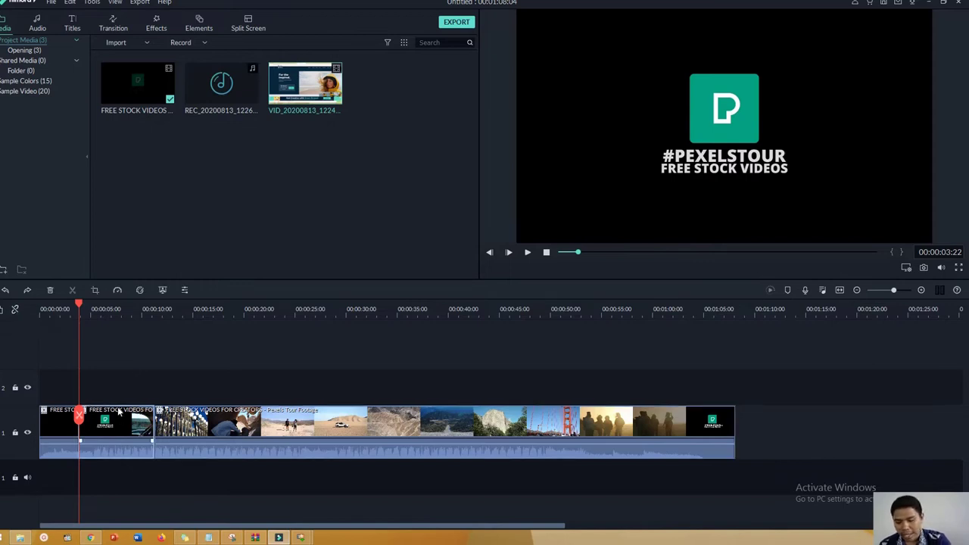
key("Delete")
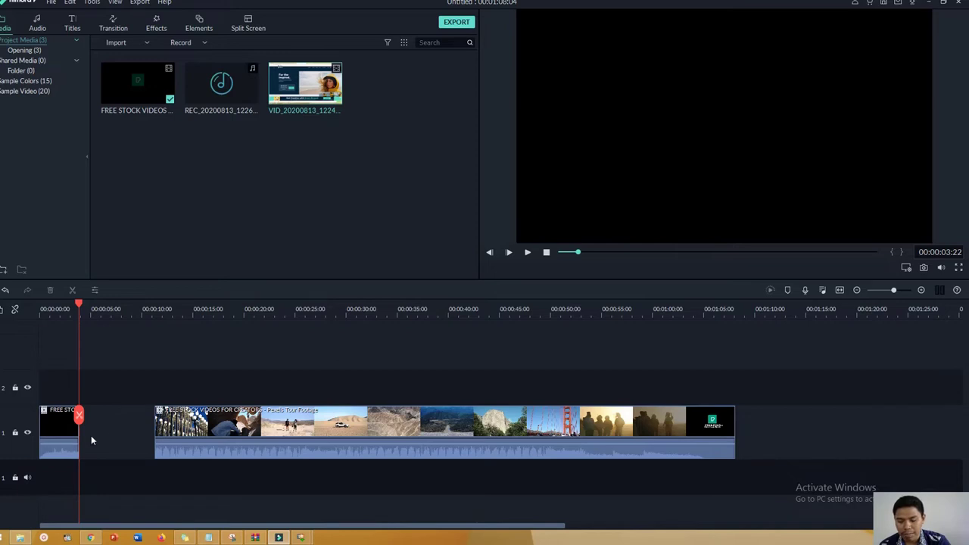
key("ctrl+z")
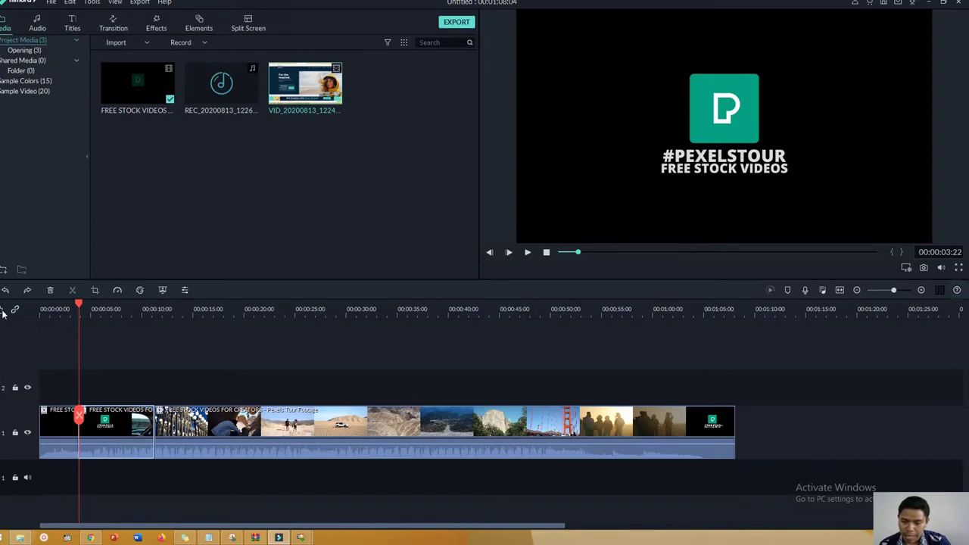
- Add one video track and one audio track to the timeline
left_click(2, 312)
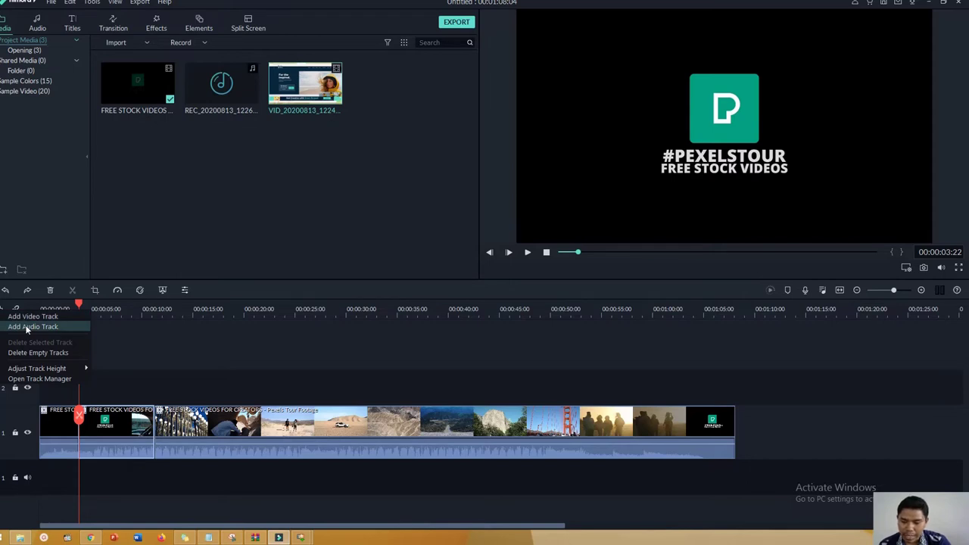
left_click(27, 316)
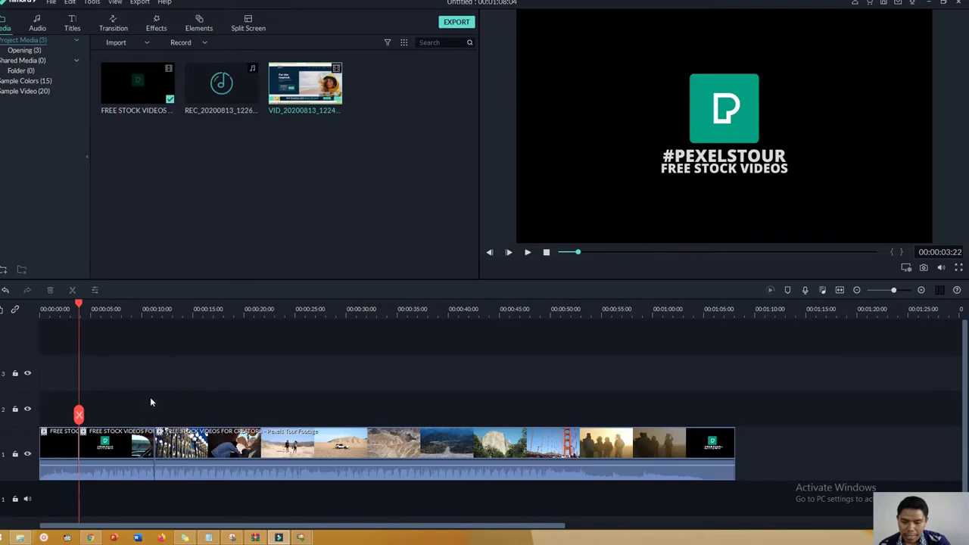
left_click(13, 312)
left_click(165, 357)
left_click(2, 311)
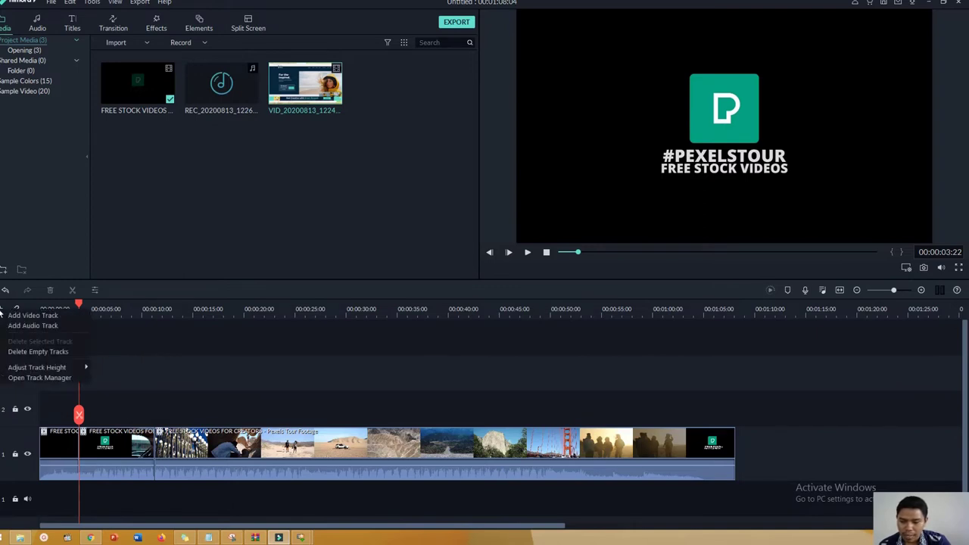
left_click(30, 315)
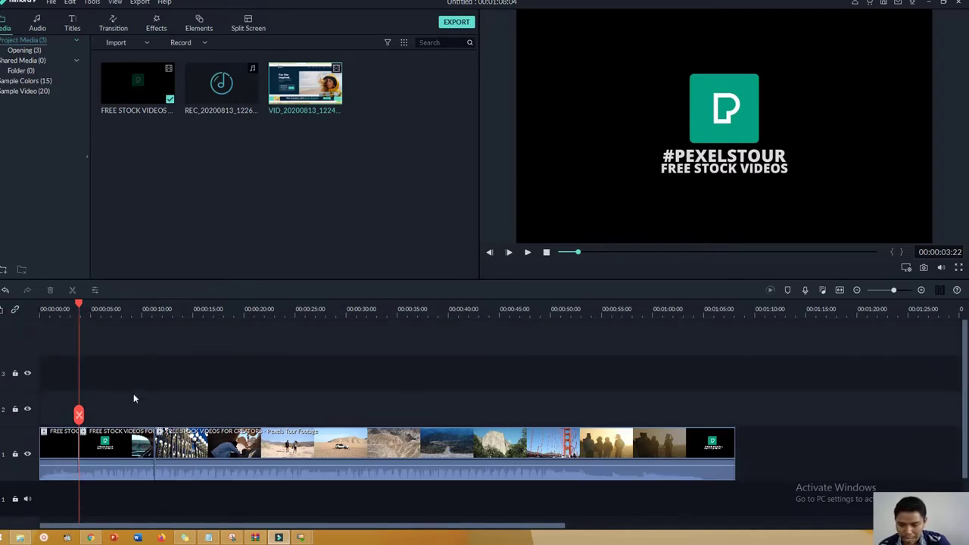
scroll(133, 399, "down", 1)
scroll(167, 375, "up", 1)
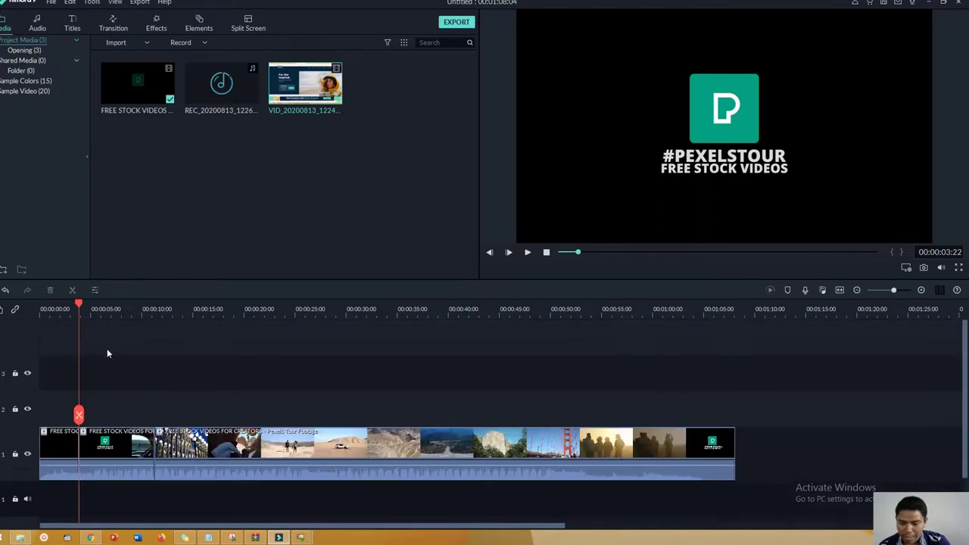
scroll(93, 372, "down", 3)
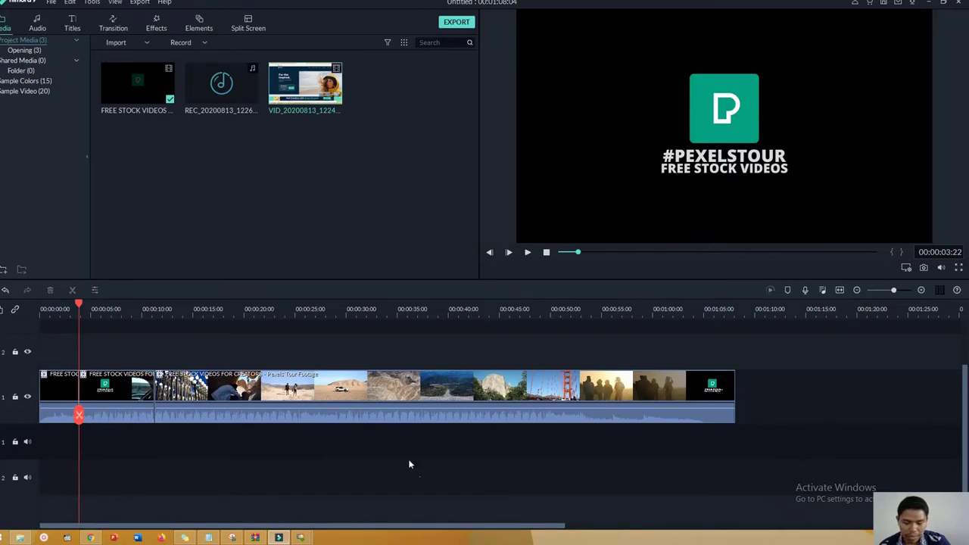
- Delete all empty tracks from the timeline
scroll(113, 462, "up", 1)
scroll(122, 459, "up", 2)
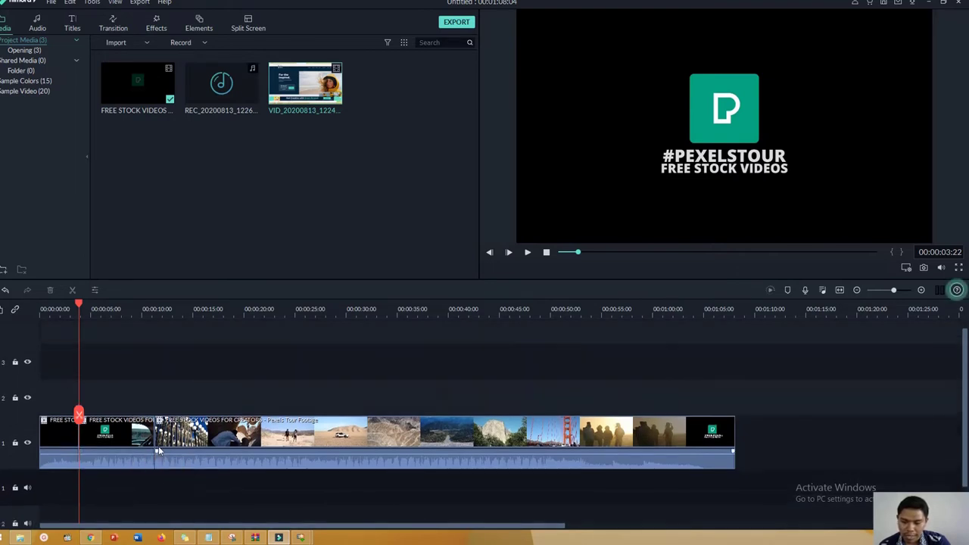
right_click(9, 314)
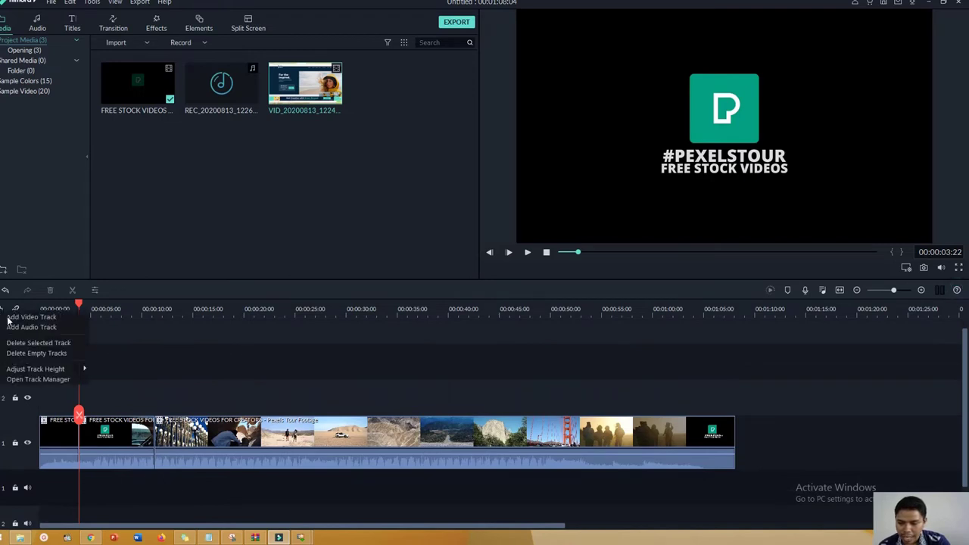
left_click(68, 353)
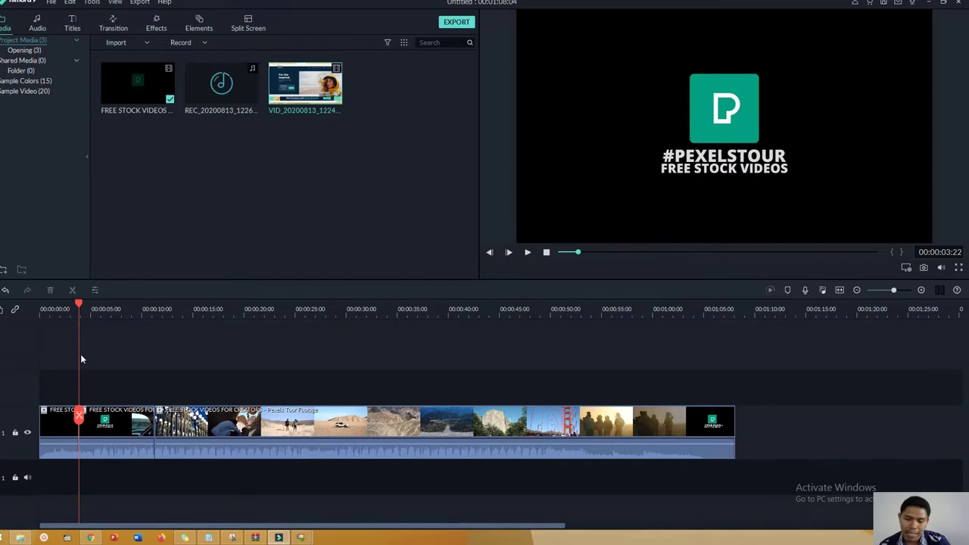
- Try the Small, Normal and Big track heights on the timeline, one after the other
left_click(2, 310)
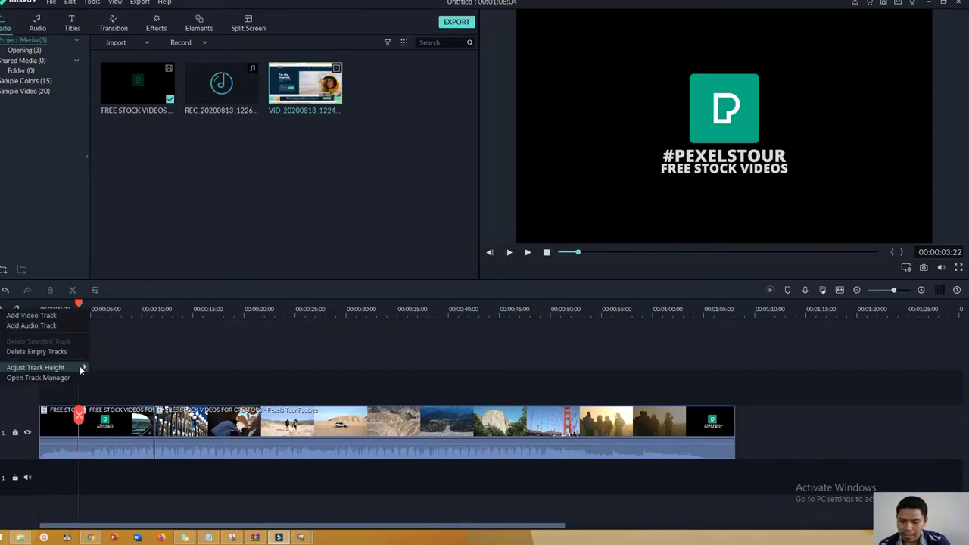
mouse_move(81, 370)
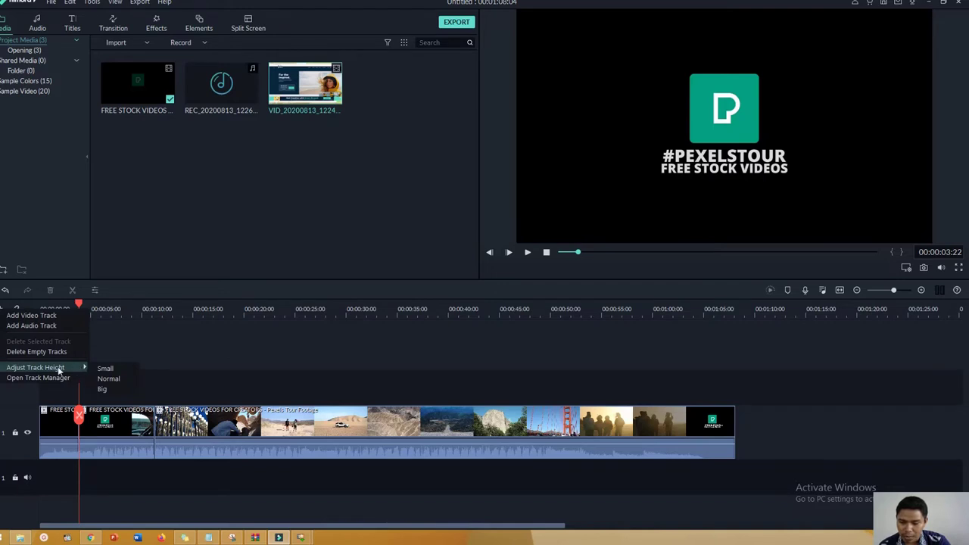
left_click(102, 369)
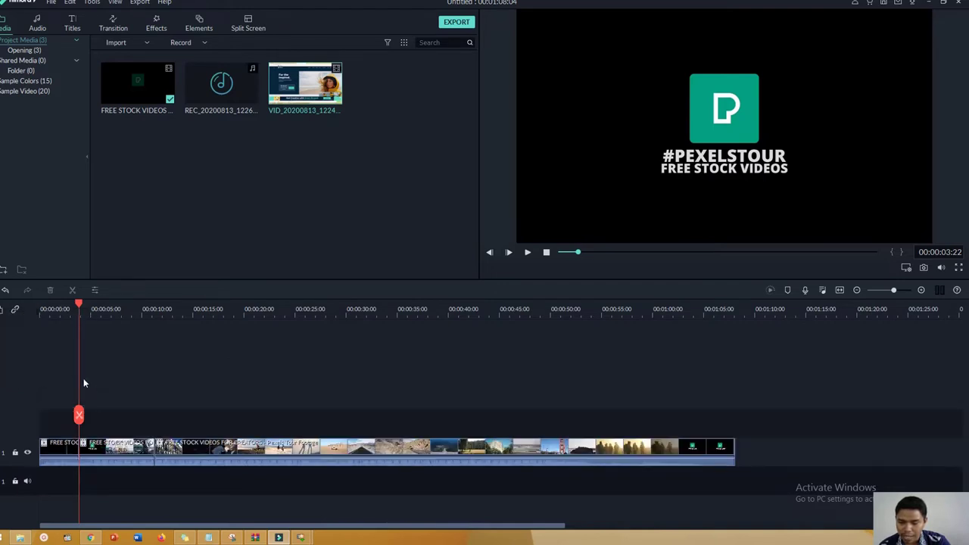
left_click(5, 310)
mouse_move(41, 369)
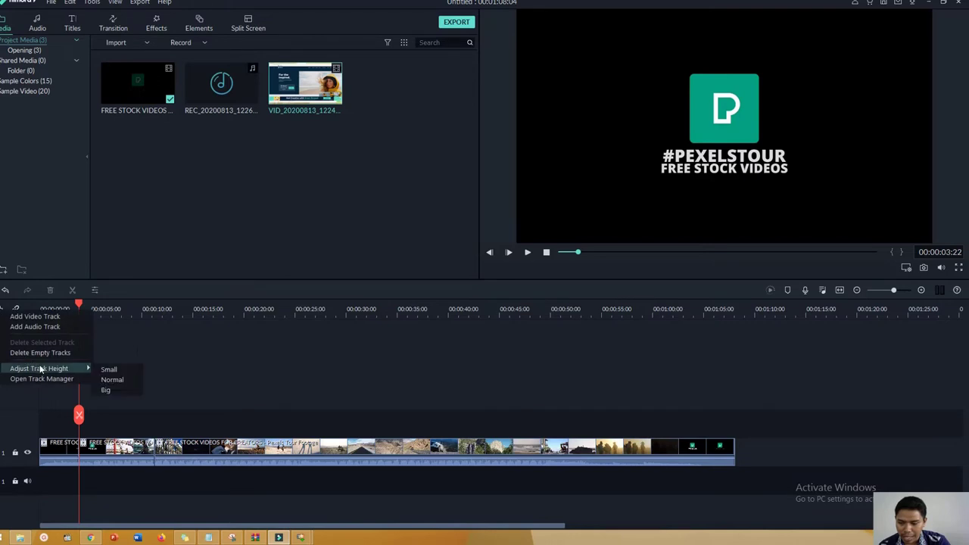
left_click(118, 381)
left_click(3, 311)
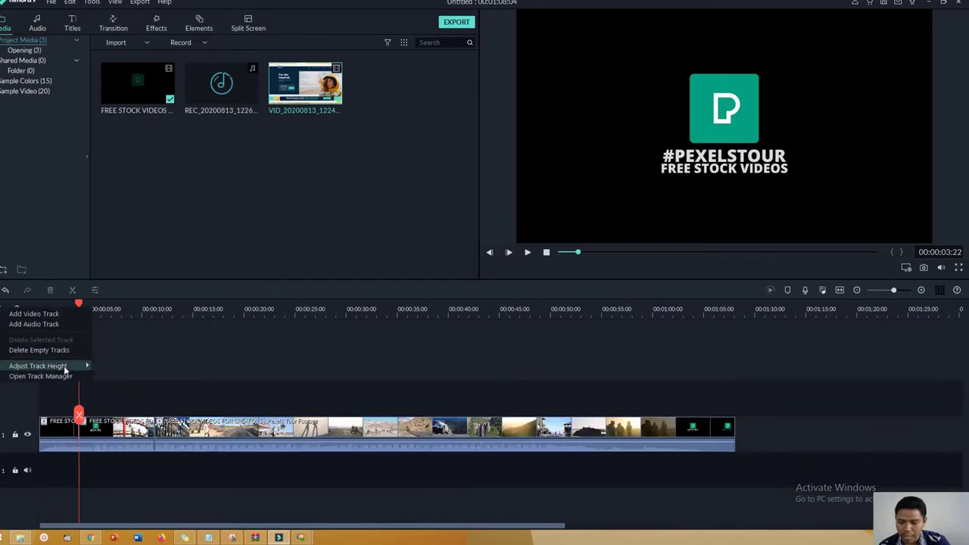
mouse_move(65, 367)
left_click(104, 386)
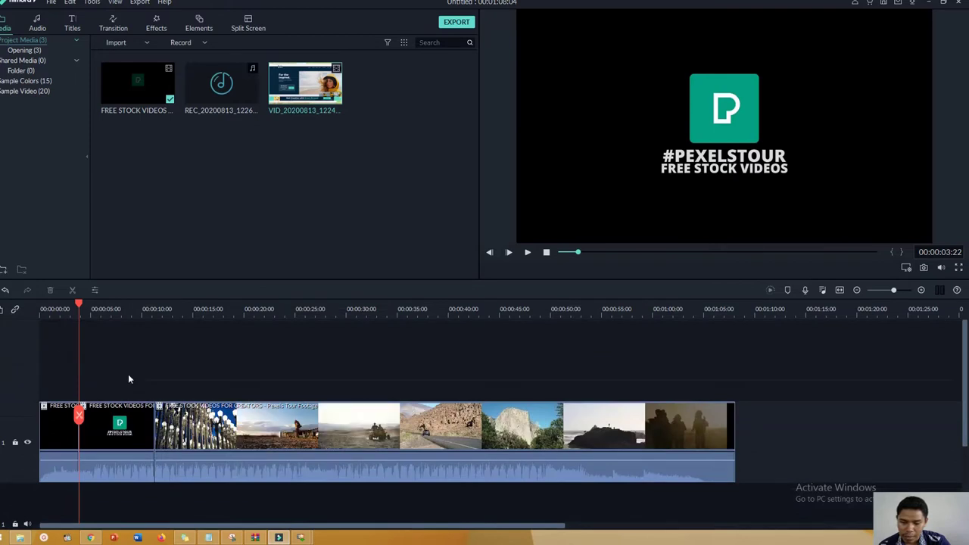
- Set the timeline's track height back to Normal
left_click(3, 310)
mouse_move(84, 368)
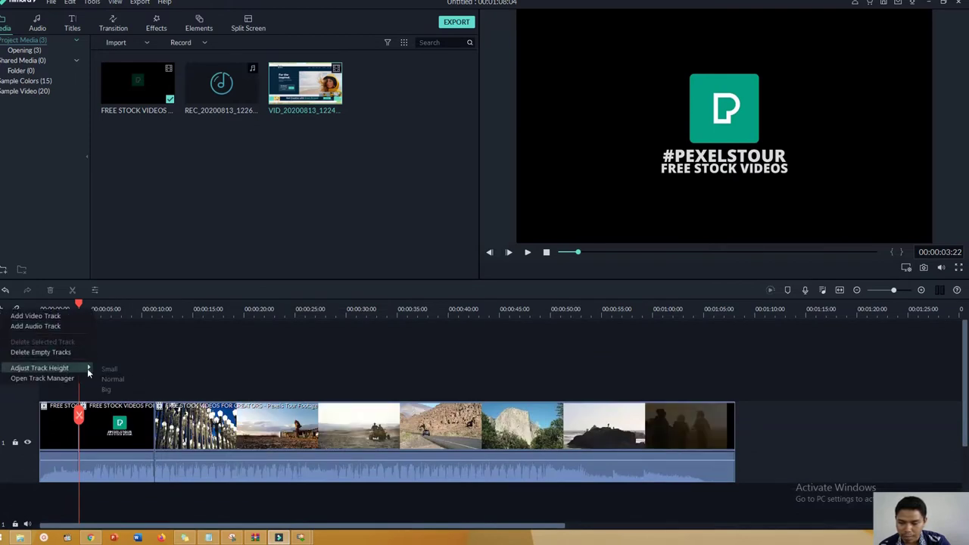
left_click(122, 376)
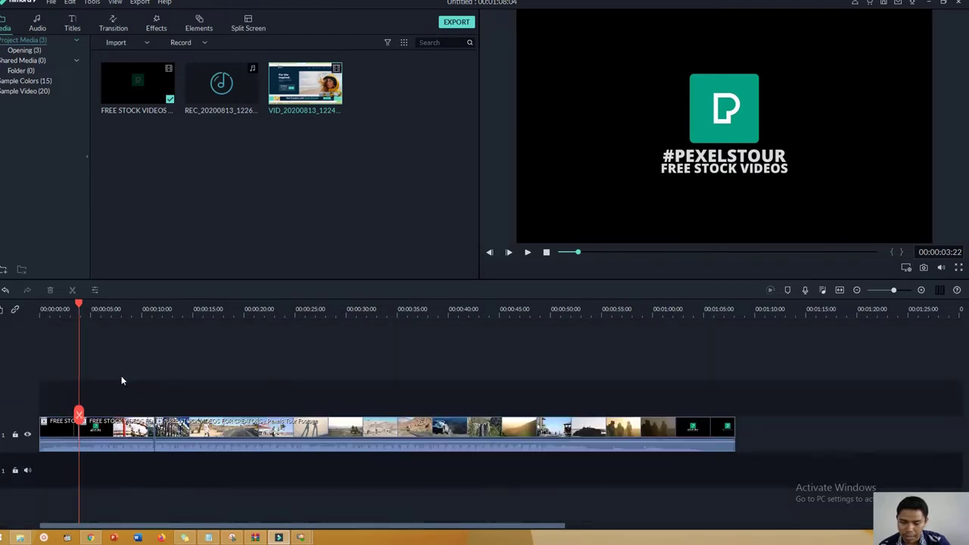
- Use the Track Manager to add two video tracks and two audio tracks above track 1, and undo that addition
left_click(3, 310)
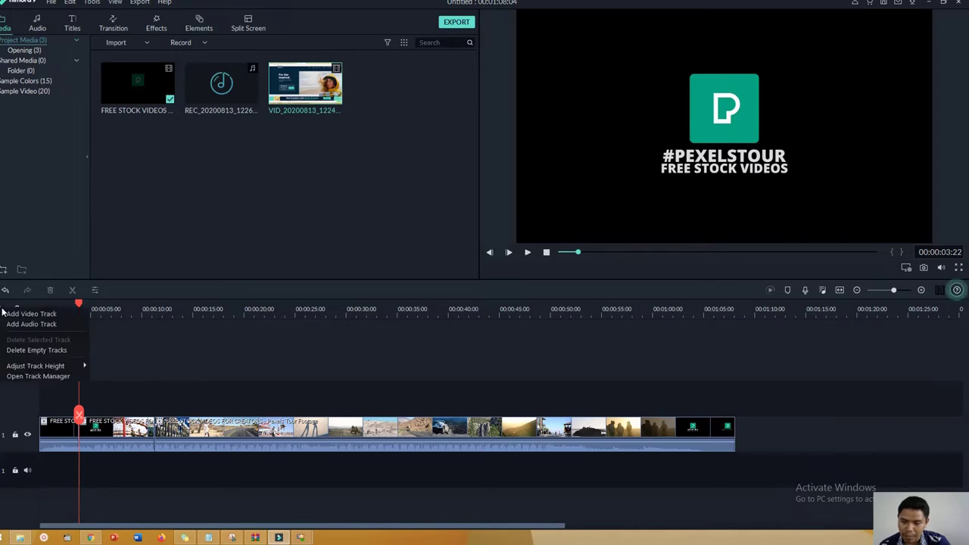
left_click(31, 378)
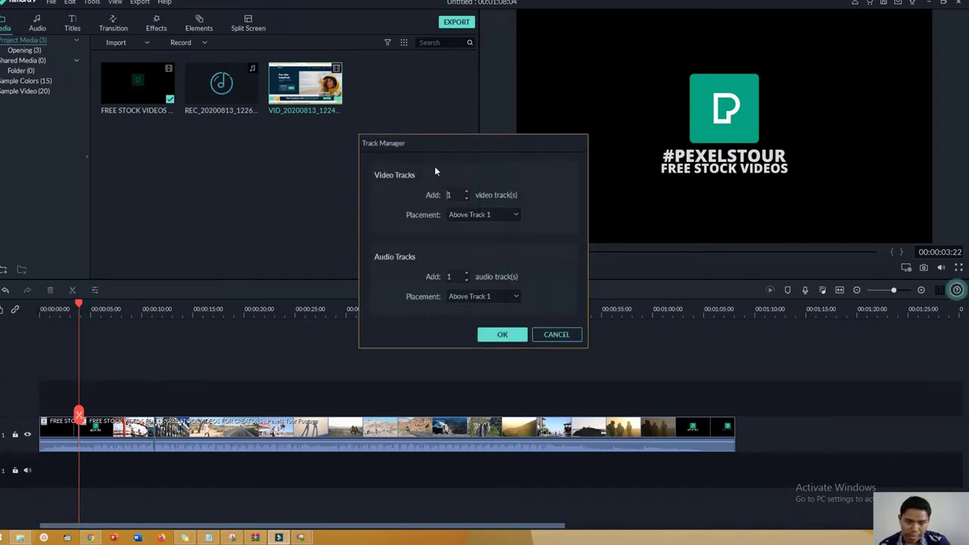
mouse_move(451, 146)
left_mouse_down()
mouse_move(495, 137)
mouse_move(462, 141)
left_mouse_up()
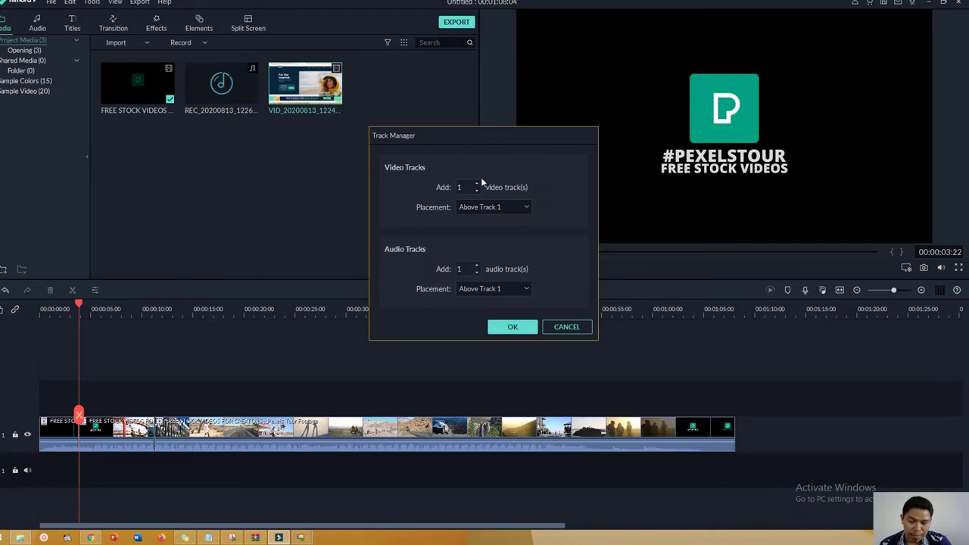
left_click_drag(487, 137, 433, 137)
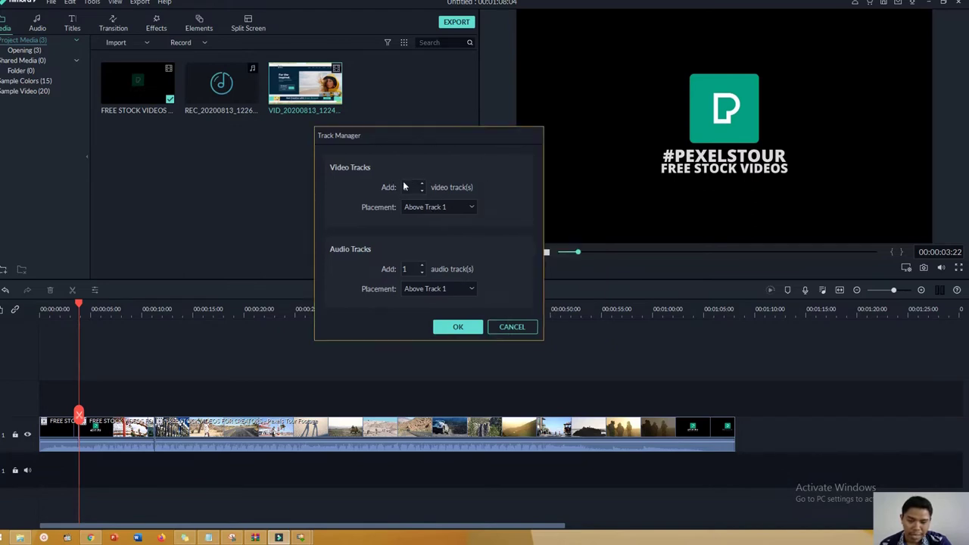
left_click(421, 184)
left_click(421, 266)
left_click(458, 326)
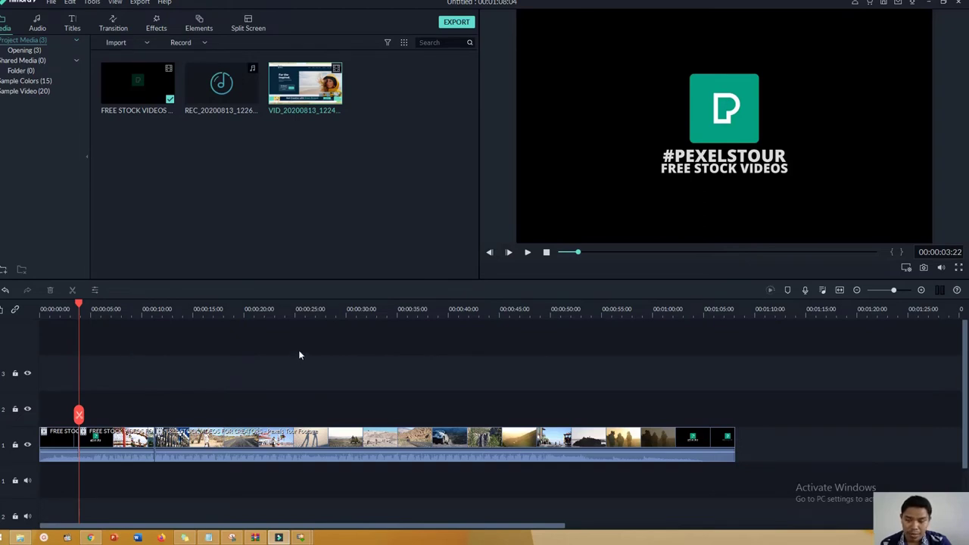
key("ctrl+z")
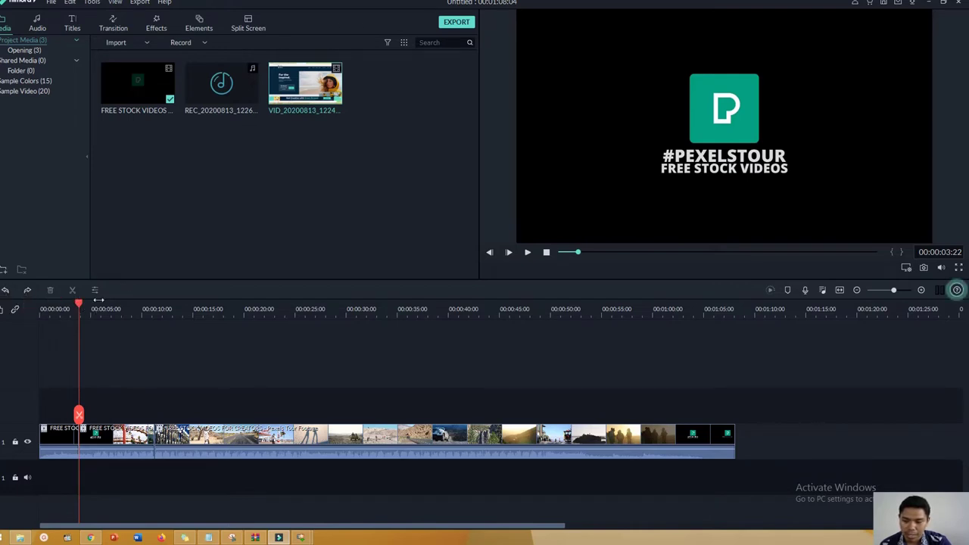
- Crop the middle section of the FREE STOCK VIDEOS clip to a 4:3 ratio, with the crop frame moved slightly to the right
left_click(120, 430)
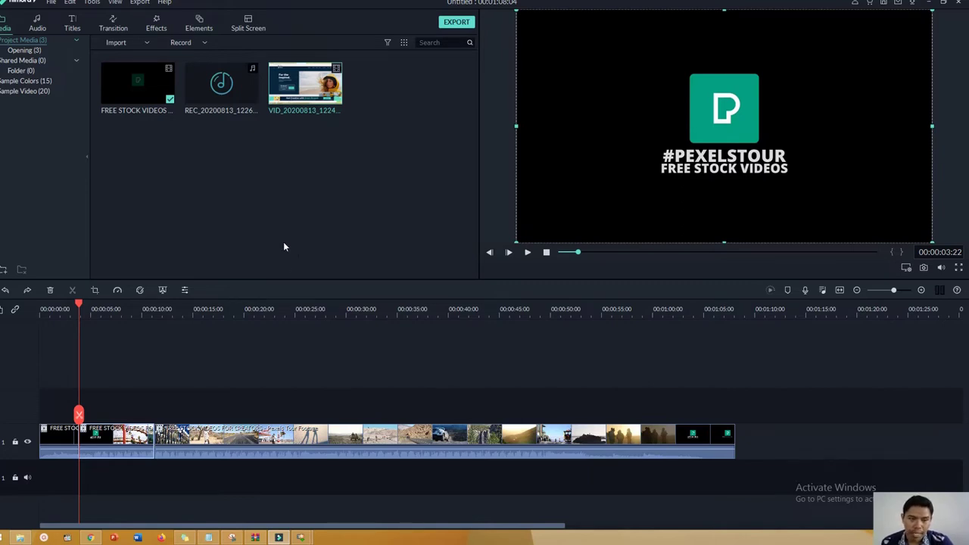
left_click(95, 291)
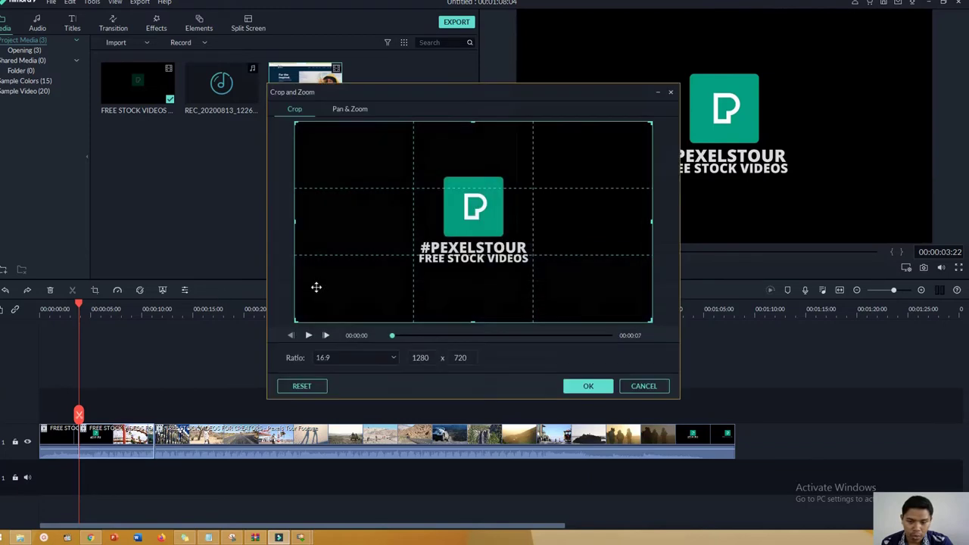
left_click_drag(460, 96, 439, 101)
left_click(372, 365)
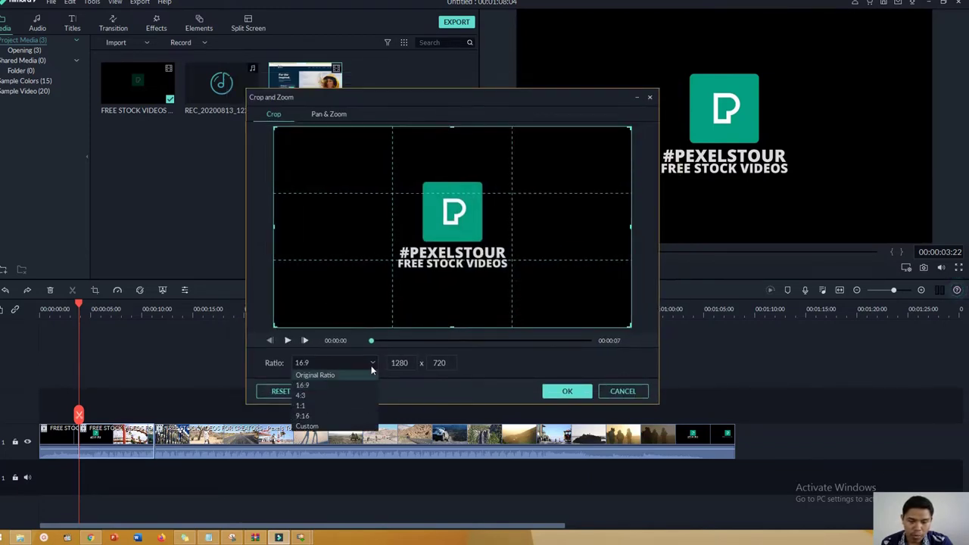
left_click(631, 200)
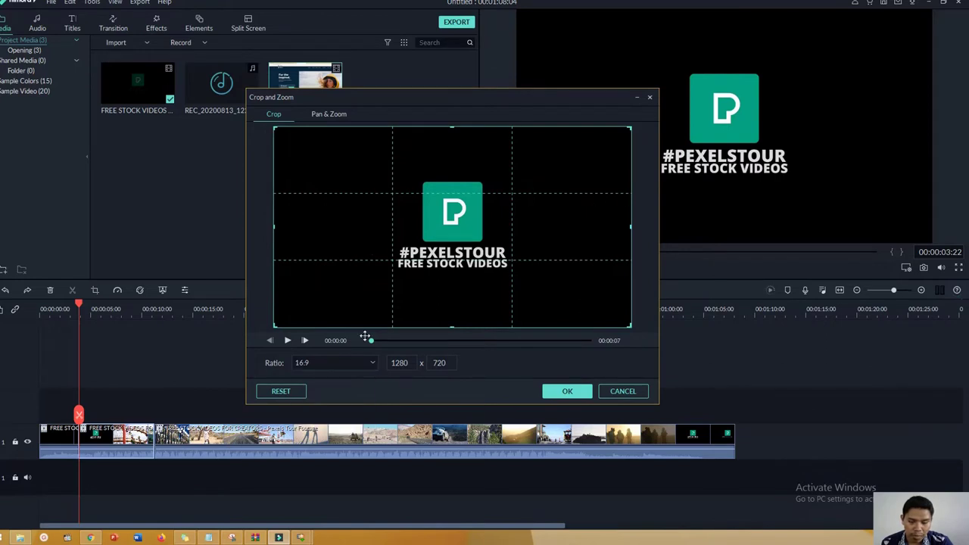
left_click(372, 364)
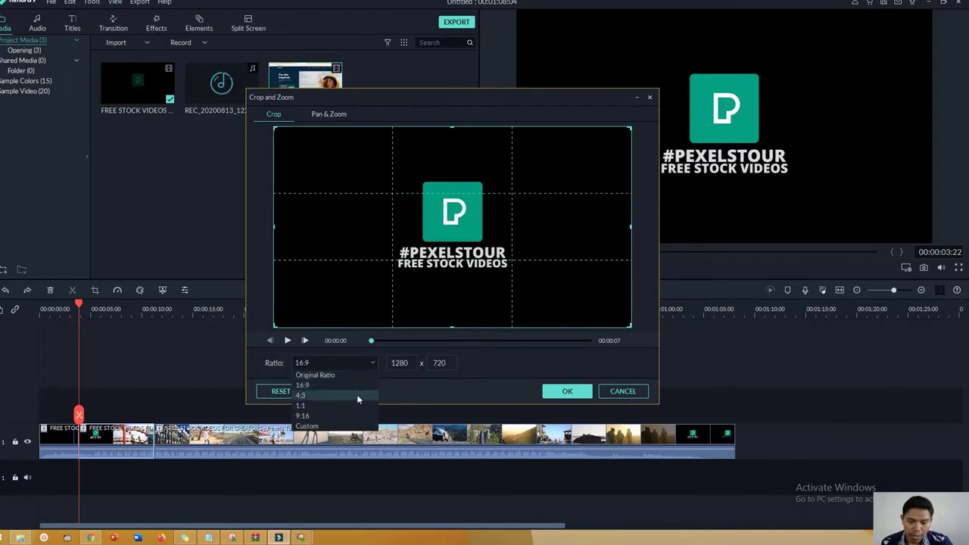
left_click(357, 395)
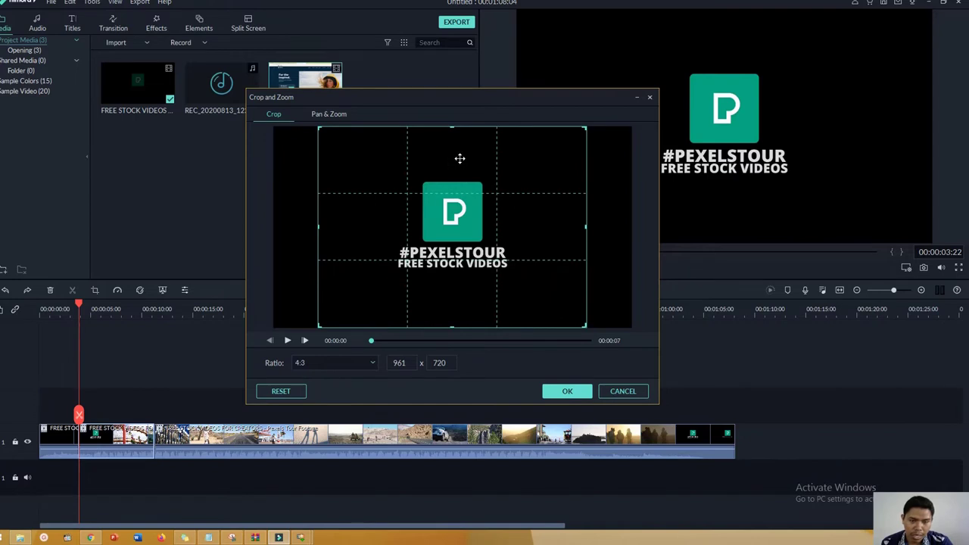
mouse_move(460, 158)
left_mouse_down()
mouse_move(415, 158)
mouse_move(472, 166)
left_mouse_up()
left_click(566, 390)
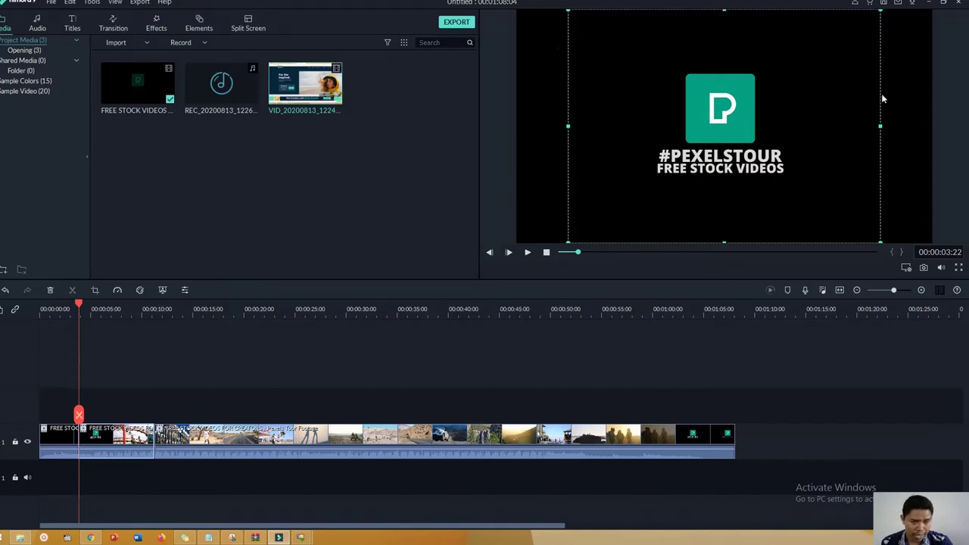
- Undo the 4:3 crop and switch the crop ratio of the clip's middle section to Custom
key("ctrl+z")
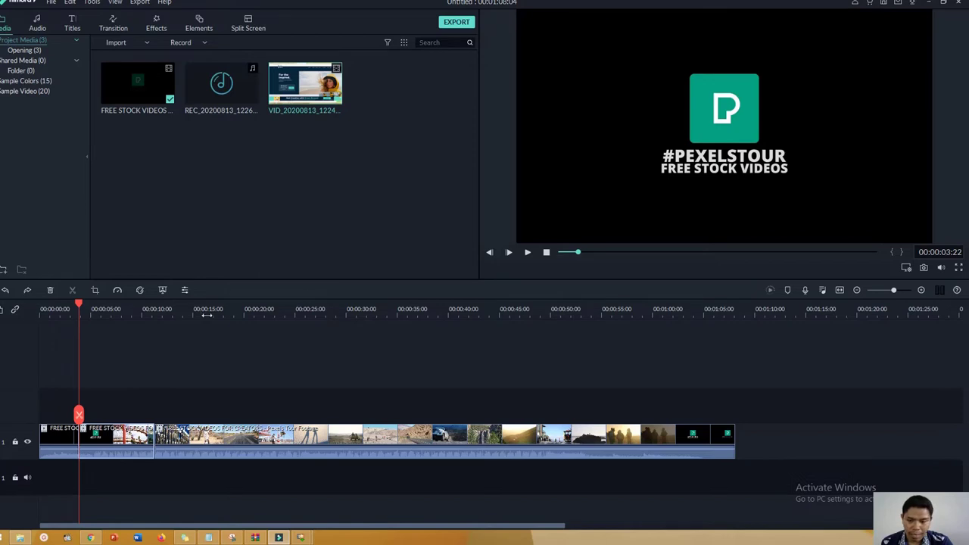
left_click(95, 291)
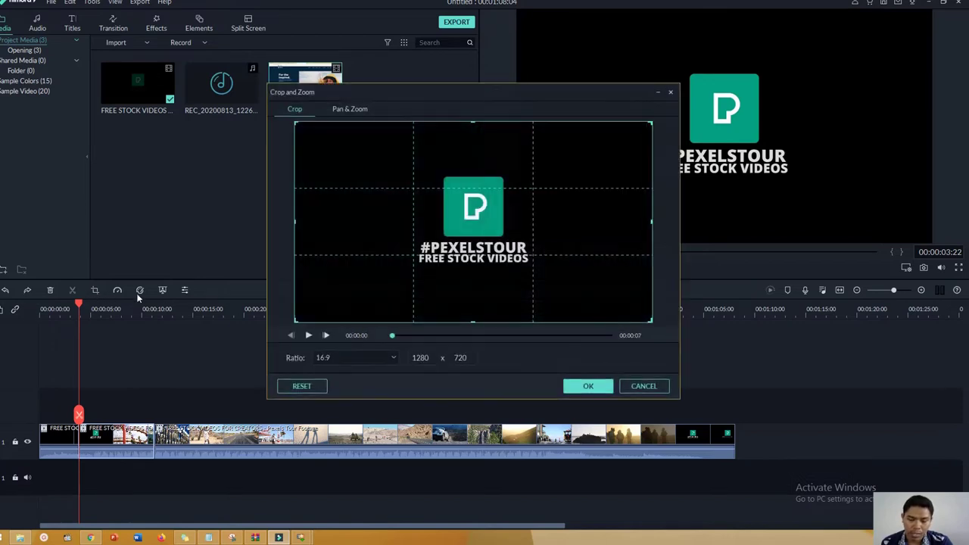
left_click(346, 358)
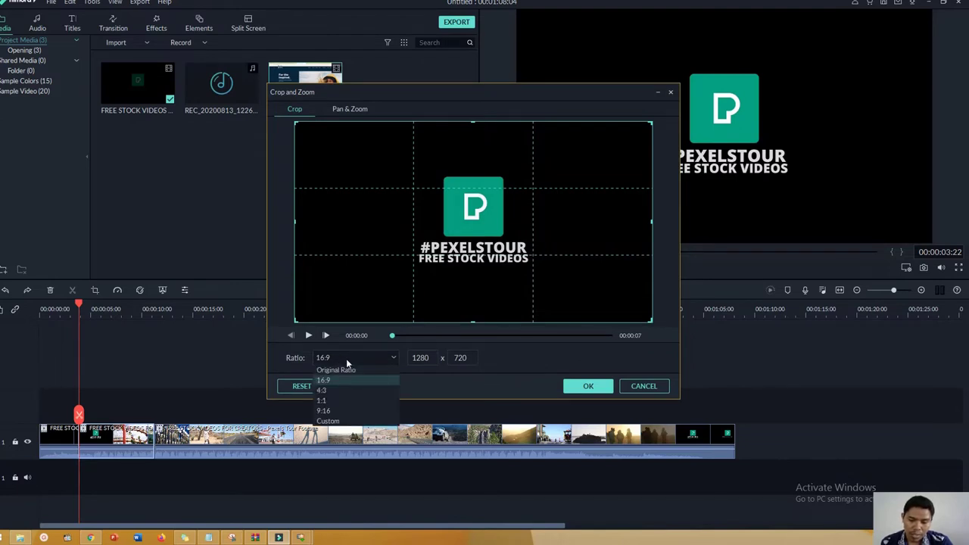
left_click(333, 421)
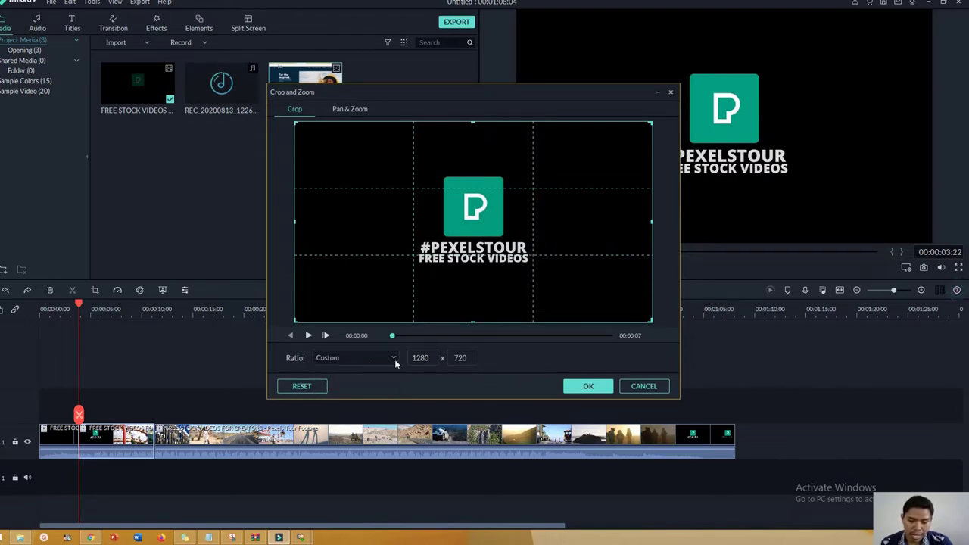
double_click(424, 359)
key("Tab")
double_click(424, 358)
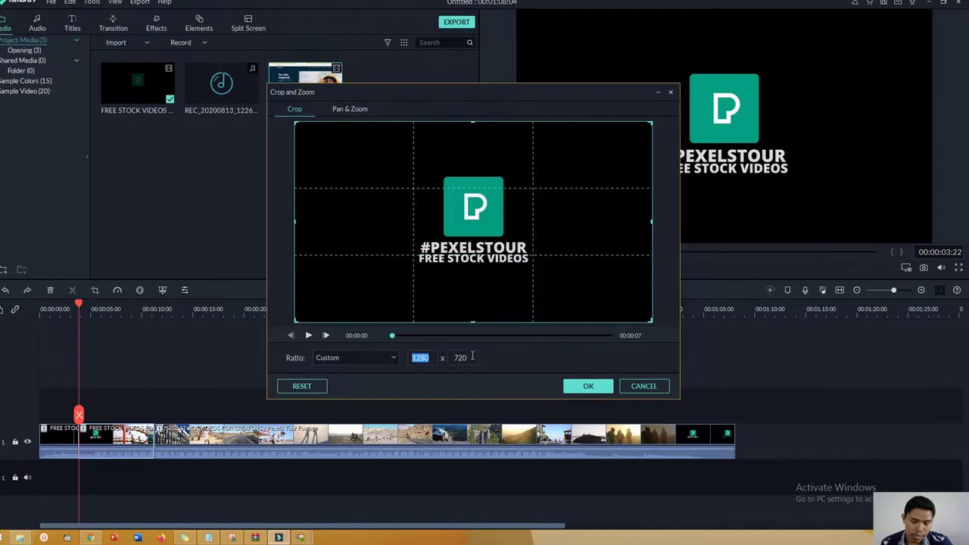
double_click(470, 357)
double_click(425, 359)
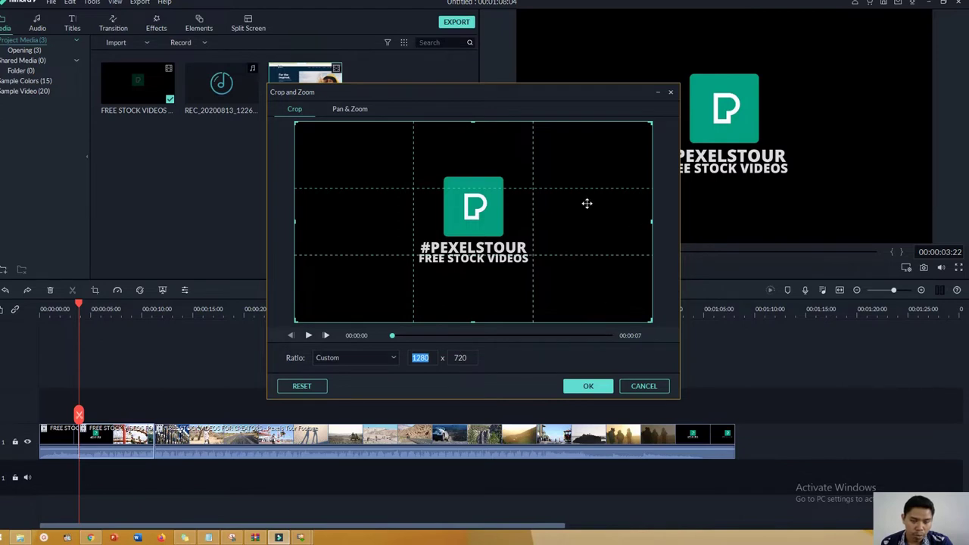
- Shrink the crop frame around the logo to about 1025 x 567 and apply the crop to the middle section
left_click_drag(653, 326, 598, 295)
left_click_drag(533, 223, 558, 234)
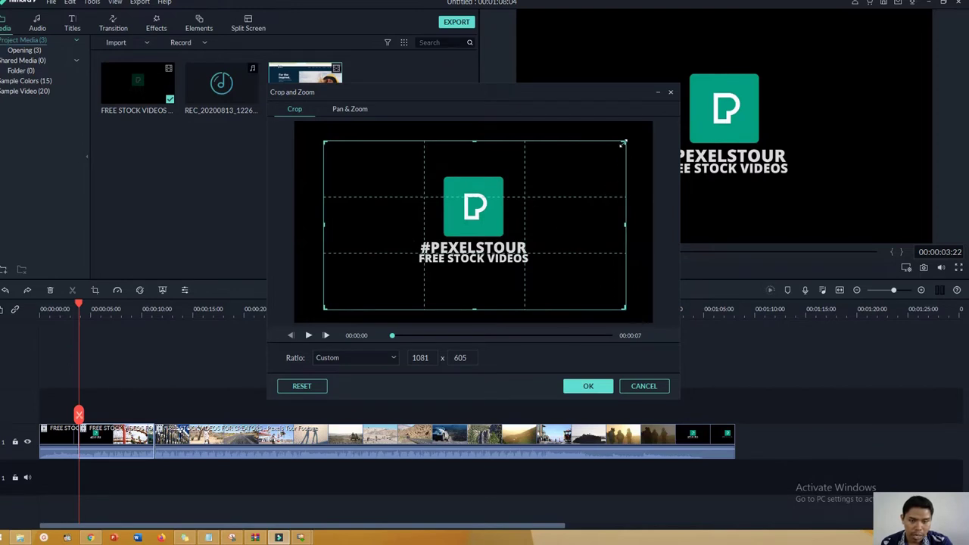
left_click_drag(622, 142, 612, 149)
left_click_drag(582, 179, 588, 174)
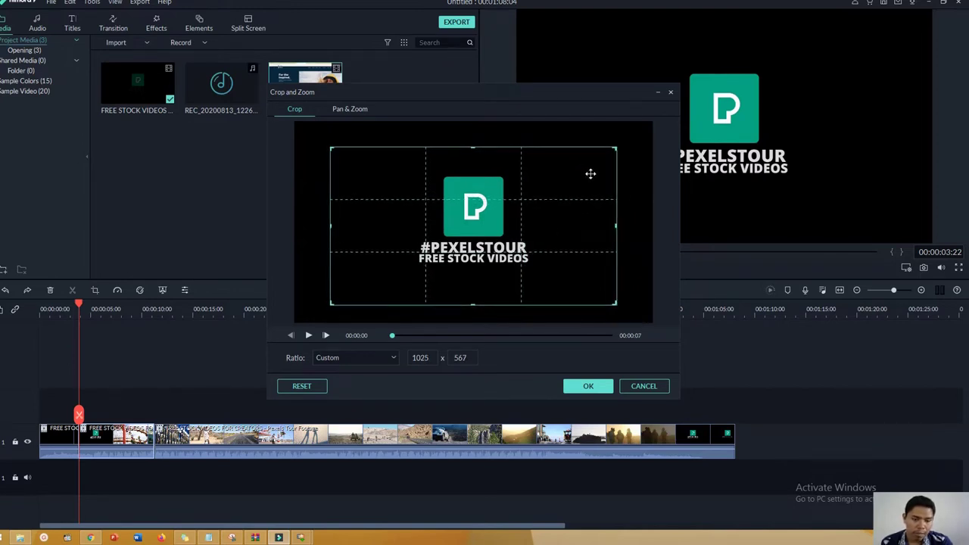
left_click(589, 386)
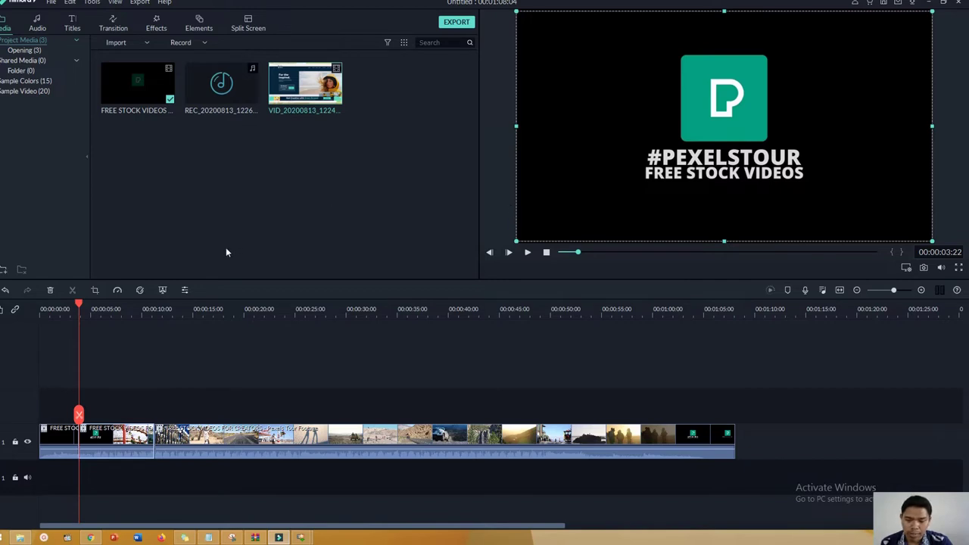
- Delete the first and middle sections of the FREE STOCK VIDEOS clip, keeping only the long last section
left_click(119, 290)
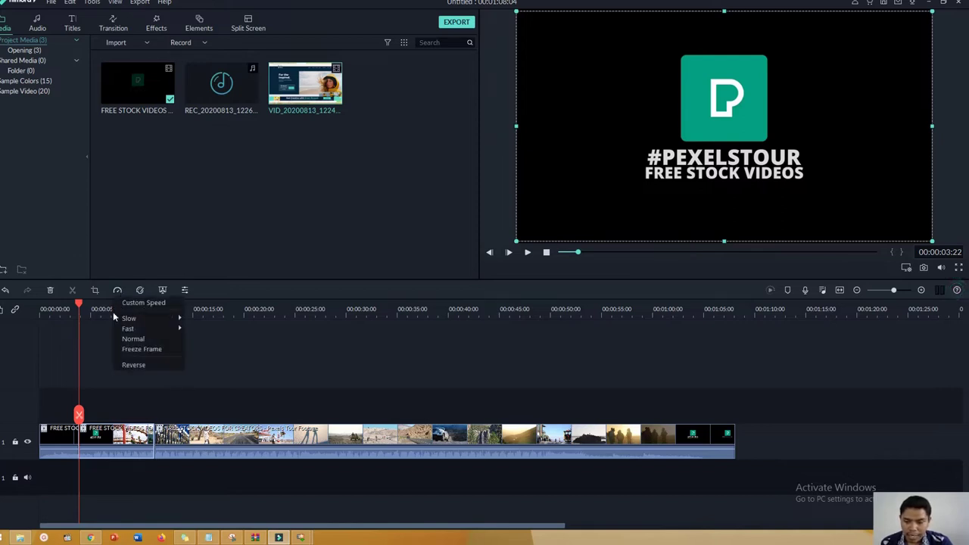
left_click(125, 435)
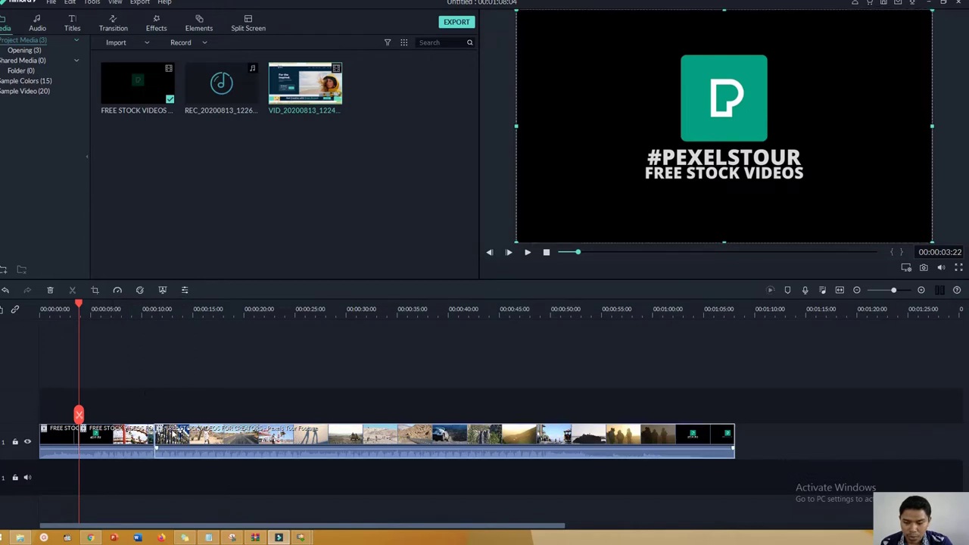
left_click(65, 433)
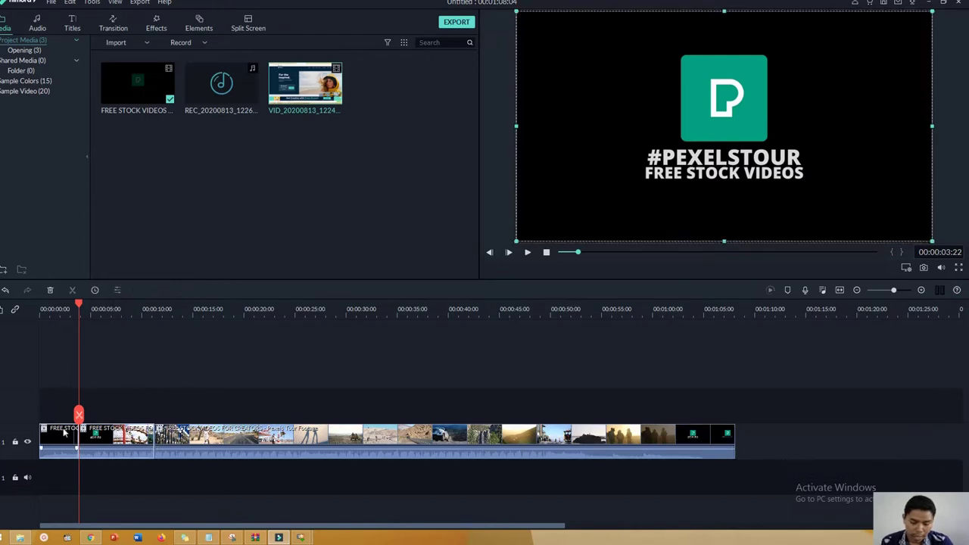
key("Delete")
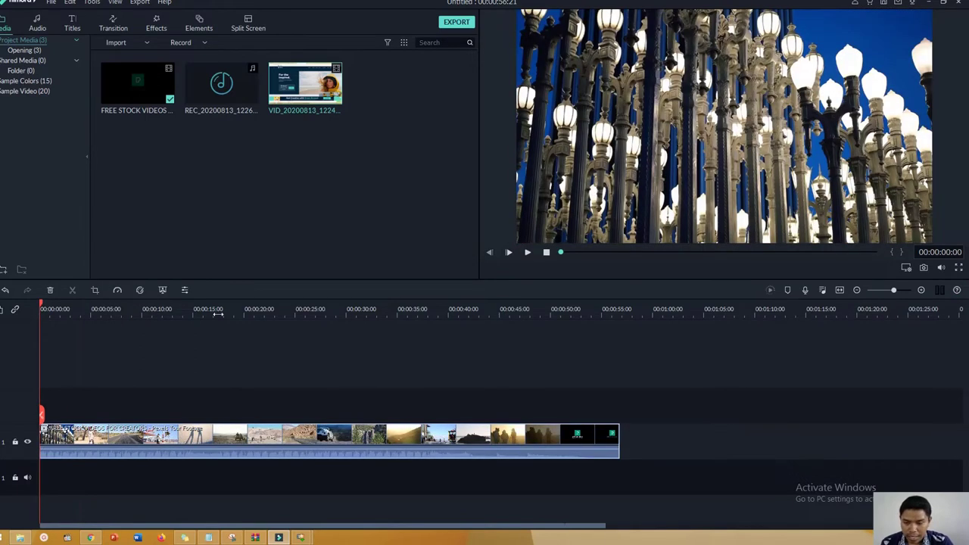
- Slow the remaining FREE STOCK VIDEOS clip to 0.01x speed and fit the whole clip in the timeline
left_click(139, 290)
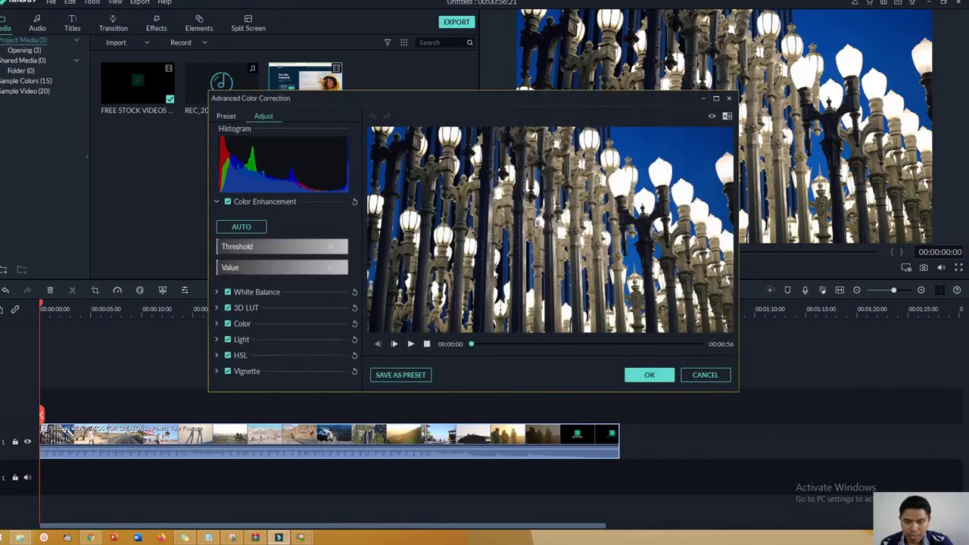
left_click(728, 98)
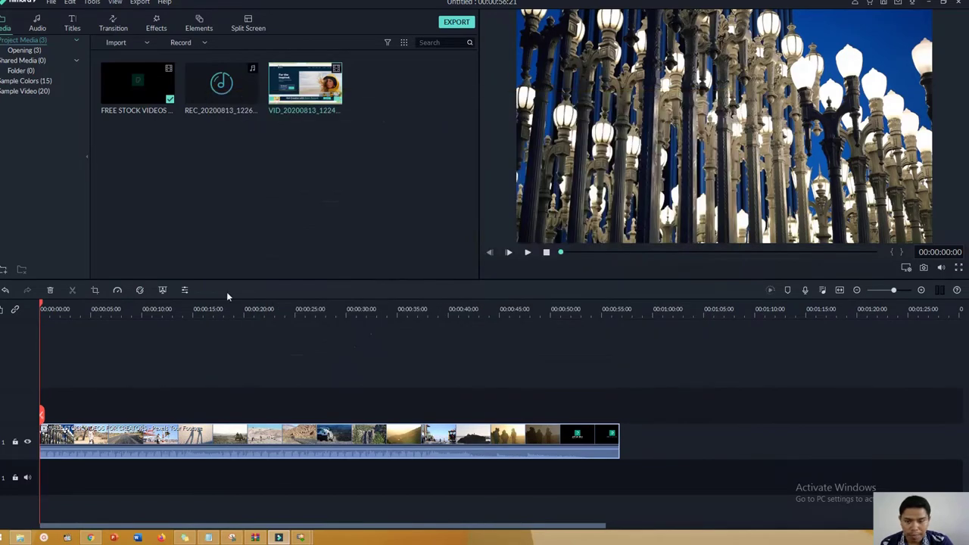
left_click(120, 291)
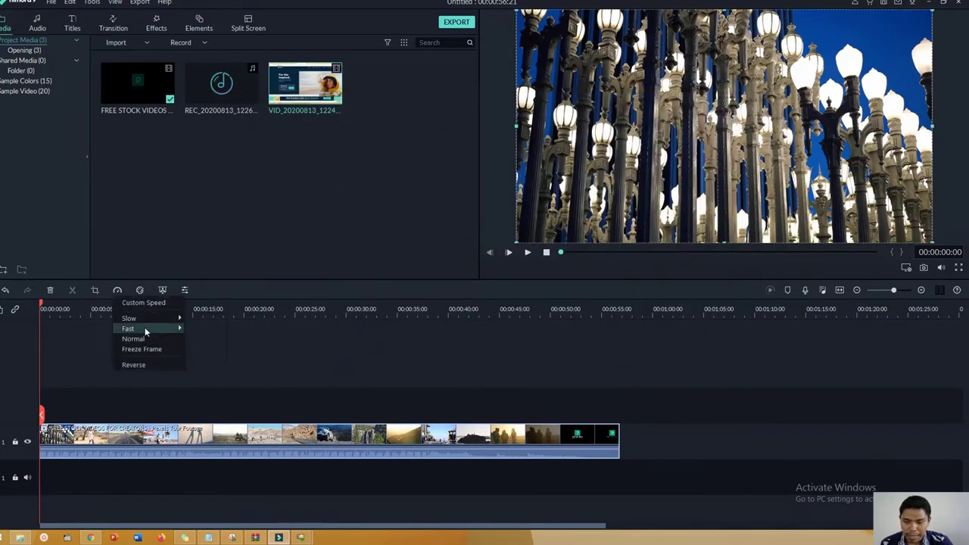
mouse_move(145, 330)
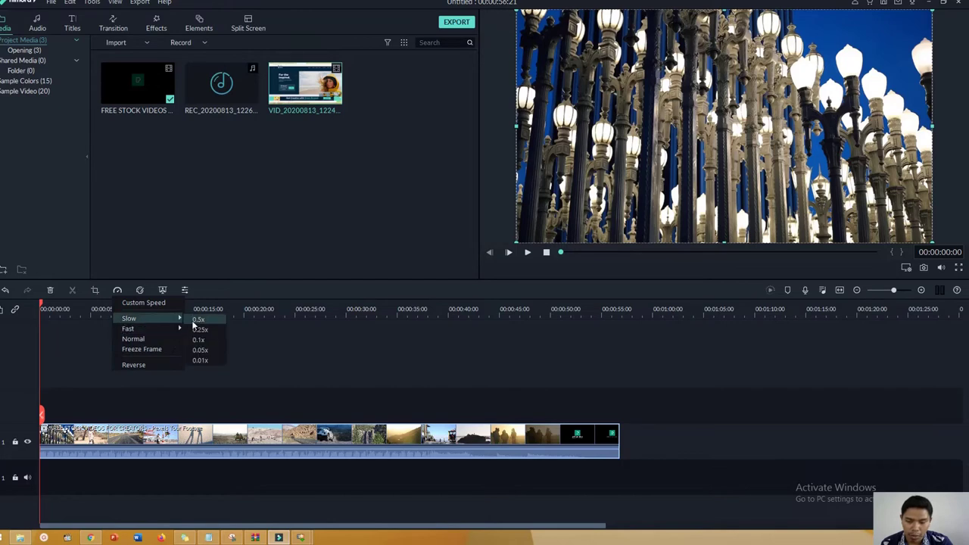
left_click(211, 359)
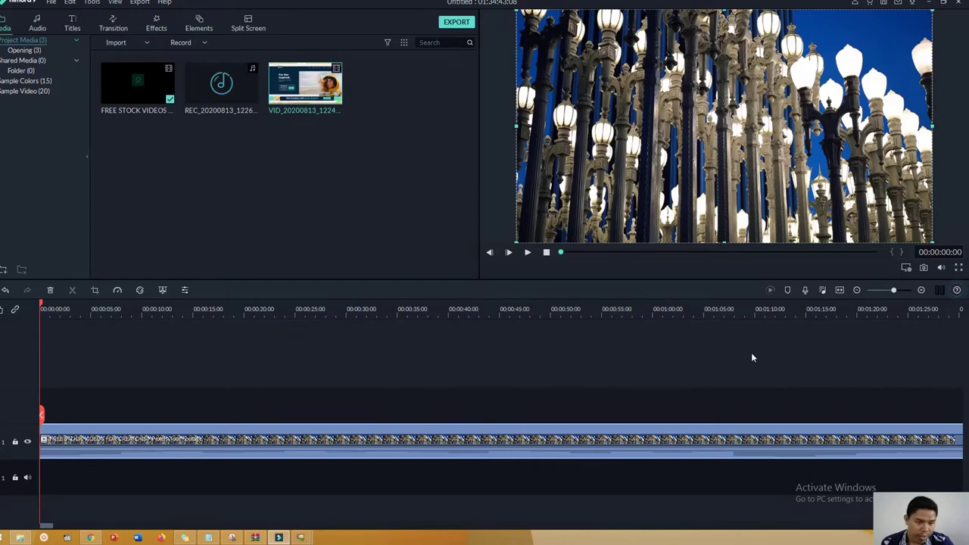
left_click(841, 291)
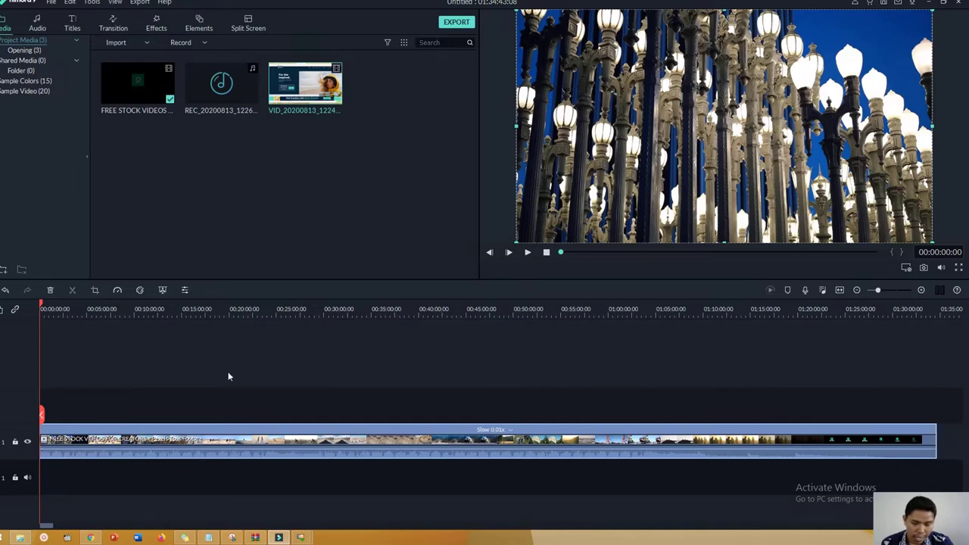
- Play the first seconds of the 0.01x clip with the sound raised, and pause the preview
left_click(528, 253)
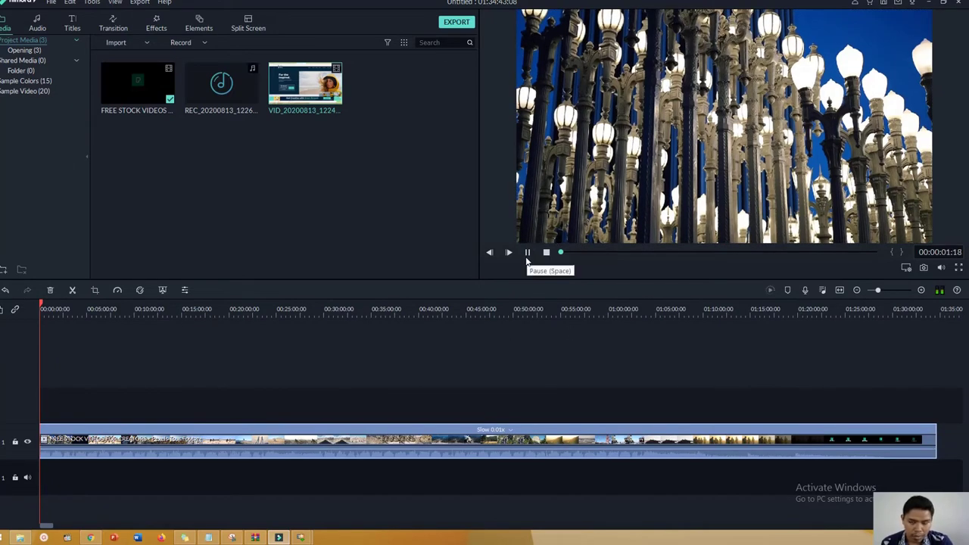
key("XF86AudioRaiseVolume")
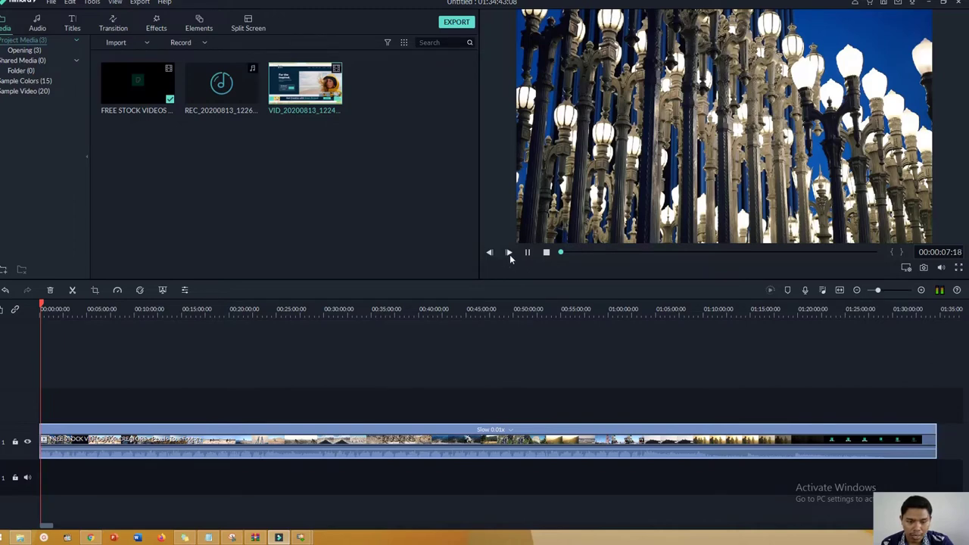
left_click(527, 252)
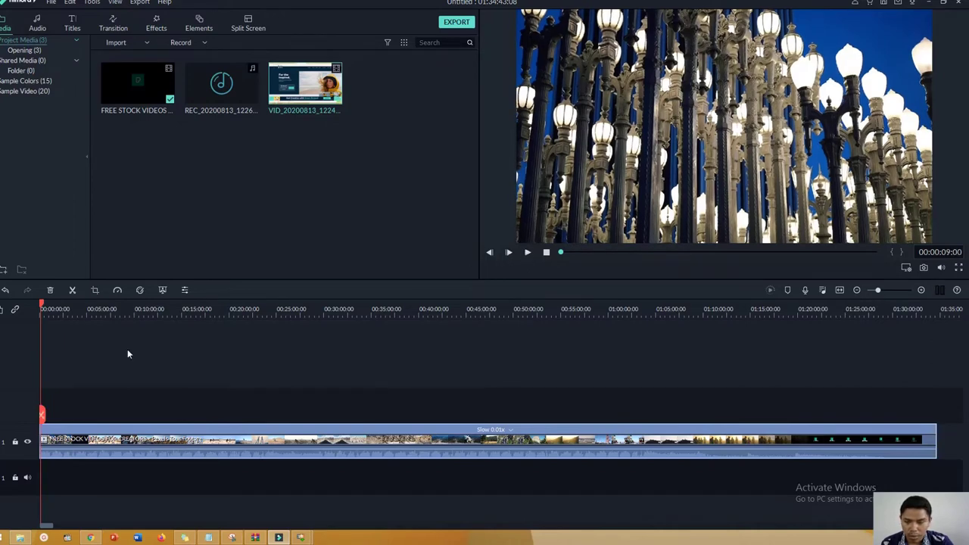
- Set the clip's slow speed to 0.1x and preview it briefly
left_click(117, 291)
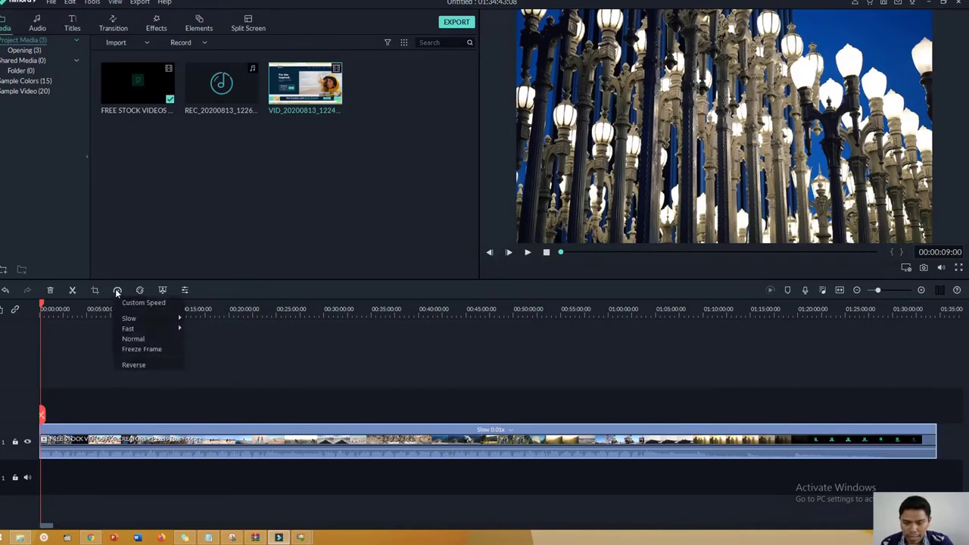
mouse_move(149, 321)
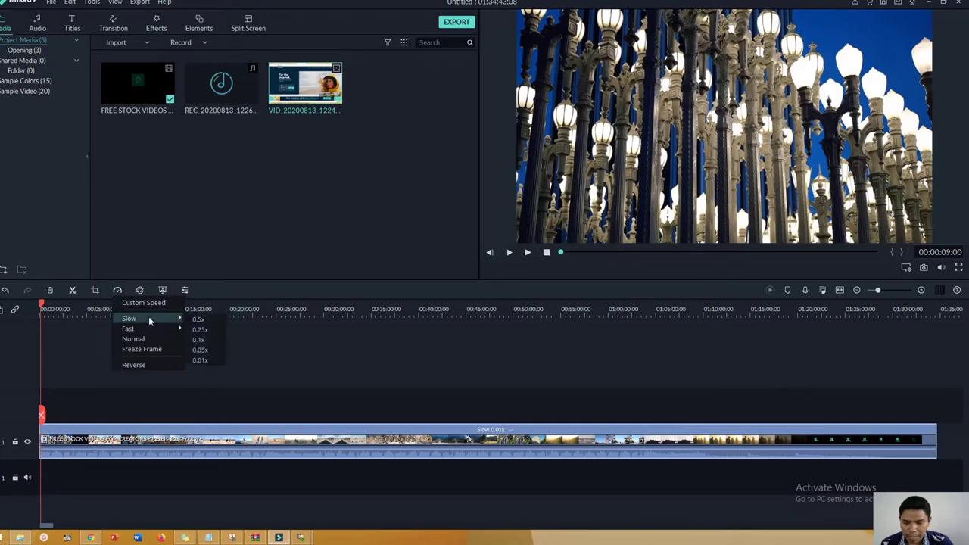
left_click(198, 342)
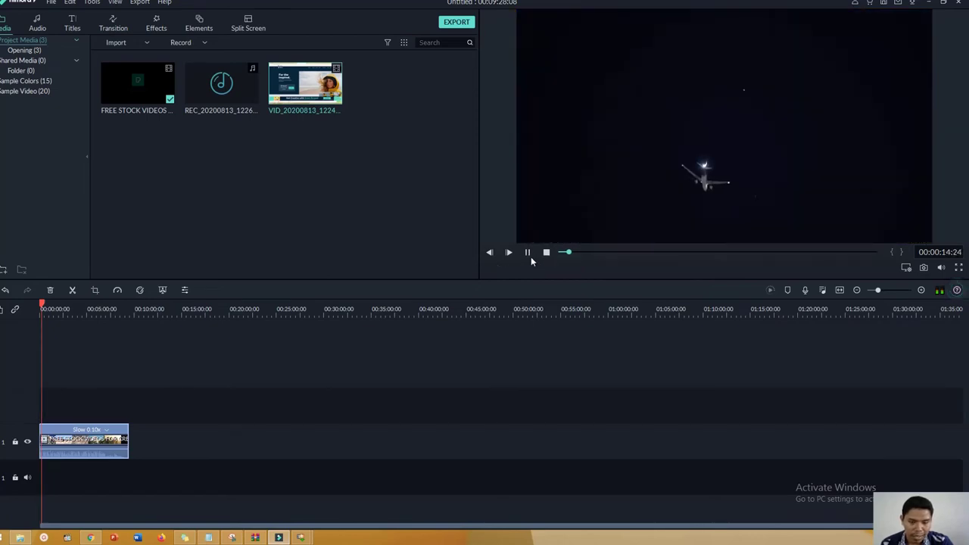
left_click(528, 253)
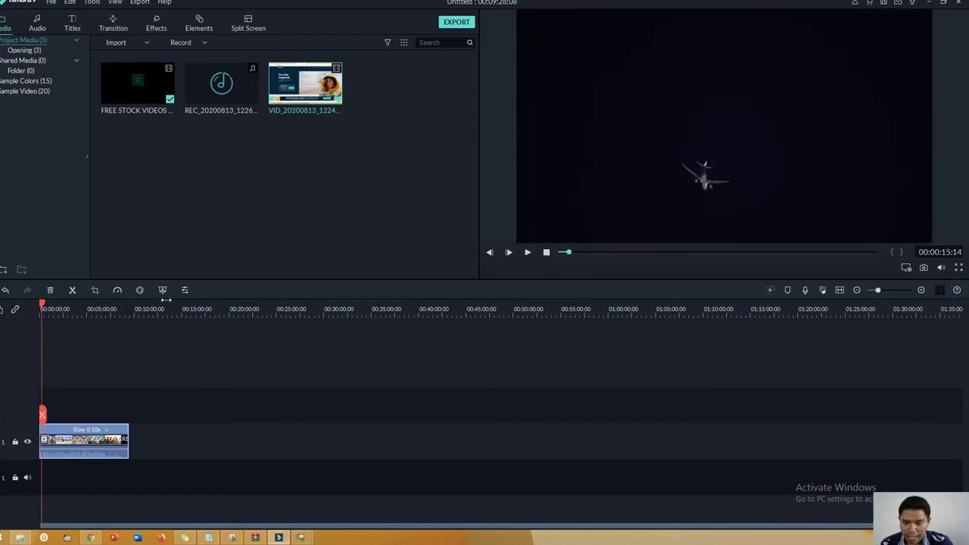
- Try reversing the slowed clip, and undo the speed changes
left_click(118, 291)
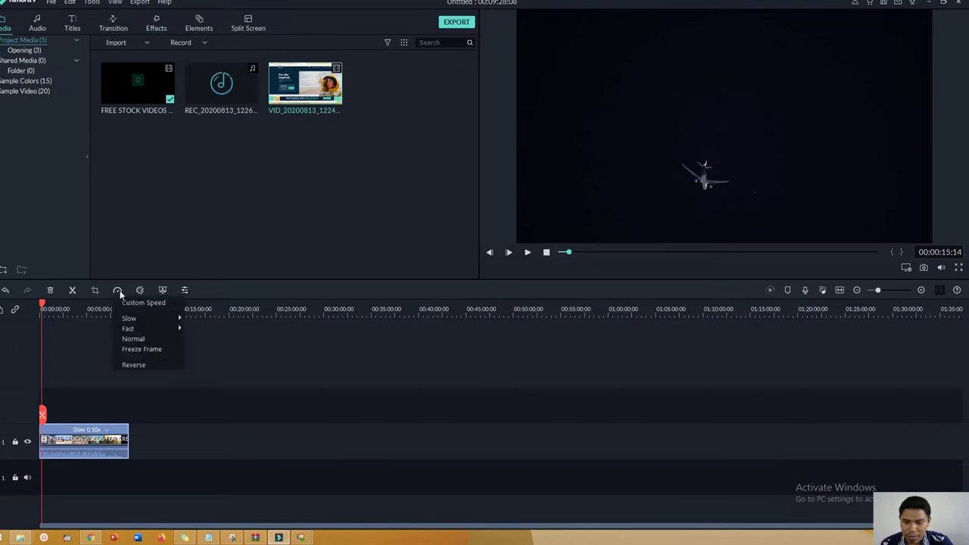
left_click(144, 366)
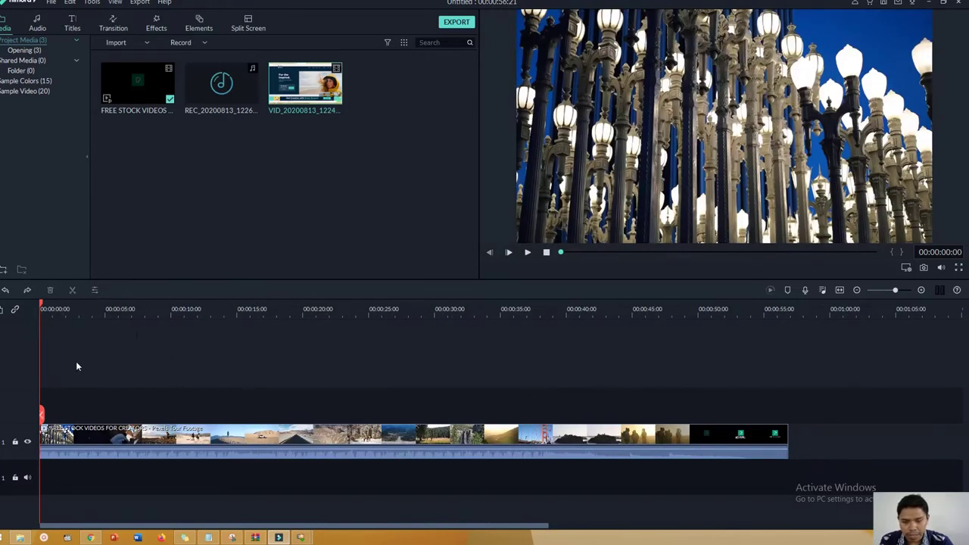
- Open the clip's video settings and take a brief look at Advanced Color Correction without changing anything
left_click(214, 447)
left_click(185, 291)
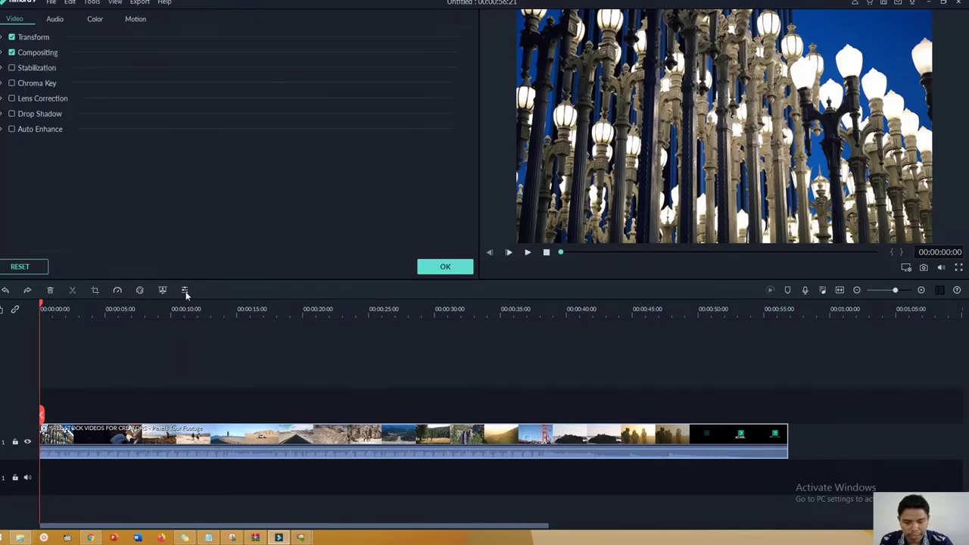
left_click(141, 291)
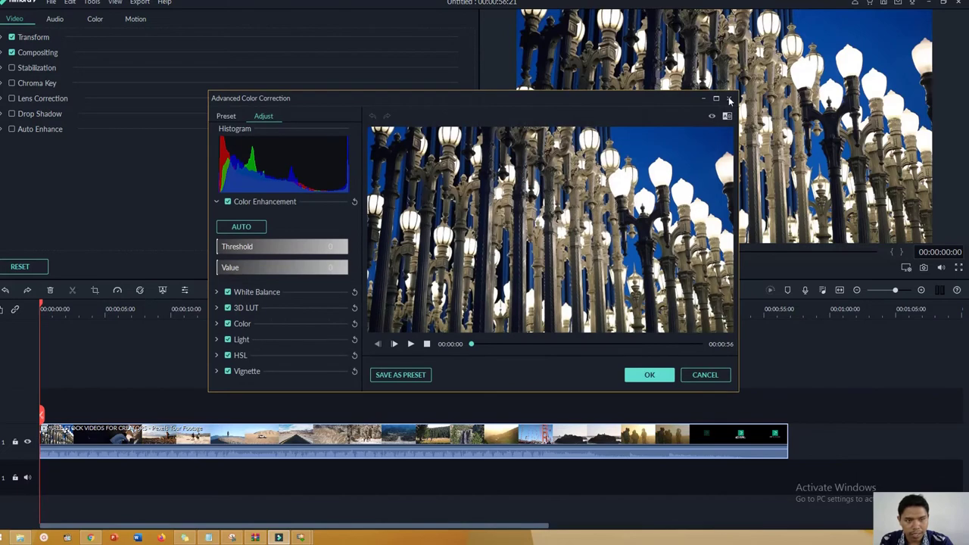
left_click(730, 99)
- Reverse the FREE STOCK VIDEOS clip at normal speed, and undo the reversal
left_click(117, 291)
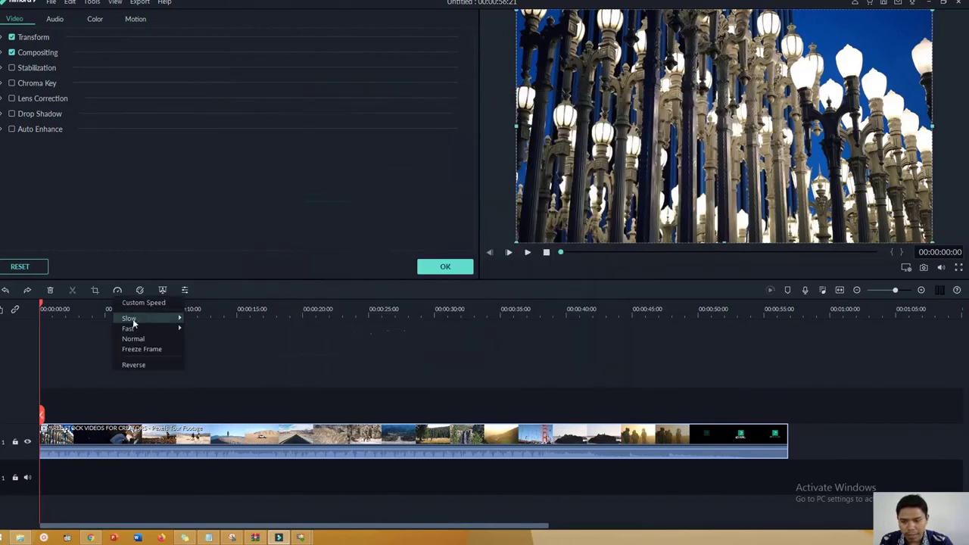
left_click(147, 363)
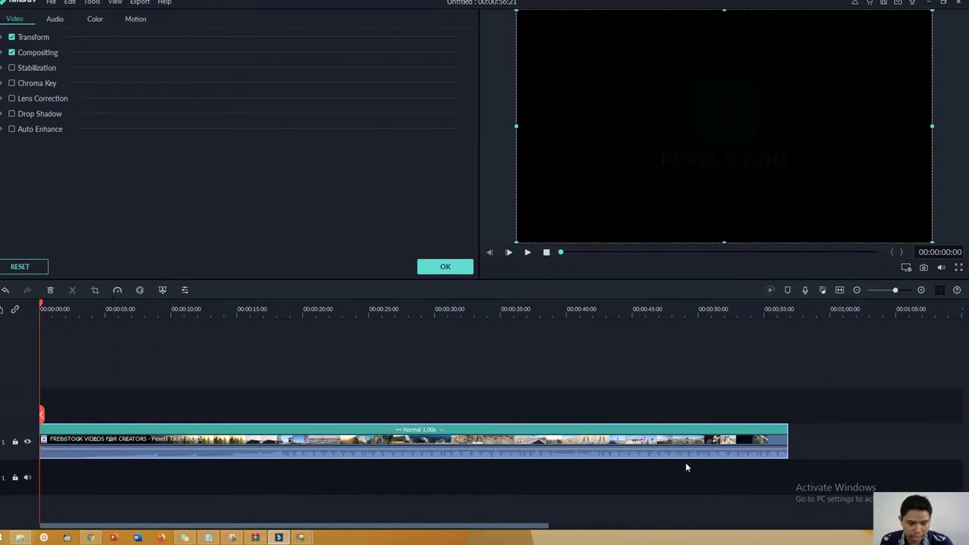
key("ctrl+z")
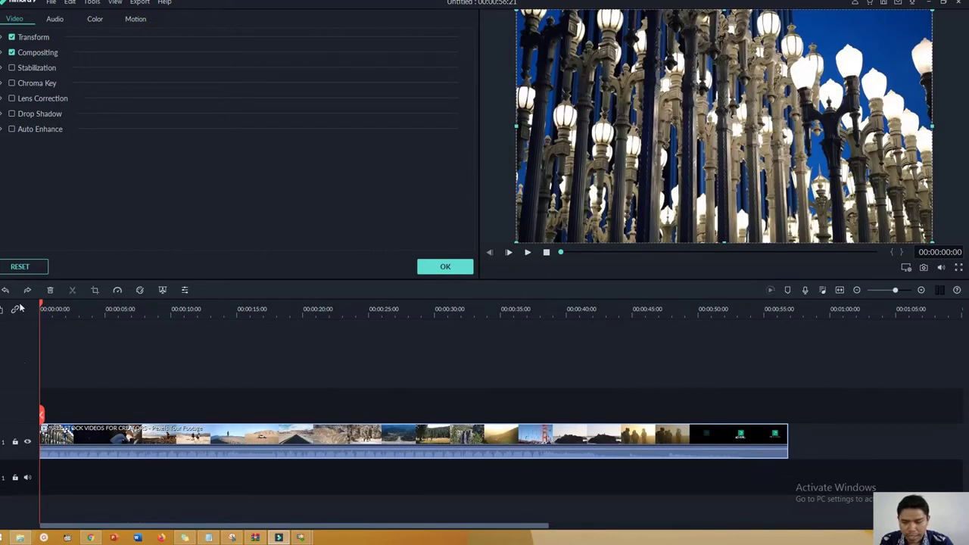
- Move the playhead to 00:00:00:11 near the clip's start and mute the system sound
left_click_drag(43, 307, 46, 305)
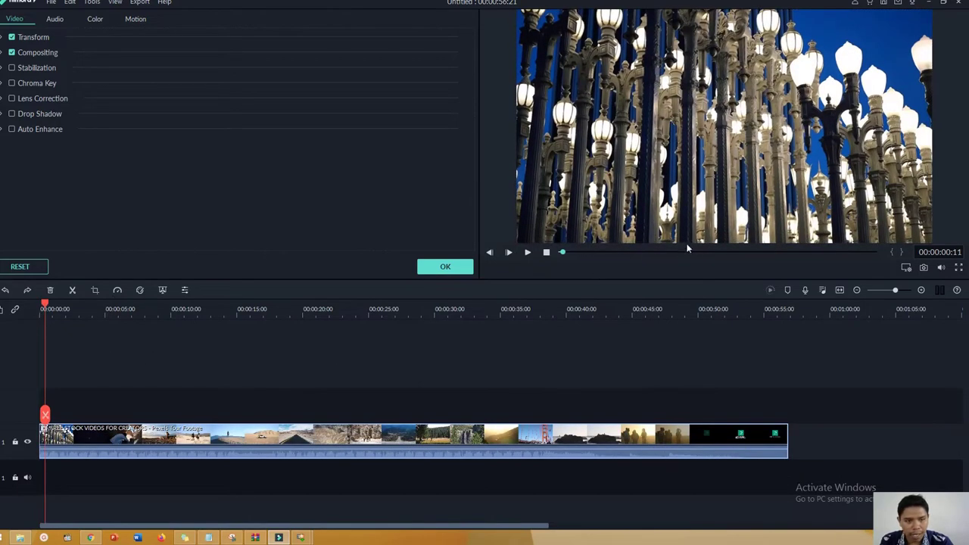
key("XF86AudioMute")
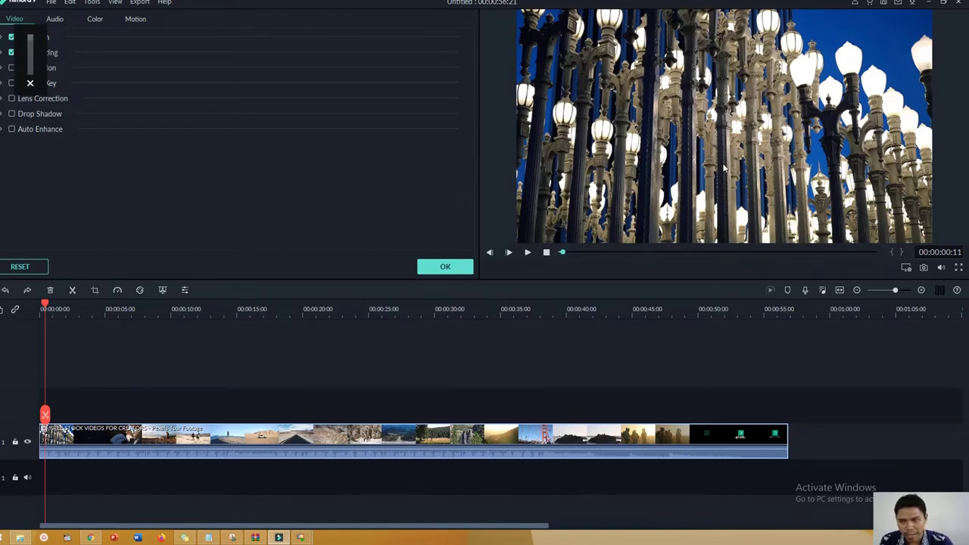
- Scrub the playhead to 00:00:54:16 near the clip's end, and return it to the start of the timeline
left_click(764, 403)
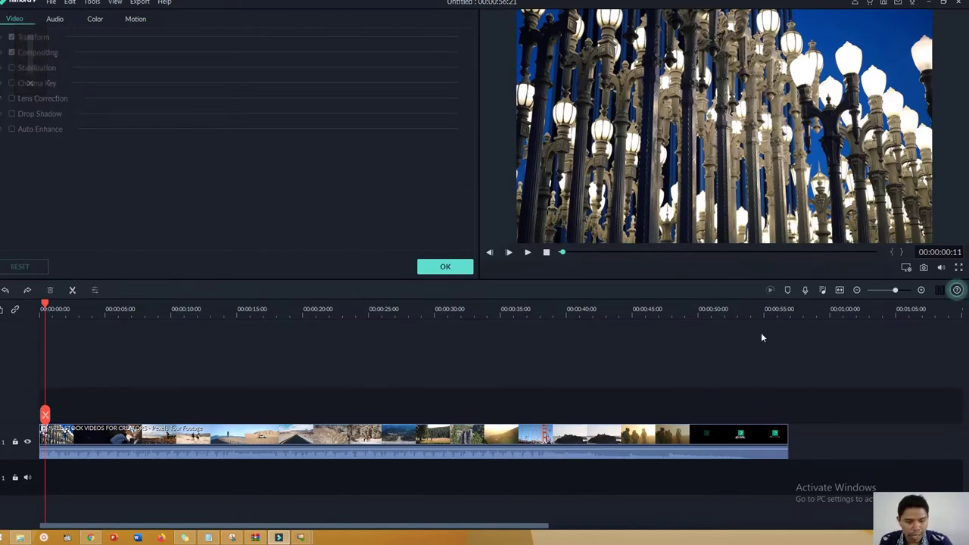
left_click(758, 310)
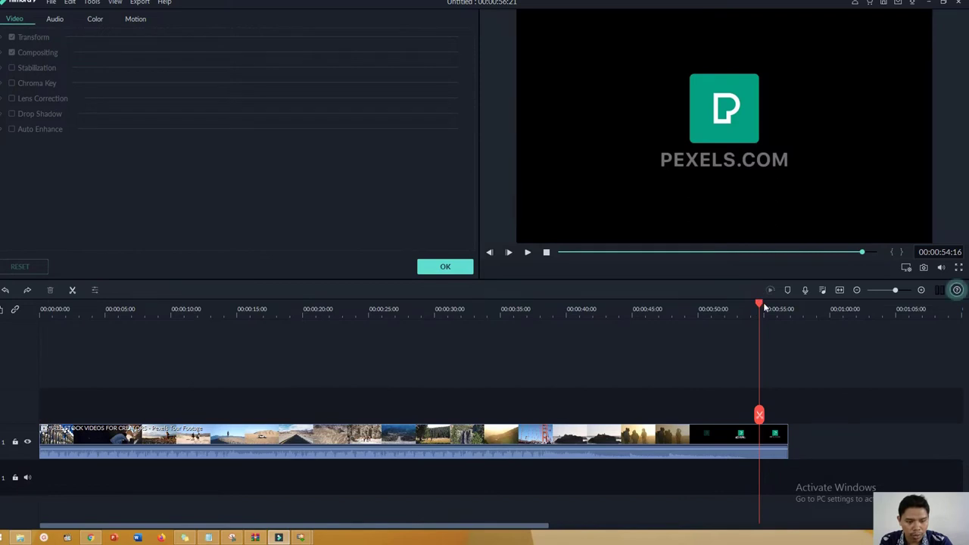
left_click_drag(760, 304, 514, 310)
key("Home")
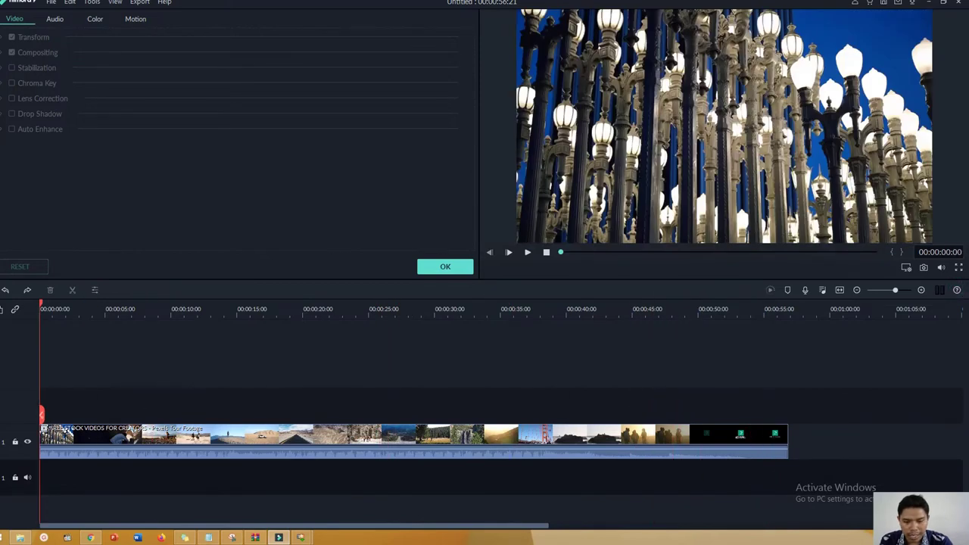
- Reverse the clip again, play the reversed footage, undo the reversal and return the playhead to 00:00:00:00
left_click(266, 434)
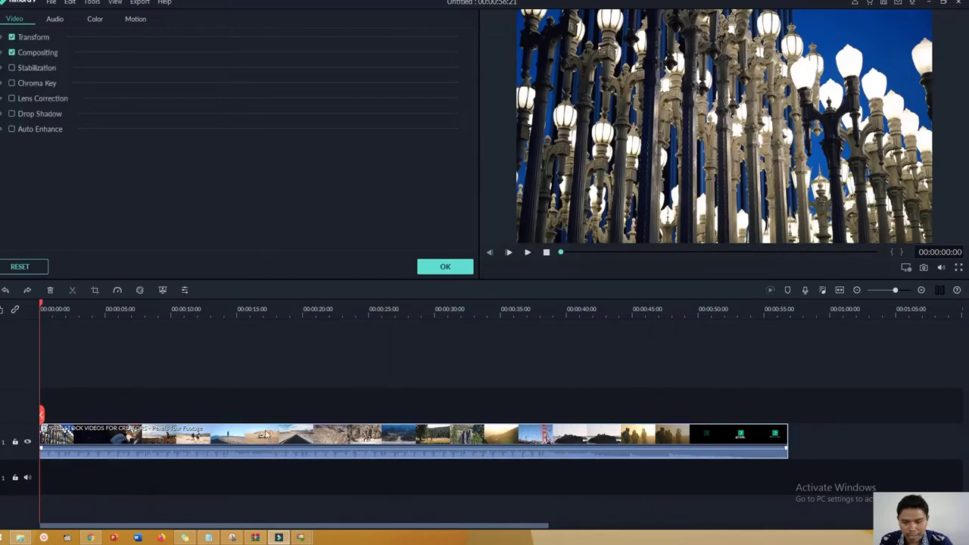
left_click(118, 291)
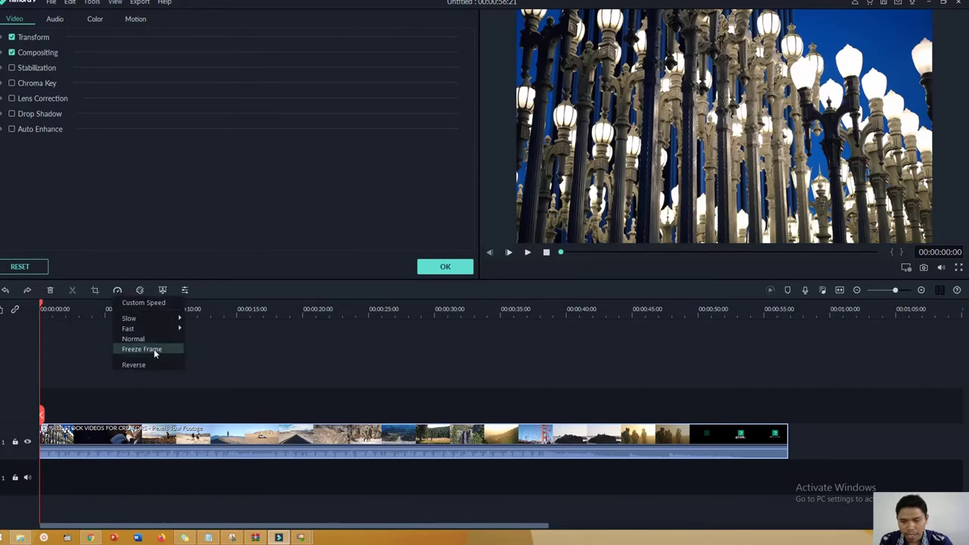
left_click(134, 365)
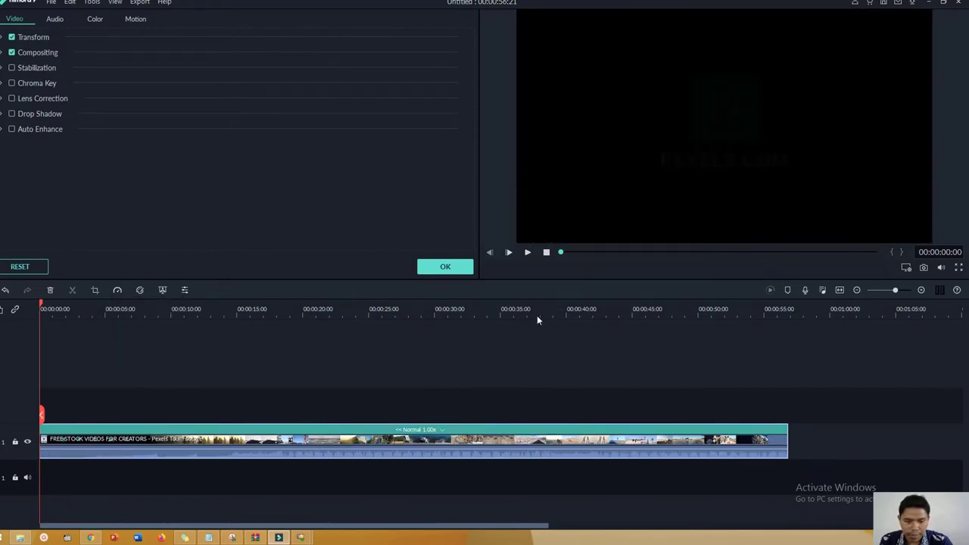
left_click(527, 252)
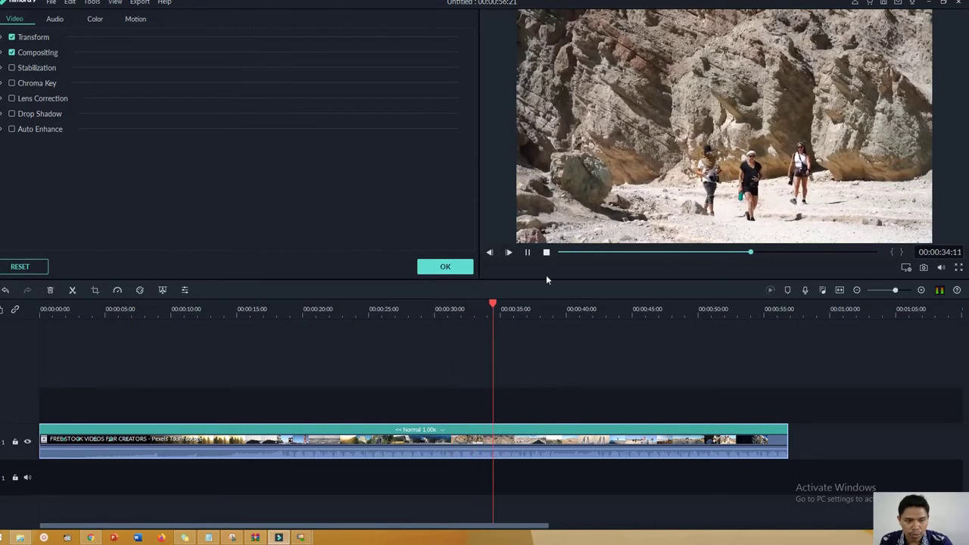
key("space")
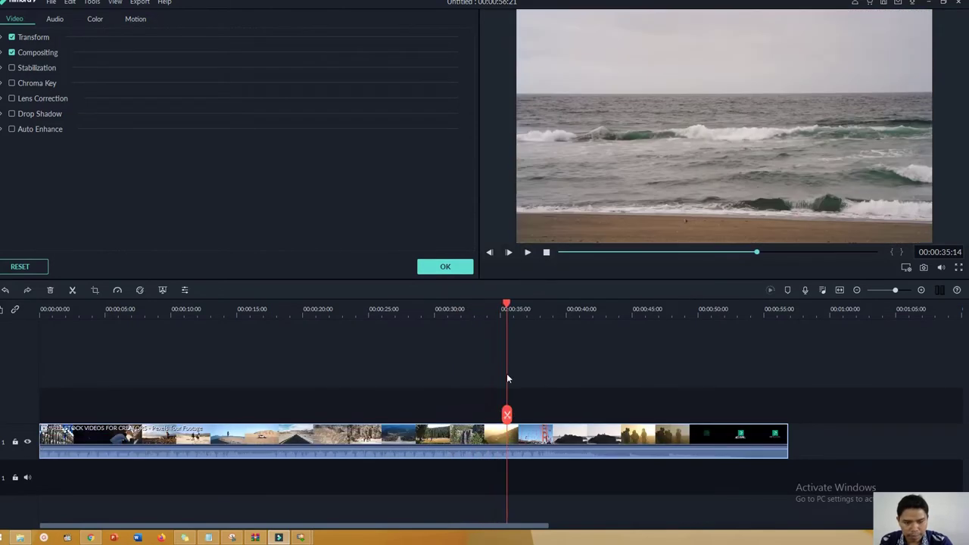
left_click_drag(506, 307, 40, 309)
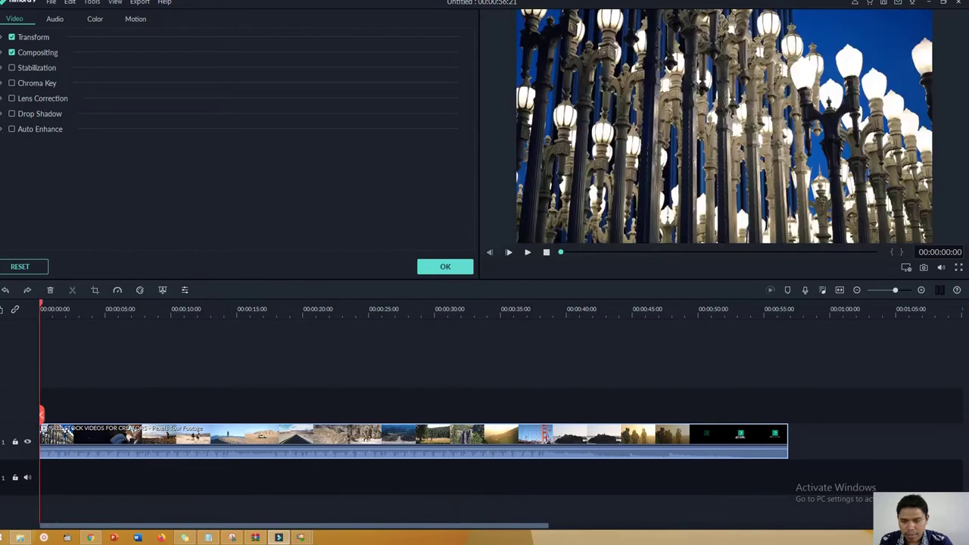
- Open Advanced Color Correction for the clip and apply the automatic Color Enhancement, undoing it once and reapplying it to compare
left_click(141, 291)
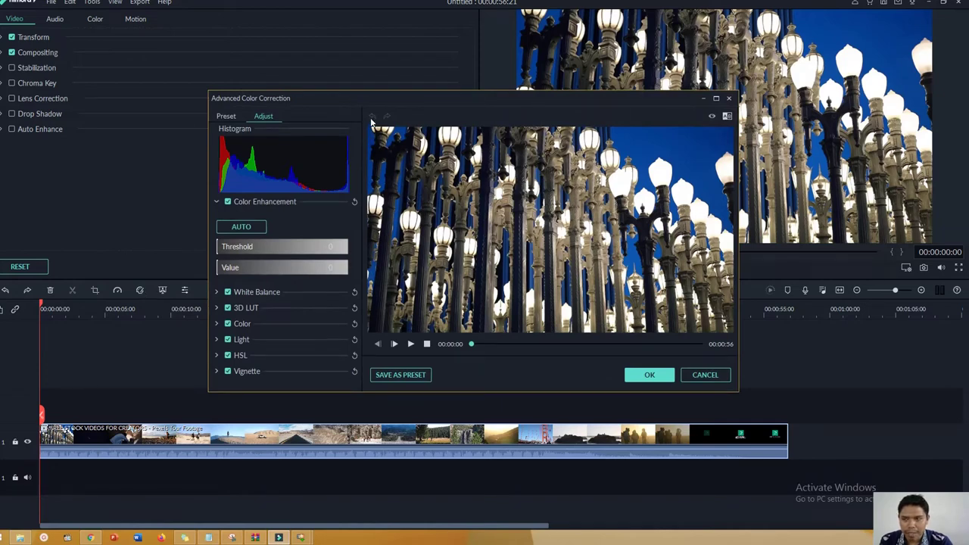
left_click_drag(406, 100, 287, 51)
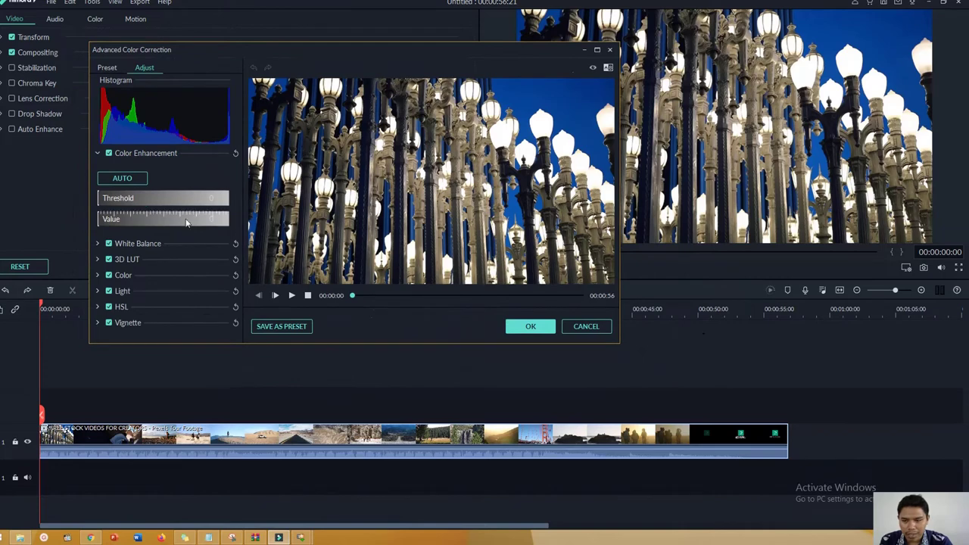
left_click_drag(364, 48, 374, 65)
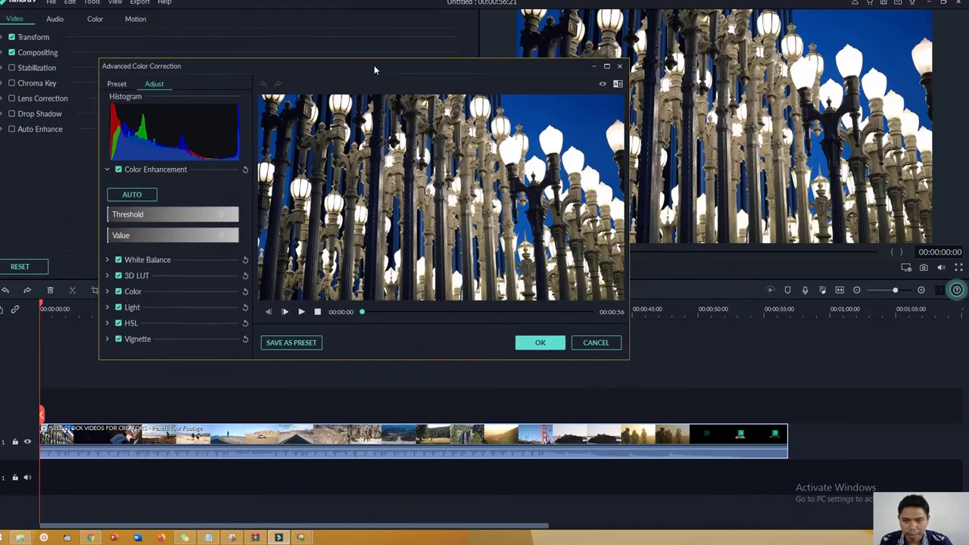
left_click(143, 195)
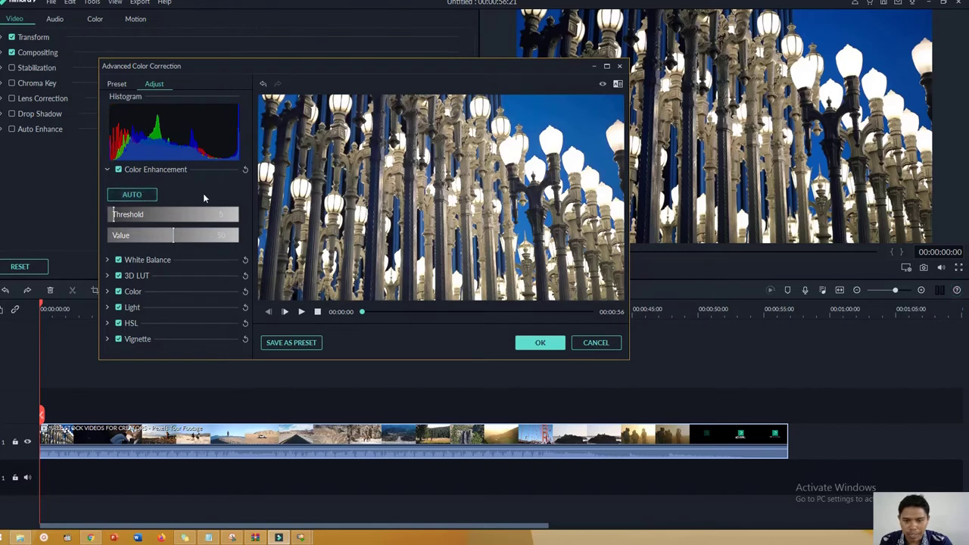
key("ctrl+z")
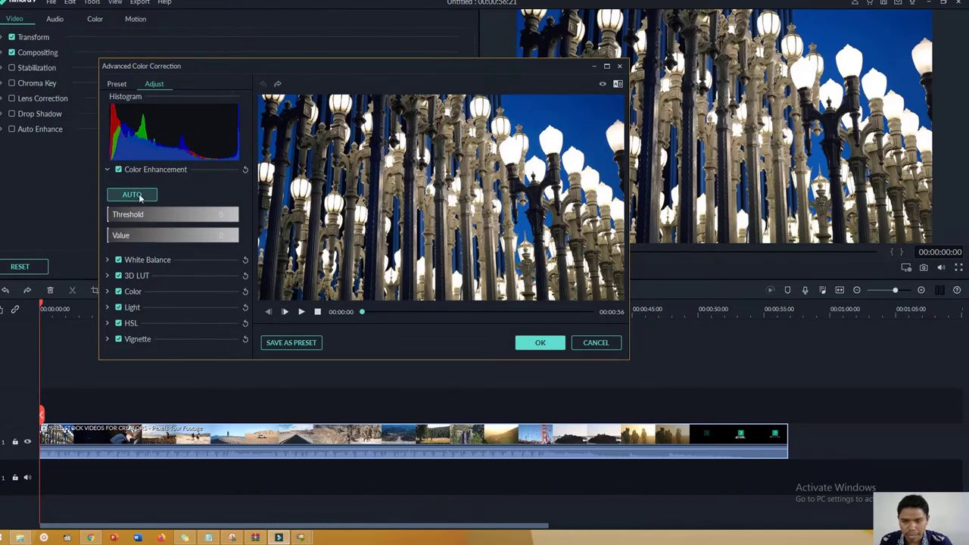
left_click(139, 196)
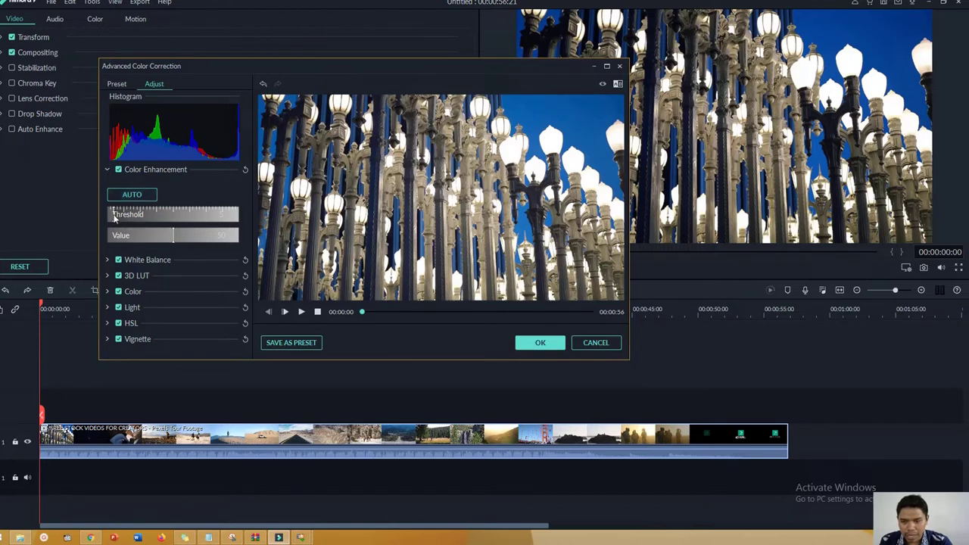
- Set the Color Enhancement threshold to 7 and value to 31, and try the White Balance temperature and tint, leaving both at 0.00
left_click(114, 217)
mouse_move(137, 217)
left_mouse_down()
mouse_move(166, 217)
mouse_move(118, 217)
left_mouse_up()
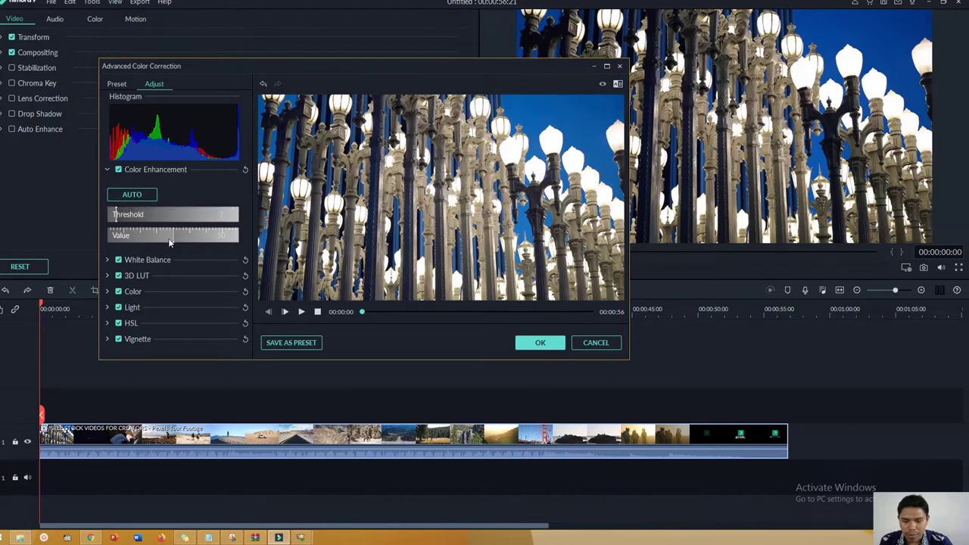
left_click_drag(172, 240, 148, 238)
left_click(112, 261)
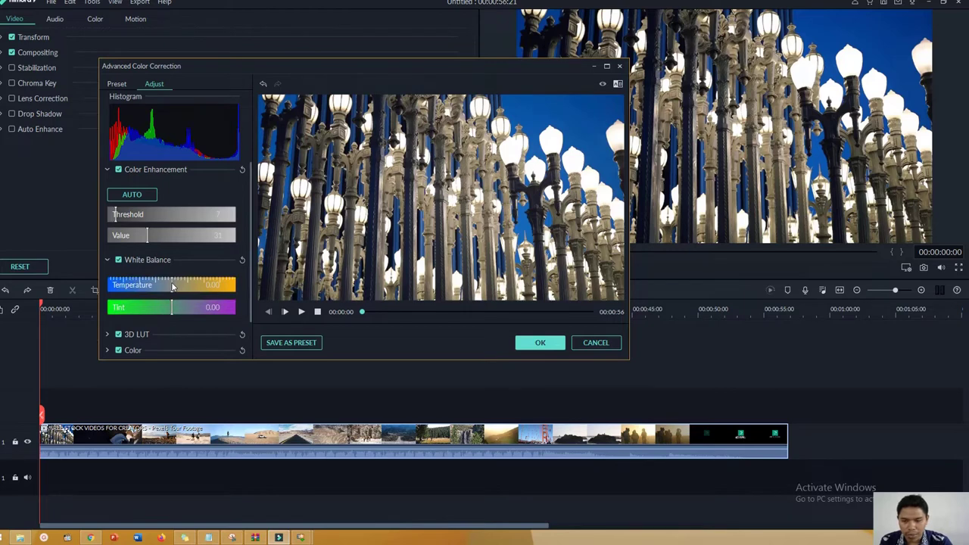
mouse_move(172, 286)
left_mouse_down()
mouse_move(136, 285)
mouse_move(200, 284)
mouse_move(171, 285)
mouse_move(186, 307)
mouse_move(203, 308)
mouse_move(137, 307)
mouse_move(171, 305)
left_mouse_up()
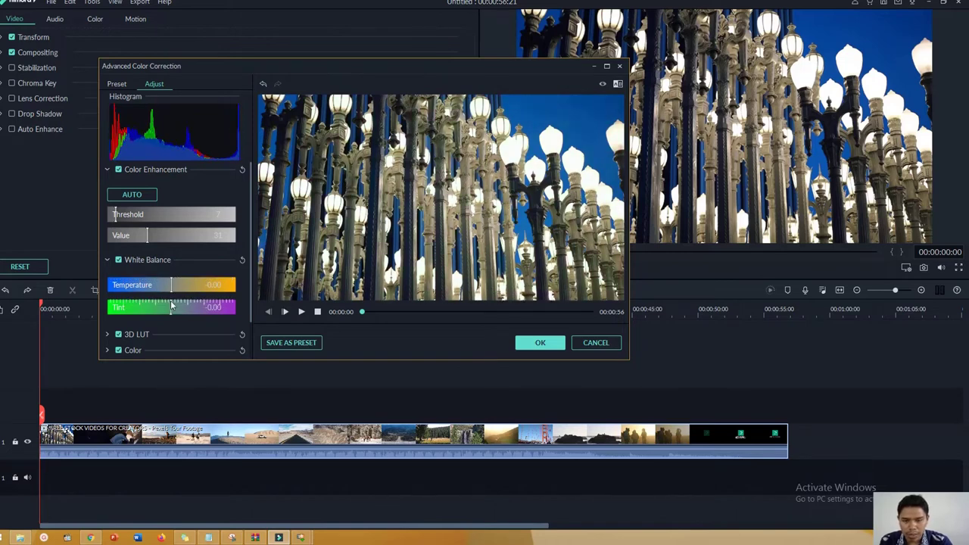
- Try the 007 Series and Batman 3D LUTs on the clip, and set the LUT back to None
scroll(190, 285, "down", 1)
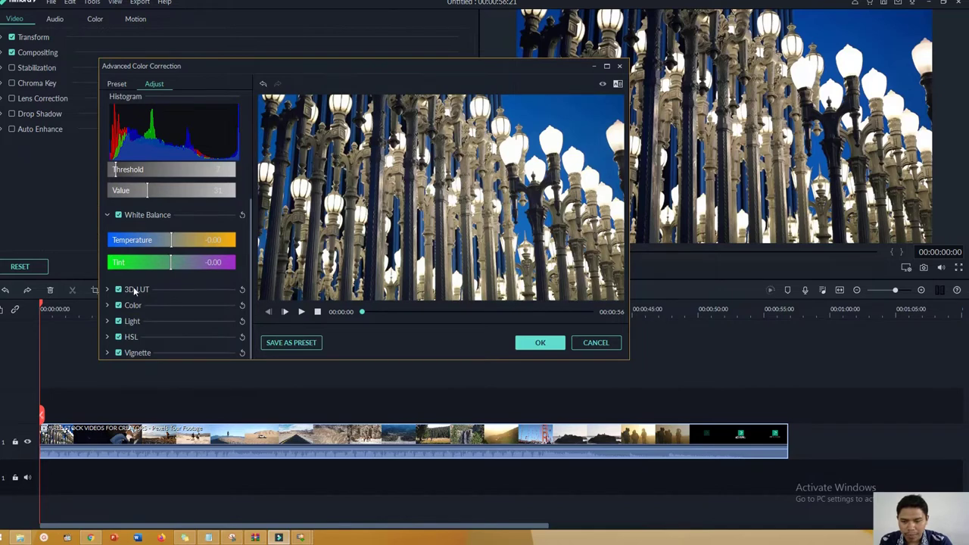
left_click(108, 290)
scroll(201, 288, "down", 2)
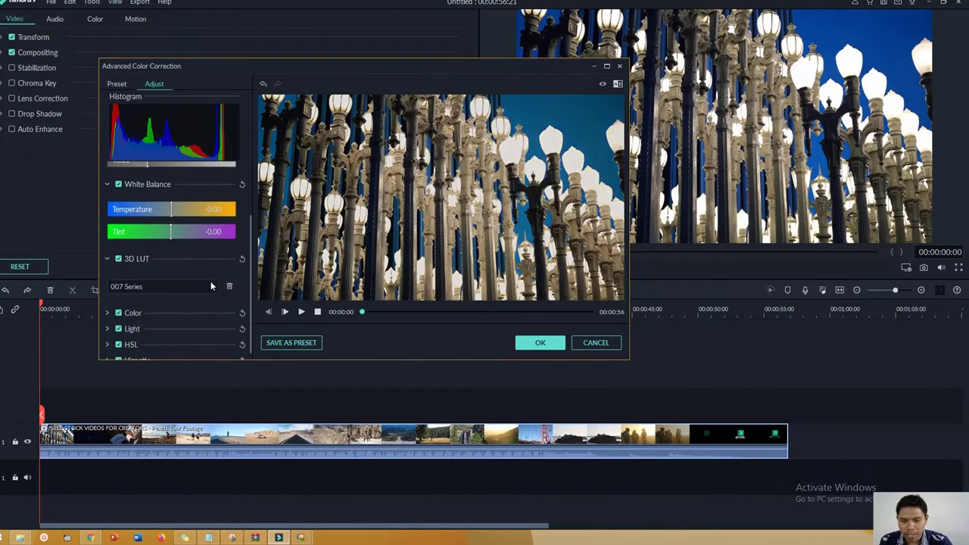
left_click(212, 288)
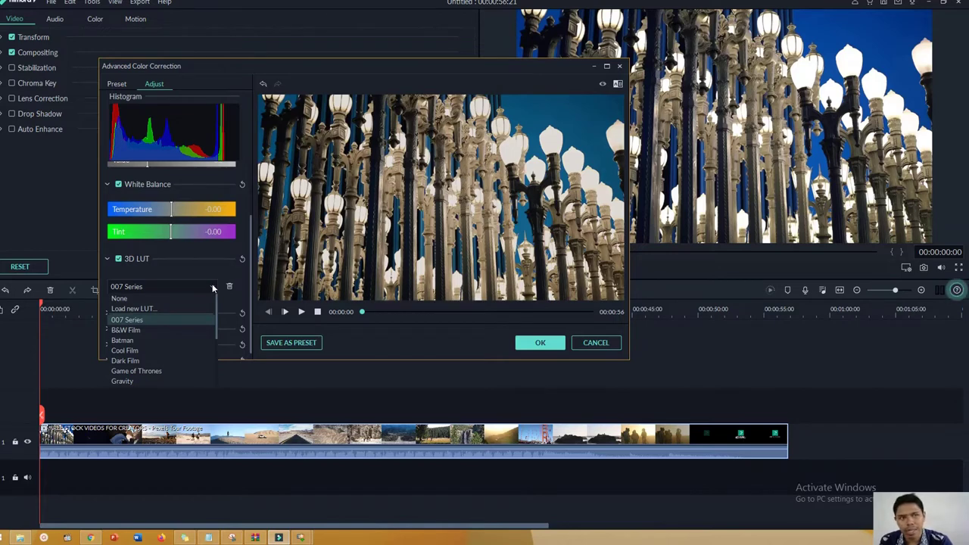
left_click(159, 321)
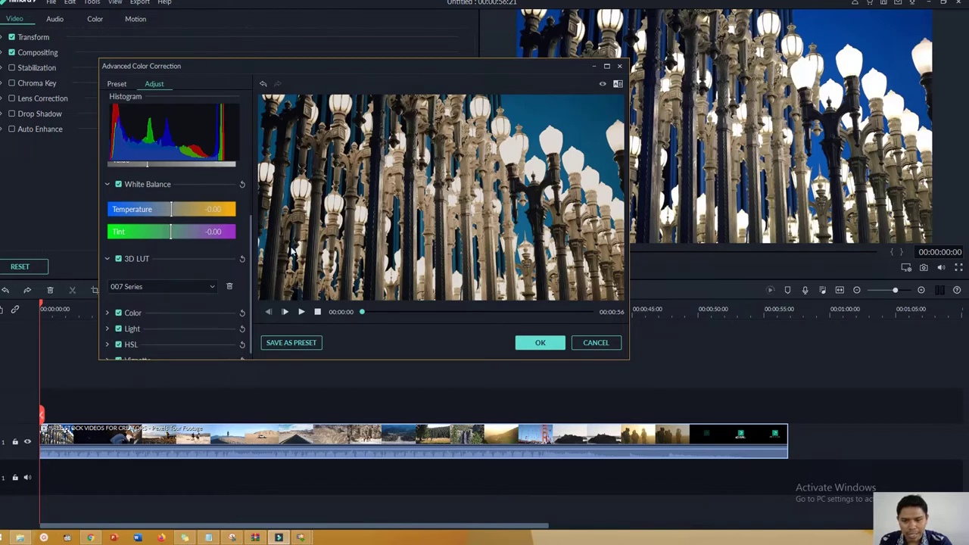
left_click(210, 284)
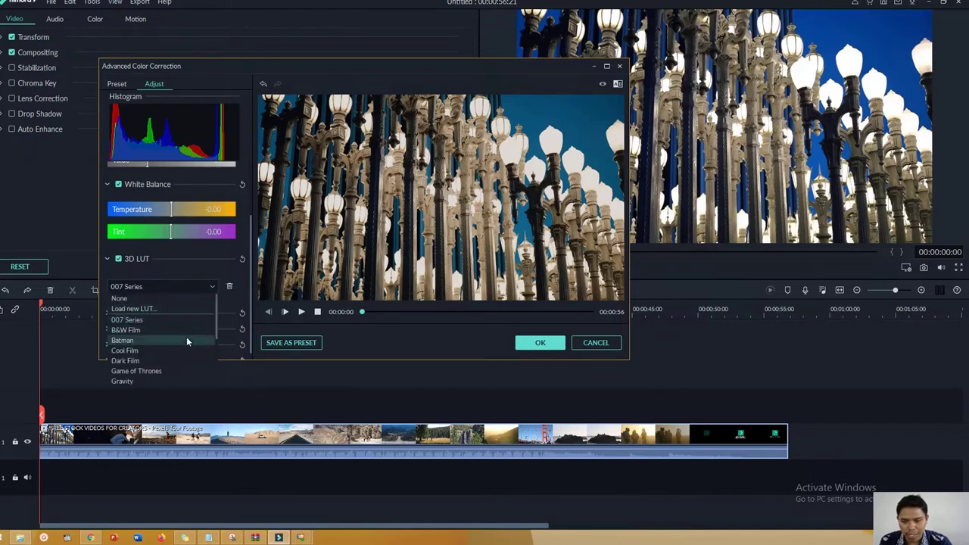
left_click(187, 336)
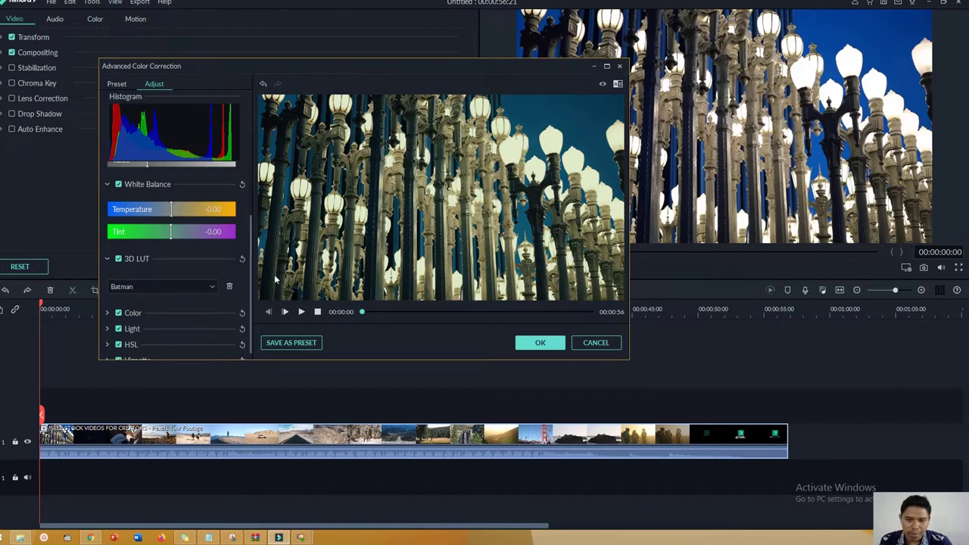
left_click(209, 287)
left_click(191, 296)
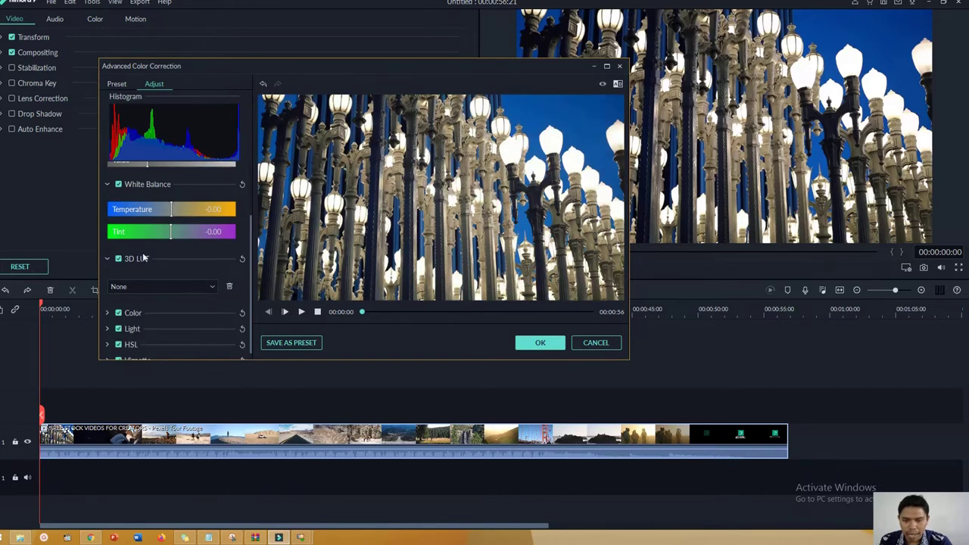
left_click(107, 259)
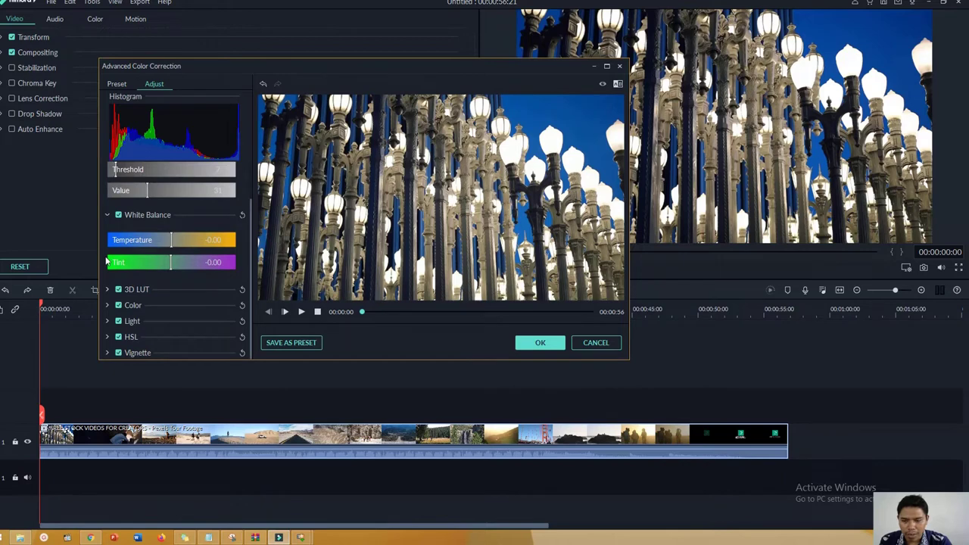
- Expand the Color adjustments and try the Exposure, Brightness and Contrast controls, leaving all three at 0
left_click(107, 215)
left_click(108, 291)
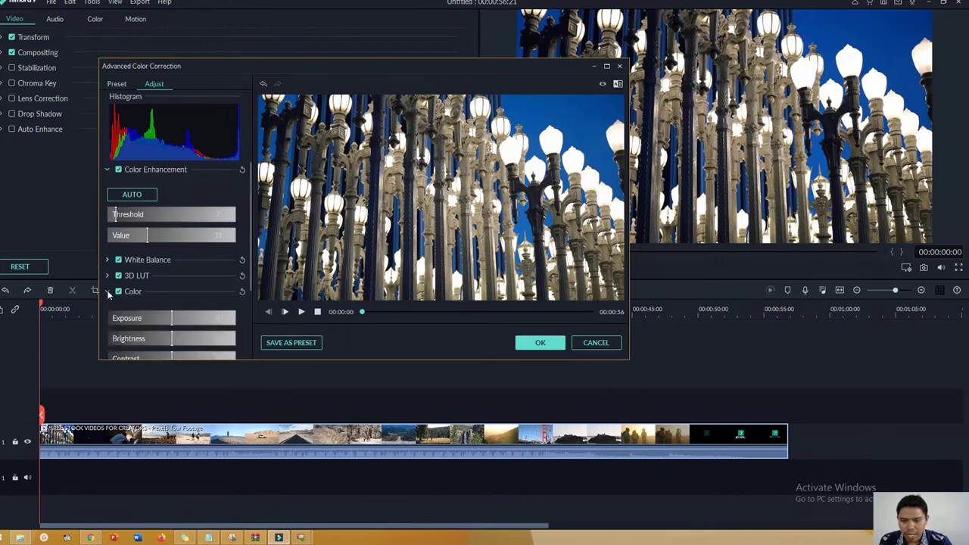
scroll(152, 303, "down", 2)
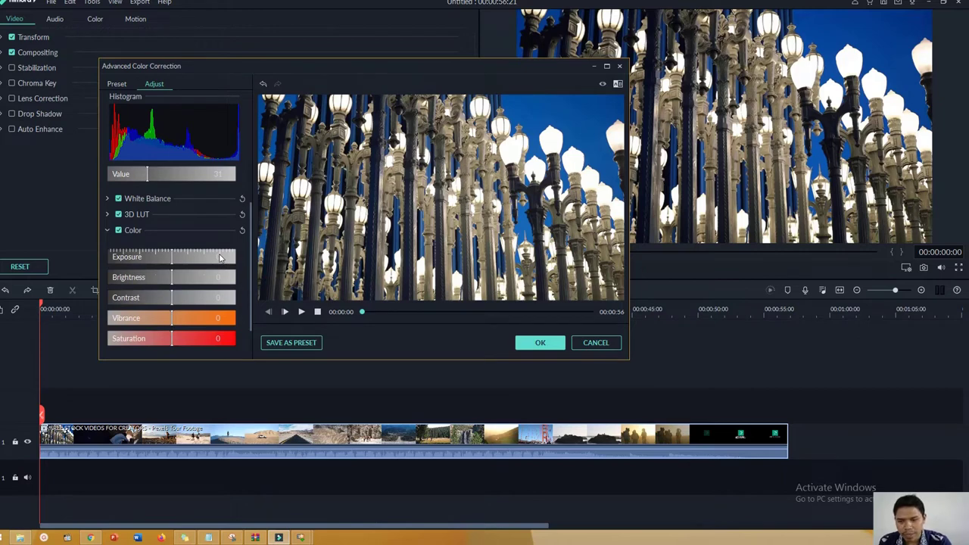
mouse_move(172, 259)
left_mouse_down()
mouse_move(191, 261)
mouse_move(172, 261)
left_mouse_up()
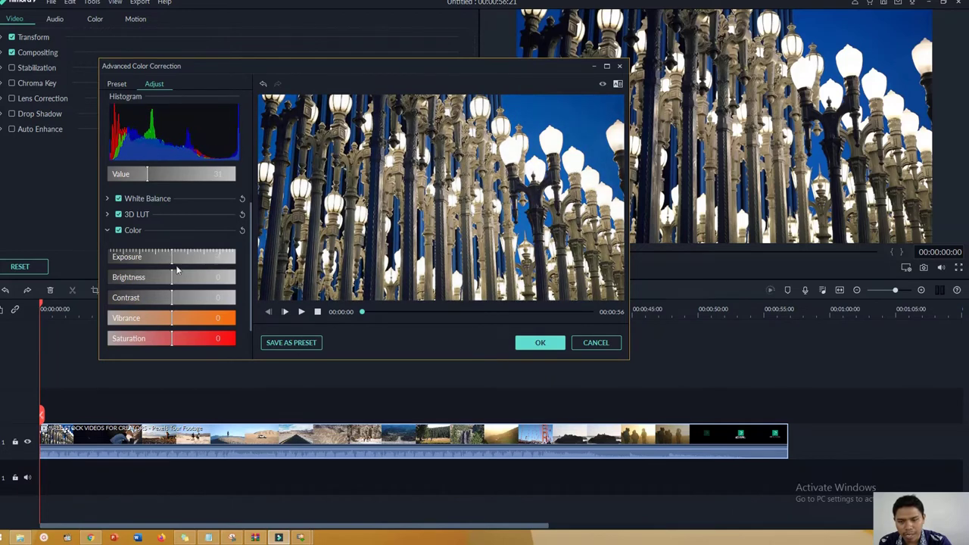
left_click_drag(173, 280, 174, 300)
left_click_drag(175, 277, 170, 257)
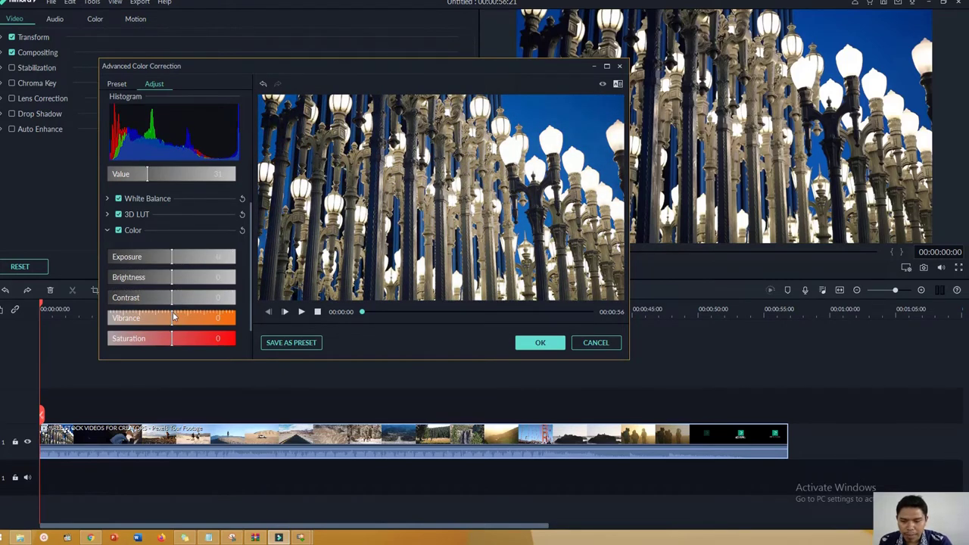
- Set Vibrance to -2 and Saturation to 97, previewing the color correction on the frame at 00:00:05
left_click_drag(173, 318, 231, 339)
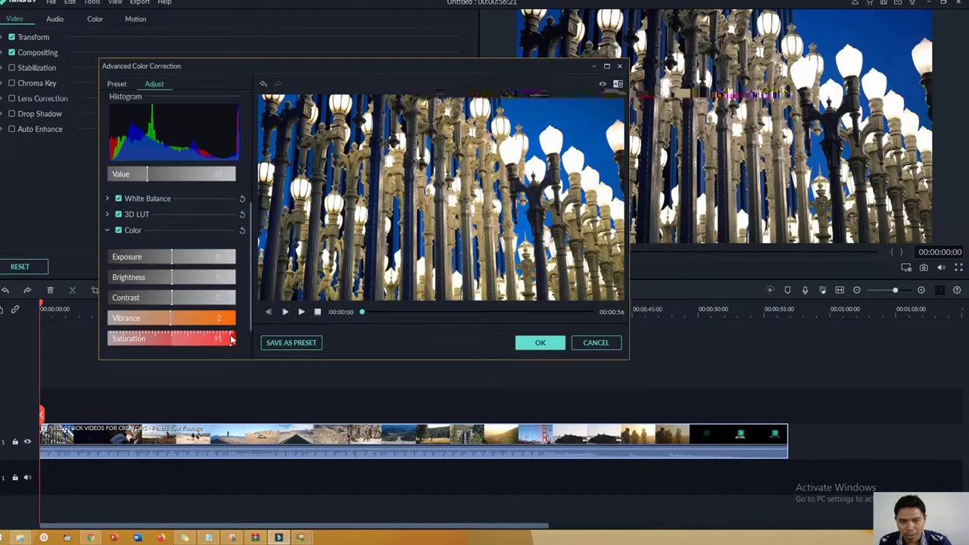
left_click_drag(232, 340, 178, 339)
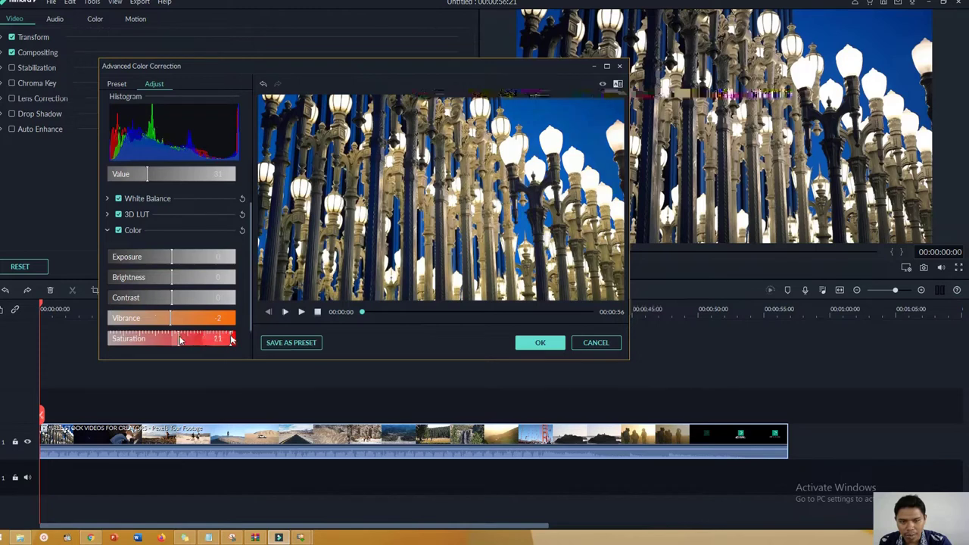
left_click_drag(362, 312, 385, 314)
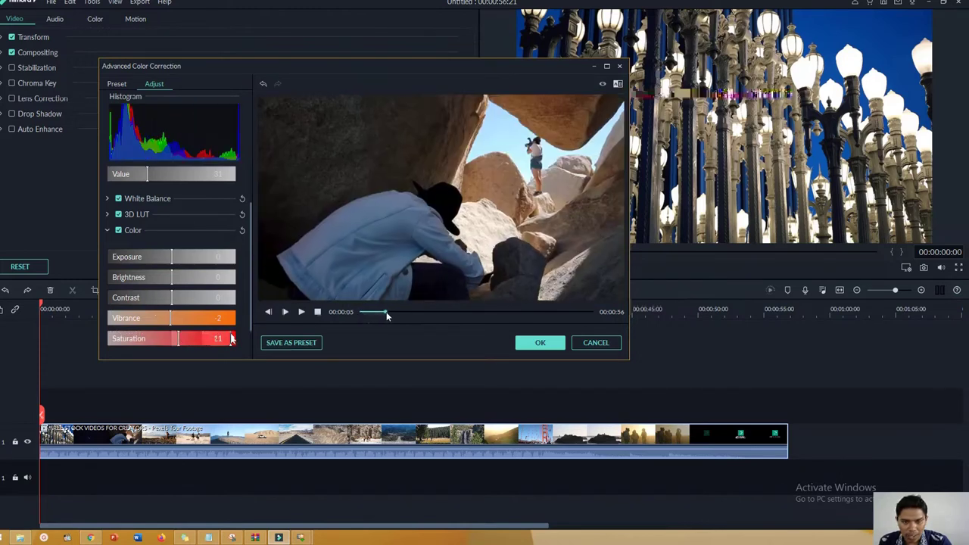
left_click_drag(179, 340, 210, 340)
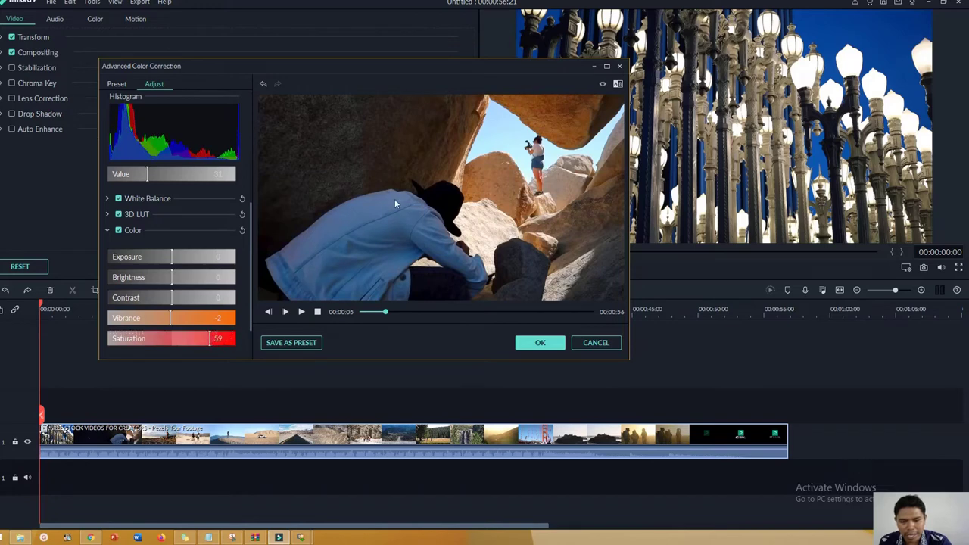
left_click_drag(213, 340, 233, 340)
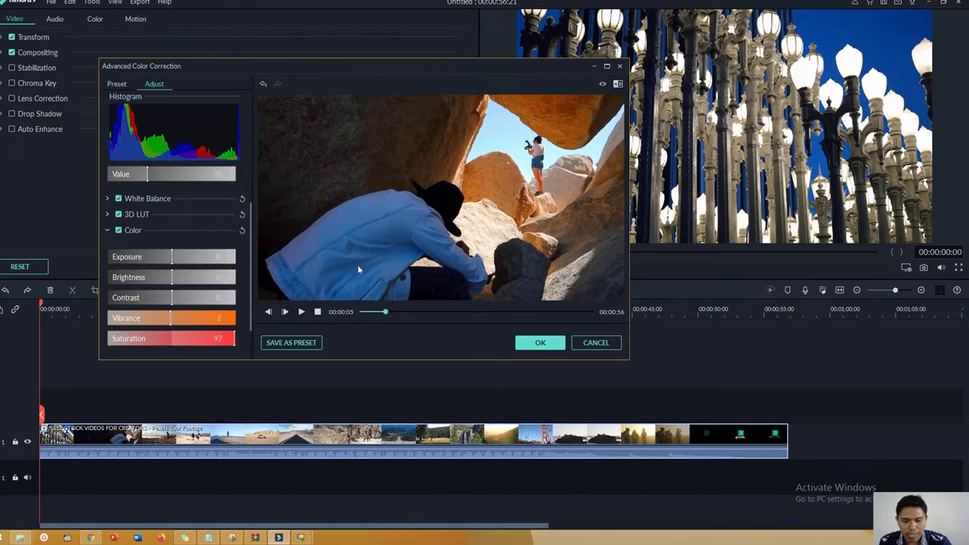
- Preview the frame at 00:00:28, try Saturation at 100 and 0, and cancel the color correction
left_click_drag(385, 312, 477, 313)
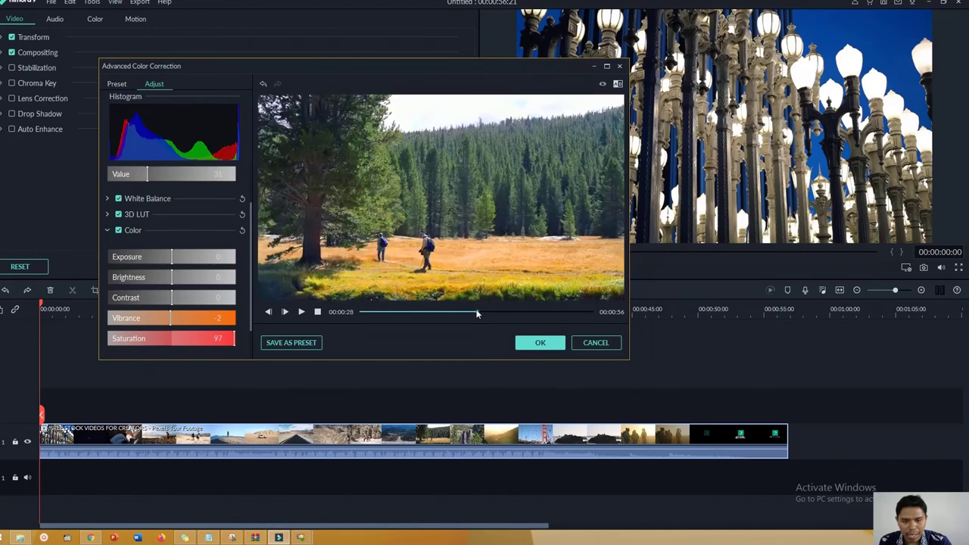
mouse_move(231, 340)
left_mouse_down()
mouse_move(171, 340)
mouse_move(244, 338)
left_mouse_up()
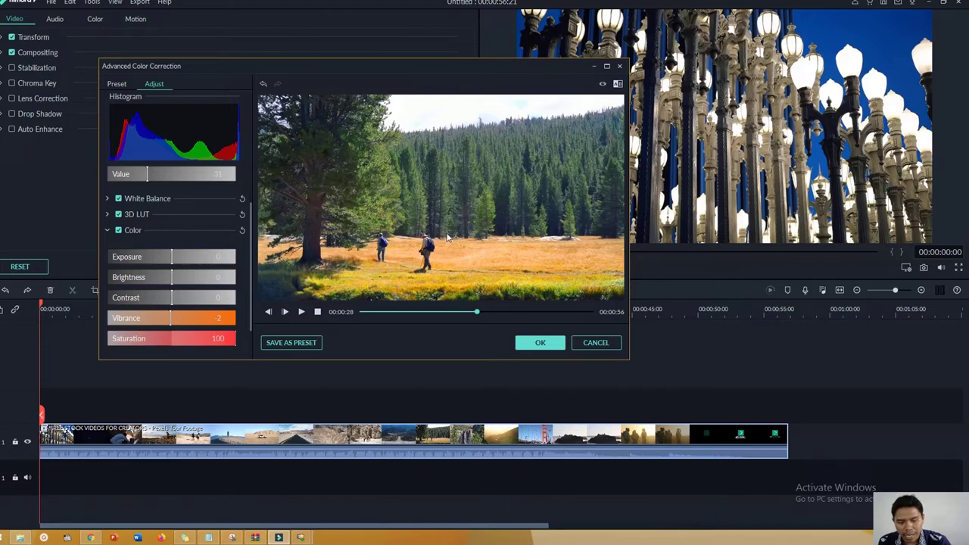
left_click_drag(232, 339, 180, 341)
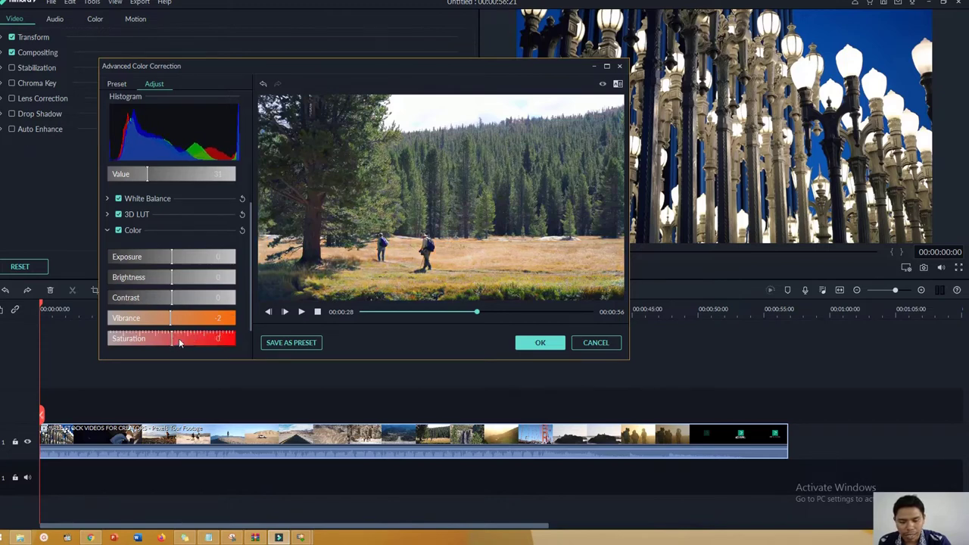
left_click(596, 342)
left_click(596, 345)
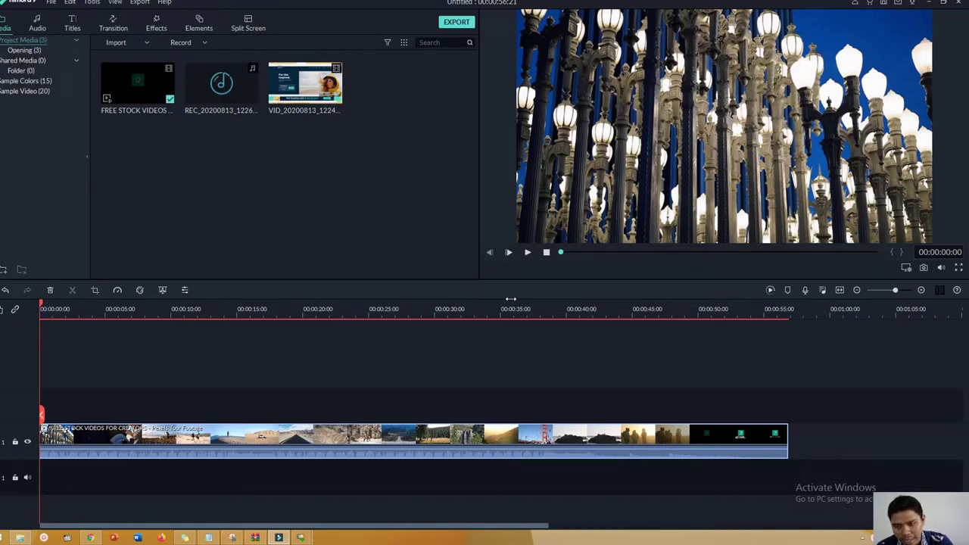
- Import FREE Green Screen Dancing Monkeys 03 HD from the Videos folder into the media library
double_click(183, 165)
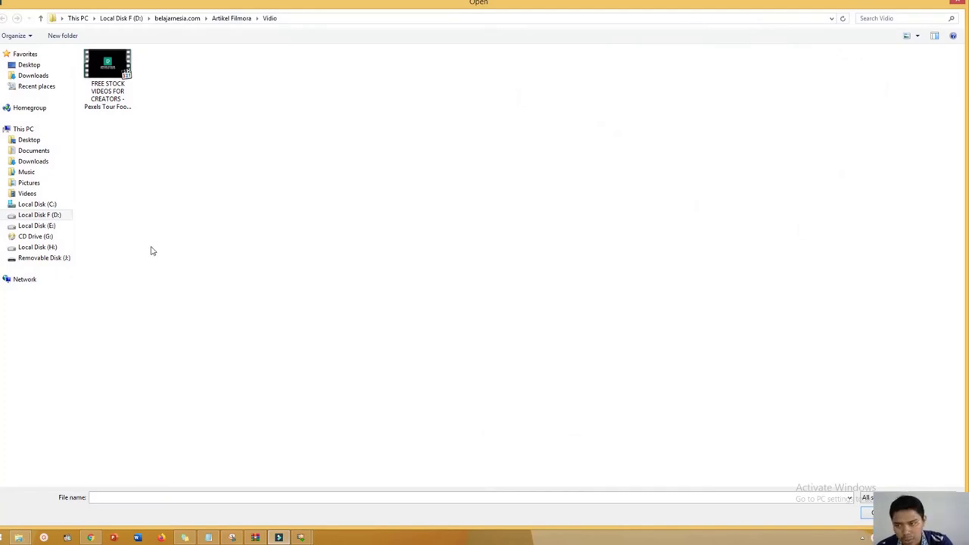
left_click(67, 195)
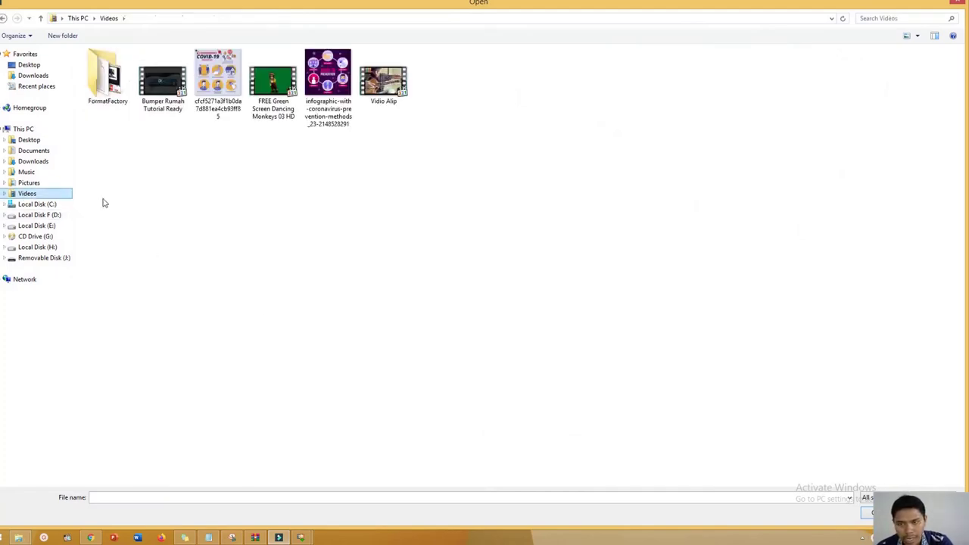
double_click(282, 89)
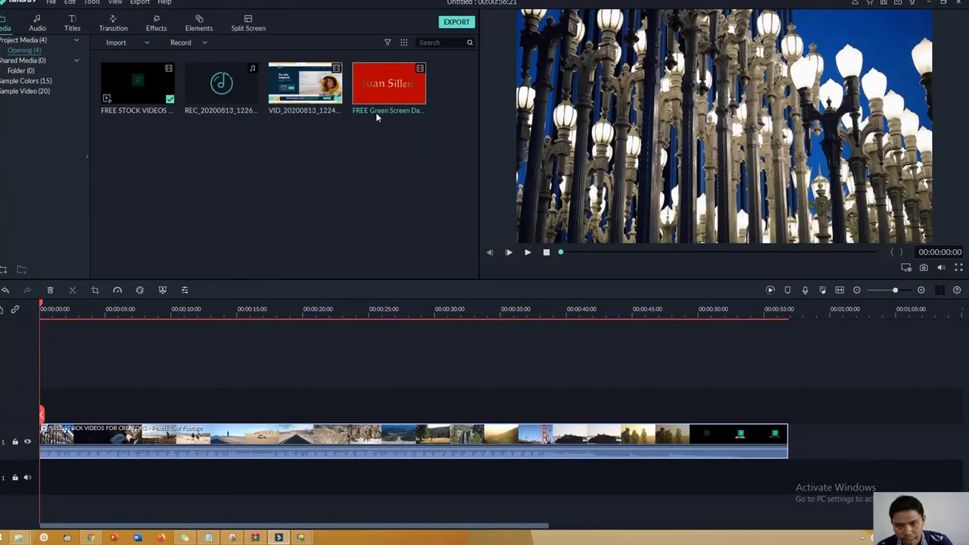
- Place the Dancing Monkeys clip on video track 2 and delete the FREE STOCK VIDEOS FOR CREATORS clip from track 1
left_click_drag(376, 116, 221, 392)
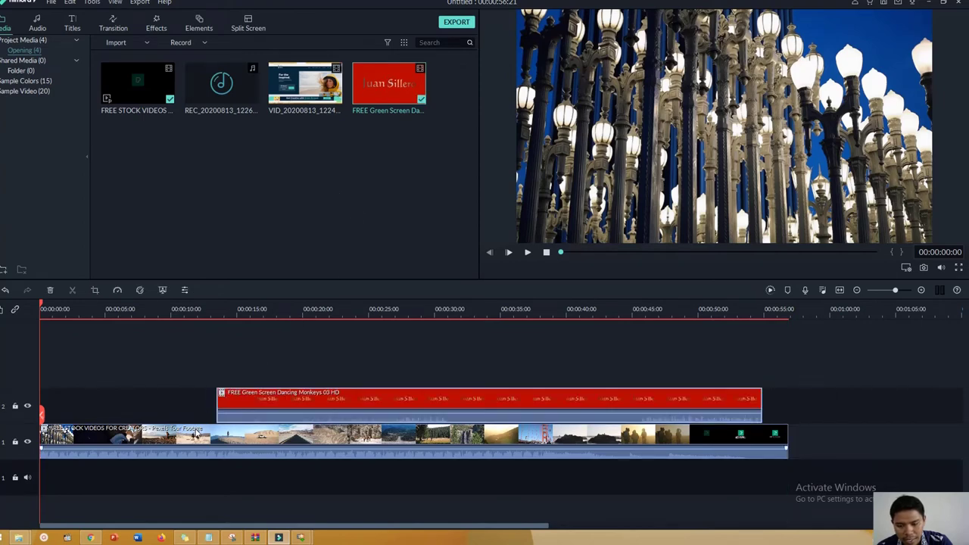
left_click(196, 432)
key("Delete")
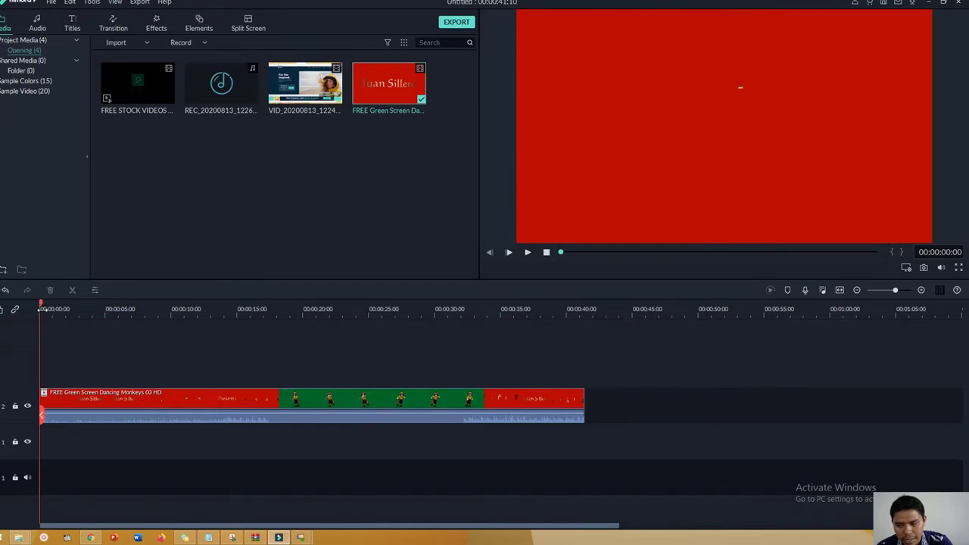
- Enlarge the timeline scale, shift the Dancing Monkeys clip slightly later on track 2, and position the playhead at 00:00:12:00
left_click_drag(84, 302, 123, 323)
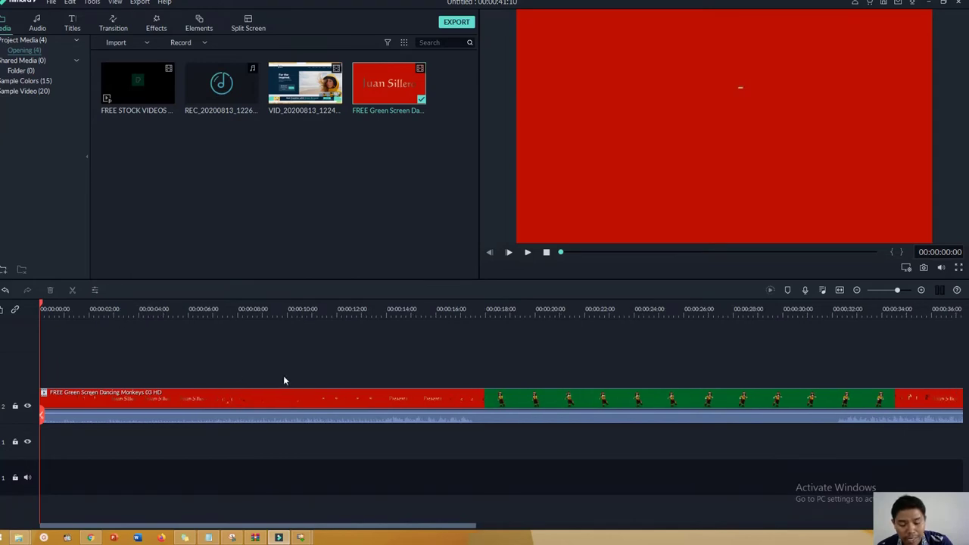
left_click_drag(336, 390, 353, 392)
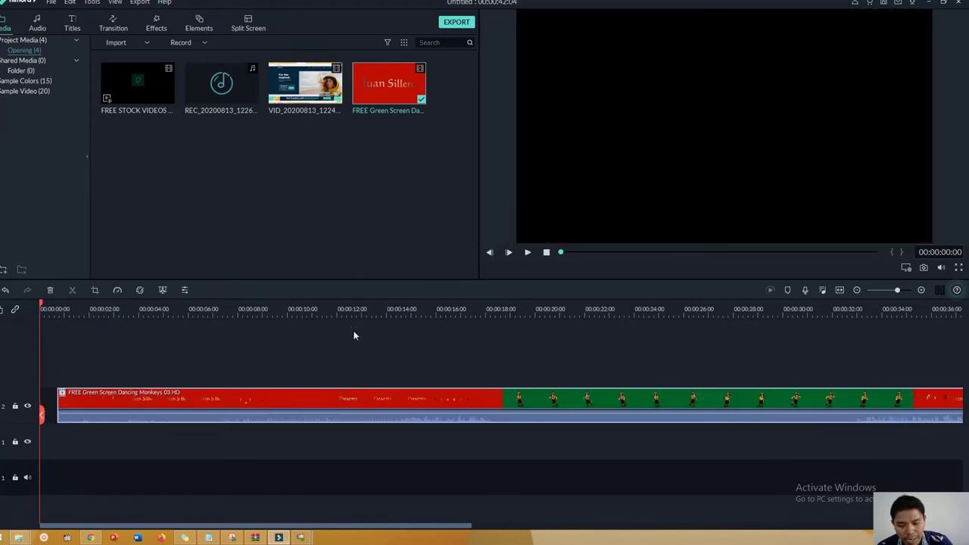
left_click(353, 311)
left_click_drag(354, 310, 338, 325)
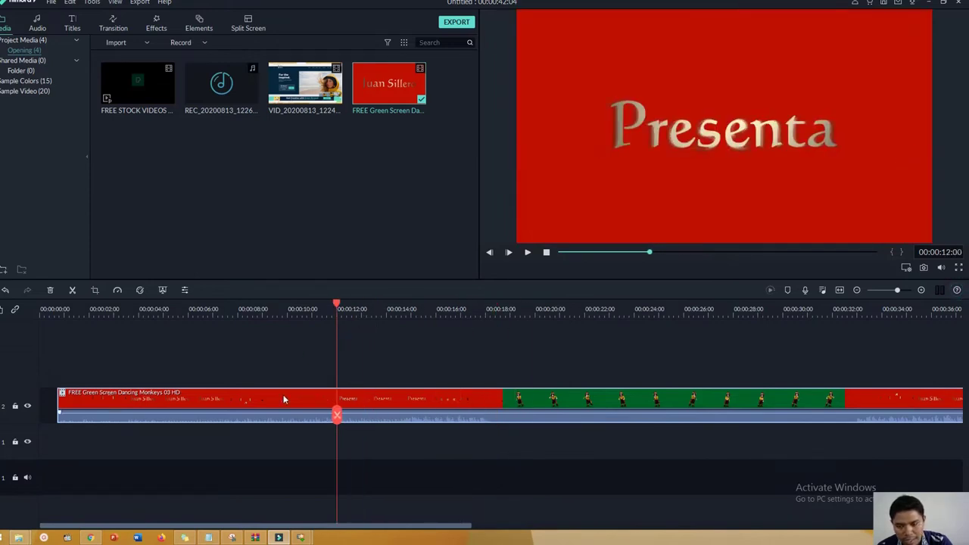
- Key out the red background of the Dancing Monkeys clip with Chroma Key, using offset 16 and tolerance 55
left_click(139, 294)
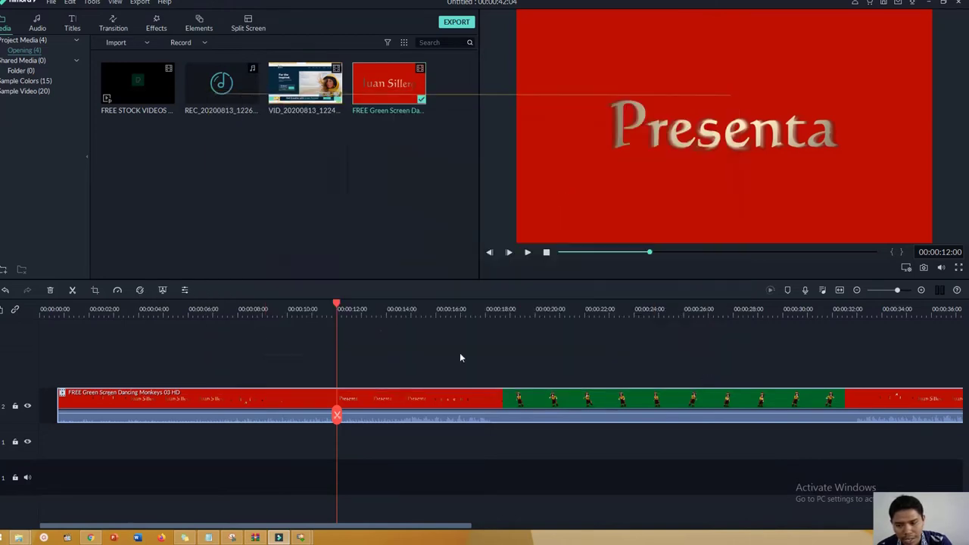
left_click(706, 377)
left_click(164, 288)
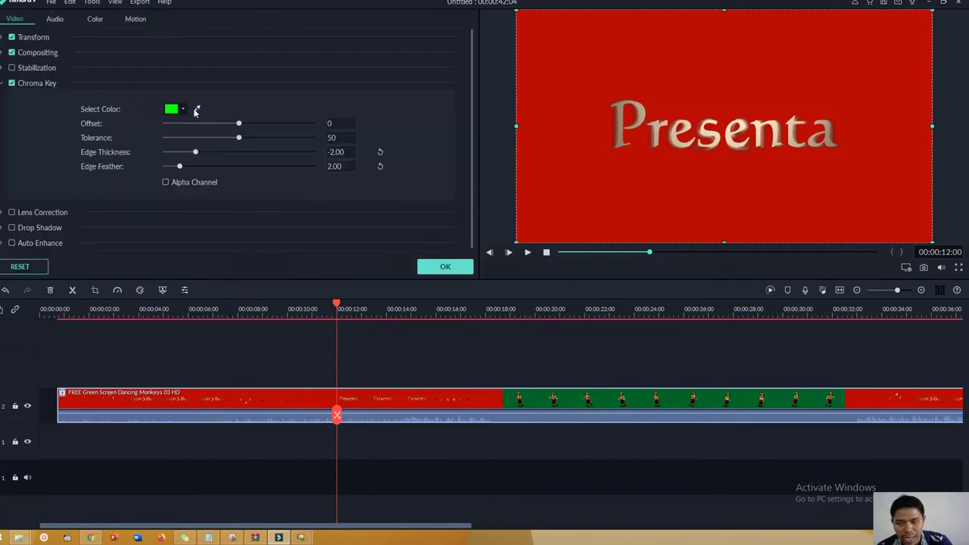
left_click(197, 110)
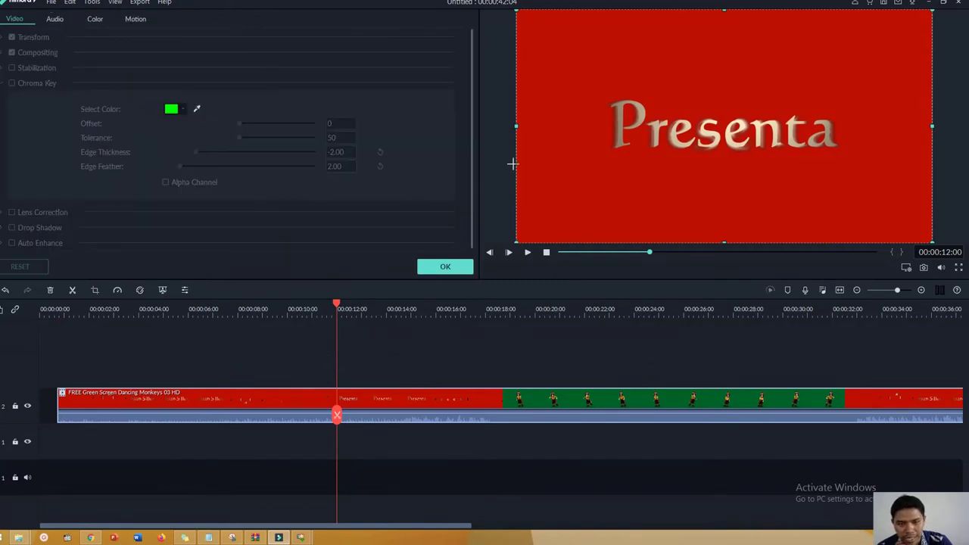
left_click(558, 169)
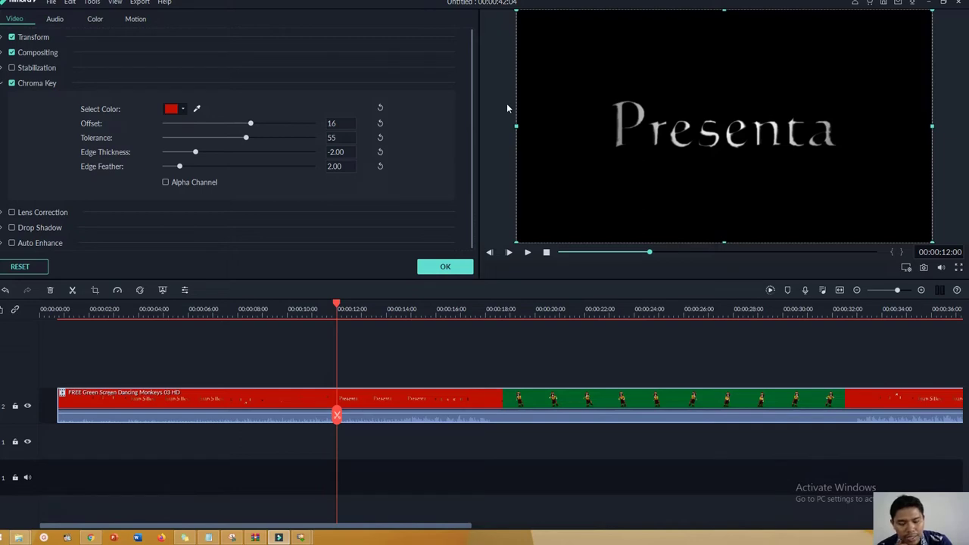
left_click(448, 266)
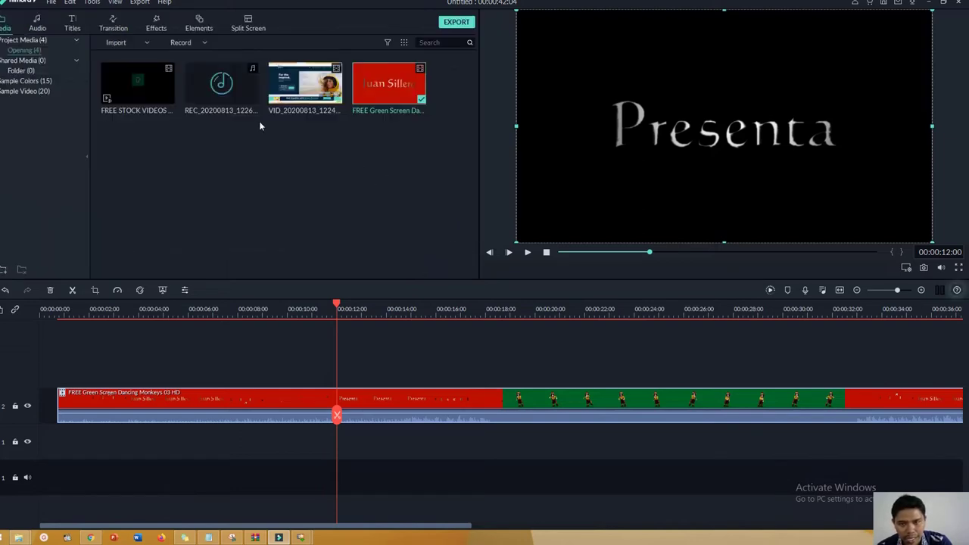
- Place the VID_20200813 screen recording on track 1 beneath the keyed clip and align both clips to the timeline start
left_click_drag(294, 112, 59, 453)
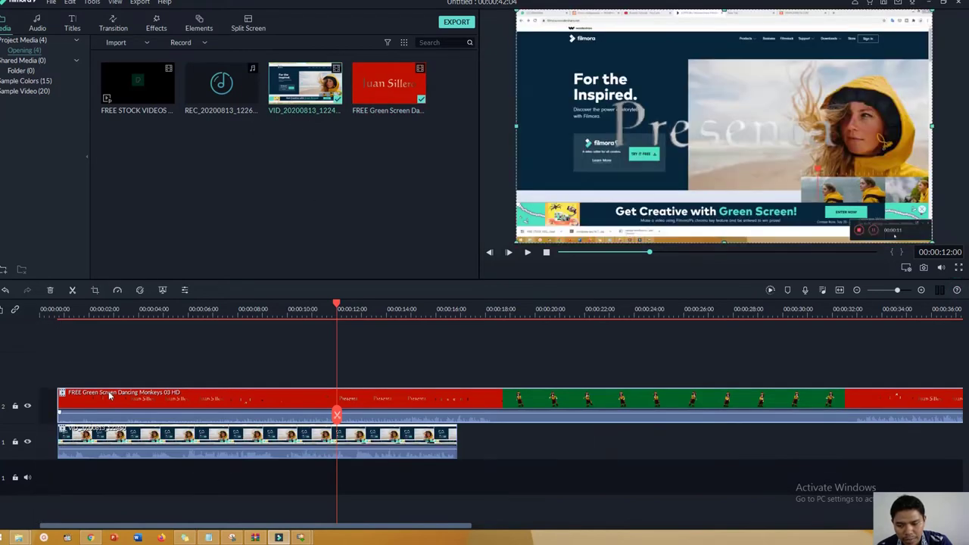
left_click_drag(136, 396, 113, 401)
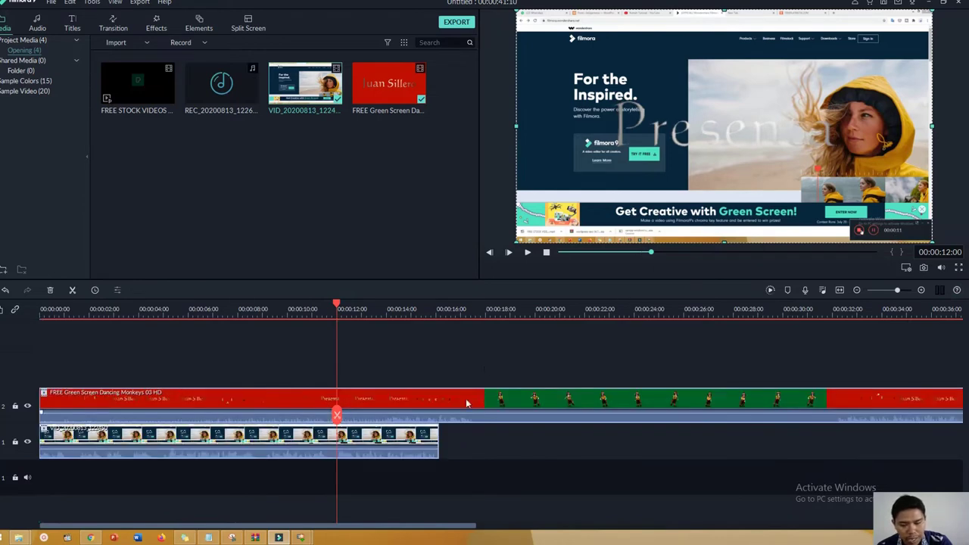
- At 00:00:19:18, change the Chroma Key color of the Dancing Monkeys clip to the green behind the monkey
left_click(424, 317)
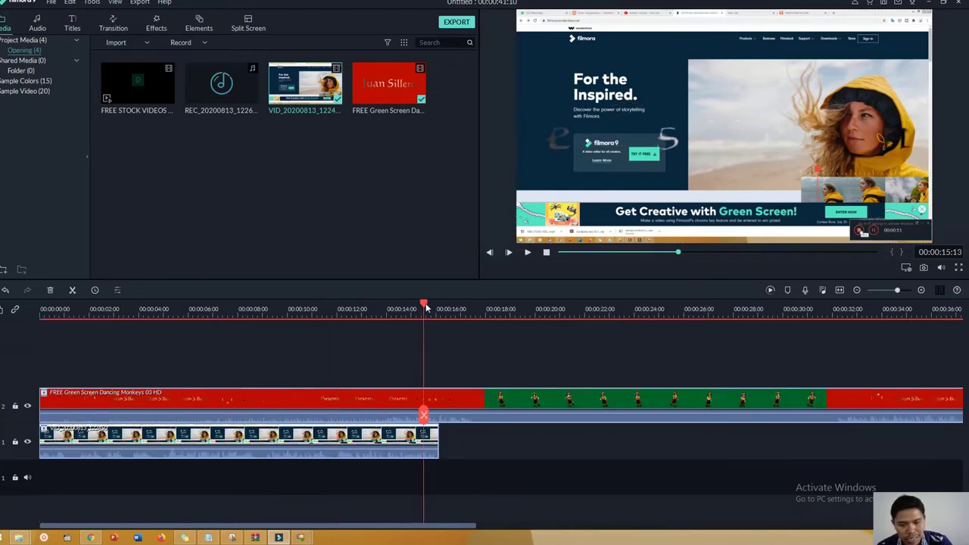
left_click_drag(426, 307, 527, 307)
left_click(562, 401)
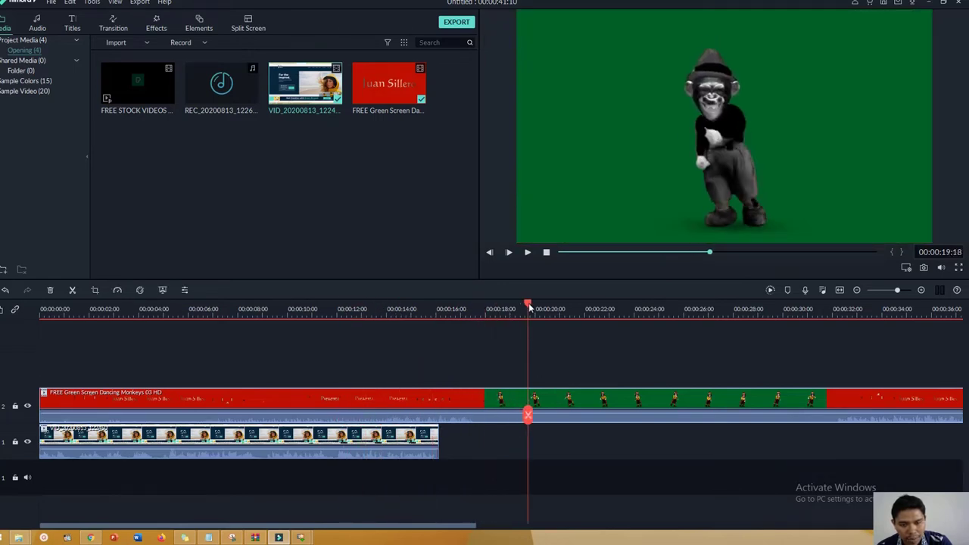
left_click(162, 291)
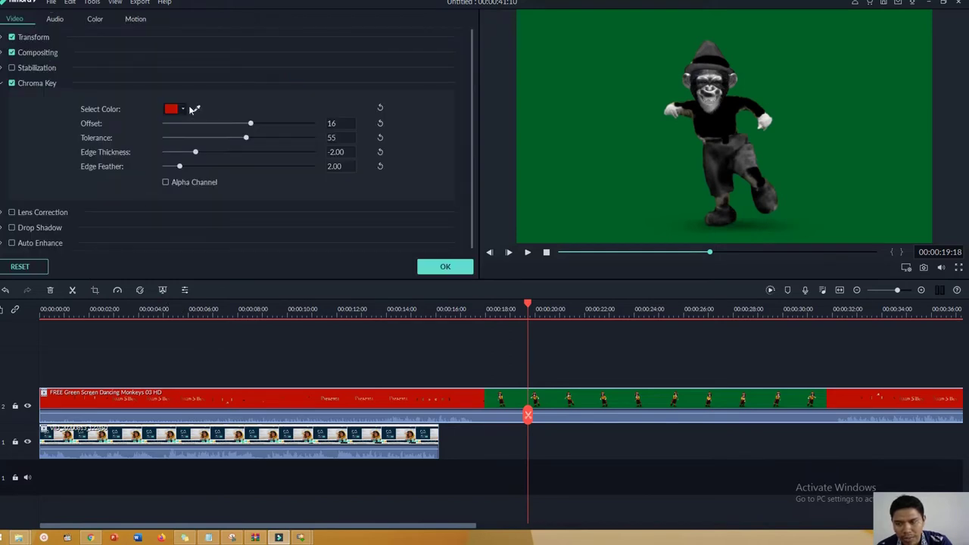
left_click(197, 109)
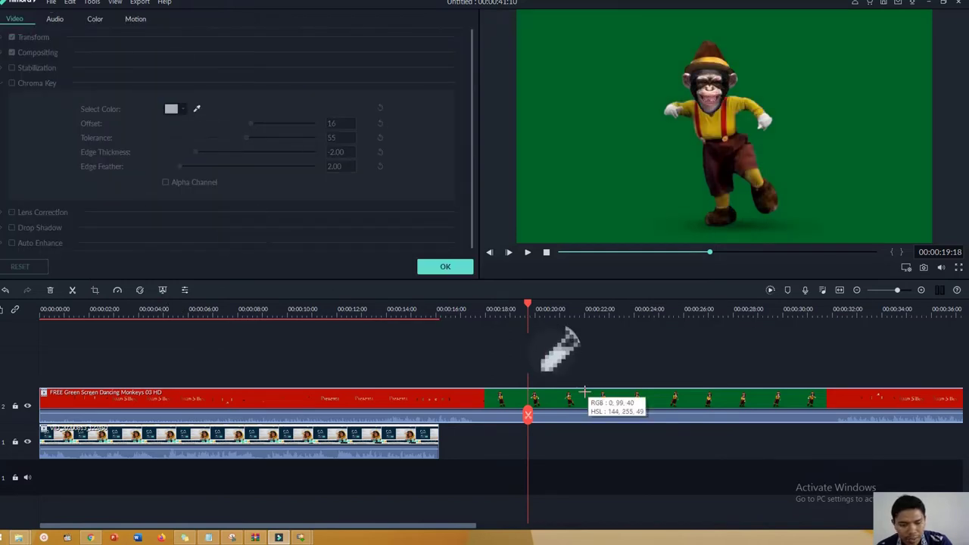
left_click(589, 183)
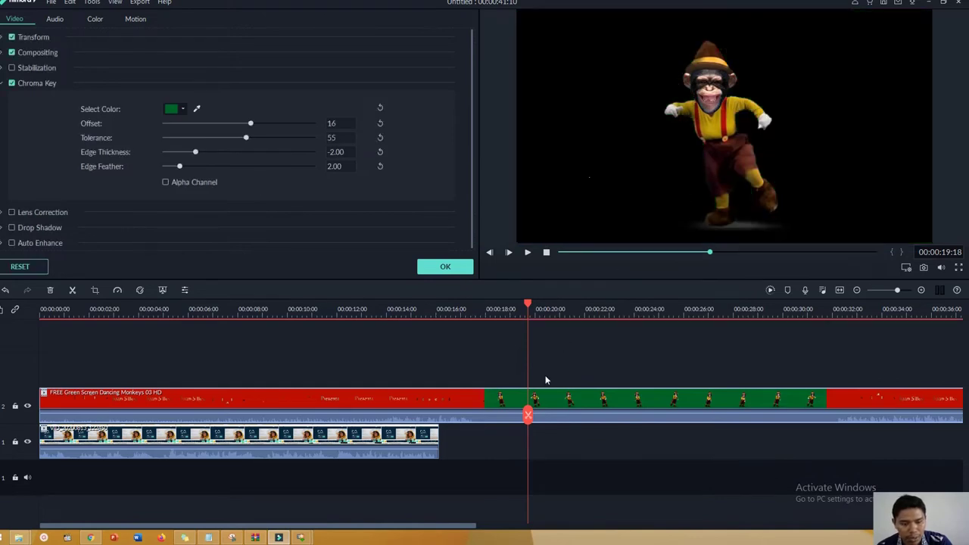
- Try the screen recording beneath the dancing monkey section, return it to the start of track 1, and collapse Chroma Key
left_click_drag(426, 435, 656, 439)
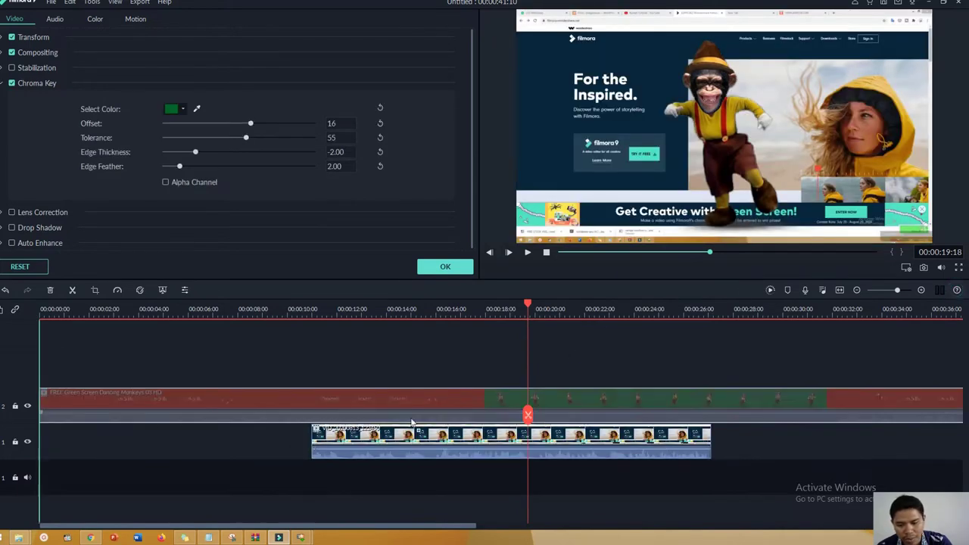
left_click_drag(398, 435, 118, 429)
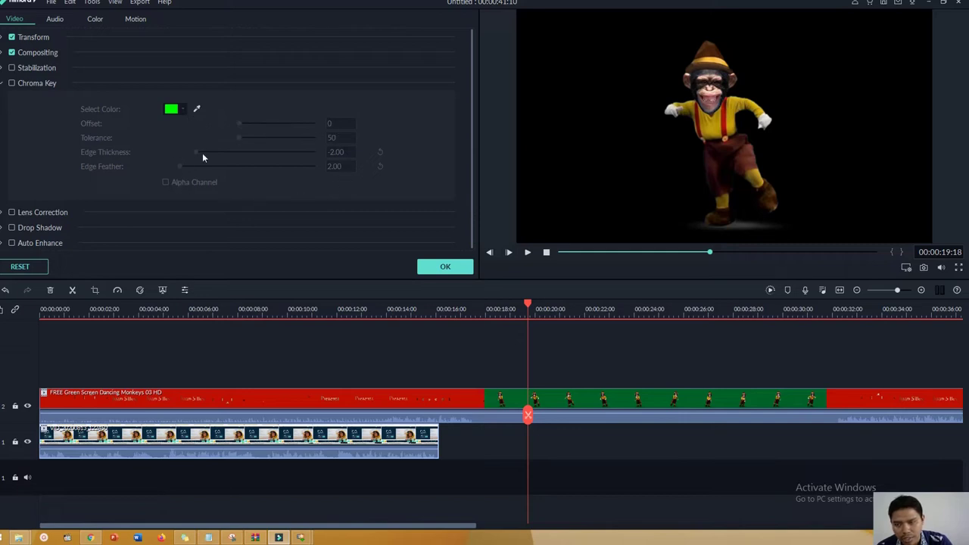
left_click(2, 85)
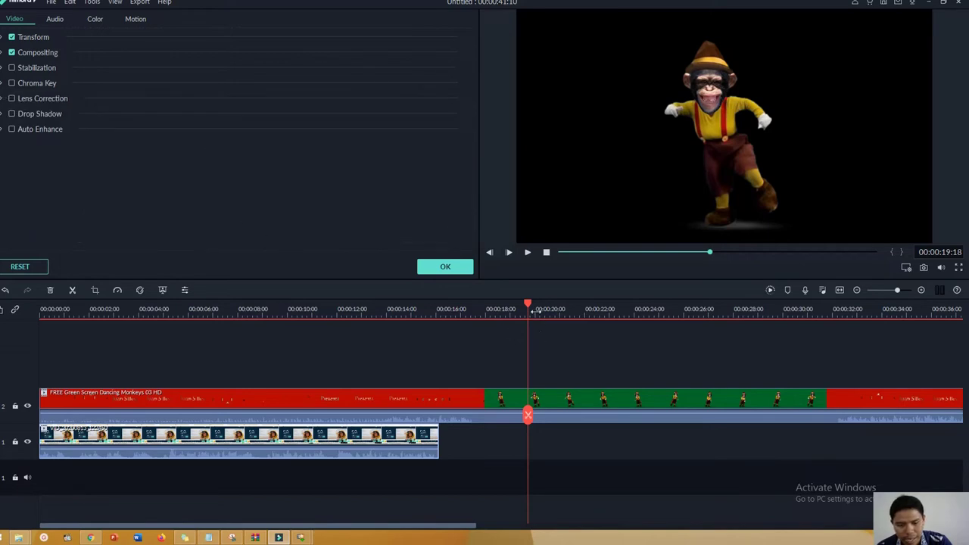
- Move the playhead back to 00:00:13:07 and delete the Dancing Monkeys clip from track 2
left_click_drag(530, 307, 368, 308)
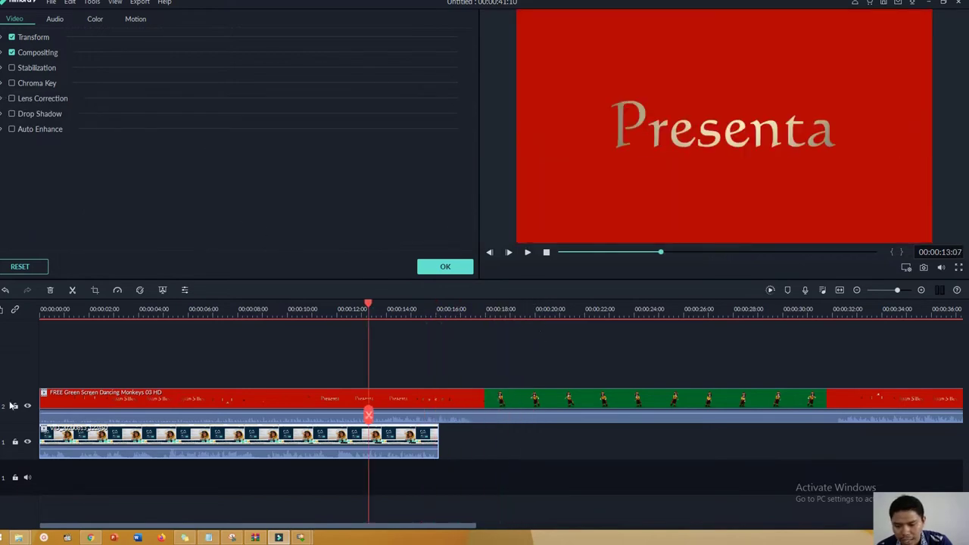
left_click(97, 407)
key("Delete")
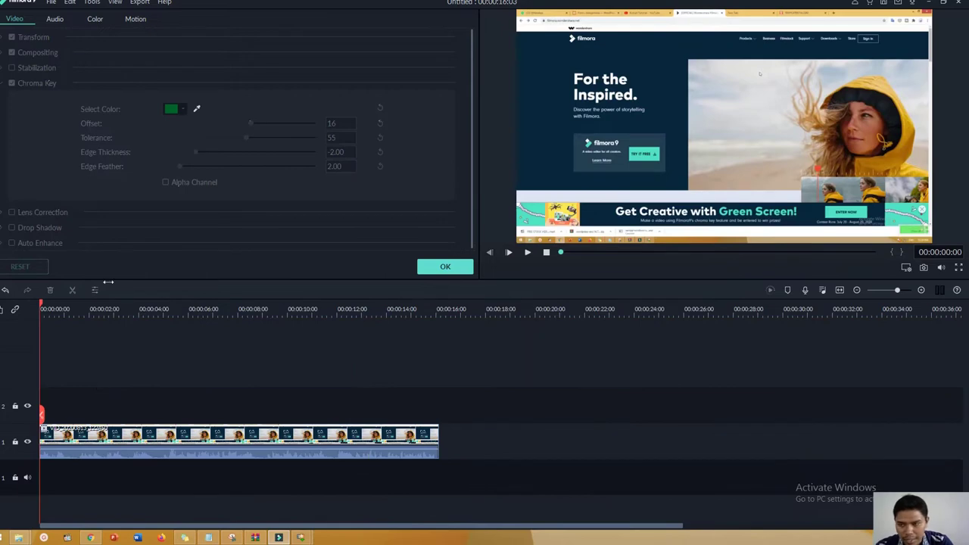
- Expand Transform for the screen recording clip and try rotating it by 26.07, returning Rotate to 0.00
left_click(159, 446)
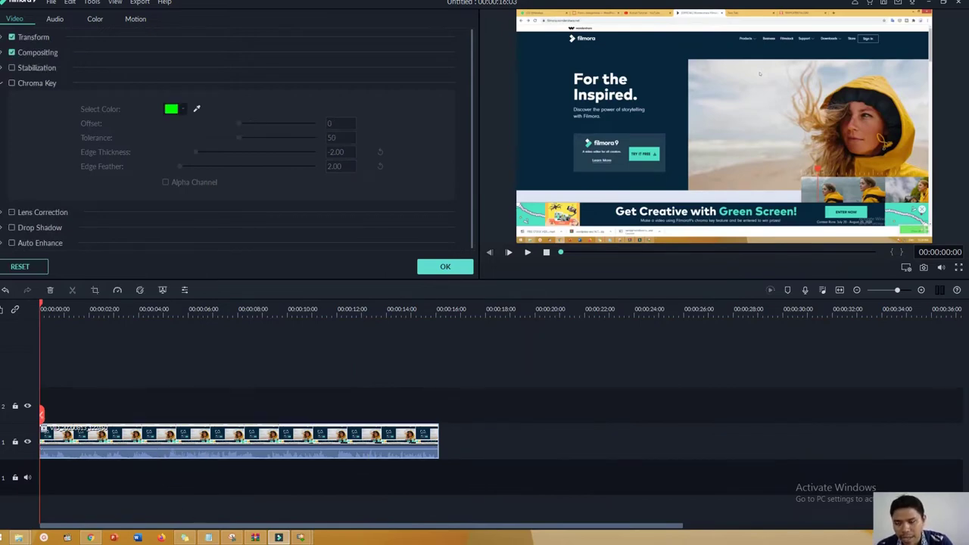
left_click(3, 38)
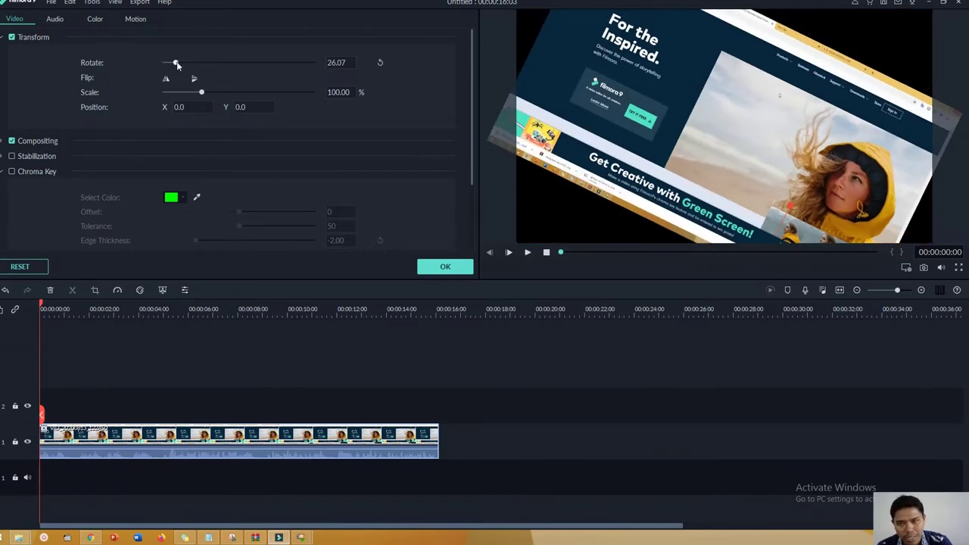
left_click_drag(176, 63, 165, 64)
- Try flipping the clip horizontally and vertically, restoring each flip, and try the Scale control, leaving it at 100.00%
left_click(166, 79)
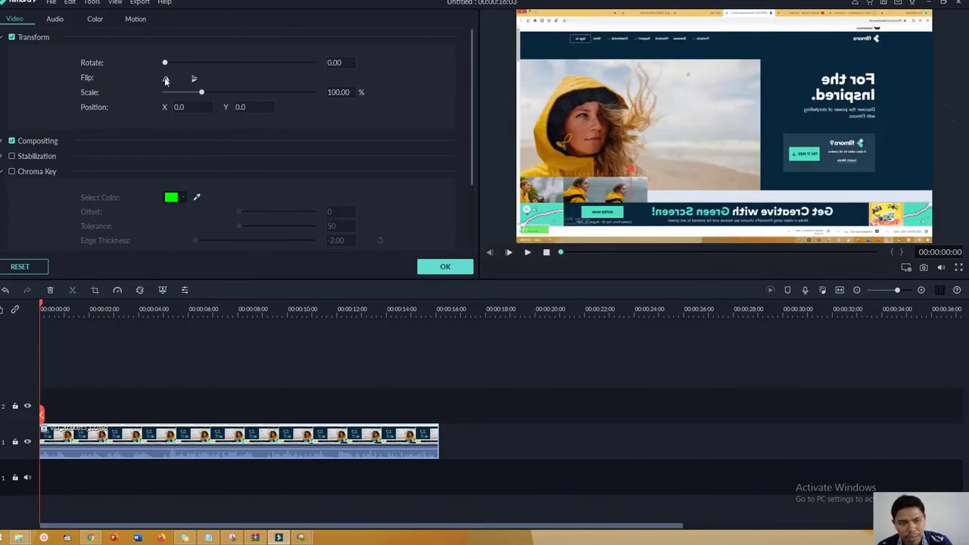
left_click(166, 79)
left_click(194, 78)
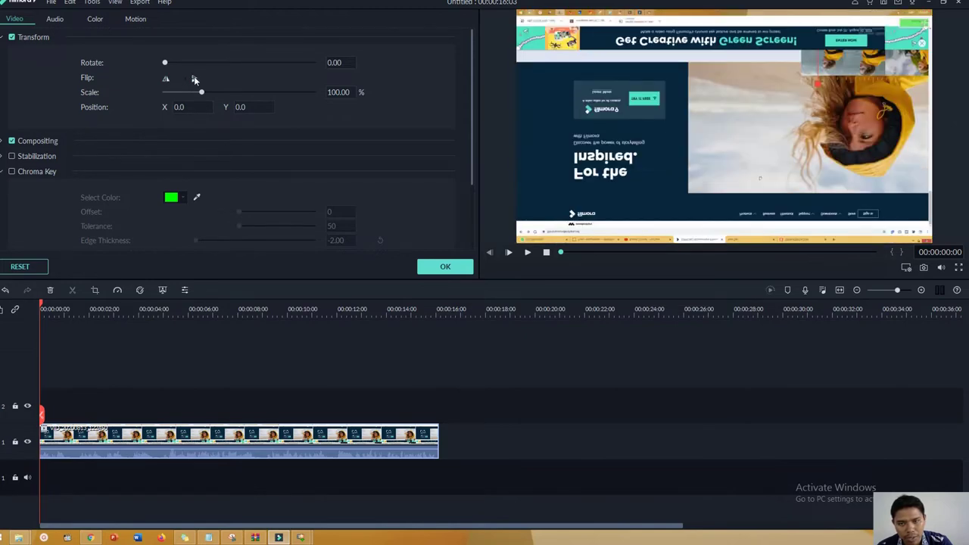
left_click(193, 78)
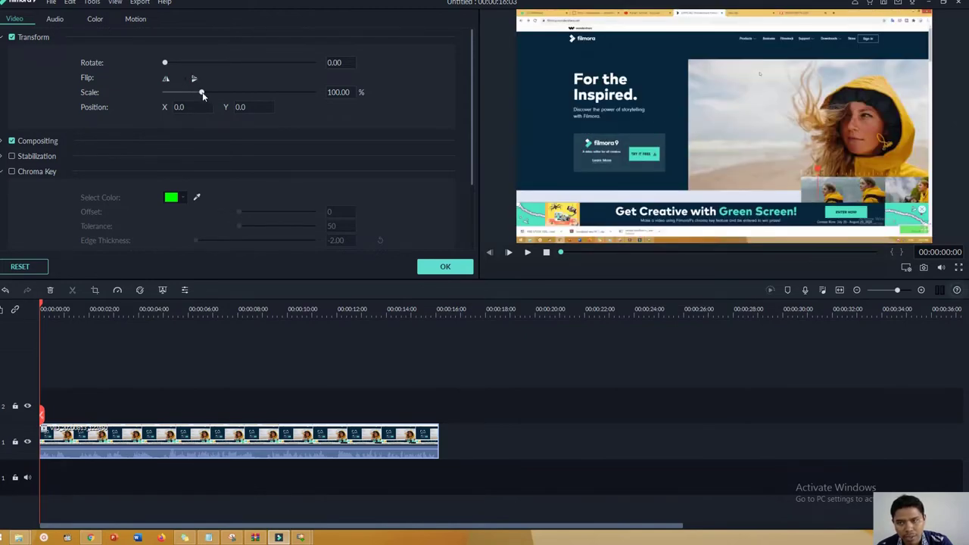
mouse_move(202, 92)
left_mouse_down()
mouse_move(193, 91)
mouse_move(202, 91)
left_mouse_up()
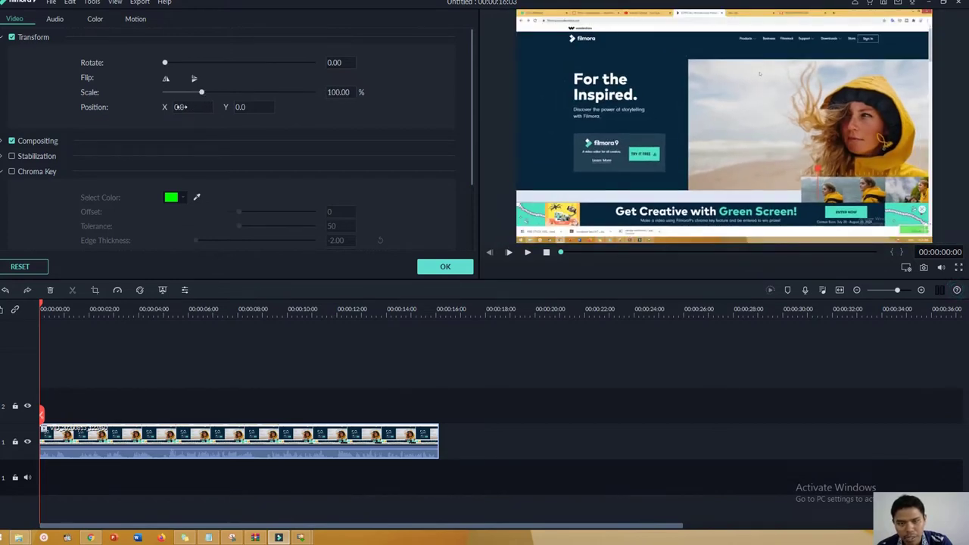
- Collapse Transform for the screen recording clip, expand Compositing and look through the Blending Mode options
left_click_drag(189, 107, 234, 107)
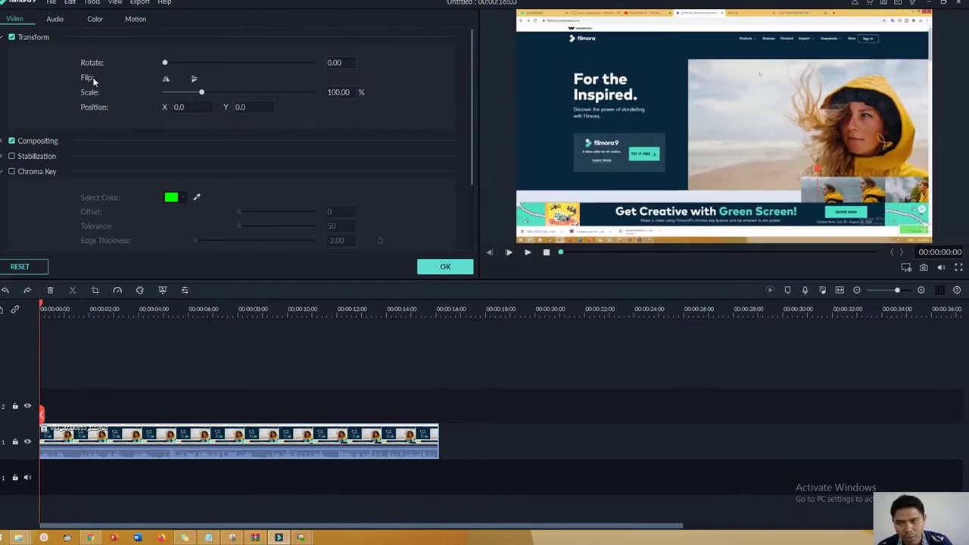
left_click(3, 38)
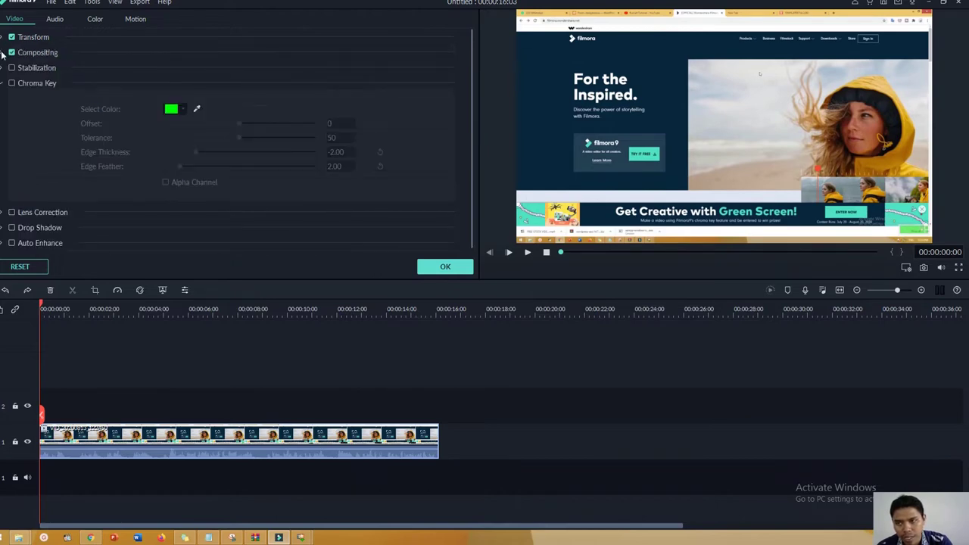
left_click(2, 53)
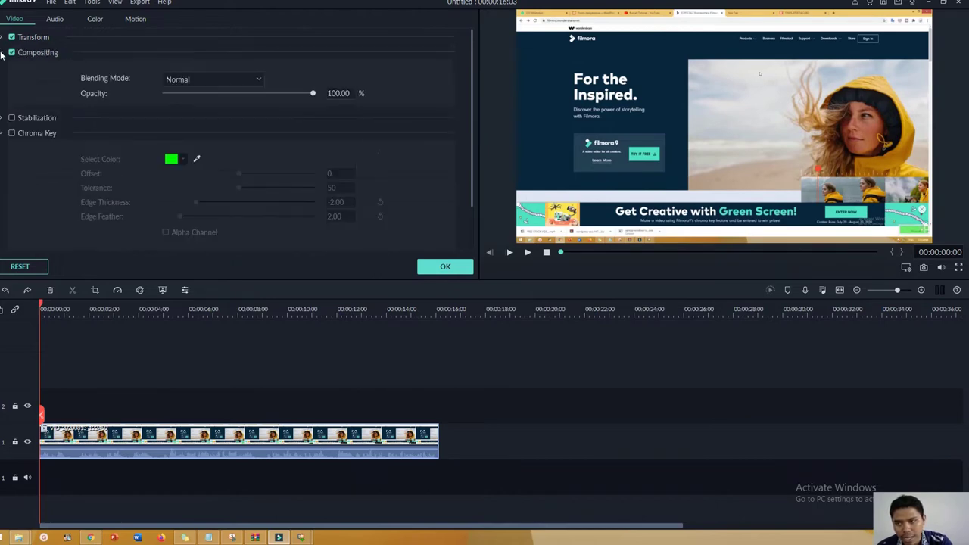
left_click(190, 78)
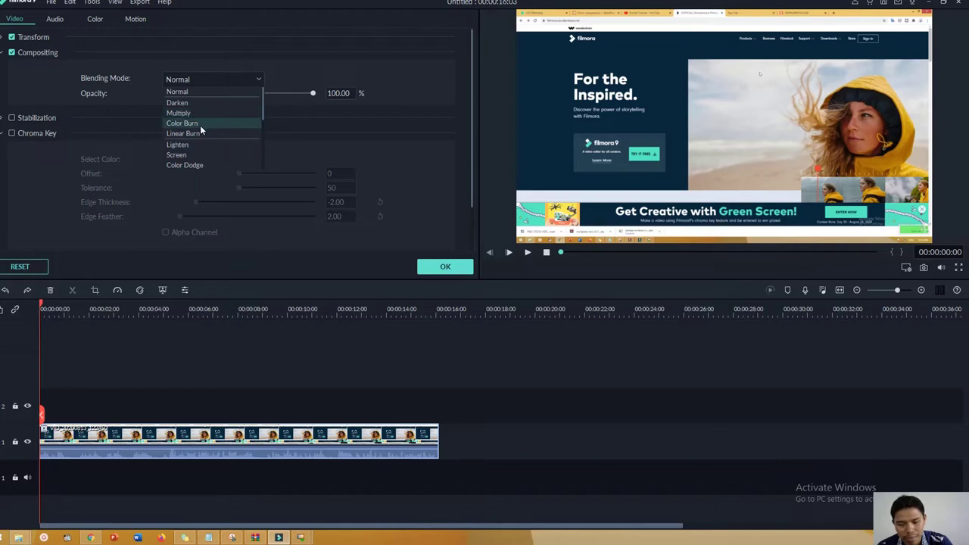
left_click(244, 369)
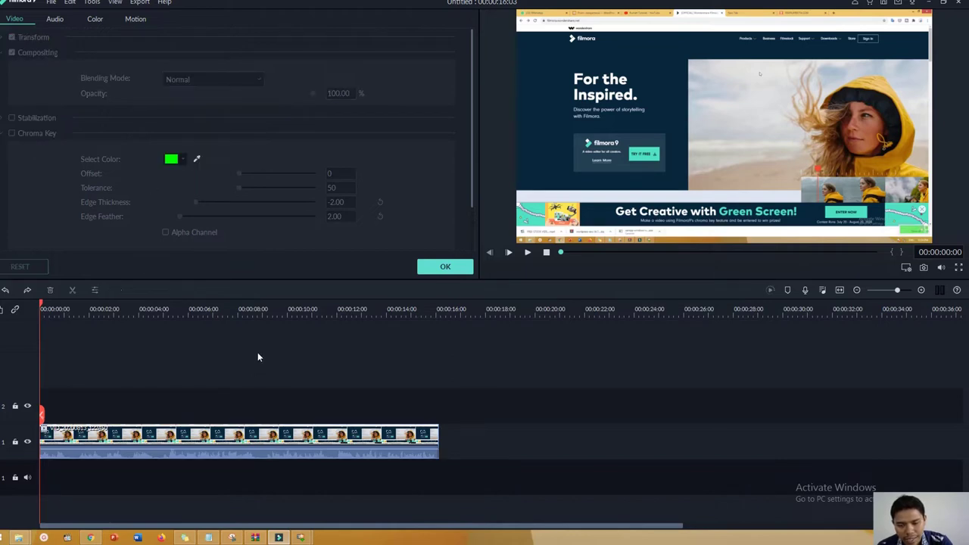
- Close the clip settings and place the Green Screen Dancing Monkeys clip at the start of track 2
left_click(441, 270)
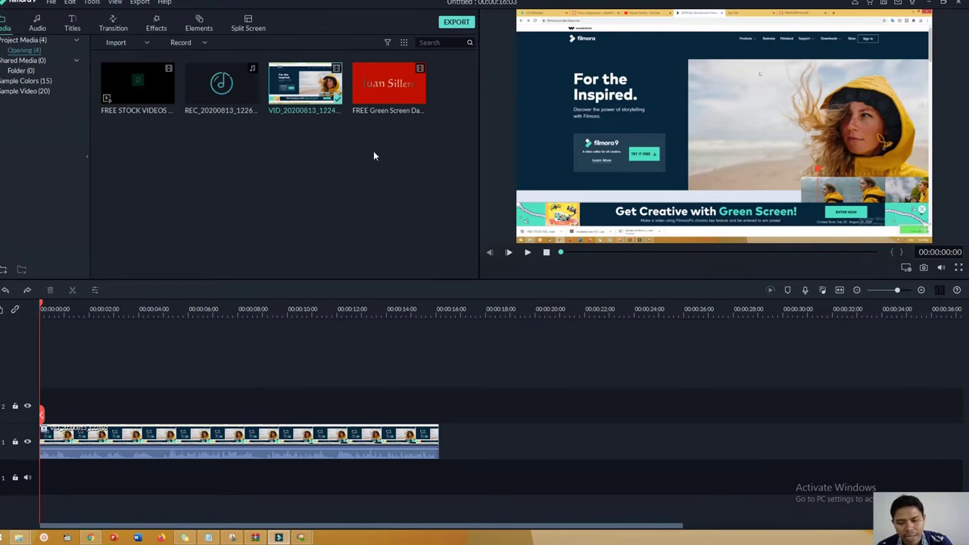
left_click_drag(388, 95, 21, 418)
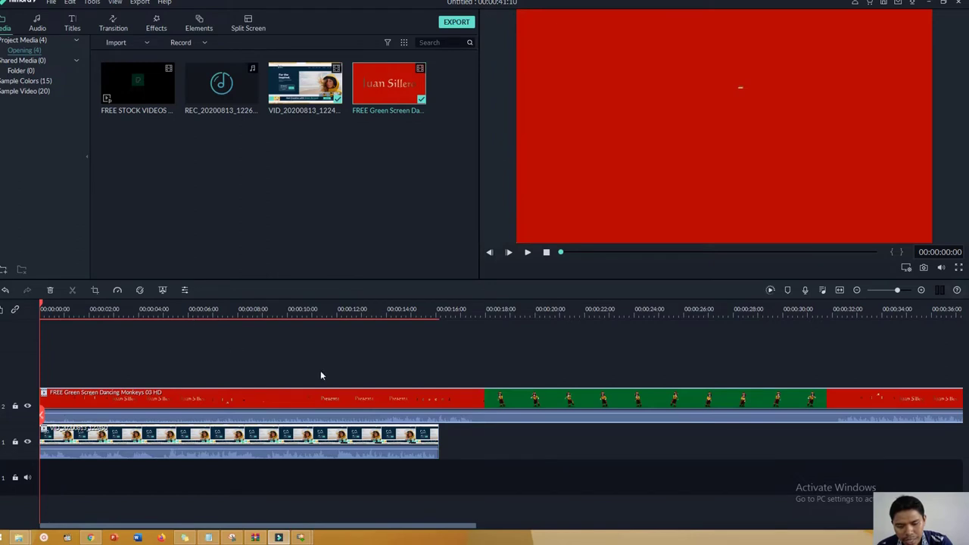
left_click(353, 451)
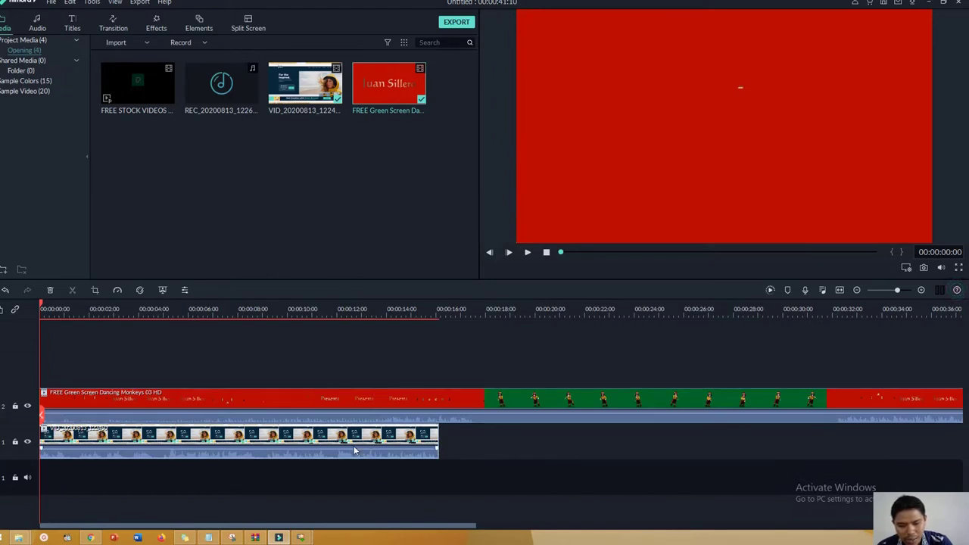
left_click_drag(333, 436, 488, 433)
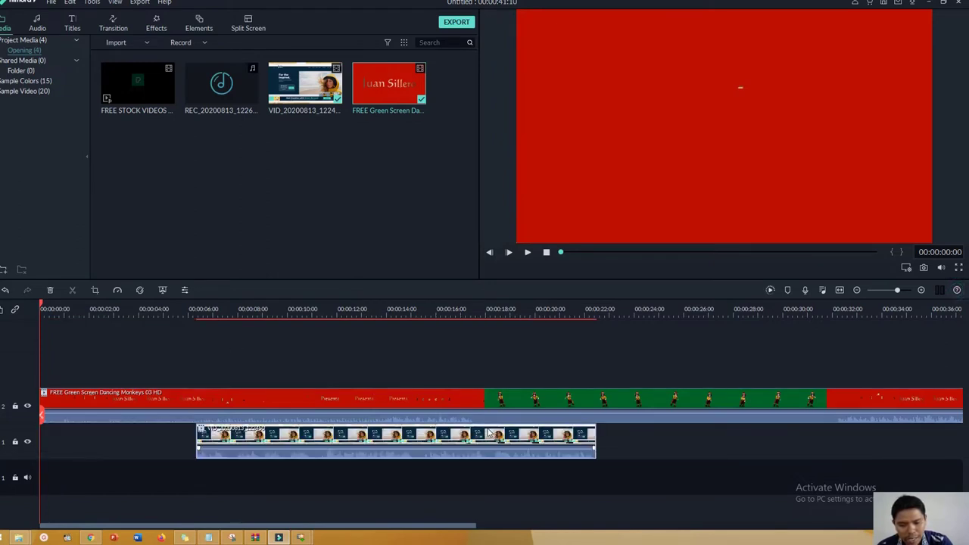
key("ctrl+z")
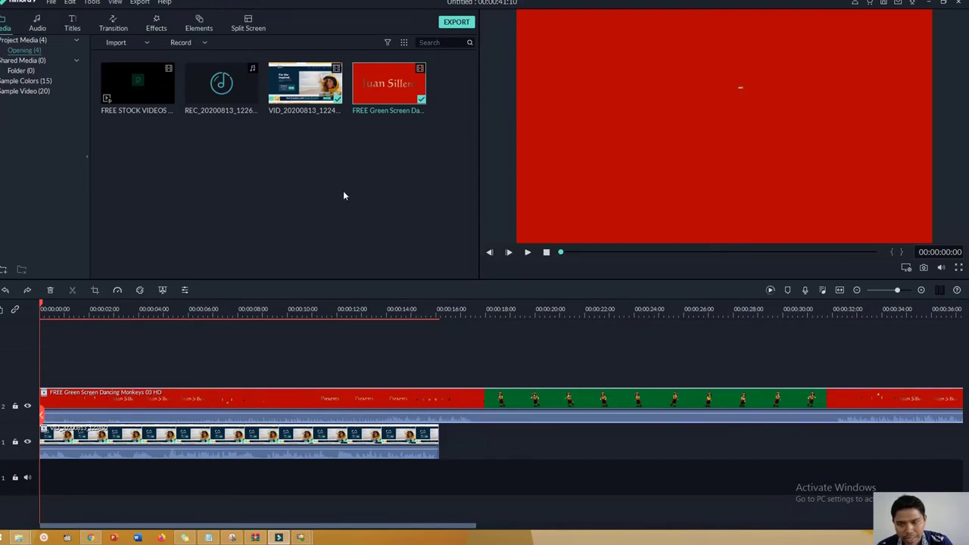
- Turn on Chroma Key for the Dancing Monkeys clip and set its Blending Mode to Multiply
left_click(162, 292)
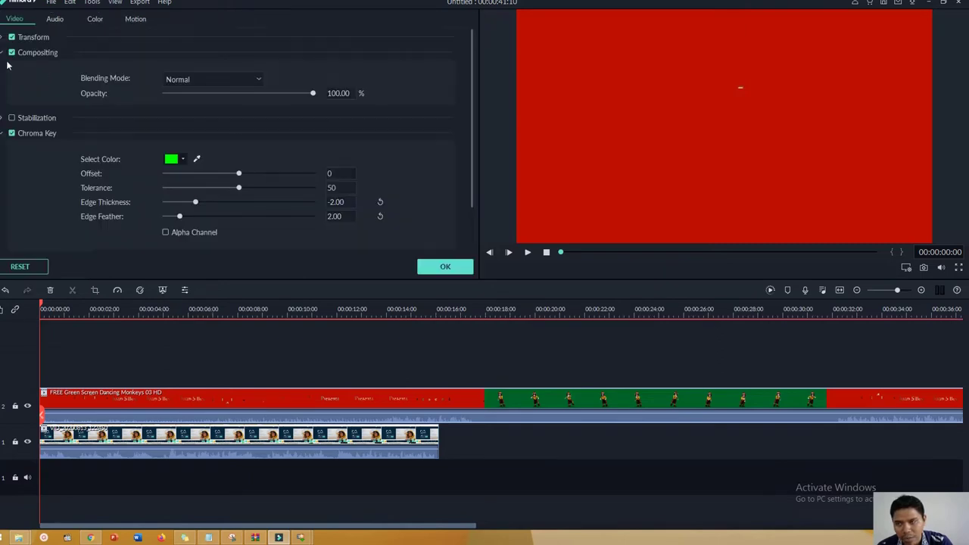
left_click(238, 85)
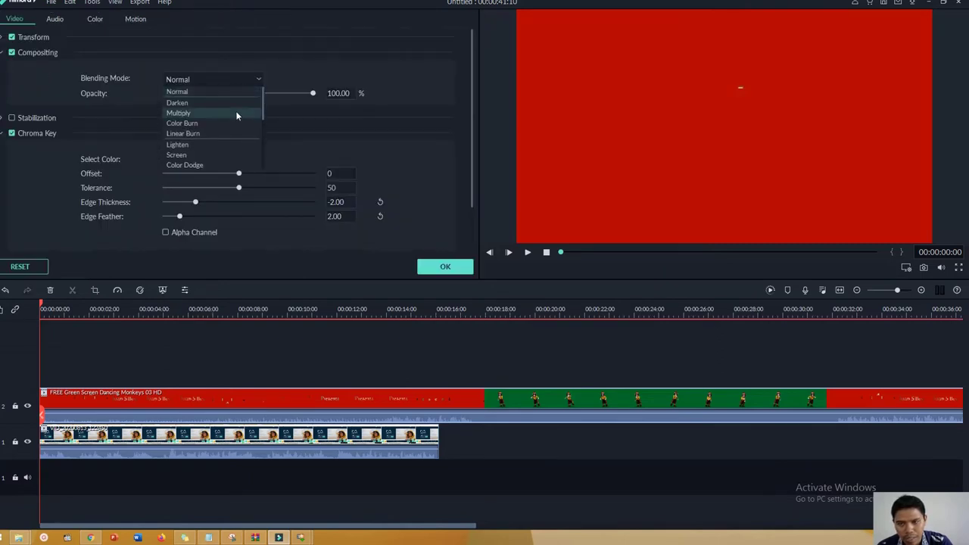
left_click(236, 113)
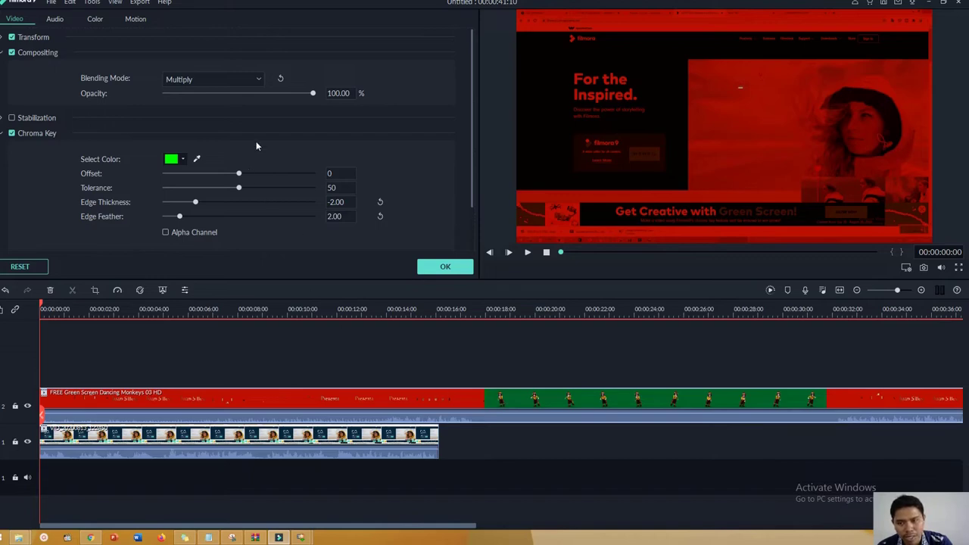
- Try the Dancing Monkeys clip at 0.00% Opacity, move the playhead to 00:00:06:06 and set Opacity to 51.72%
left_click_drag(308, 94, 144, 105)
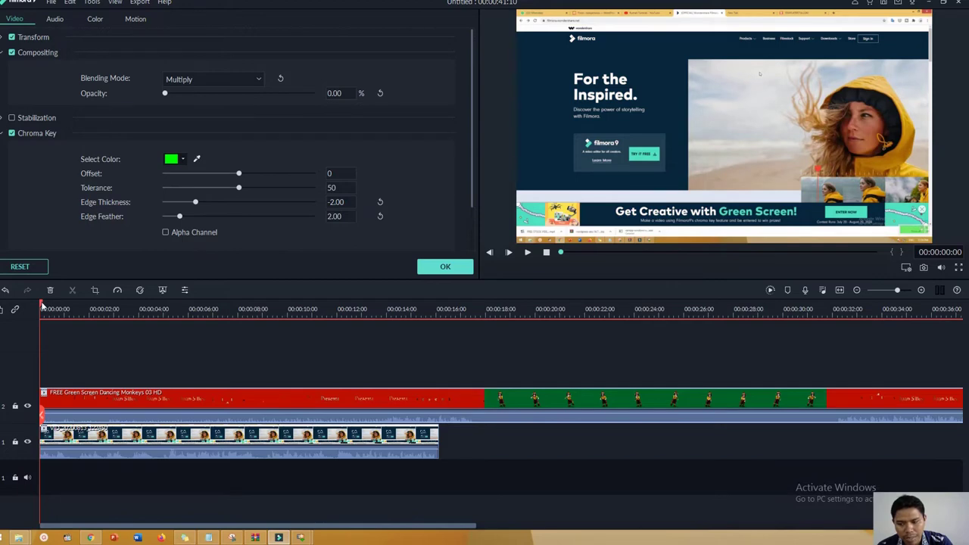
left_click(107, 316)
left_click_drag(107, 316, 194, 318)
left_click_drag(165, 93, 242, 93)
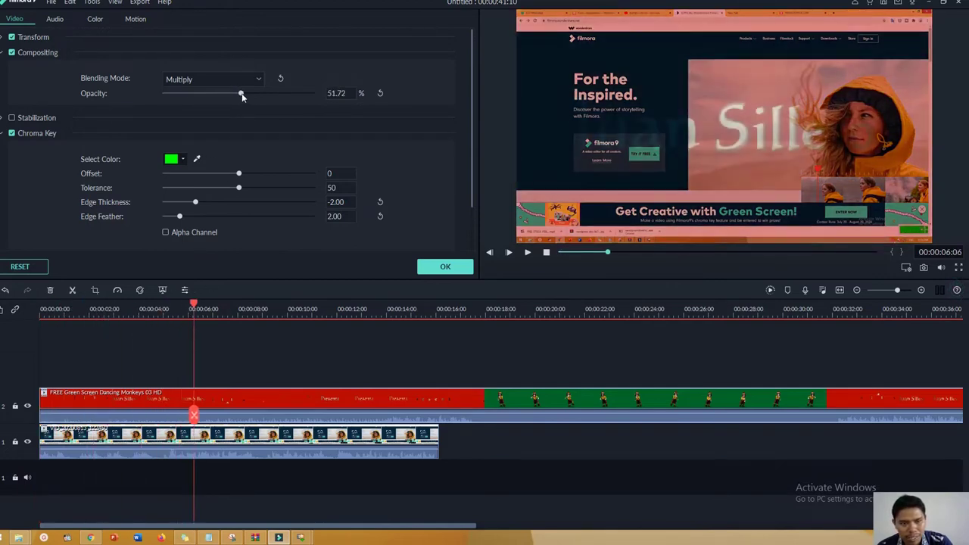
- Move the playhead to 00:00:20:21 and shift the screen recording on track 1 to start with the green-screen monkey section
left_click_drag(194, 306, 547, 309)
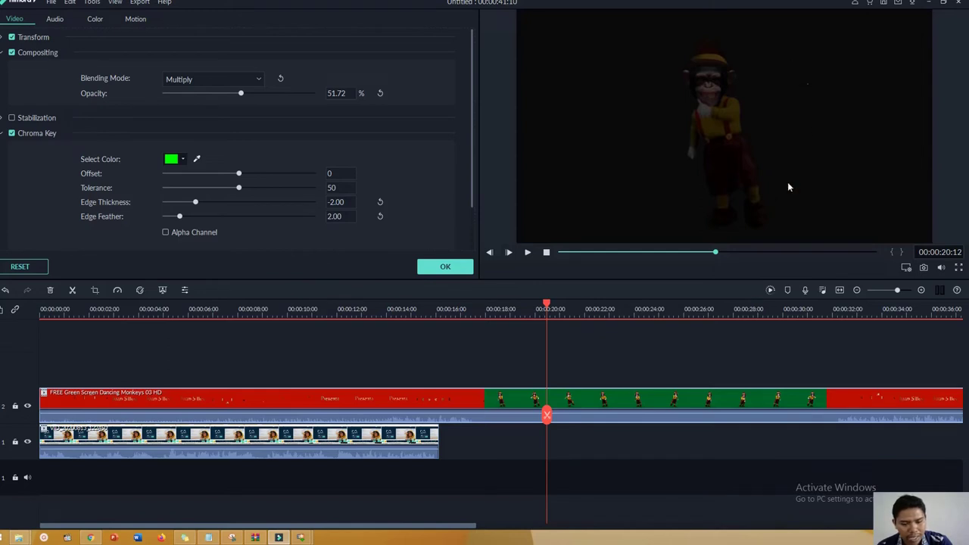
mouse_move(551, 306)
left_mouse_down()
mouse_move(573, 307)
mouse_move(557, 307)
left_mouse_up()
left_click(435, 429)
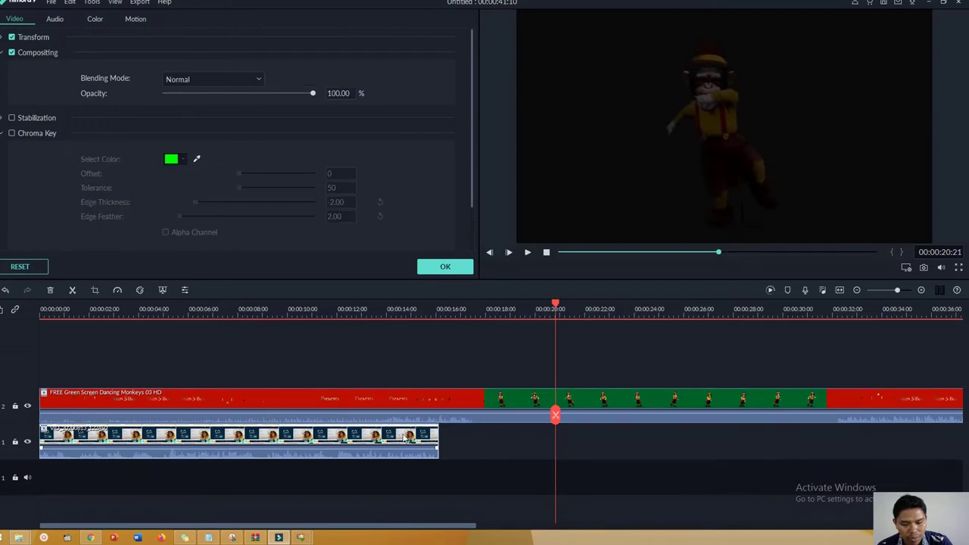
left_click_drag(378, 440, 712, 432)
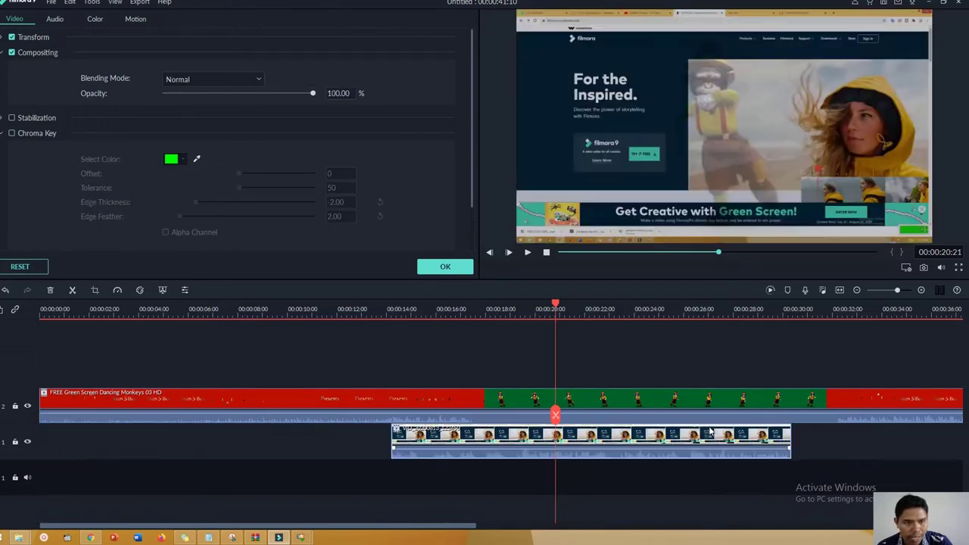
left_click_drag(650, 431, 726, 430)
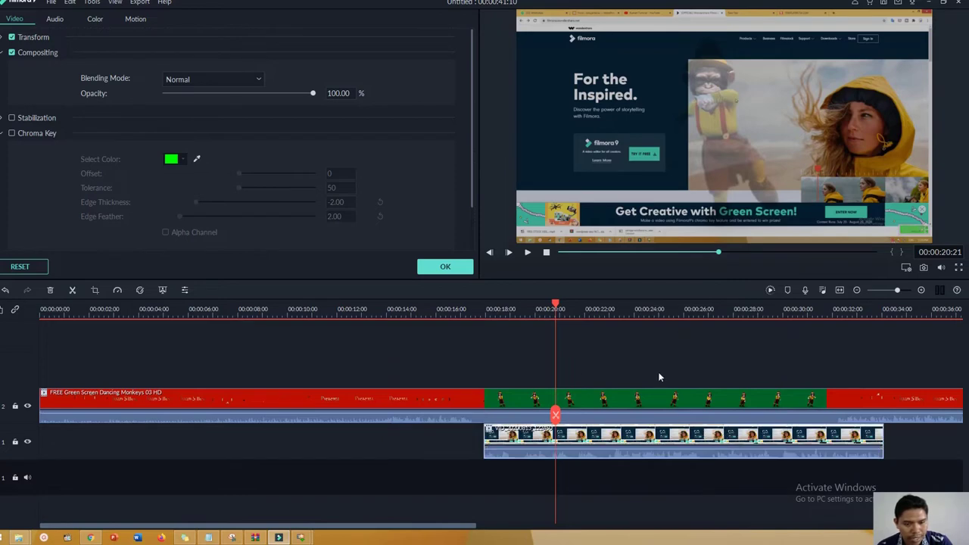
- Preview the blended clips at 00:00:19:12 and 00:00:21:06, trying the screen recording's Opacity control and leaving it at 100.00%
left_click_drag(557, 308, 522, 311)
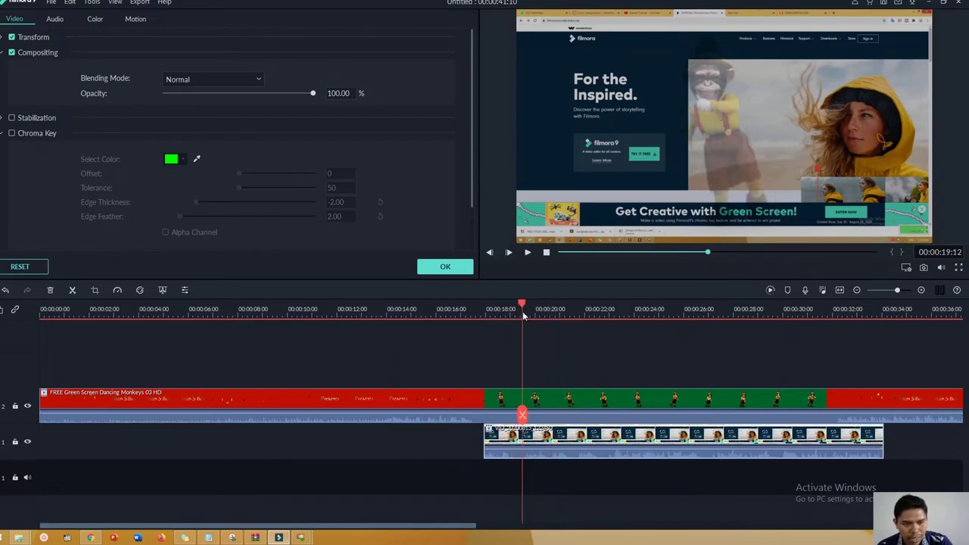
left_click_drag(313, 93, 341, 102)
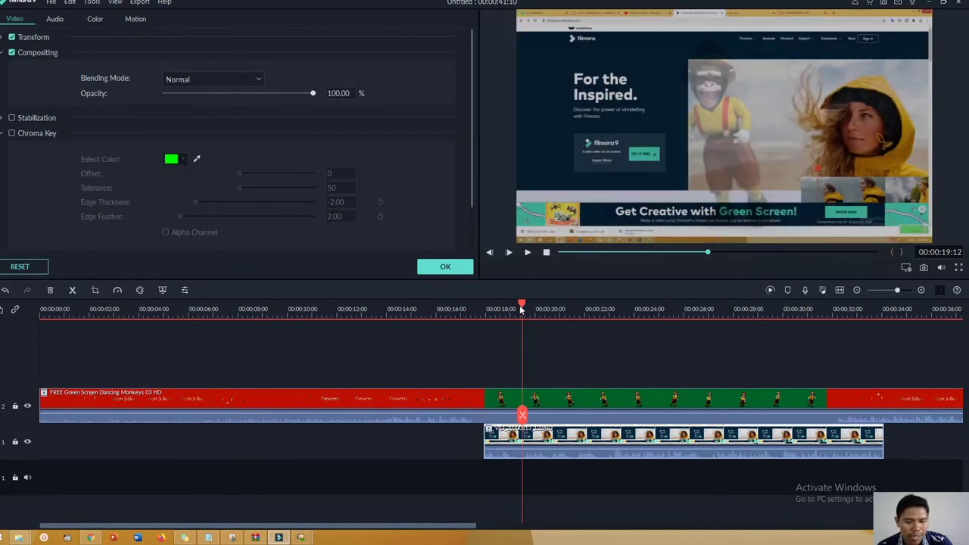
left_click_drag(522, 303, 568, 306)
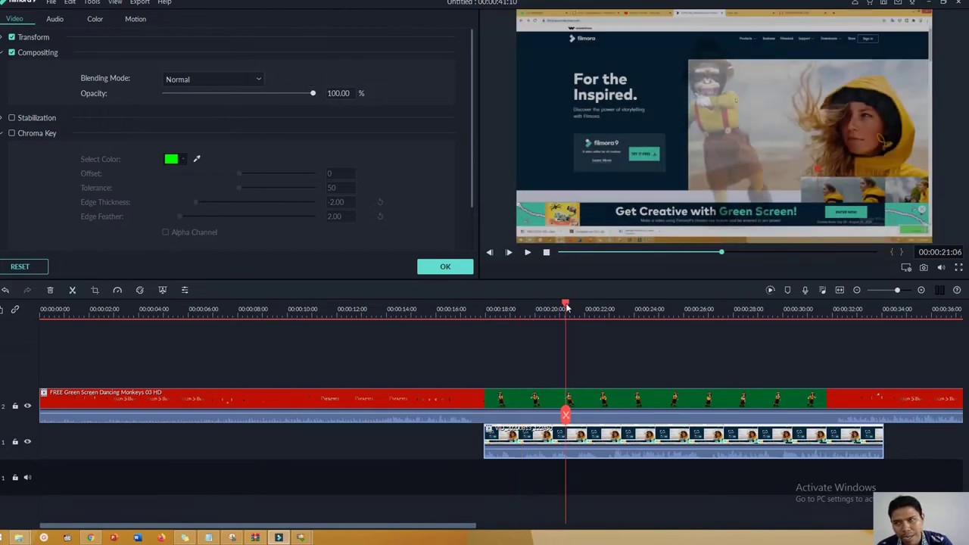
- Compare the Compositing settings of both clips, check the screen recording's Blending Mode options, and collapse Compositing
left_click(615, 412)
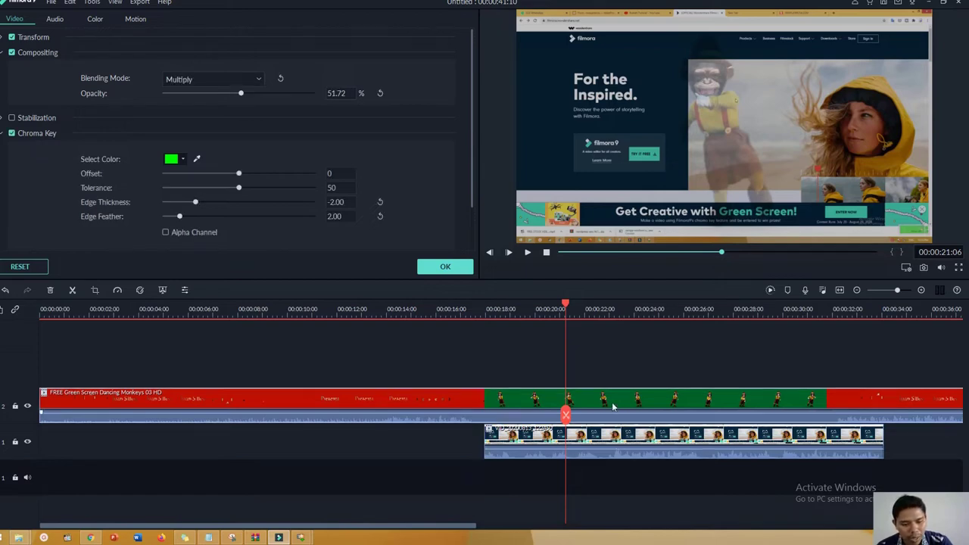
left_click(622, 436)
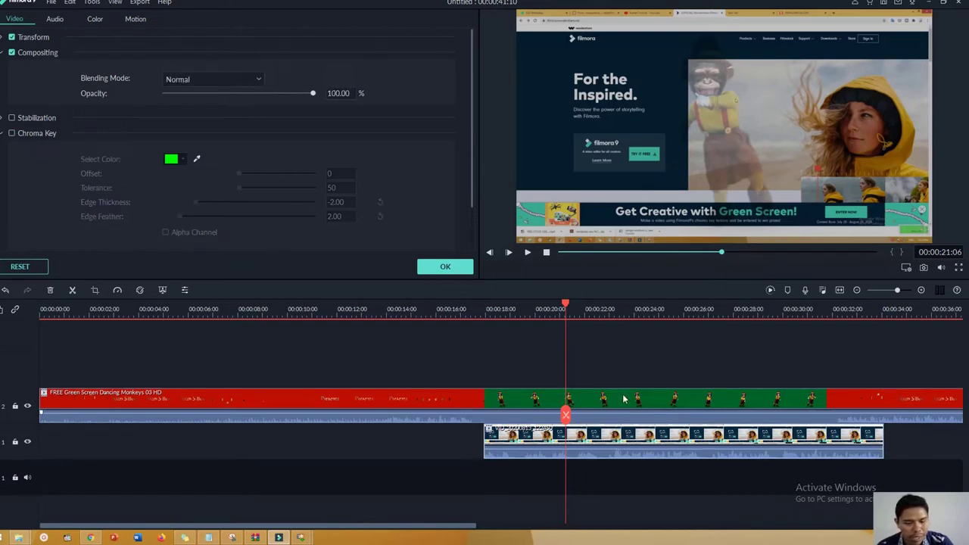
left_click(217, 77)
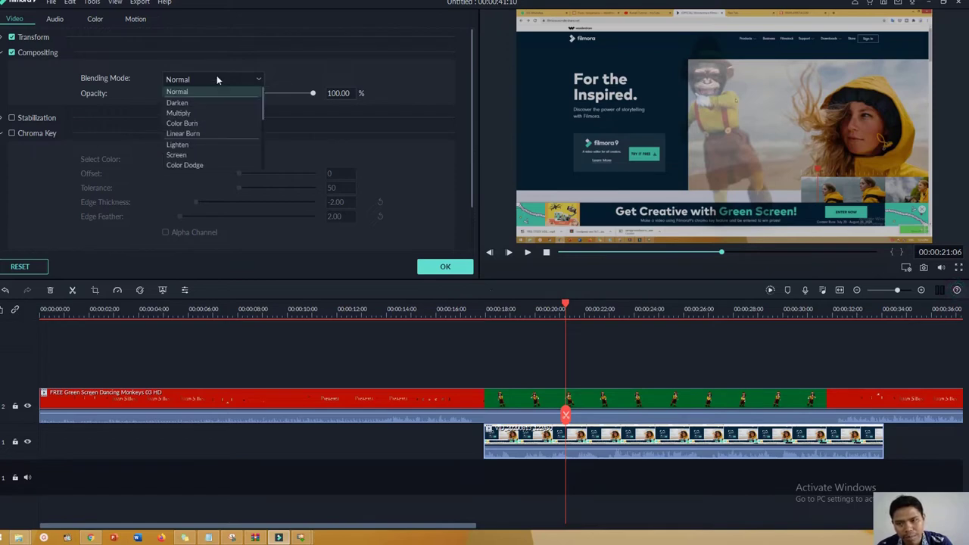
left_click(289, 68)
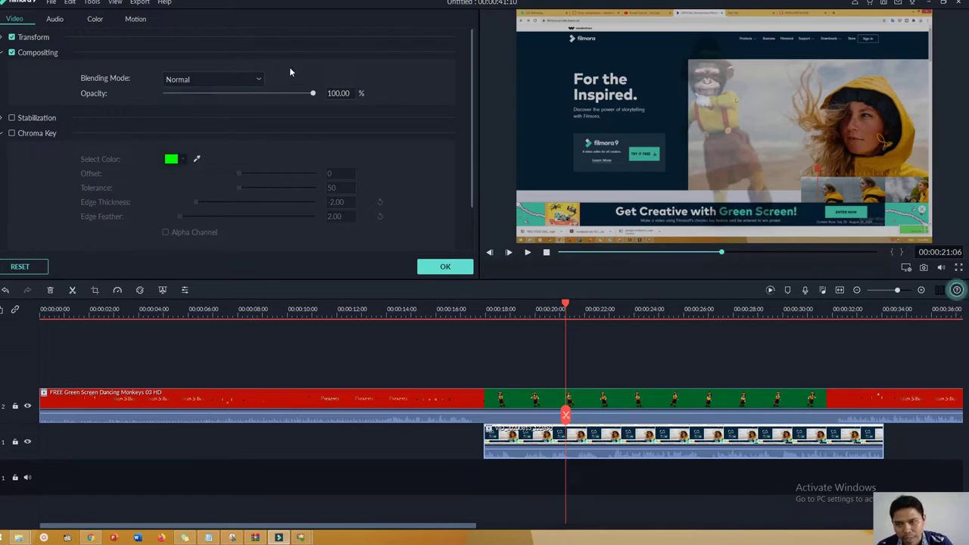
left_click(4, 53)
left_click(12, 84)
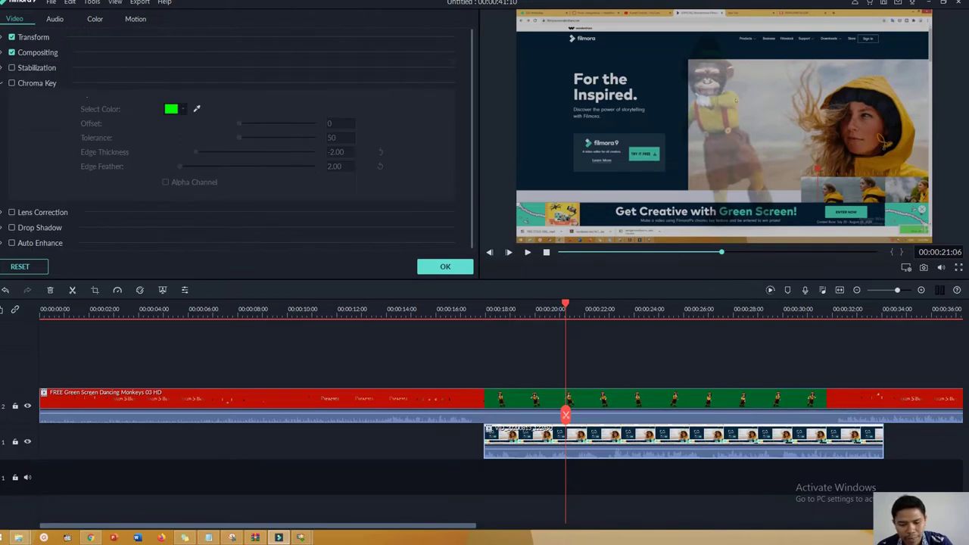
- Delete the green-screen dancing monkeys clip from track 2 of the timeline
left_click(498, 406)
key("Delete")
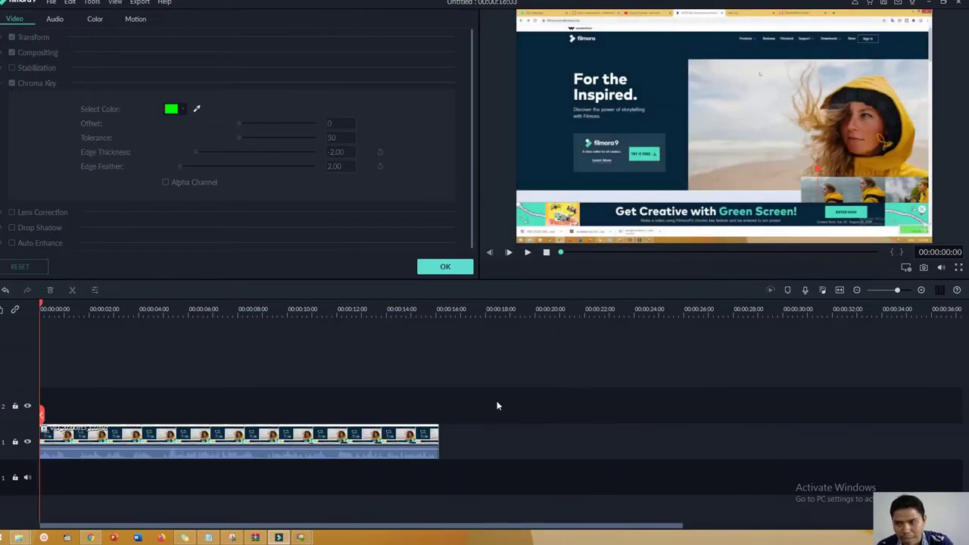
- Enable Stabilization on the remaining video clip, and undo and redo it to compare the picture
left_click(337, 439)
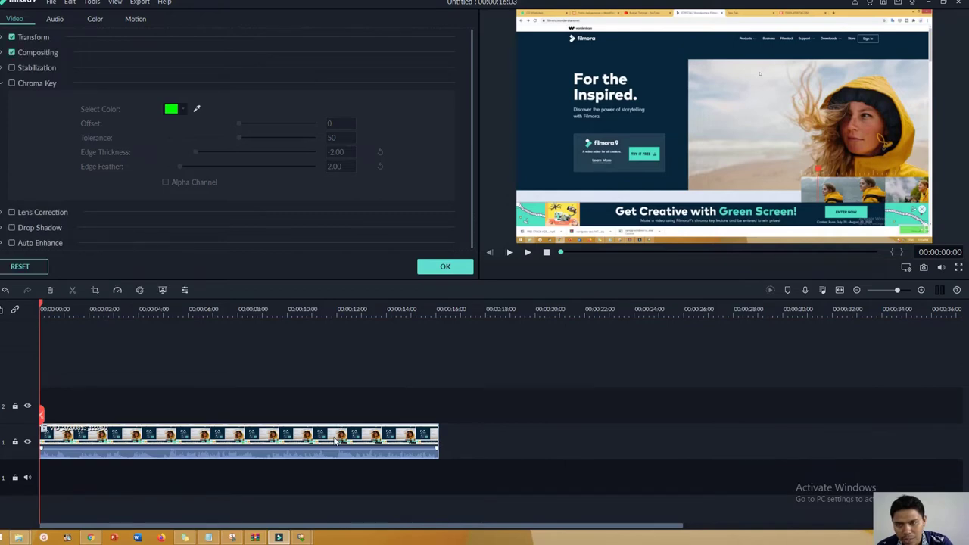
left_click(4, 69)
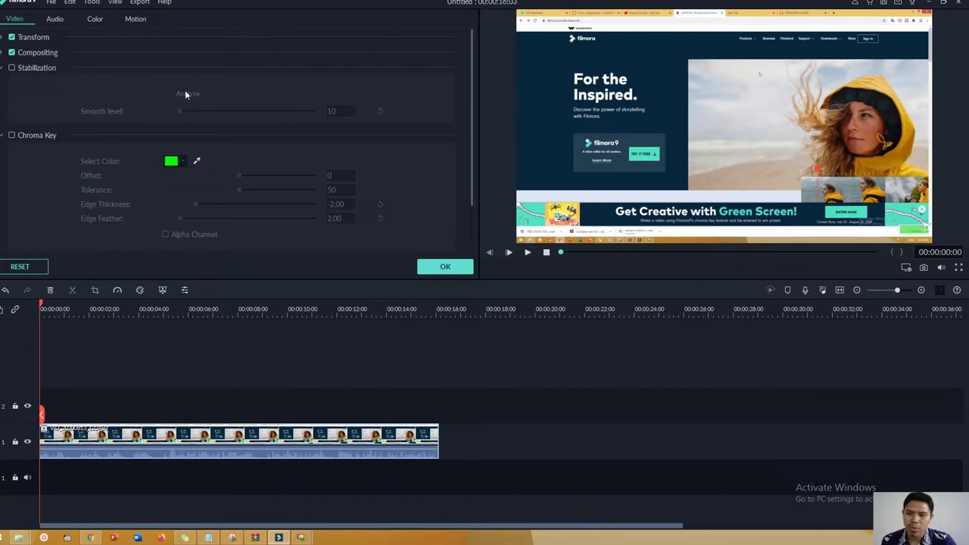
left_click(12, 68)
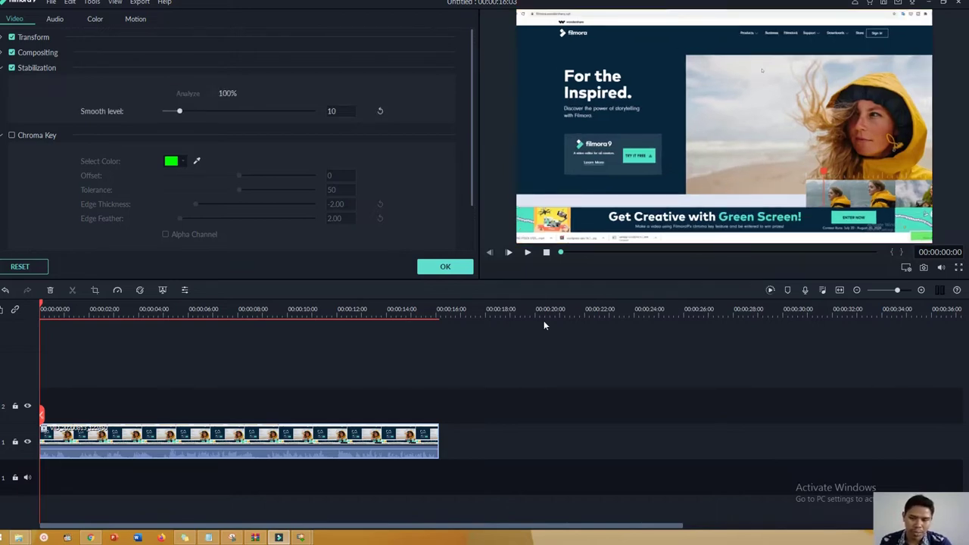
left_click(6, 291)
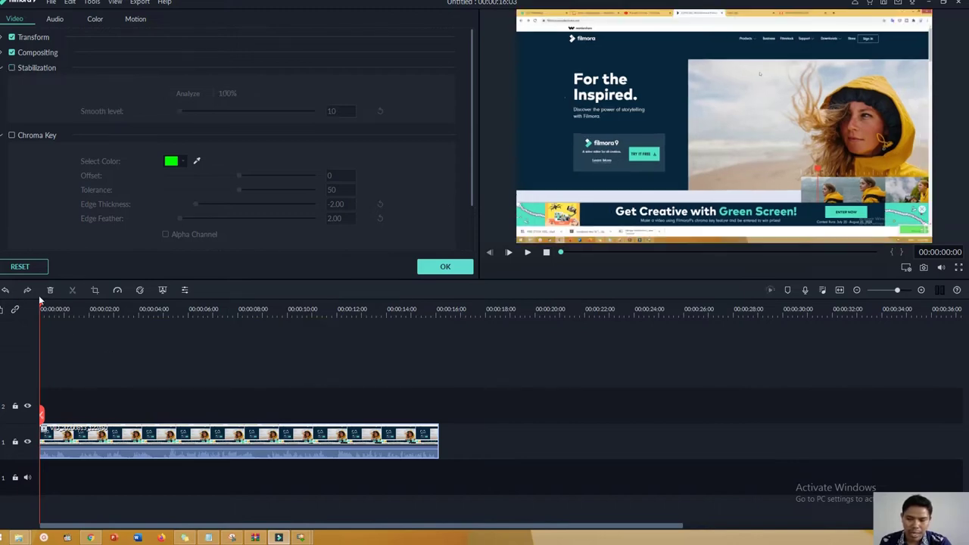
left_click(28, 290)
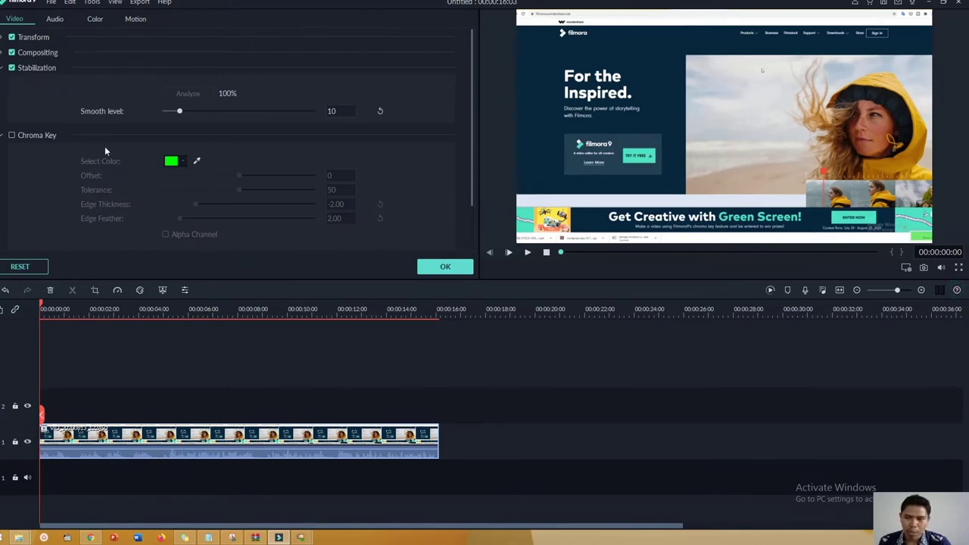
- Collapse the Stabilization and Chroma Key settings and enable Lens Correction for the clip
left_click(2, 68)
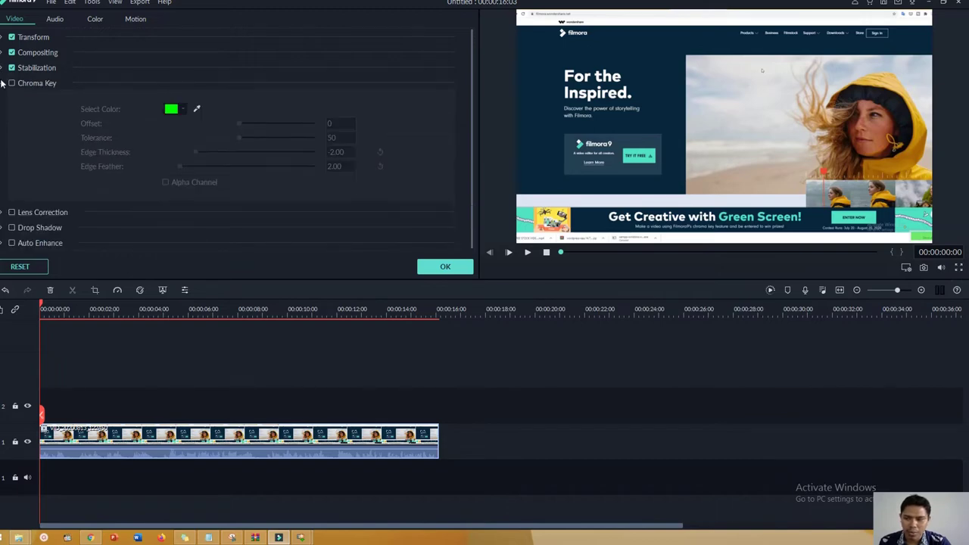
left_click(2, 83)
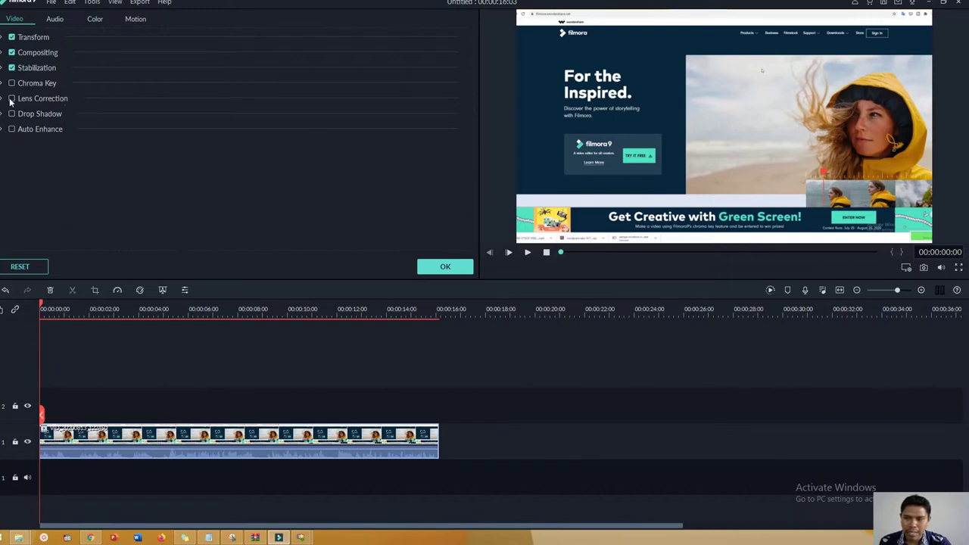
left_click(11, 99)
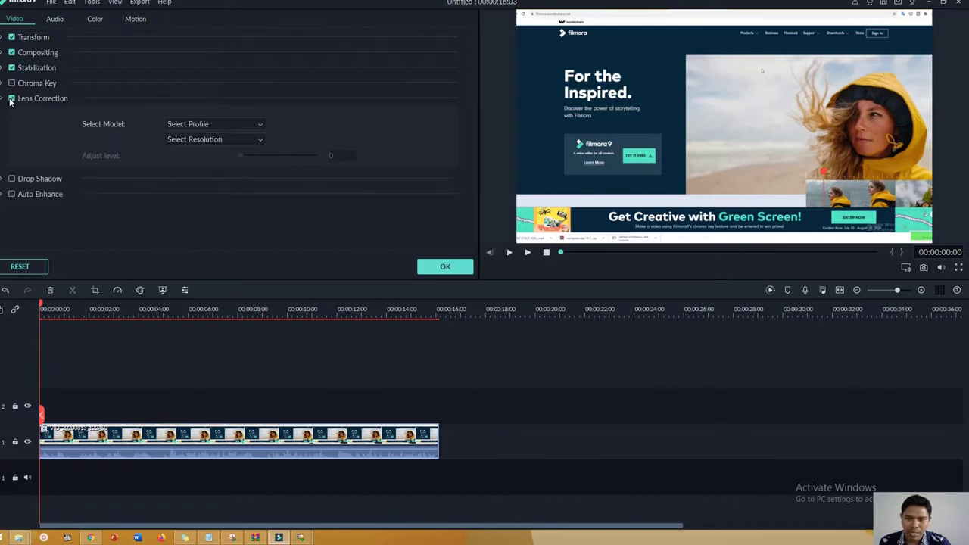
- Try the GoPro Hero 7, Hero 5, Hero 4 and Hero + lens profiles on the clip, and reset the profile
left_click(196, 126)
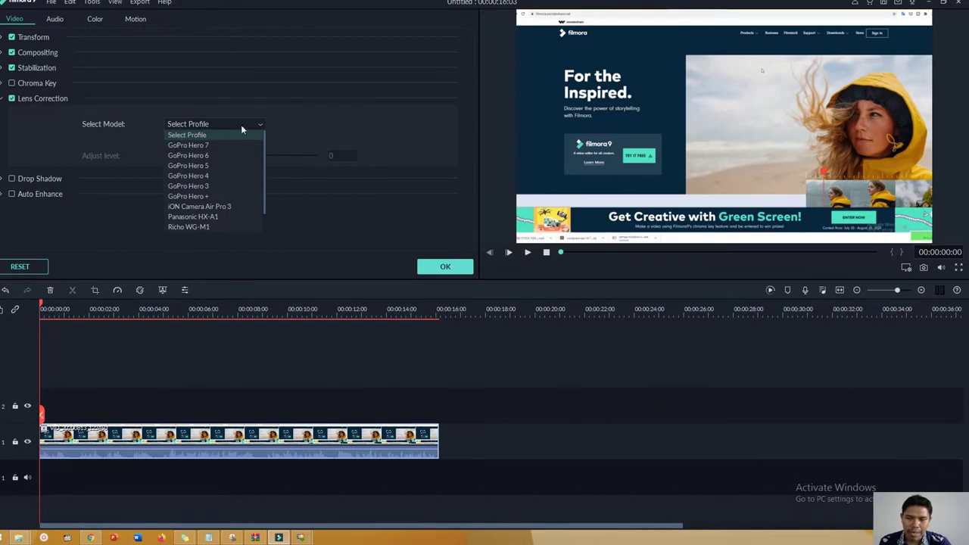
left_click(203, 144)
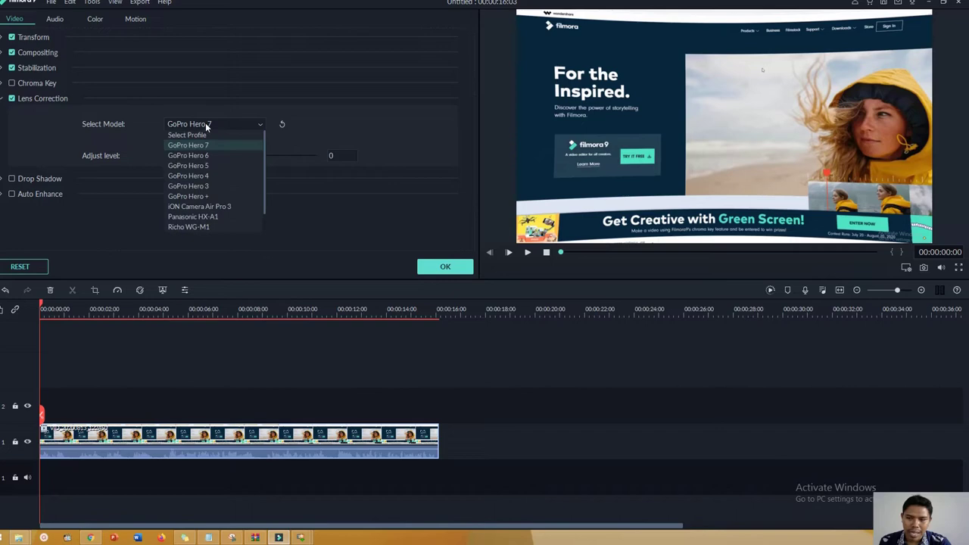
left_click(209, 165)
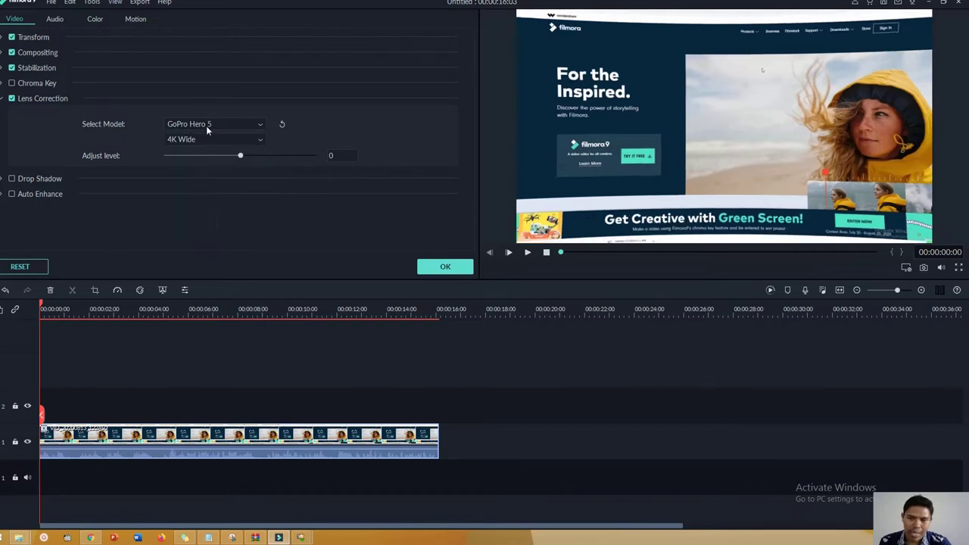
left_click(208, 127)
left_click(204, 176)
left_click(211, 124)
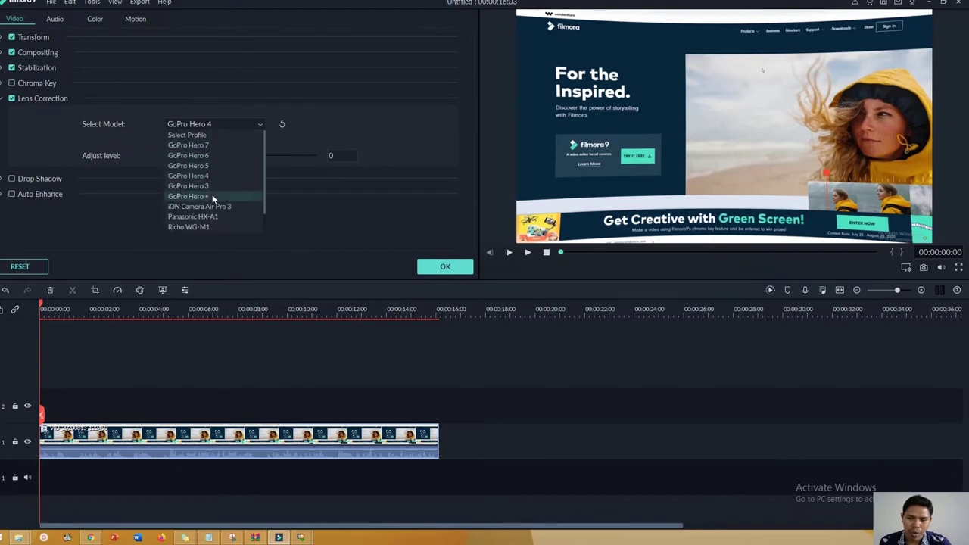
left_click(212, 195)
left_click(218, 124)
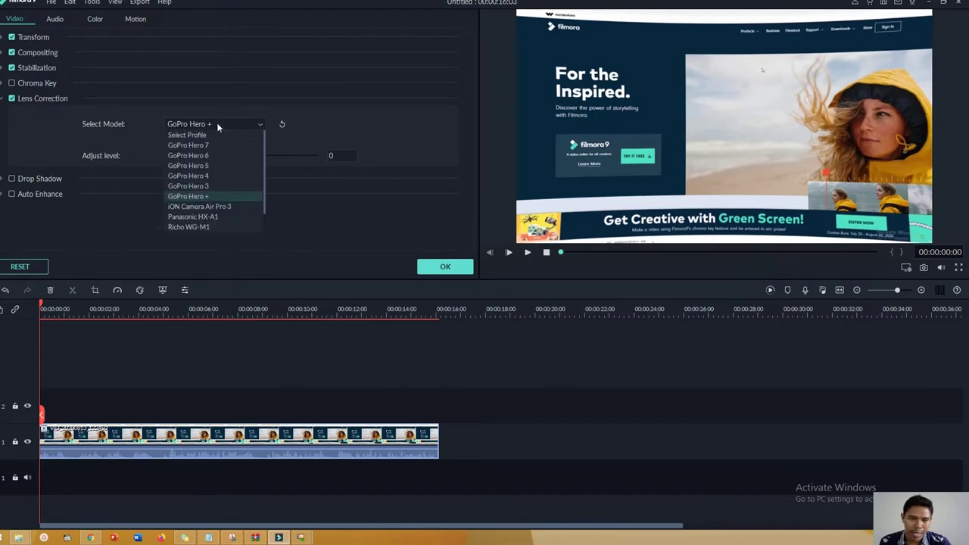
left_click(311, 131)
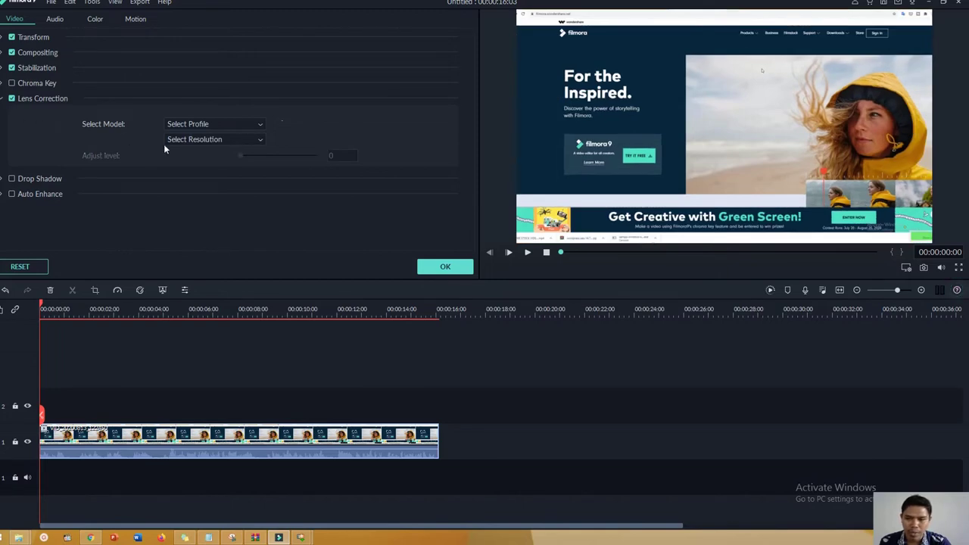
- Set the lens correction to the GoPro Hero 7 profile with the 4K Wide resolution
left_click(186, 140)
left_click(197, 125)
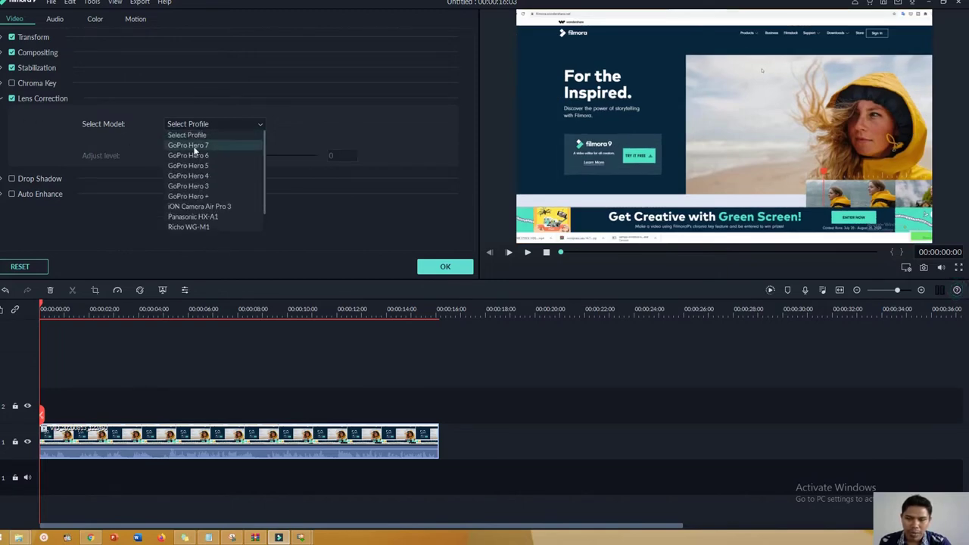
left_click(195, 145)
left_click(194, 140)
left_click(195, 162)
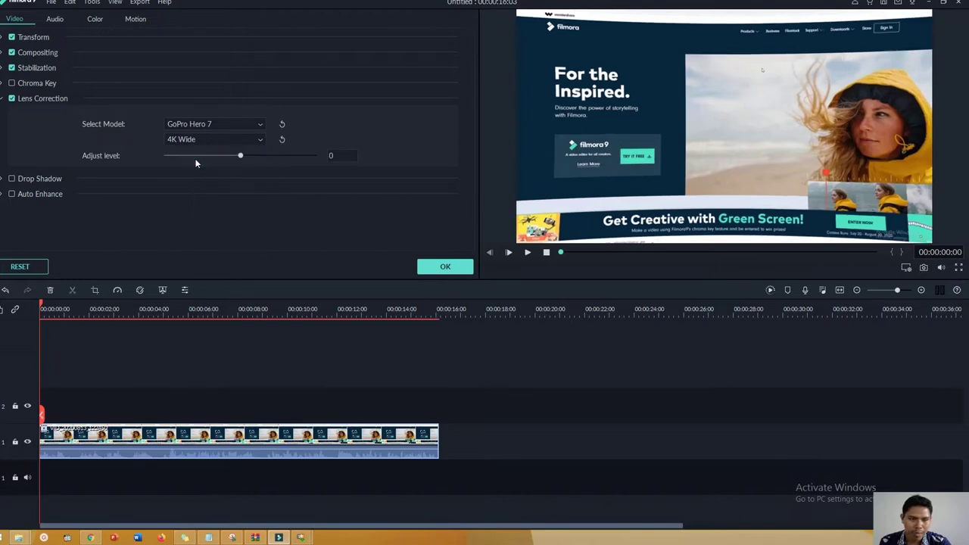
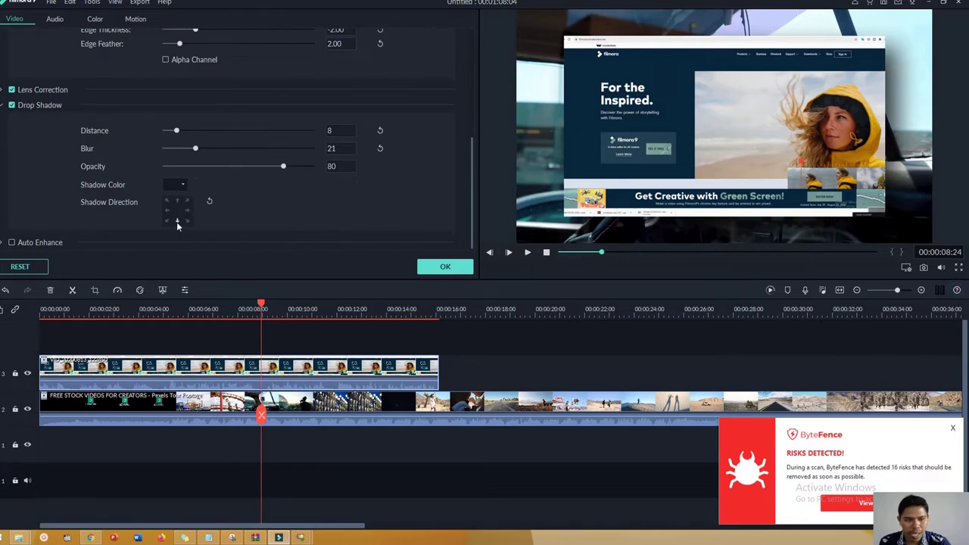
- Try several drop shadow directions on the overlaid clip and settle on the one pointing right
left_click(167, 210)
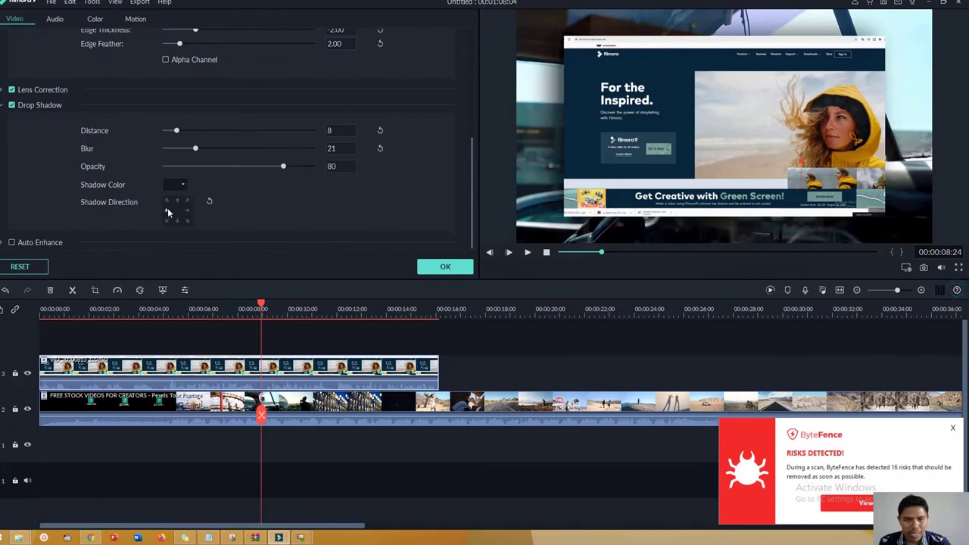
left_click(168, 203)
left_click(179, 202)
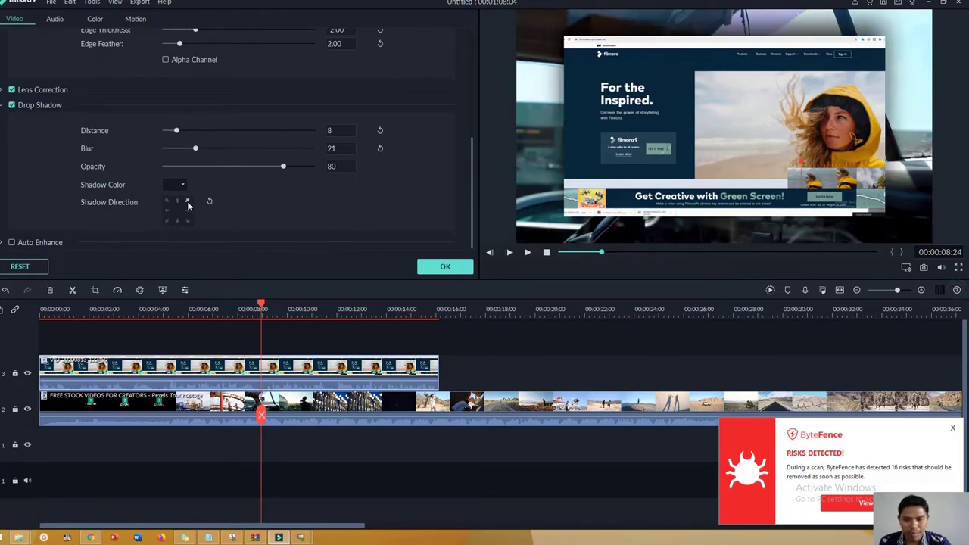
left_click(188, 207)
- Try a light blue shadow color for the overlaid clip and change it to white
left_click(182, 185)
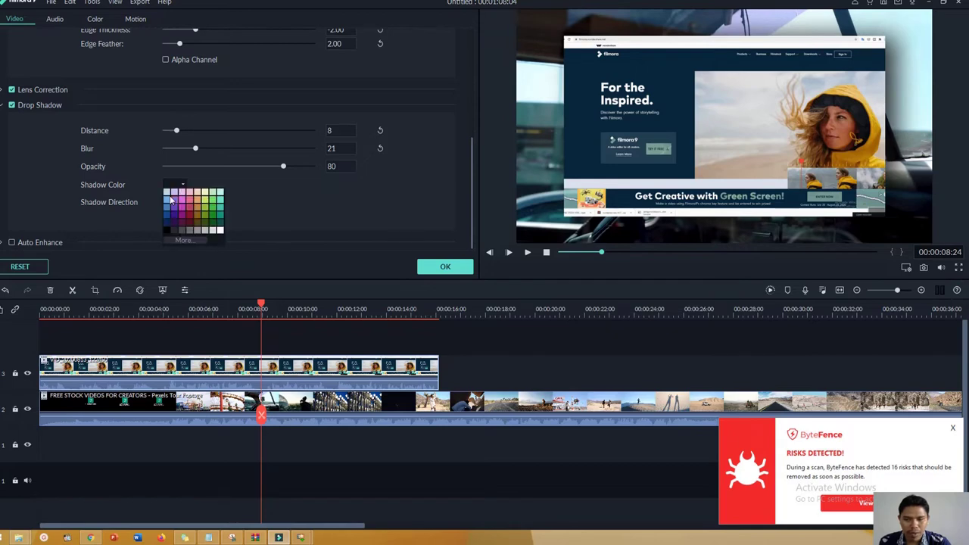
left_click(167, 195)
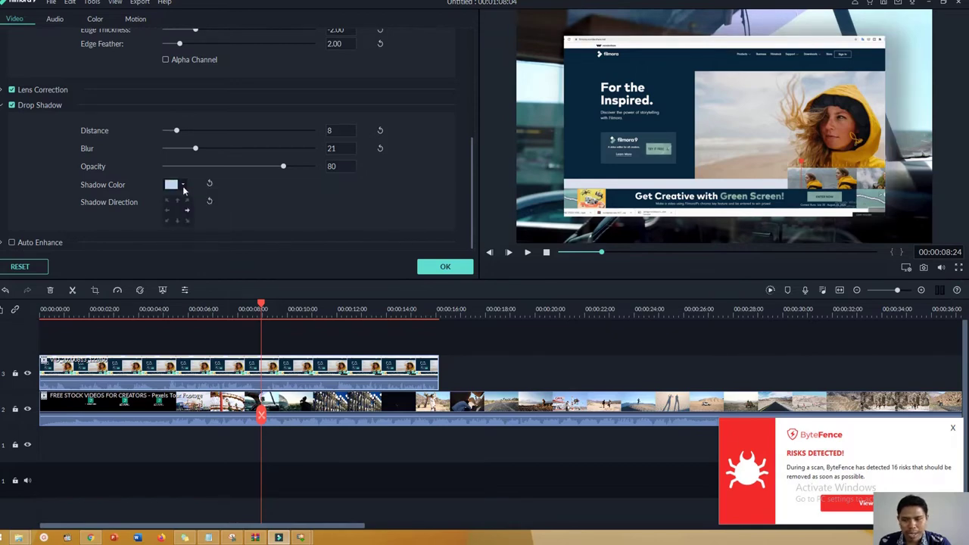
left_click(182, 185)
left_click(219, 232)
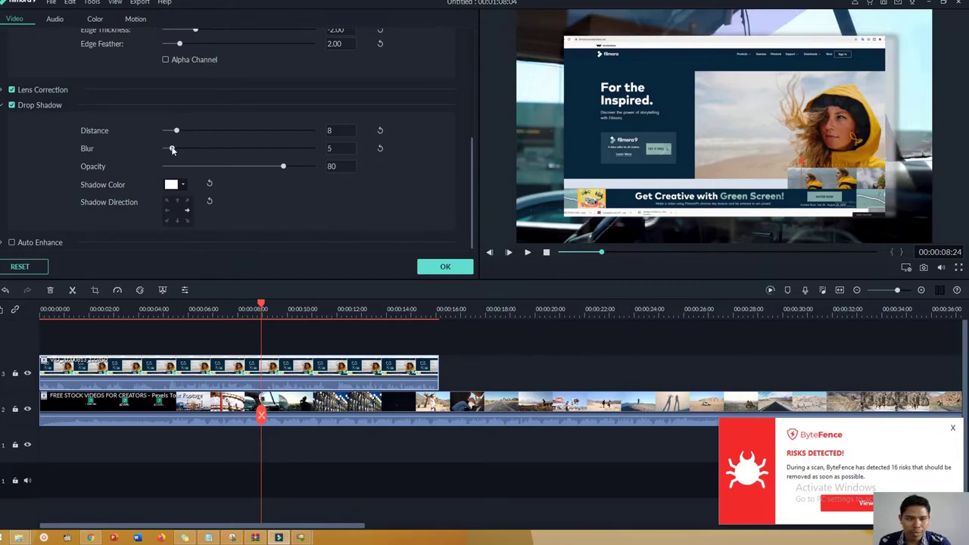
- Set the drop shadow's blur to 40 and its distance to 17, and collapse the Drop Shadow settings
left_click_drag(174, 148, 238, 149)
left_click_drag(176, 133, 189, 131)
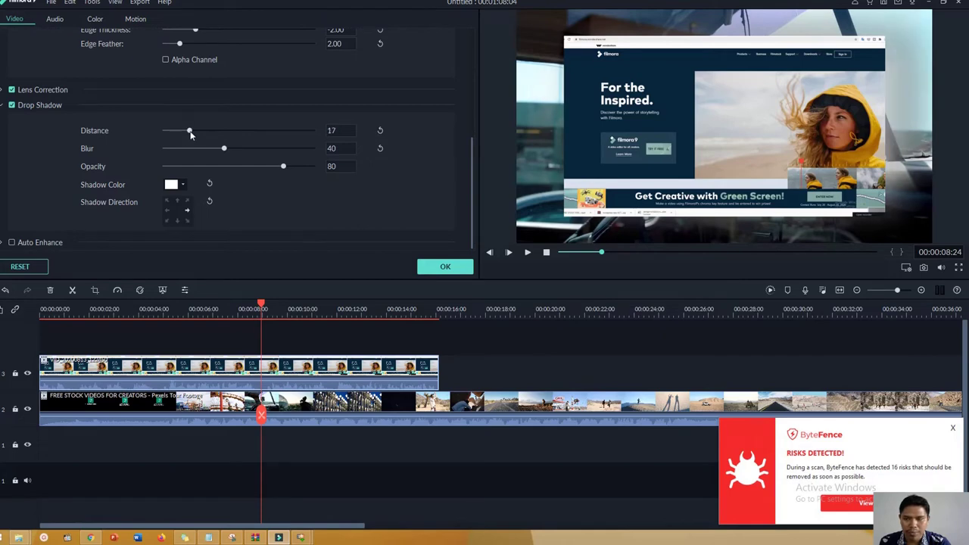
left_click(3, 106)
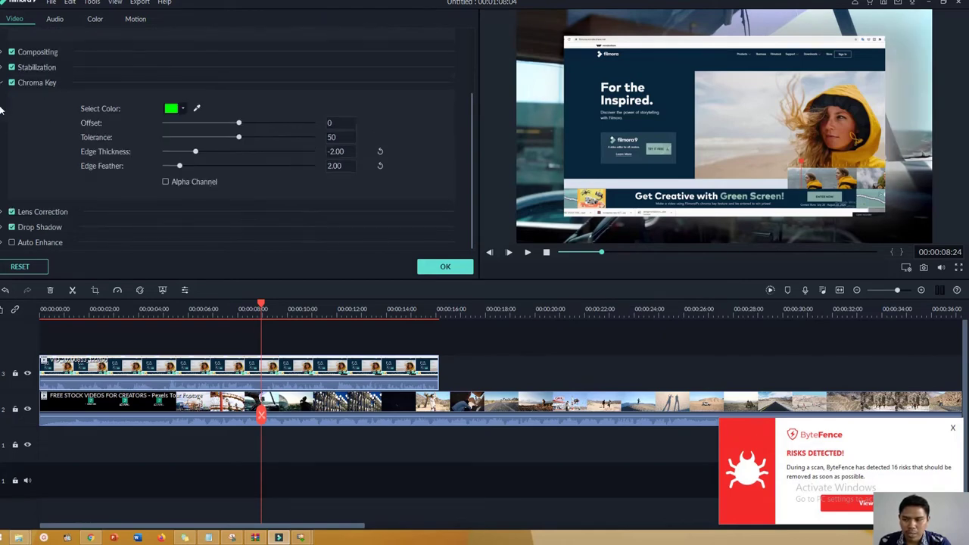
- Enable Auto Enhance for the overlaid clip, switching it off and on to compare the picture
left_click(12, 243)
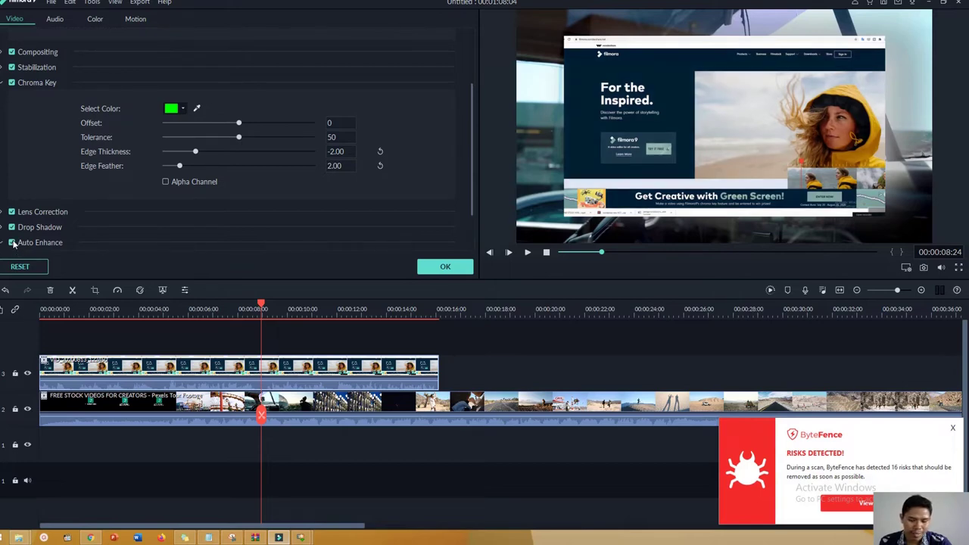
left_click(14, 244)
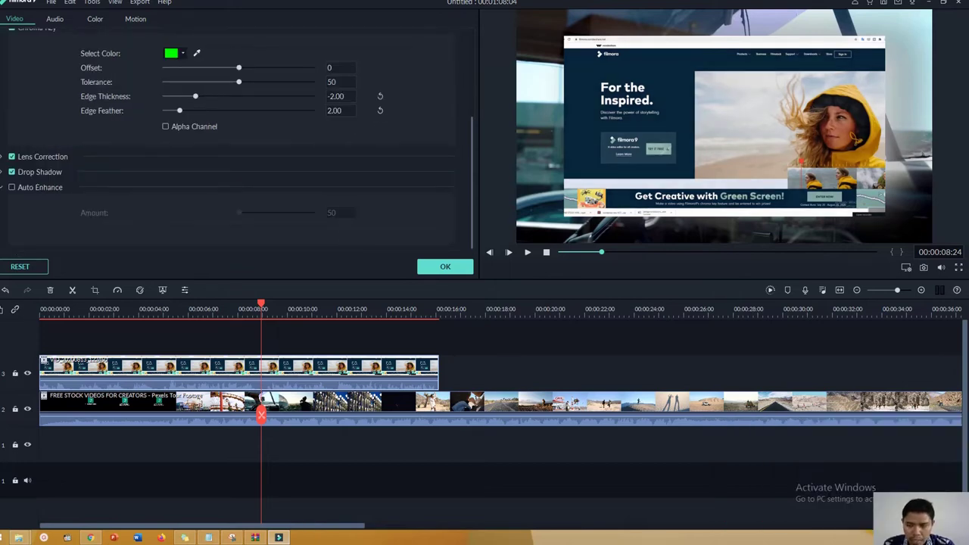
left_click(12, 188)
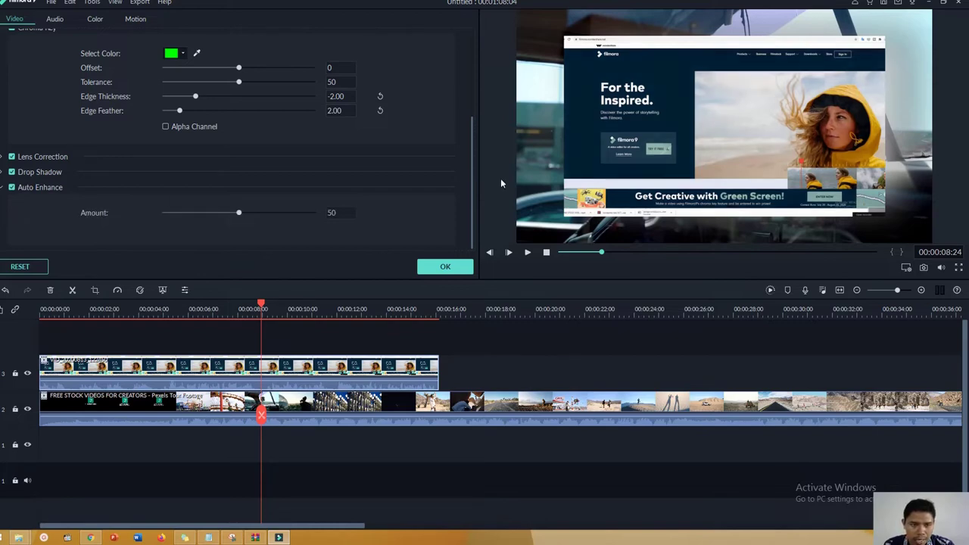
left_click(13, 188)
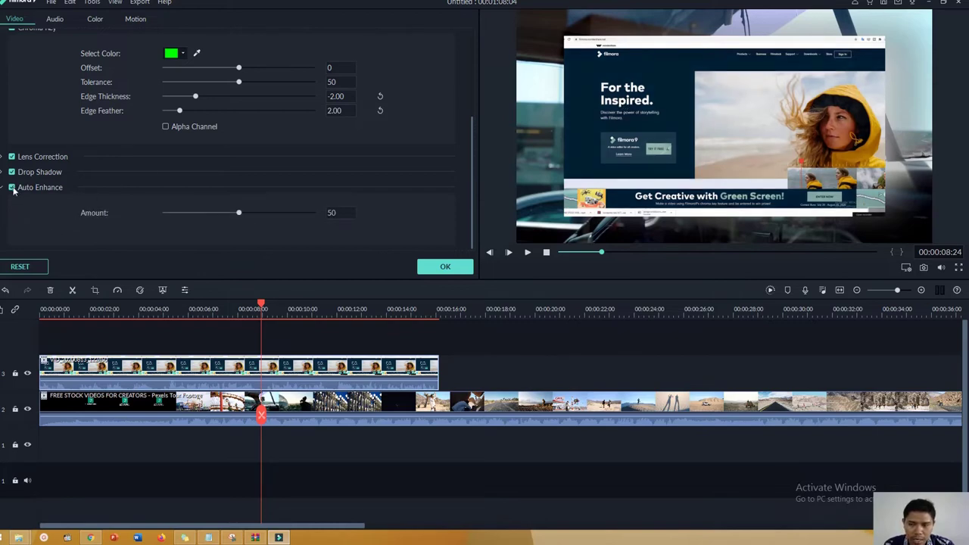
left_click(12, 188)
left_click(12, 188)
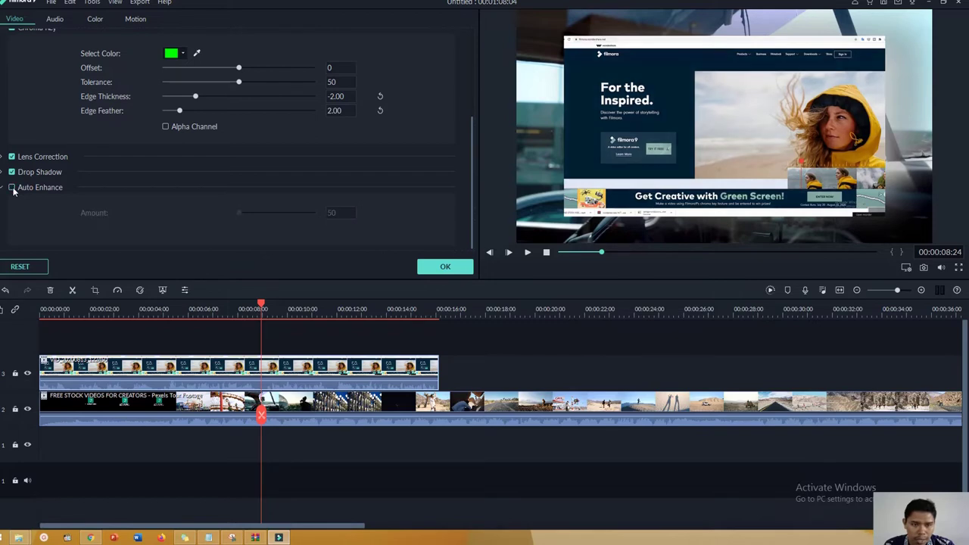
left_click(12, 188)
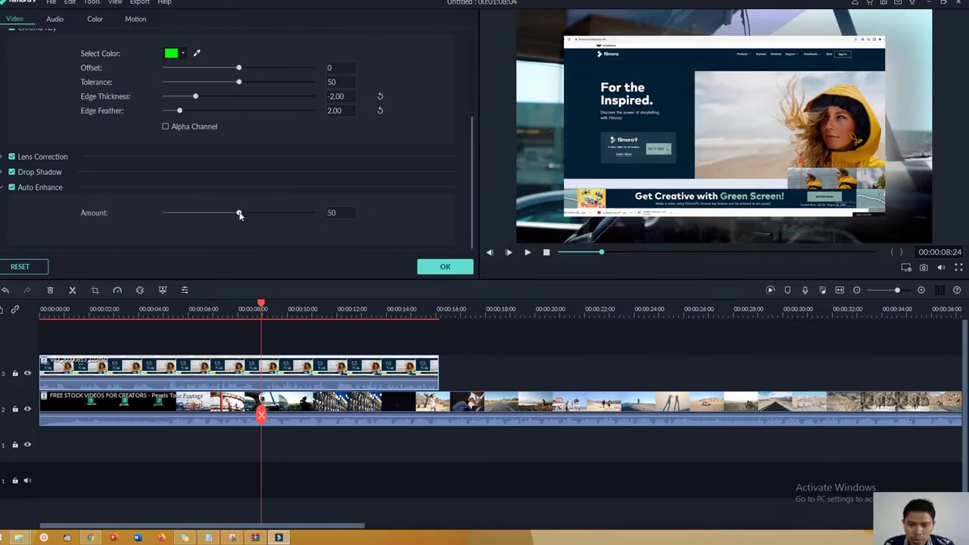
- Try an Auto Enhance amount of 100, reset it to 50, and compare the clip with the effect off and on
left_click_drag(238, 214, 296, 217)
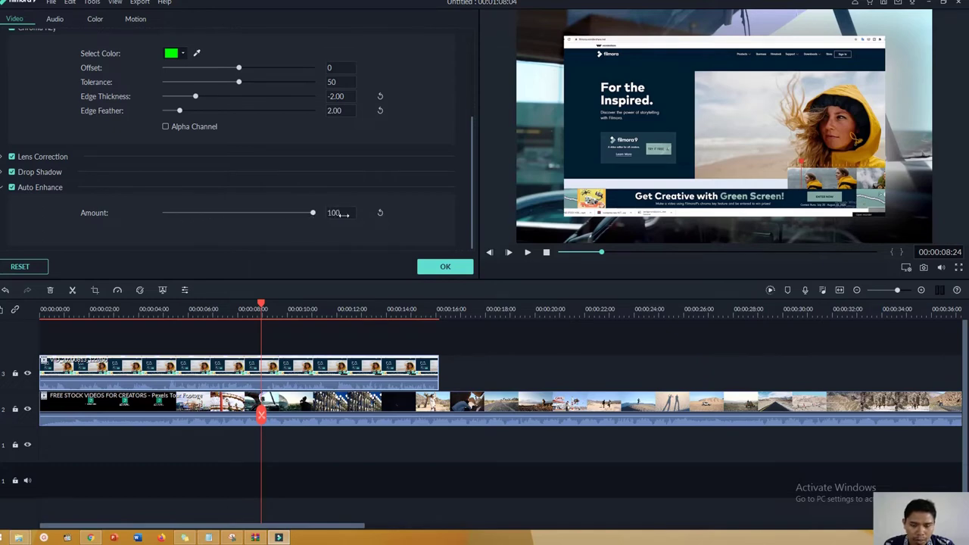
left_click(381, 213)
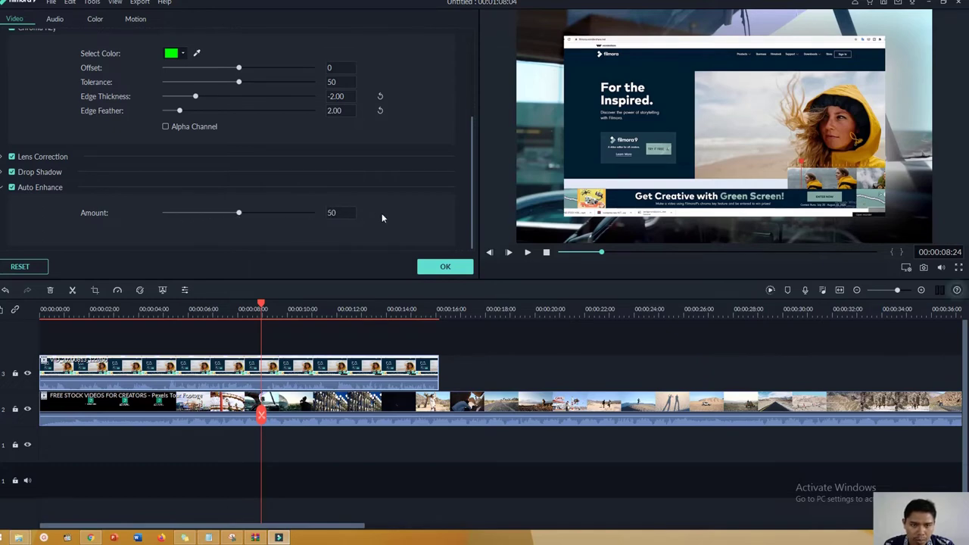
left_click(12, 188)
left_click(12, 187)
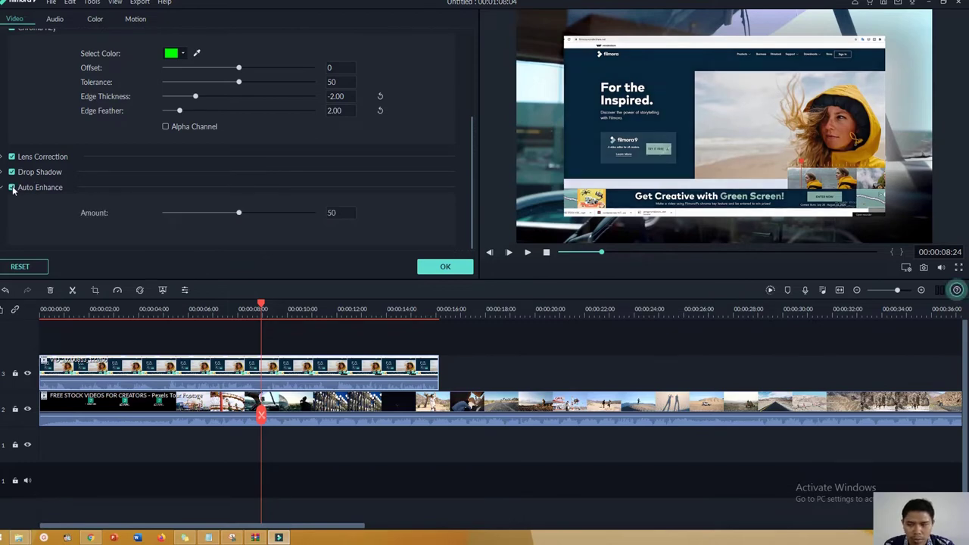
left_click(4, 188)
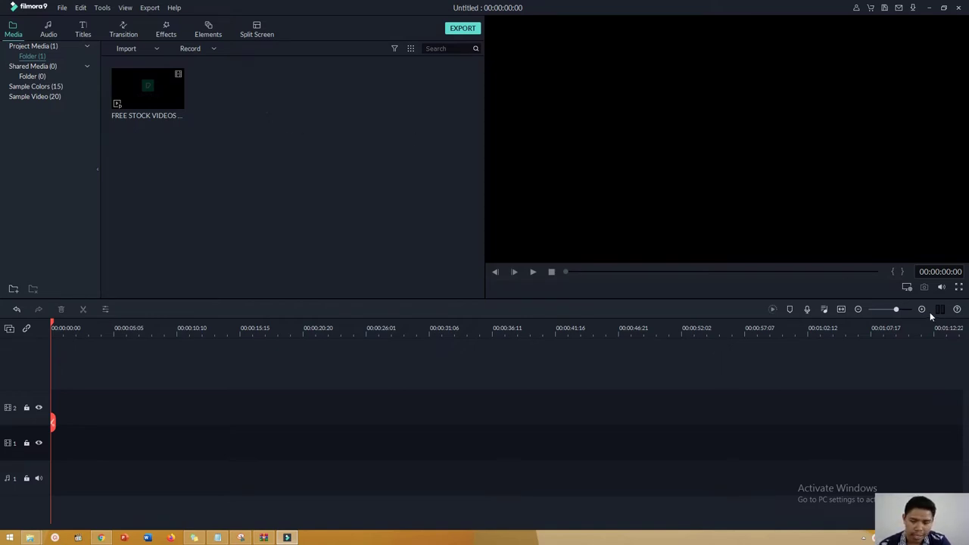
- Add the FREE STOCK VIDEOS clip twice in a row on video track 1 and fit the timeline to show both copies
left_click(146, 95)
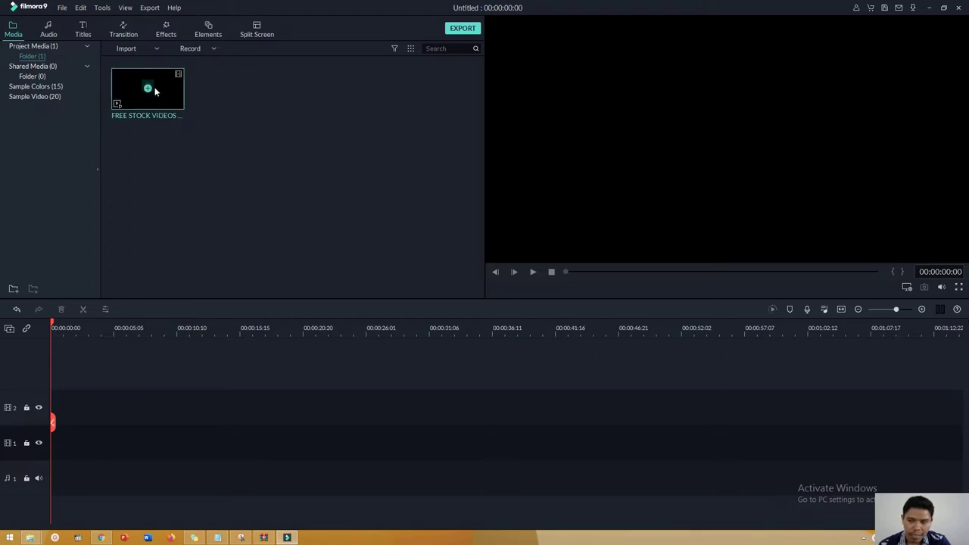
left_click(149, 89)
left_click(149, 89)
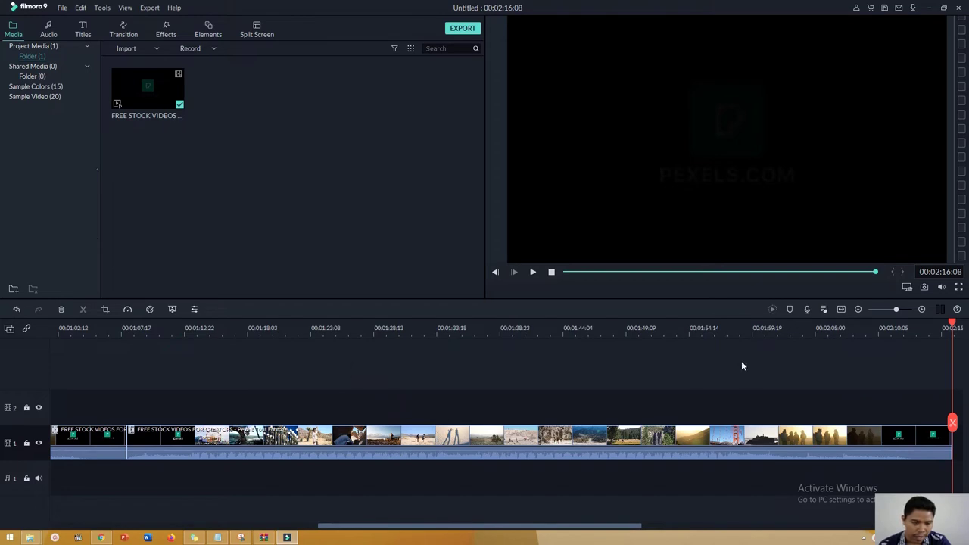
left_click(841, 310)
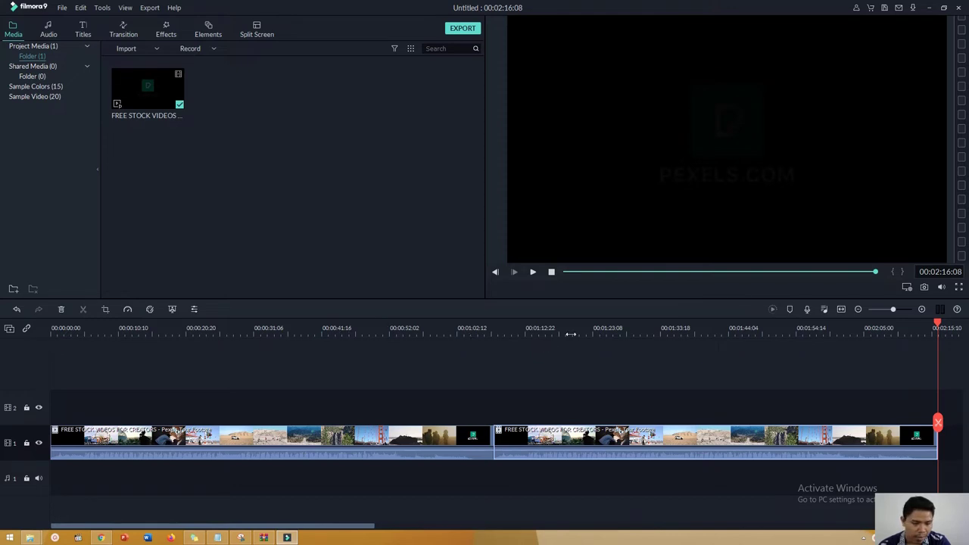
left_click_drag(582, 331, 125, 332)
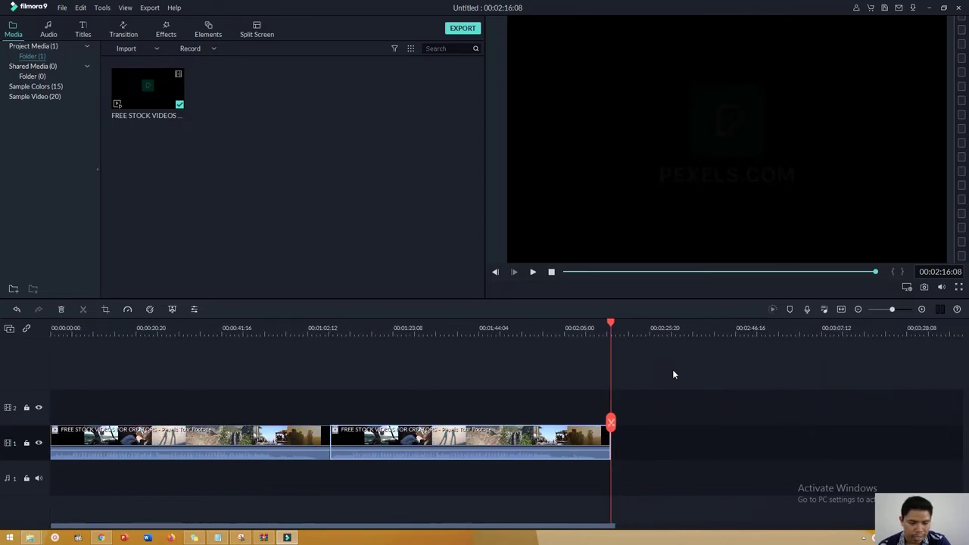
- Scrub the timeline to 00:00:16:19 and back to the start, and delete the second copy of the clip
left_click_drag(611, 327, 119, 328)
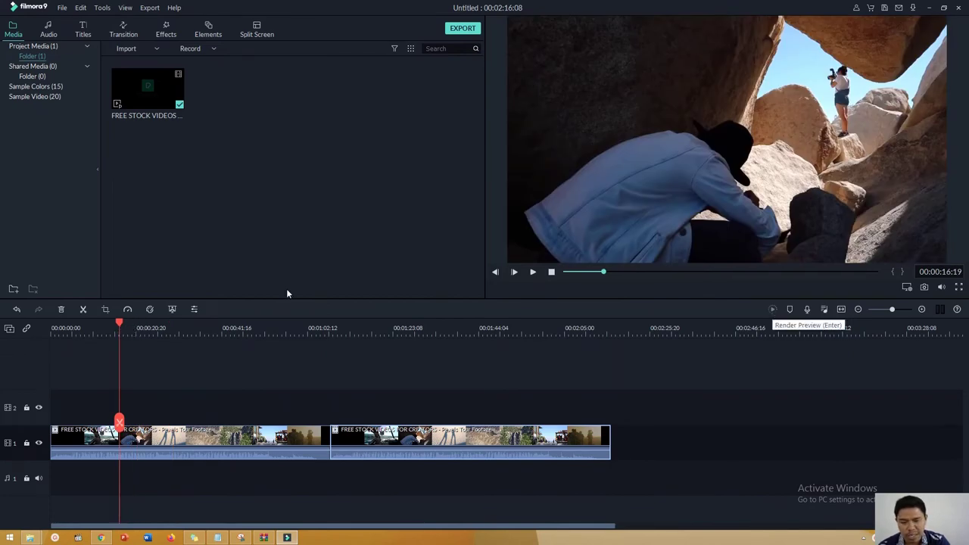
left_click_drag(120, 327, 15, 325)
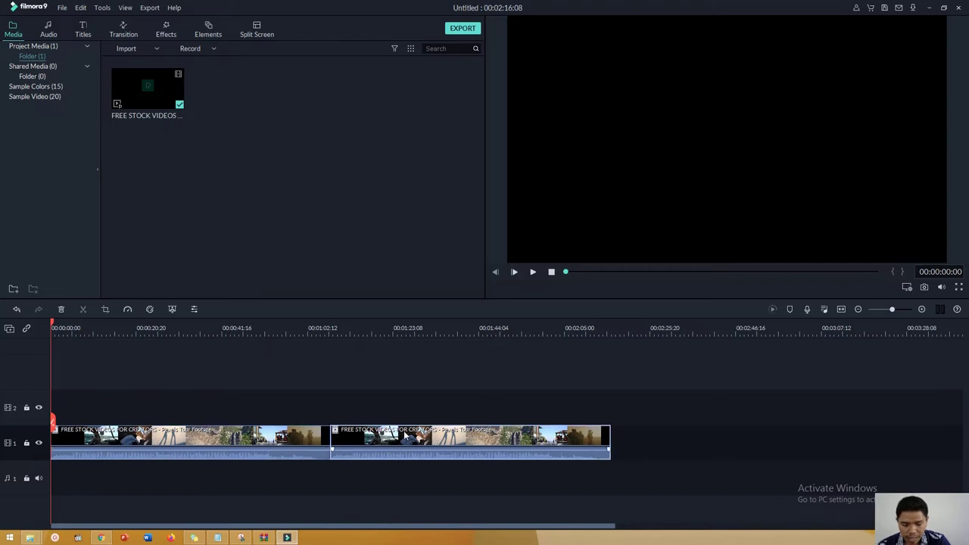
left_click(407, 435)
key("Delete")
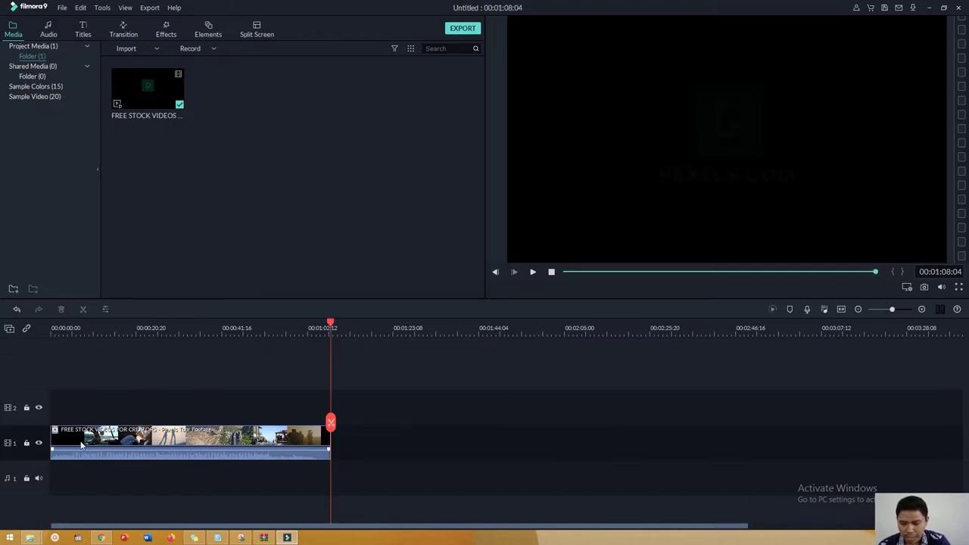
- Detach the audio of the remaining clip onto audio track 1, and undo a trial shift of the detached audio
right_click(60, 457)
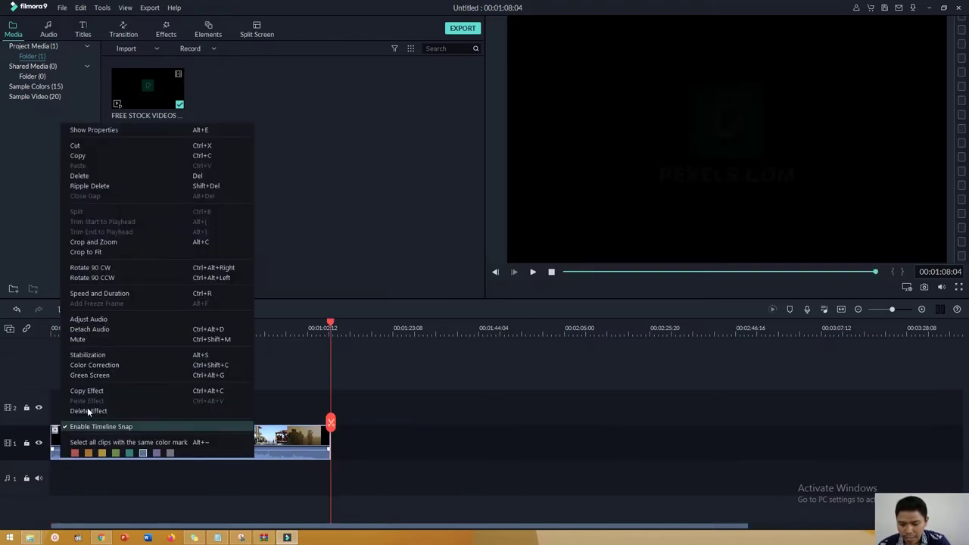
left_click(99, 331)
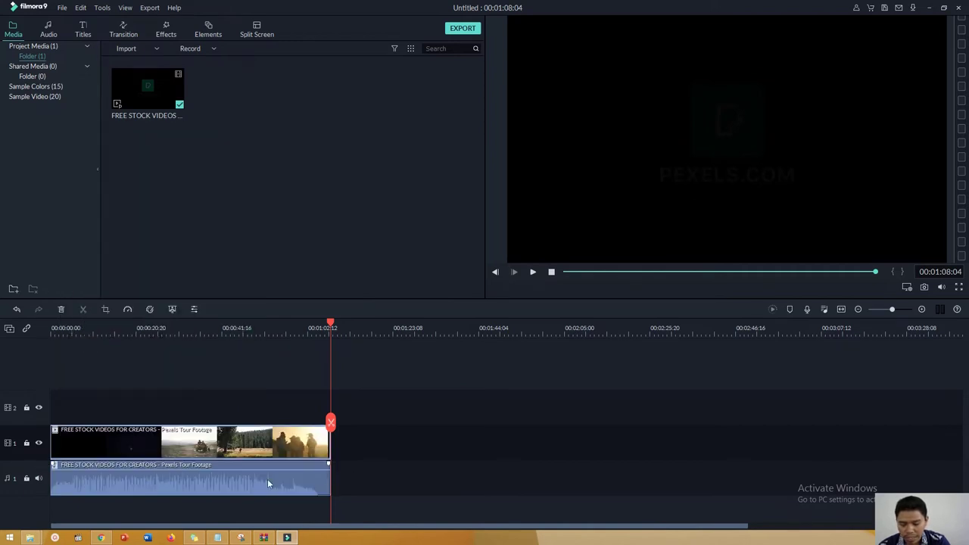
left_click_drag(183, 481, 210, 482)
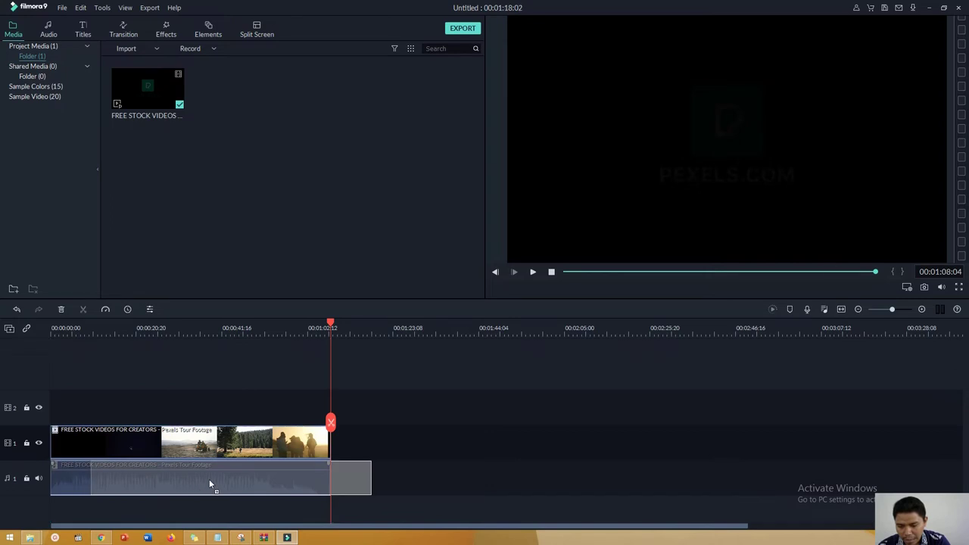
key("ctrl+z")
- Split the video clip and its detached audio at 00:00:07:23 and select the short first video segment
left_click(70, 443)
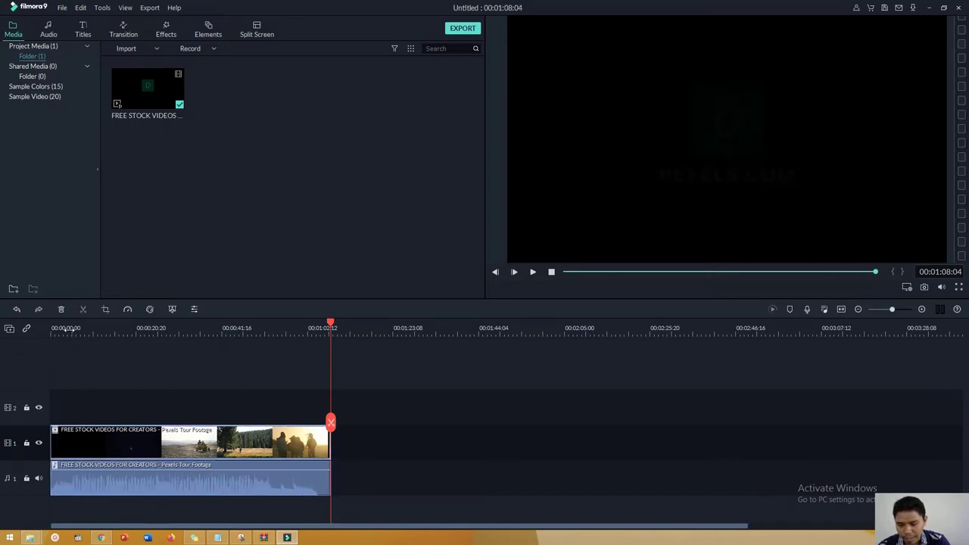
left_click(69, 343)
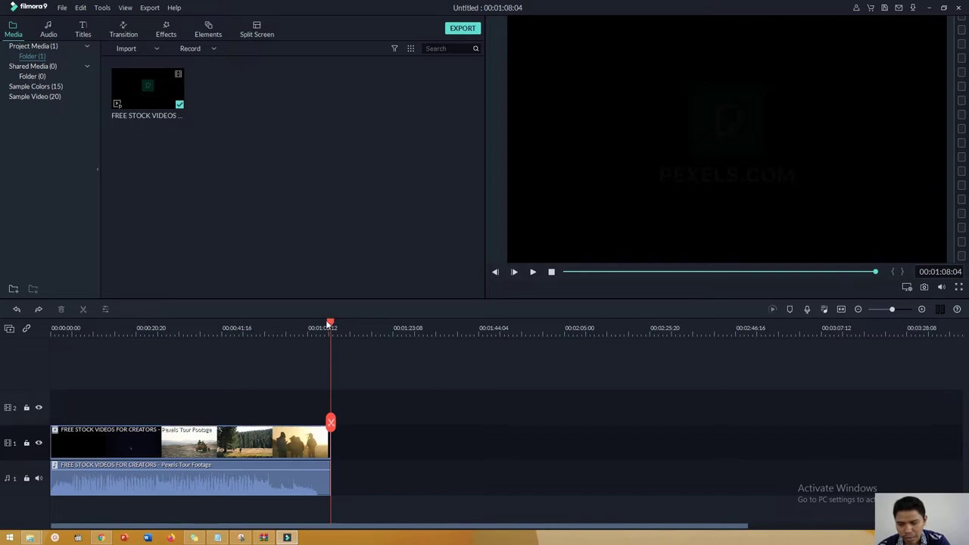
left_click_drag(329, 324, 84, 355)
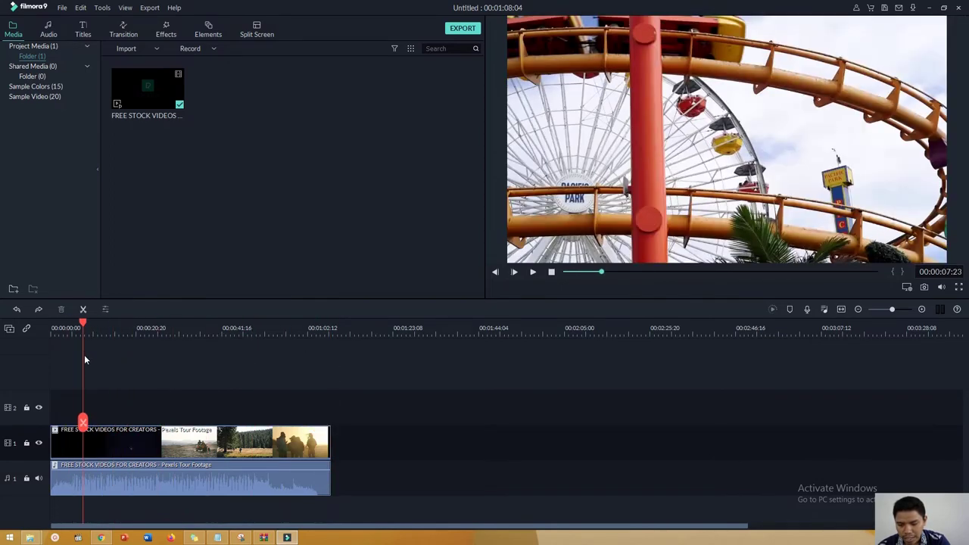
left_click(84, 421)
left_click(64, 446)
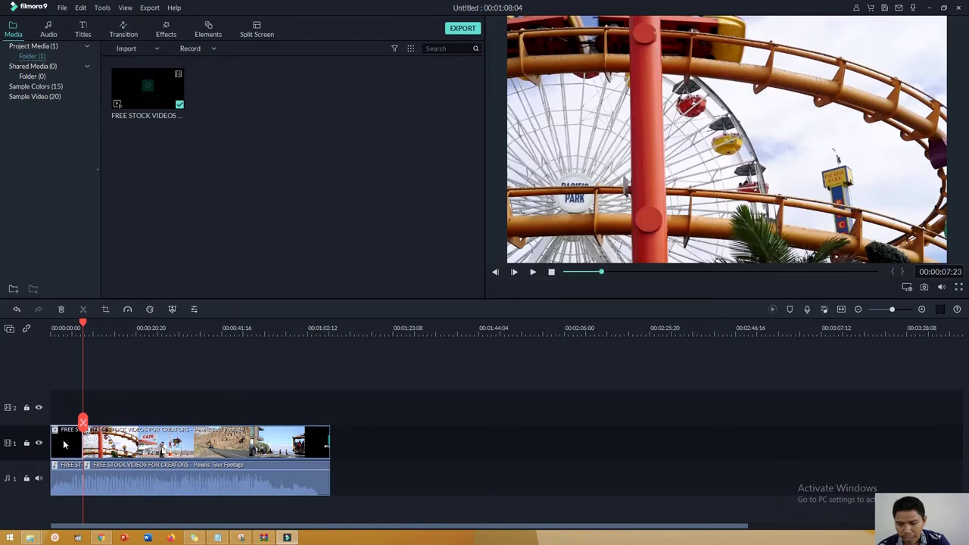
- Stack the short first segment on video track 2 above the remaining video segment at the timeline start, and render the preview
left_click_drag(65, 443, 99, 411)
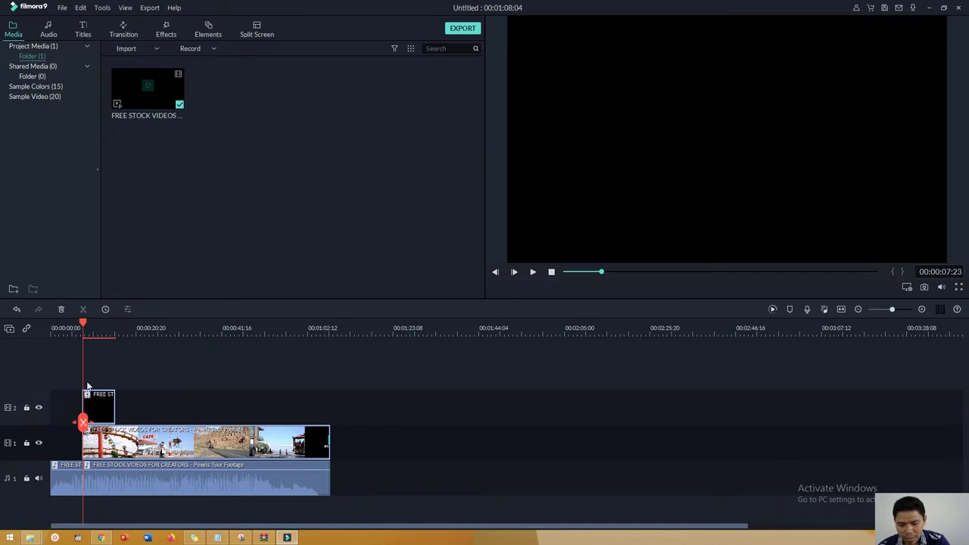
left_click_drag(381, 442, 141, 442)
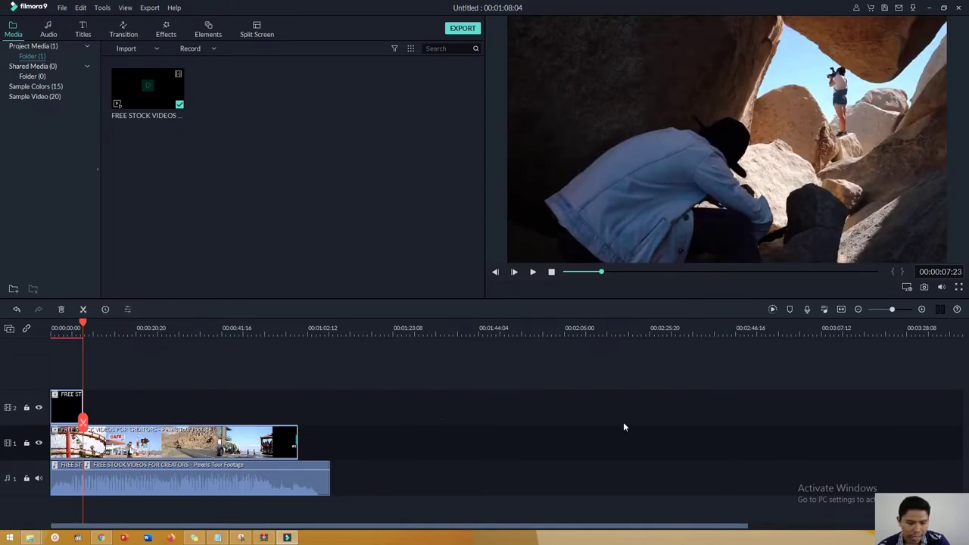
left_click(771, 308)
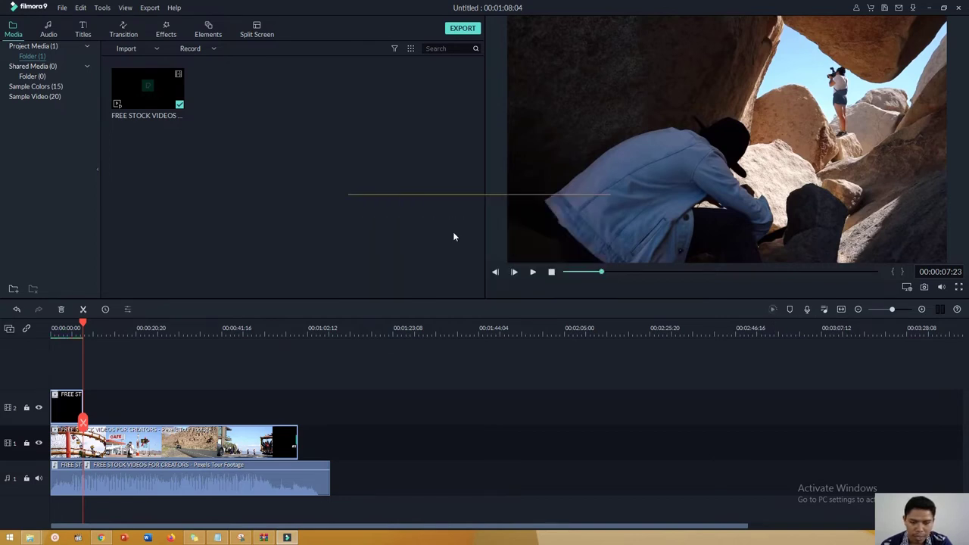
- Play the timeline to about 00:00:16, mark that point on the track 1 clip, and scrub away from and back to the marker
left_click(533, 272)
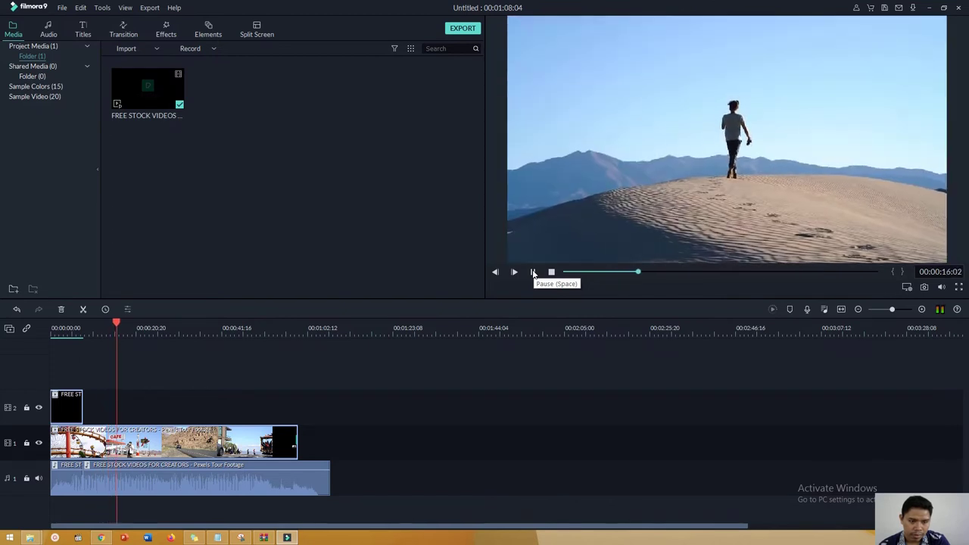
left_click(533, 273)
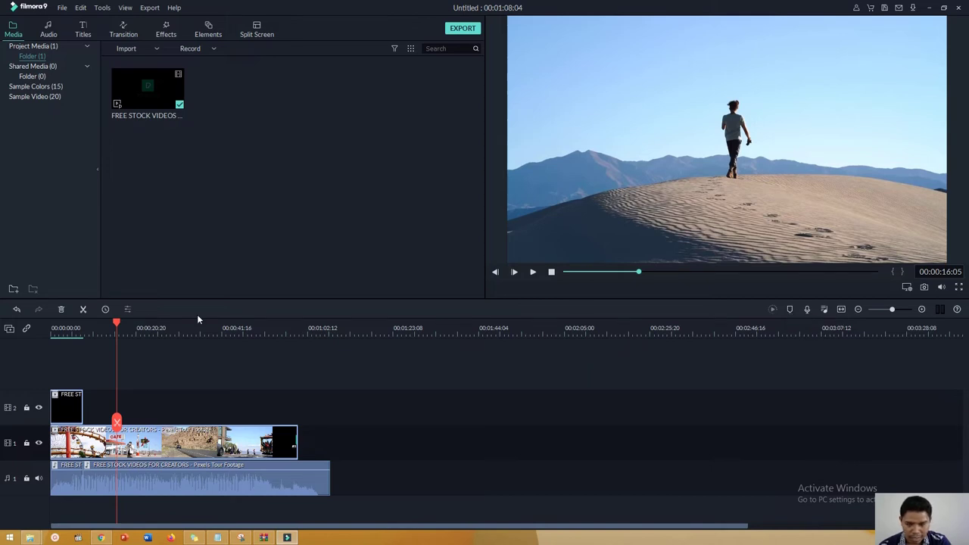
left_click_drag(127, 327, 142, 326)
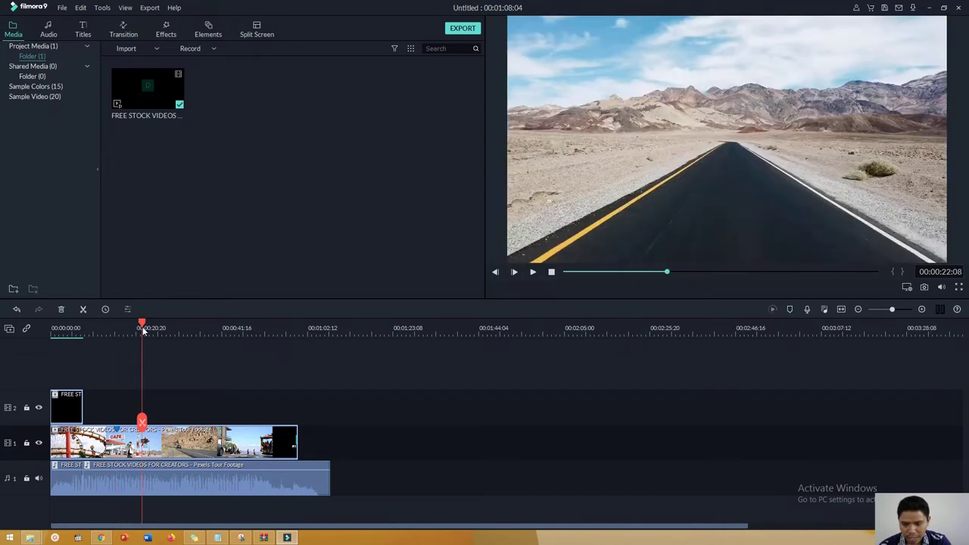
left_click(117, 433)
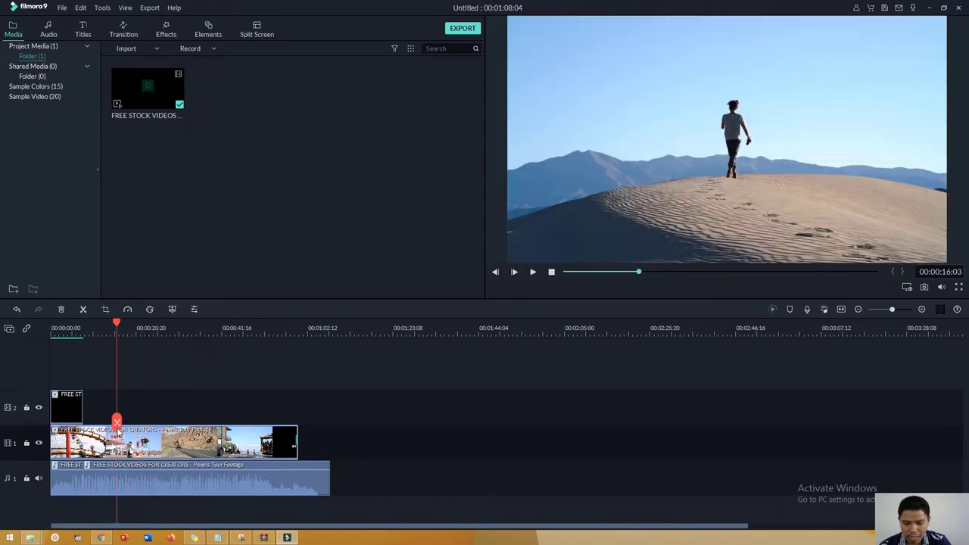
left_click_drag(119, 325, 220, 335)
- Open the marker at 00:00:16:03 in the Marker Editor, try the name Intro, and close the editor without confirming
right_click(118, 430)
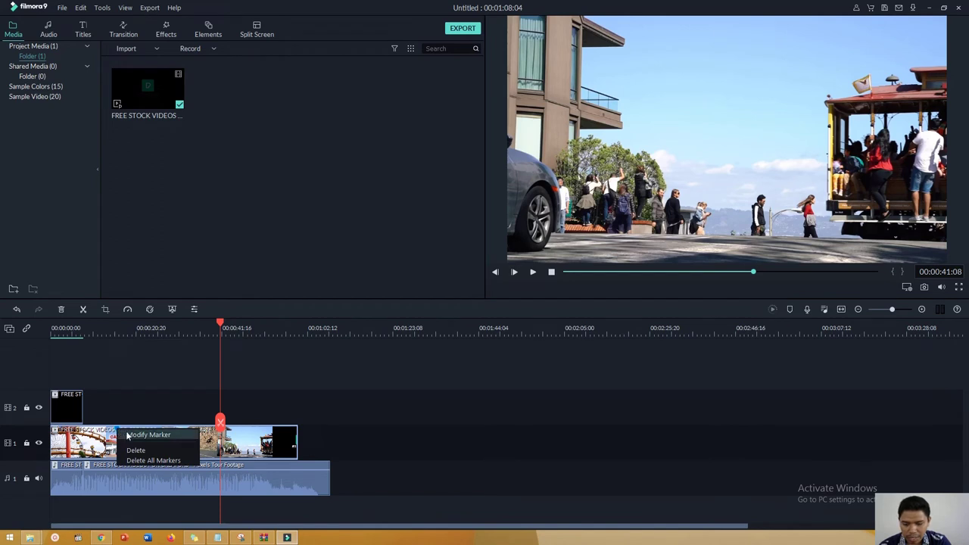
left_click(128, 436)
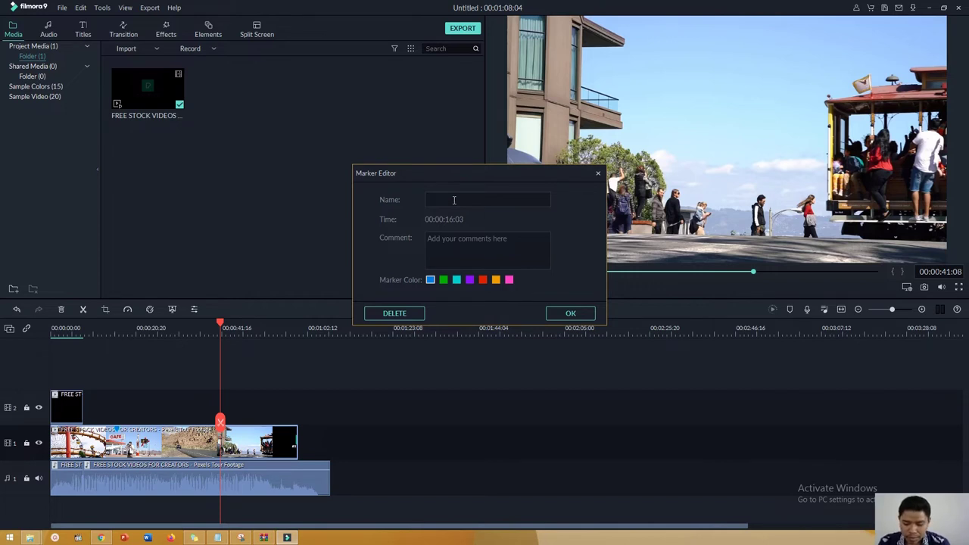
type("Intro")
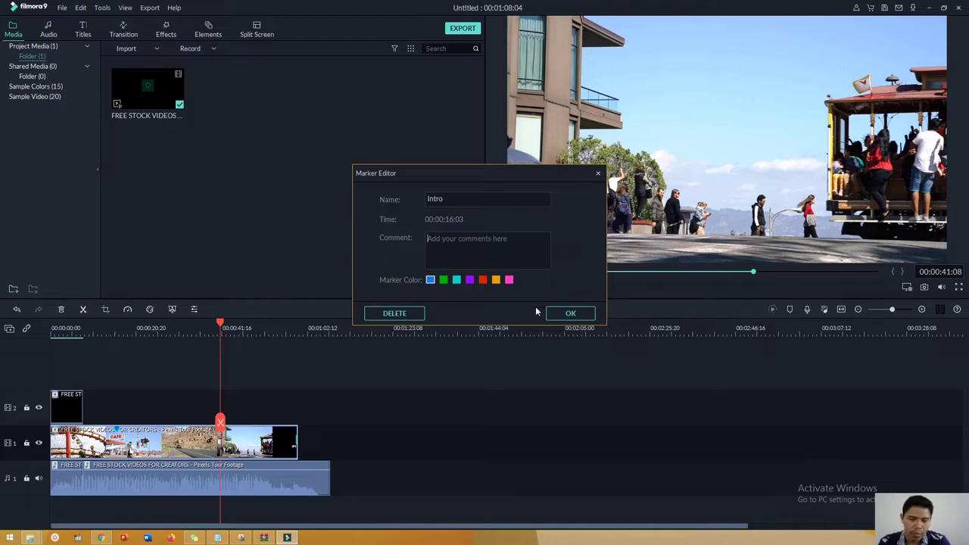
left_click(598, 174)
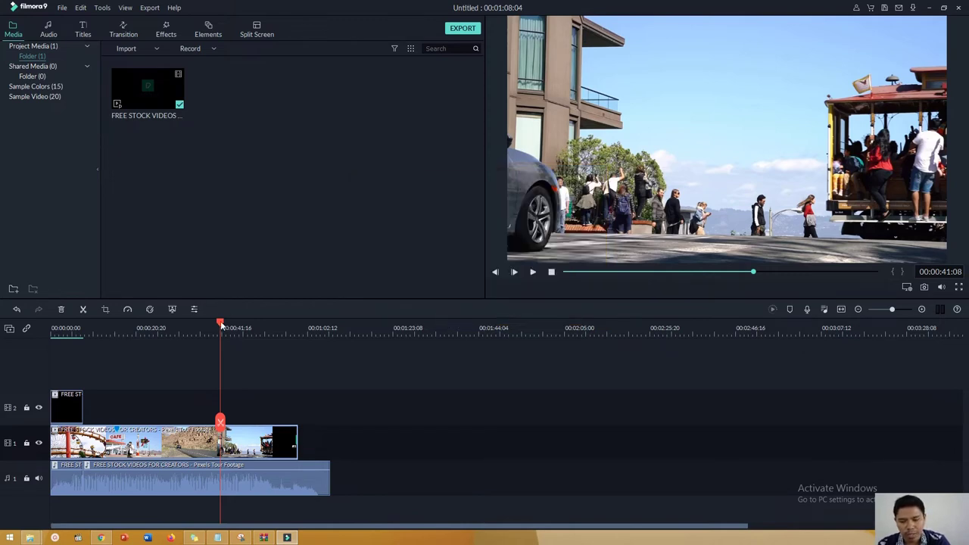
- Move the playhead to 00:00:33:06 and look over the webcam, PC screen and voiceover recording options
left_click_drag(221, 324, 188, 324)
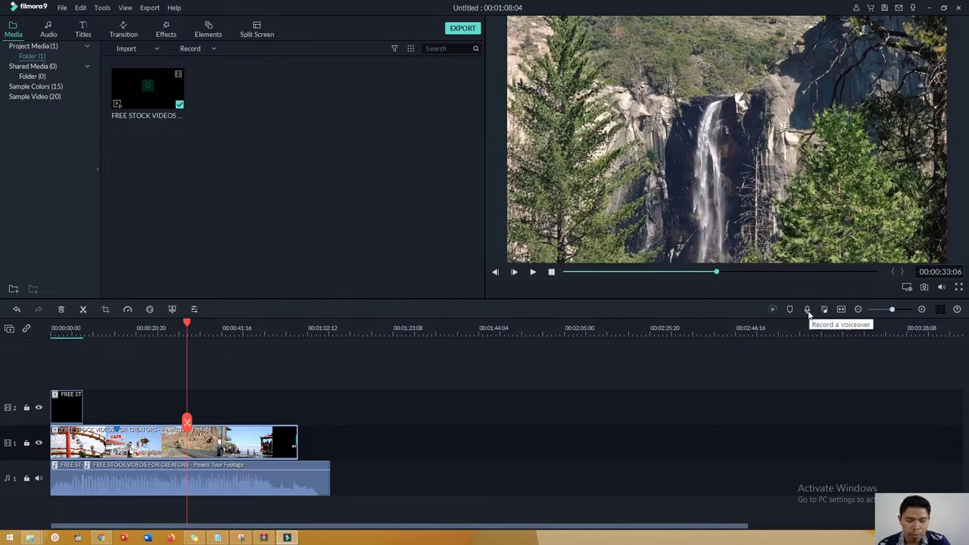
left_click(214, 47)
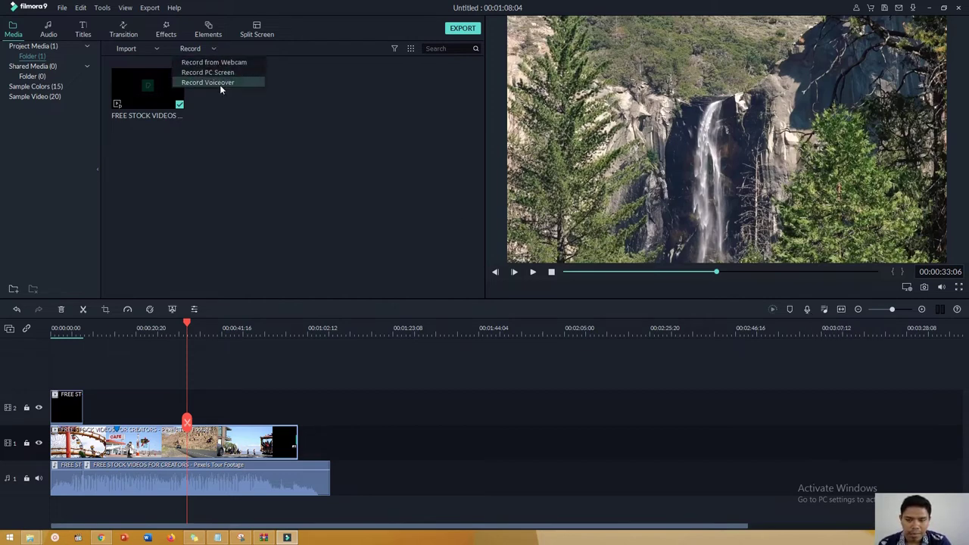
left_click(803, 323)
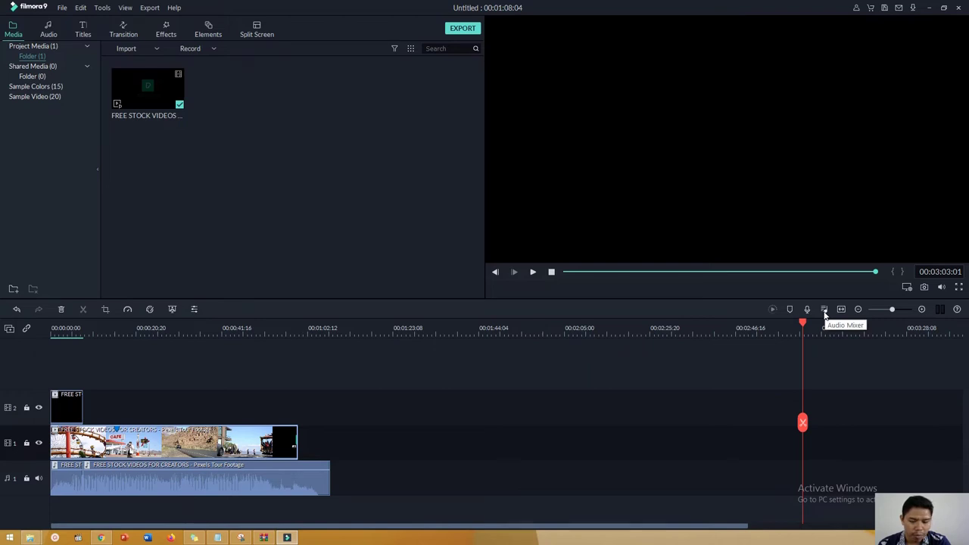
- Move the playhead to 00:00:25:08, open the Audio Mixer, and play the project audio to examine the track and master levels
left_click(824, 310)
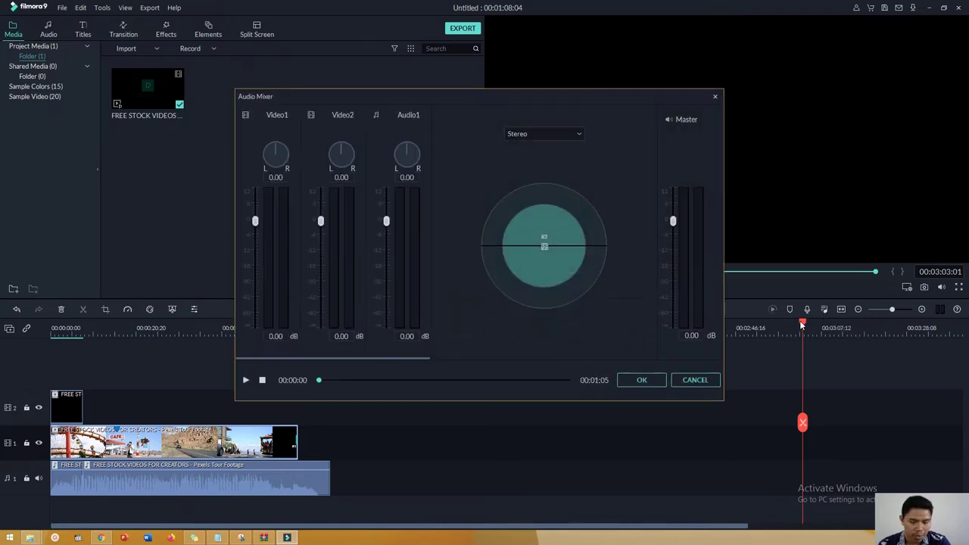
left_click(695, 381)
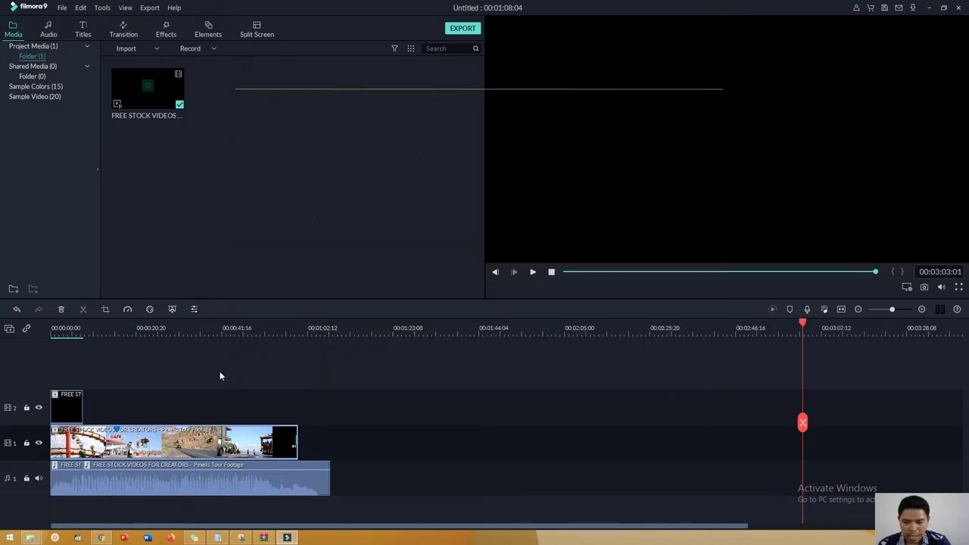
left_click(149, 329)
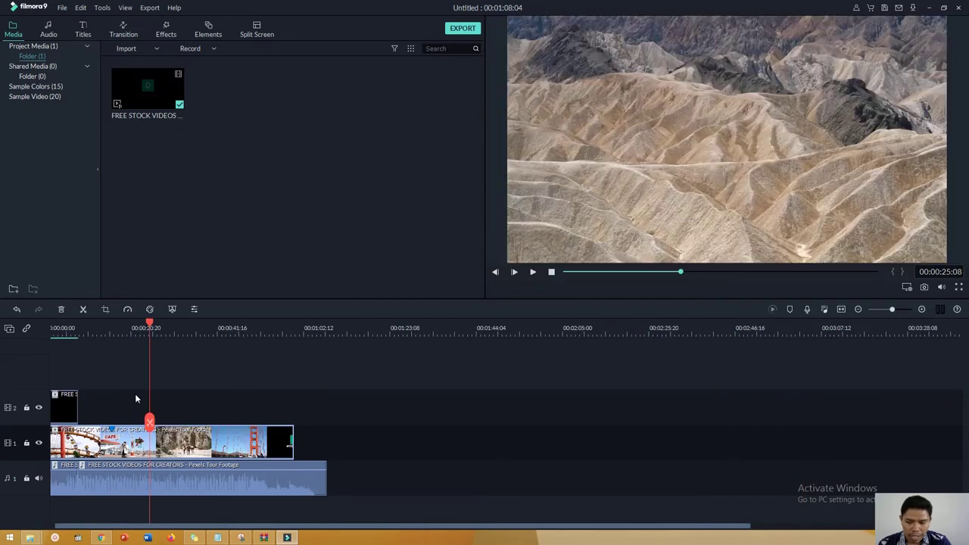
left_click(824, 311)
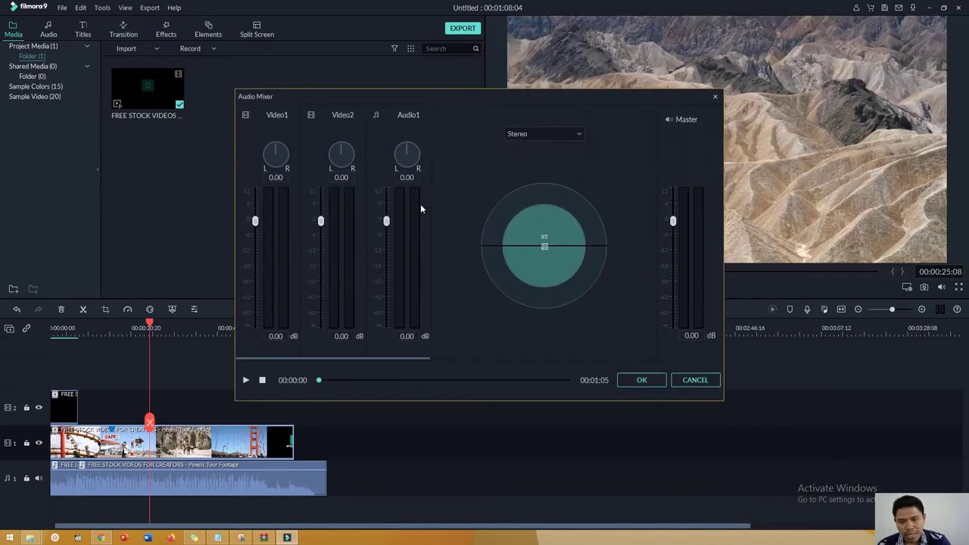
left_click_drag(349, 95, 334, 96)
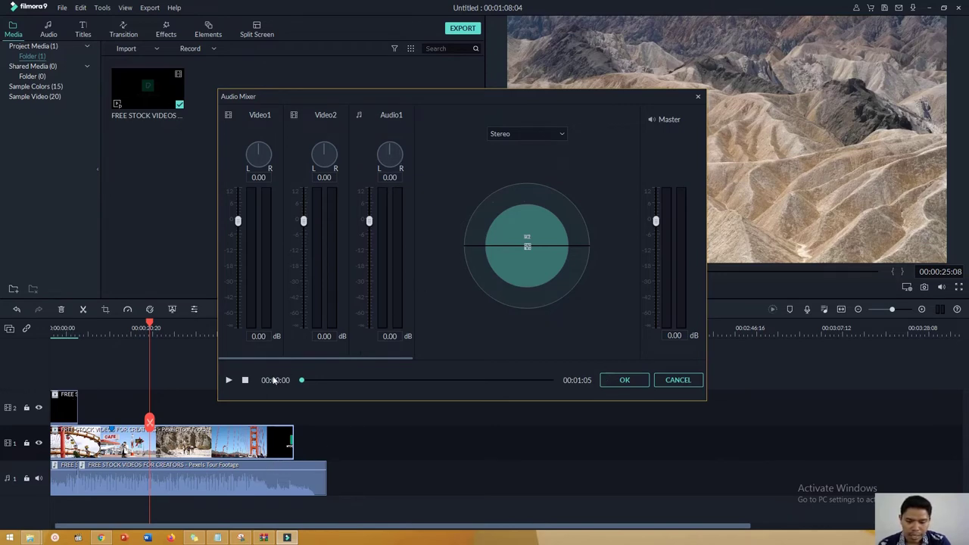
left_click(227, 380)
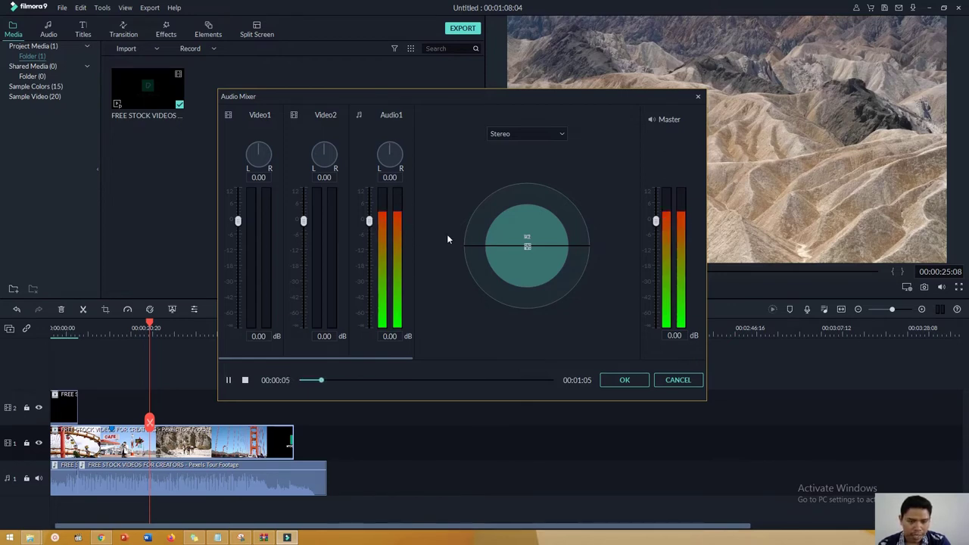
key("XF86AudioMute")
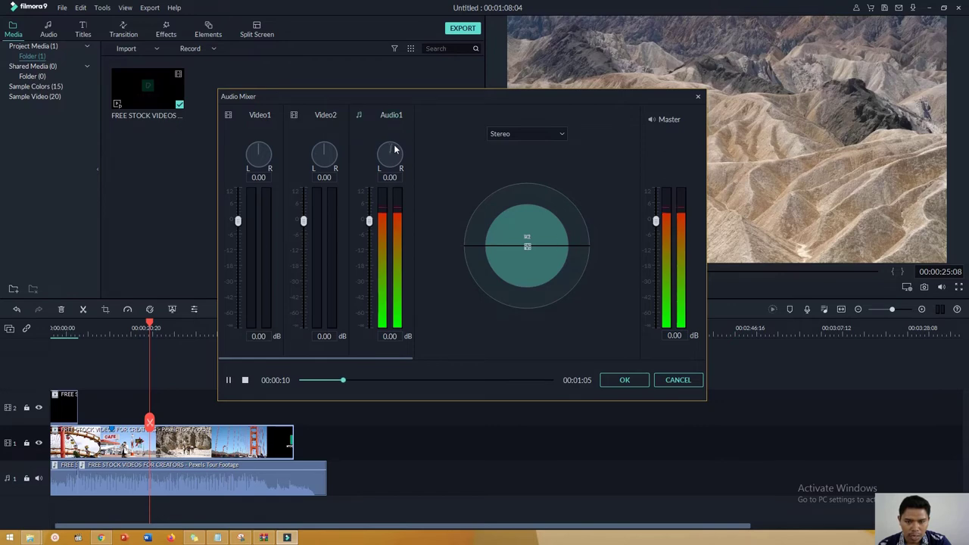
- Bring the Audio1 pan back to 0.00 and check the Stereo and Surround mode options in the Audio Mixer
mouse_move(394, 149)
left_mouse_down()
mouse_move(402, 155)
mouse_move(379, 151)
mouse_move(390, 149)
left_mouse_up()
left_click(508, 133)
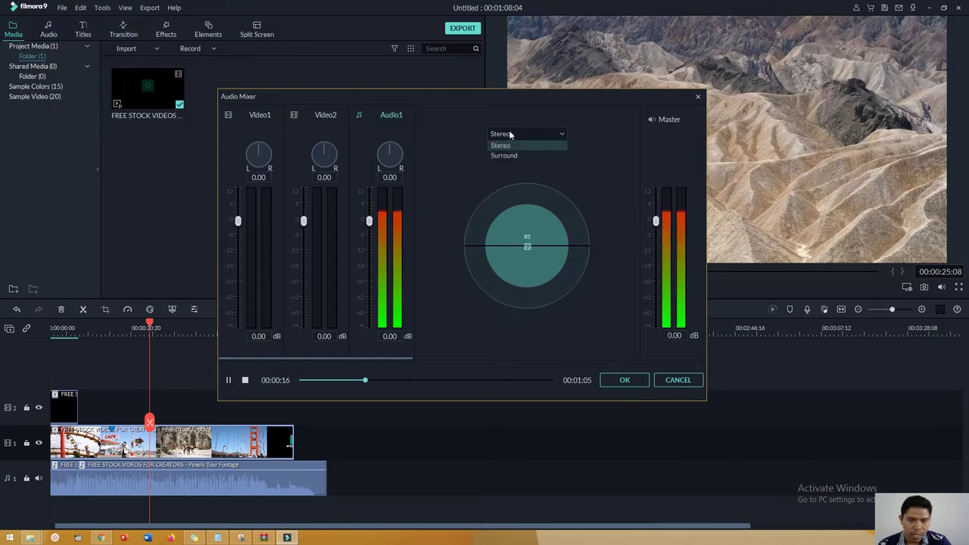
left_click(587, 155)
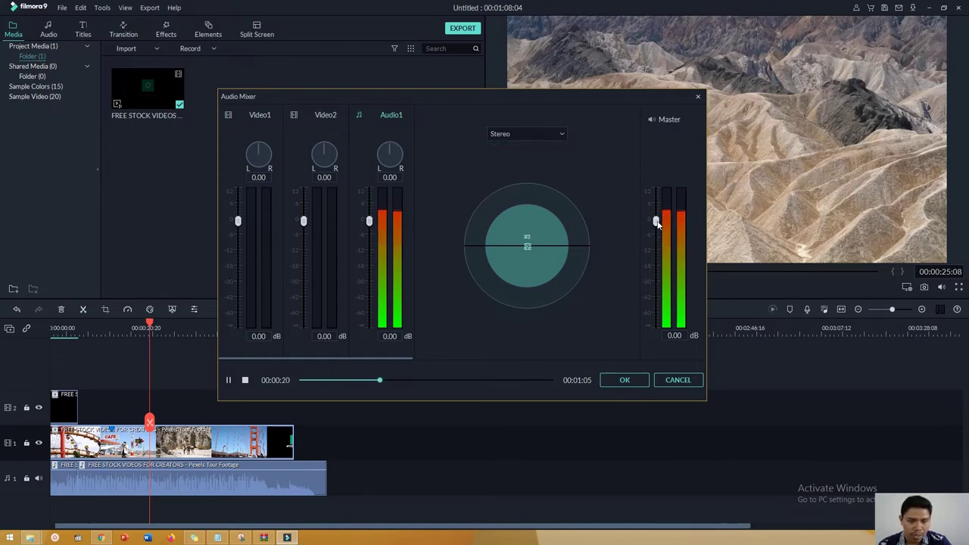
- Try a master level of 3.28 dB and an Audio1 level of -7.13 dB during playback, then stop and discard the mixer changes
mouse_move(656, 221)
left_mouse_down()
mouse_move(656, 193)
mouse_move(656, 213)
left_mouse_up()
left_click_drag(369, 221, 370, 256)
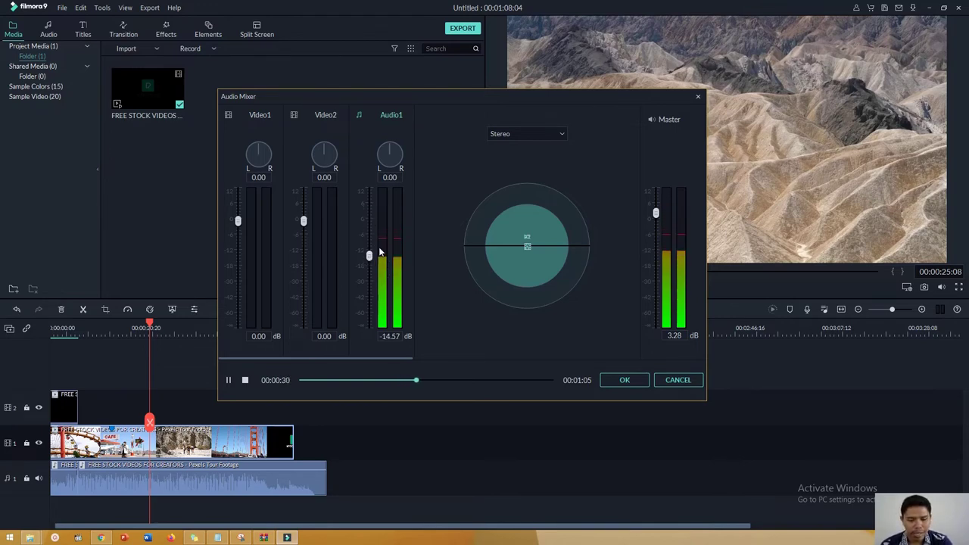
left_click_drag(369, 256, 370, 239)
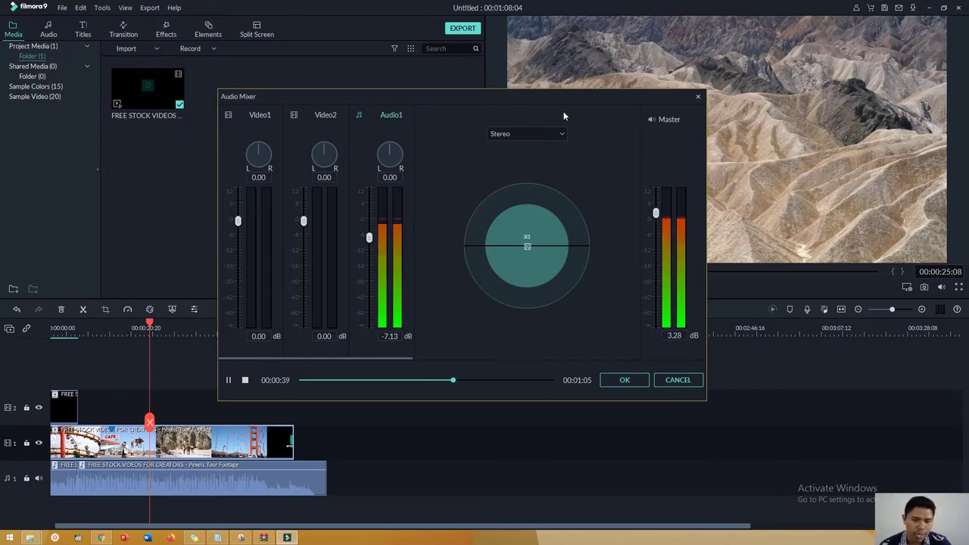
left_click_drag(559, 94, 529, 84)
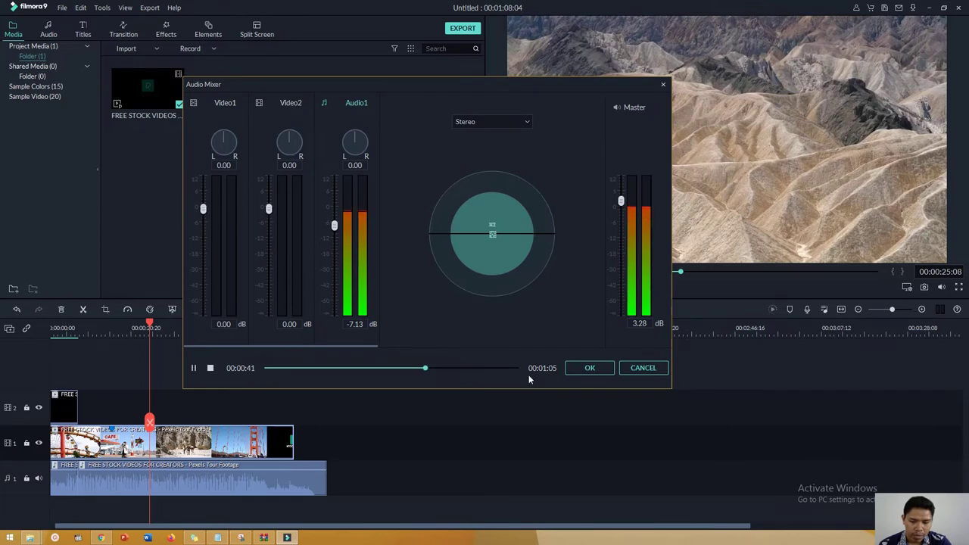
left_click(210, 369)
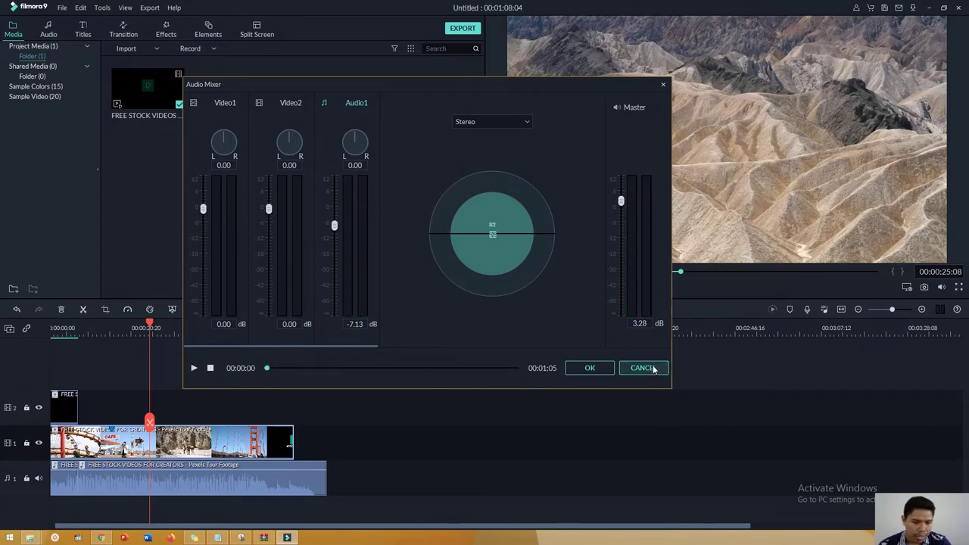
left_click(652, 368)
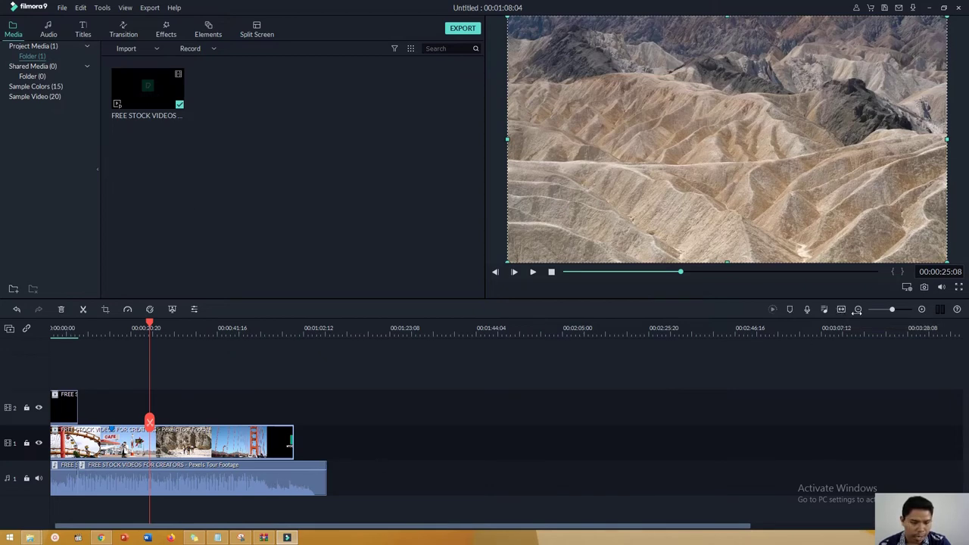
- Fit the project to the timeline width and compare it at several wider and closer zoom levels
left_click(841, 309)
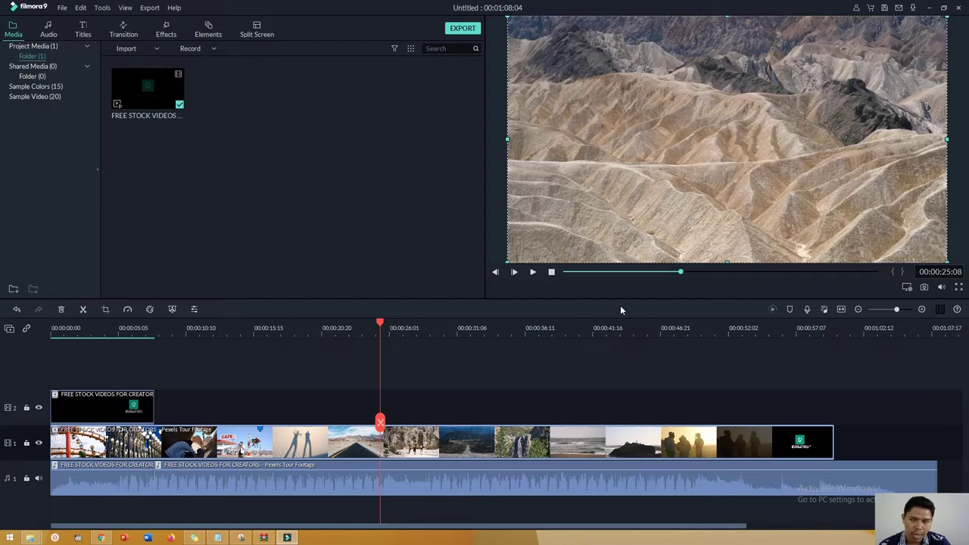
left_click(857, 309)
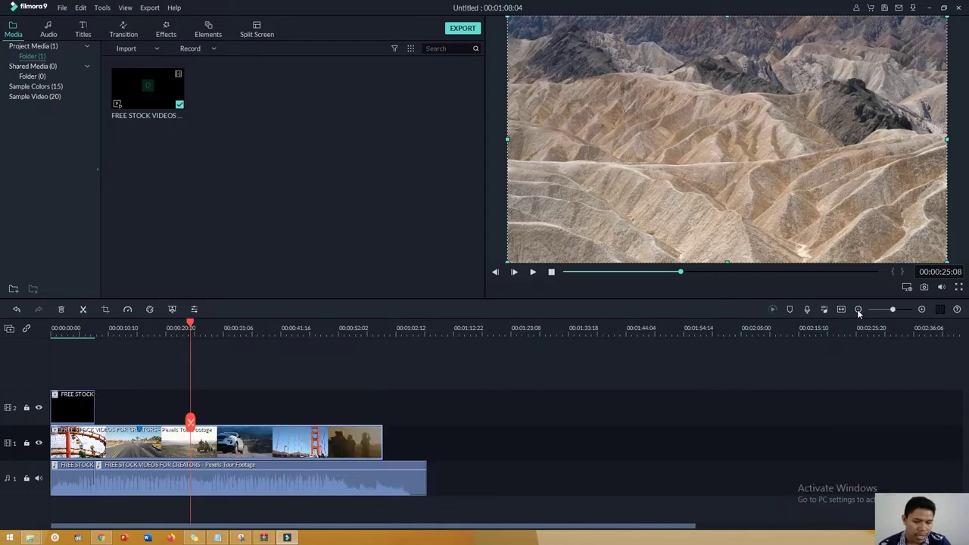
left_click(857, 309)
left_click(921, 309)
left_click(921, 309)
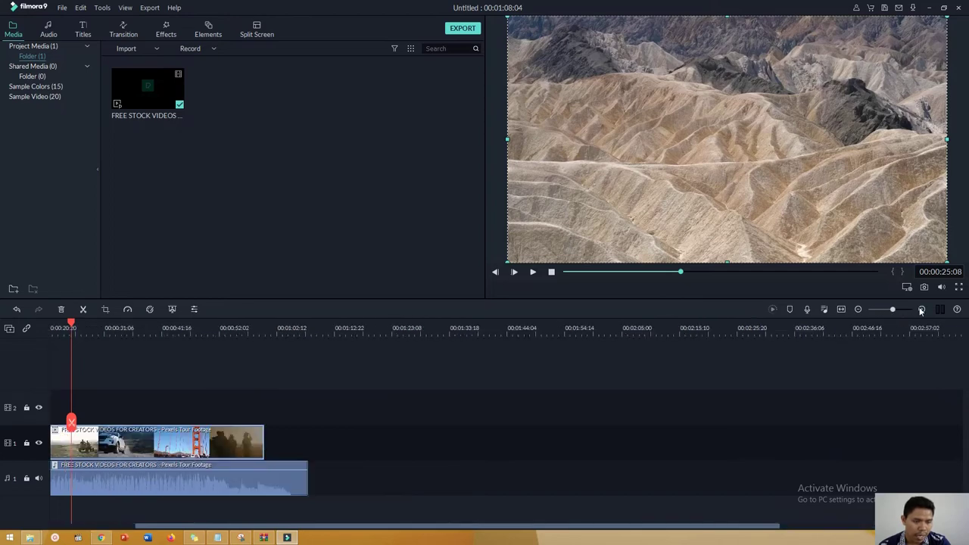
left_click(921, 309)
left_click(841, 309)
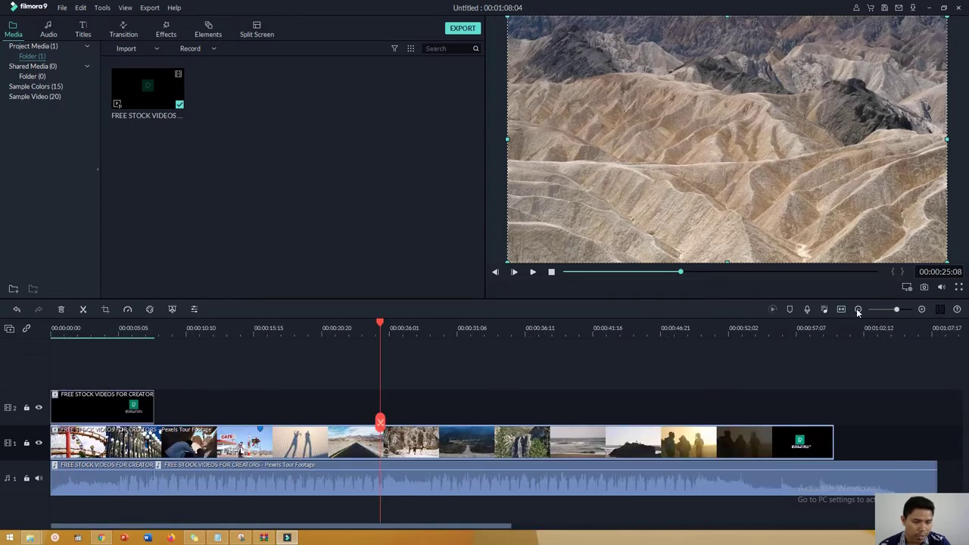
left_click(857, 309)
left_click(858, 309)
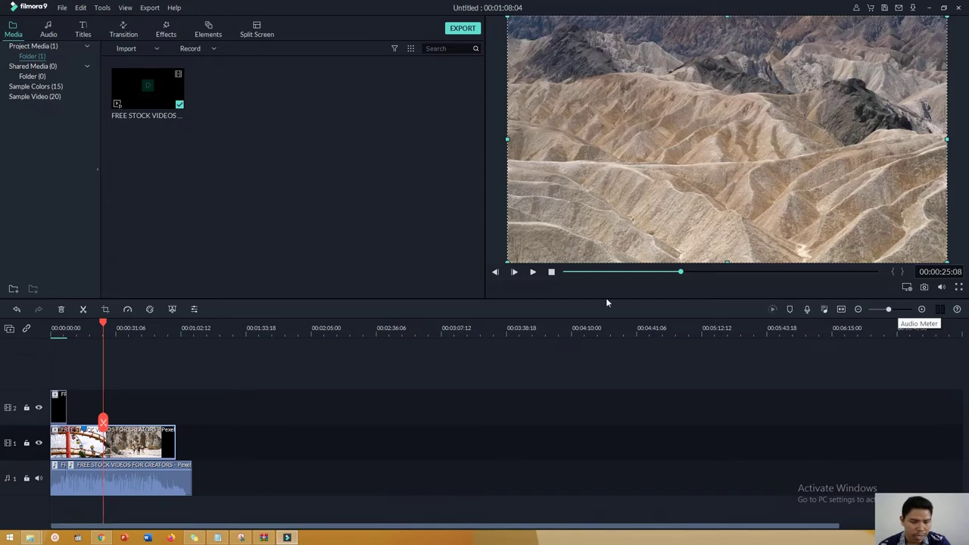
- Play the project to about 00:00:29 to examine the audio meter, and scrub back to an earlier point
left_click(533, 272)
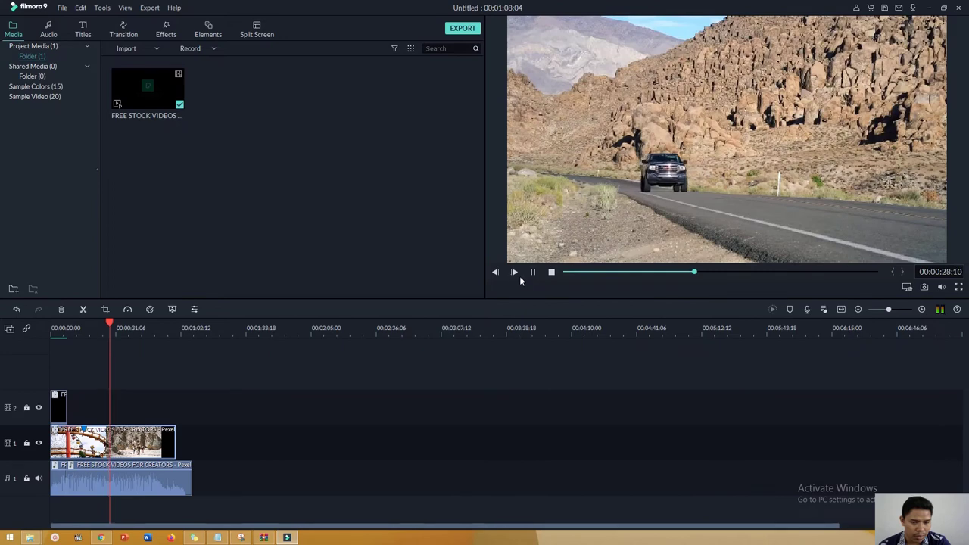
left_click(532, 272)
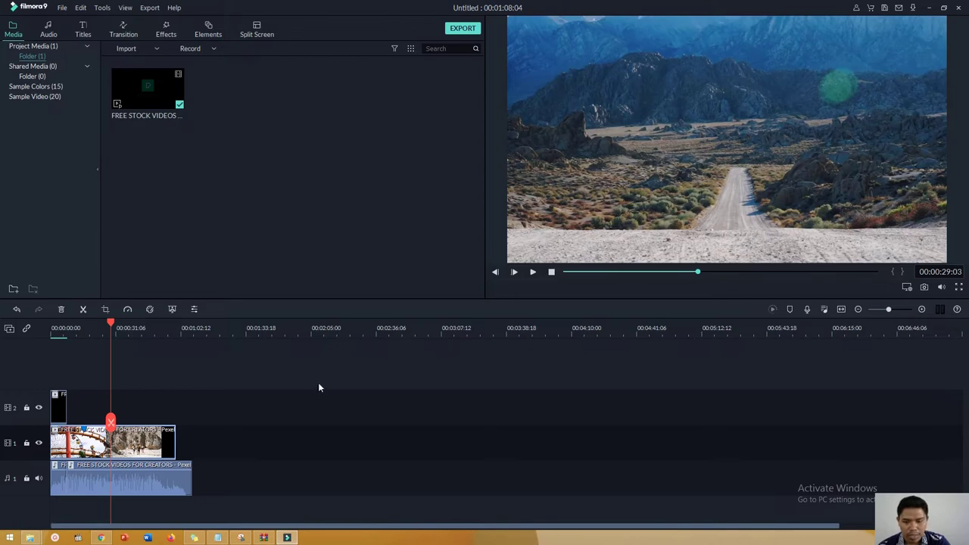
left_click_drag(112, 324, 87, 325)
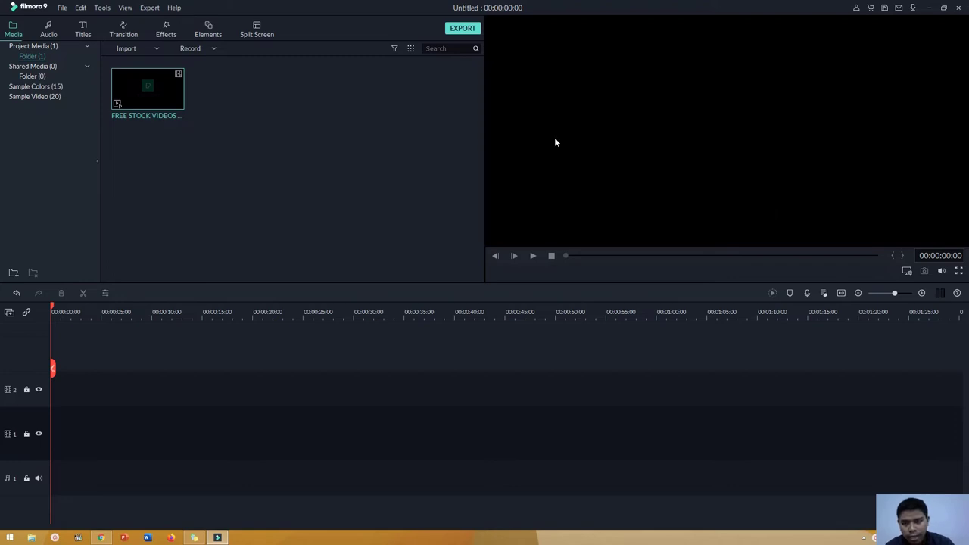
- Preview the FREE STOCK VIDEOS clip from the media library up to about 00:00:11 and pause it
double_click(161, 91)
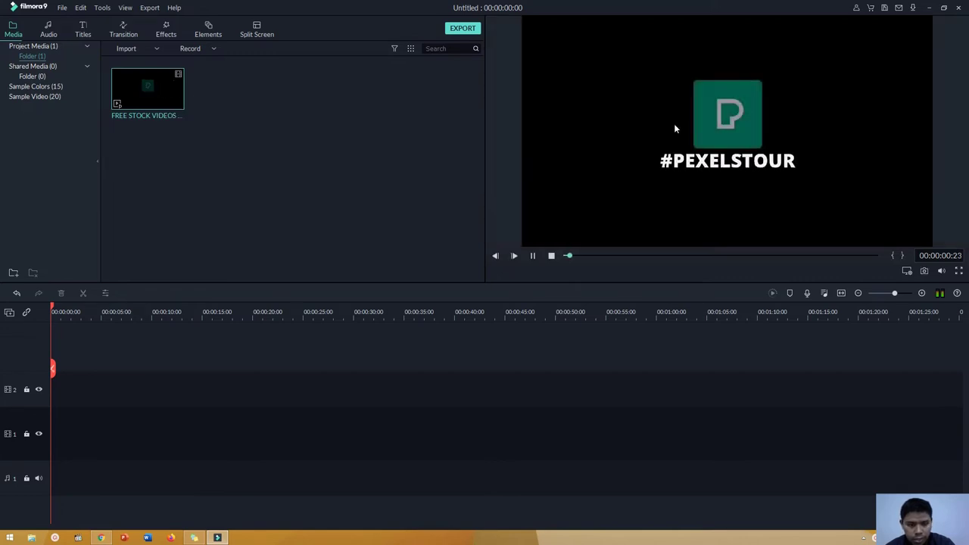
key("XF86AudioMute")
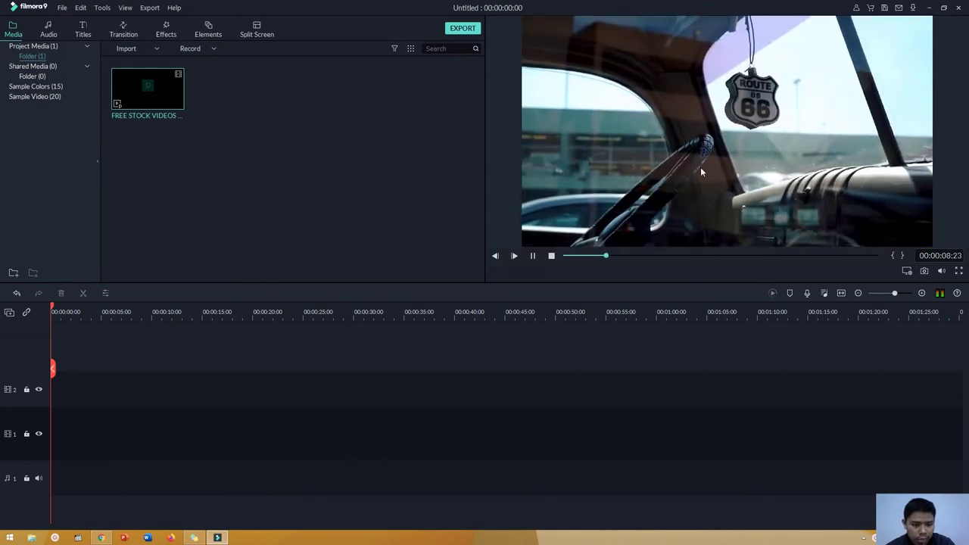
left_click(533, 258)
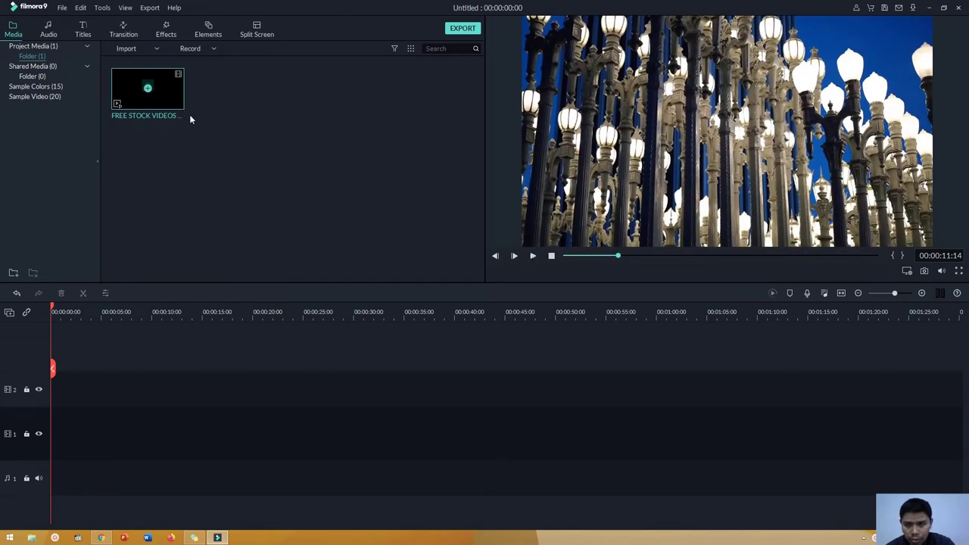
left_click(288, 112)
- Place the FREE STOCK VIDEOS clip at the start of track 1 and match the project to its 1280 x 720 24fps settings
left_click_drag(164, 96, 60, 429)
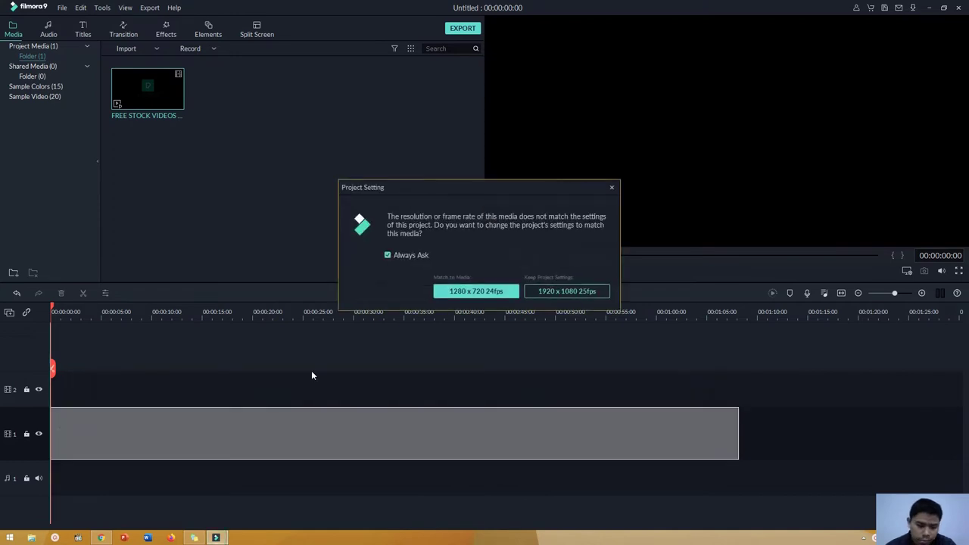
left_click_drag(472, 189, 330, 171)
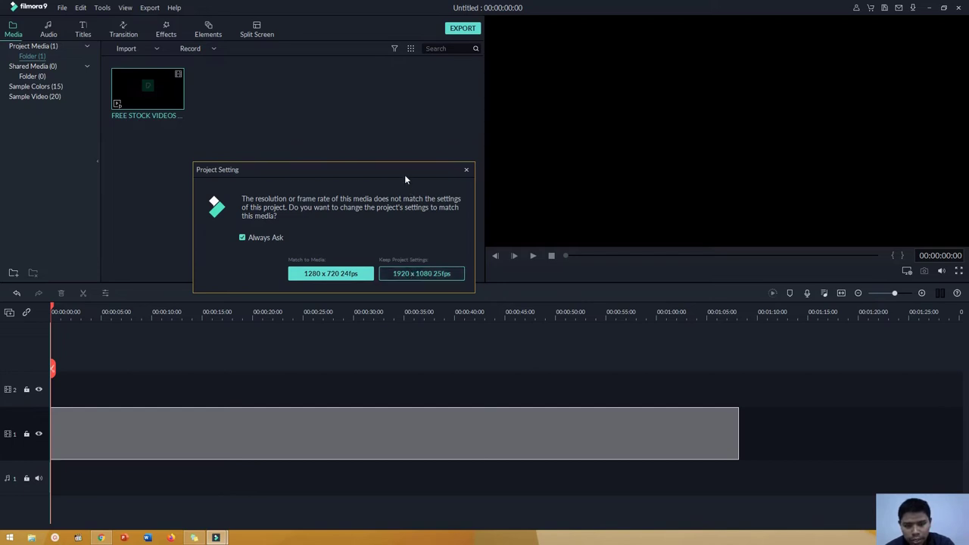
left_click_drag(405, 179, 392, 187)
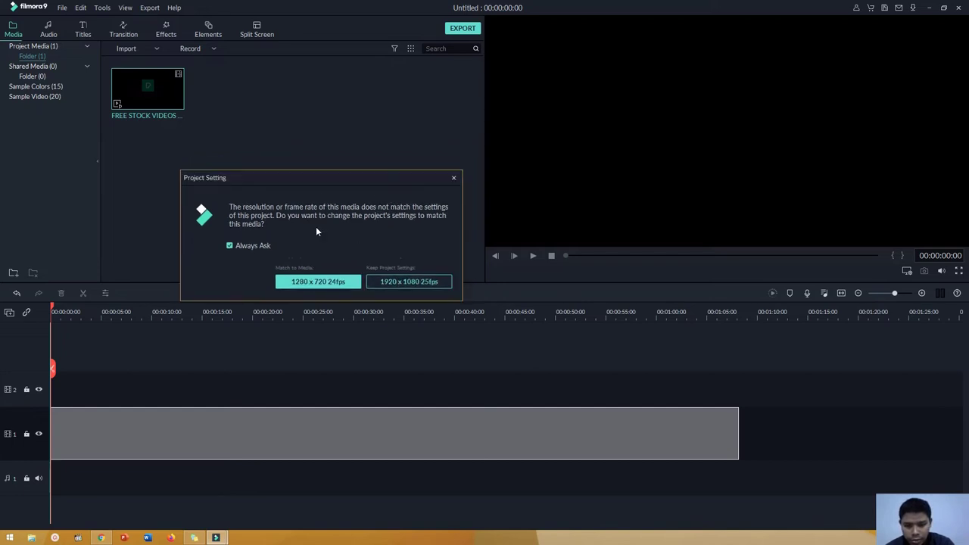
left_click(318, 282)
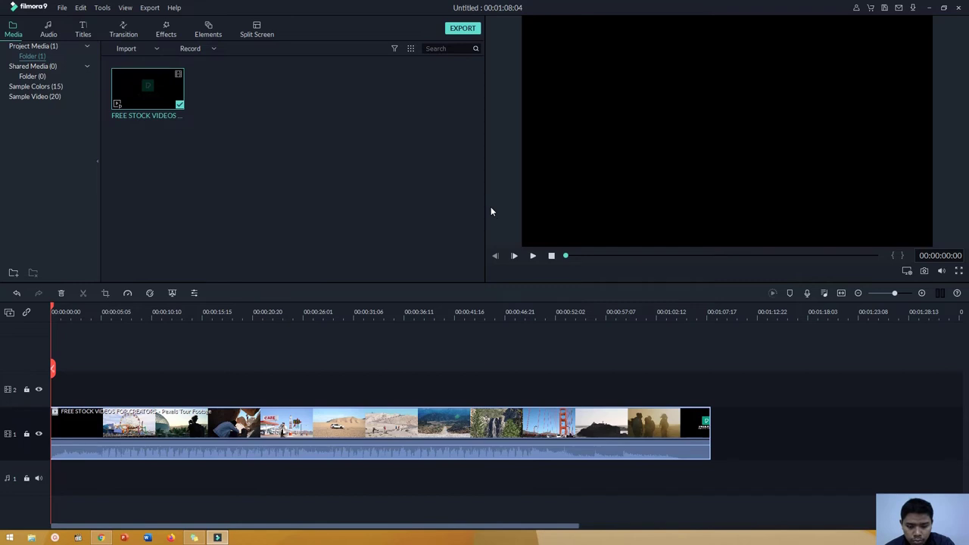
- Play the timeline to about 00:00:12, and step forward and backward frame by frame to 00:00:12:03
left_click(532, 256)
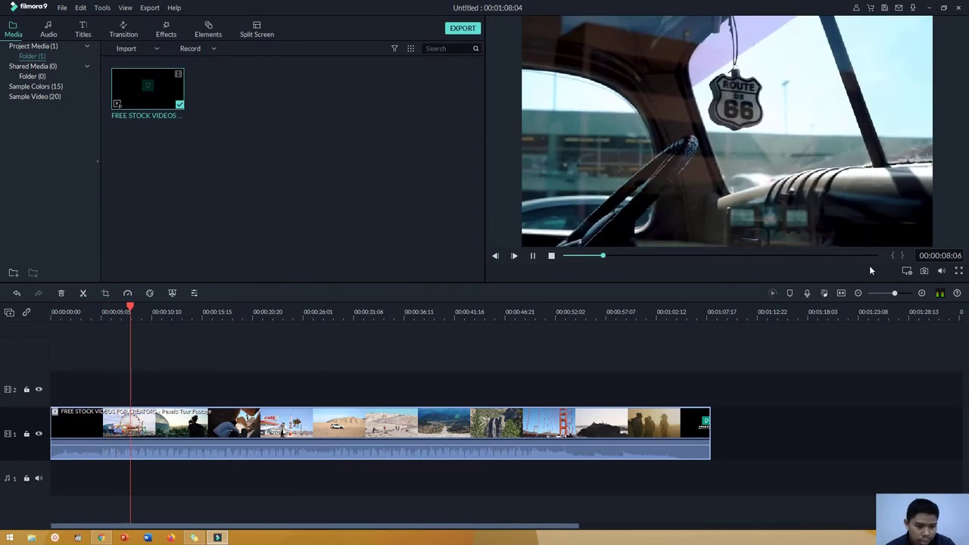
left_click(515, 258)
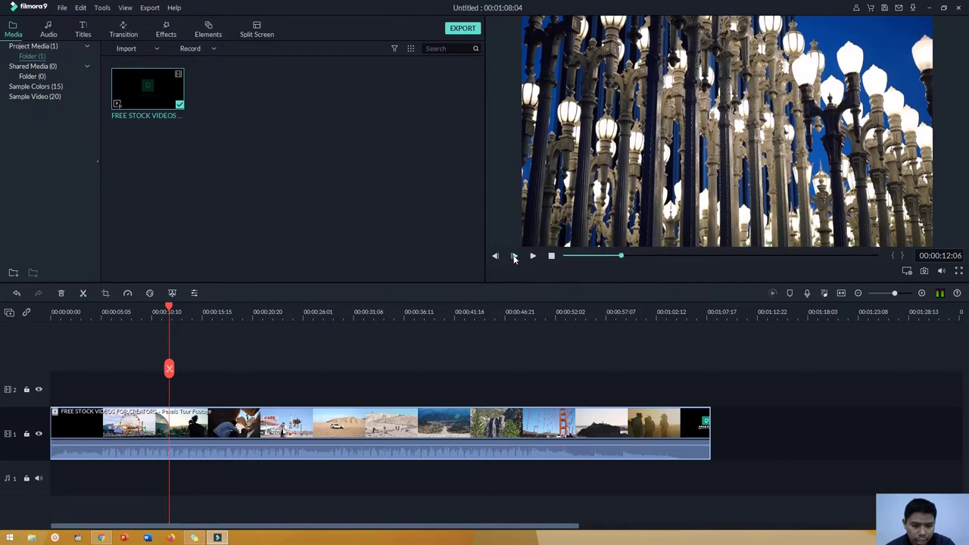
left_click(496, 257)
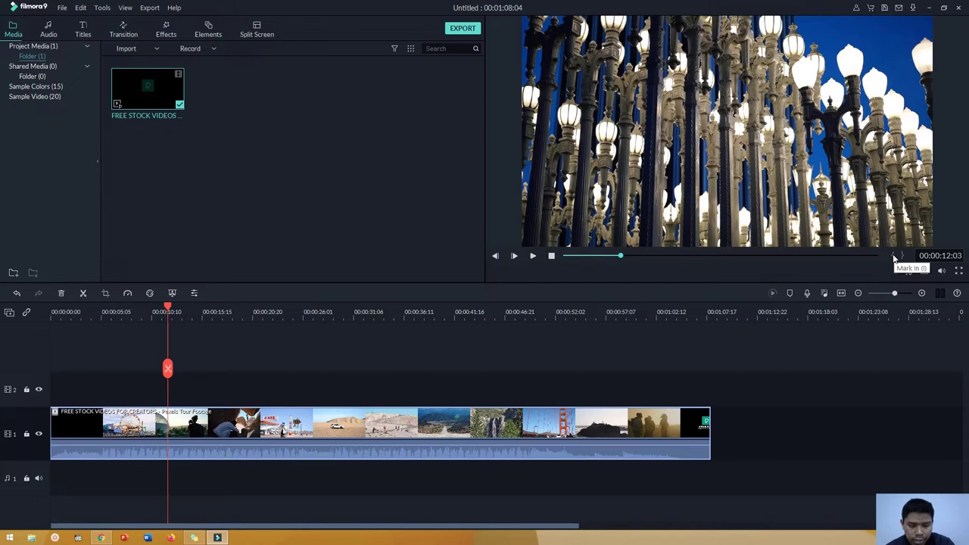
- Mark an in point at about 00:00:08 and an out point several seconds further in the library clip, and place that segment on track 1 after the existing clip
mouse_move(176, 128)
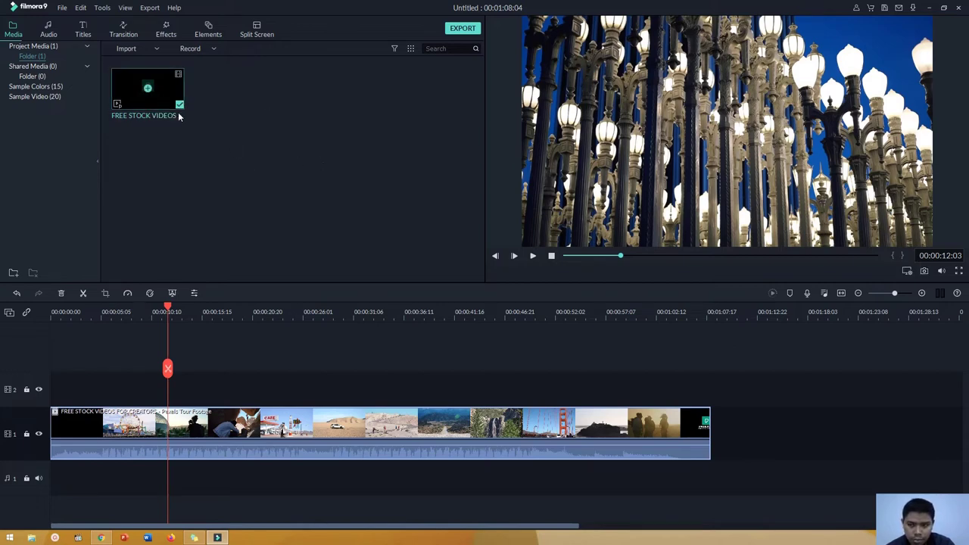
left_click(149, 90)
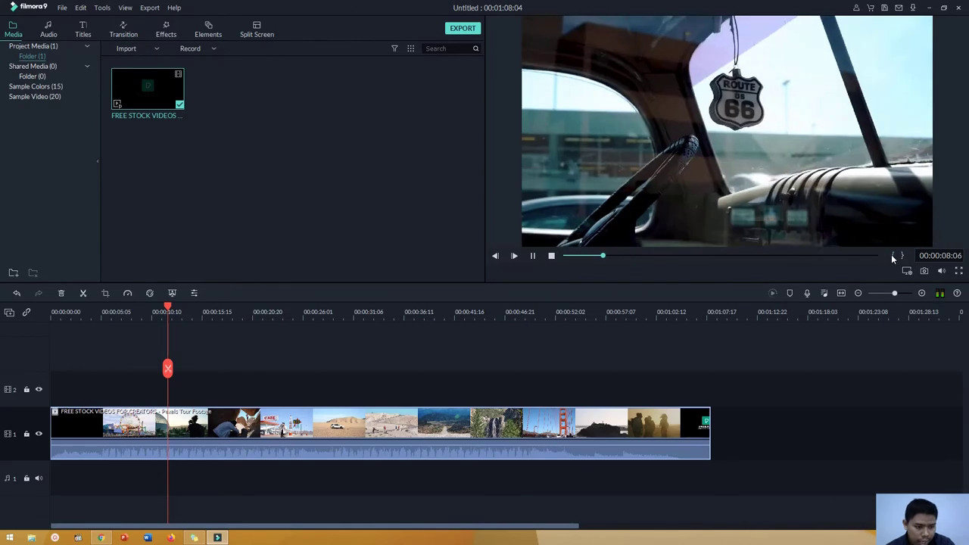
left_click(893, 257)
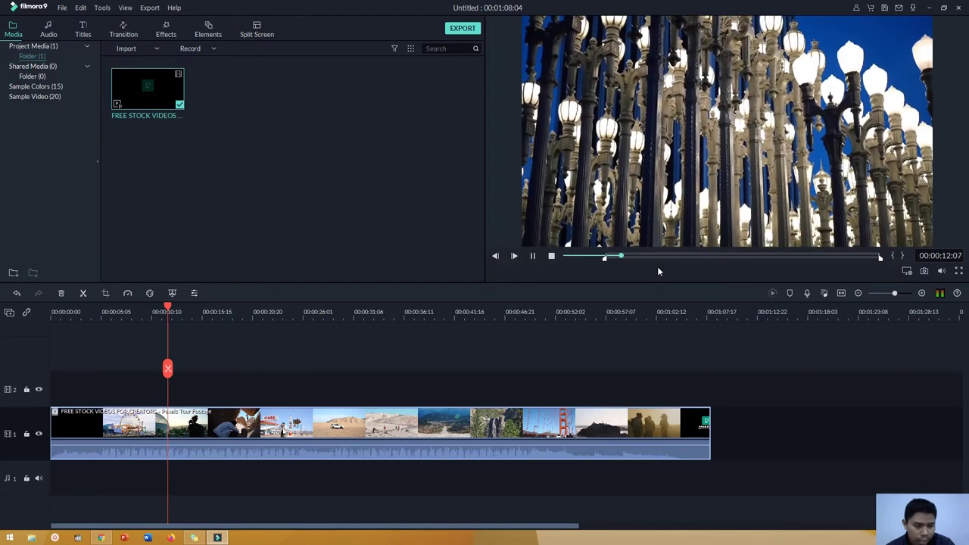
left_click(903, 257)
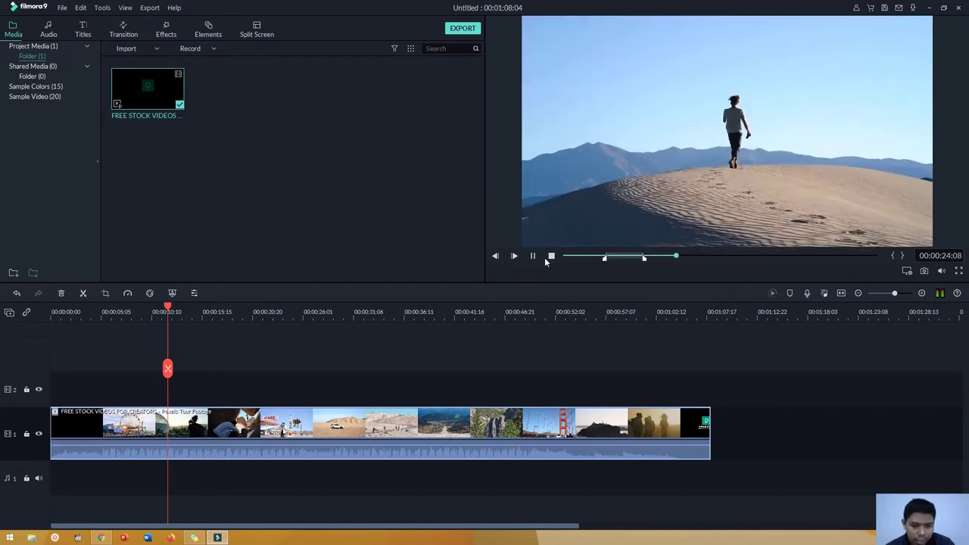
left_click(552, 256)
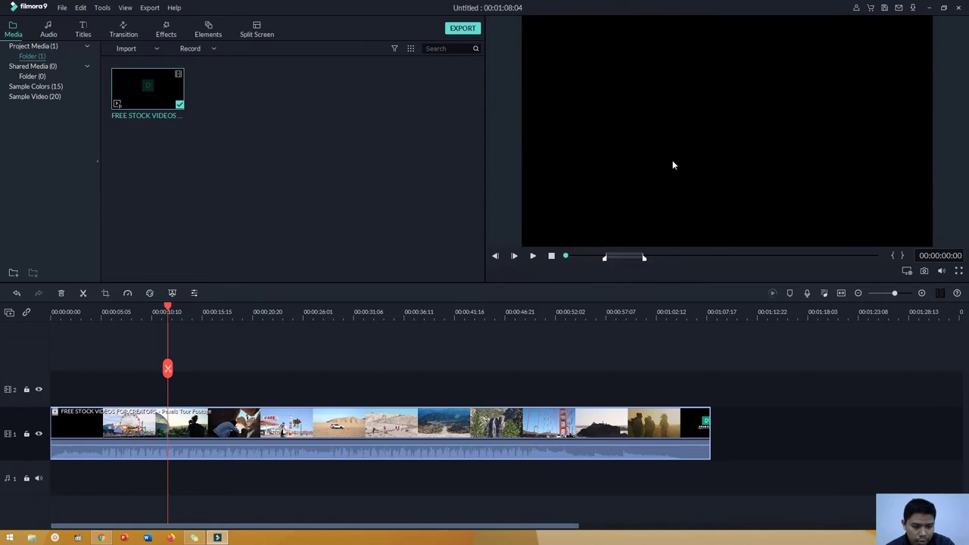
left_click_drag(674, 165, 777, 414)
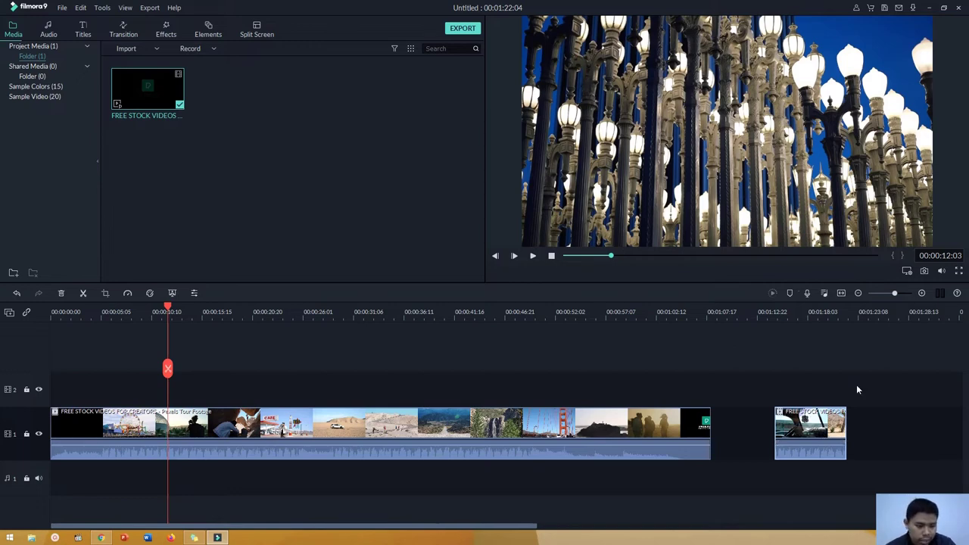
- Change the project aspect ratio to 1:1 (Instagram) with a 1080 x 1080 resolution
left_click(907, 272)
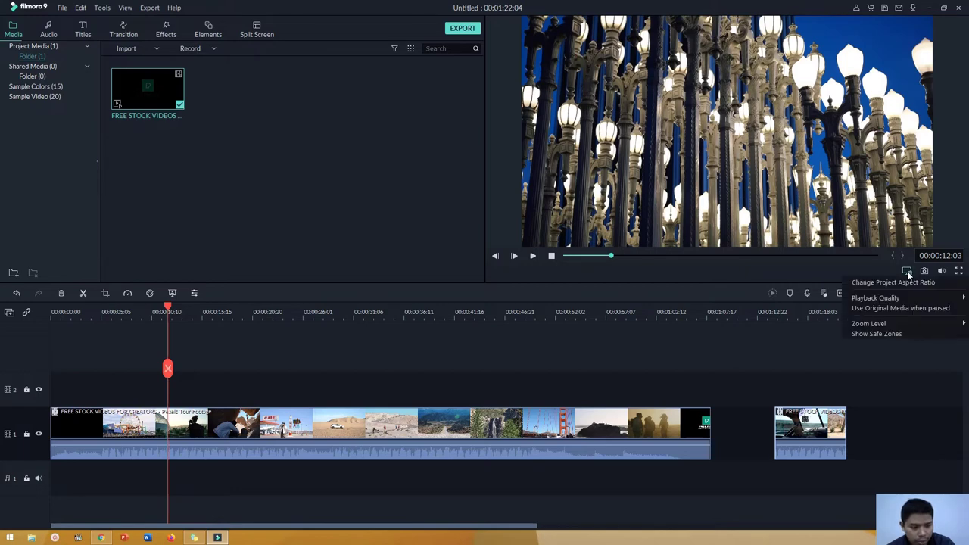
left_click(915, 283)
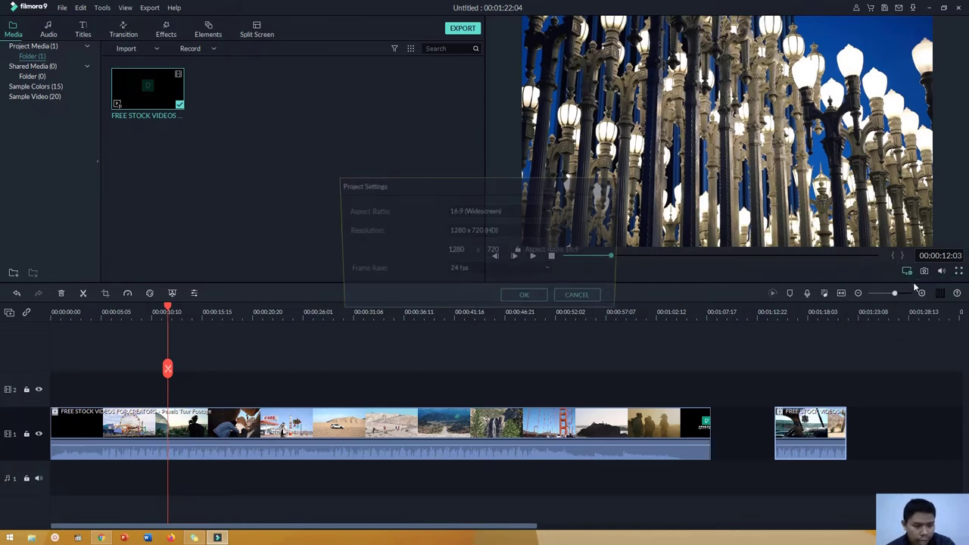
left_click_drag(496, 188, 298, 157)
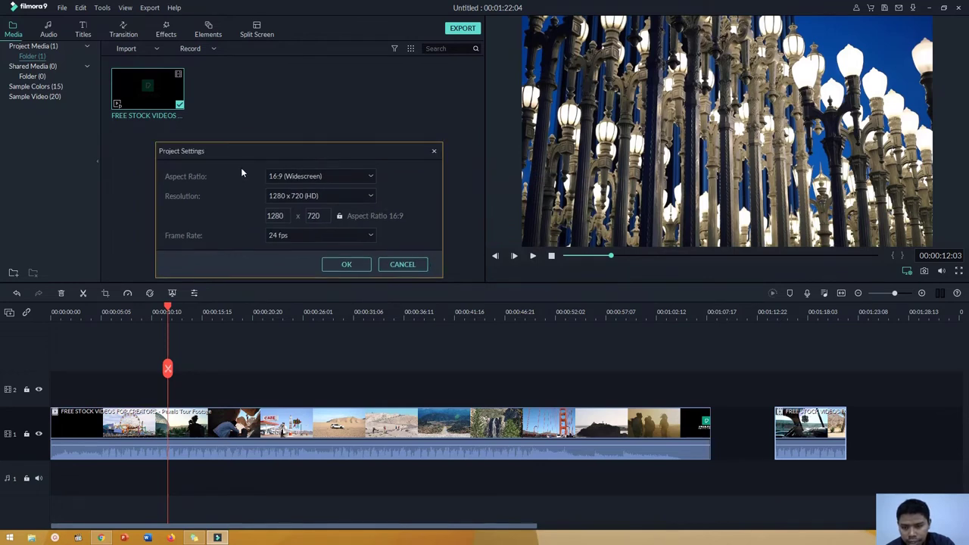
left_click(301, 177)
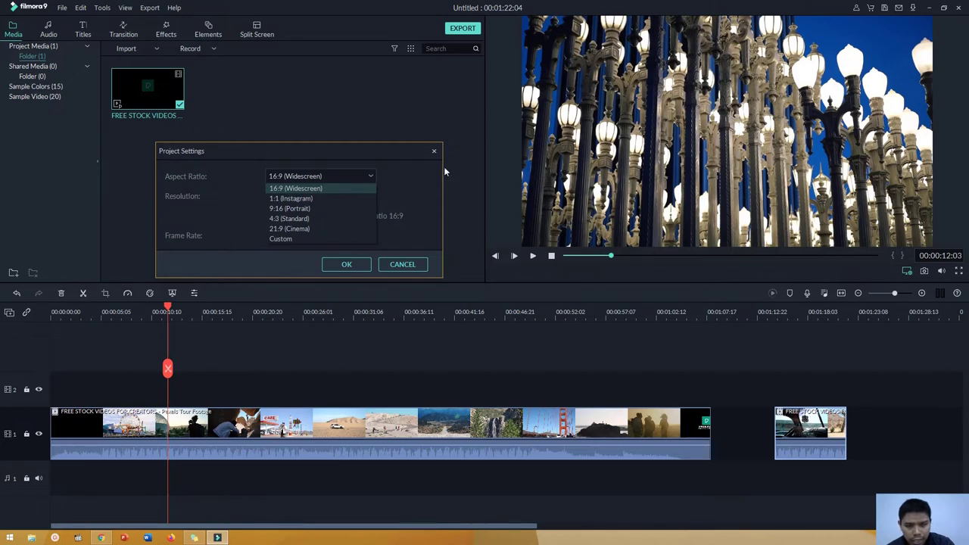
left_click(311, 198)
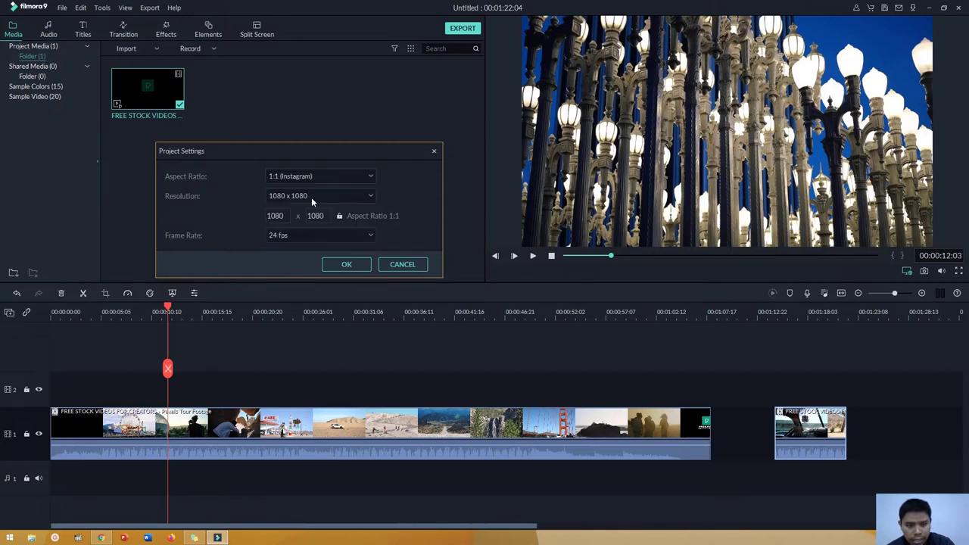
left_click(347, 264)
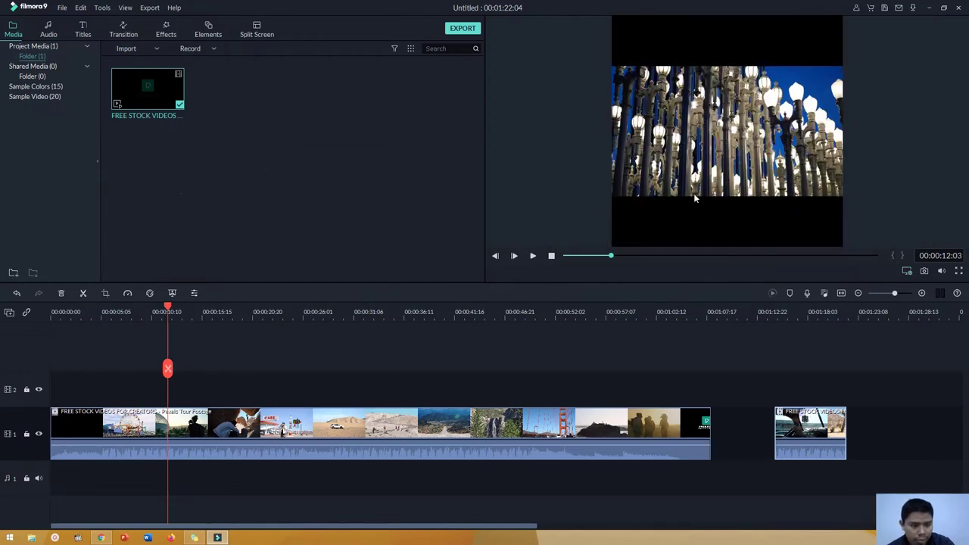
- Reopen the project settings, try the 16:9 (Widescreen) aspect ratio and enter a custom resolution of 1920 x 1262
left_click(909, 271)
left_click(900, 283)
left_click_drag(489, 188, 349, 167)
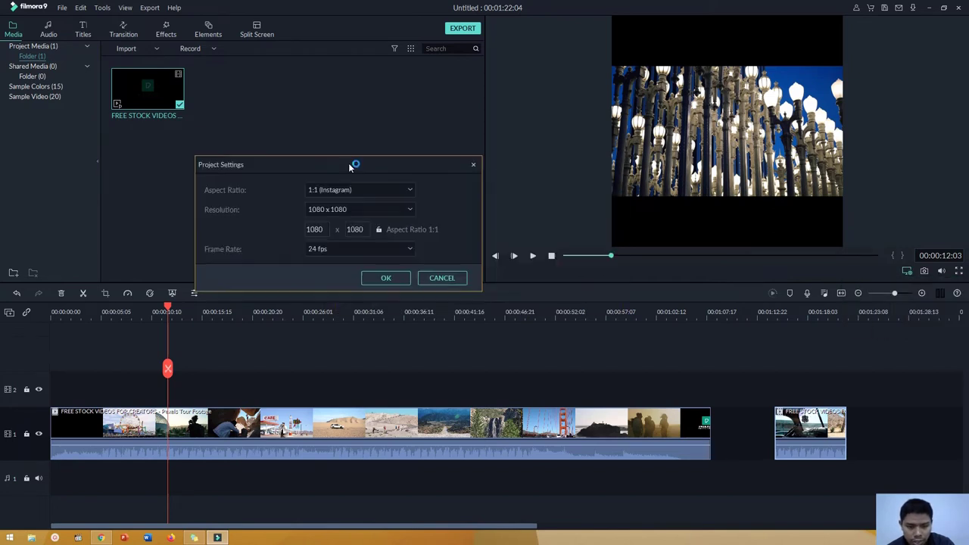
left_click(379, 212)
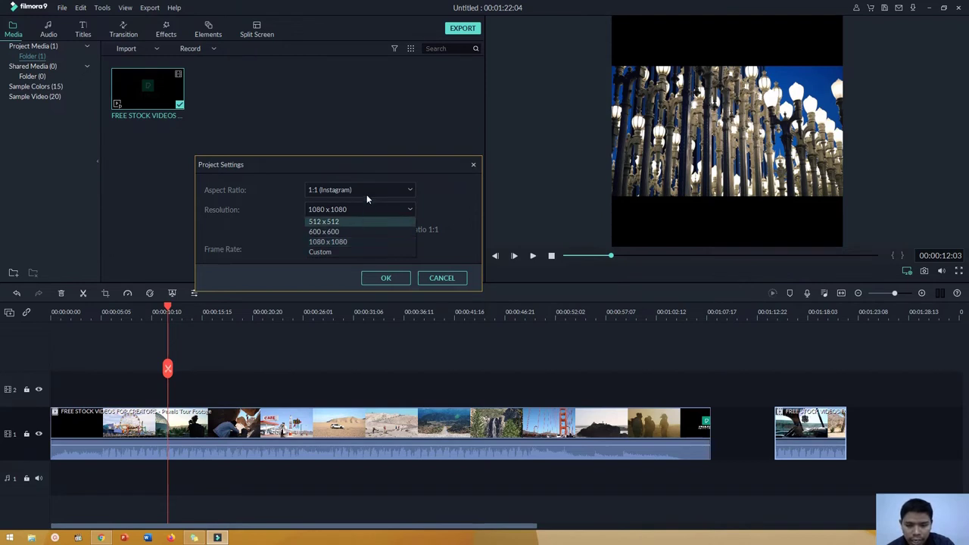
left_click(367, 191)
left_click(363, 203)
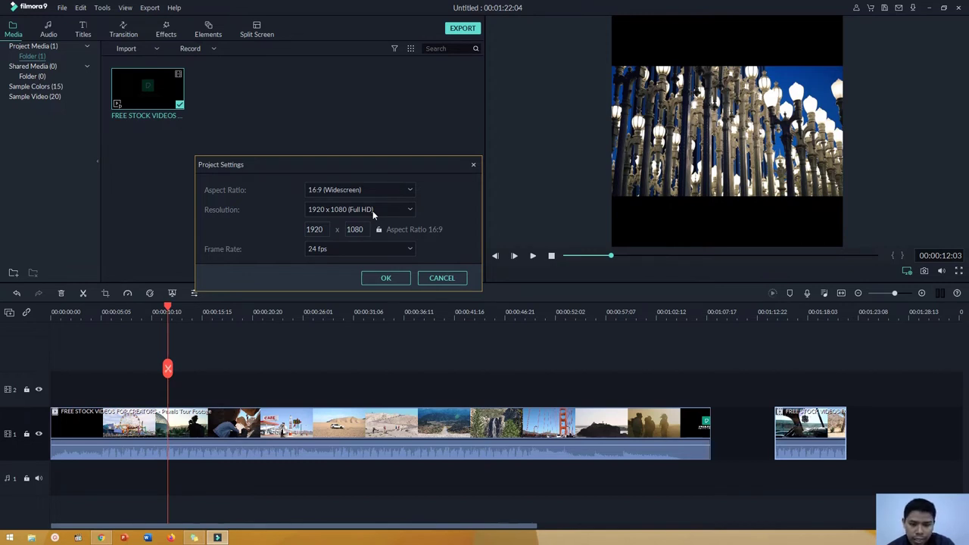
left_click(372, 210)
left_click(373, 215)
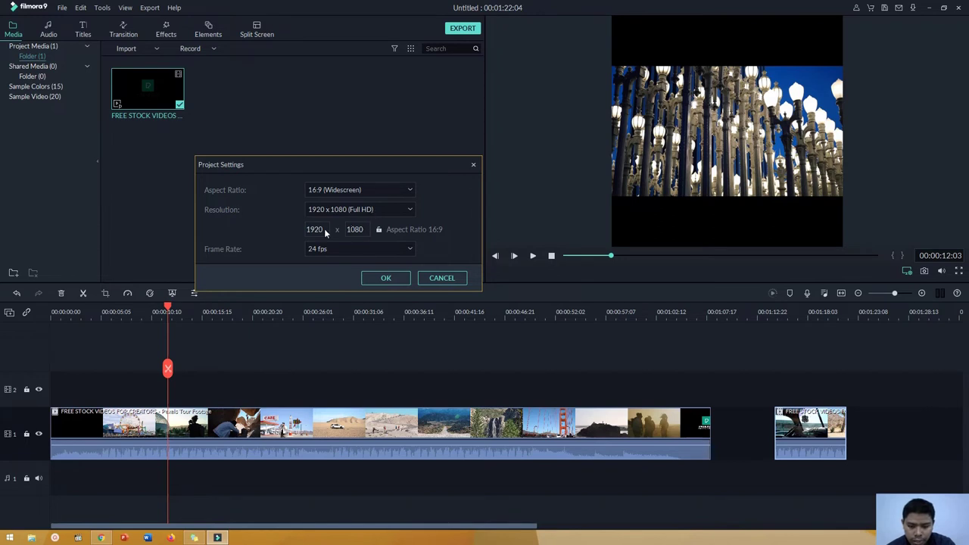
type("1152")
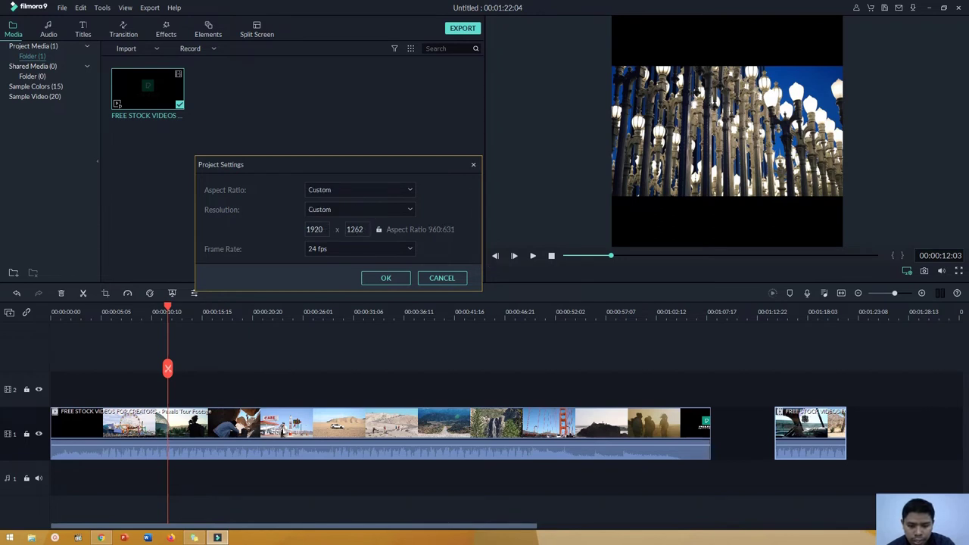
- Reset the aspect ratio to 16:9 (Widescreen), lock the proportions and set the resolution width to 1976
left_click(342, 191)
left_click(346, 204)
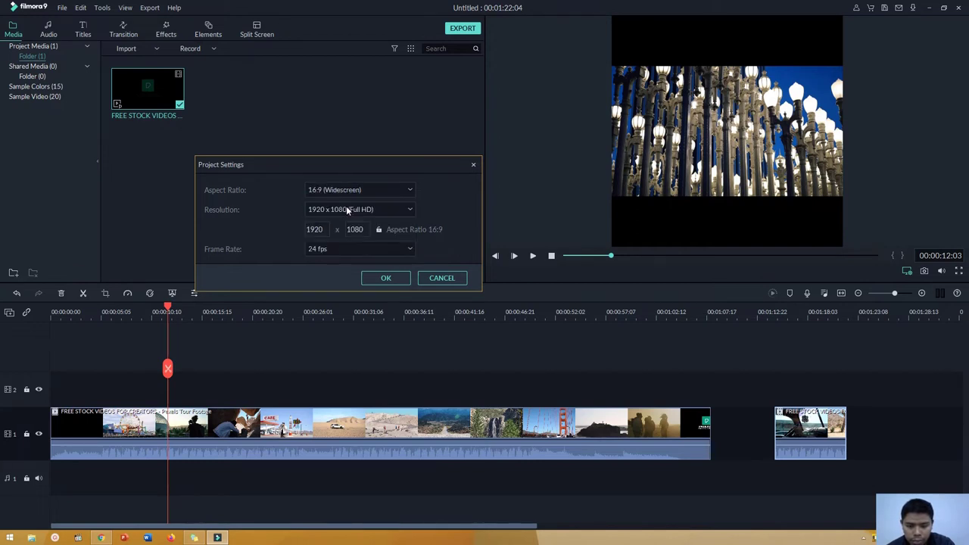
left_click_drag(388, 171, 390, 160)
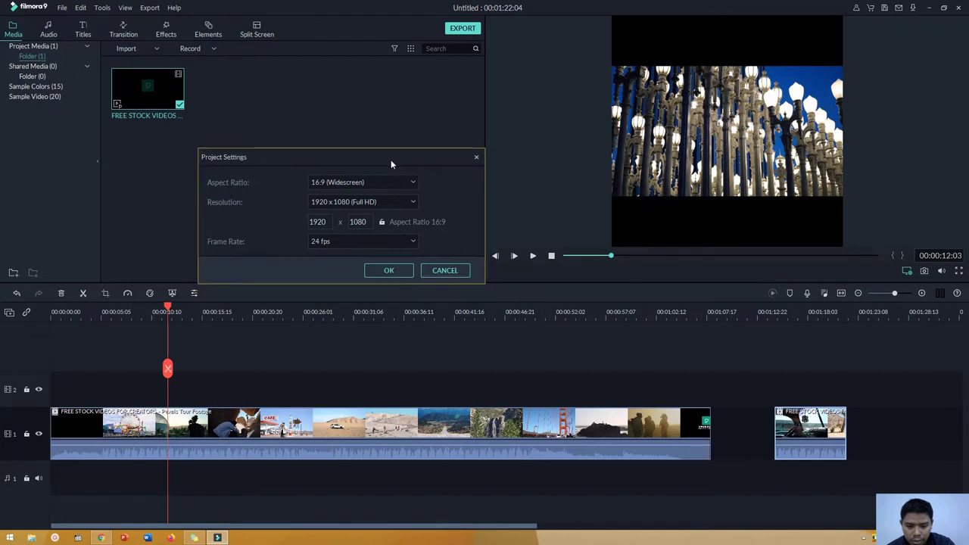
left_click(383, 223)
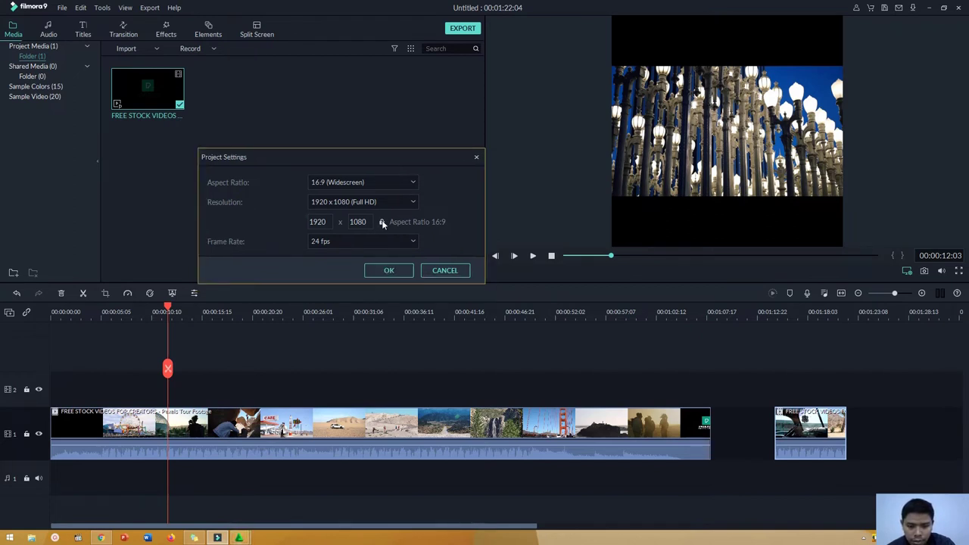
type("1976")
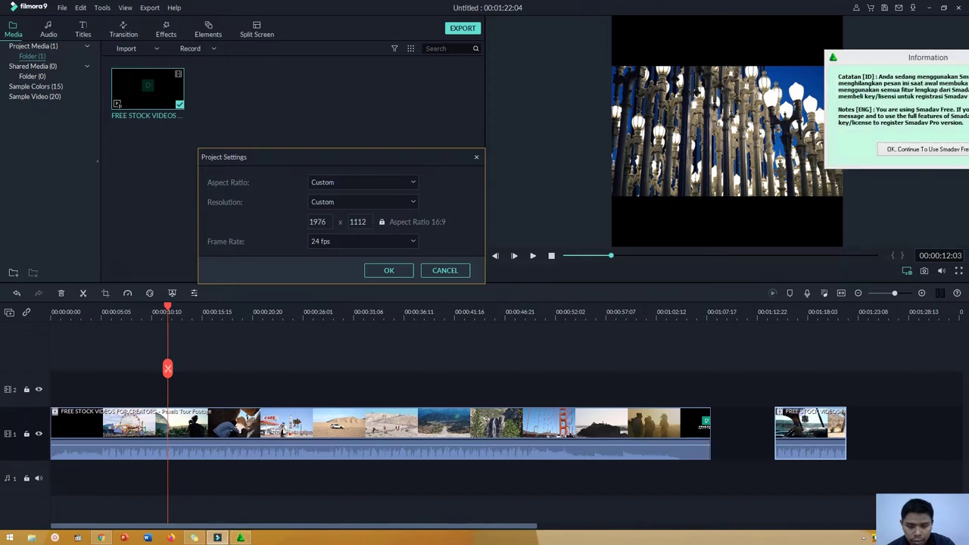
- Examine the available project frame rates, and close both the project settings without applying changes and the antivirus notice
left_click(350, 243)
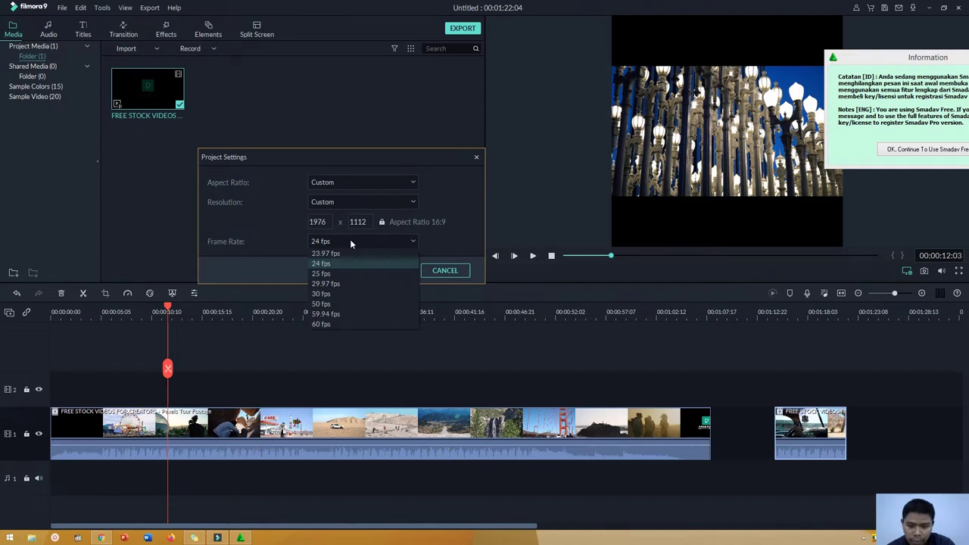
left_click(444, 240)
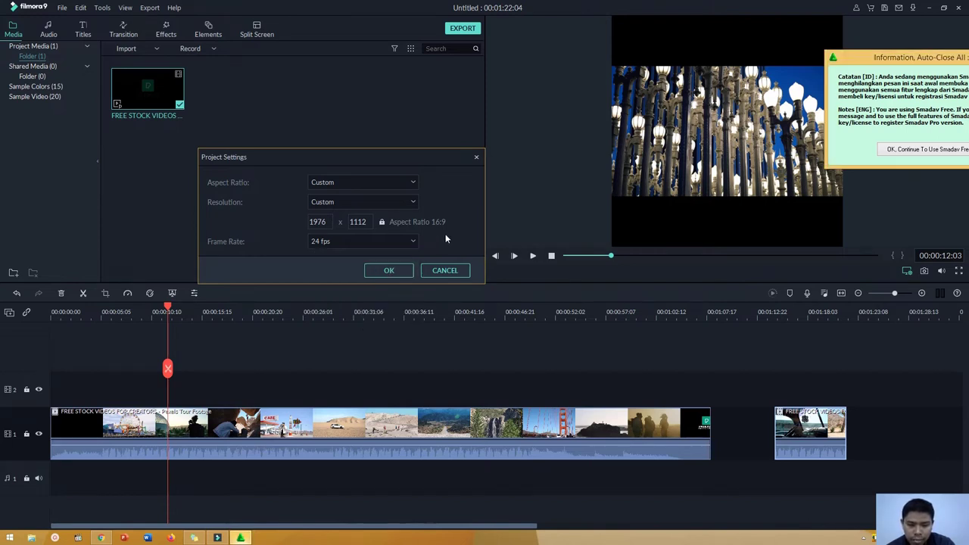
left_click(369, 243)
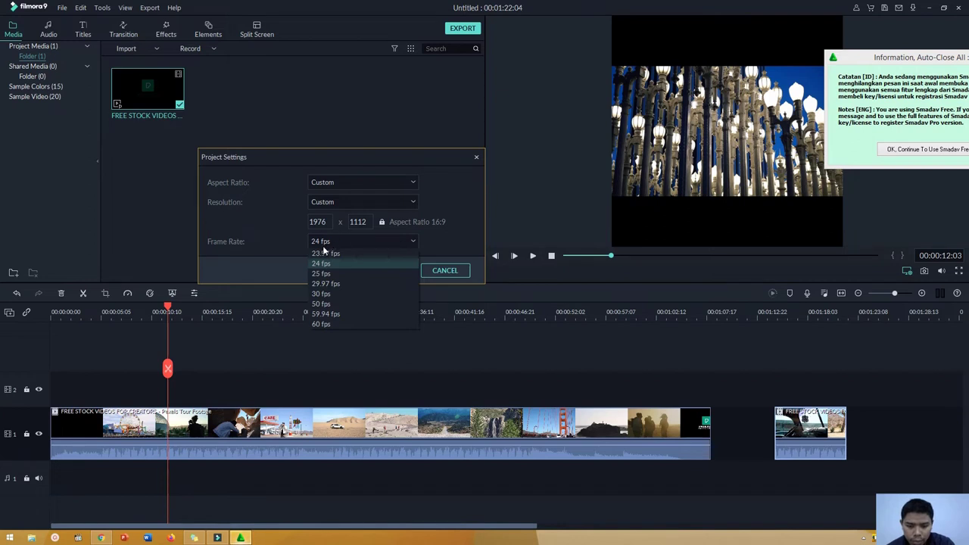
left_click(405, 243)
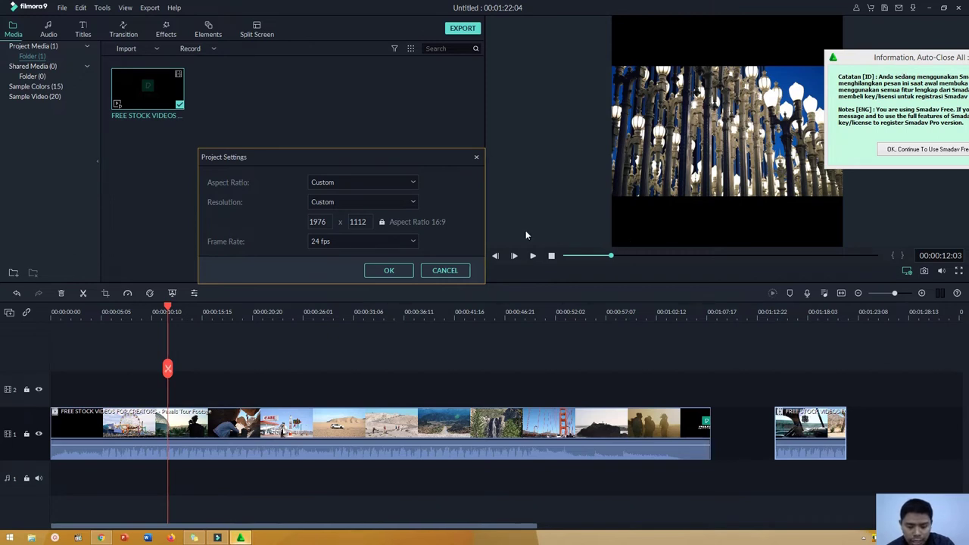
left_click(432, 271)
left_click(930, 59)
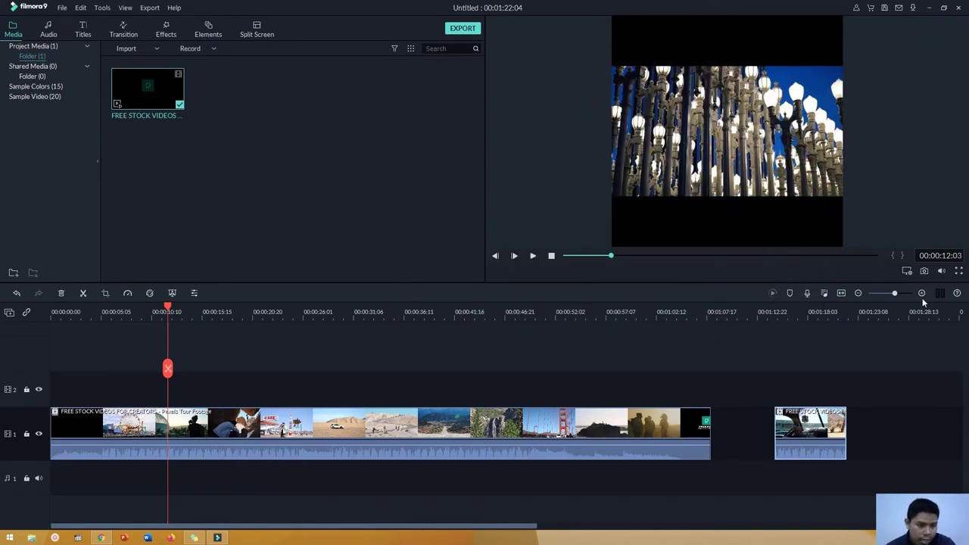
- Change the project aspect ratio to 16:9 (Widescreen) at 1920 x 1080 (Full HD) and 24 fps
mouse_move(896, 293)
left_mouse_down()
mouse_move(888, 293)
mouse_move(903, 293)
left_mouse_up()
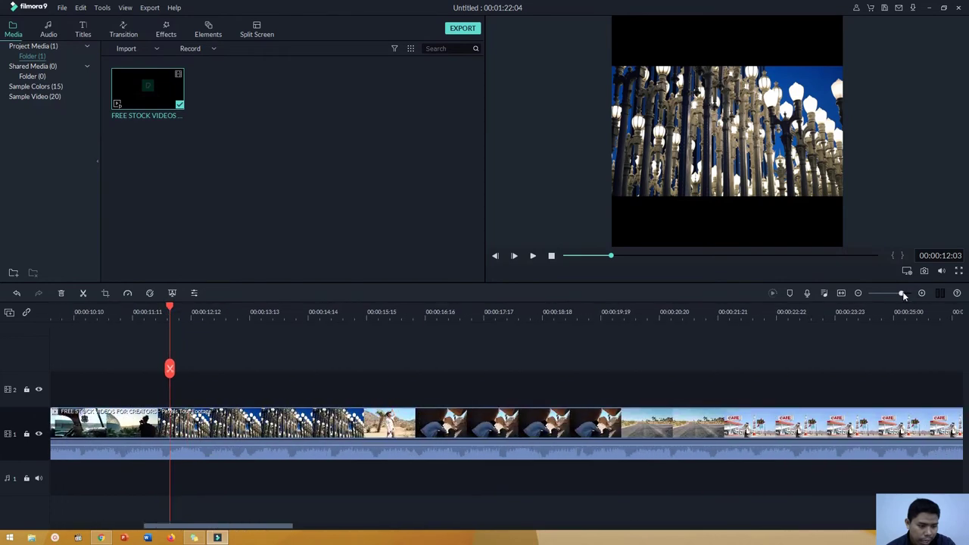
left_click(909, 272)
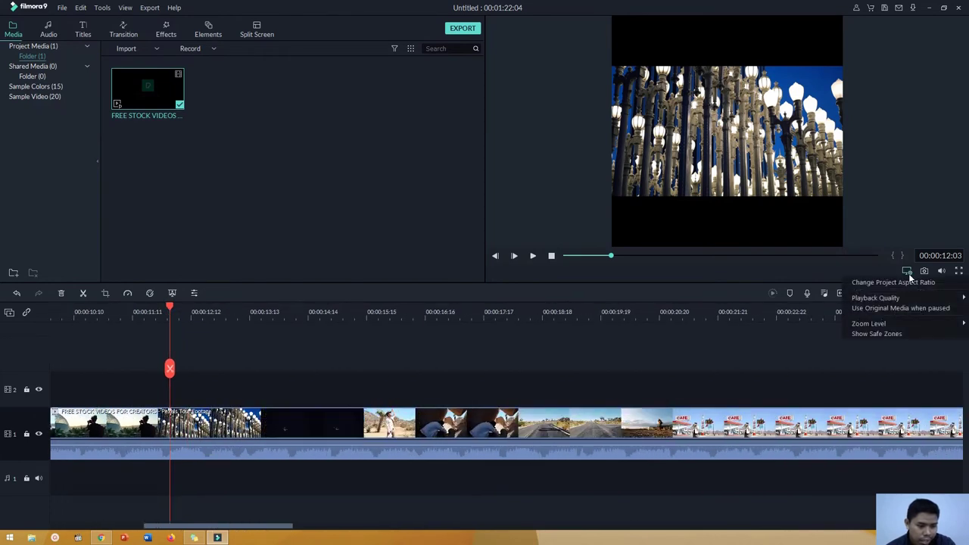
mouse_move(911, 299)
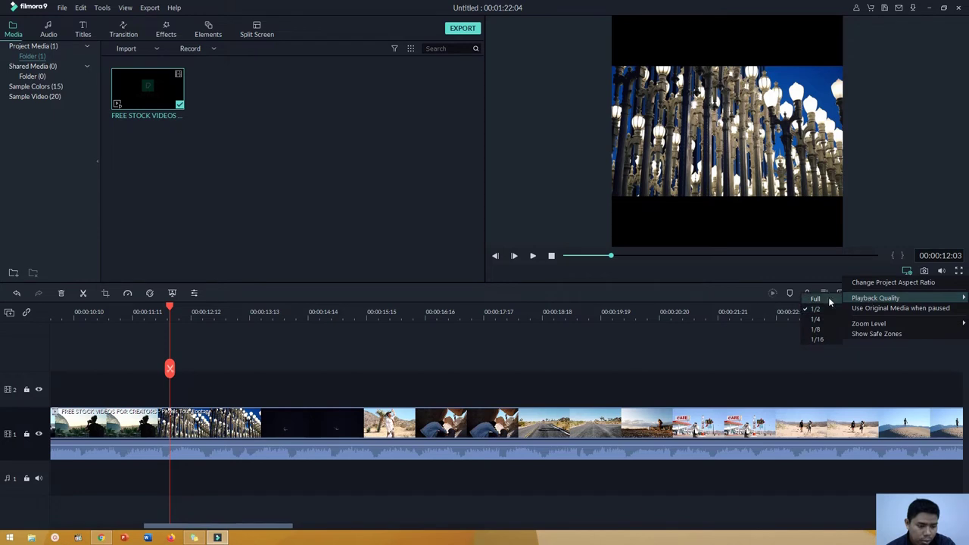
left_click(913, 283)
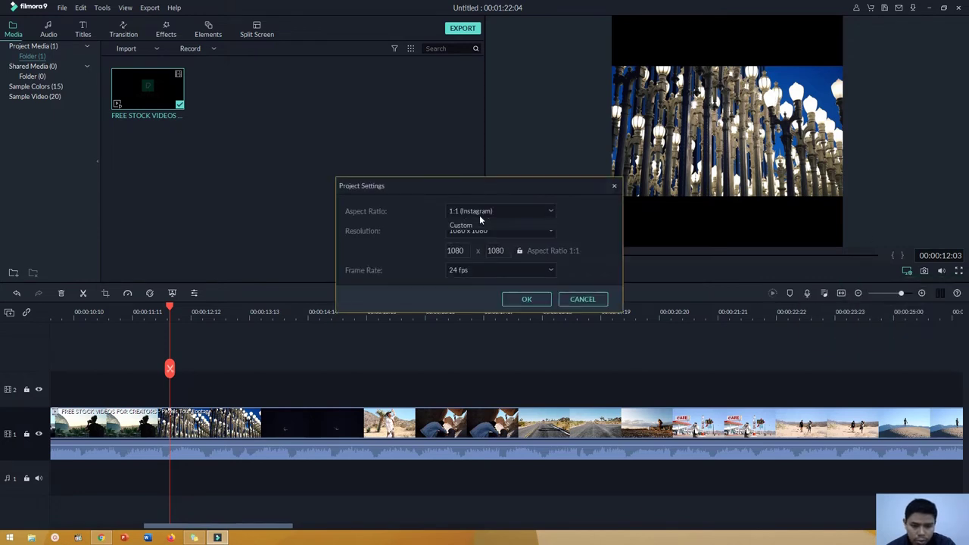
left_click(479, 215)
left_click(475, 223)
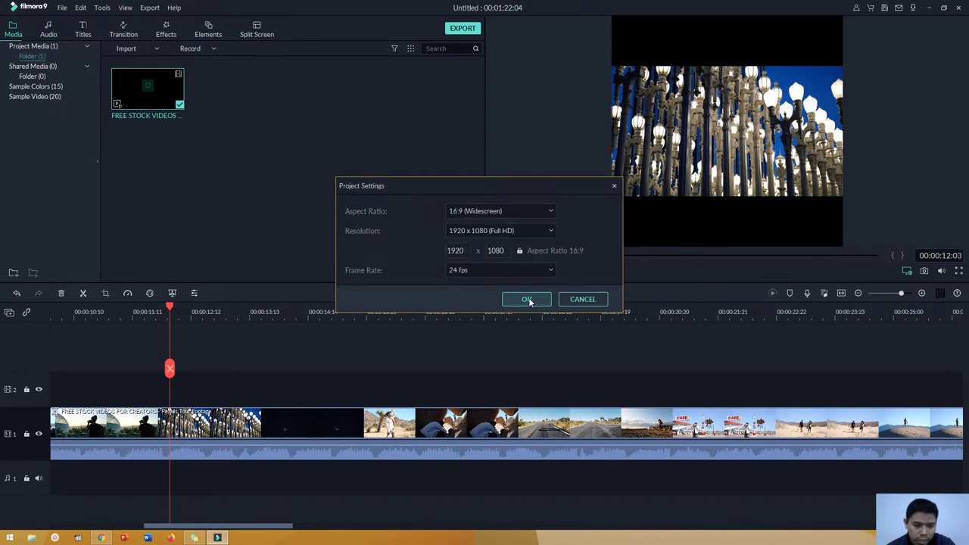
left_click(527, 299)
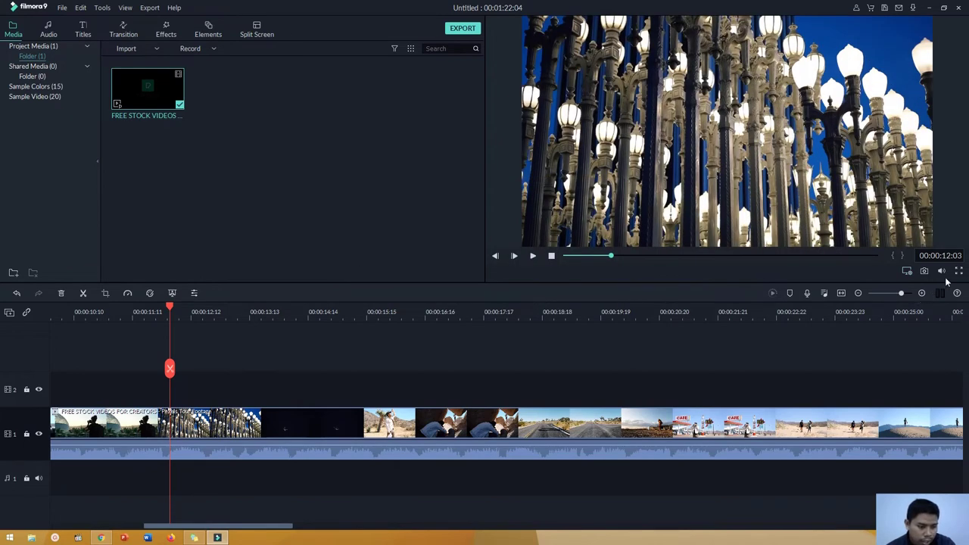
- Set the preview playback quality to 1/4 and play the timeline from 00:00:12:03
left_click(908, 271)
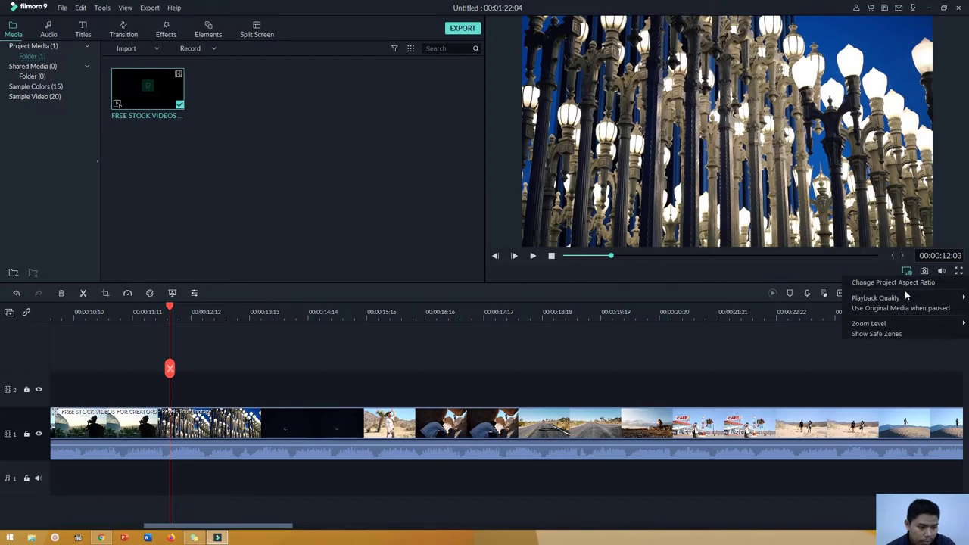
mouse_move(905, 300)
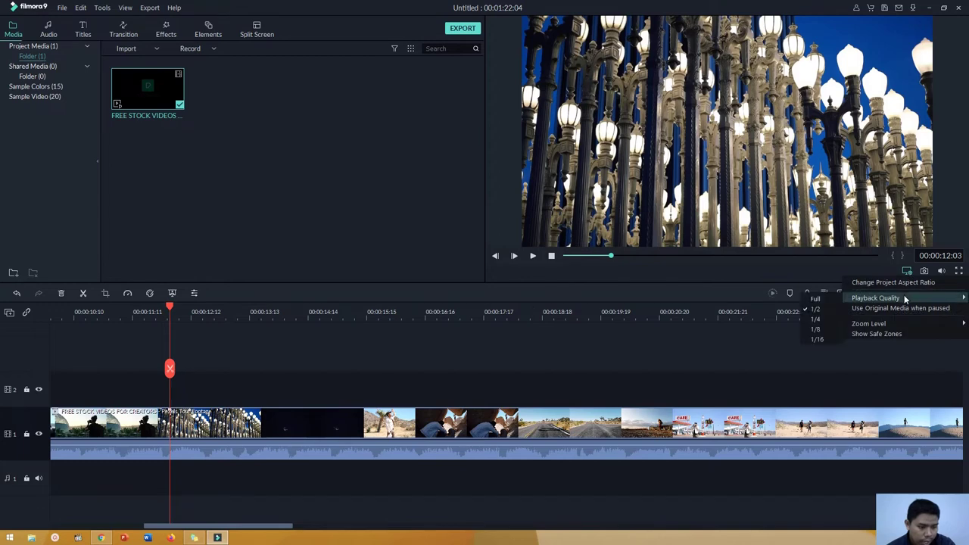
left_click(823, 319)
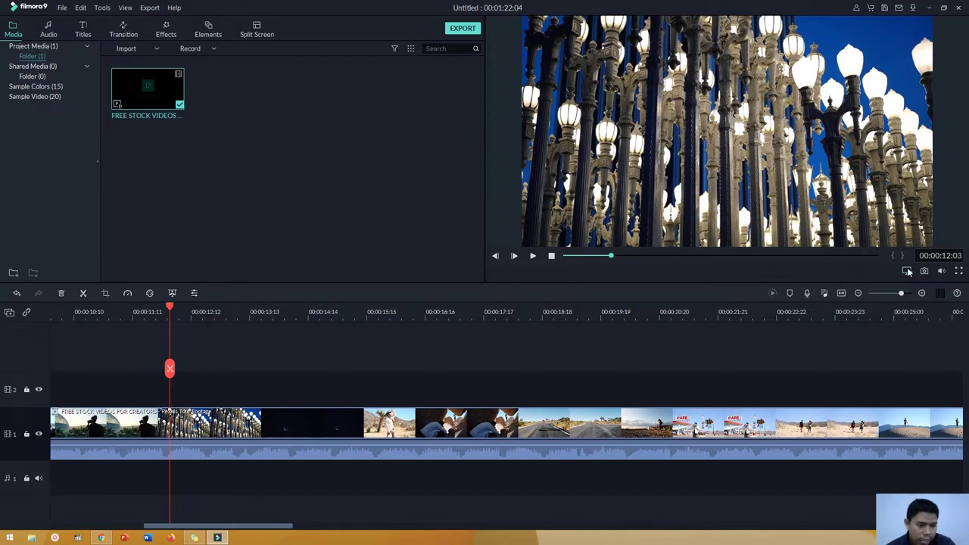
left_click(533, 255)
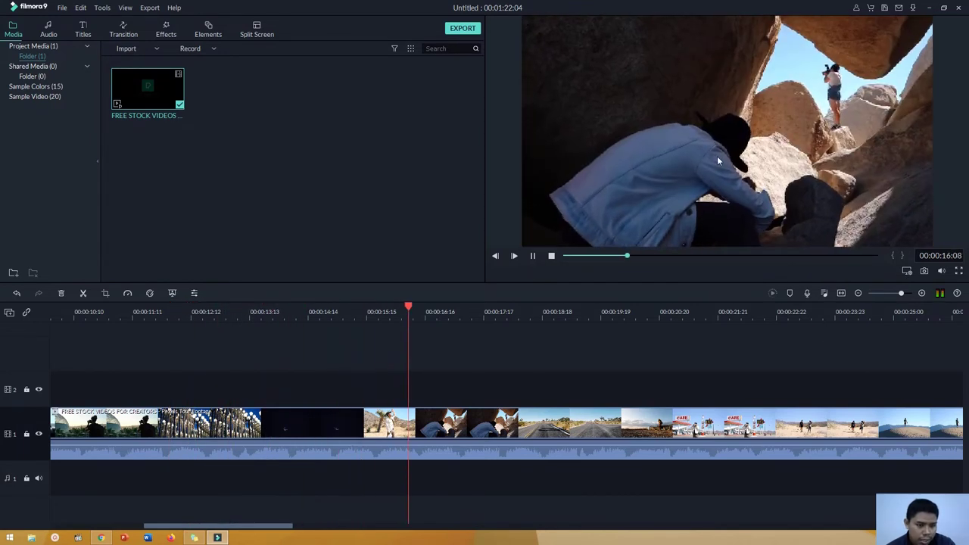
- Lower the preview playback quality to 1/16 while the timeline is playing
left_click(908, 271)
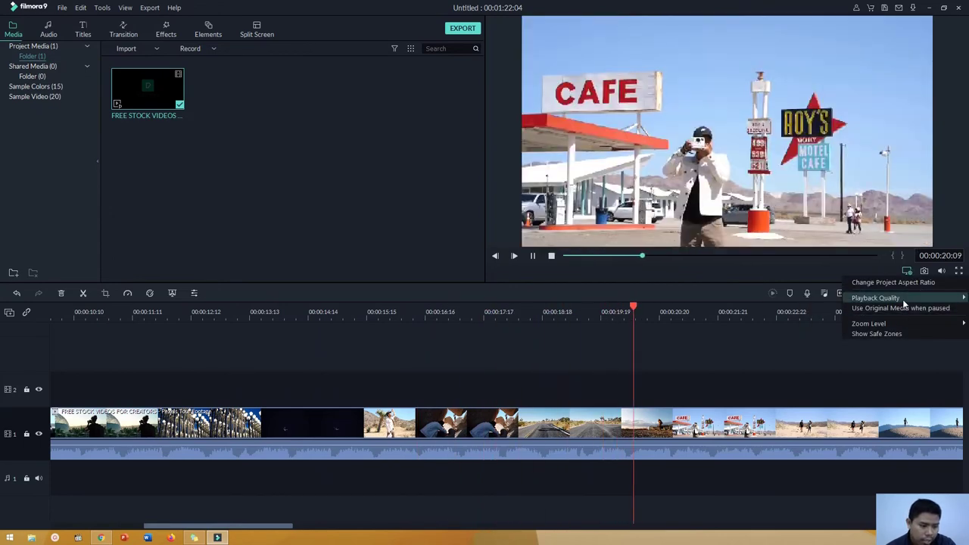
mouse_move(871, 299)
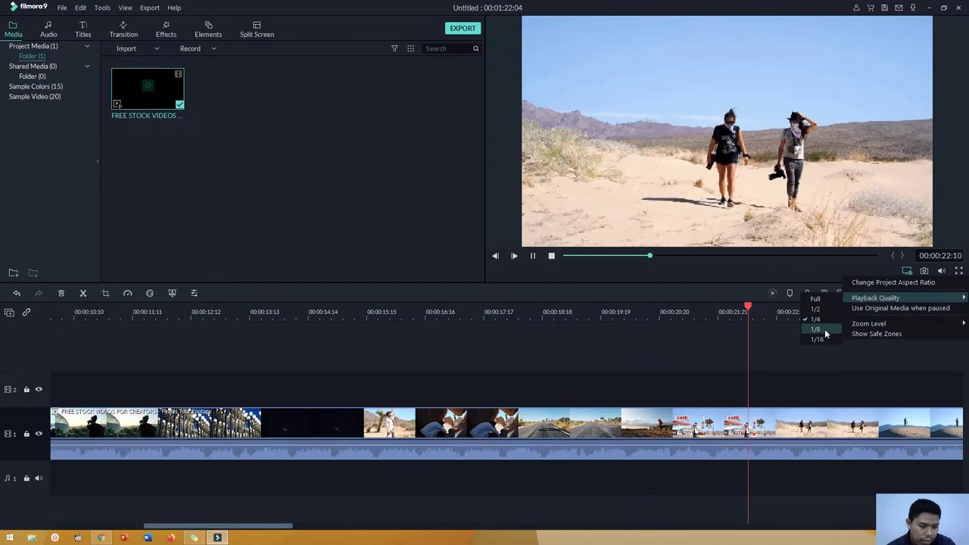
left_click(822, 339)
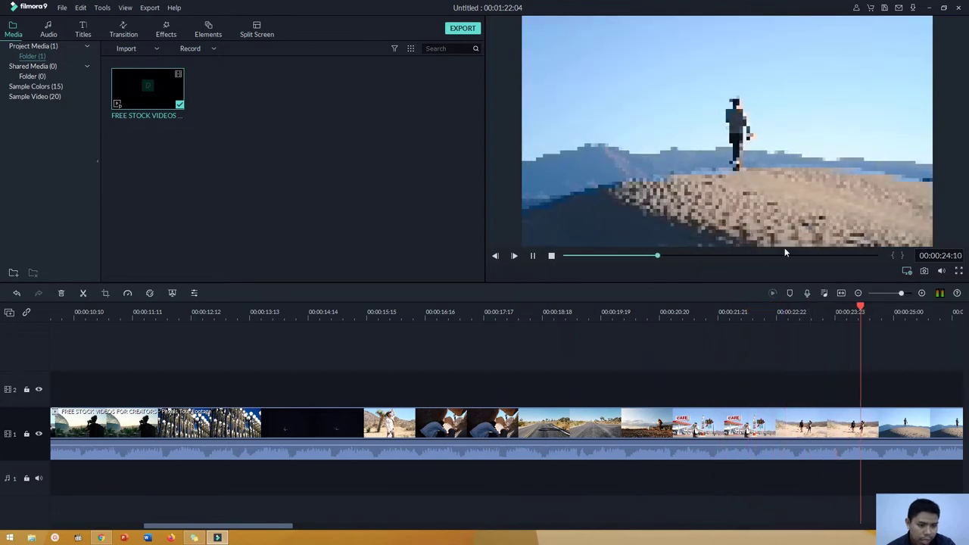
- Raise the preview playback quality to Full while the timeline is playing
left_click(908, 271)
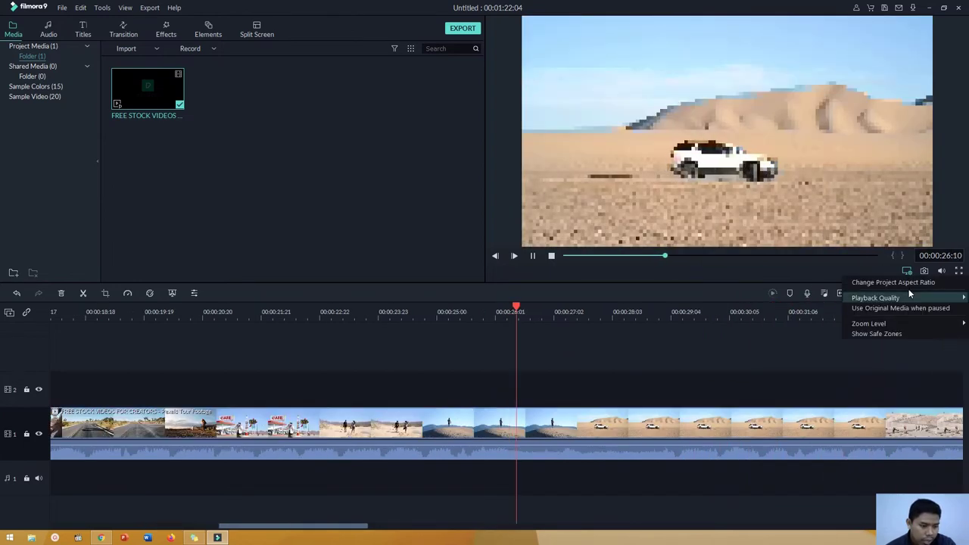
mouse_move(909, 301)
left_click(827, 300)
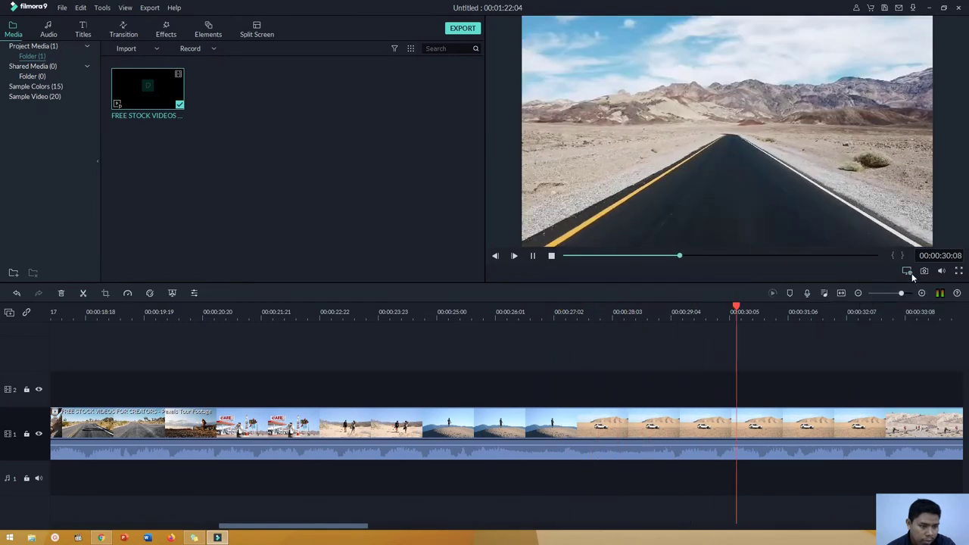
- Enable the preview option to use original media when paused
left_click(908, 272)
mouse_move(907, 323)
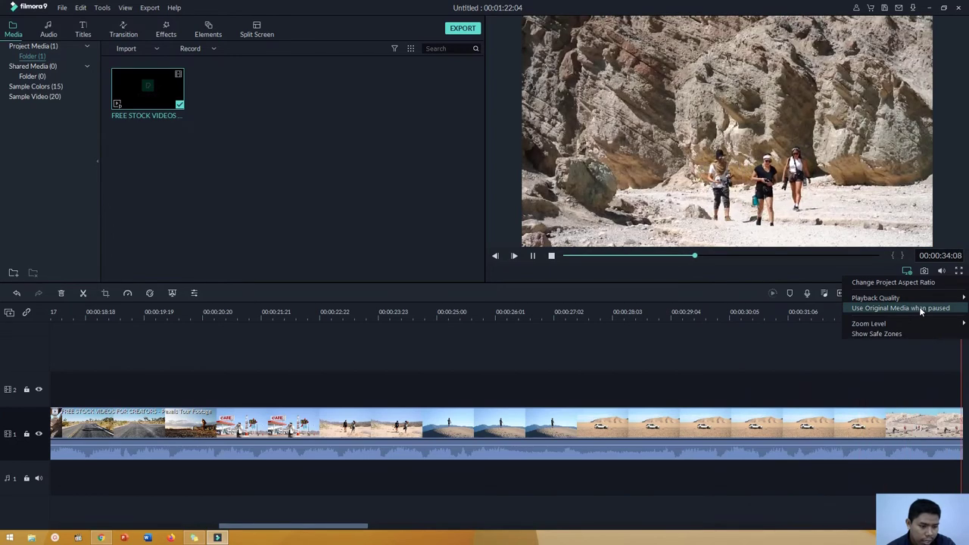
left_click(922, 312)
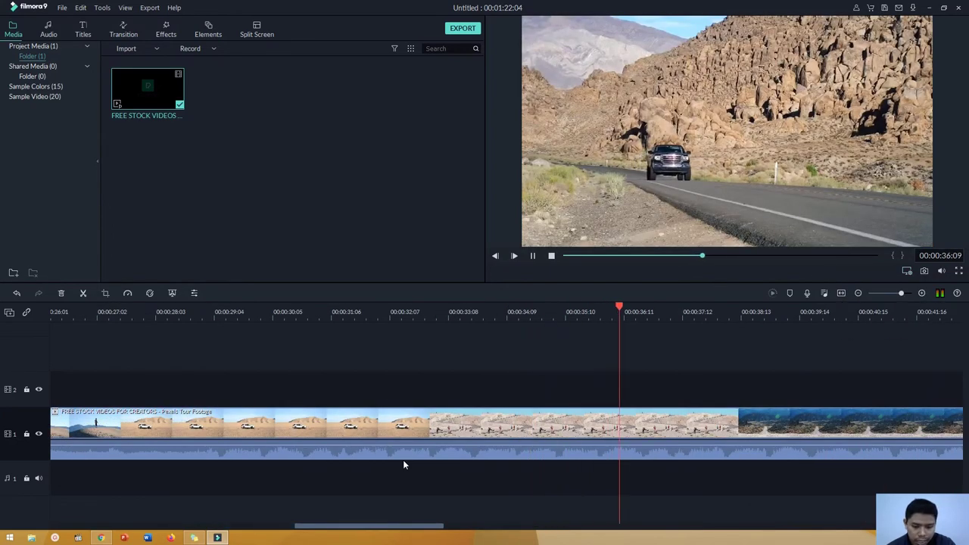
- Fit the whole project in the timeline and show the safe zones in the preview
left_click(842, 293)
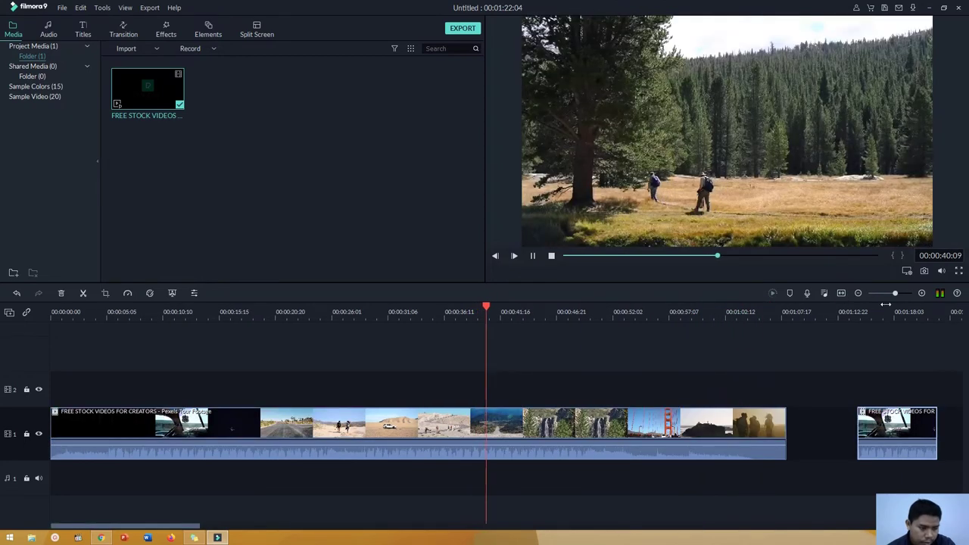
left_click(908, 271)
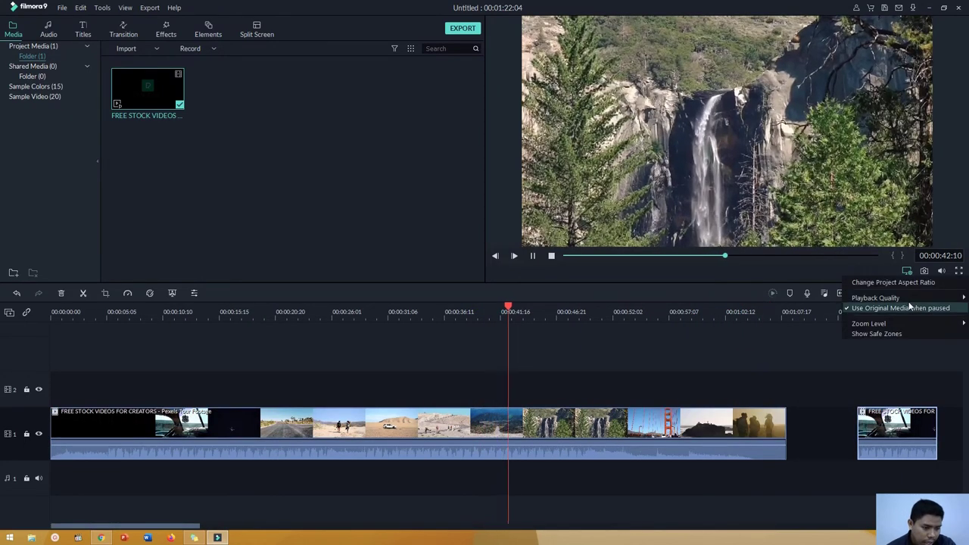
mouse_move(919, 325)
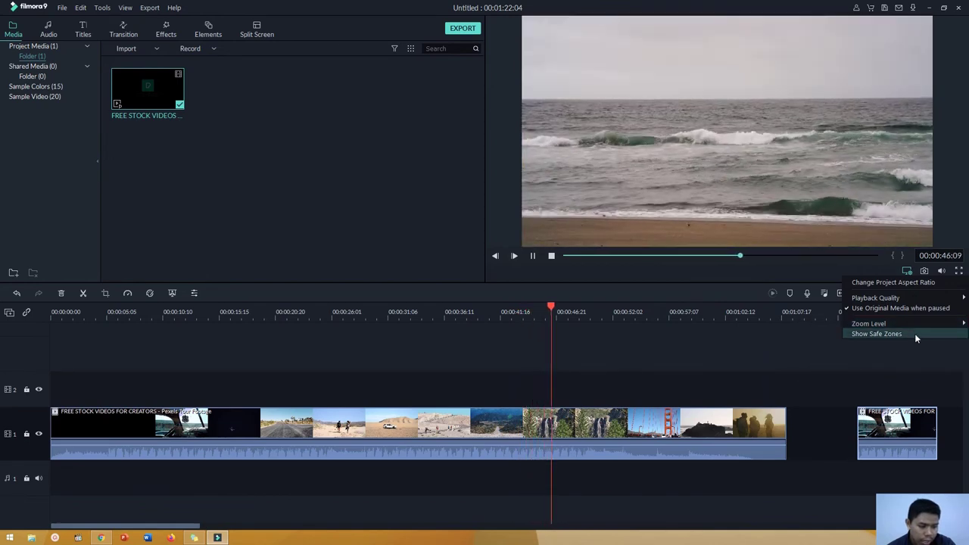
left_click(914, 334)
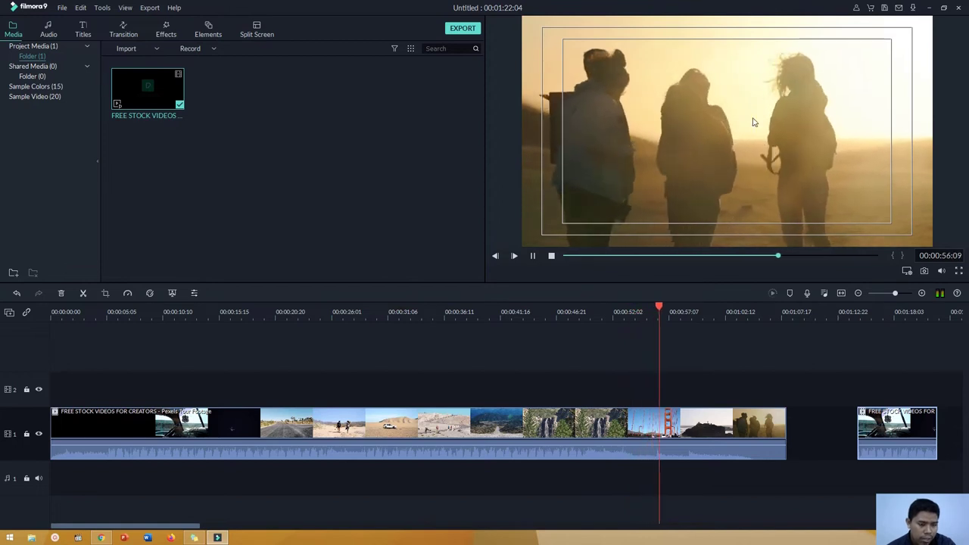
left_click(907, 270)
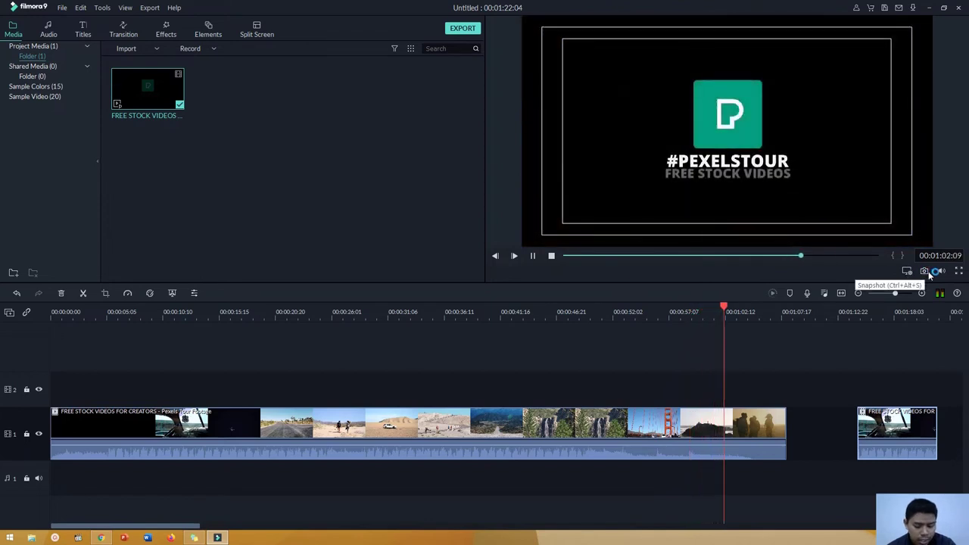
- Pause playback, take a snapshot of the frame at 00:00:36:18 and place it on video track 2 near 00:00:50
left_click(535, 256)
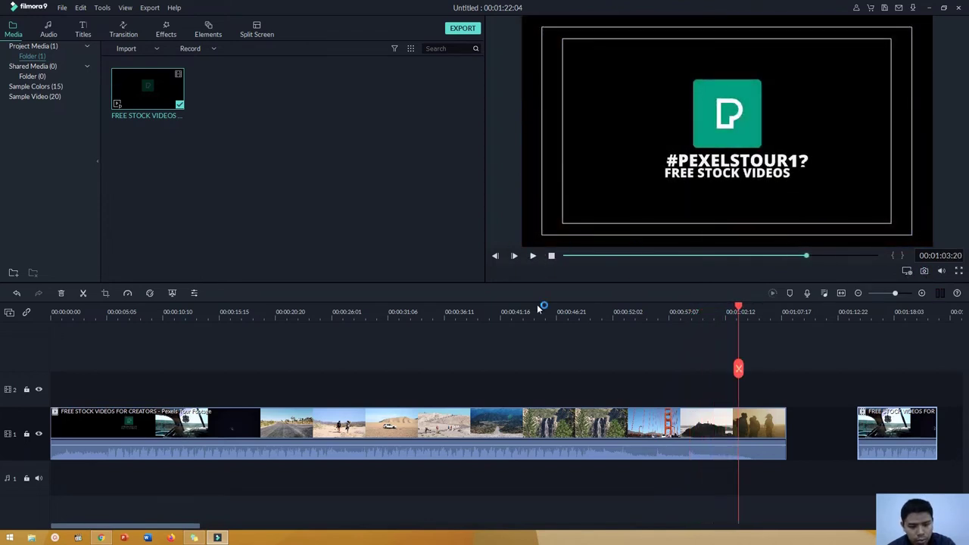
left_click_drag(742, 311, 447, 317)
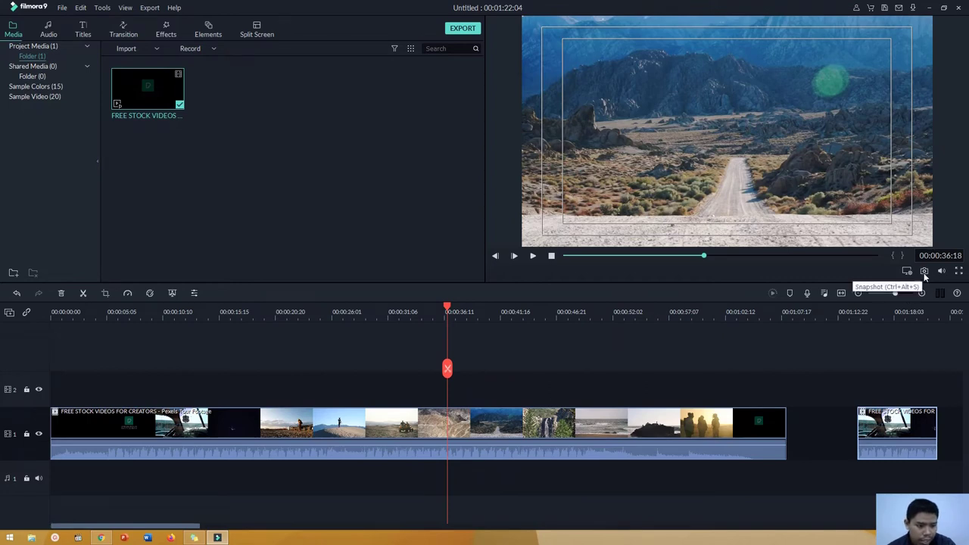
left_click(925, 272)
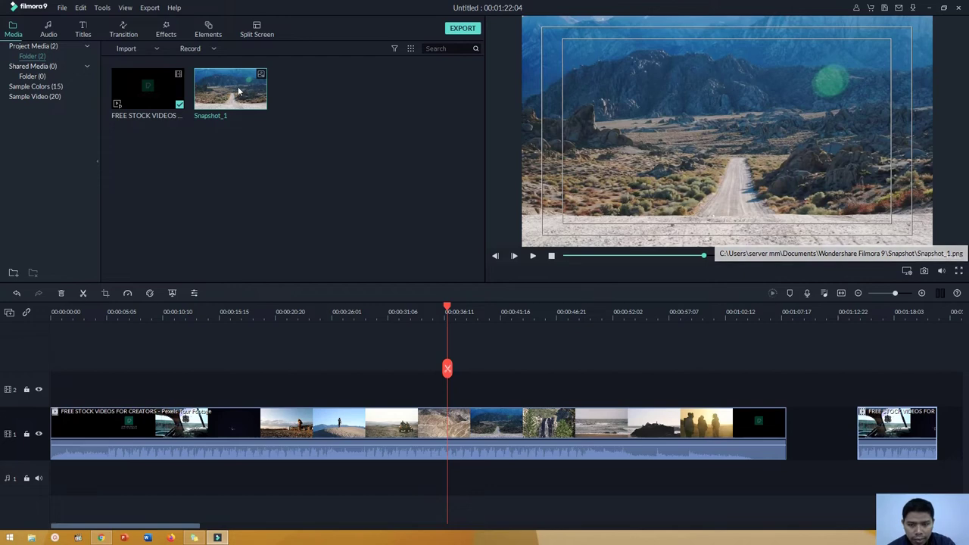
mouse_move(250, 107)
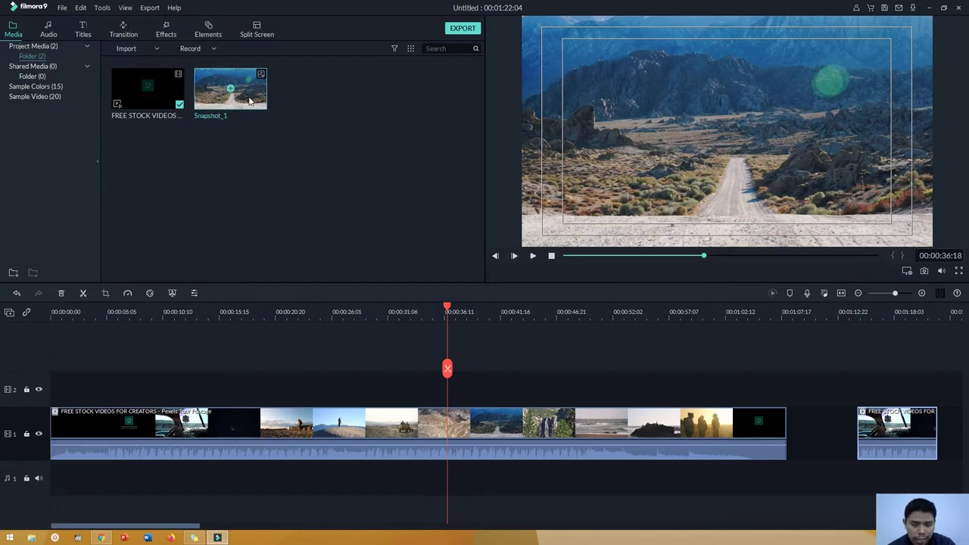
left_click_drag(252, 96, 598, 352)
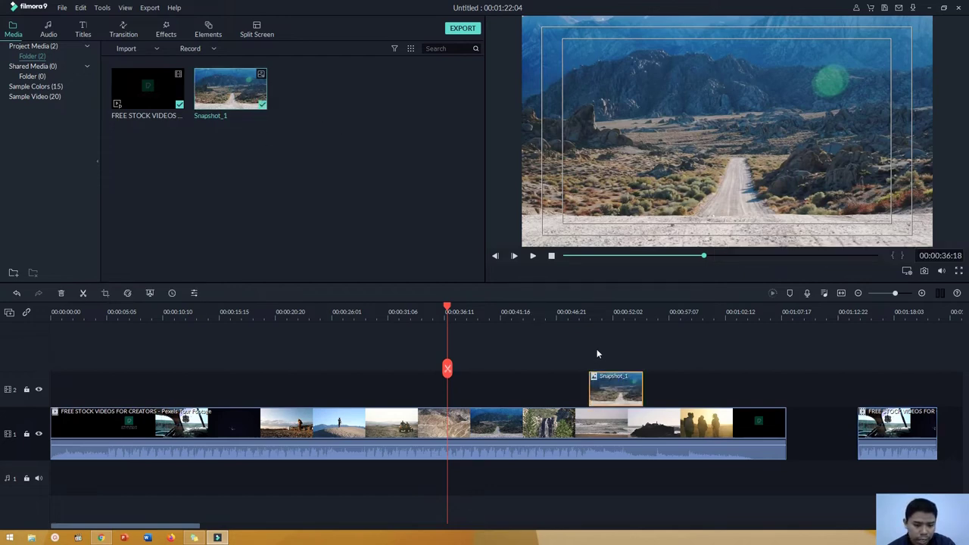
- Move the playhead onto the snapshot clip at 00:00:50:14 and view the preview in full screen
left_click(598, 310)
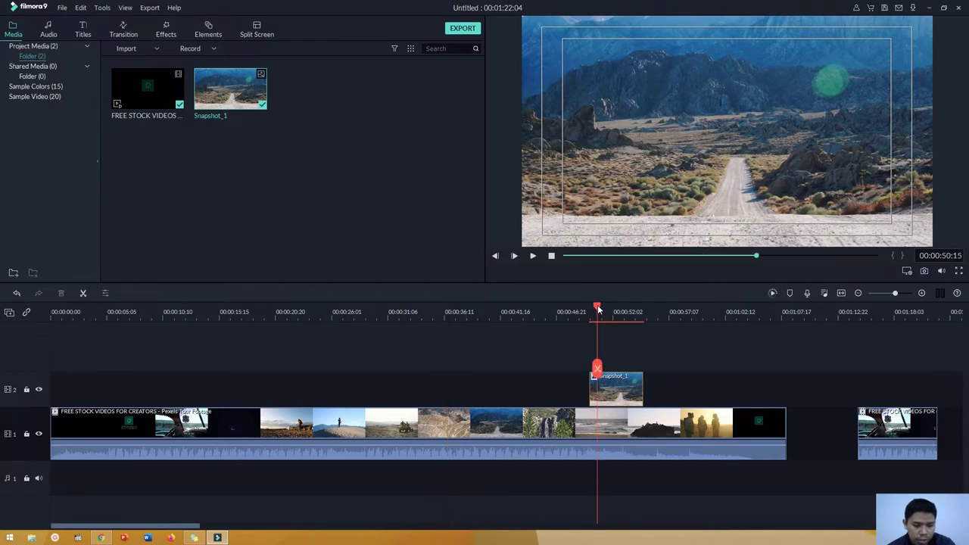
left_click(597, 310)
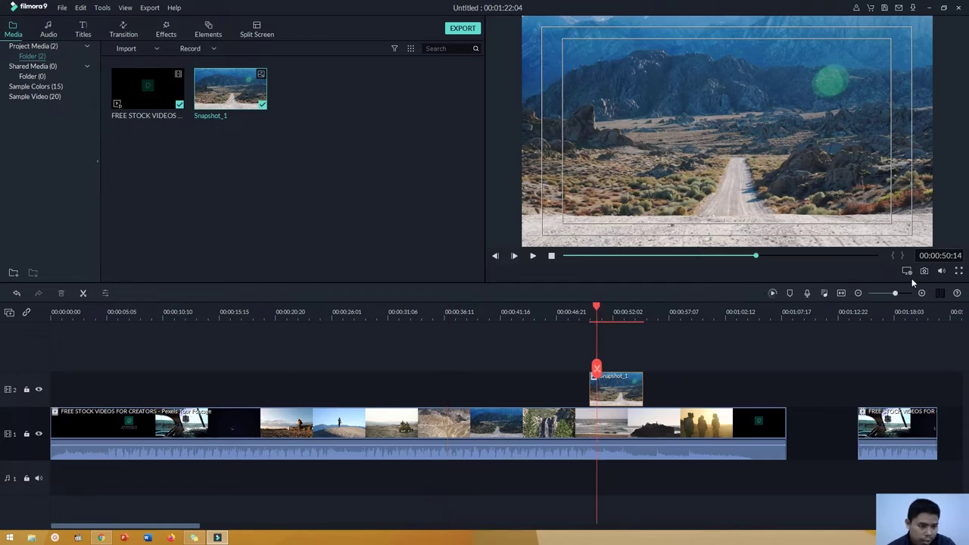
left_click(959, 272)
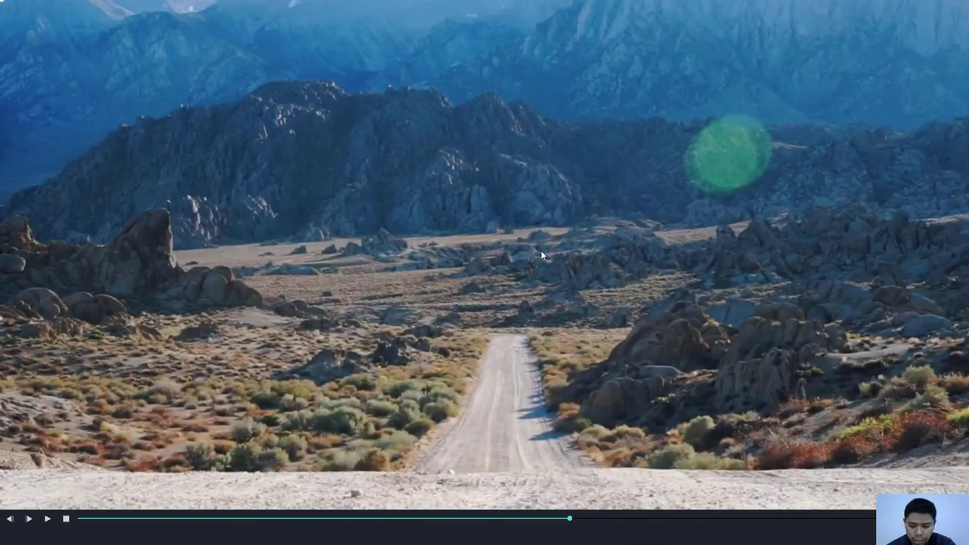
key("Escape")
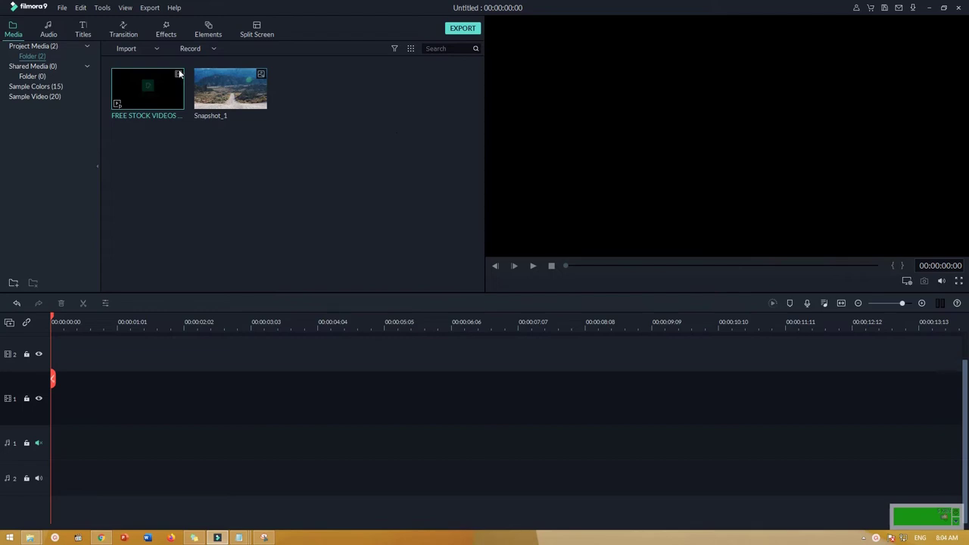
- Preview the track A-GROUP - Verve from the included audio library with the system volume raised to 100
left_click(50, 29)
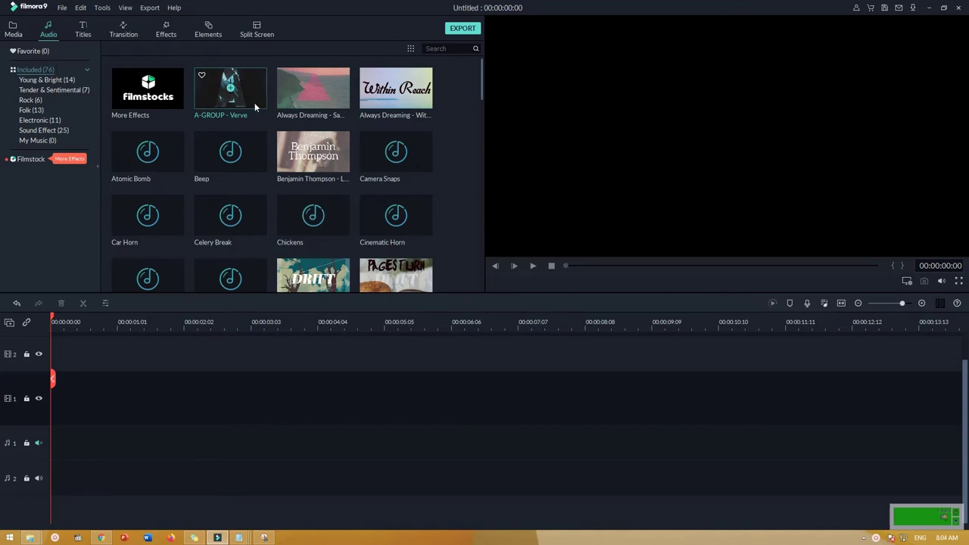
double_click(257, 88)
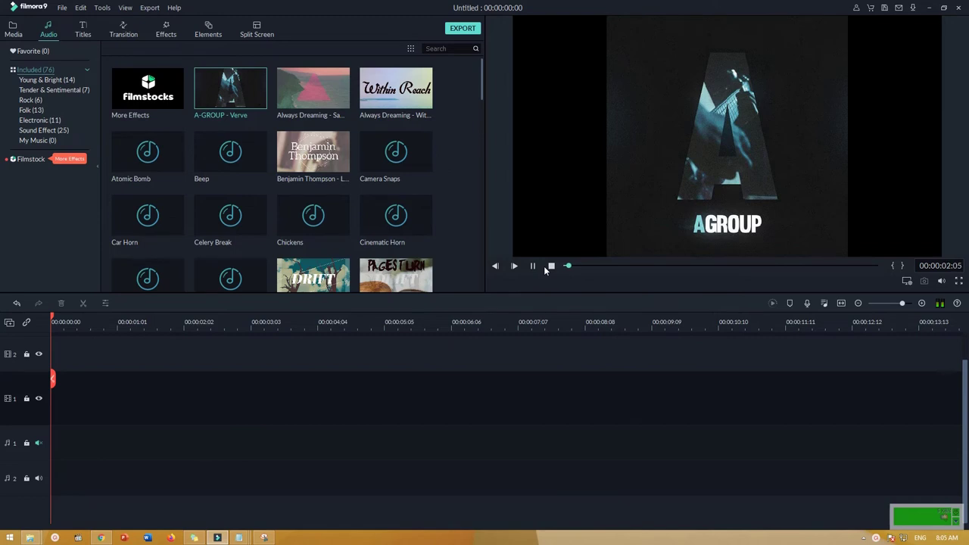
key("XF86AudioRaiseVolume")
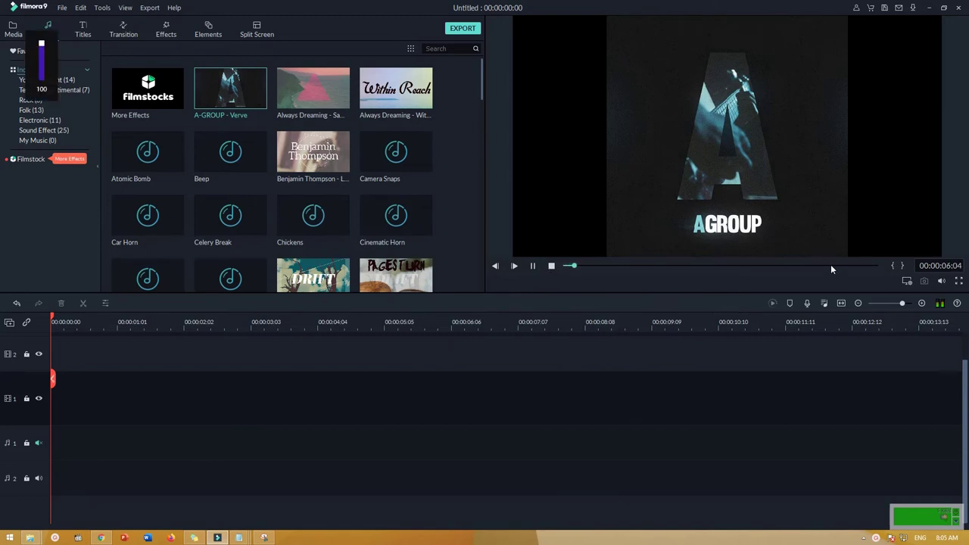
left_click(551, 266)
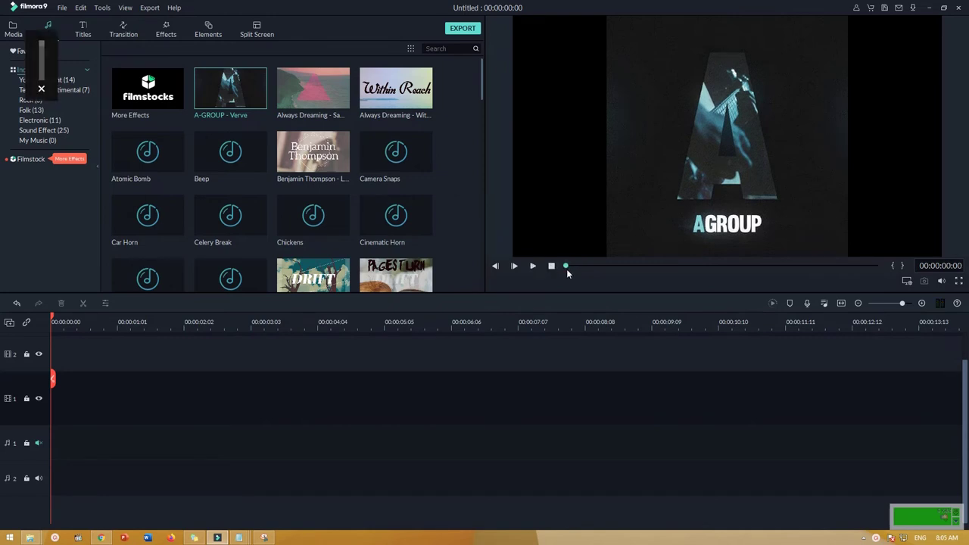
- Mark A-GROUP - Verve in at 00:00:20:07 and out at 00:01:32:05, and place the segment at the start of audio track 1
left_click_drag(571, 267, 695, 268)
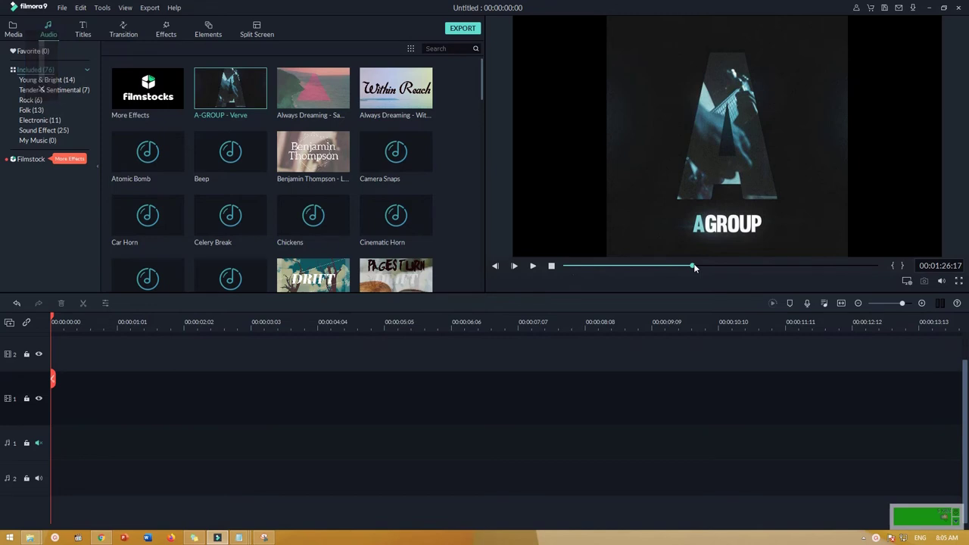
left_click(596, 267)
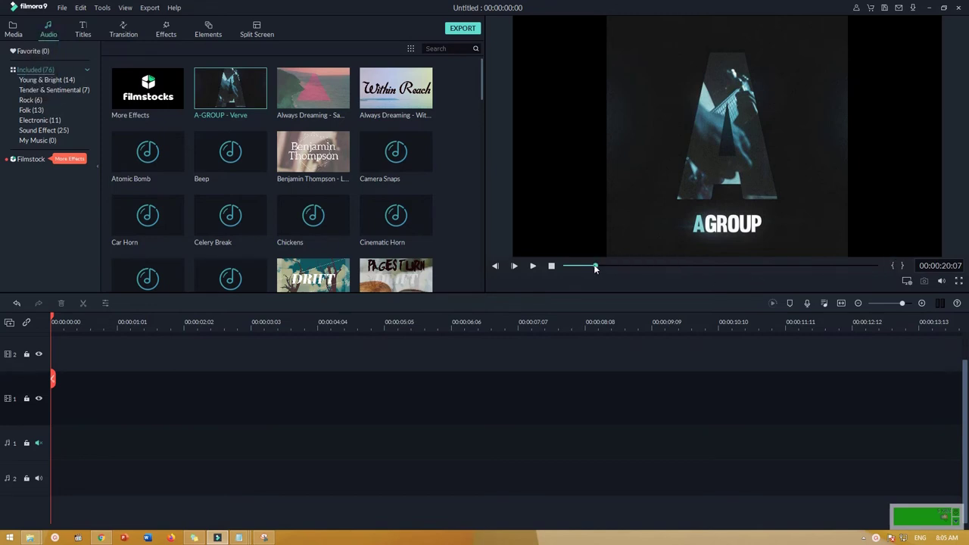
left_click(895, 265)
left_click_drag(594, 268, 700, 266)
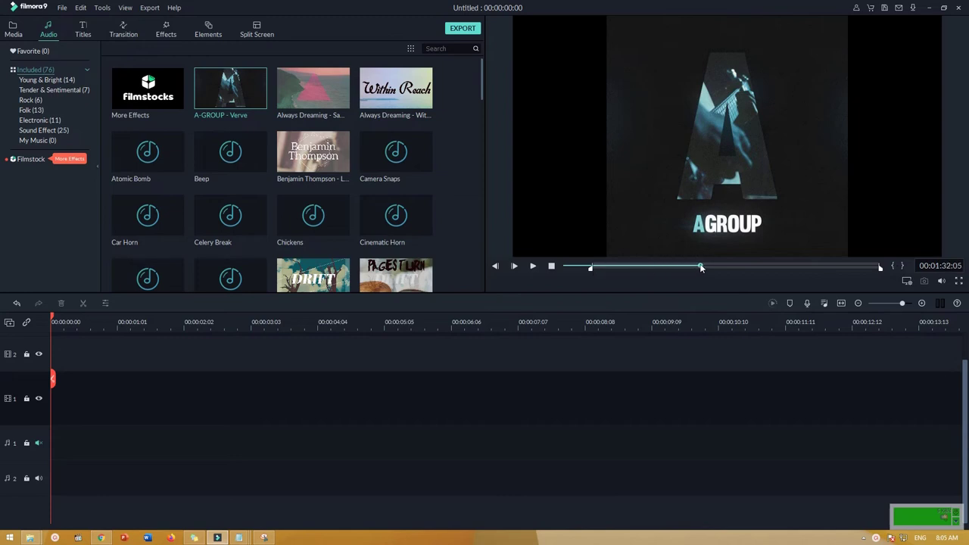
left_click(903, 267)
left_click_drag(682, 256, 53, 457)
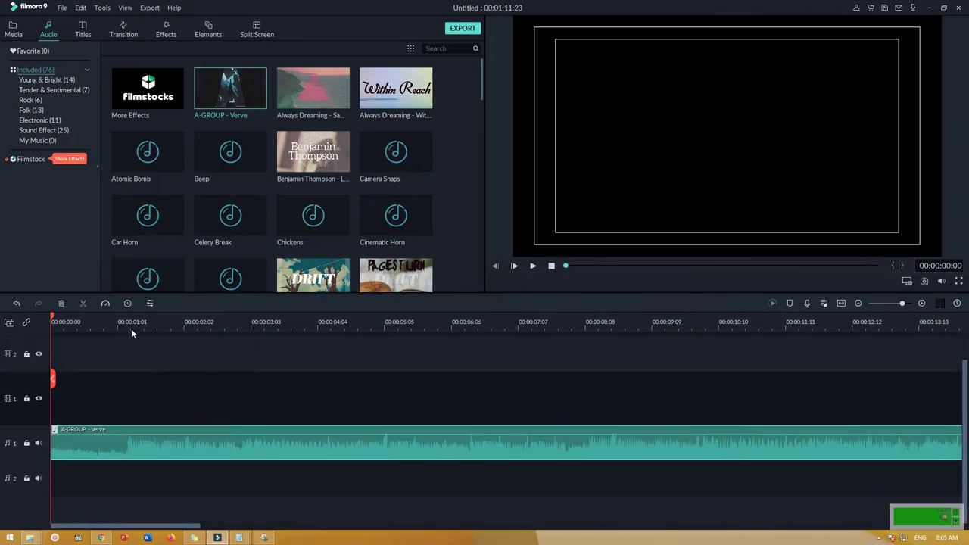
- Fit the timeline to the A-GROUP - Verve clip and delete it from audio track 1
left_click(841, 304)
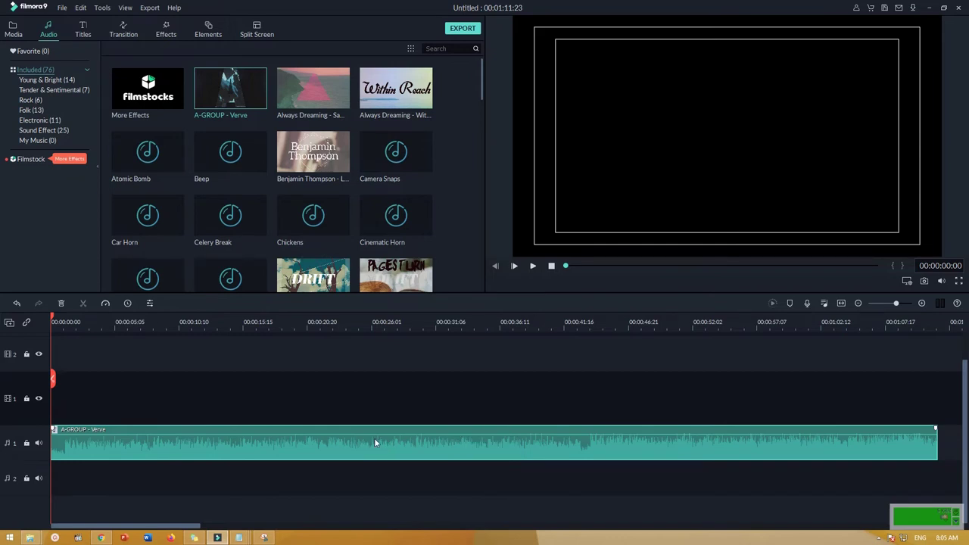
key("Delete")
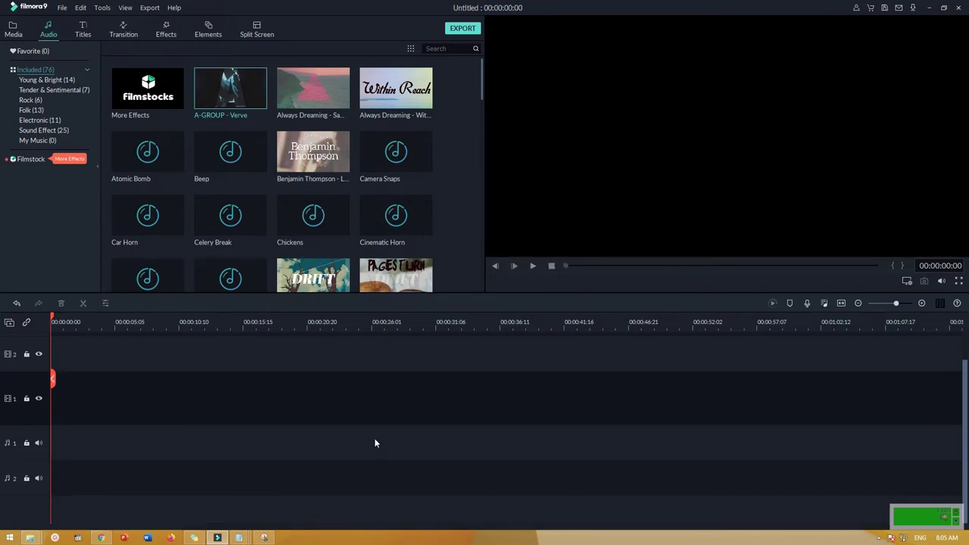
- Place the FREE STOCK VIDEOS clip at the start of video track 1 and fit it in the timeline
left_click(15, 31)
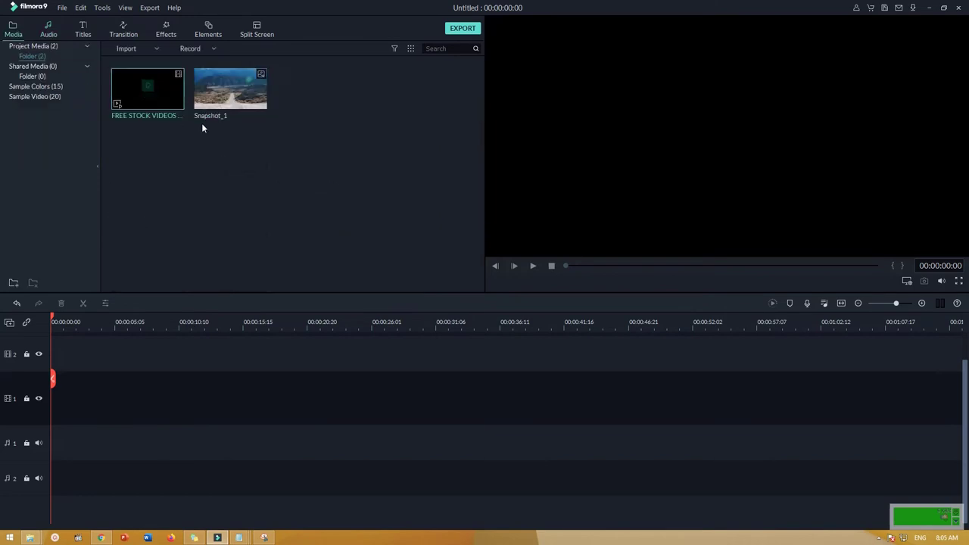
left_click_drag(151, 93, 50, 452)
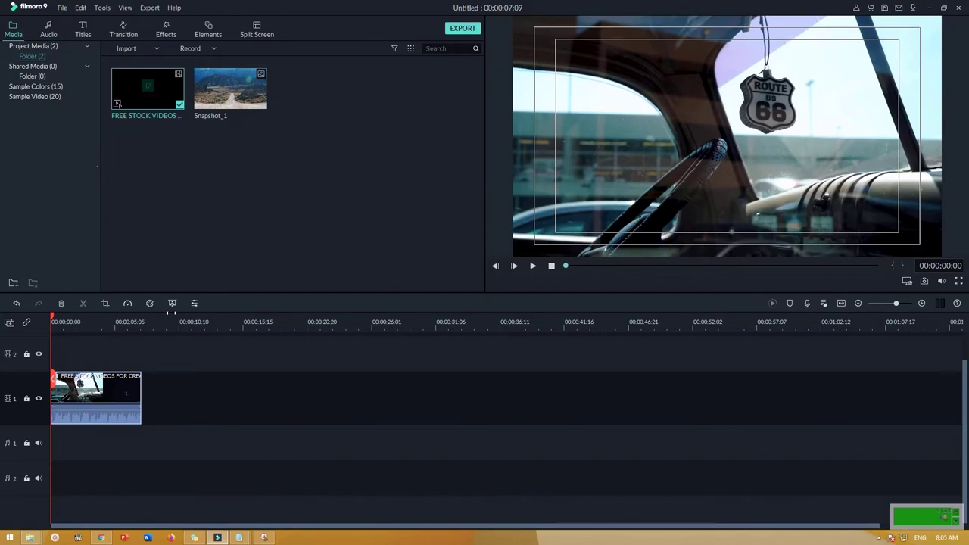
left_click(840, 303)
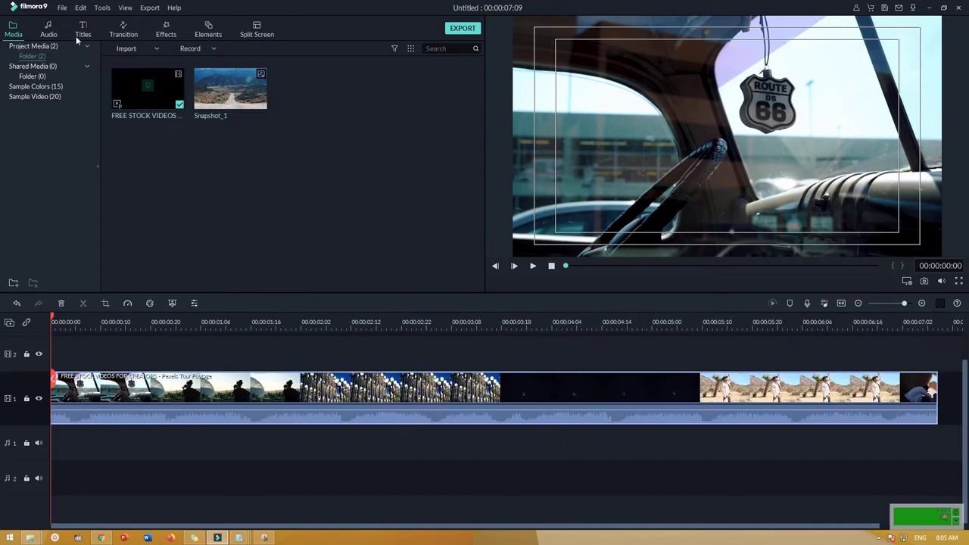
- Add the music Feet On Water - Unexpected Moment at the start of audio track 1 and fit it in the timeline
left_click(48, 30)
scroll(416, 205, "down", 5)
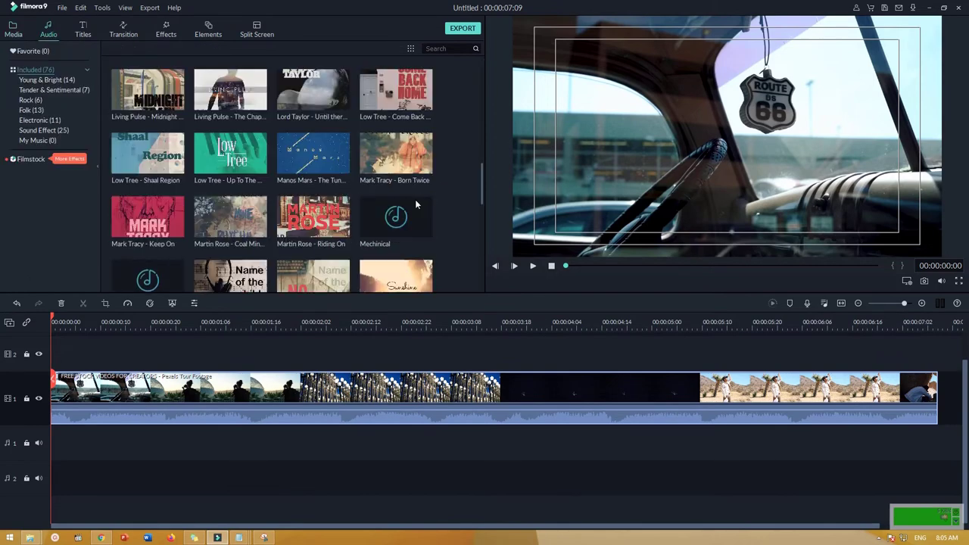
scroll(416, 205, "up", 5)
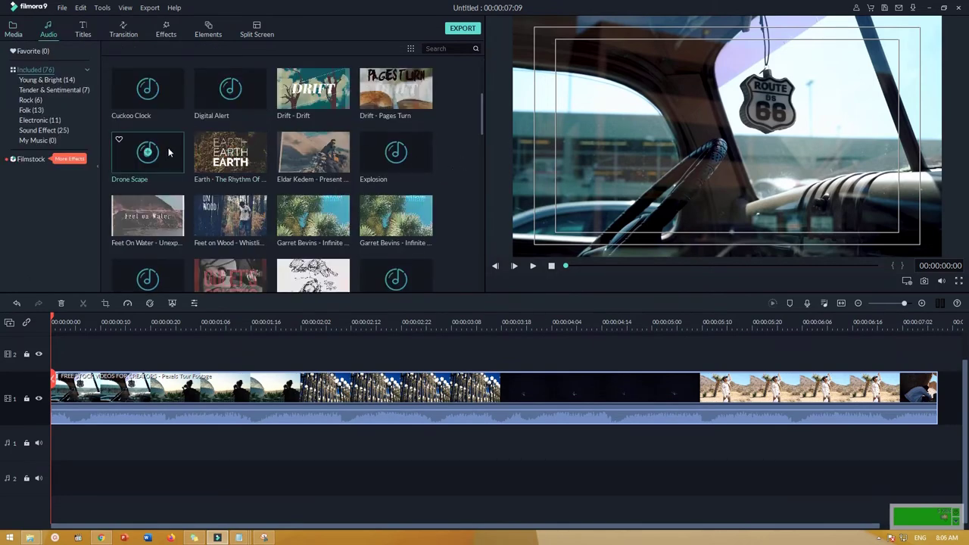
left_click_drag(163, 227, 46, 460)
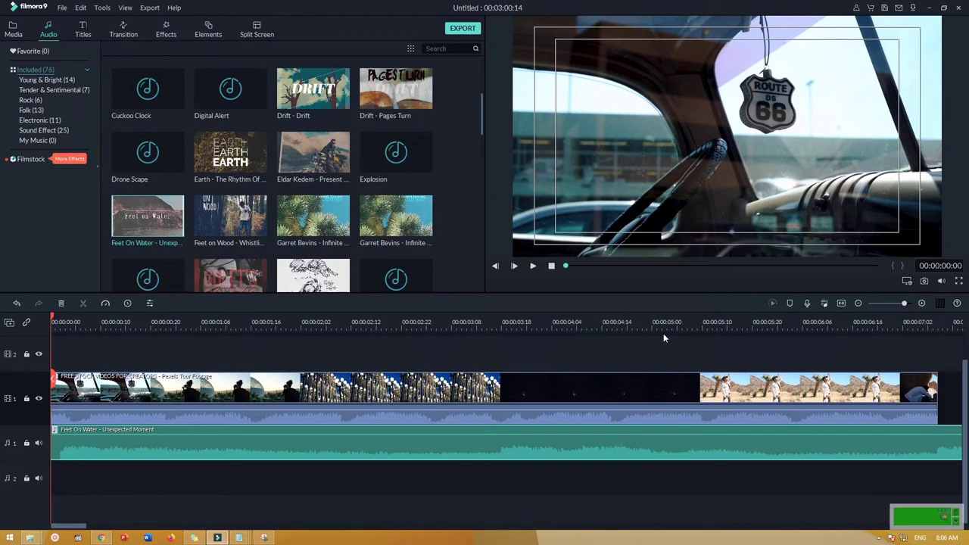
left_click(841, 303)
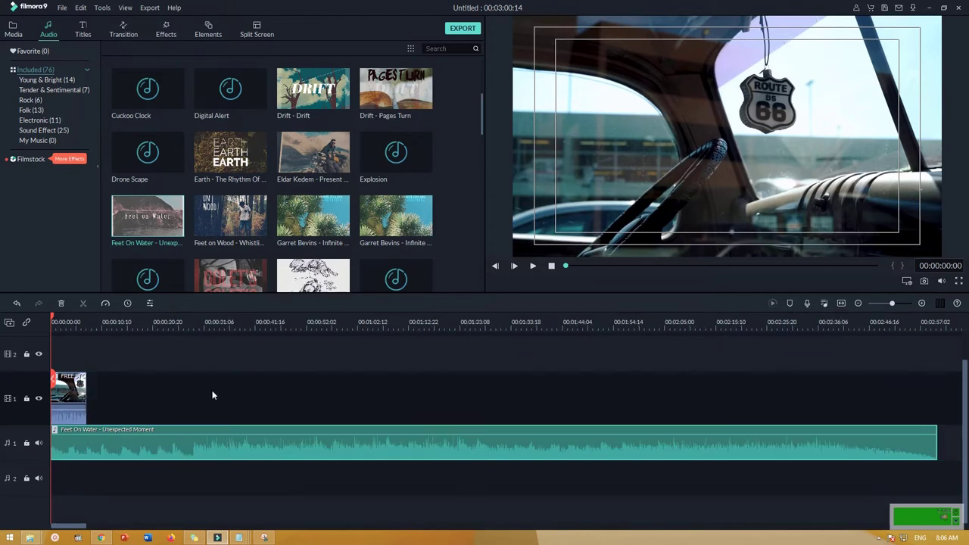
- Split the music at 00:00:07:07, near the end of the video clip, and delete the remainder
left_click(98, 322)
left_click_drag(98, 323, 87, 376)
left_click(87, 376)
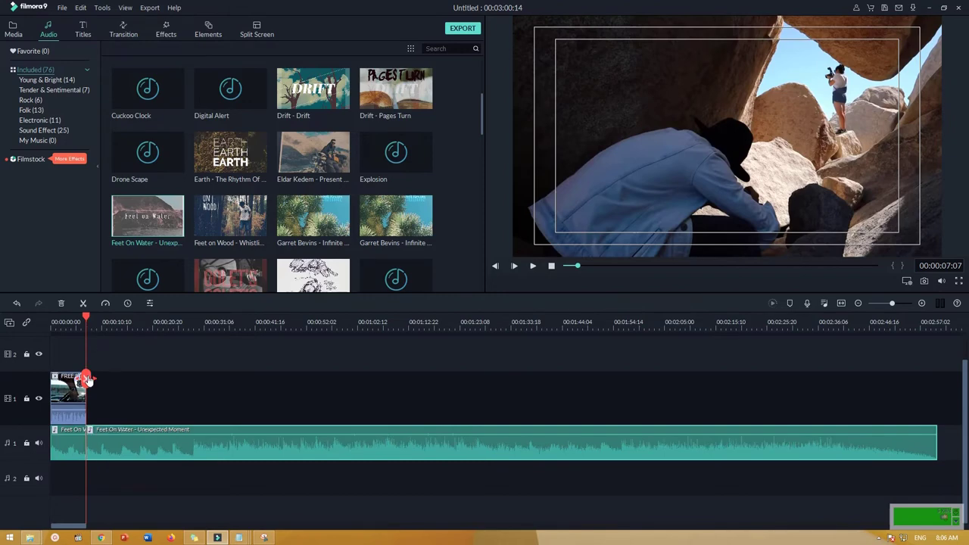
key("Delete")
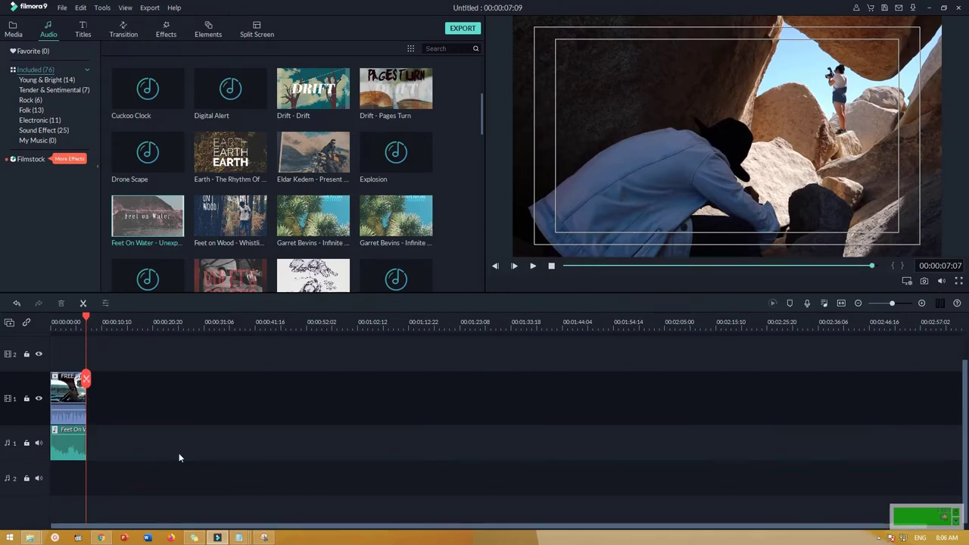
- Detach the audio from the FREE STOCK VIDEOS clip and enlarge the timeline area
left_click(842, 304)
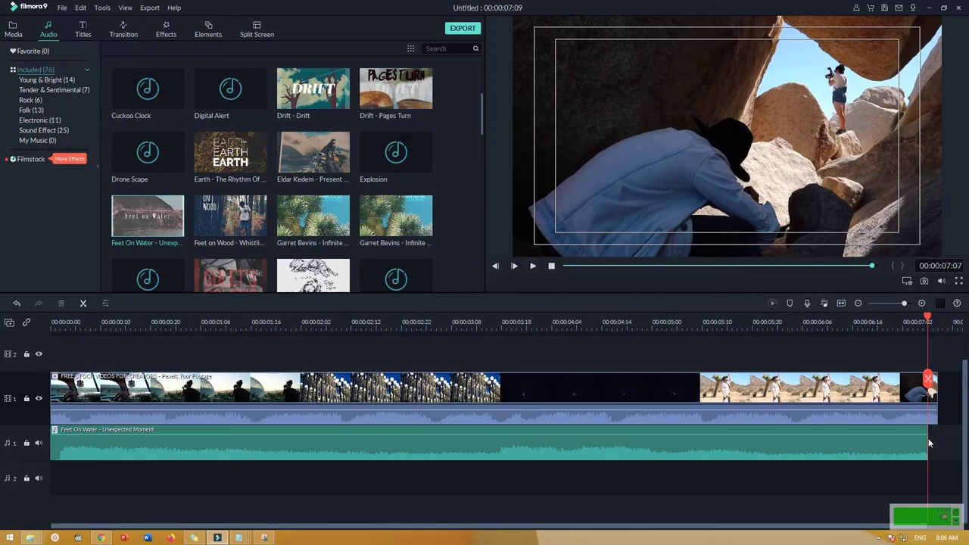
left_click(234, 421)
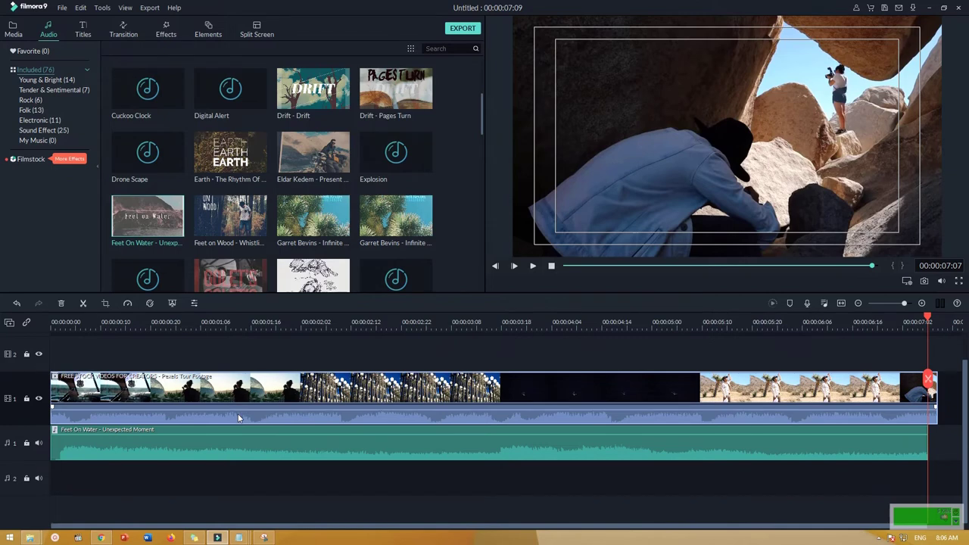
right_click(239, 418)
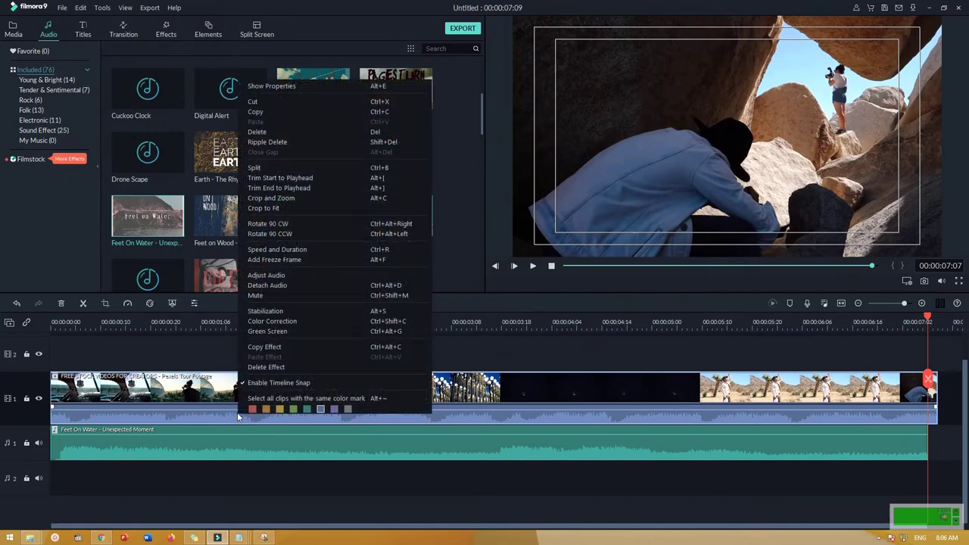
left_click(282, 286)
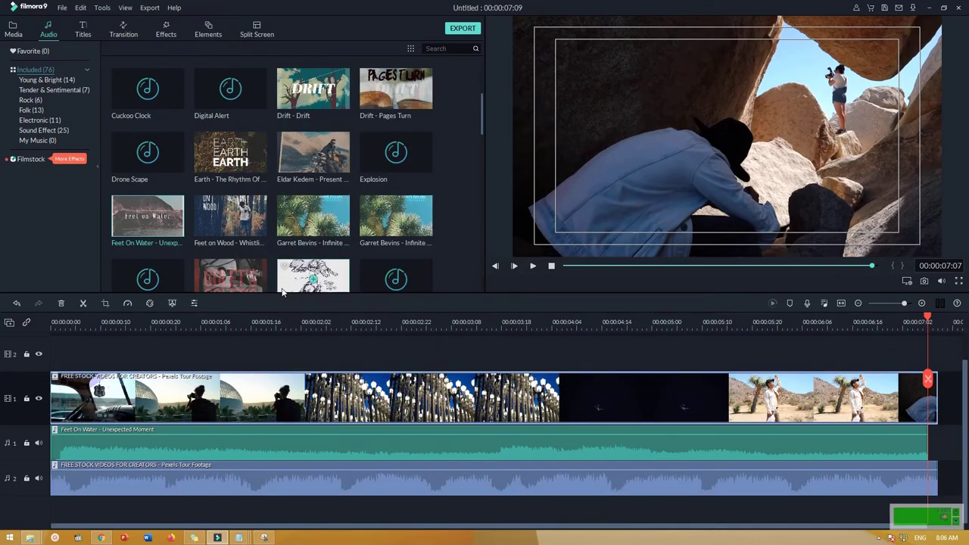
left_click_drag(439, 292, 439, 261)
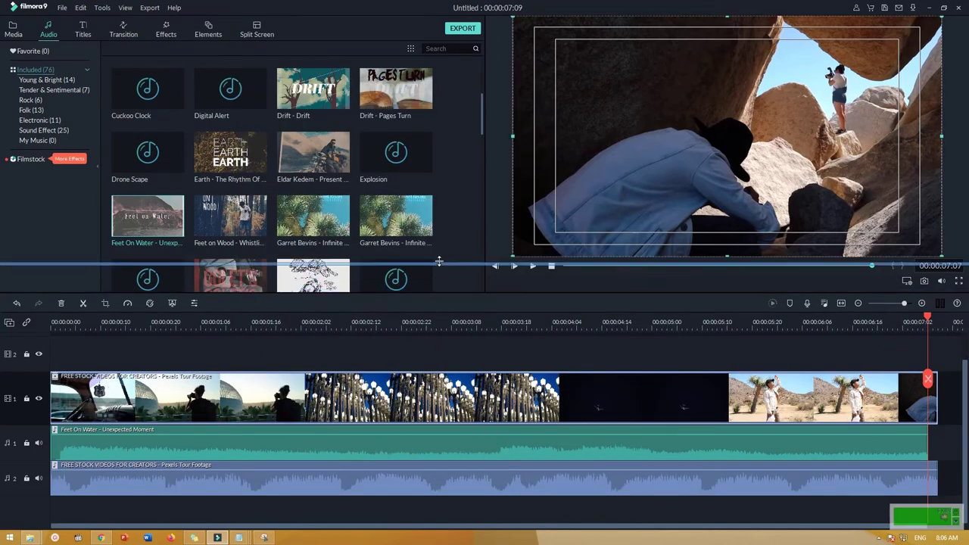
- Rearrange the clips to start together, with the music on audio track 2, the detached audio on audio track 1 and the video on video track 1
left_click(429, 444)
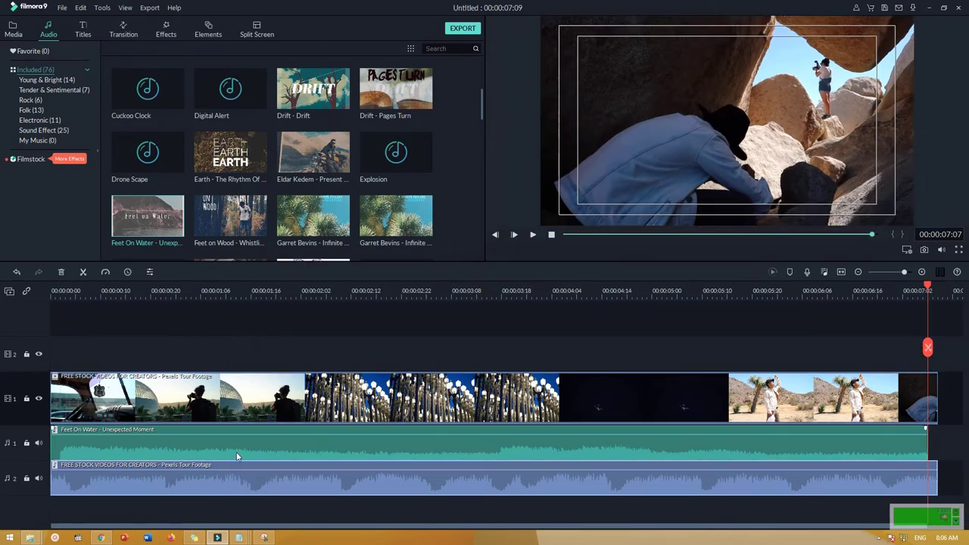
mouse_move(165, 432)
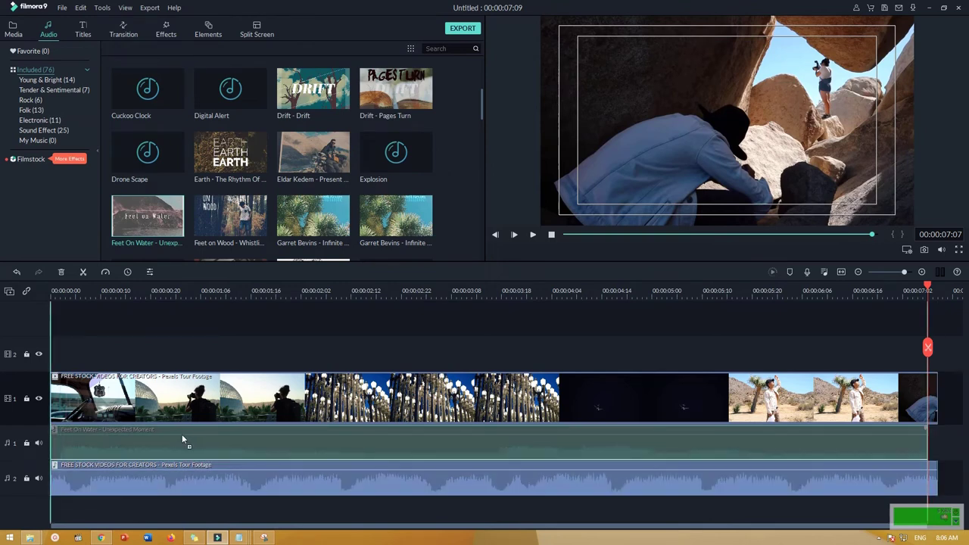
left_click_drag(289, 444, 295, 487)
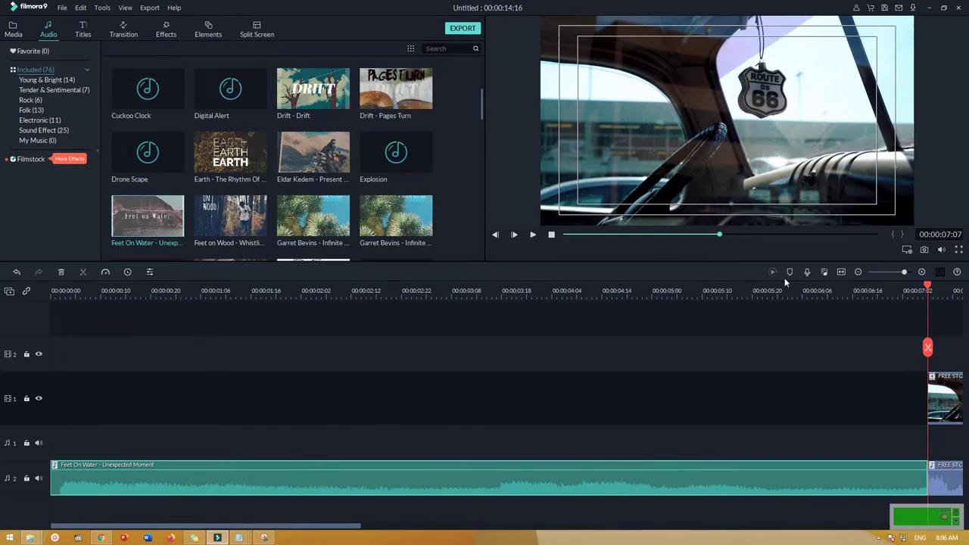
left_click(842, 274)
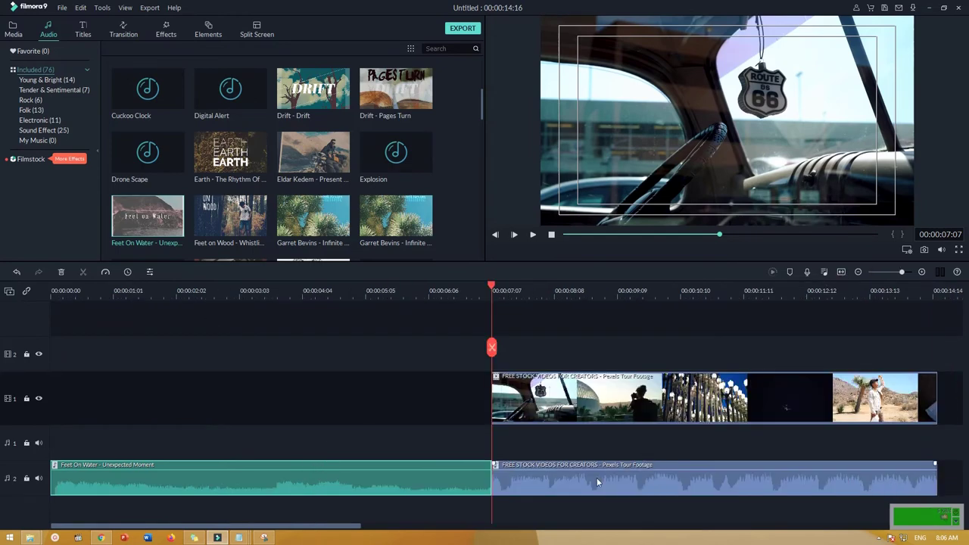
left_click_drag(596, 478, 154, 442)
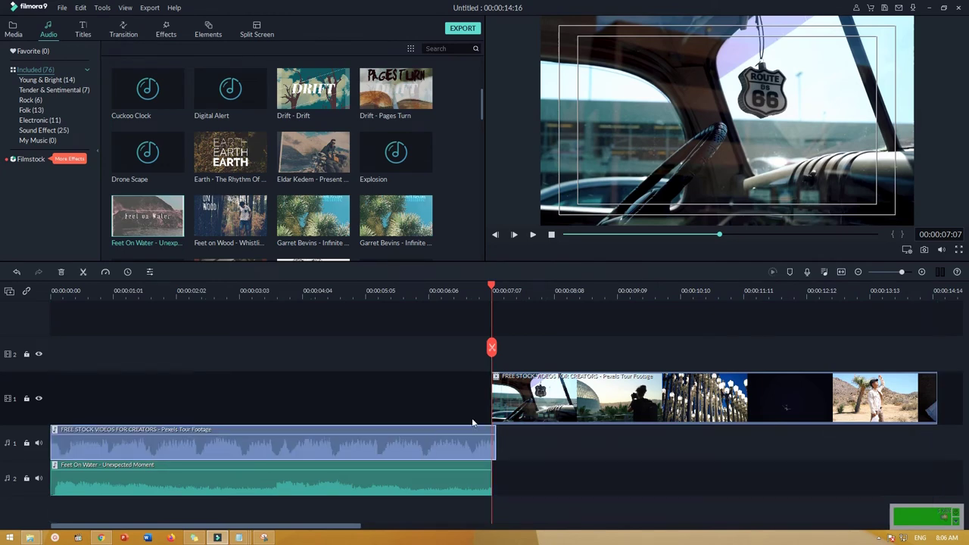
left_click_drag(622, 405, 181, 410)
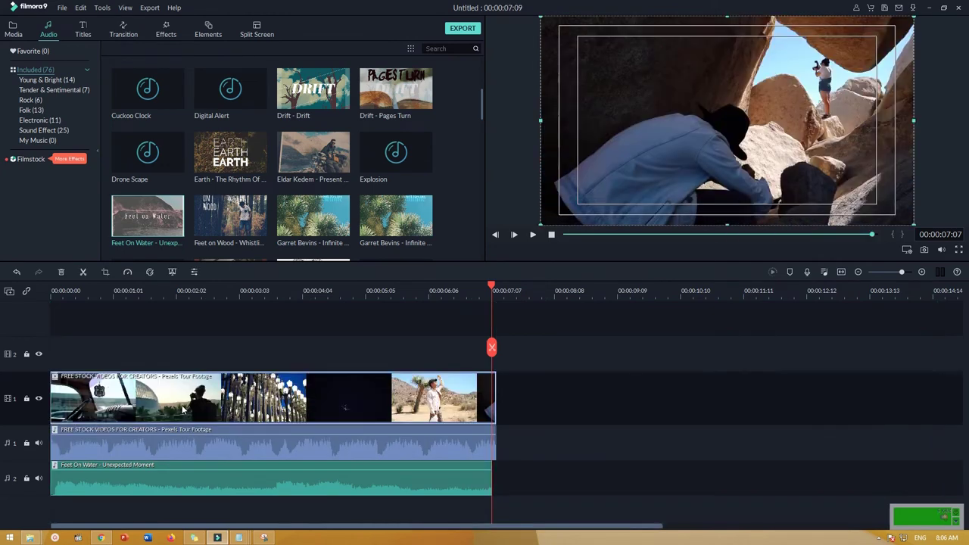
- Play the sequence to hear the music together with the detached audio, and stop playback
left_click(173, 285)
left_click(534, 236)
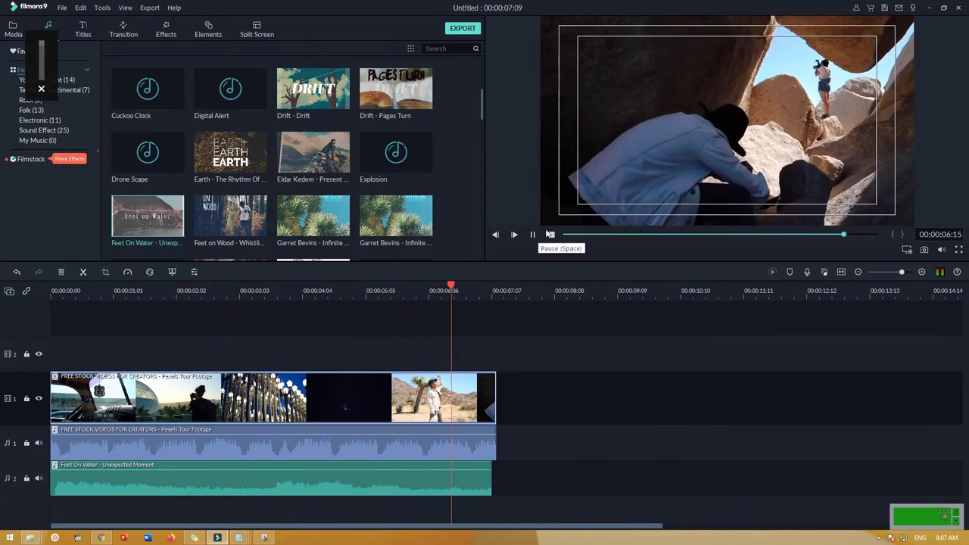
left_click(551, 235)
- Lower the volume of the Feet On Water music on its clip and mute audio track 1
mouse_move(194, 470)
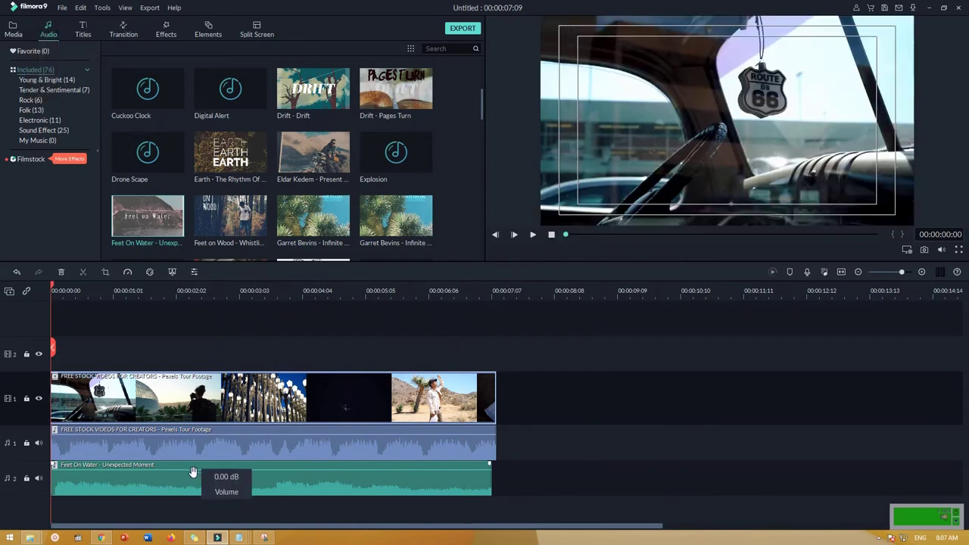
left_click_drag(173, 470, 173, 473)
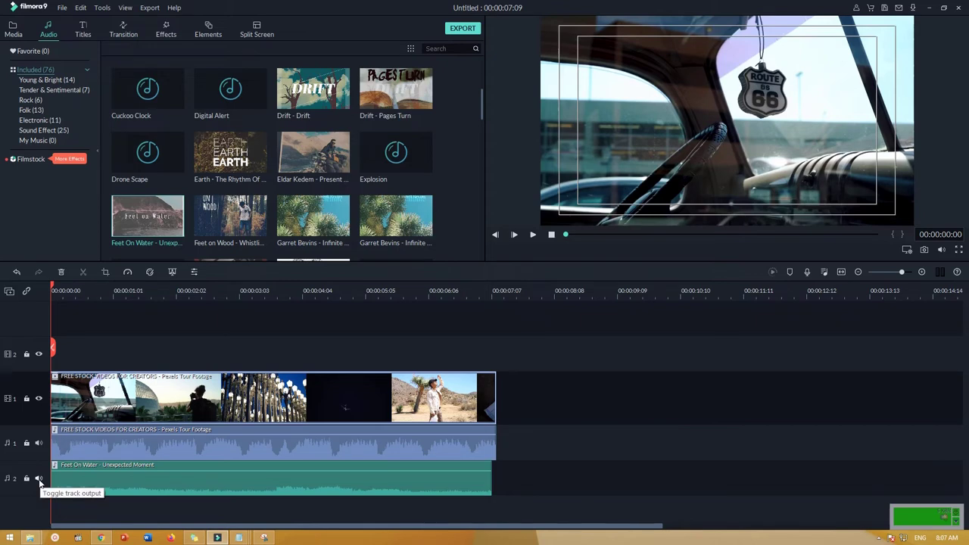
left_click(39, 445)
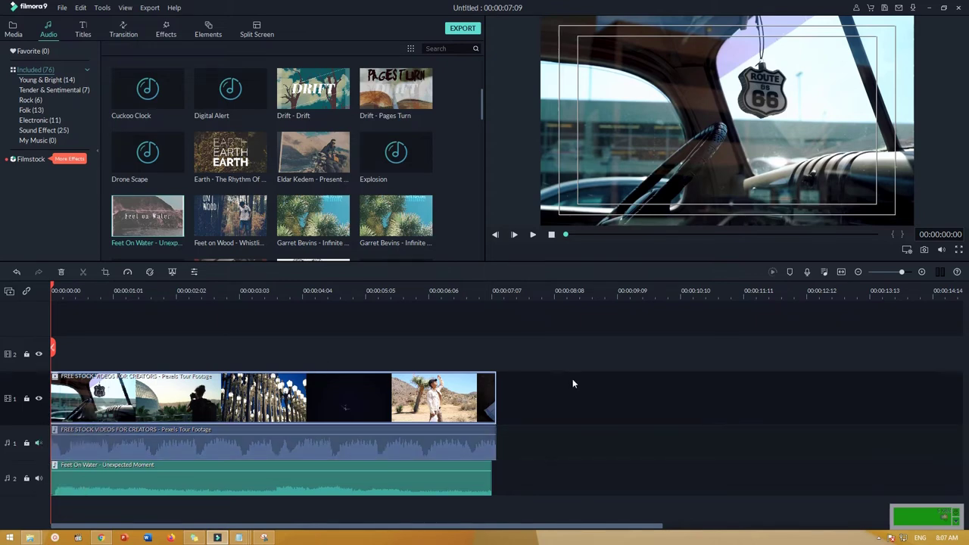
- Play the sequence with the quieter music, stop it, and raise the music's volume to 12 dB
left_click(533, 235)
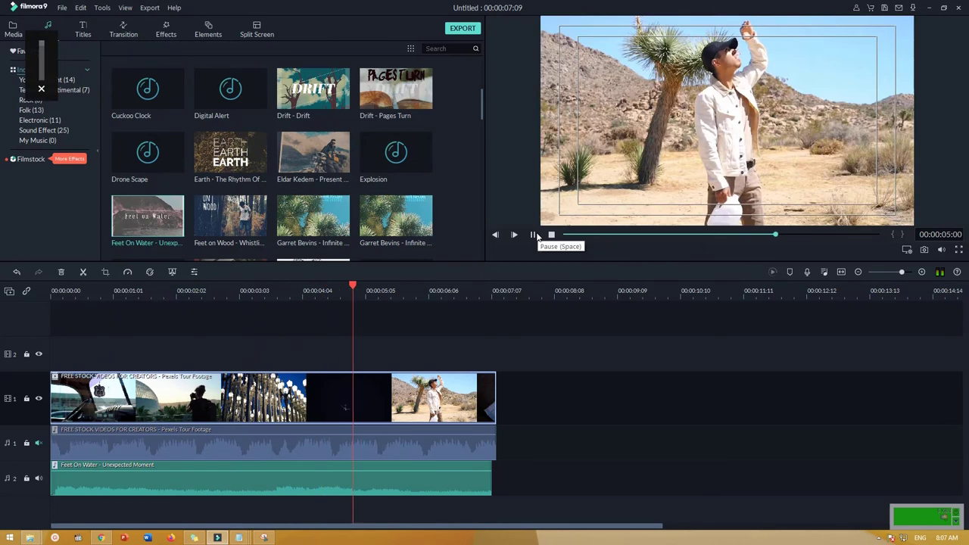
left_click(551, 235)
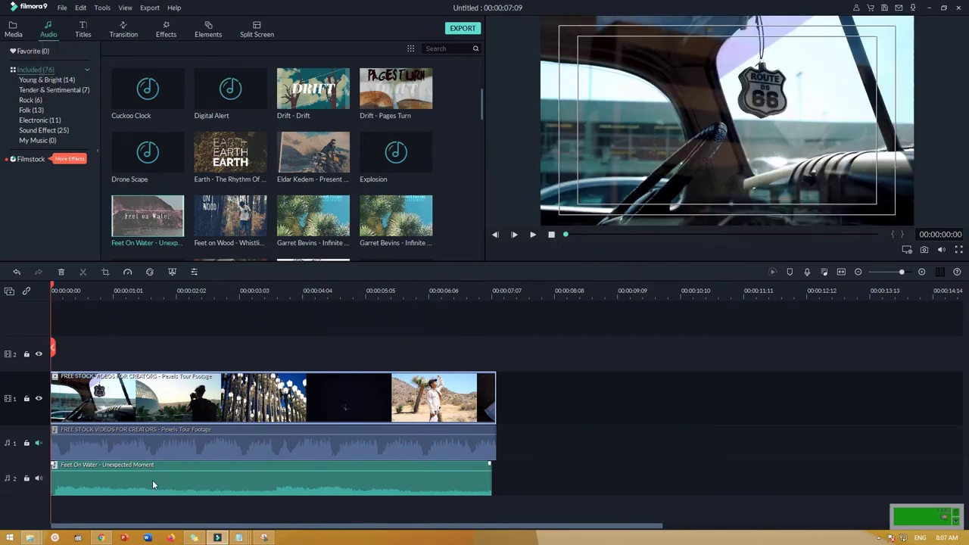
left_click_drag(162, 477, 164, 471)
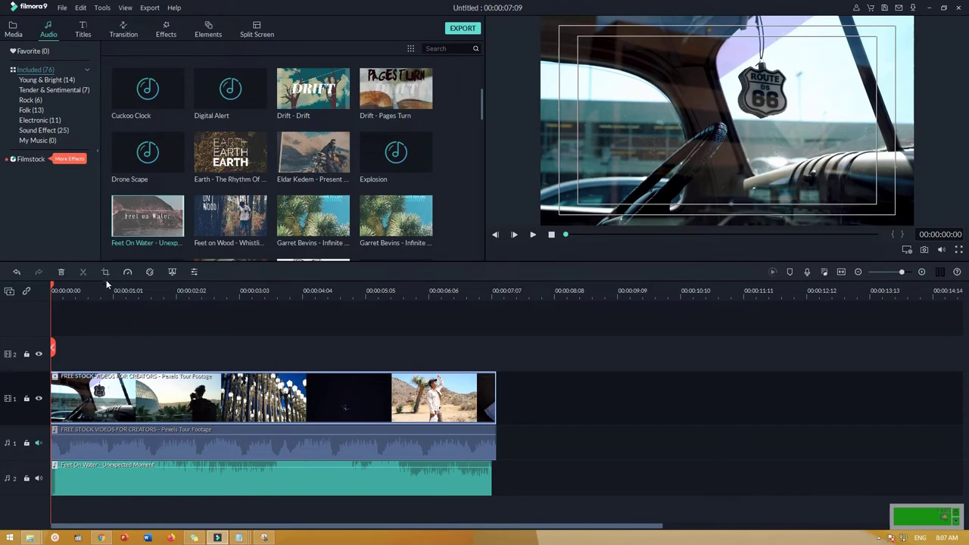
- Try splitting the video clip and its detached audio at 00:00:02:07, and undo both splits
left_click(190, 293)
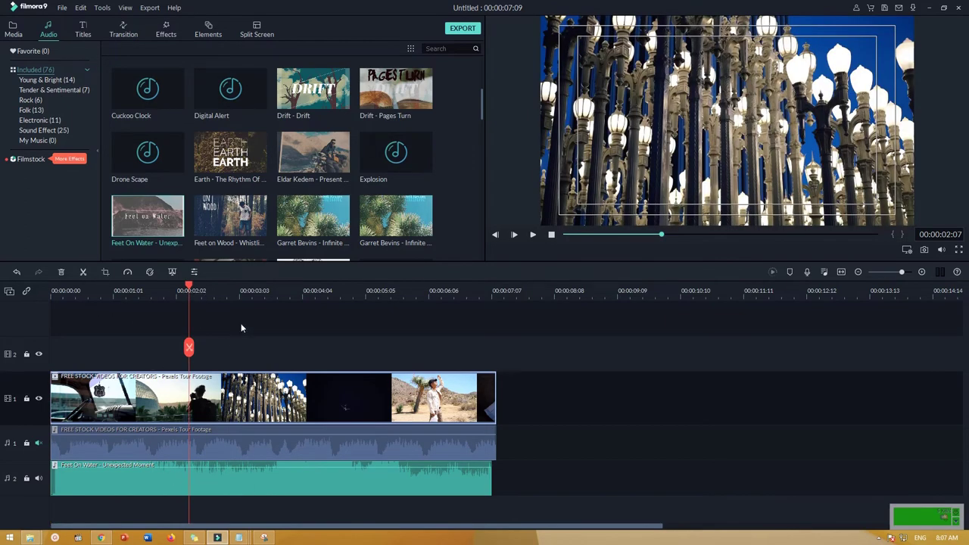
left_click(189, 346)
left_click(200, 449)
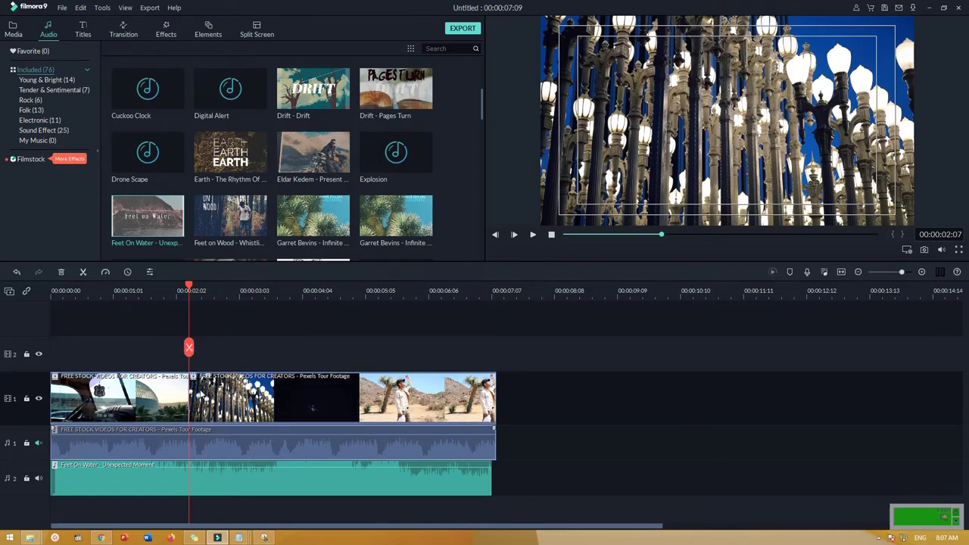
left_click(189, 346)
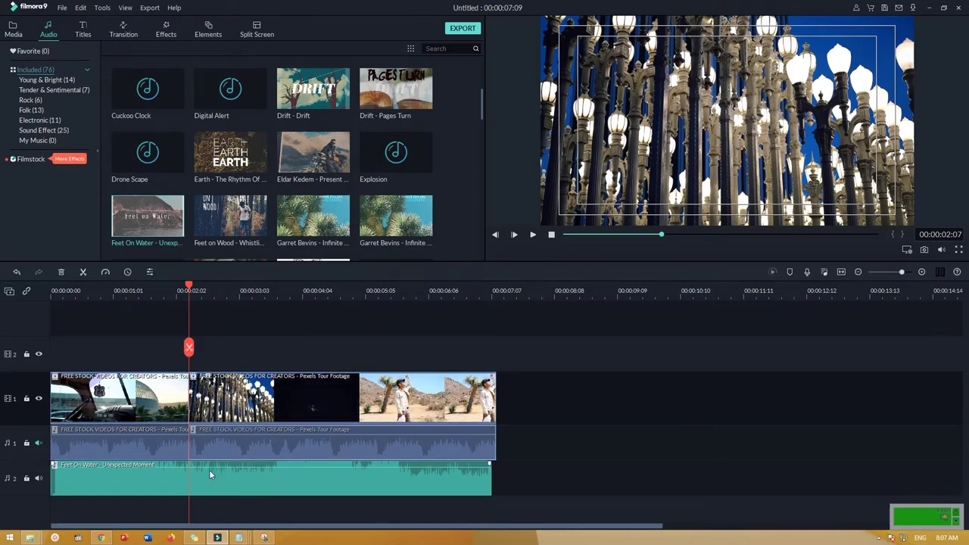
key("ctrl+z")
key("ctrl+z")
- Split only the Feet On Water music at 00:00:02:07 and fit the timeline
left_click(213, 481)
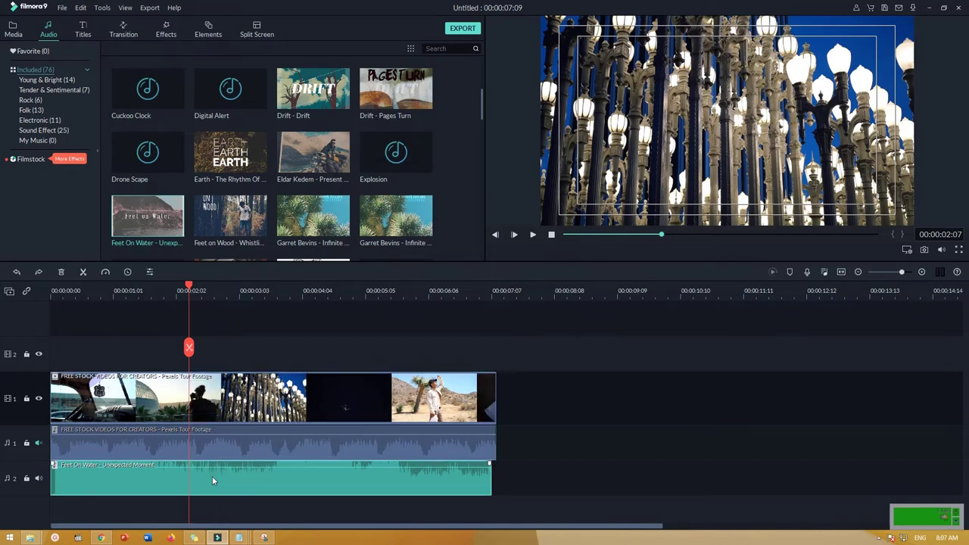
left_click(189, 347)
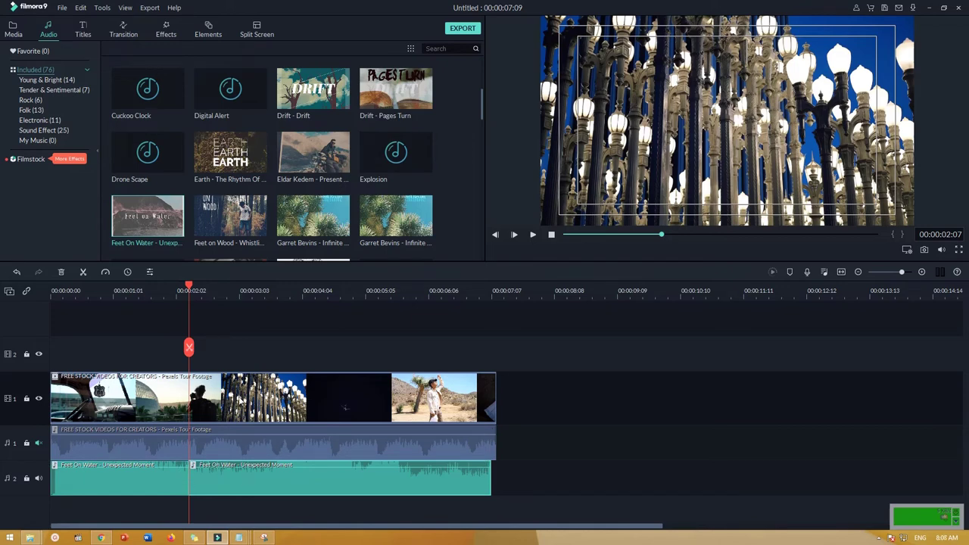
left_click(840, 273)
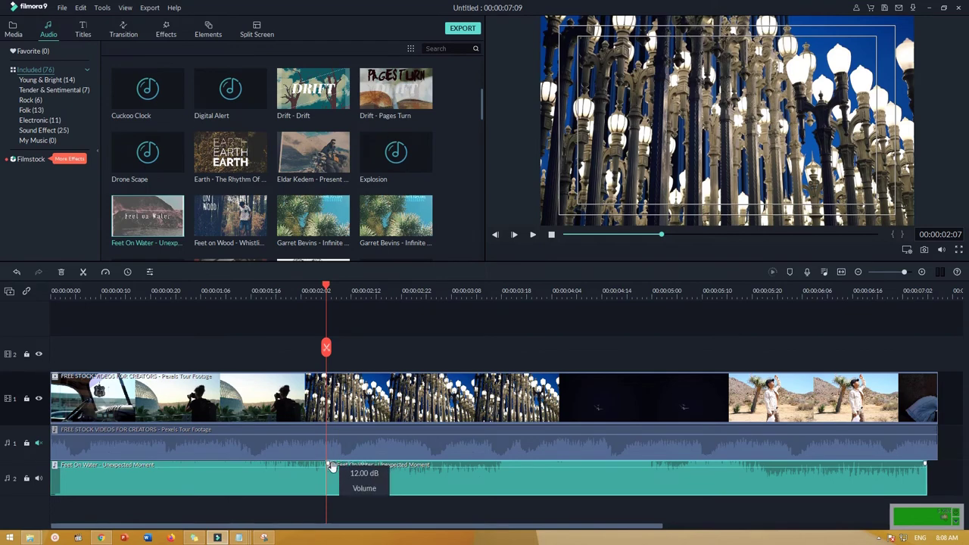
- Add short fade-ins and fade-outs to both music pieces and play the sequence
left_click_drag(328, 464, 300, 465)
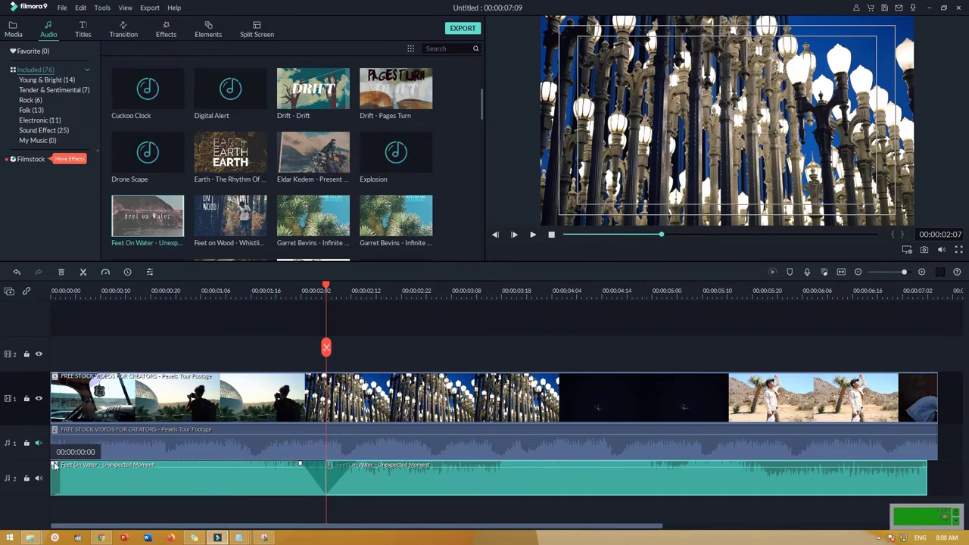
left_click_drag(53, 464, 72, 463)
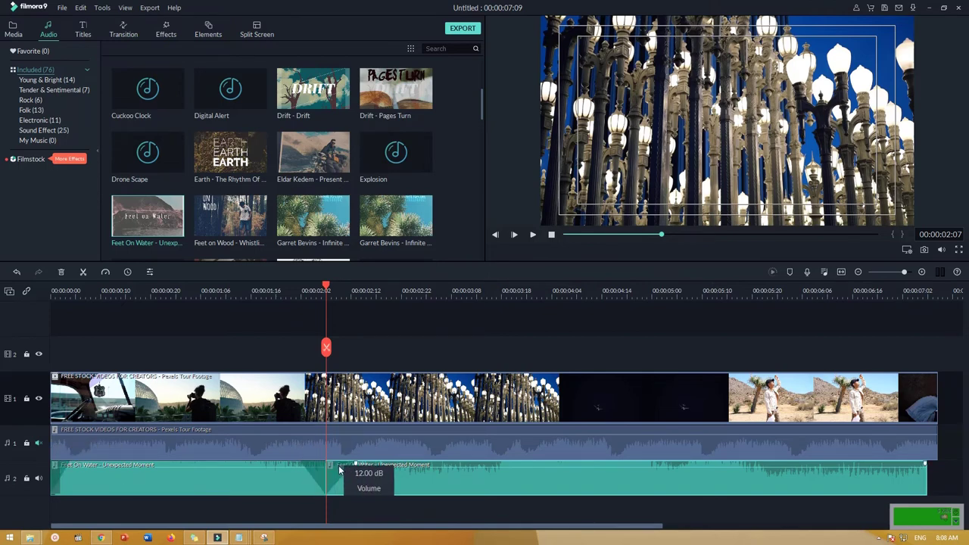
left_click_drag(926, 463, 918, 464)
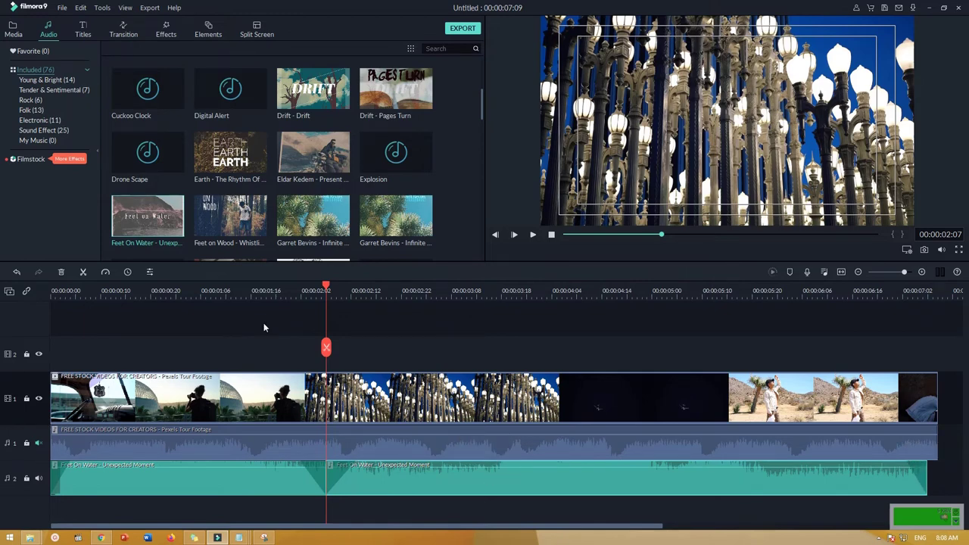
left_click(252, 295)
left_click(534, 239)
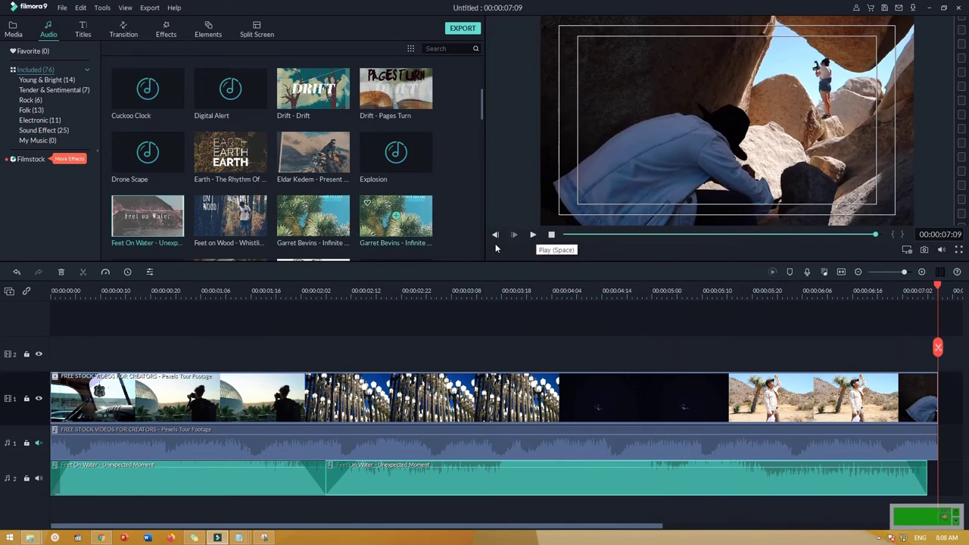
- Lengthen the fade-out of the first music piece, play from 00:00:00:10 to hear it, and stop playback
left_click_drag(329, 467, 247, 463)
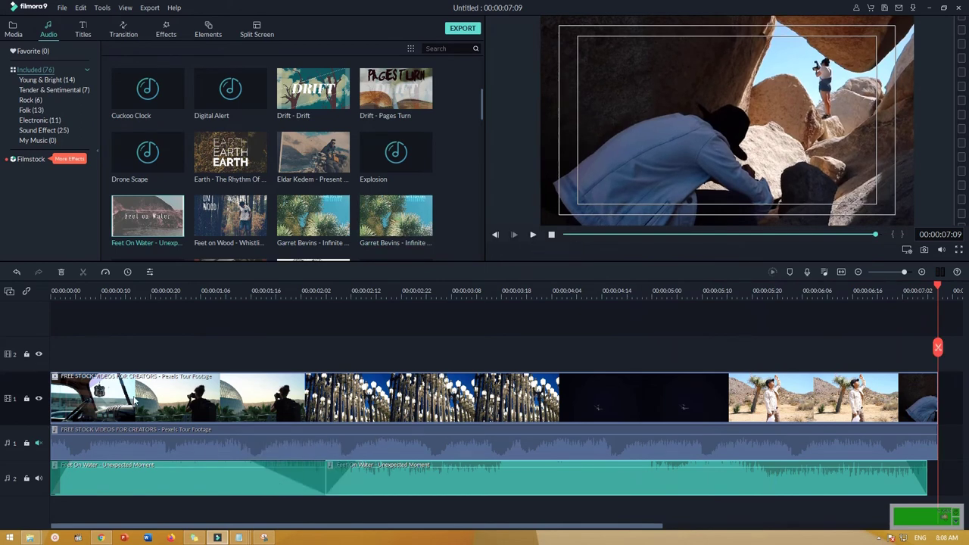
left_click(100, 294)
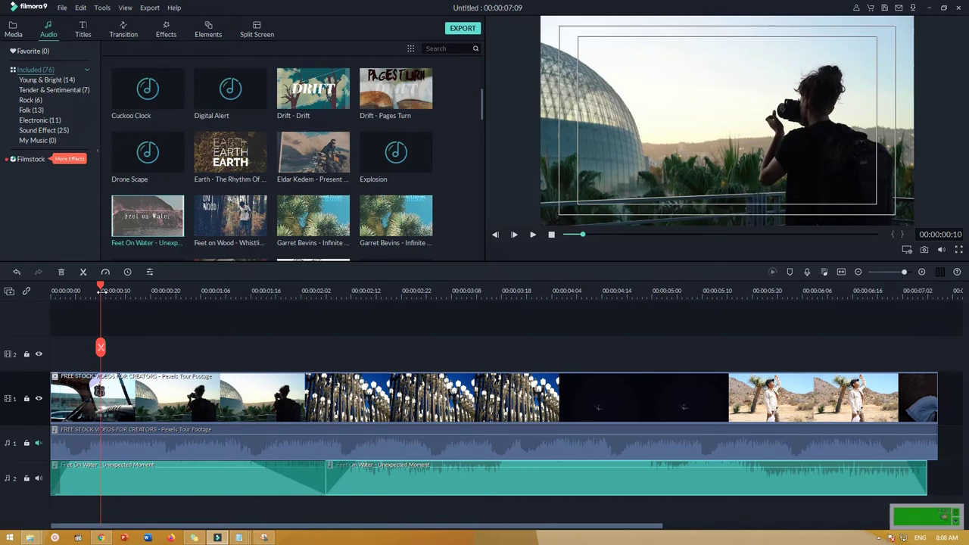
key("space")
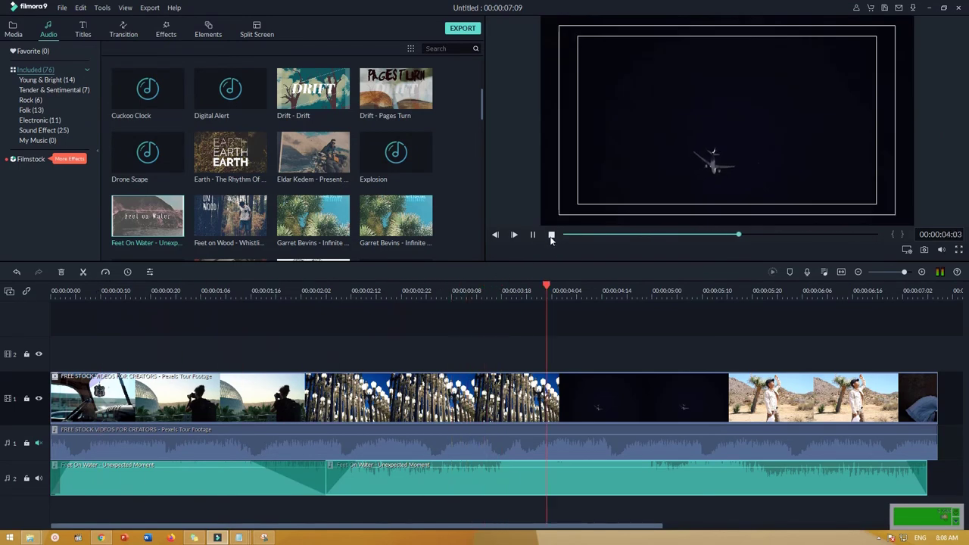
left_click(551, 236)
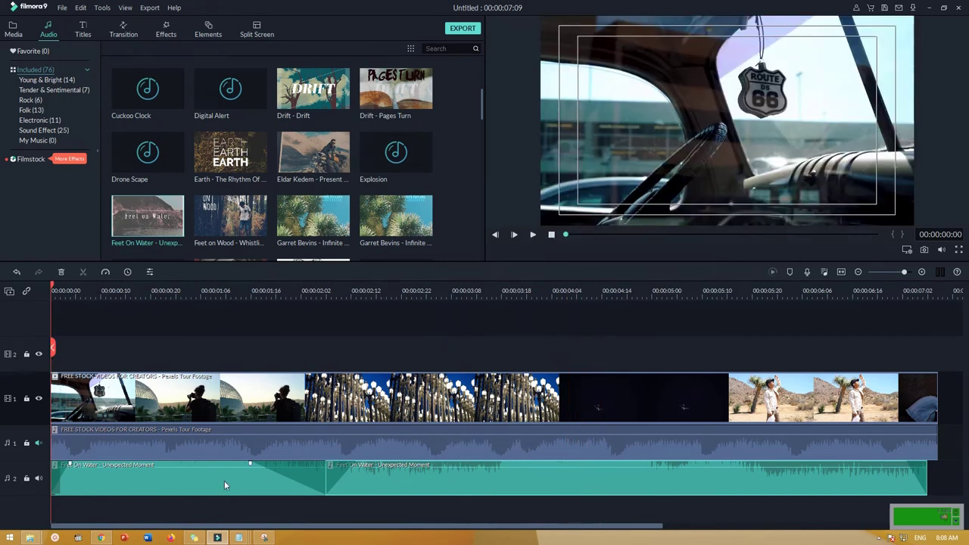
- Undo the music fades and the split to restore one continuous music clip on audio track 2
key("ctrl+z")
key("ctrl+z")
key("ctrl+z")
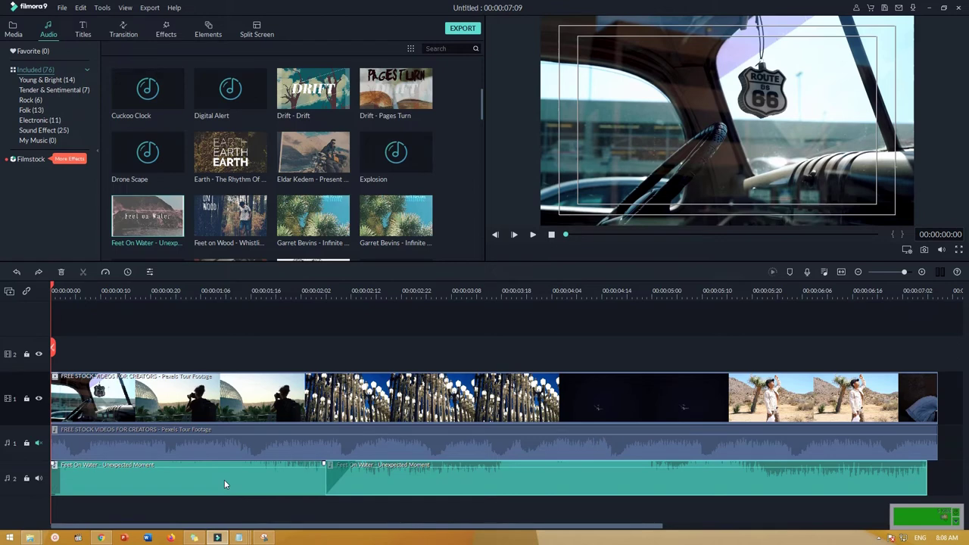
key("ctrl+z")
key("ctrl+z")
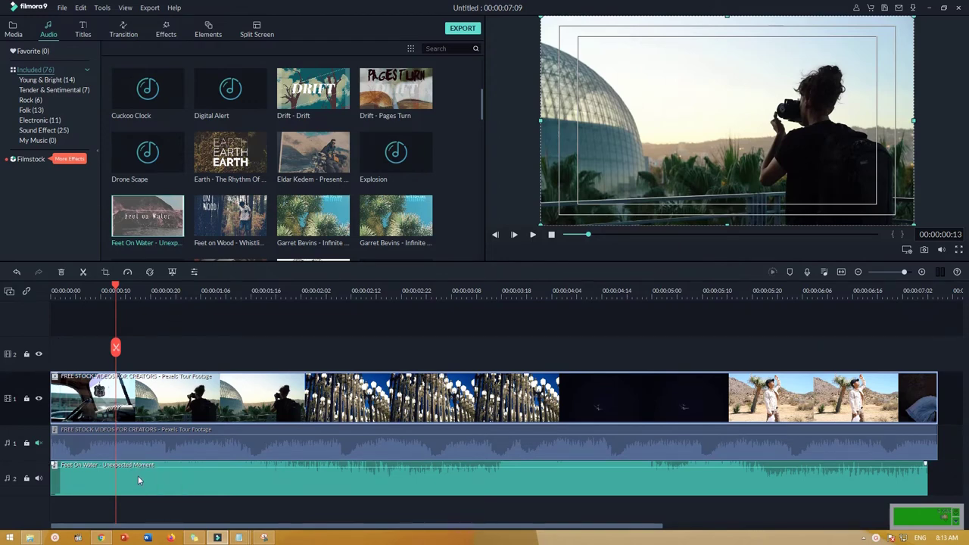
- Add volume keyframes to the Feet On Water music at 00:00:00:13, 00:00:01:05 and 00:00:01:18
double_click(138, 475)
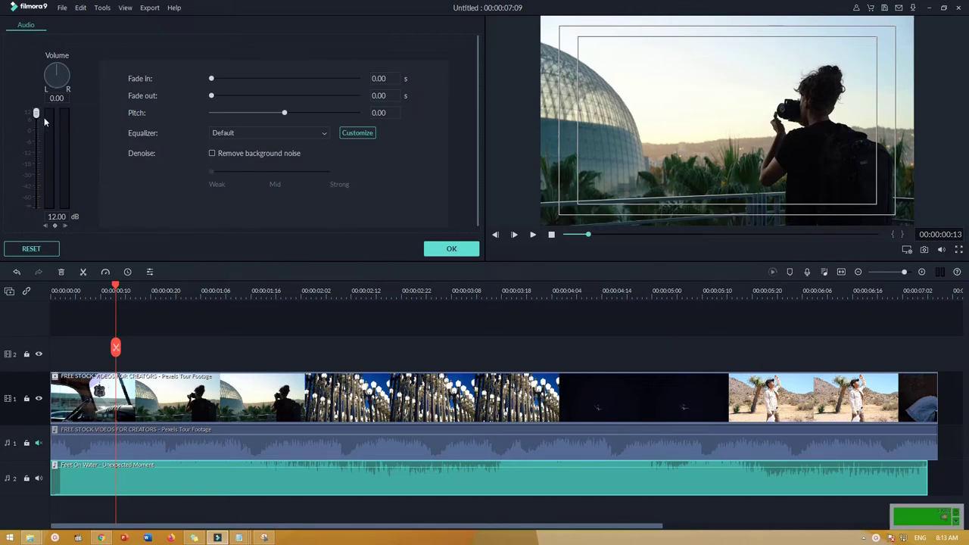
mouse_move(36, 114)
left_mouse_down()
mouse_move(34, 162)
mouse_move(32, 104)
left_mouse_up()
left_click(55, 226)
left_click_drag(117, 291, 197, 289)
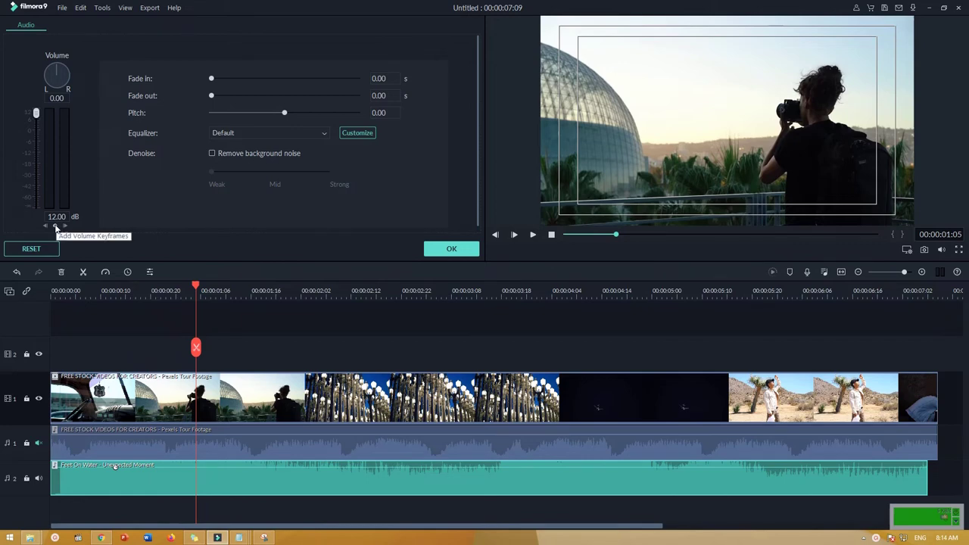
left_click(55, 227)
left_click_drag(197, 287, 260, 290)
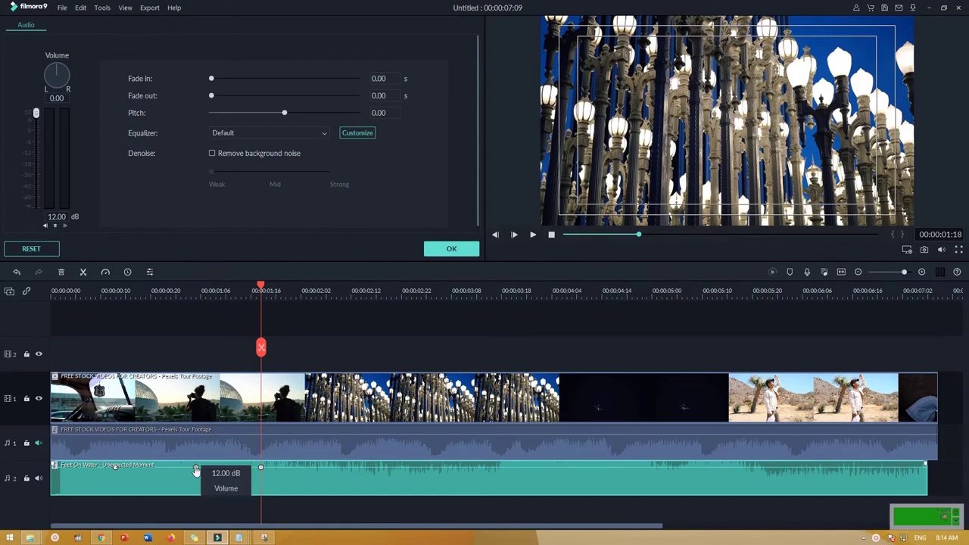
- Lower the middle volume keyframe of the music to -22 dB and play from 00:00:00:12 to hear the dip
mouse_move(195, 468)
left_mouse_down()
mouse_move(195, 488)
mouse_move(195, 475)
left_mouse_up()
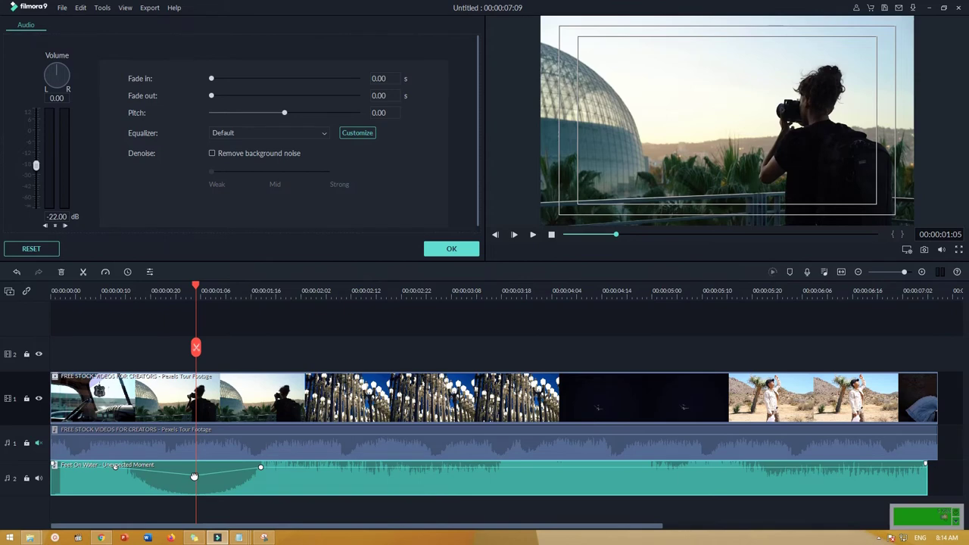
left_click(111, 292)
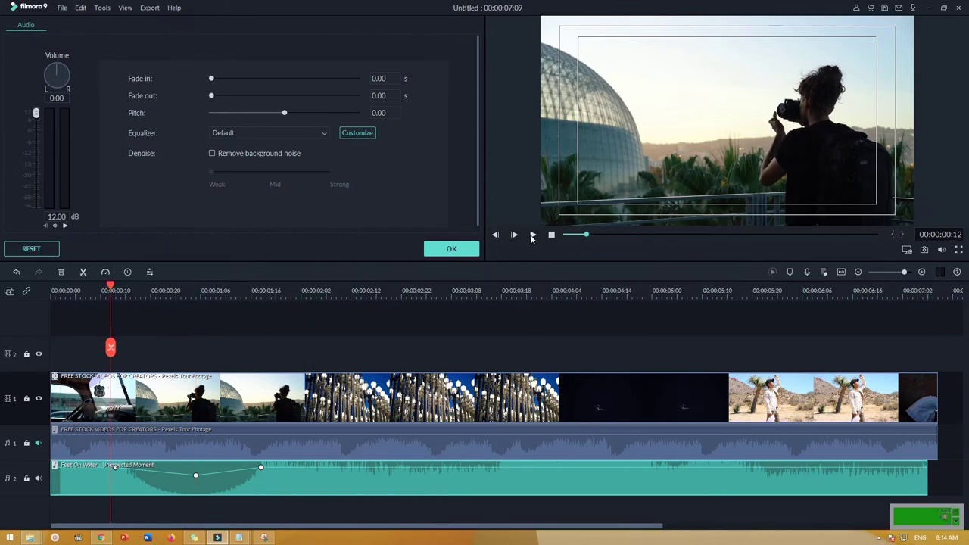
left_click(533, 235)
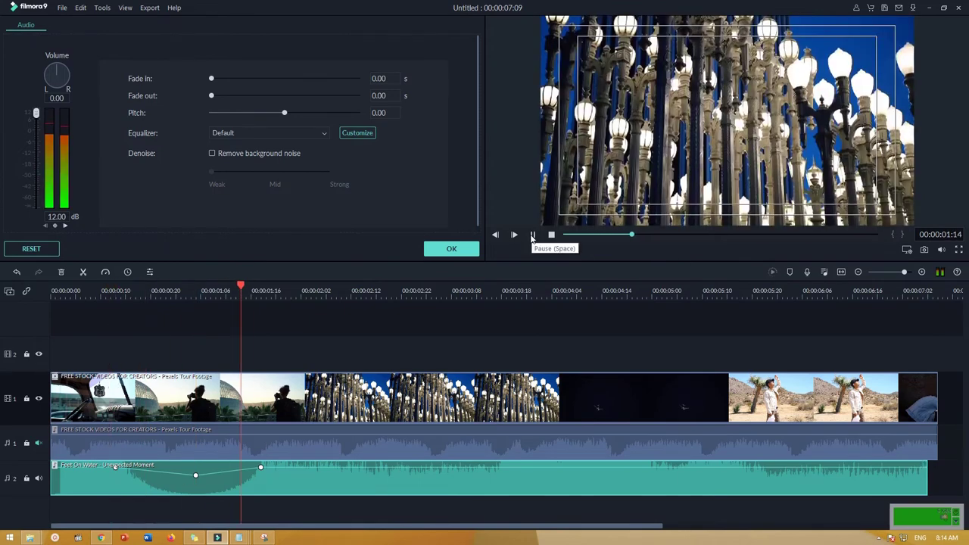
left_click(532, 235)
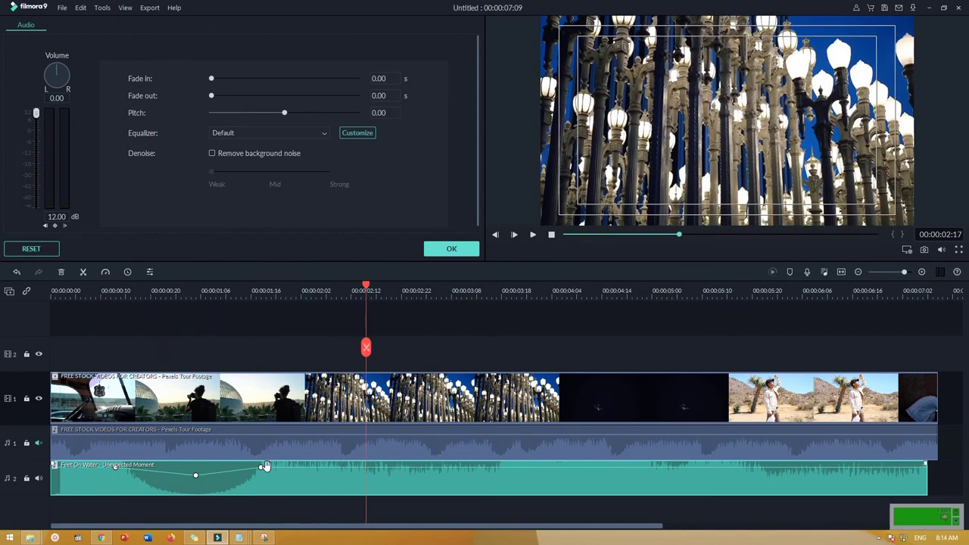
- Move the music's last volume keyframe to about 00:00:03:08, play the slower volume rise, and stop playback
left_click_drag(260, 466, 450, 468)
left_click_drag(260, 286, 105, 286)
left_click(534, 237)
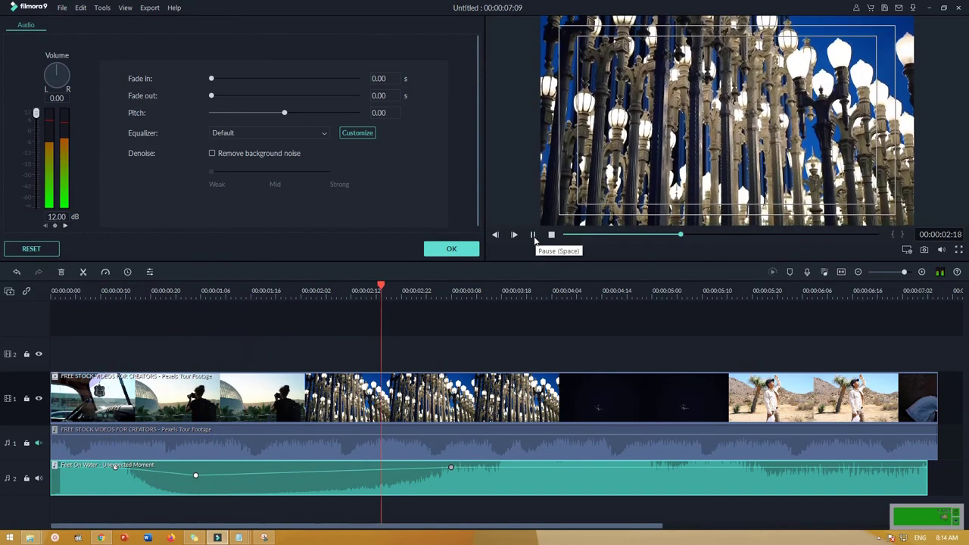
left_click(553, 235)
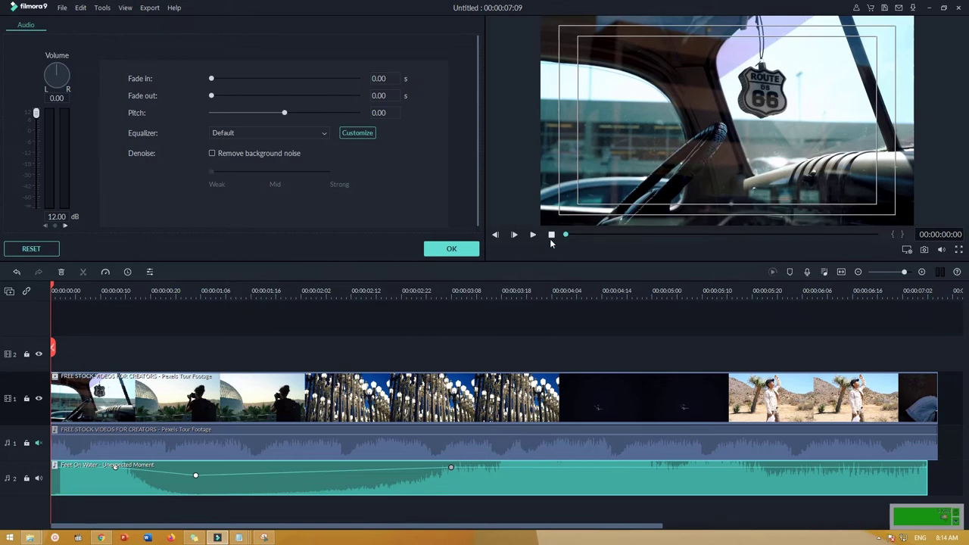
- Unmute audio track 1 and play the sequence from the start to hear both audio tracks together, stopping after the volume dip
left_click(40, 444)
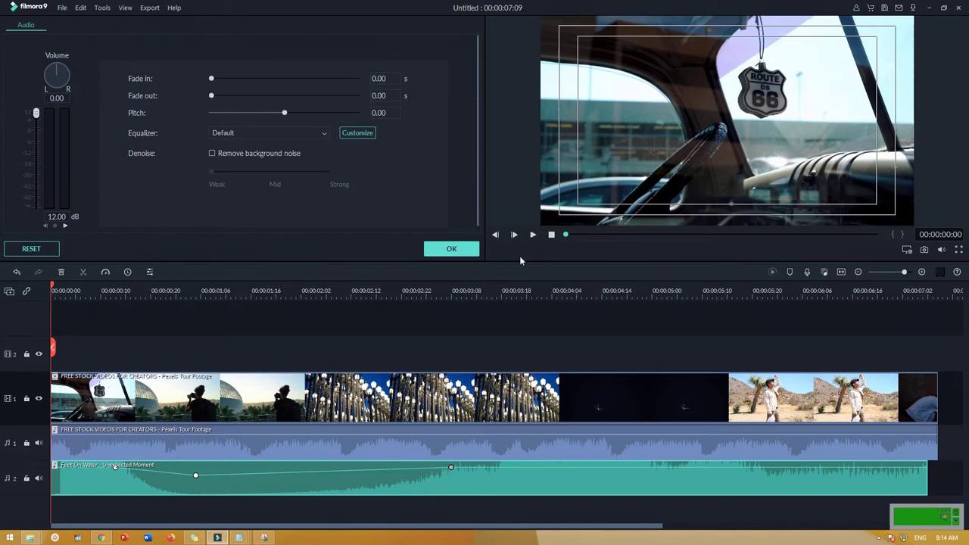
left_click(532, 235)
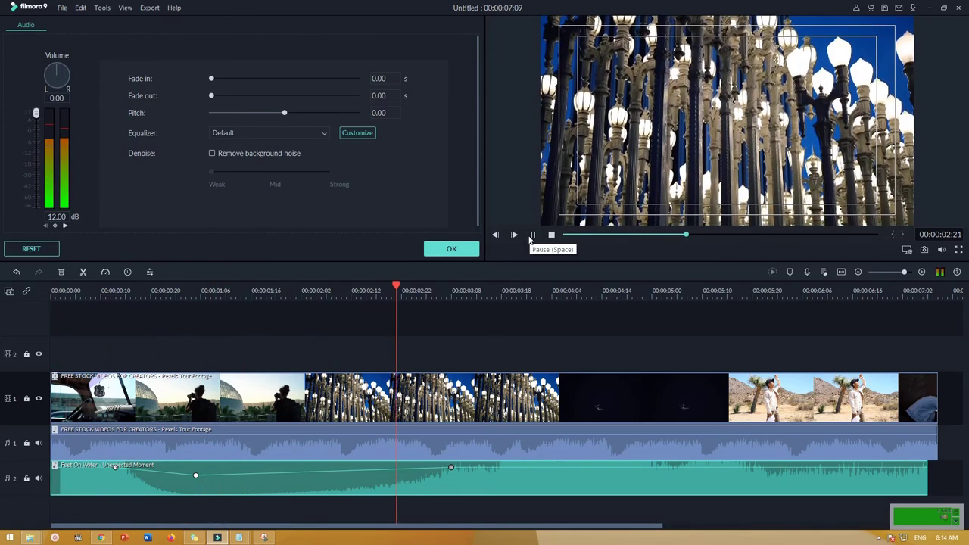
left_click(551, 235)
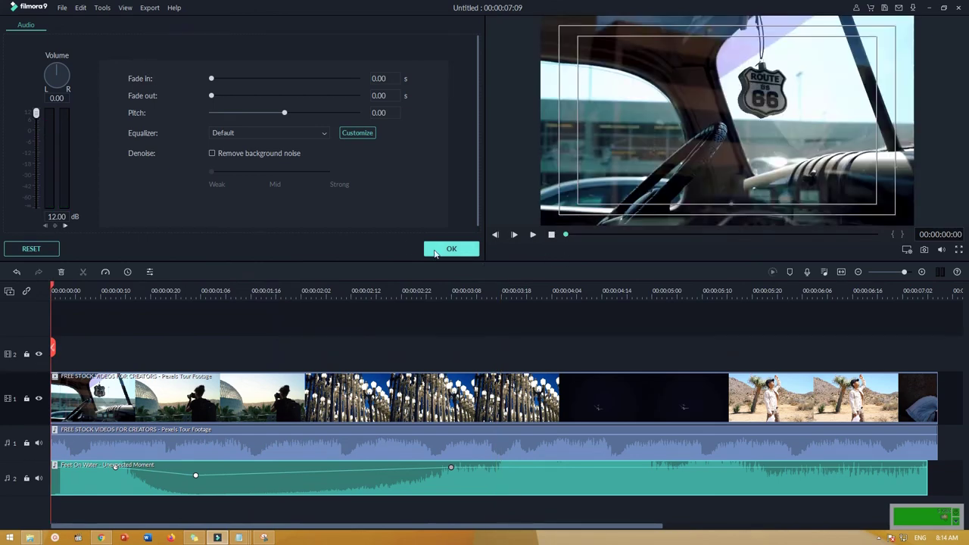
- Review the music's equalizer presets and its fade-in setting without choosing another preset
left_click(317, 136)
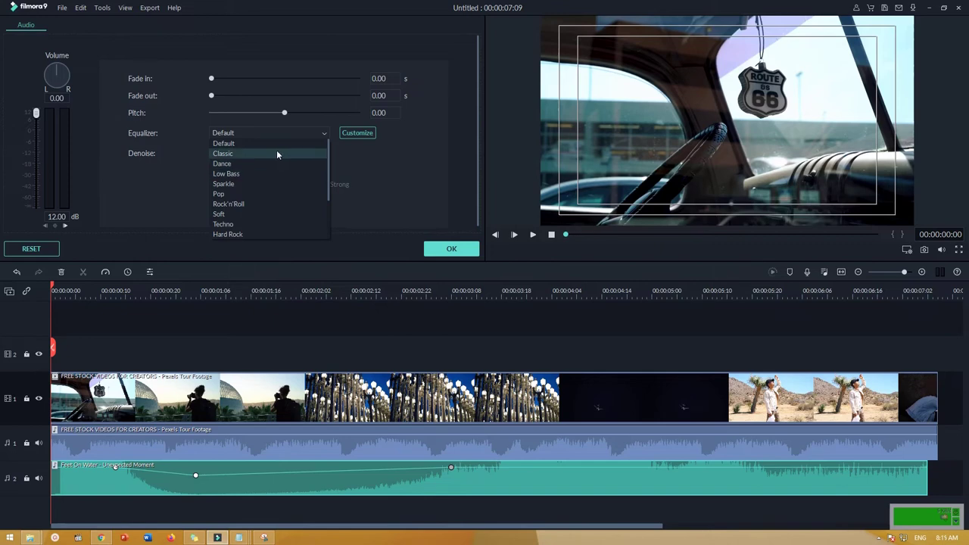
left_click(410, 172)
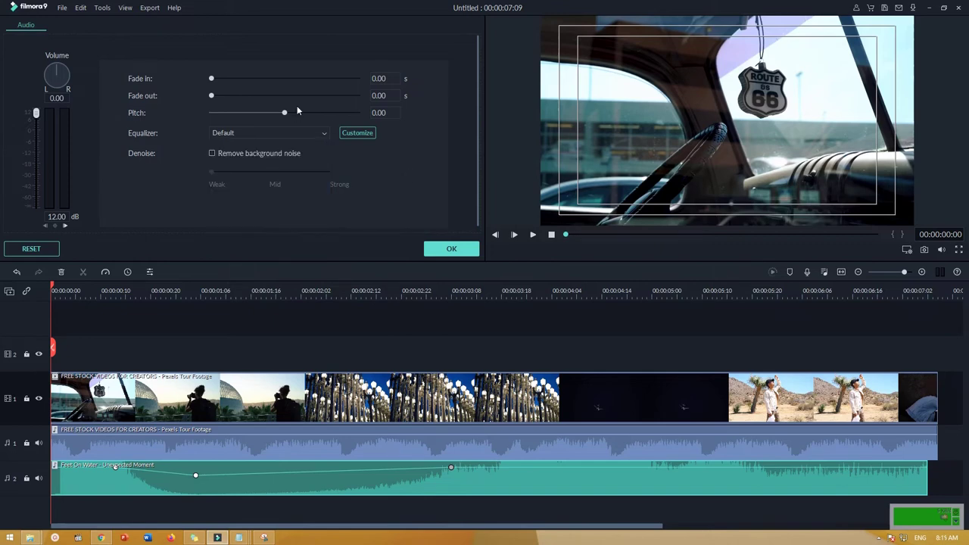
mouse_move(214, 79)
left_mouse_down()
mouse_move(242, 80)
mouse_move(188, 74)
mouse_move(229, 78)
mouse_move(202, 78)
left_mouse_up()
- Enable background noise removal for the music, raise its strength towards Strong, and confirm the audio settings
left_click(211, 153)
left_click_drag(223, 175, 338, 171)
left_click(452, 250)
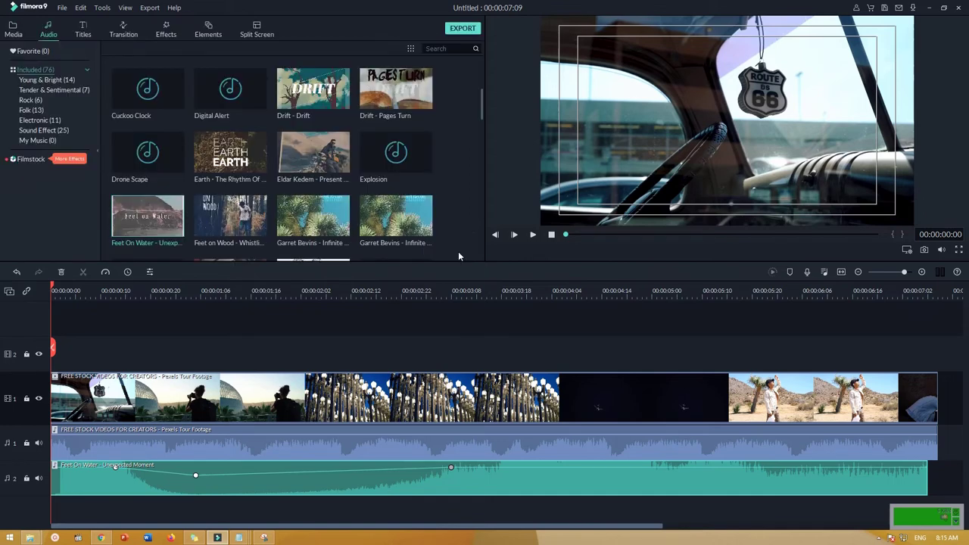
- Place the FREE STOCK VIDEOS clip at the start of video track 1 and delete the empty tracks
scroll(473, 83, "up", 3)
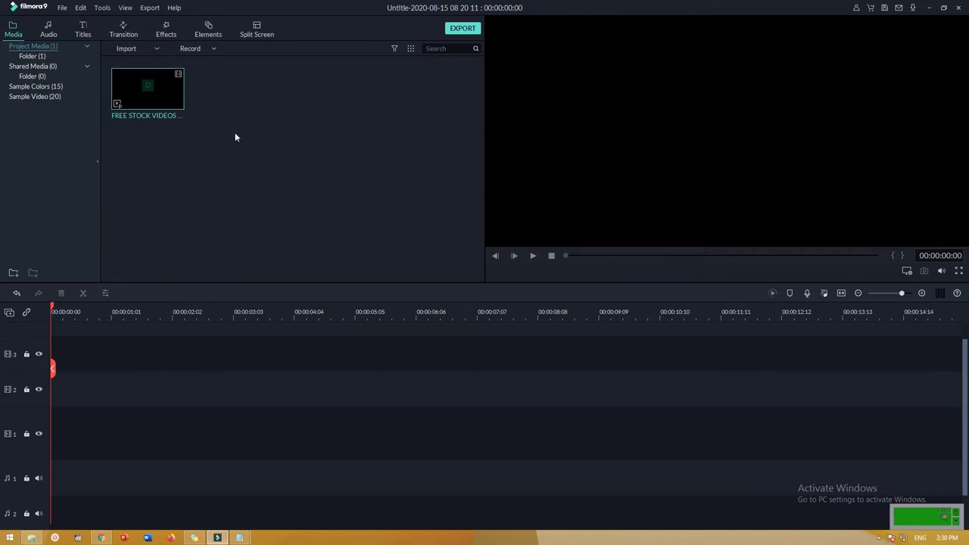
left_click_drag(139, 91, 53, 448)
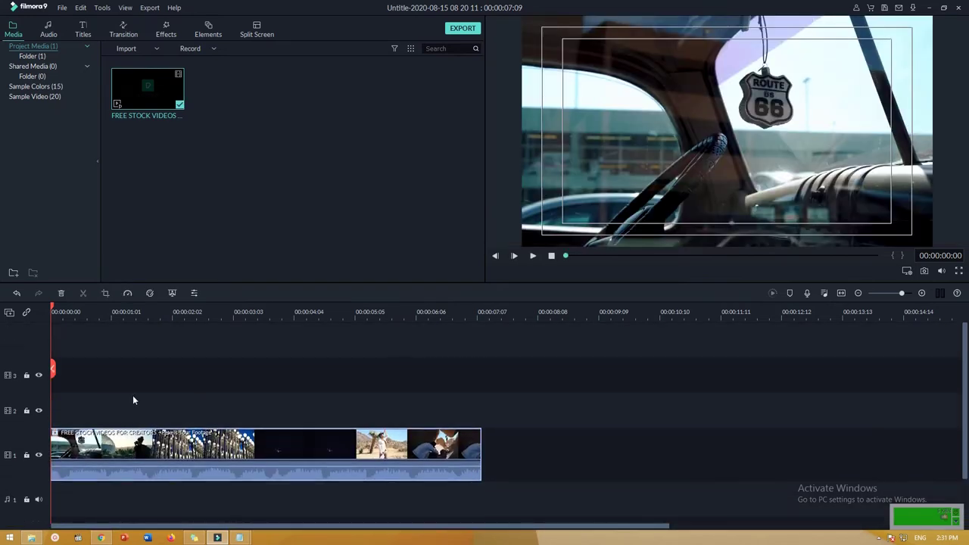
left_click(10, 313)
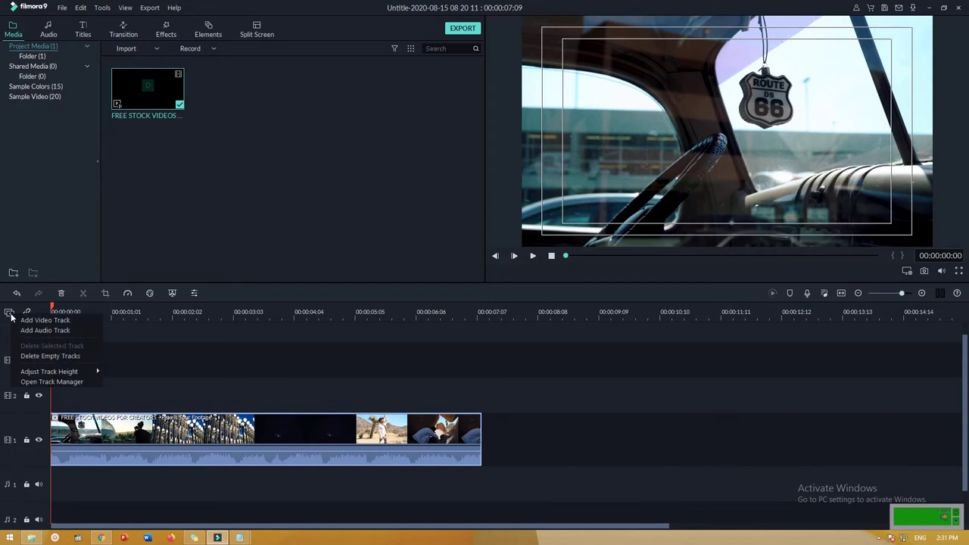
left_click(60, 356)
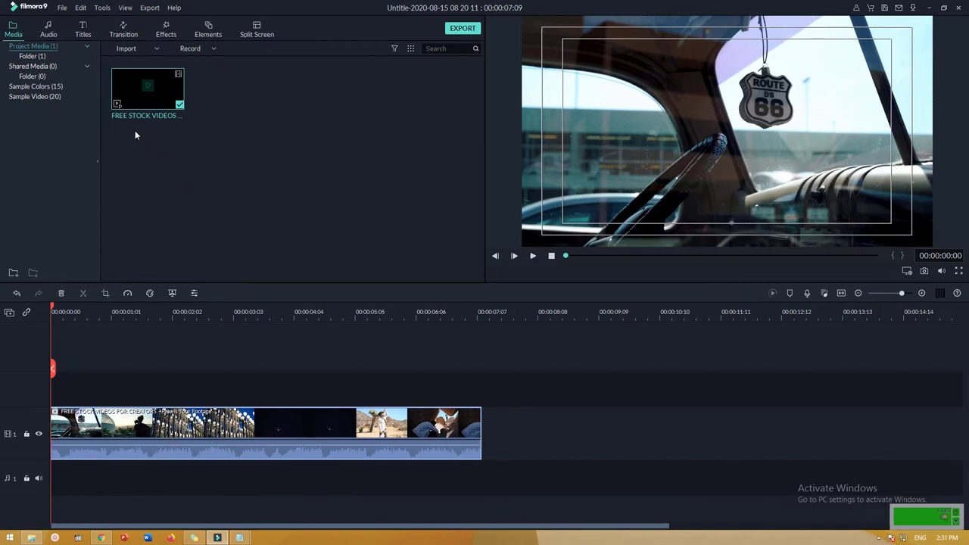
- Browse the included title presets, examining the credits, default titles and lower thirds
left_click(85, 34)
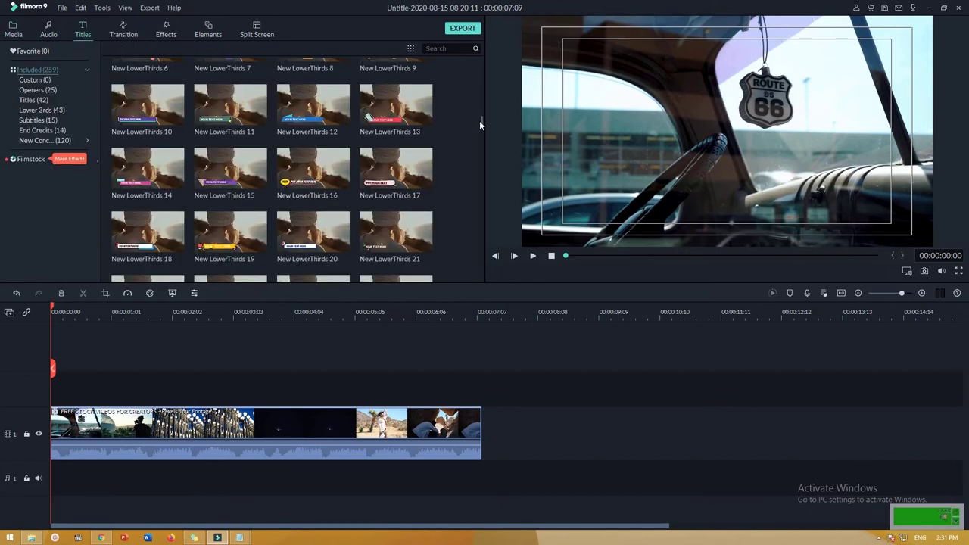
left_click_drag(480, 120, 476, 53)
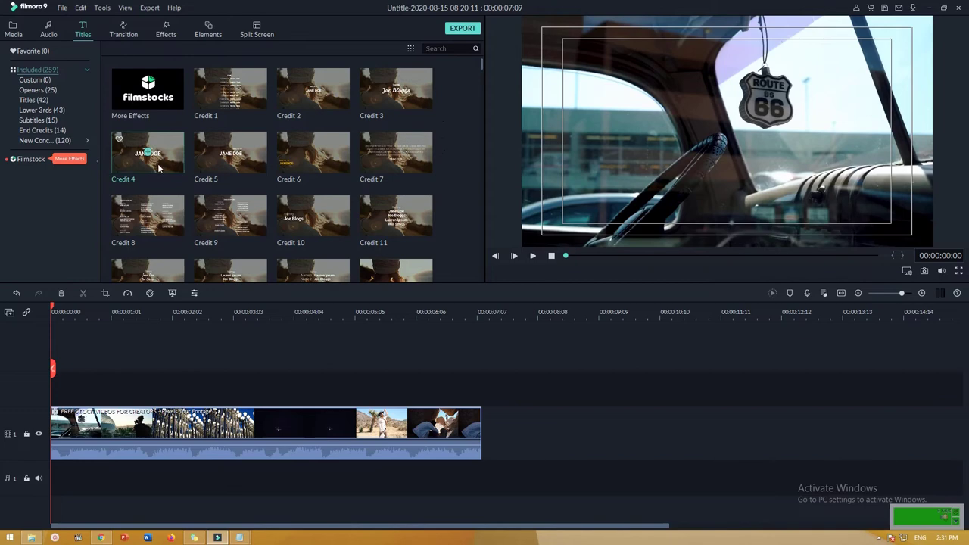
scroll(159, 168, "down", 5)
scroll(245, 168, "up", 5)
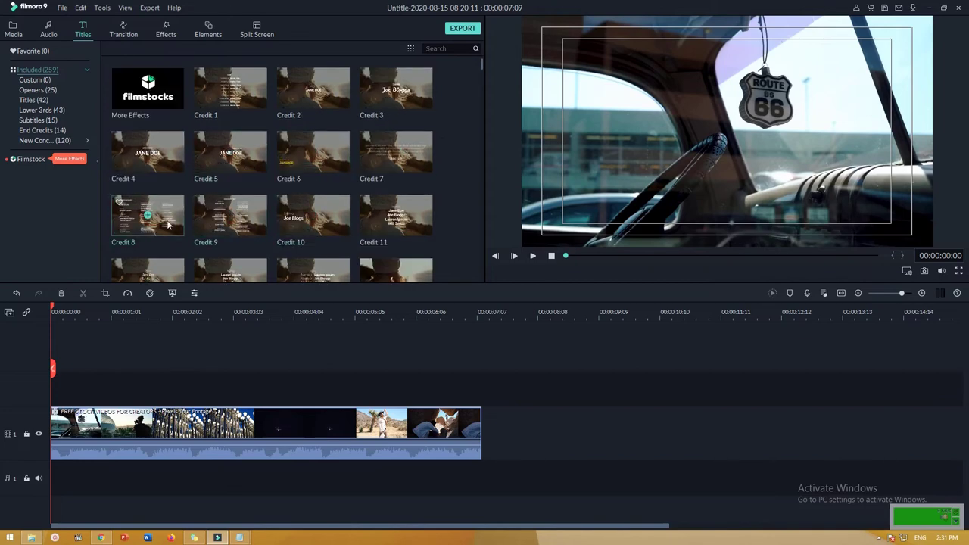
scroll(445, 136, "down", 5)
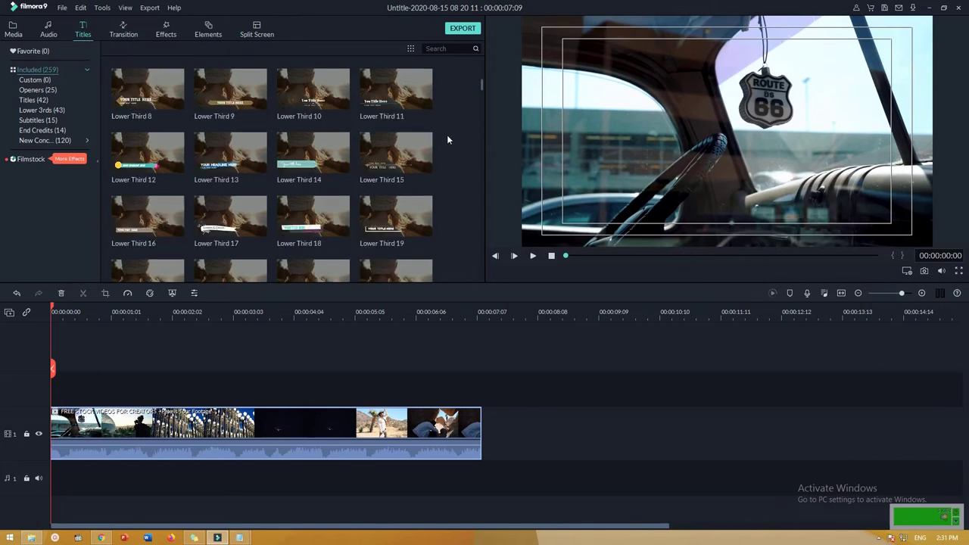
scroll(446, 139, "down", 5)
scroll(447, 139, "up", 8)
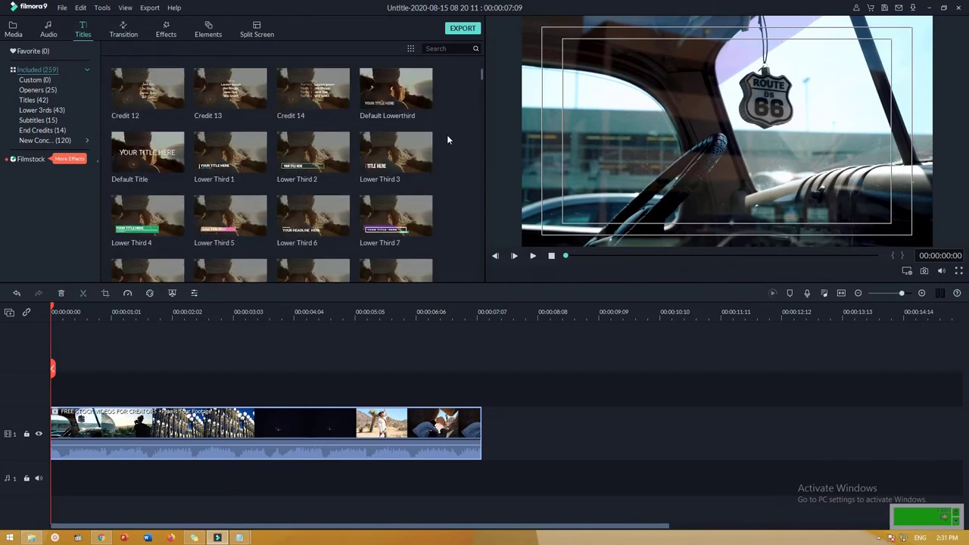
scroll(447, 139, "down", 3)
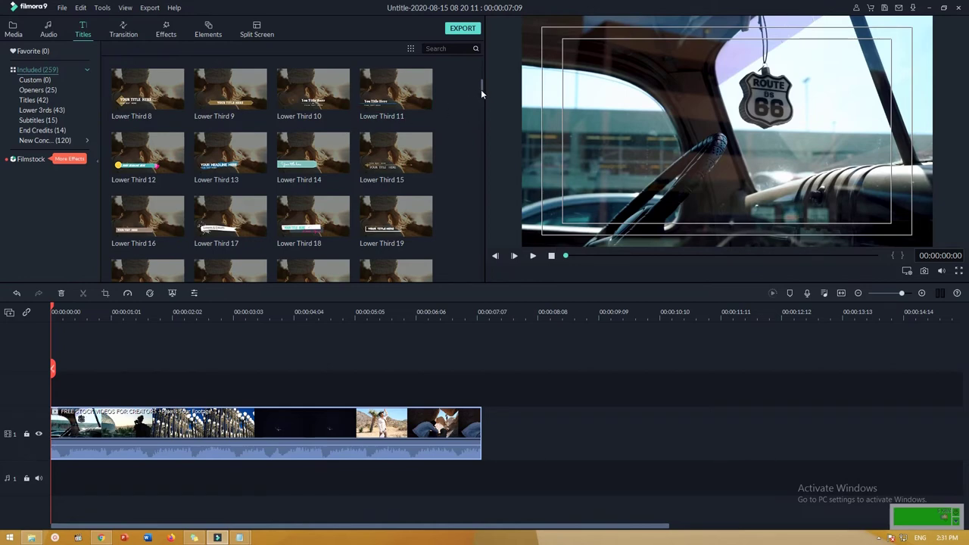
left_click_drag(481, 88, 480, 93)
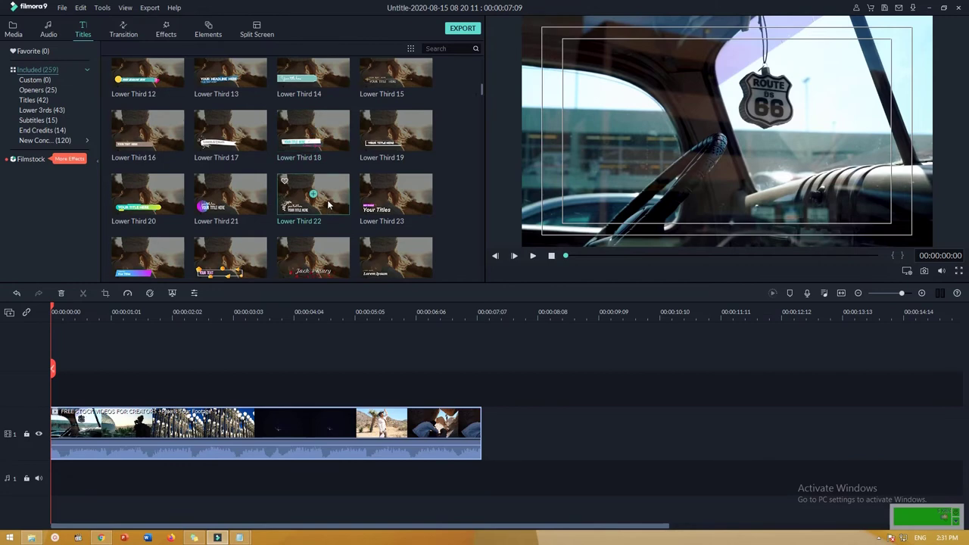
scroll(330, 205, "down", 5)
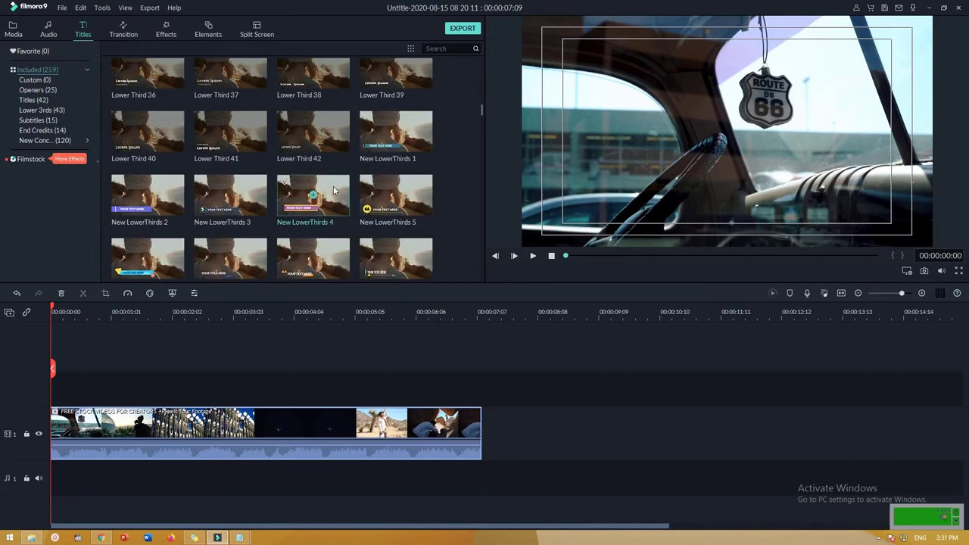
scroll(336, 192, "down", 3)
scroll(318, 129, "down", 6)
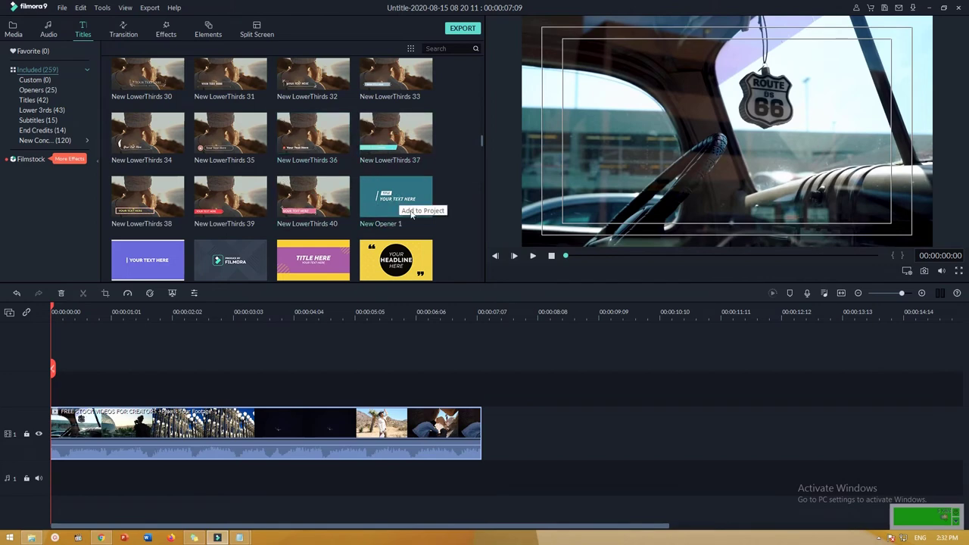
- Examine the remaining title presets, from the new openers and new titles through the subtitles to the end of the library
scroll(409, 189, "down", 3)
scroll(415, 158, "up", 3)
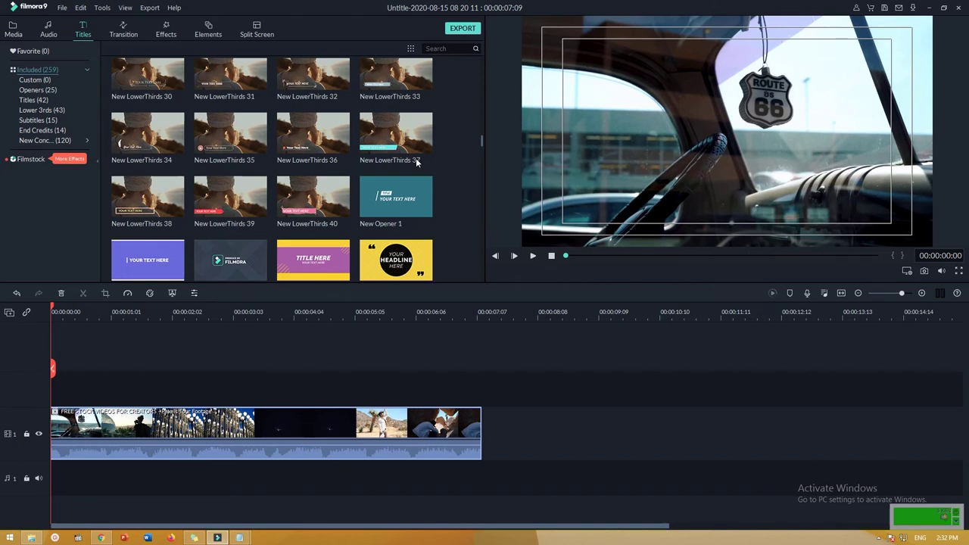
scroll(415, 158, "down", 3)
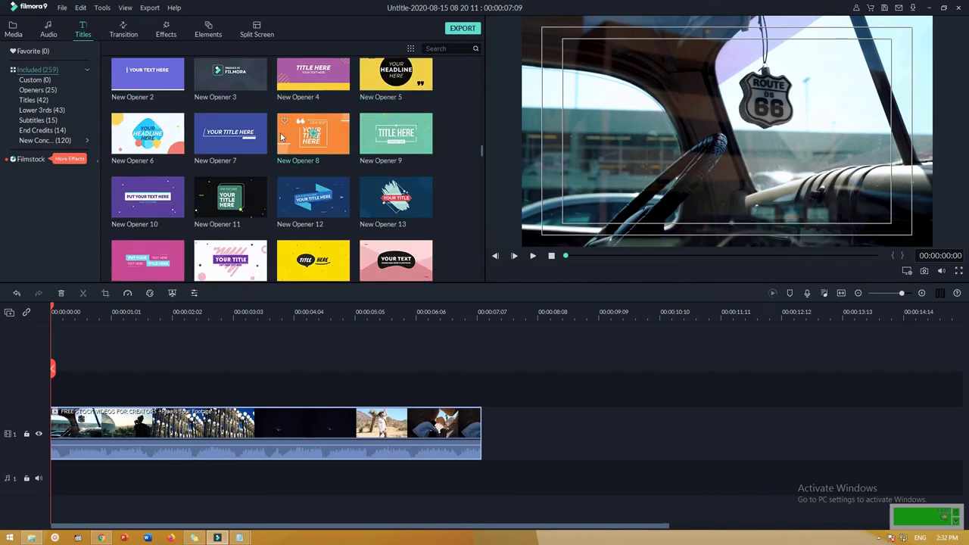
scroll(428, 132, "down", 9)
scroll(428, 133, "down", 1)
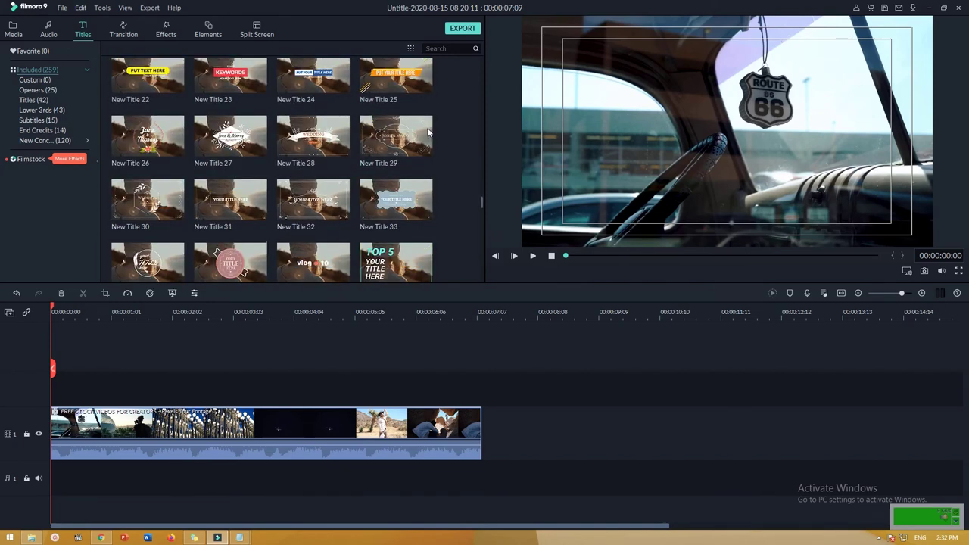
scroll(427, 132, "down", 2)
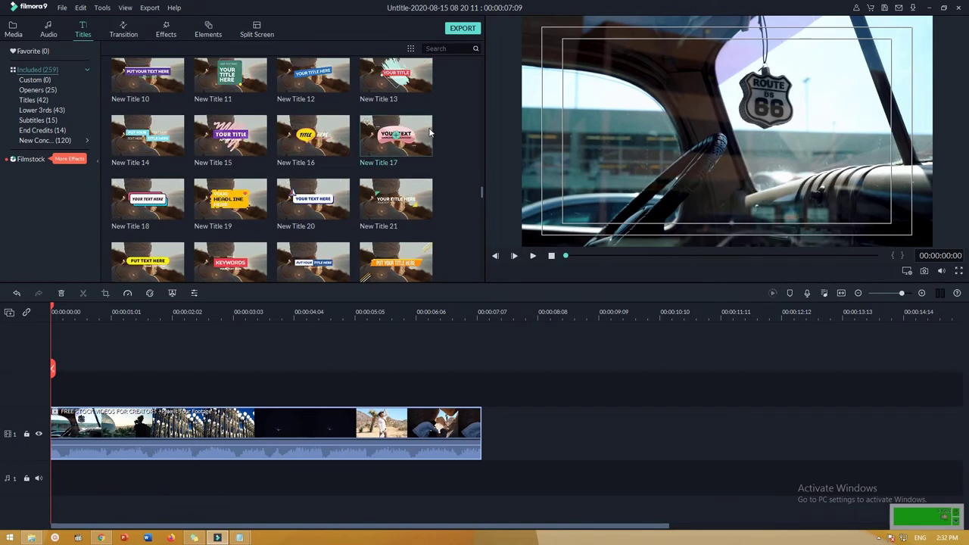
scroll(428, 132, "down", 3)
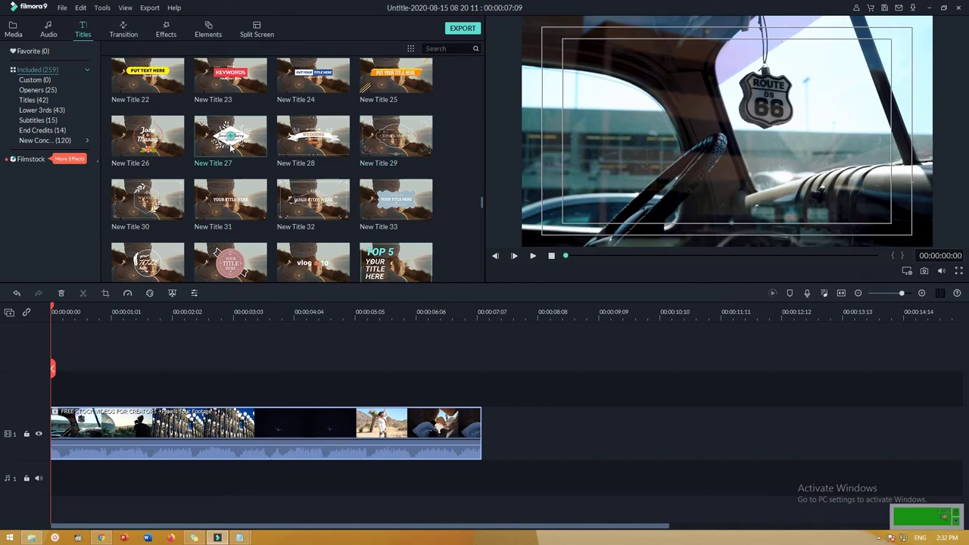
scroll(363, 163, "down", 10)
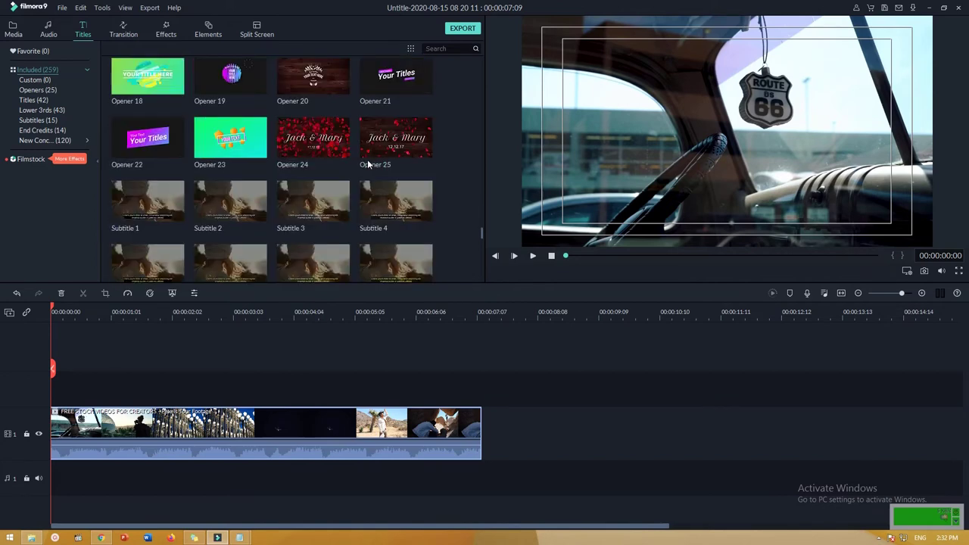
scroll(370, 164, "down", 10)
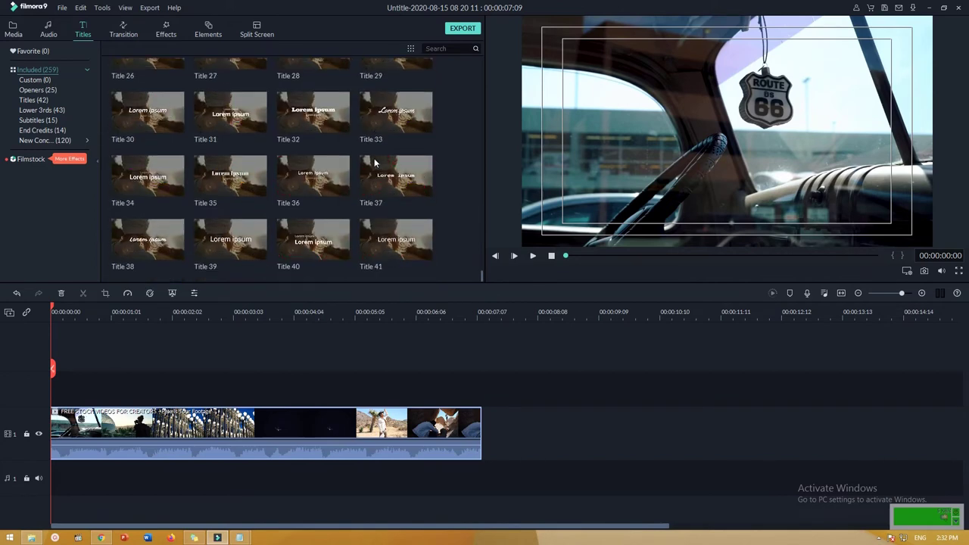
- Preview the Credit 1 title preset and add it to the project on the track above the video clip
scroll(374, 162, "up", 5)
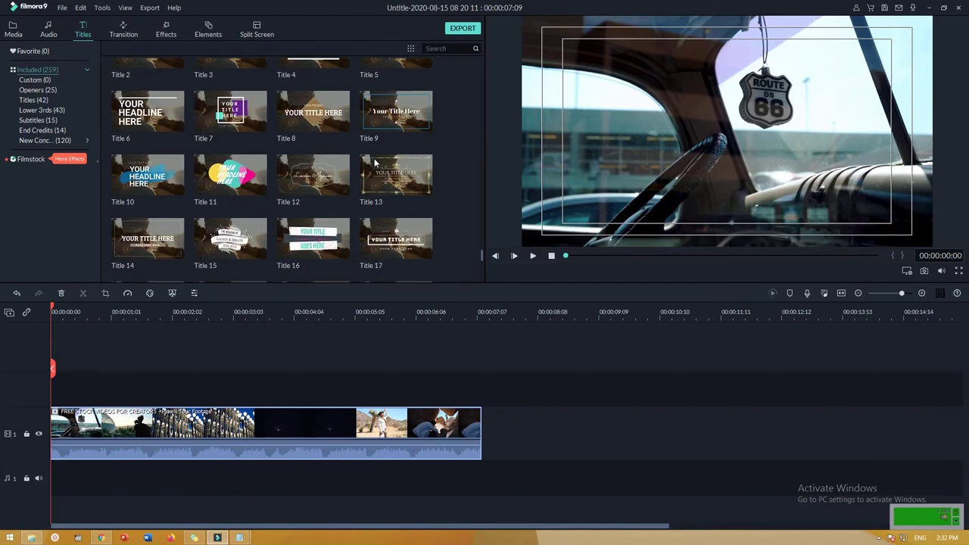
scroll(374, 162, "up", 10)
scroll(374, 163, "down", 10)
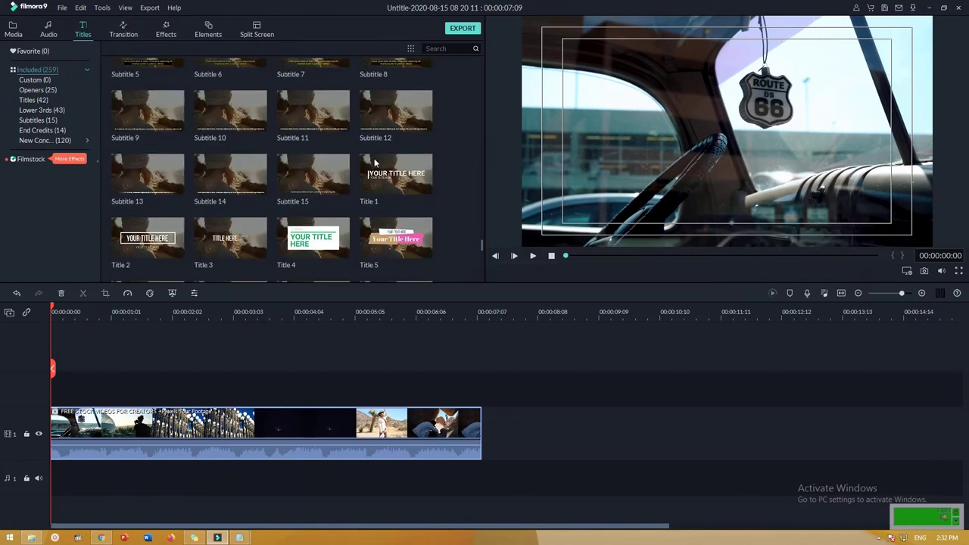
scroll(374, 163, "up", 9)
scroll(374, 162, "up", 10)
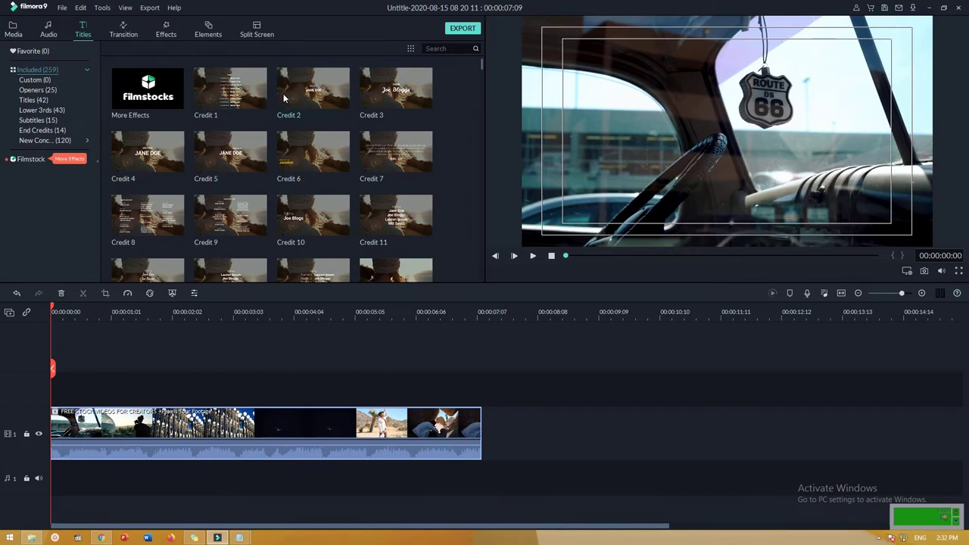
mouse_move(244, 91)
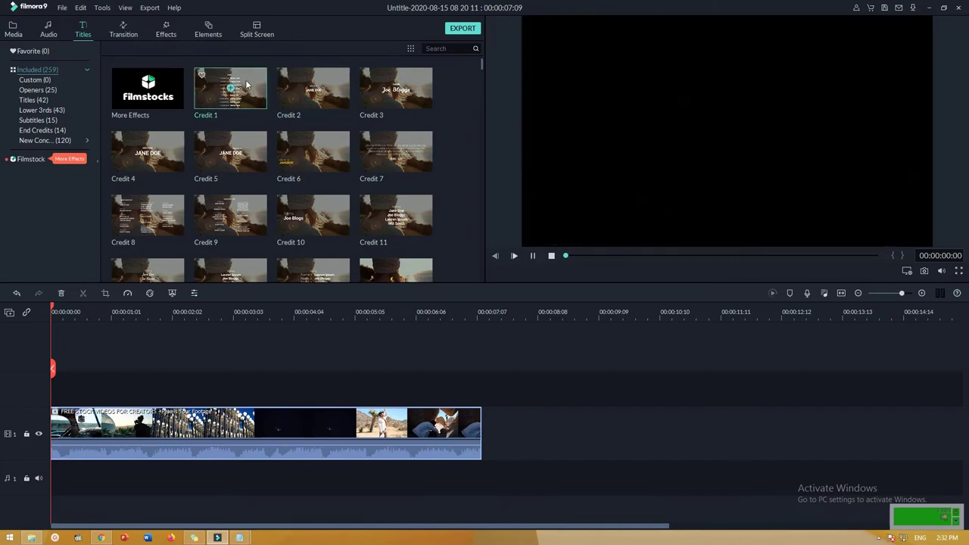
left_click(249, 89)
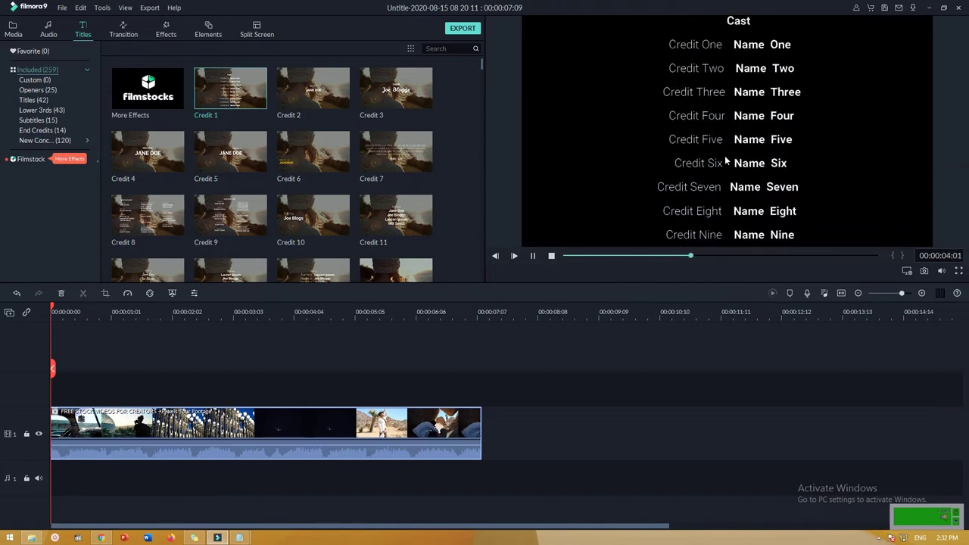
mouse_move(342, 140)
mouse_move(231, 89)
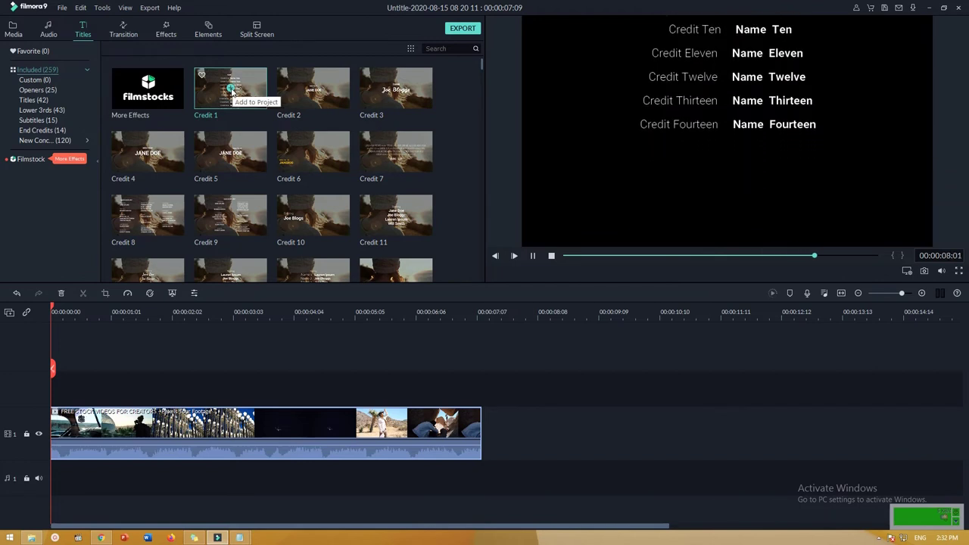
left_click(231, 90)
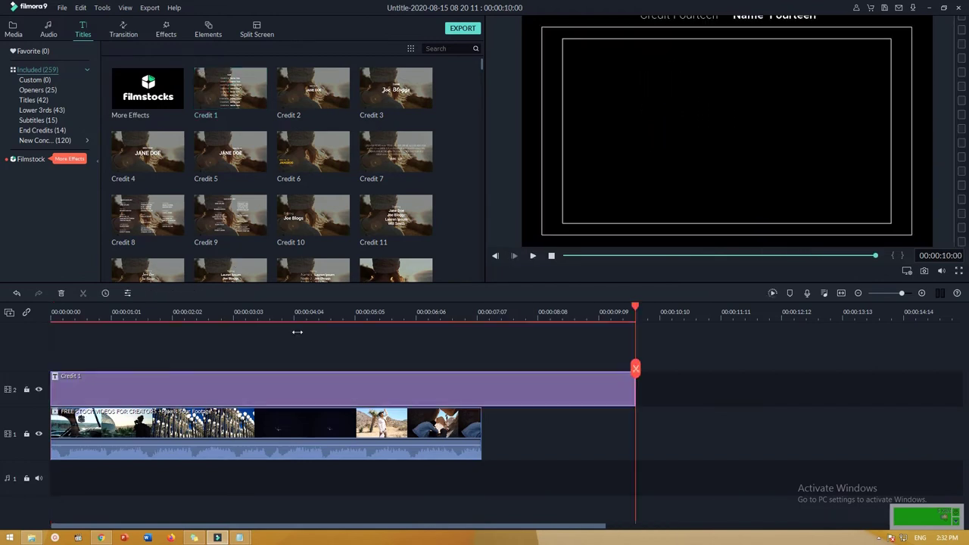
- Open the Credit 1 title for editing and look through its text style presets
double_click(140, 390)
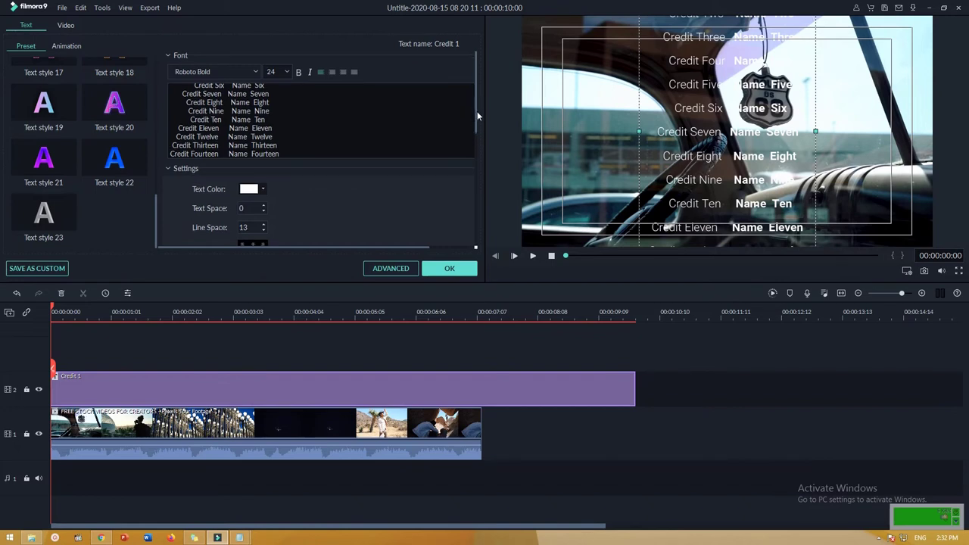
mouse_move(477, 111)
left_mouse_down()
mouse_move(471, 223)
mouse_move(472, 124)
left_mouse_up()
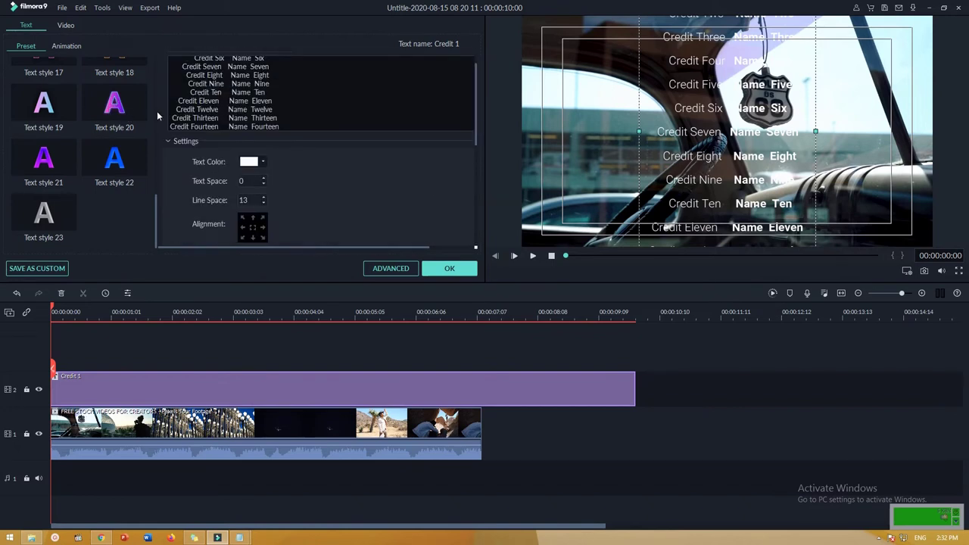
scroll(113, 98, "up", 10)
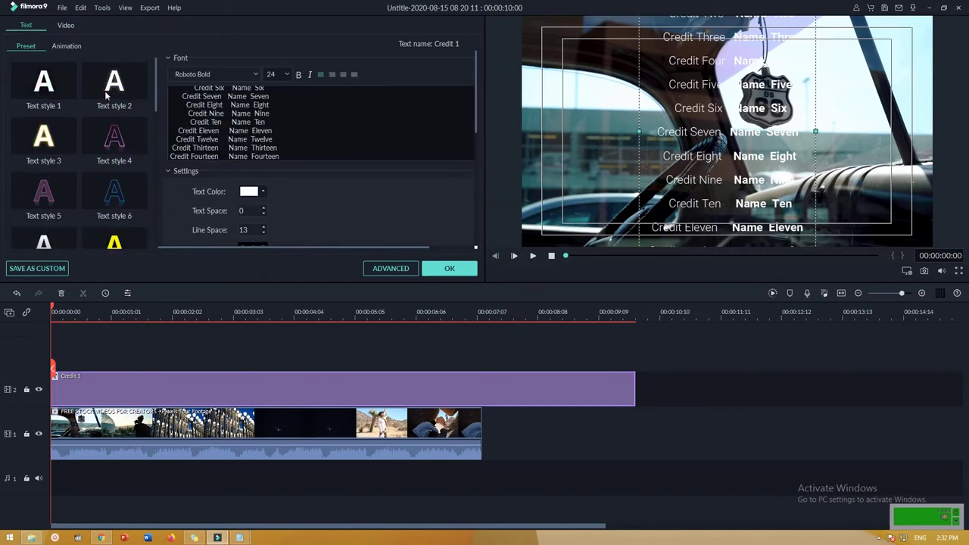
- Try the Cinema style and Doomo Design text animations on the credits title
left_click(65, 48)
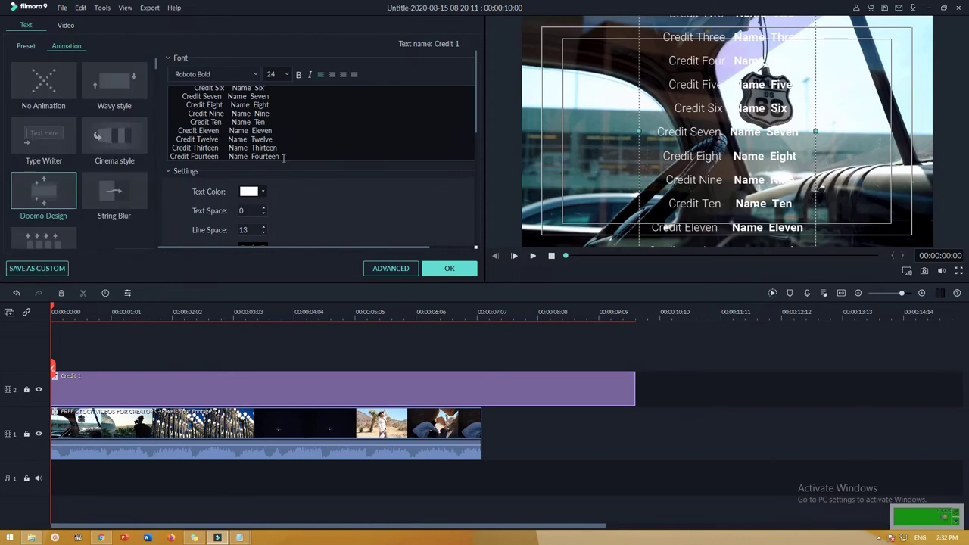
left_click(125, 140)
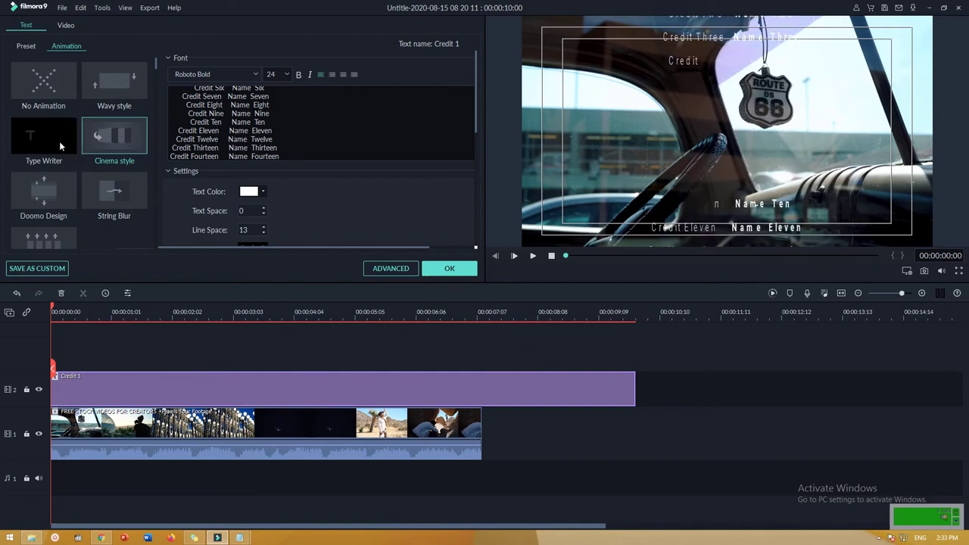
left_click(53, 193)
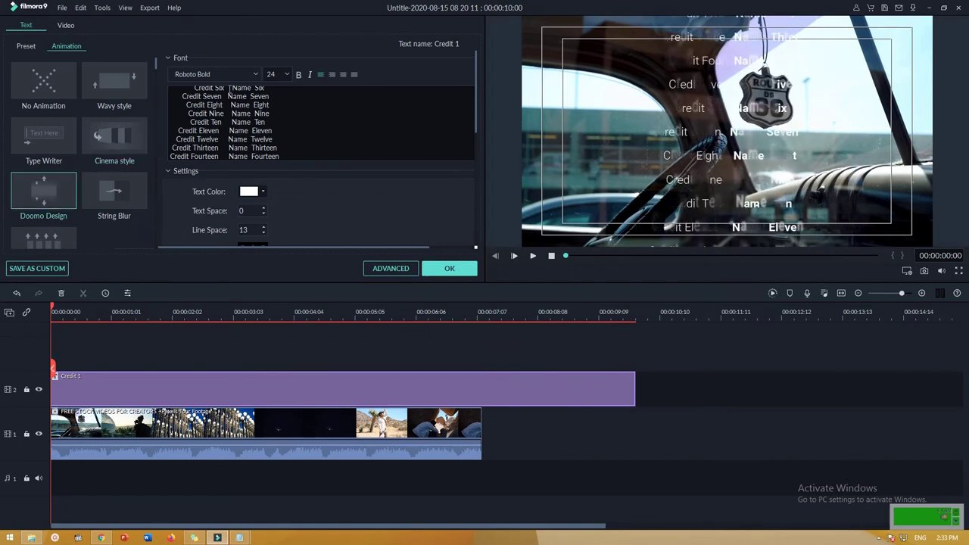
- Replace the first credit line with the role Sutradara and a person's name, and play back the credits
scroll(306, 119, "up", 3)
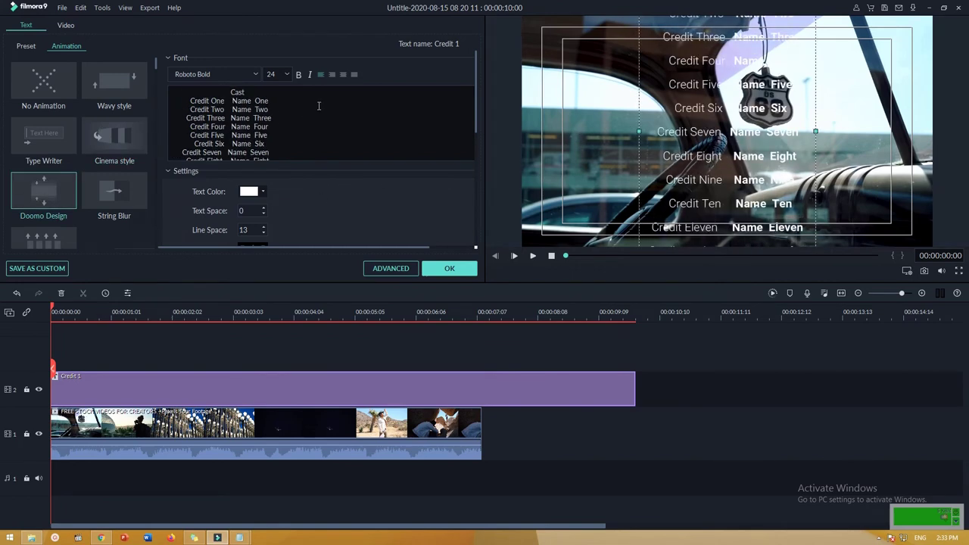
left_click_drag(226, 99, 190, 99)
left_click_drag(270, 100, 191, 96)
type("Sutradara")
left_click_drag(268, 100, 231, 100)
type("Ra")
left_click(533, 256)
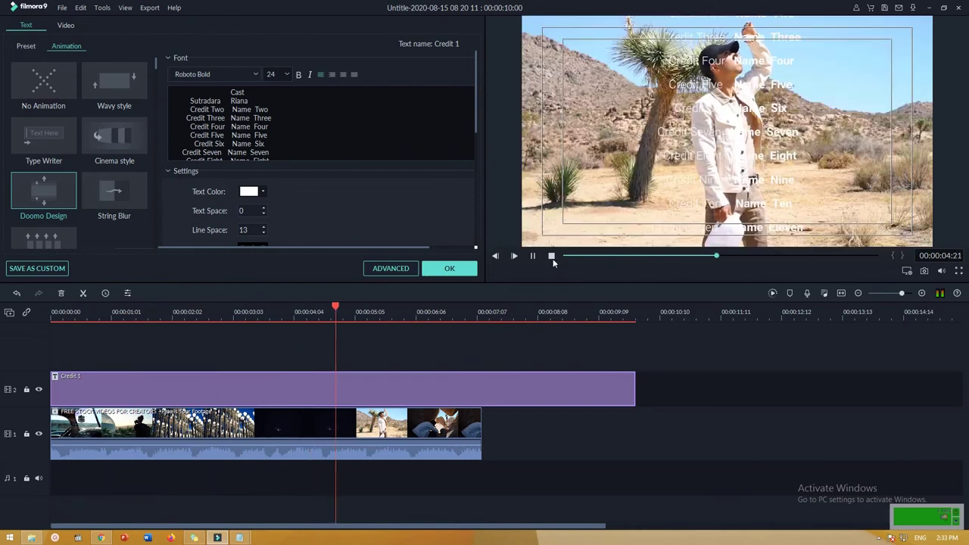
left_click(551, 257)
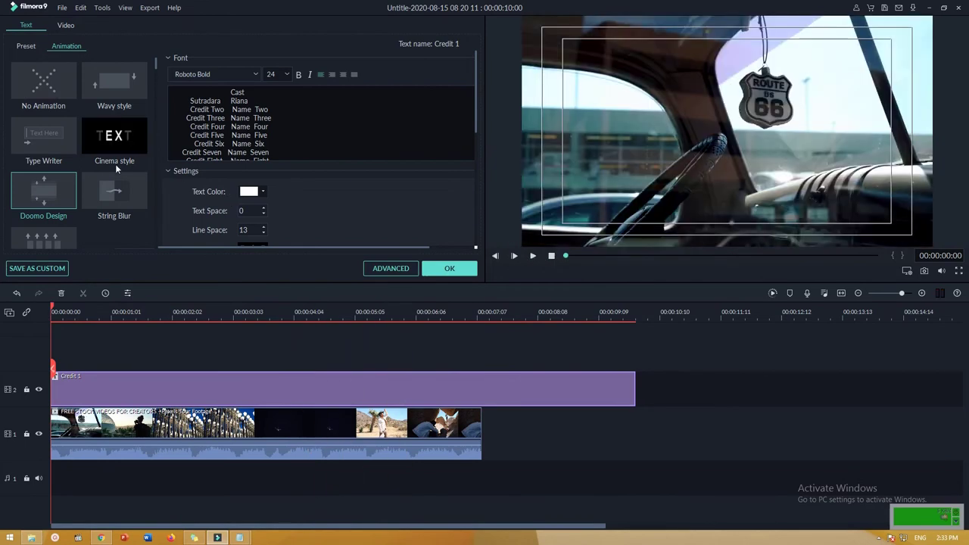
- Browse the text animations and apply Up Roll to the credits title
scroll(89, 113, "down", 5)
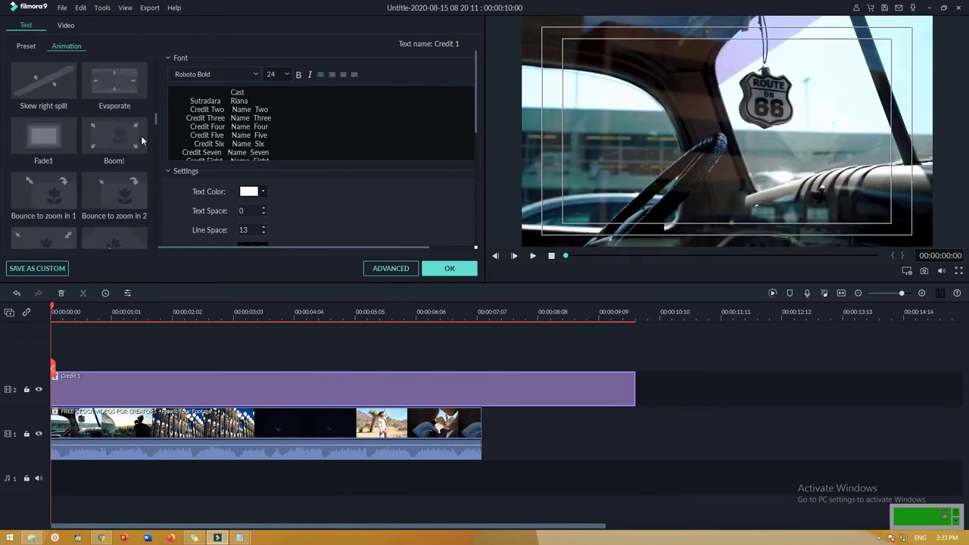
scroll(141, 135, "down", 10)
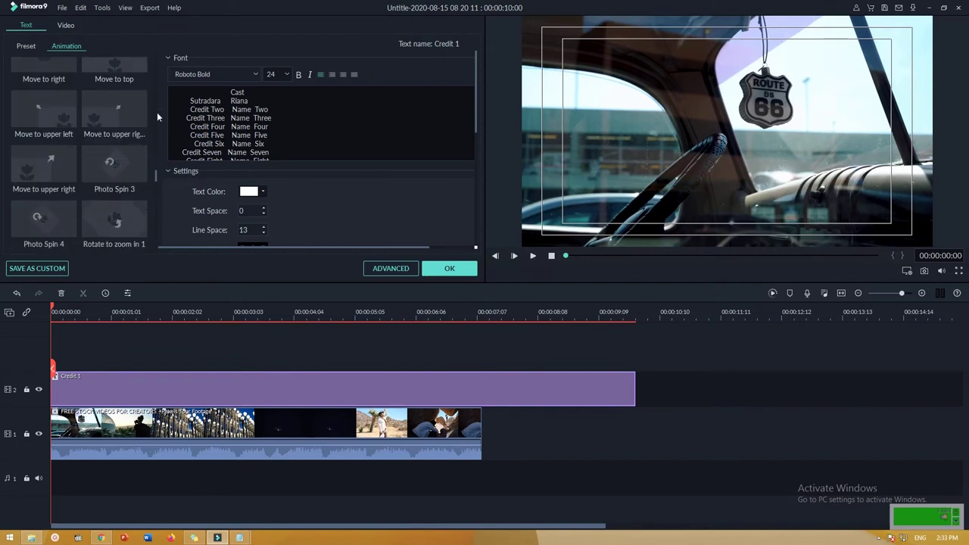
scroll(125, 134, "down", 5)
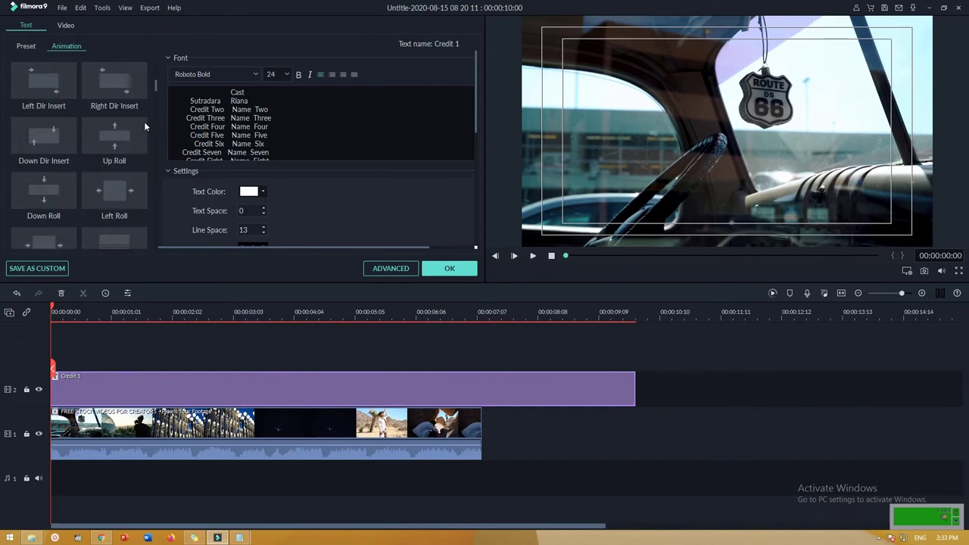
left_click(121, 142)
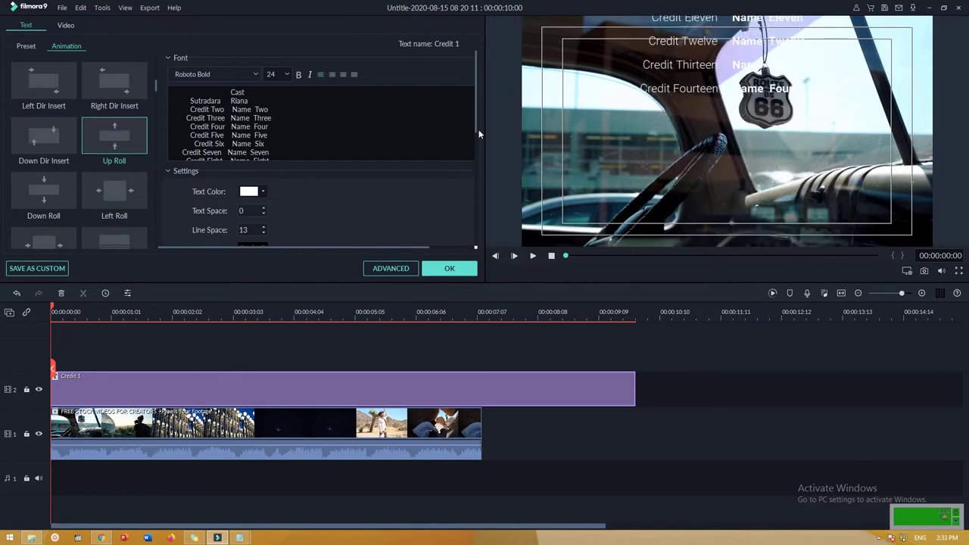
- Try rotating the credits text to 18.62, undo the rotation, and set its scale to 135.17%
left_click_drag(477, 124, 469, 204)
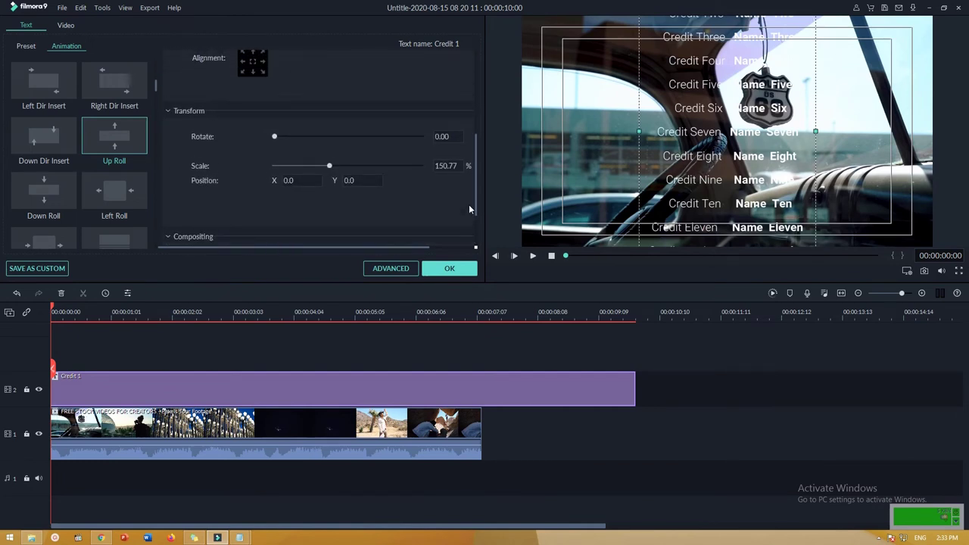
left_click_drag(275, 138, 282, 139)
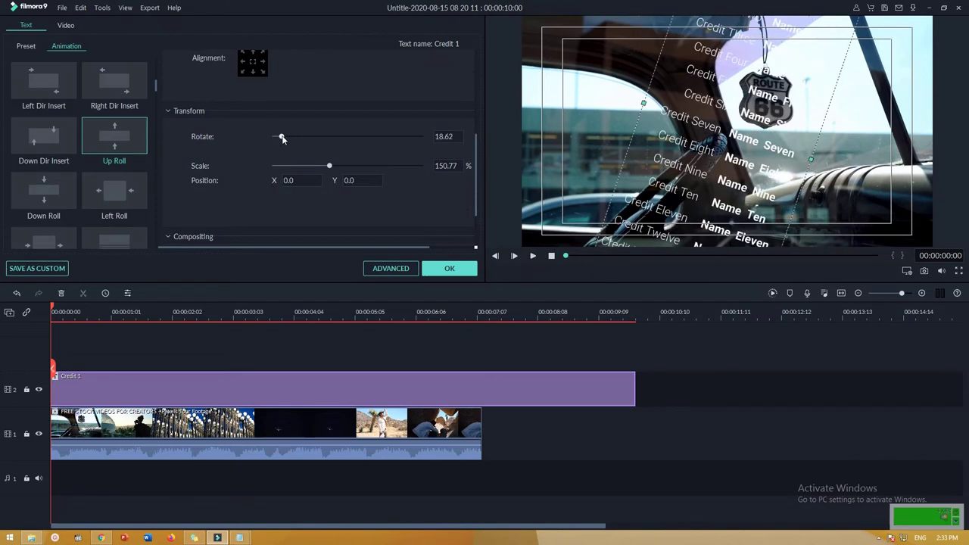
key("ctrl+z")
mouse_move(329, 167)
left_mouse_down()
mouse_move(283, 163)
mouse_move(330, 167)
mouse_move(291, 173)
mouse_move(325, 168)
left_mouse_up()
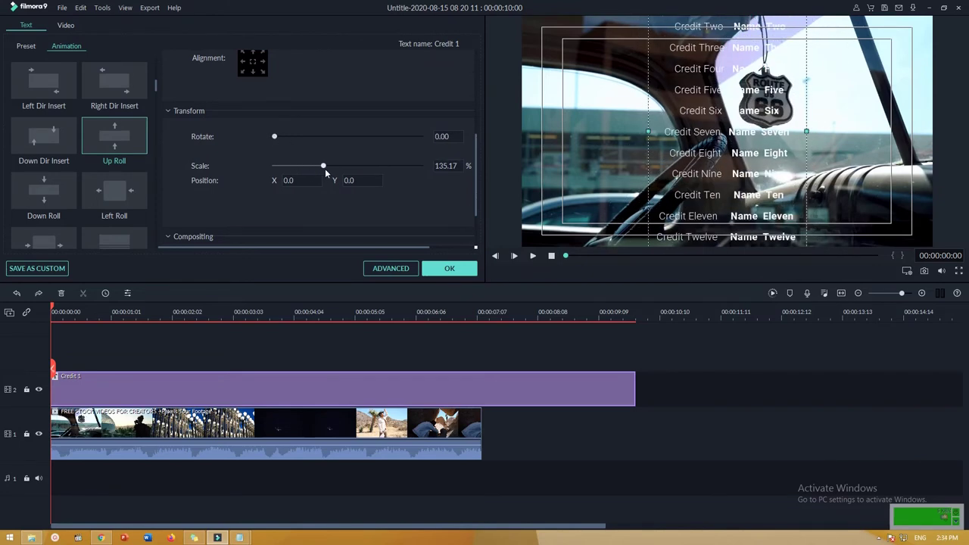
- Examine the compositing settings of the credits text, including the blending mode choices and opacity
scroll(325, 168, "down", 2)
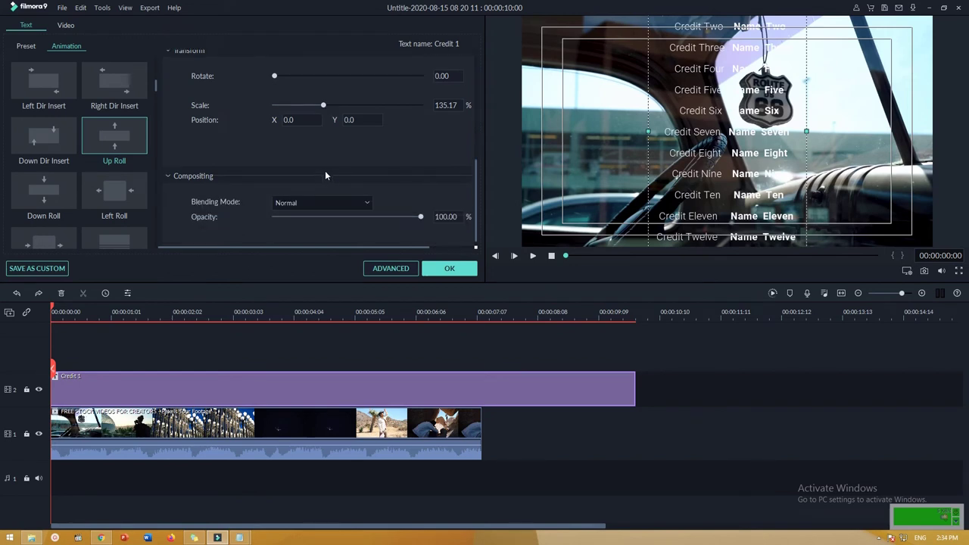
left_click(299, 202)
left_click(393, 195)
scroll(474, 184, "down", 1)
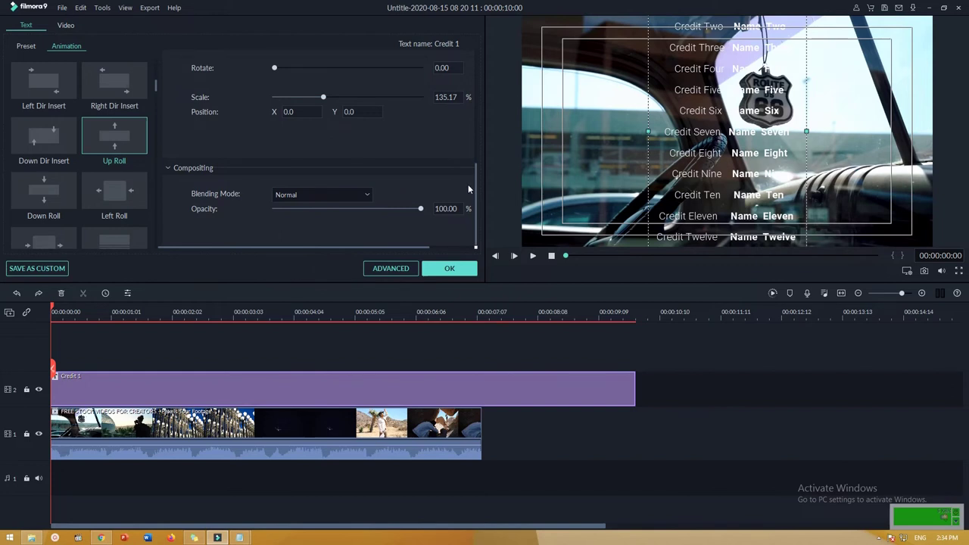
scroll(470, 184, "up", 2)
scroll(470, 183, "up", 3)
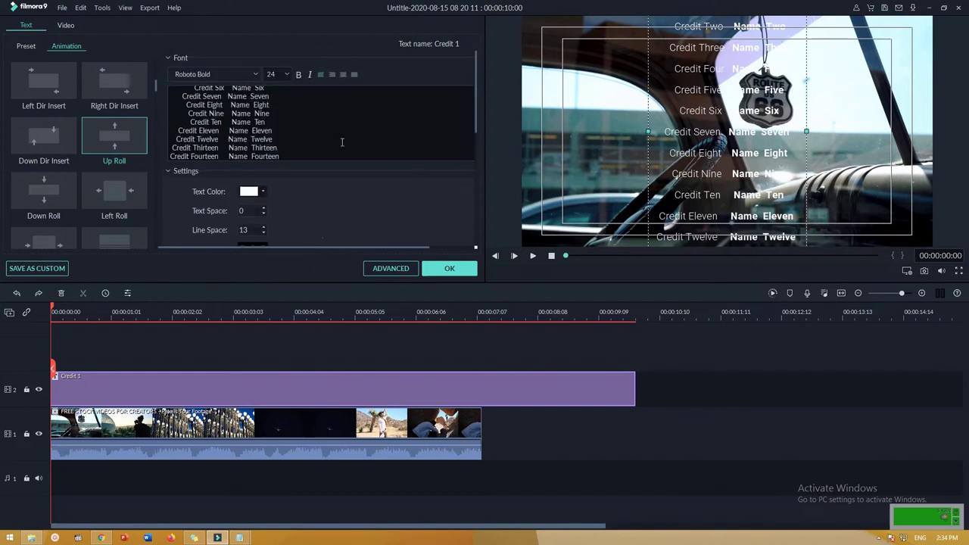
- Open the advanced text editor for Credit 1 and delete the Cast text layer
left_click(391, 269)
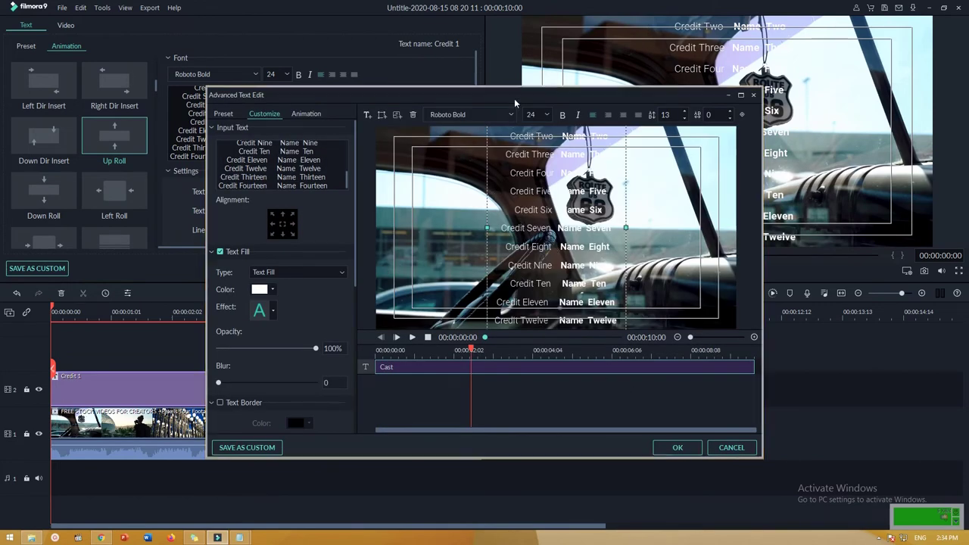
left_click_drag(514, 99, 456, 74)
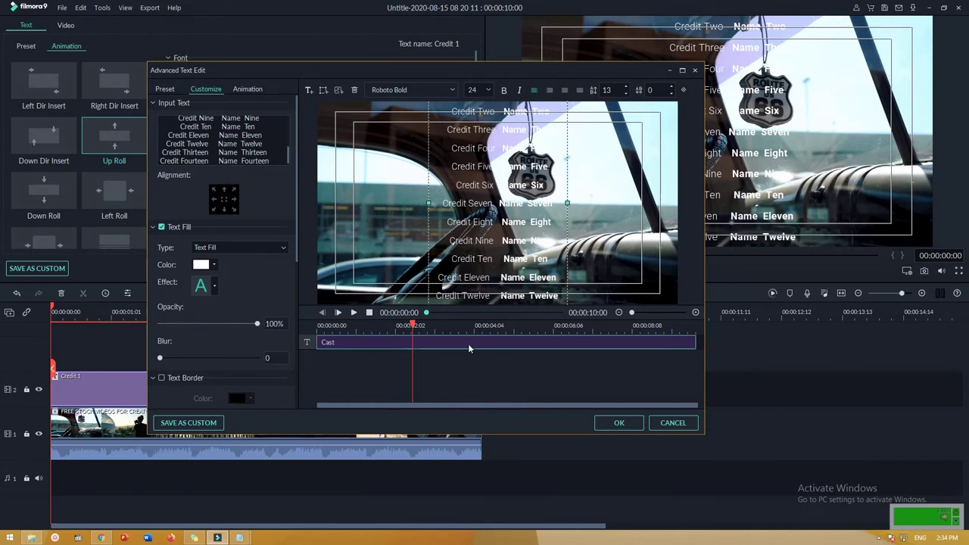
key("Delete")
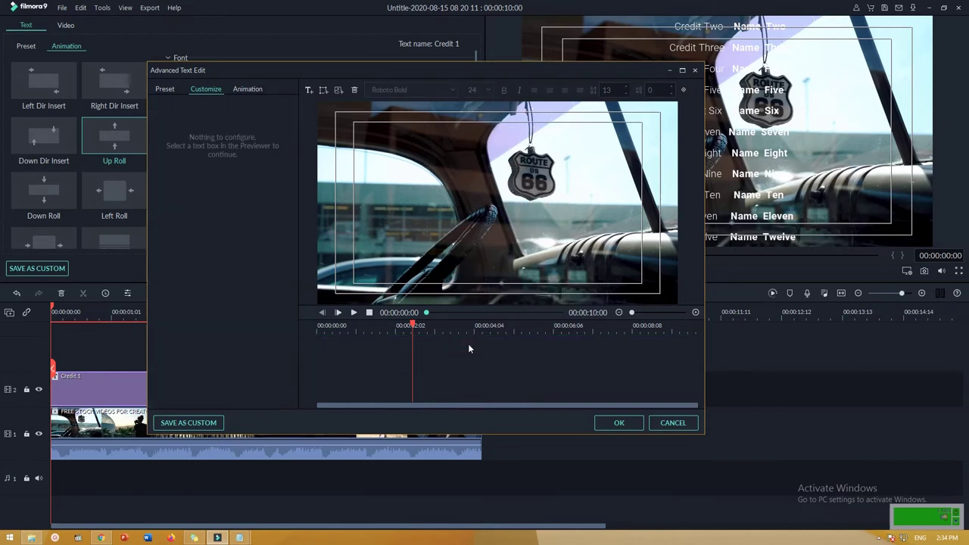
- Add a new text box and trim its layer to about two seconds, starting at the playhead
left_click(309, 90)
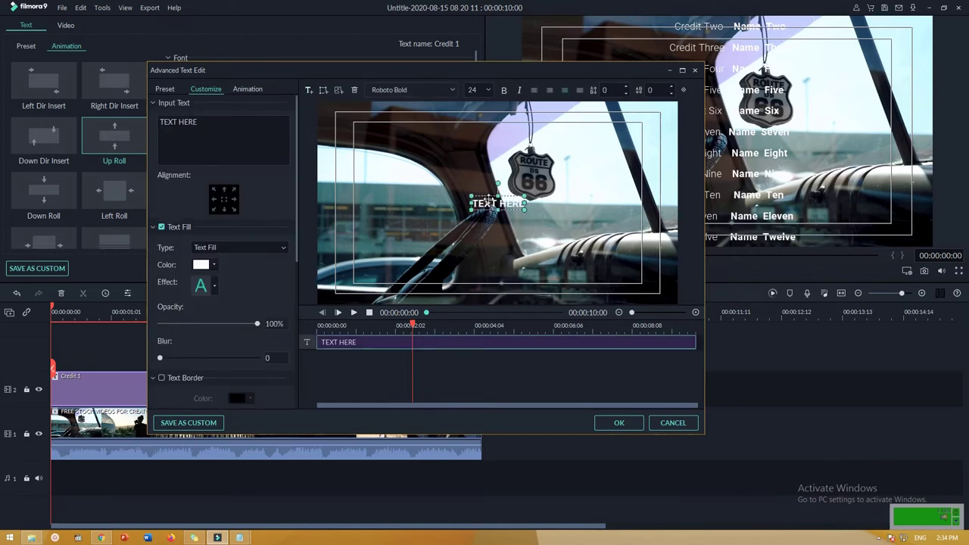
left_click(489, 203)
left_click_drag(224, 122, 135, 123)
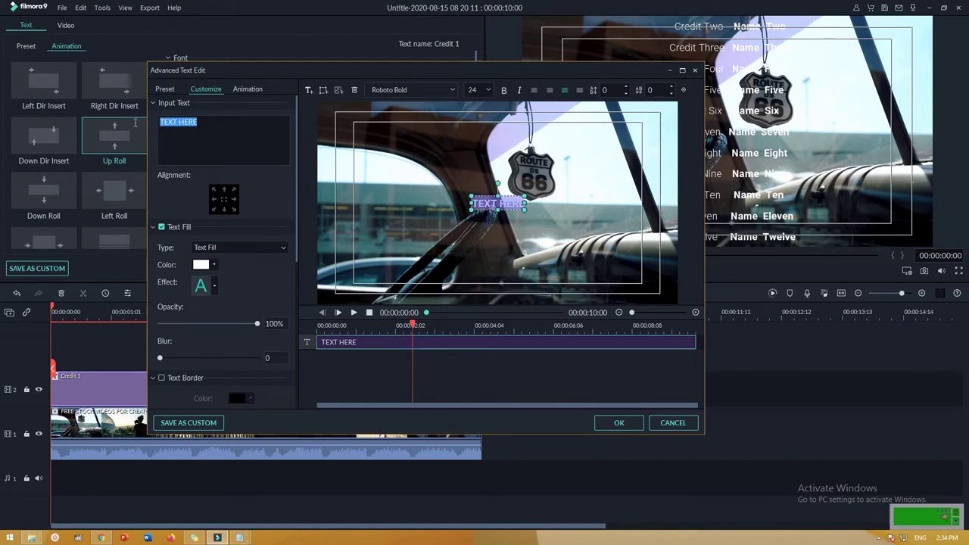
left_click(352, 347)
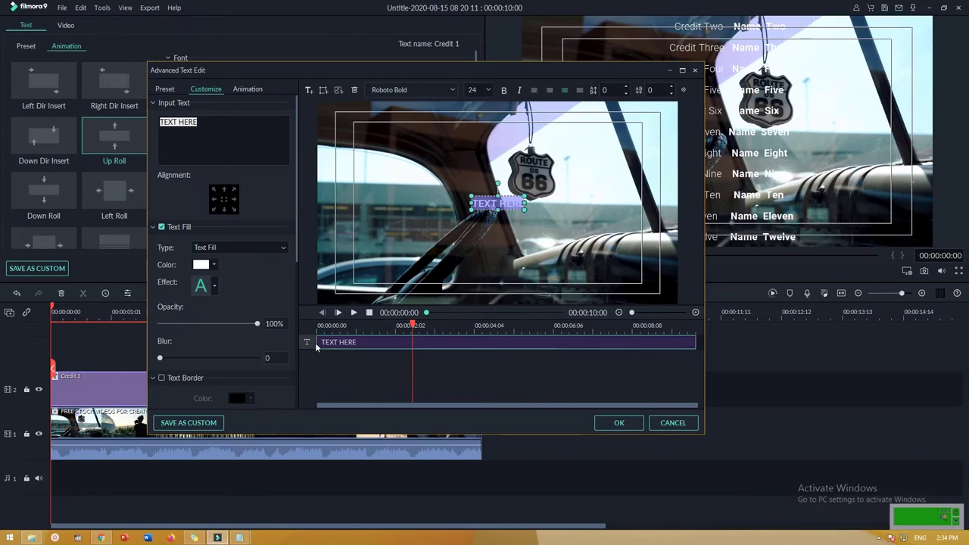
left_click_drag(319, 345, 414, 345)
left_click_drag(695, 344, 449, 346)
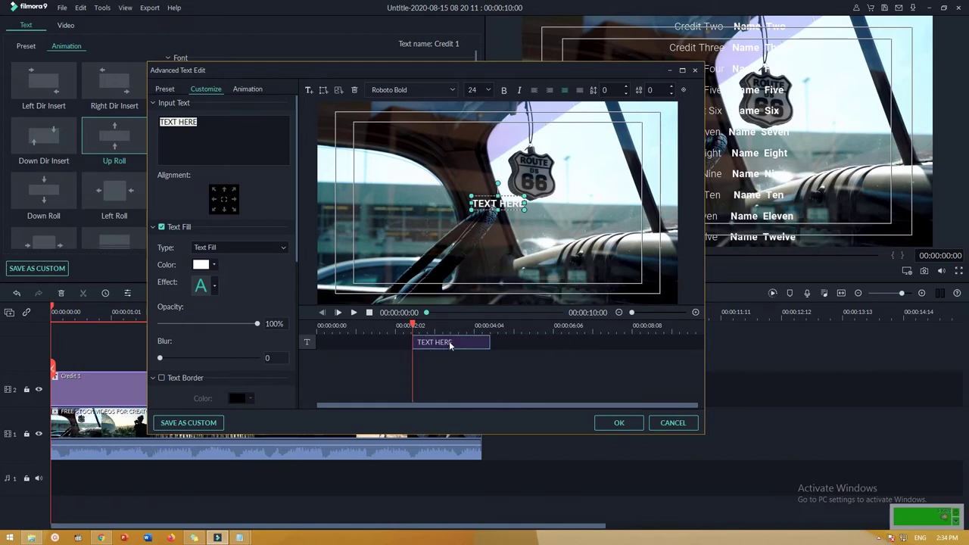
- Add a second text box, shorten its layer to end before the first text begins, and shift the first text's layer slightly earlier
left_click(309, 90)
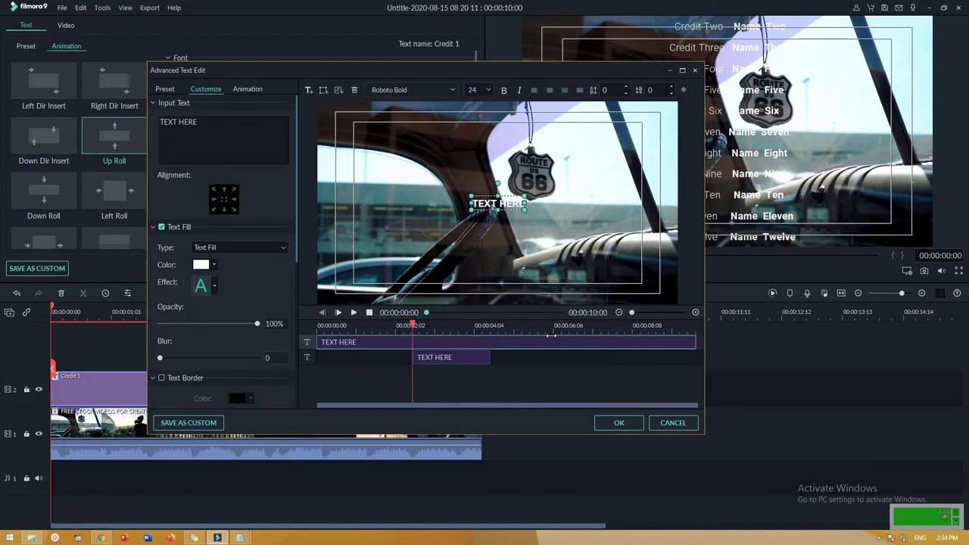
left_click_drag(695, 342, 434, 359)
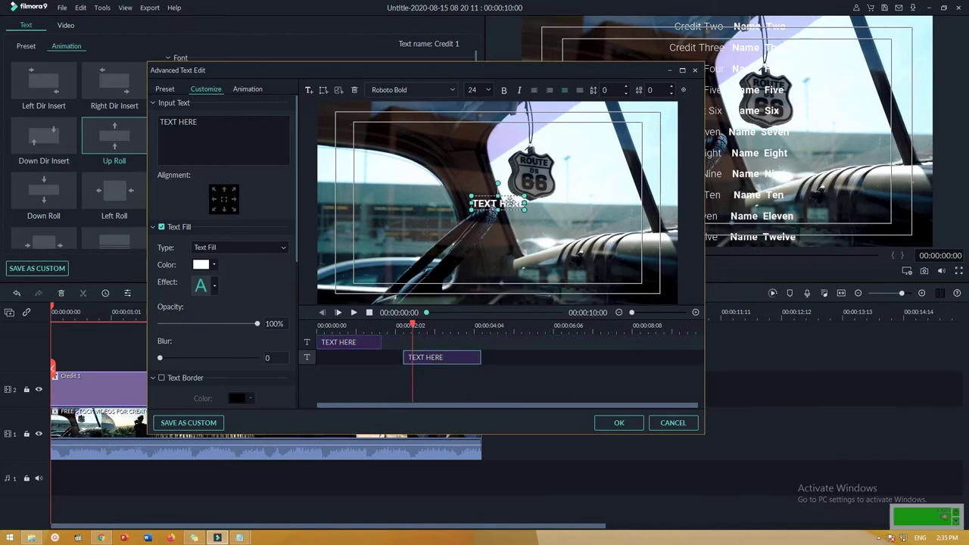
- Move the selected text box down to the lower centre of the frame and set the playhead to 00:00:01:07
left_click_drag(502, 198, 503, 265)
left_click_drag(503, 216, 498, 272)
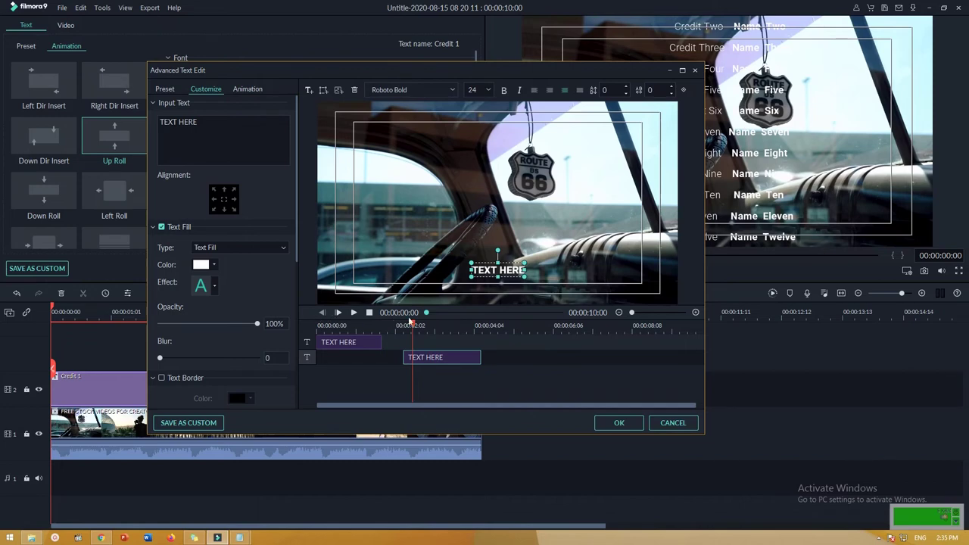
left_click_drag(410, 321, 374, 331)
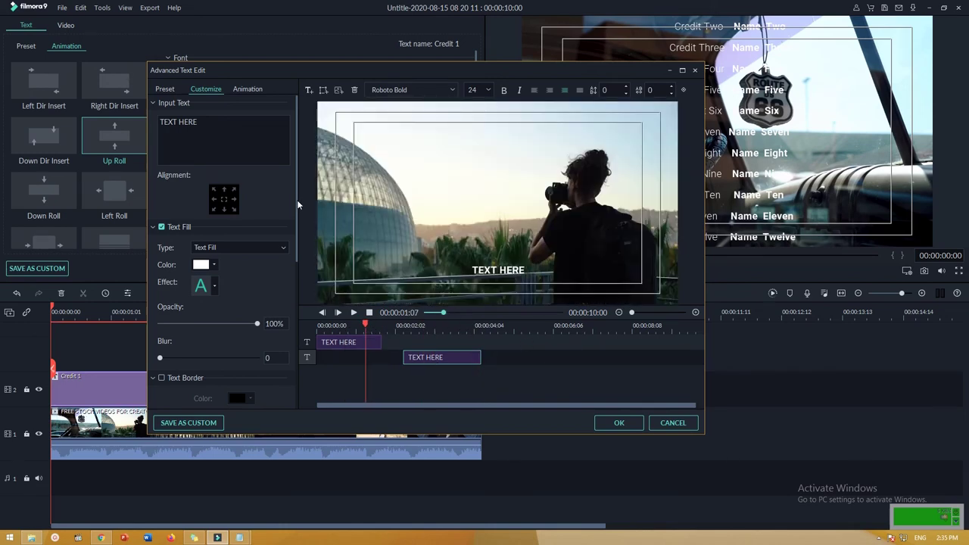
- Enable the text shadow with light blue colour, 100% opacity, blur 6 and distance 14
left_click_drag(296, 203, 295, 381)
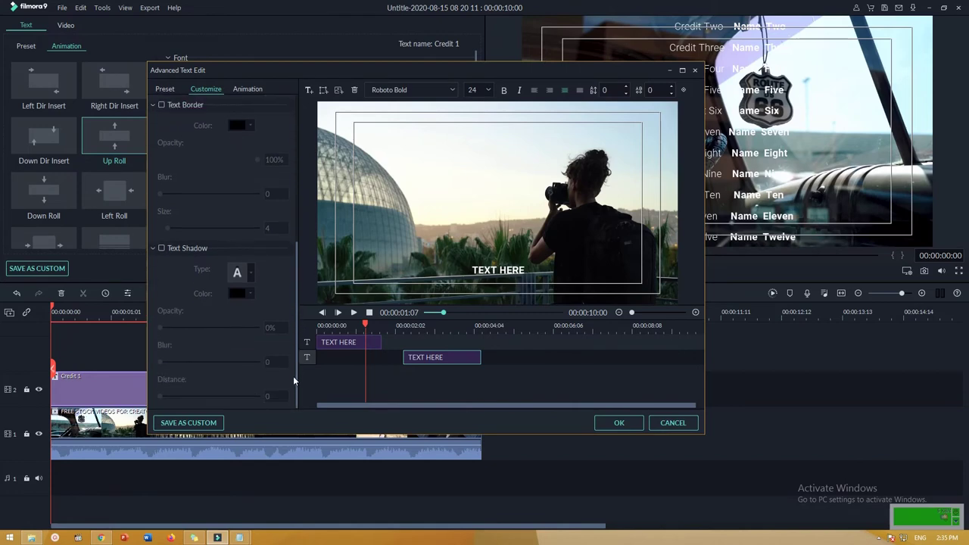
left_click(161, 250)
mouse_move(258, 330)
left_mouse_down()
mouse_move(198, 329)
mouse_move(258, 330)
left_mouse_up()
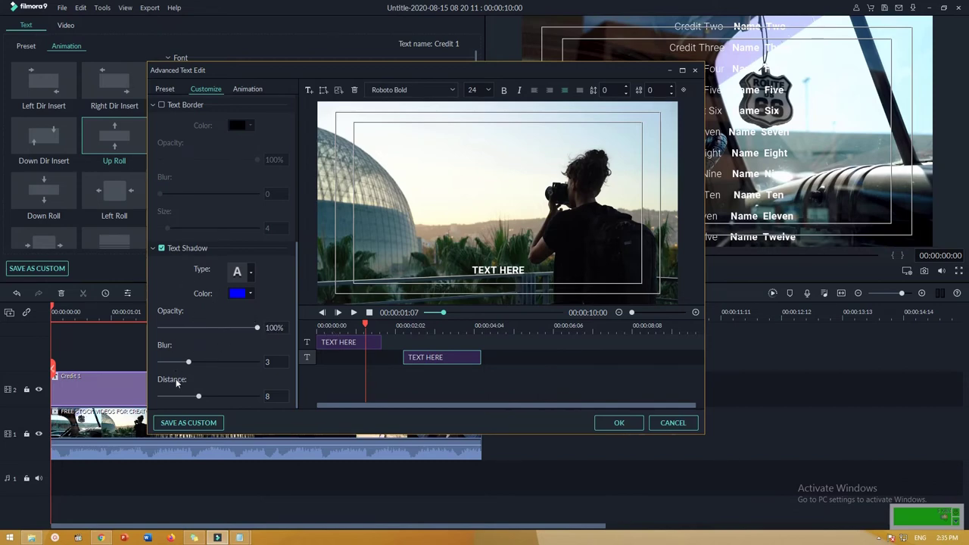
left_click_drag(189, 362, 218, 362)
left_click_drag(198, 397, 227, 397)
left_click(250, 296)
left_click(232, 305)
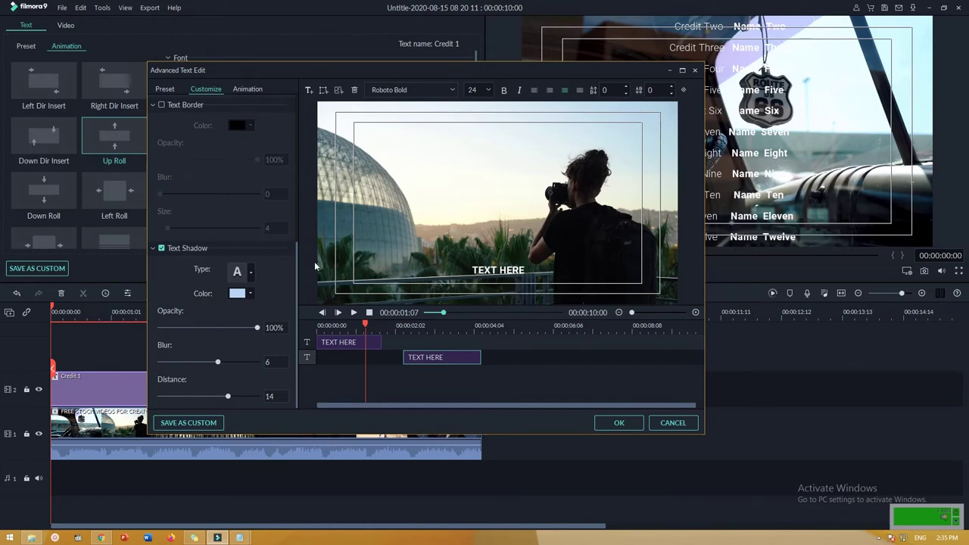
- Try the third shadow type in the first row, and apply the second type in the second row
left_click(255, 274)
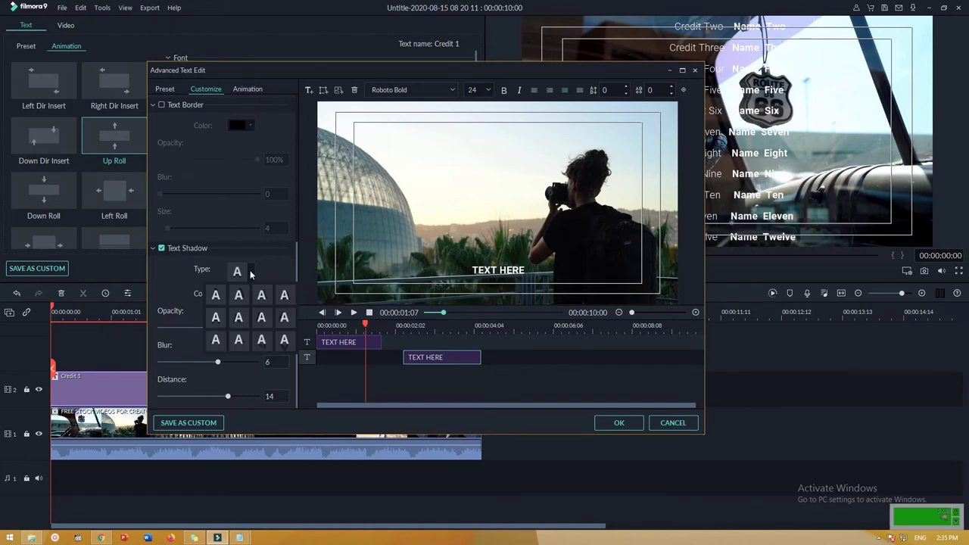
left_click(262, 296)
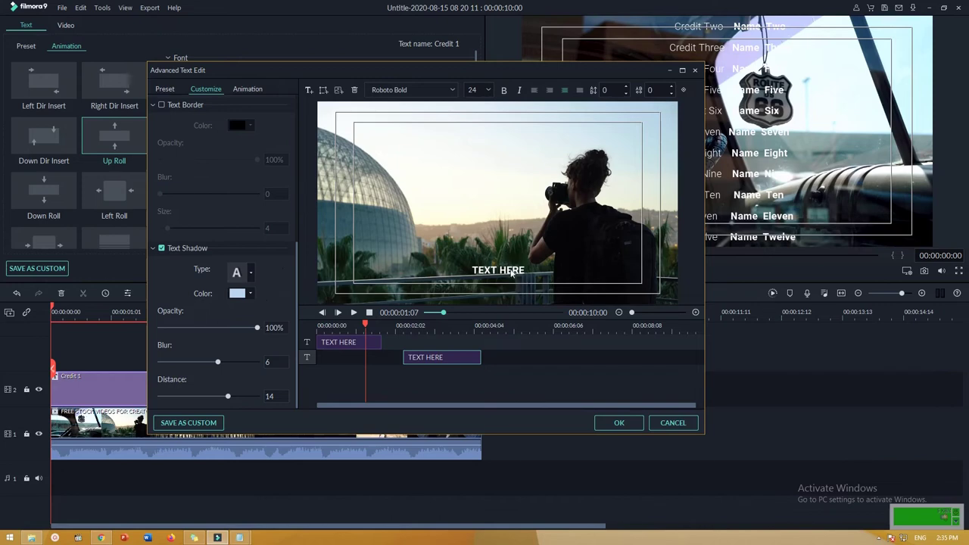
left_click(256, 274)
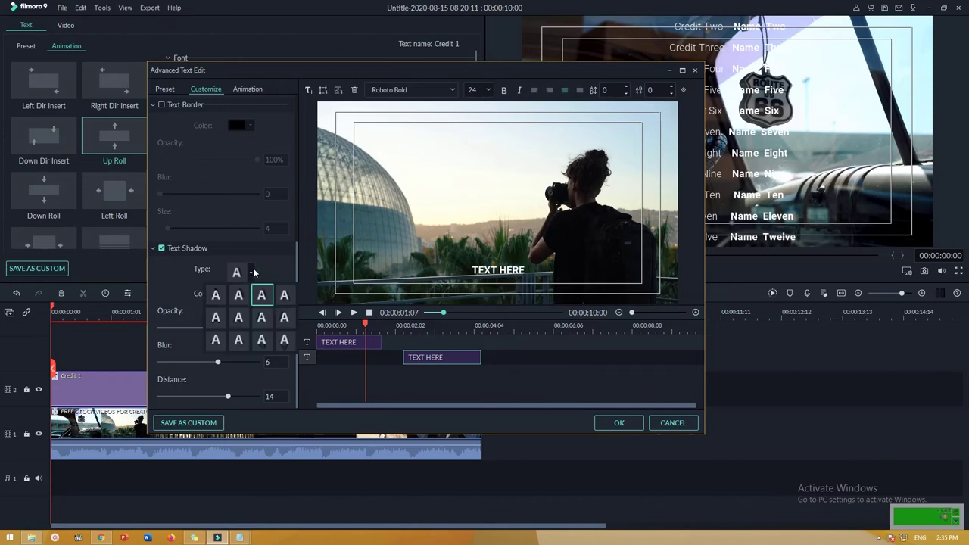
left_click(244, 315)
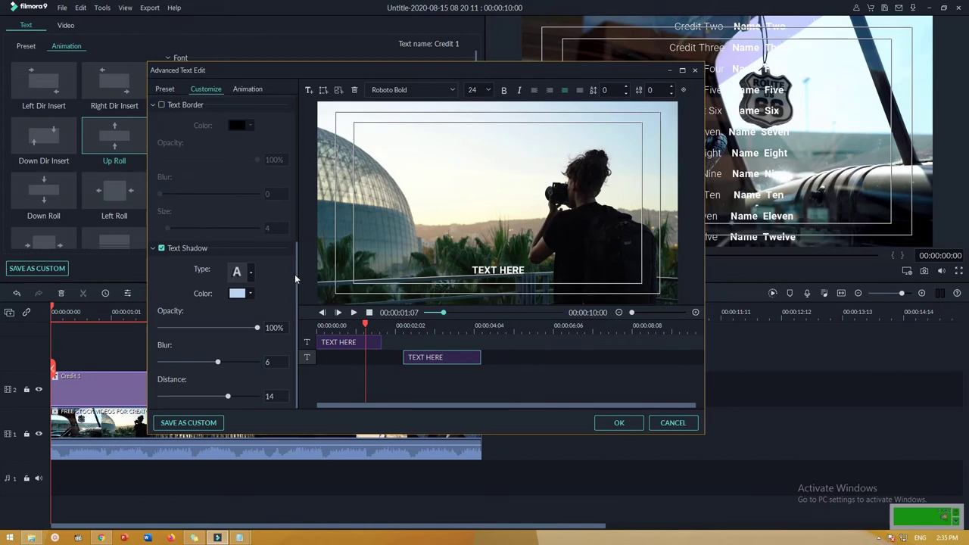
- View the text animation presets, discard the advanced text edits and return to the titles library
left_click_drag(295, 279, 292, 124)
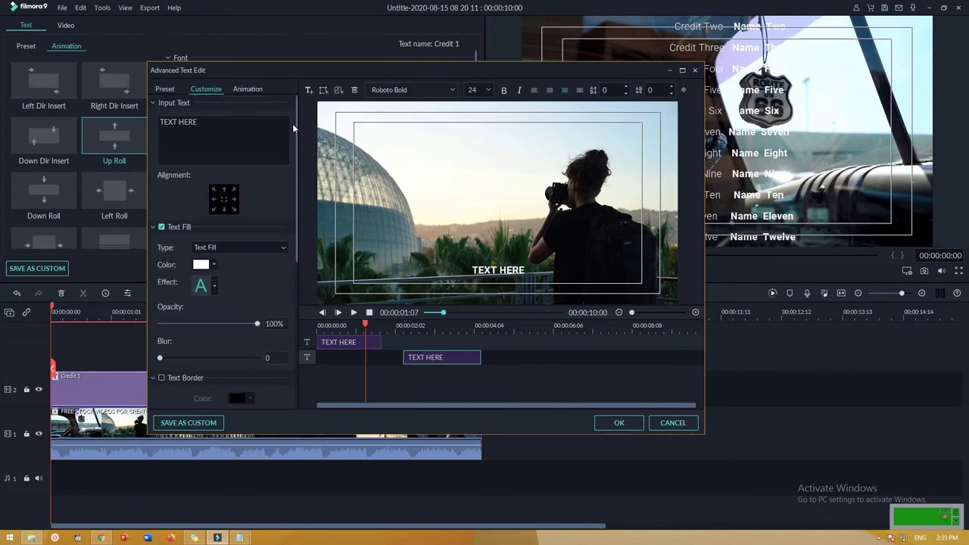
left_click(248, 88)
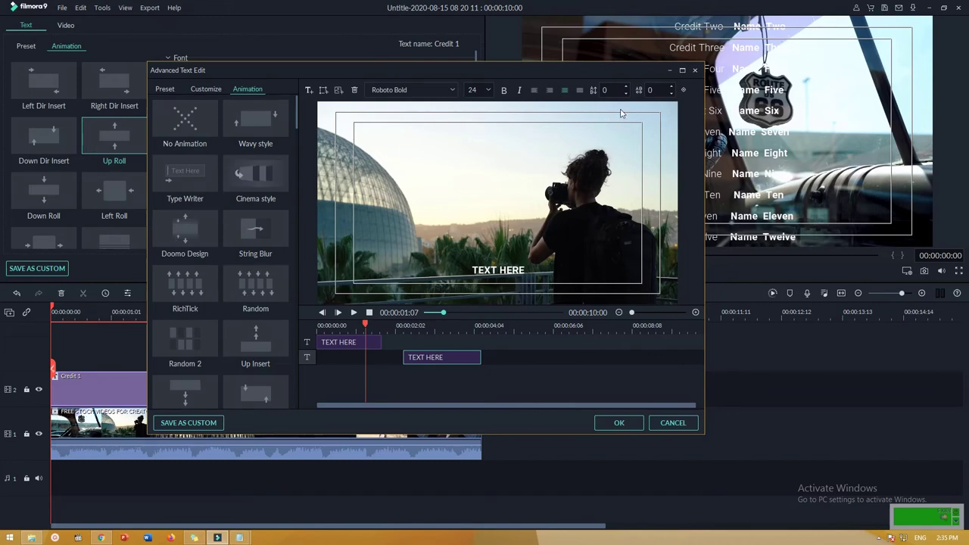
left_click(696, 74)
left_click(478, 258)
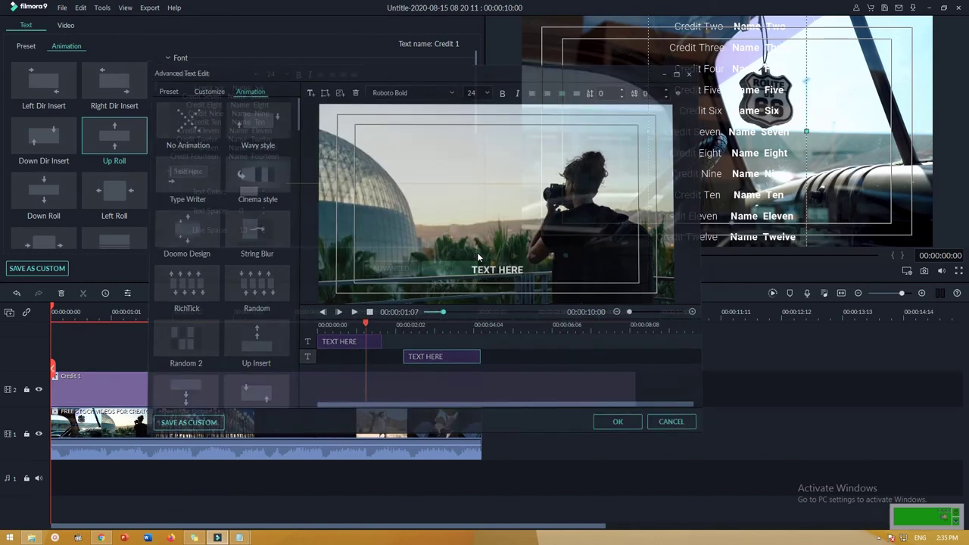
- Play the Credit 1 title over the video clip from the start and stop playback
left_click(339, 391)
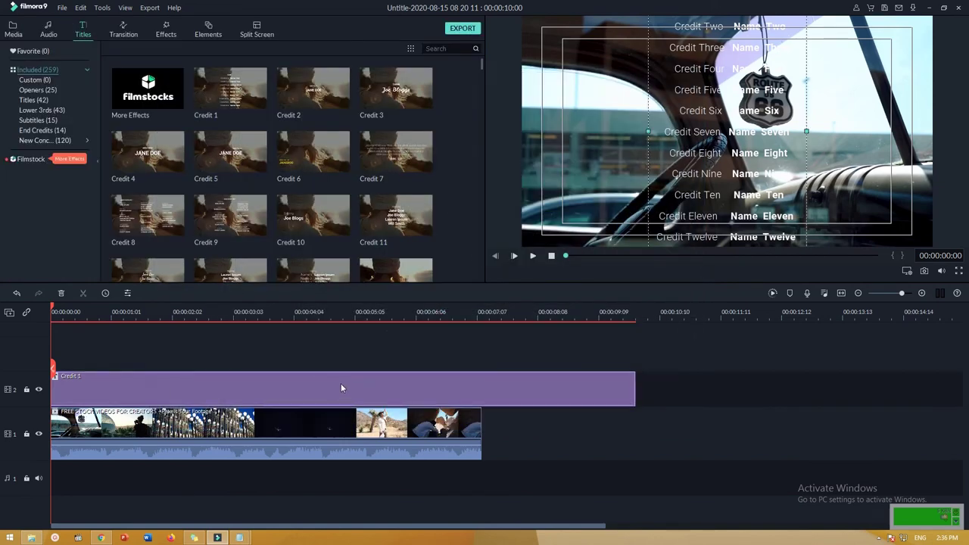
left_click(531, 257)
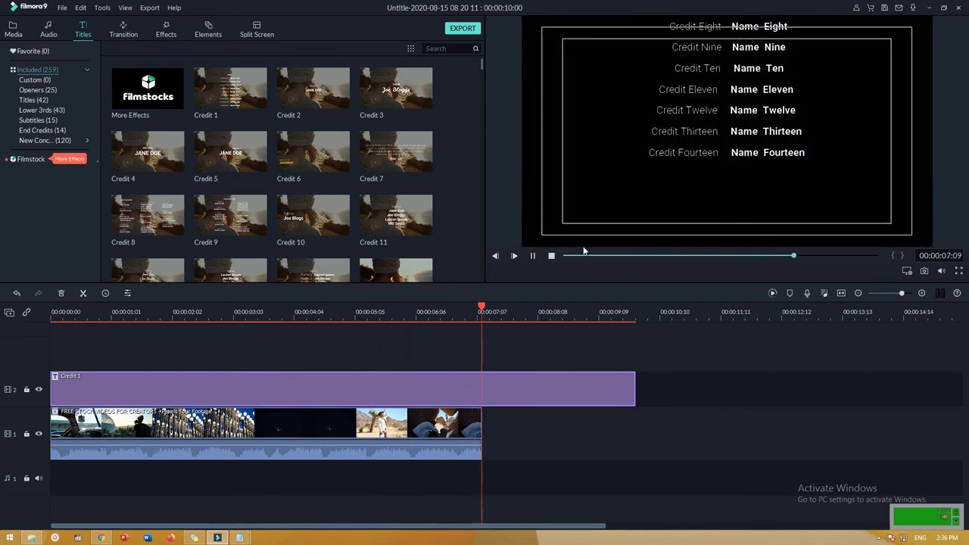
left_click(551, 255)
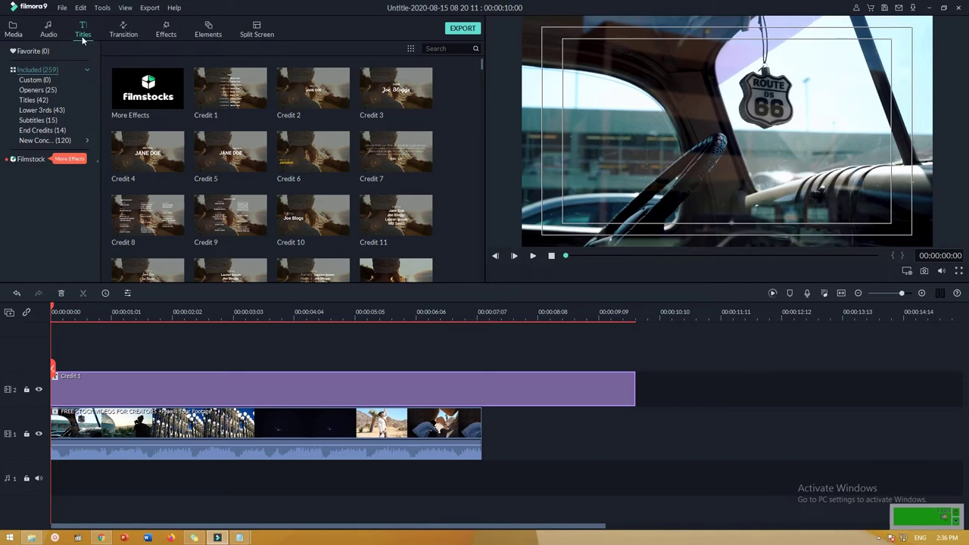
- Preview the Credit 2 title from the library and briefly check the text settings of Credit 1
left_click(324, 96)
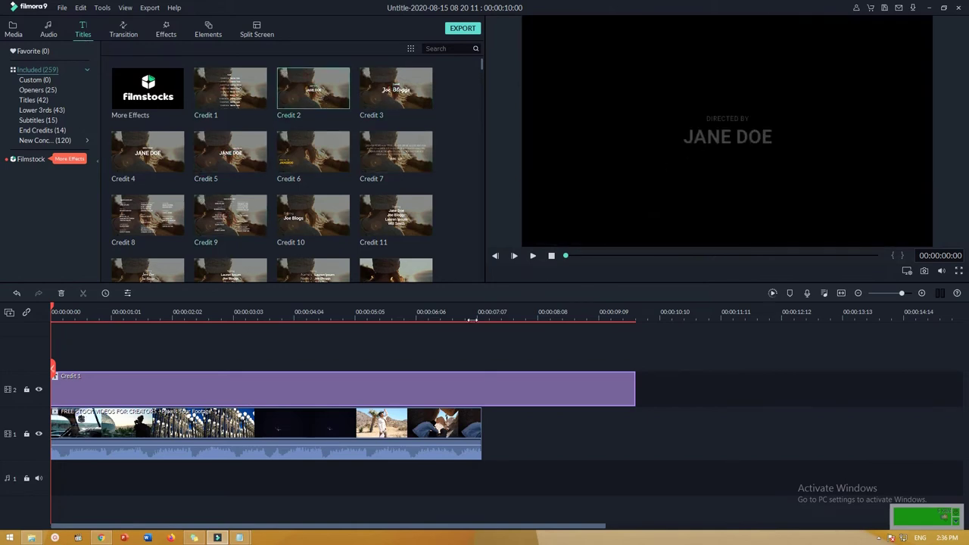
left_click(533, 256)
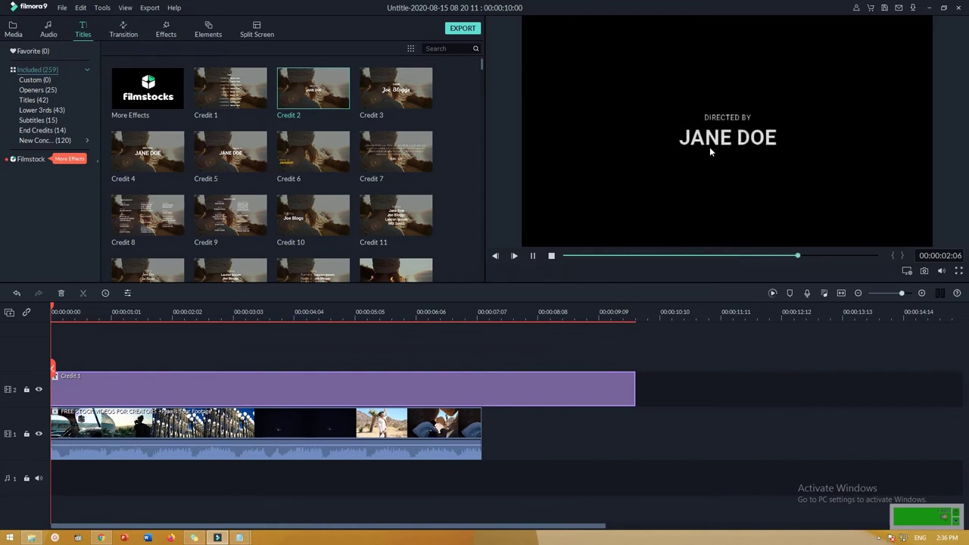
double_click(266, 383)
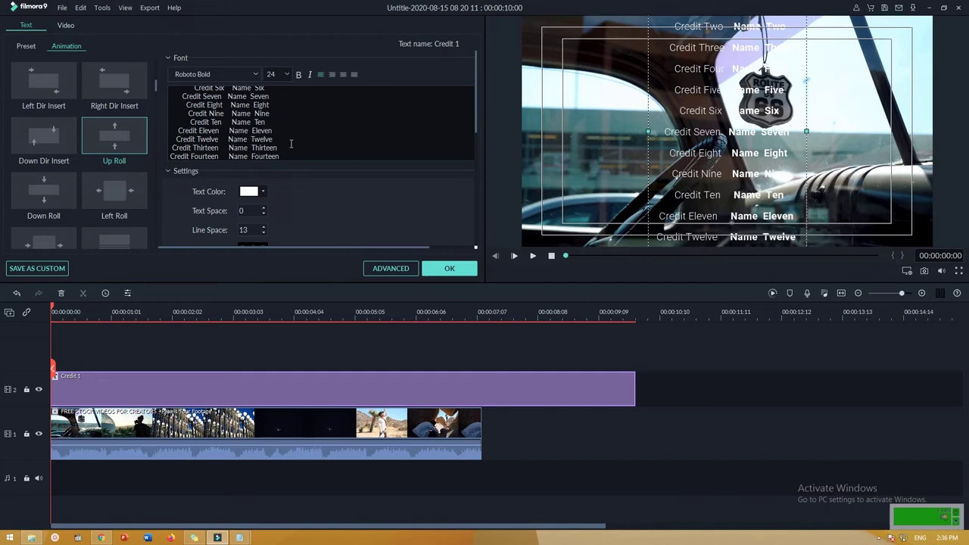
left_click(450, 268)
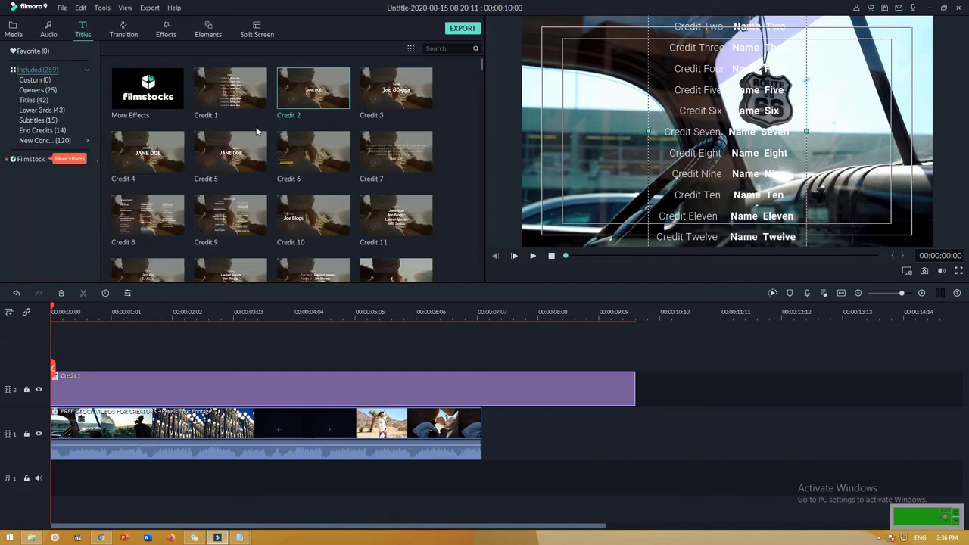
- Replace Credit 1 with the Credit 2 title, placing it at the start of video track 2
left_click(314, 89)
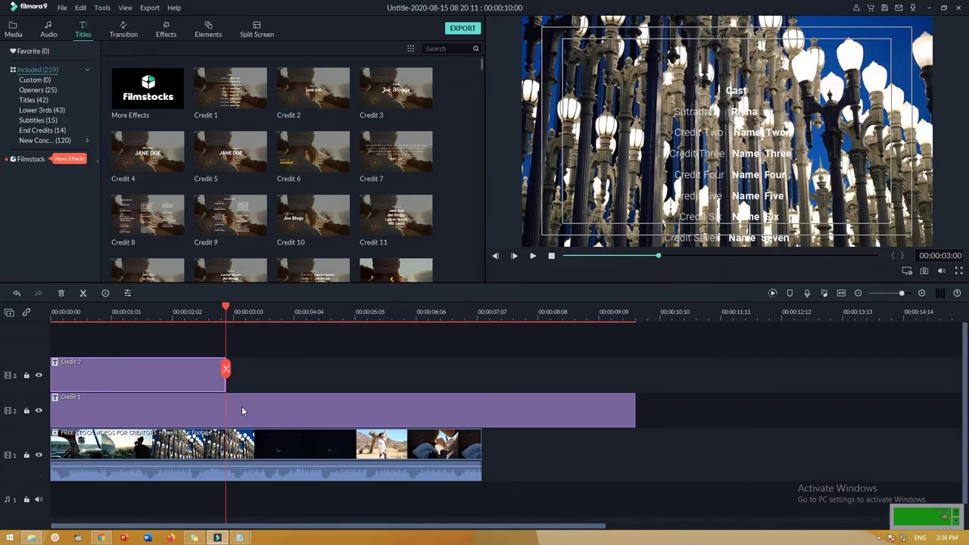
left_click(271, 399)
key("Delete")
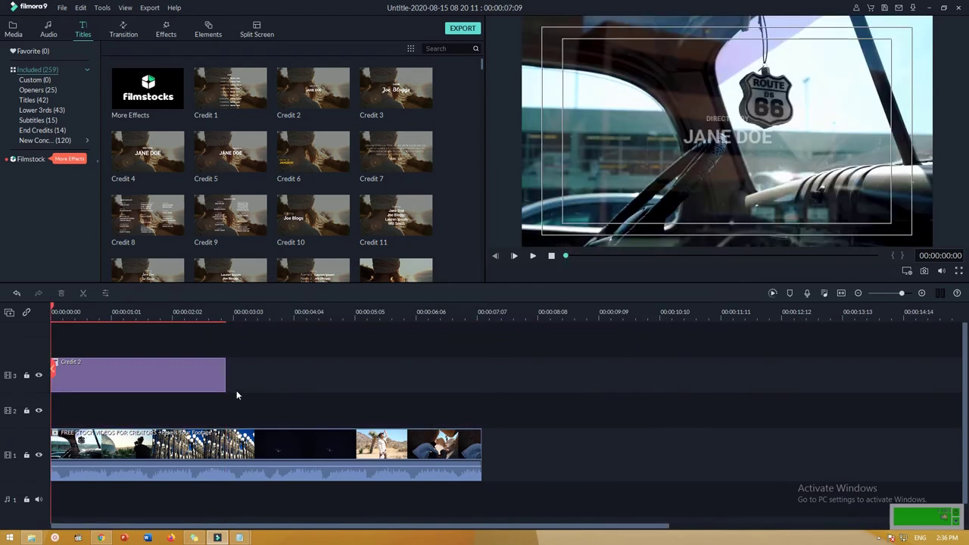
left_click_drag(221, 382, 209, 416)
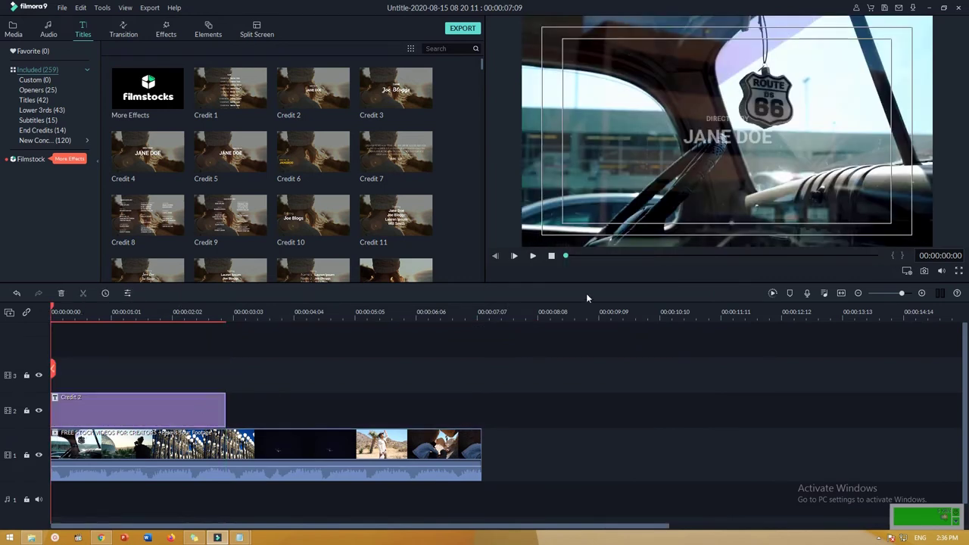
- Preview Credit 2 over the video, and shift the video clip to start at about two seconds
left_click(533, 256)
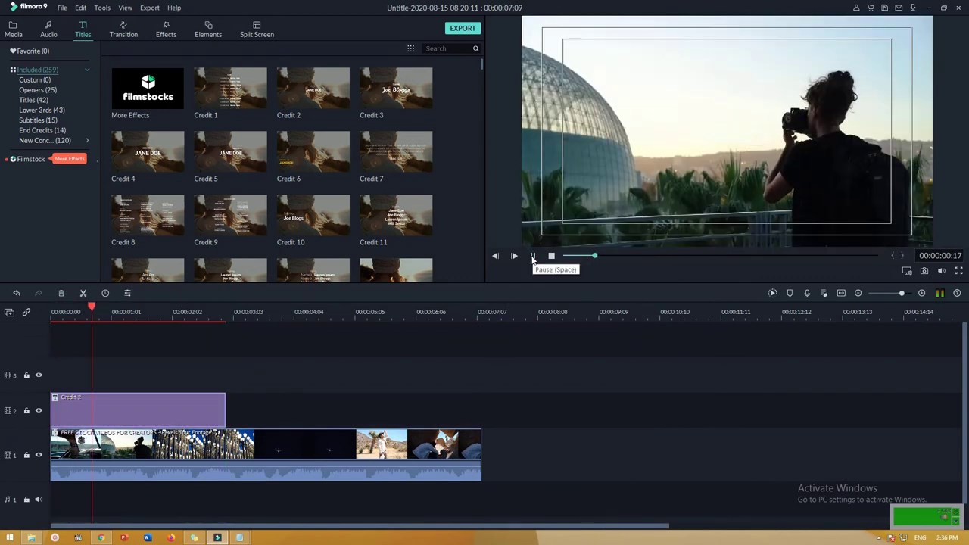
left_click(551, 256)
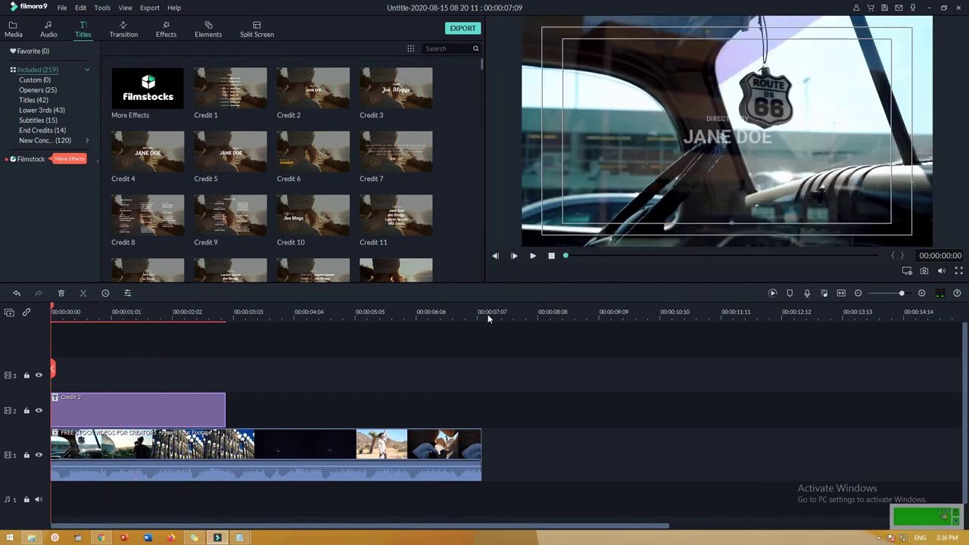
left_click_drag(324, 438, 442, 438)
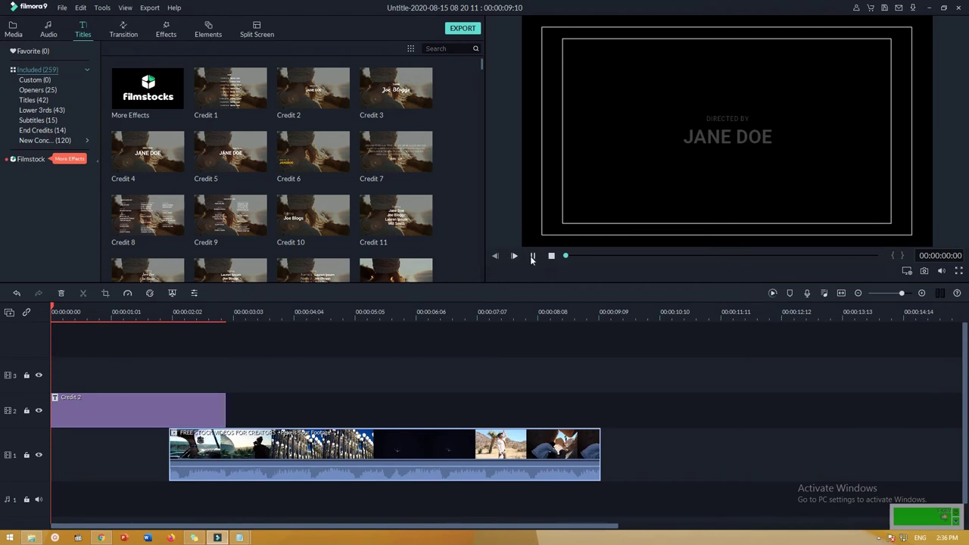
left_click(533, 257)
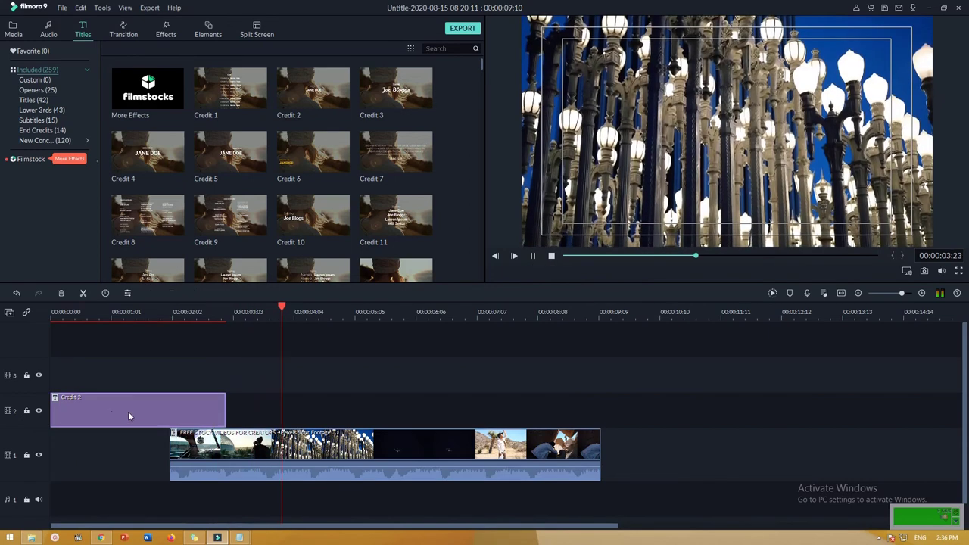
- Examine Credit 2's text settings and animation presets with the playhead at 00:00:00:12, and return to the titles library
double_click(128, 411)
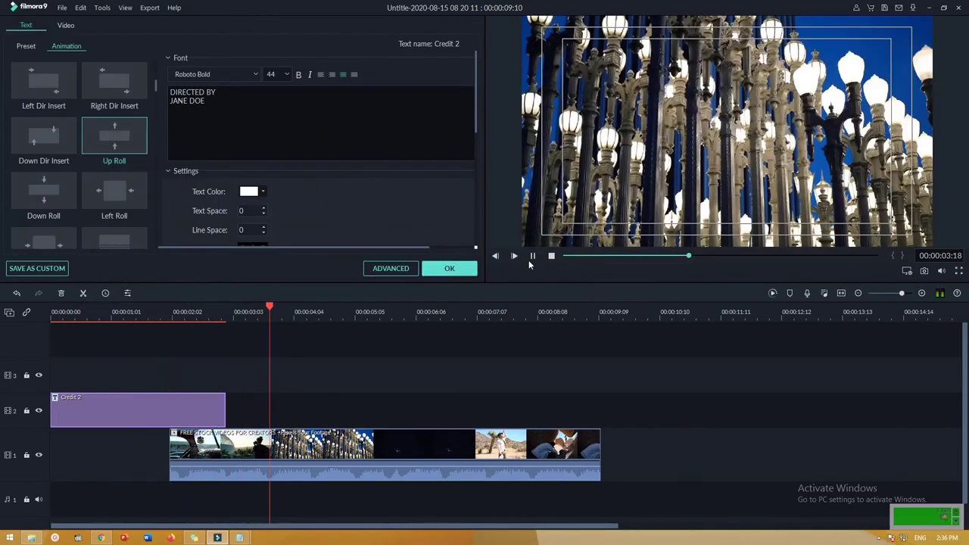
left_click_drag(475, 118, 465, 97)
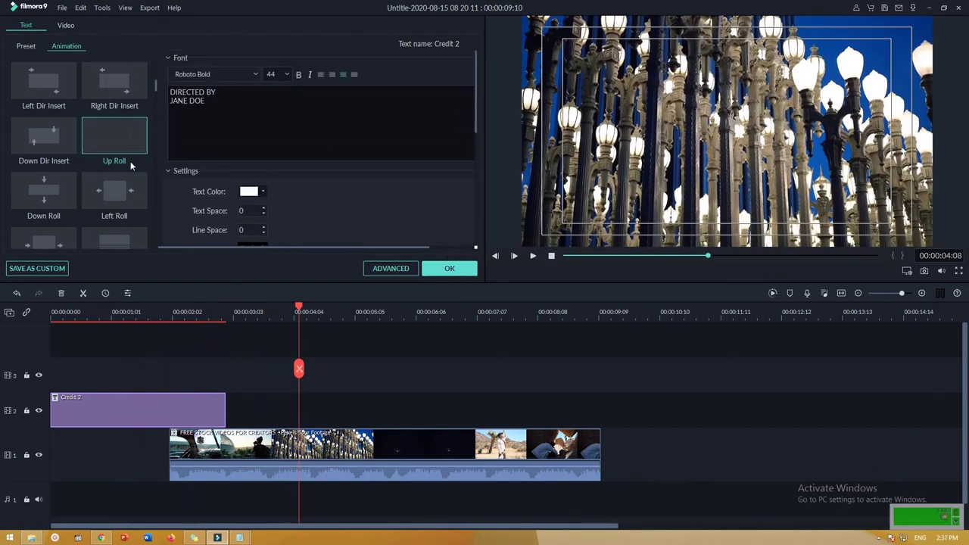
scroll(129, 165, "down", 3)
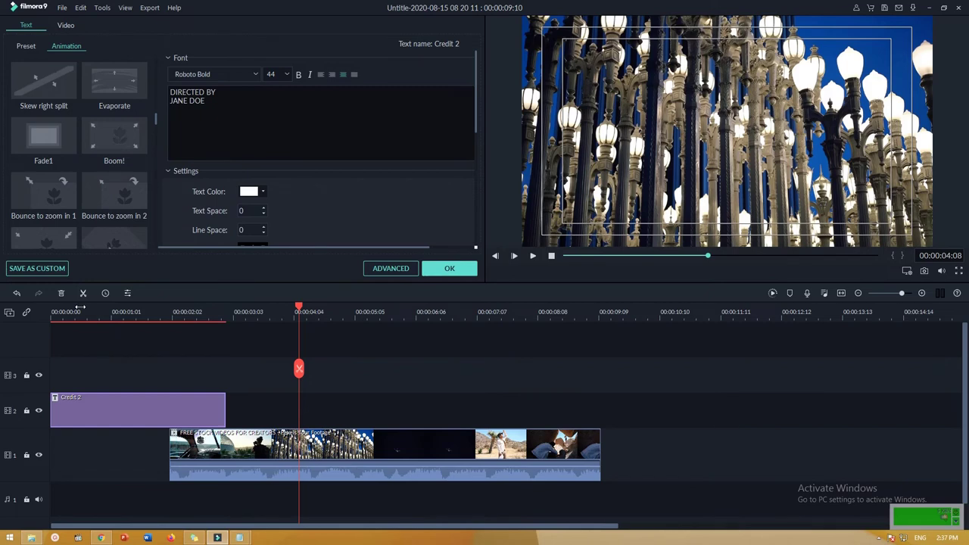
left_click(81, 307)
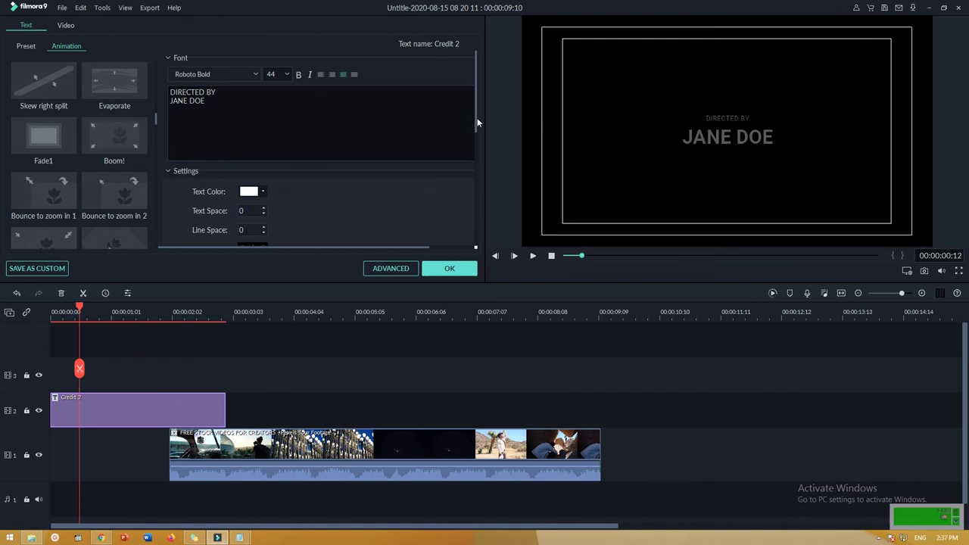
left_click_drag(477, 121, 467, 76)
left_click(453, 270)
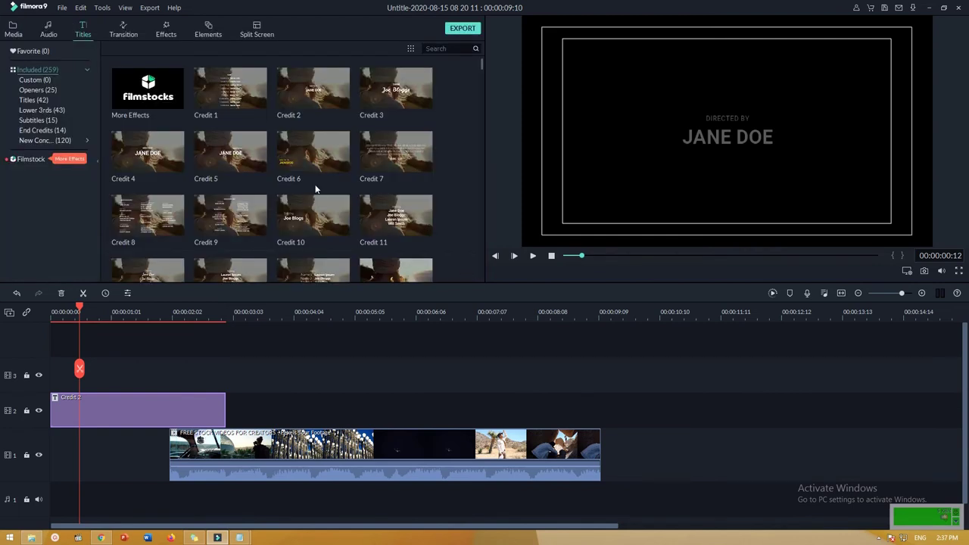
- Preview the Credit 7, Lower Third 17 and Lower Third 13 title presets in the title library
left_click(413, 150)
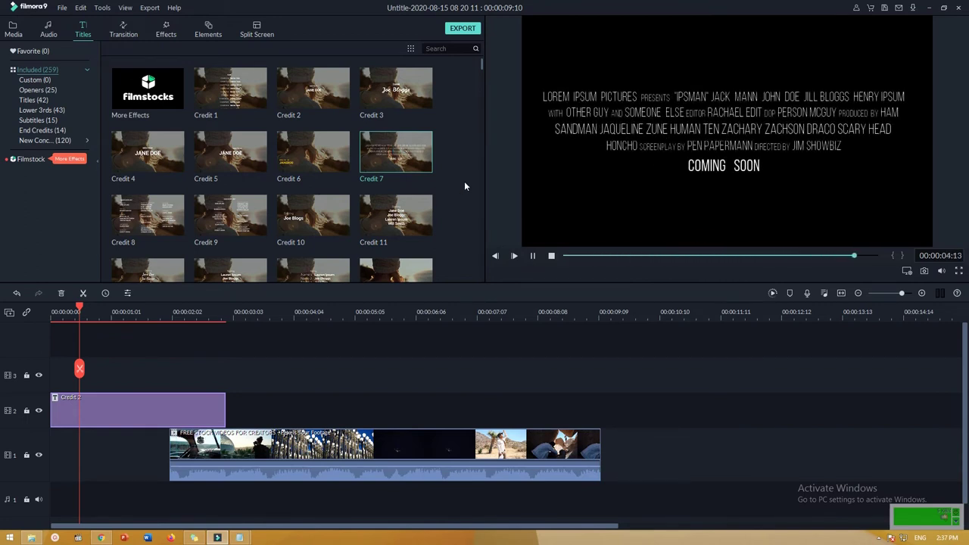
scroll(387, 222, "down", 3)
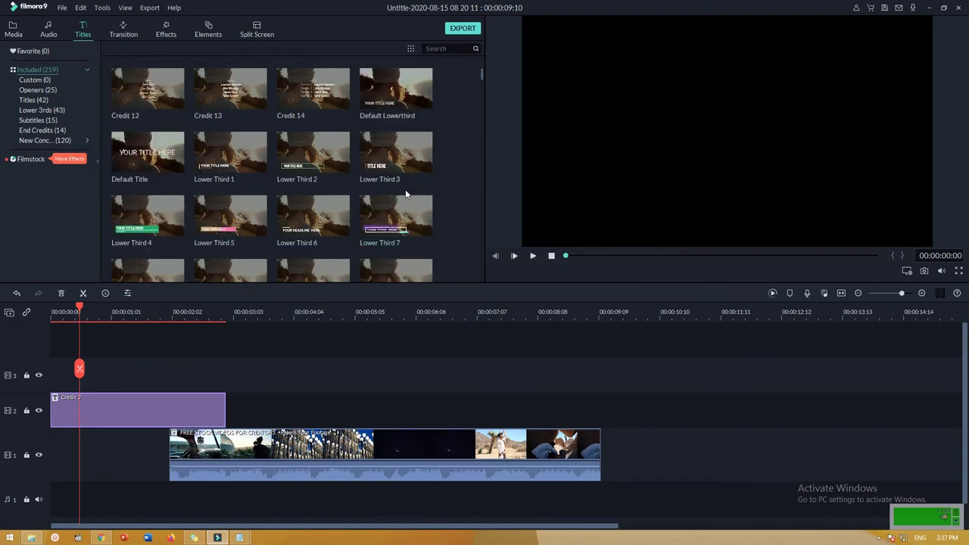
scroll(409, 176, "up", 3)
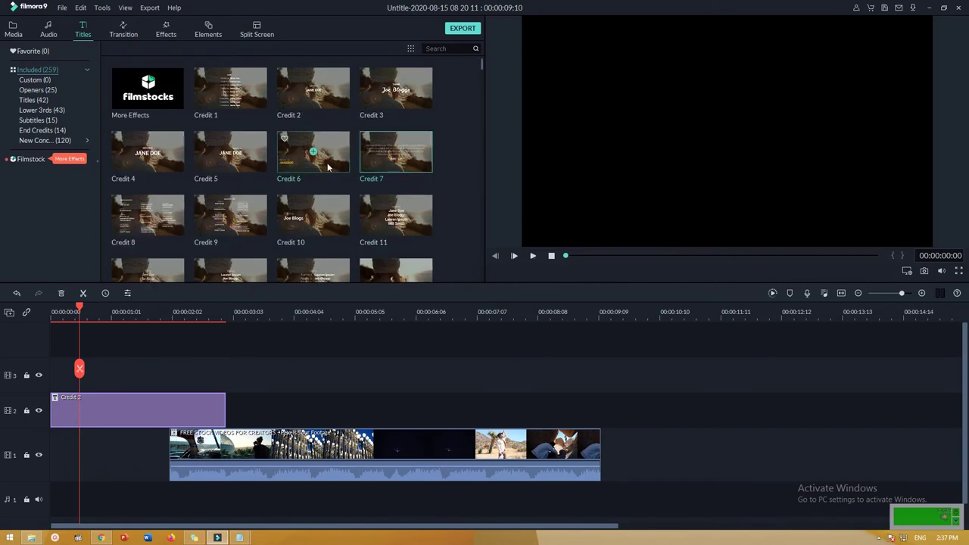
scroll(310, 182, "down", 3)
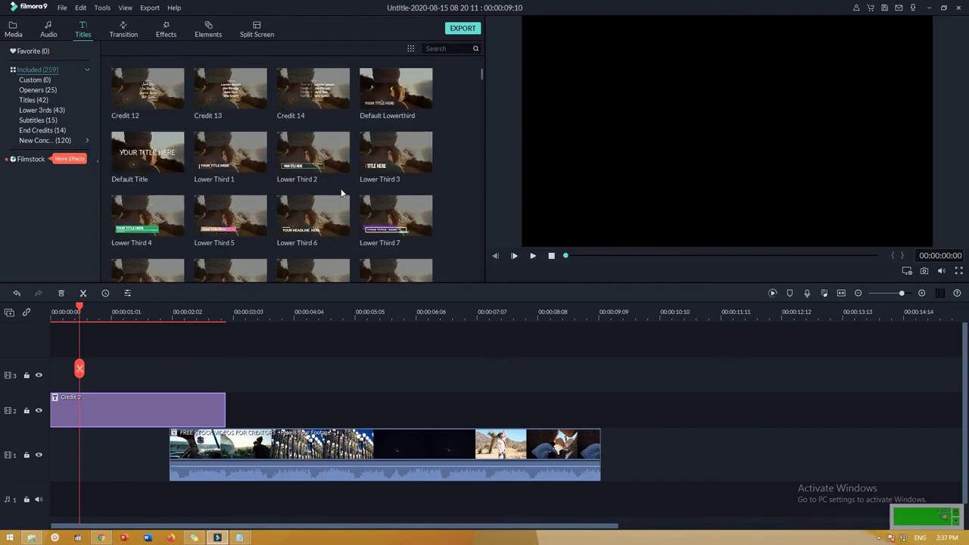
scroll(369, 235, "down", 3)
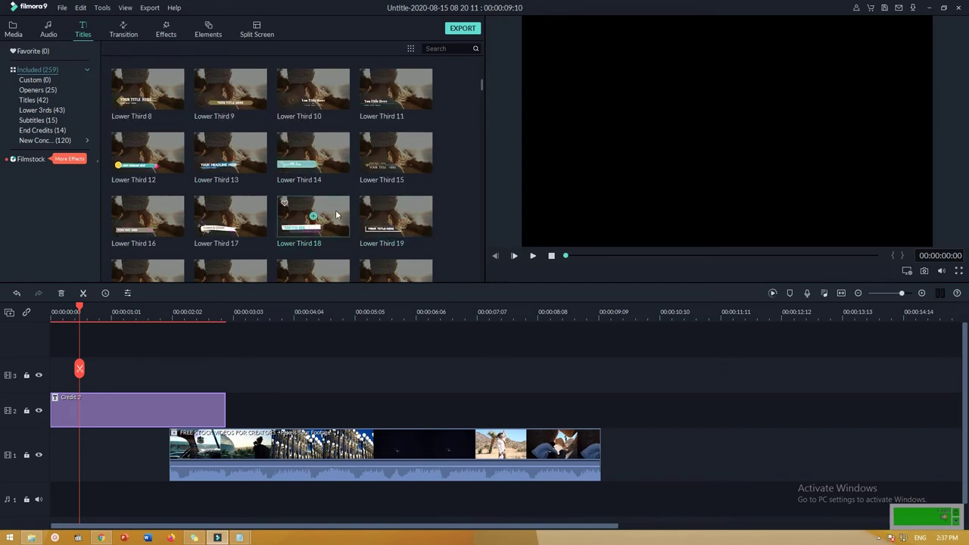
left_click(261, 214)
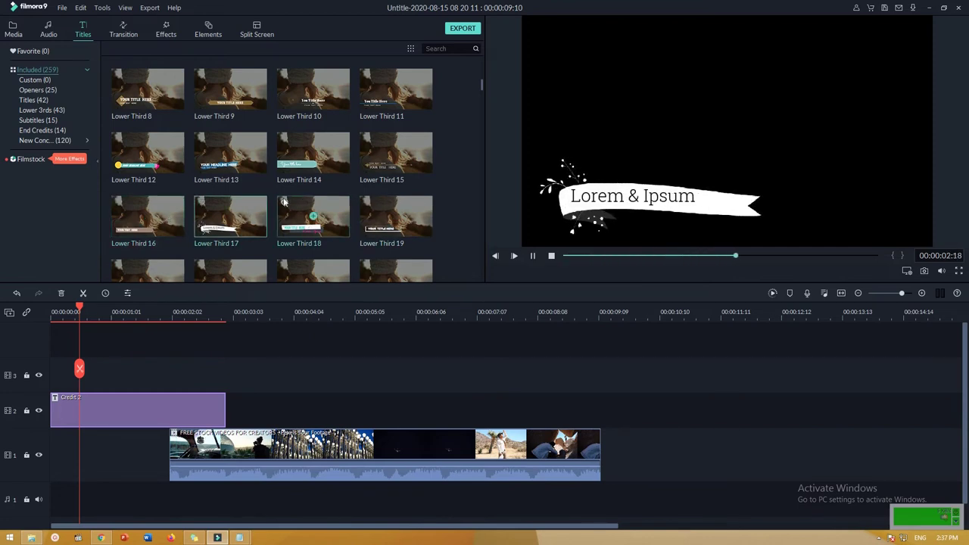
left_click(256, 157)
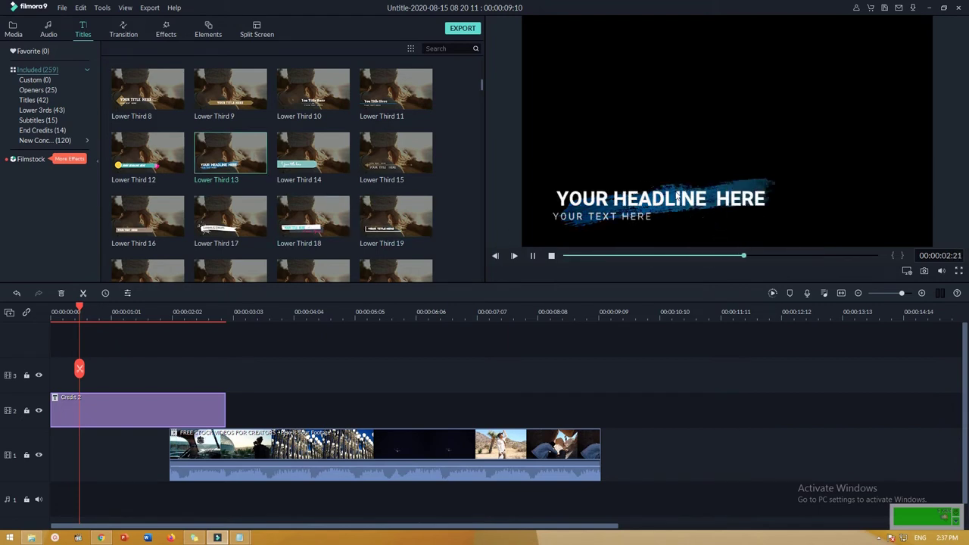
- Replace the Credit 2 title with the Lower Third 13 preset at the start of track 2 above the footage
left_click(231, 153)
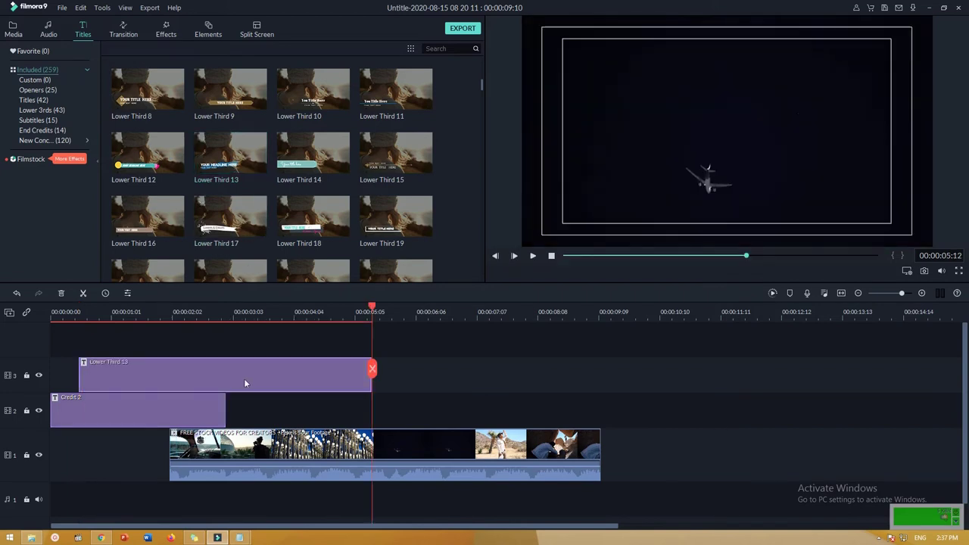
left_click_drag(244, 378, 161, 405)
left_click(174, 407)
key("Delete")
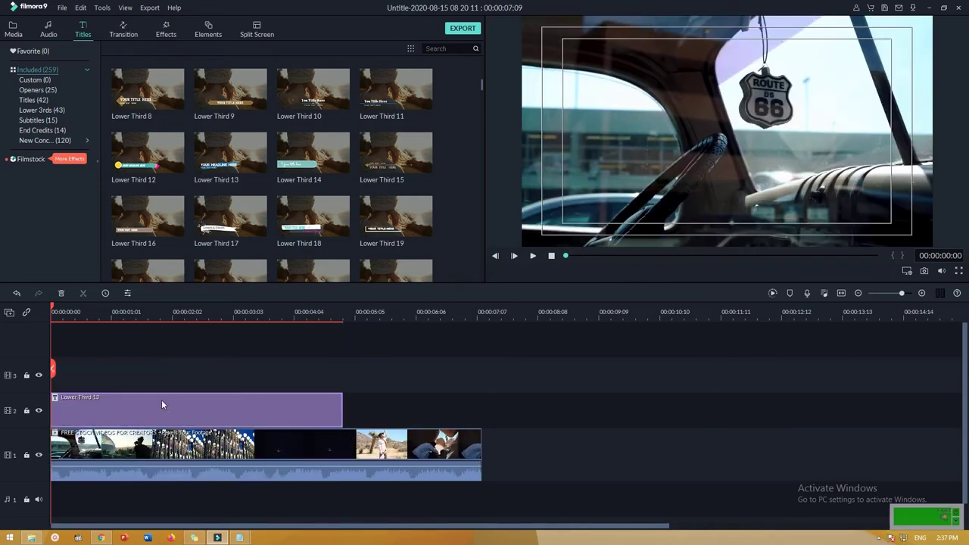
- Open the Lower Third 13 title on track 2 in the advanced text editor
double_click(88, 403)
left_click_drag(231, 94, 170, 93)
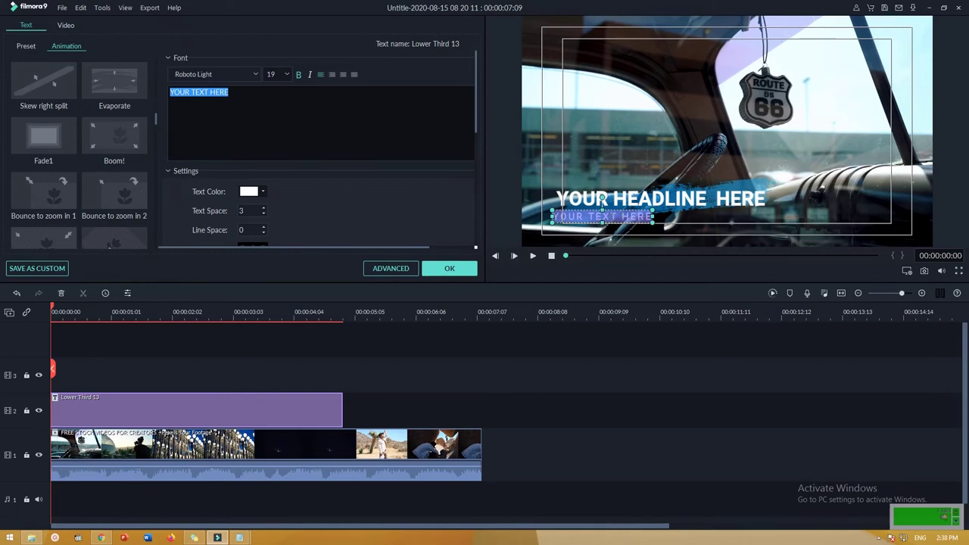
scroll(447, 151, "down", 2)
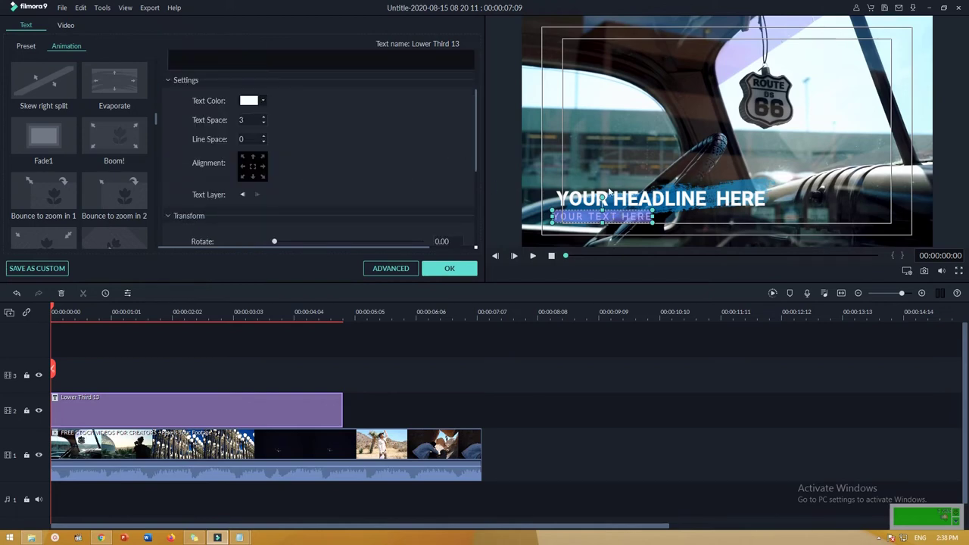
left_click(393, 268)
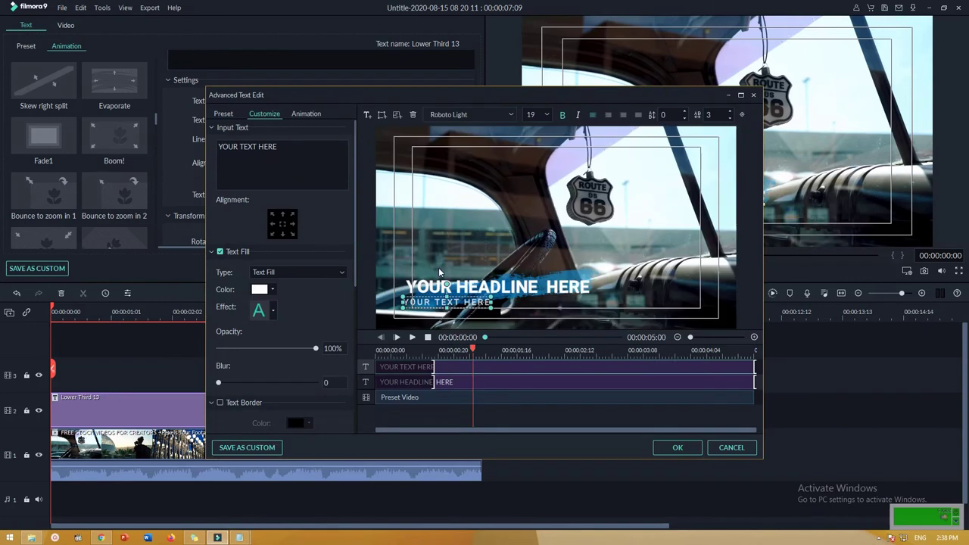
- Replace the title's "YOUR HEADLINE HERE" text with "Mobile Racing"
left_click(407, 383)
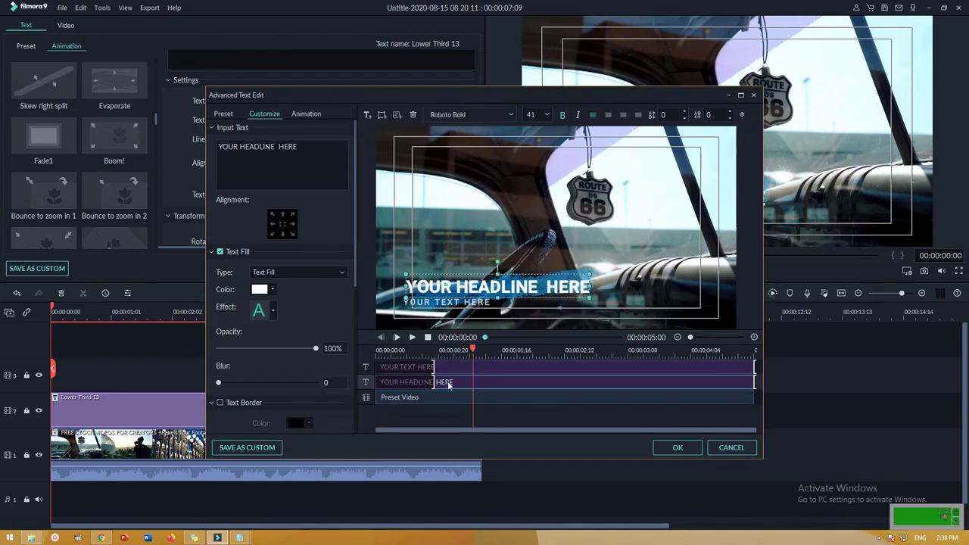
left_click_drag(321, 153, 161, 139)
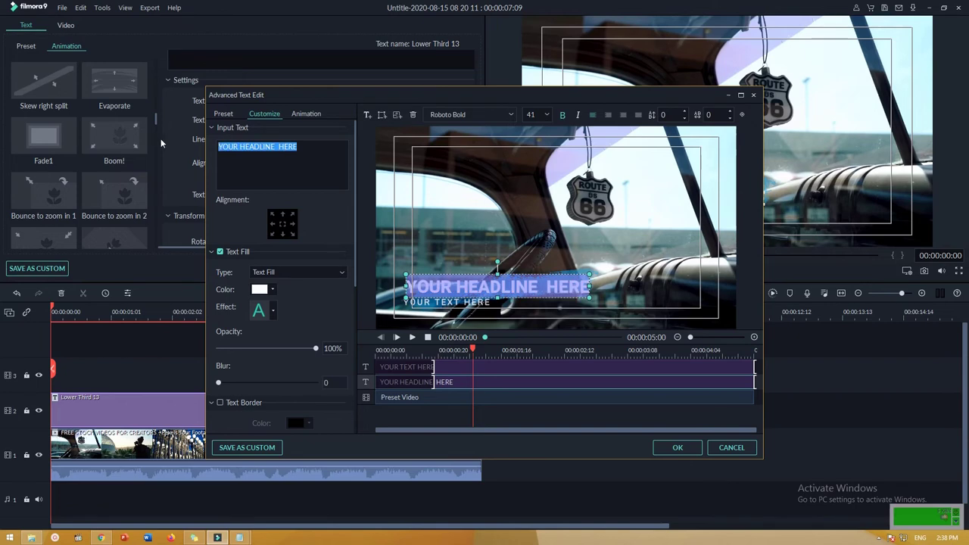
type("Modi")
key("BackSpace")
key("BackSpace")
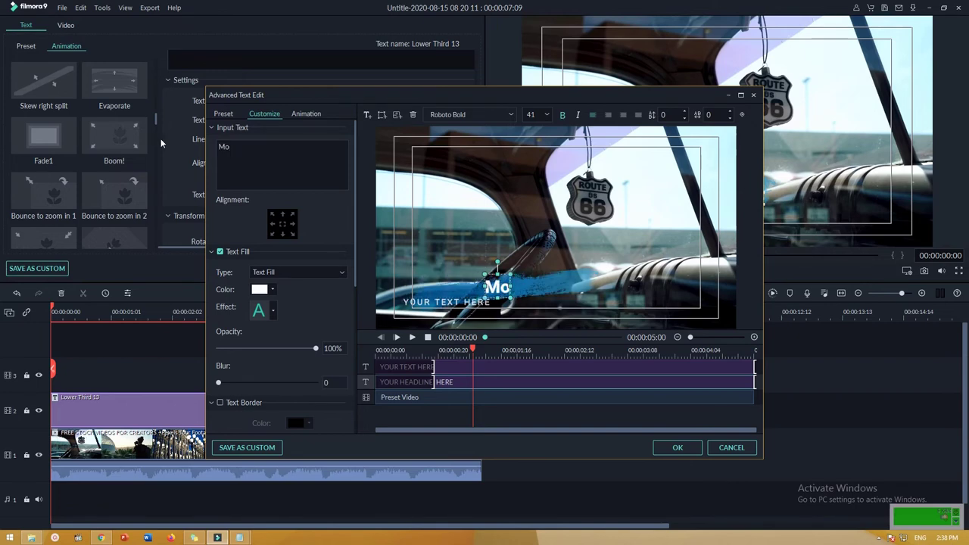
type("bile rasin")
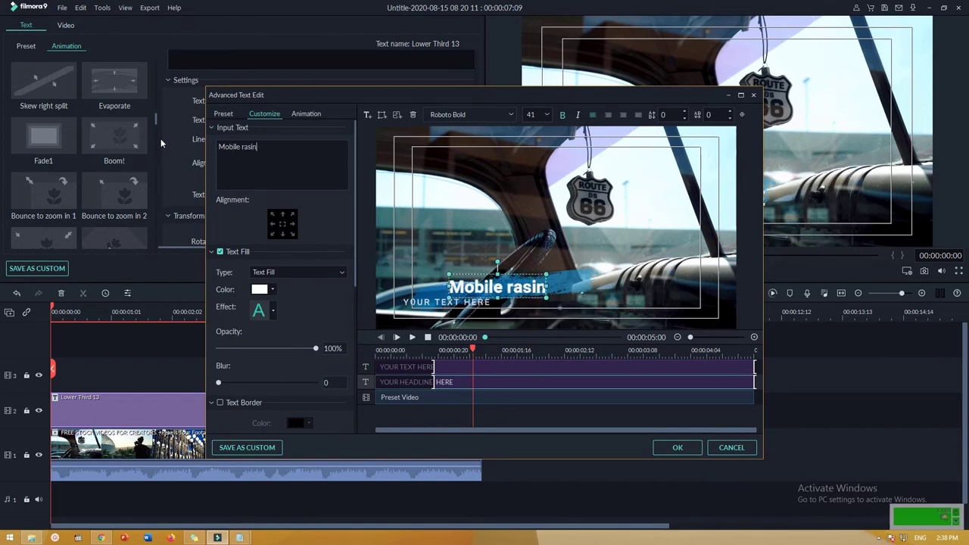
key("BackSpace")
key("BackSpace")
key("BackSpace")
key("BackSpace")
key("BackSpace")
type("Ras")
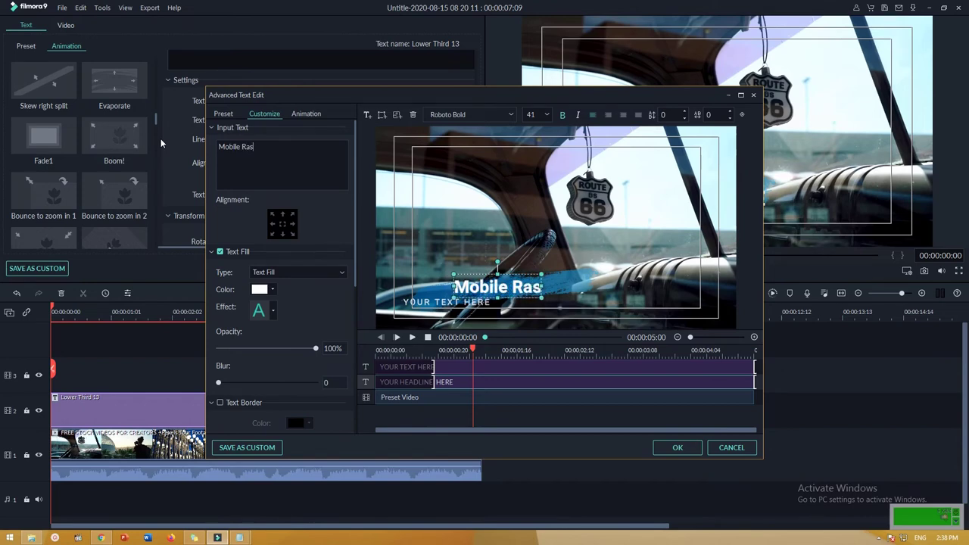
key("BackSpace")
type("cing")
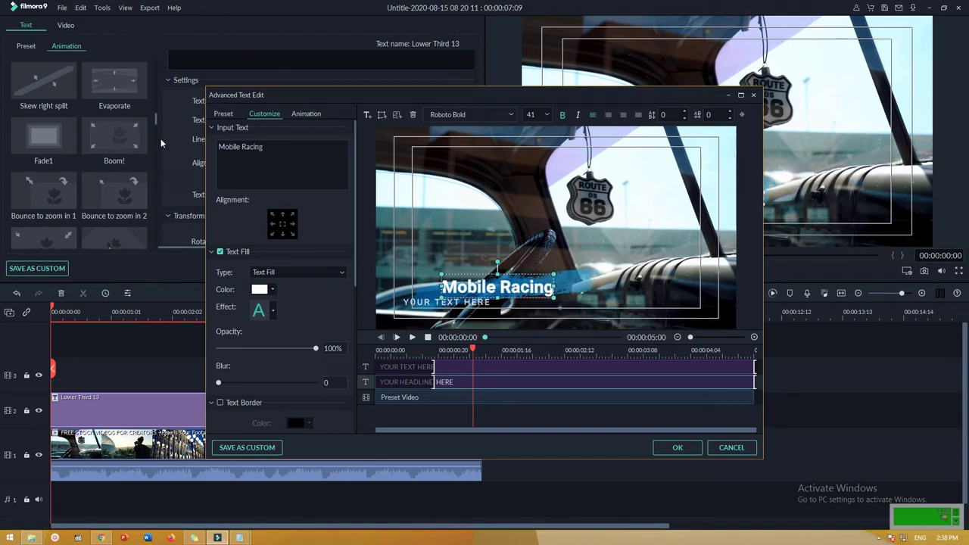
- Replace the "YOUR TEXT HERE" line below the headline with "mobil era 70"
left_click(391, 368)
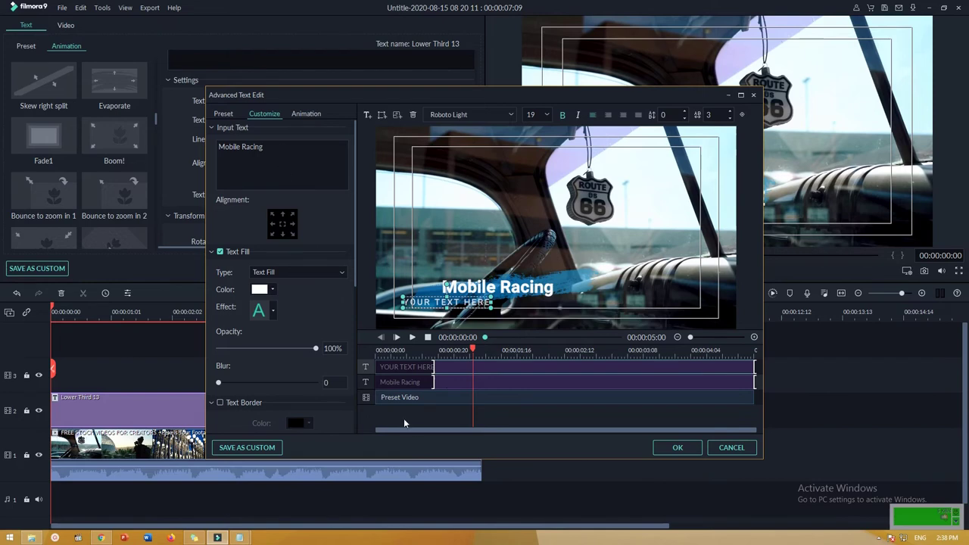
left_click(438, 368)
double_click(426, 303)
type("m")
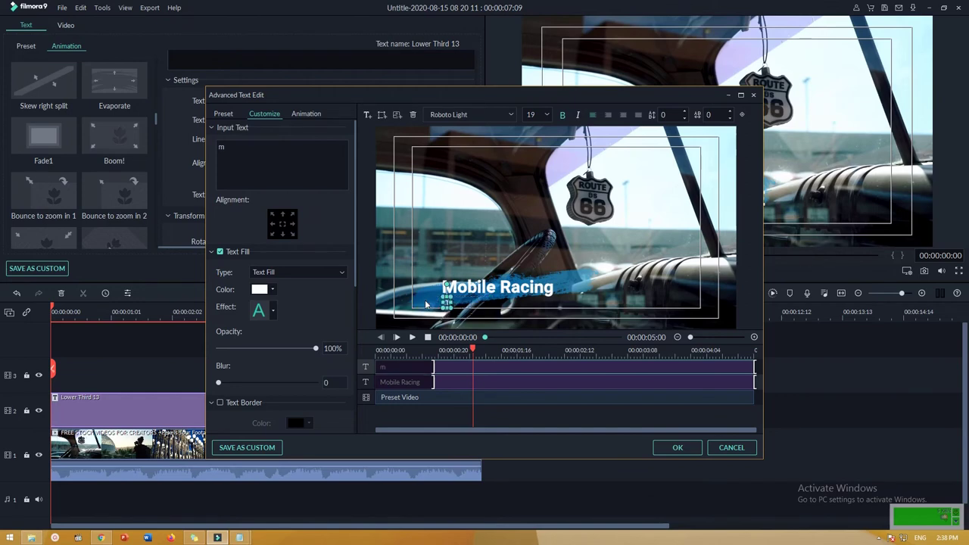
type("obil era")
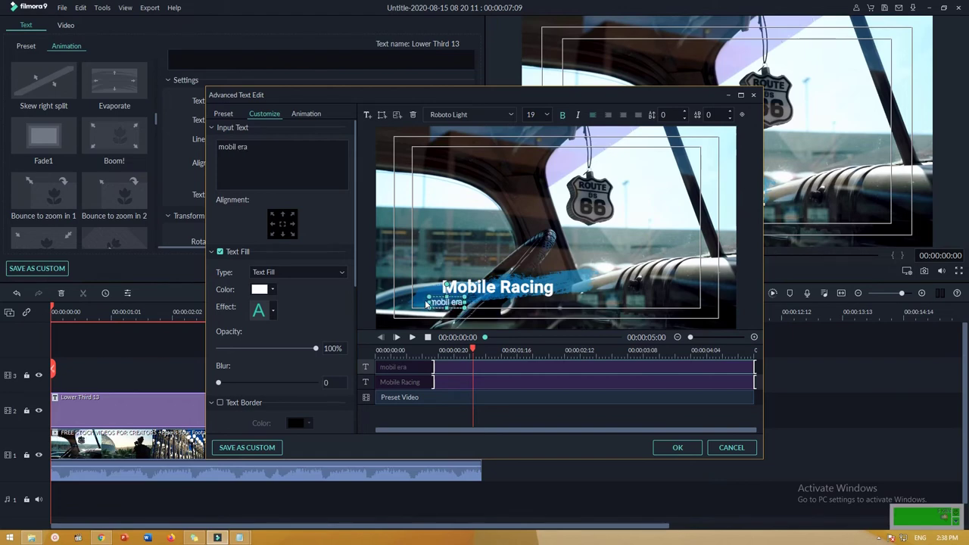
type(" 70")
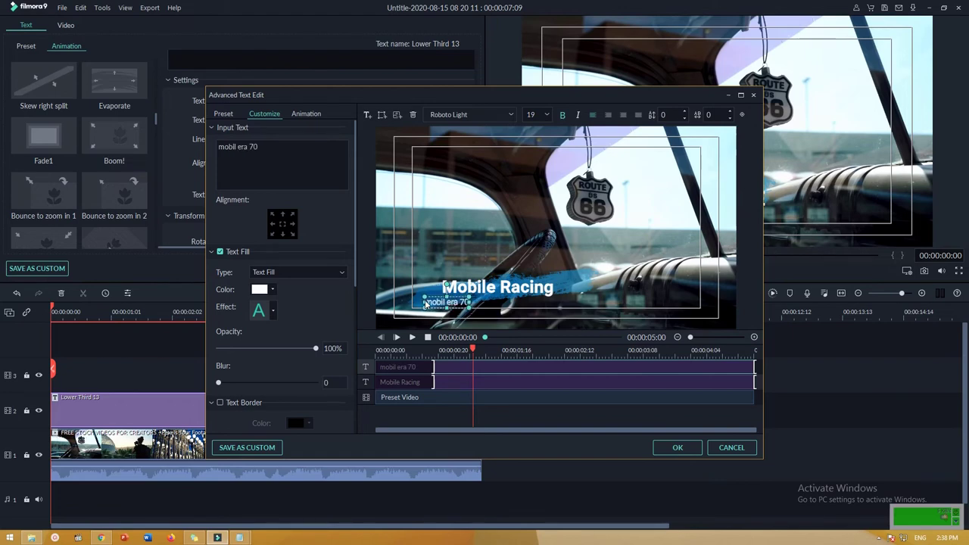
- Move the "Mobile Racing" headline slightly down and left to line up with the smaller text, and apply the title edits
left_click(456, 289)
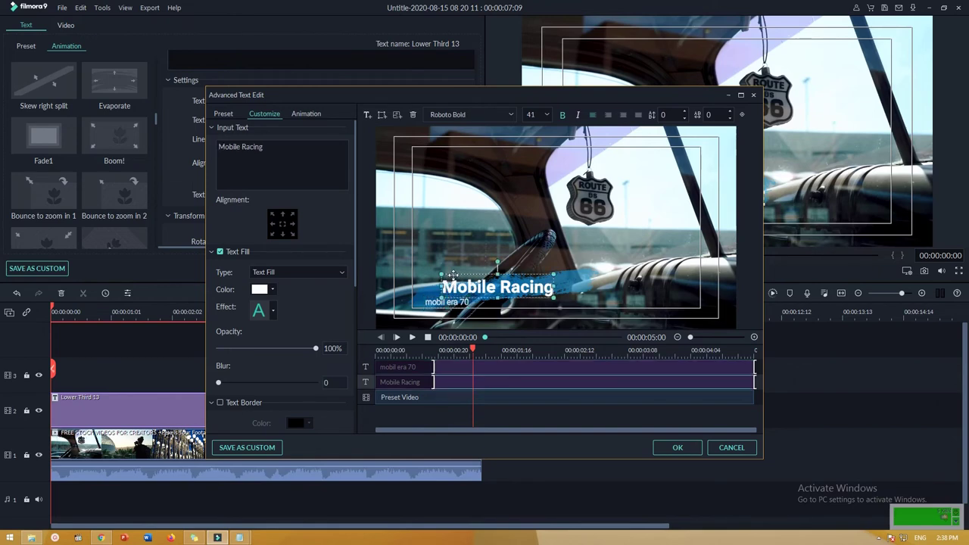
left_click_drag(452, 274, 435, 278)
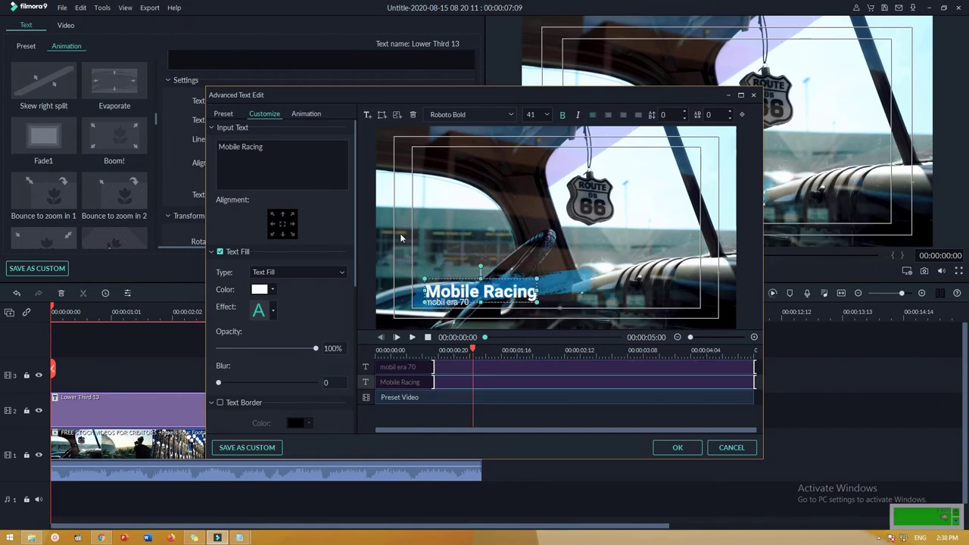
left_click(458, 401)
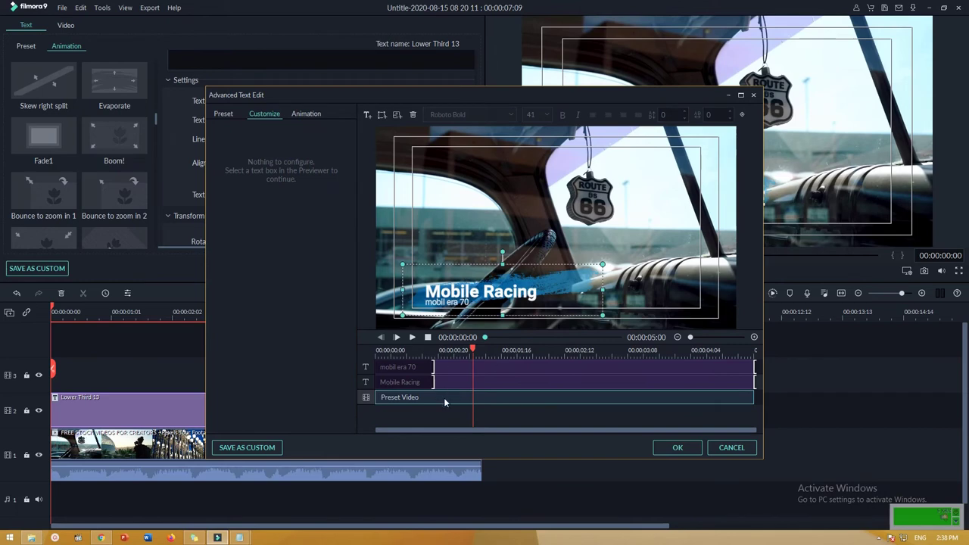
left_click_drag(473, 350, 500, 356)
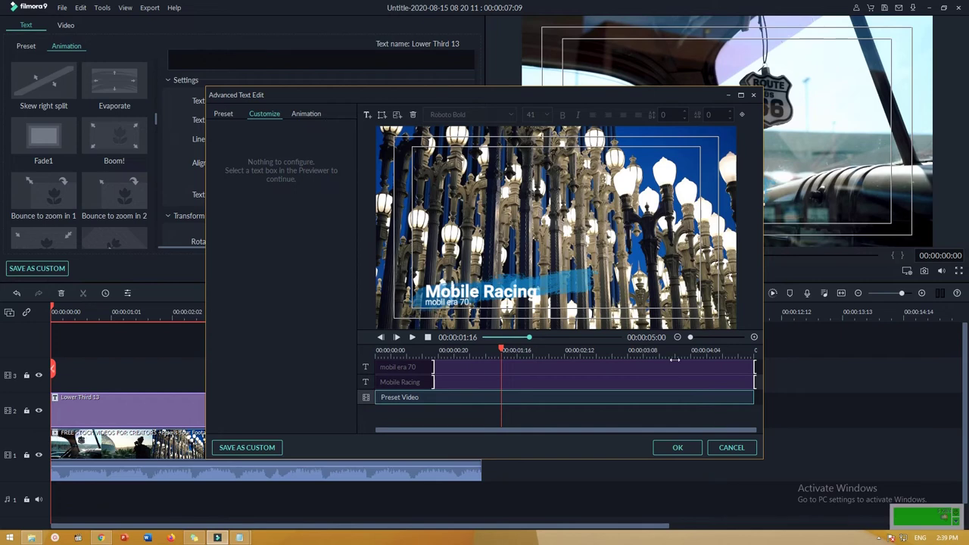
left_click(696, 452)
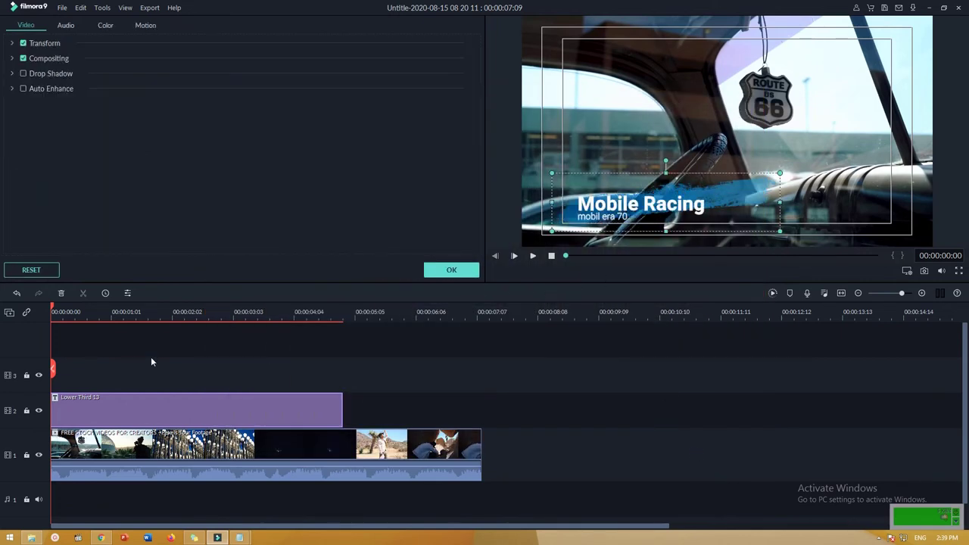
- Play back the edited title over the footage and fit the whole project in the timeline view
left_click(533, 257)
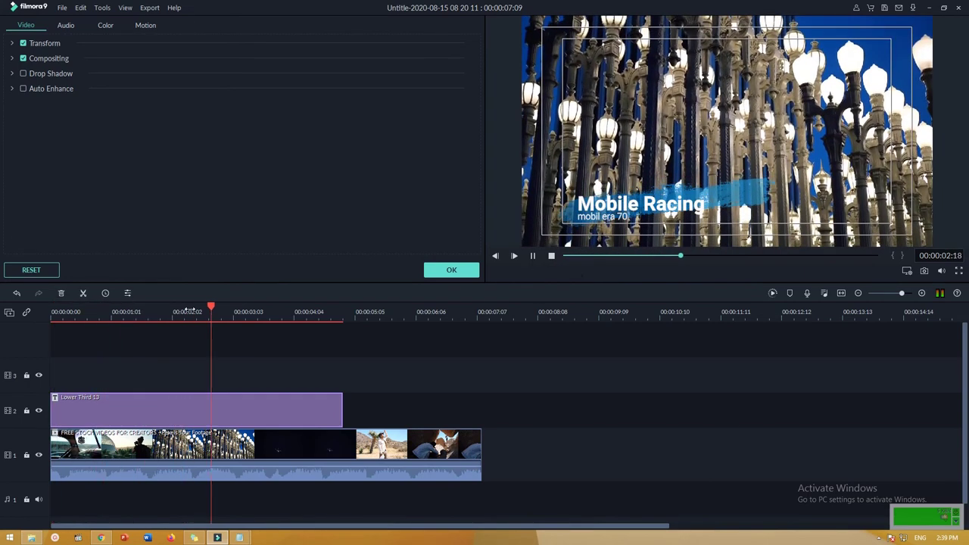
scroll(217, 318, "down", 3)
scroll(217, 318, "up", 5)
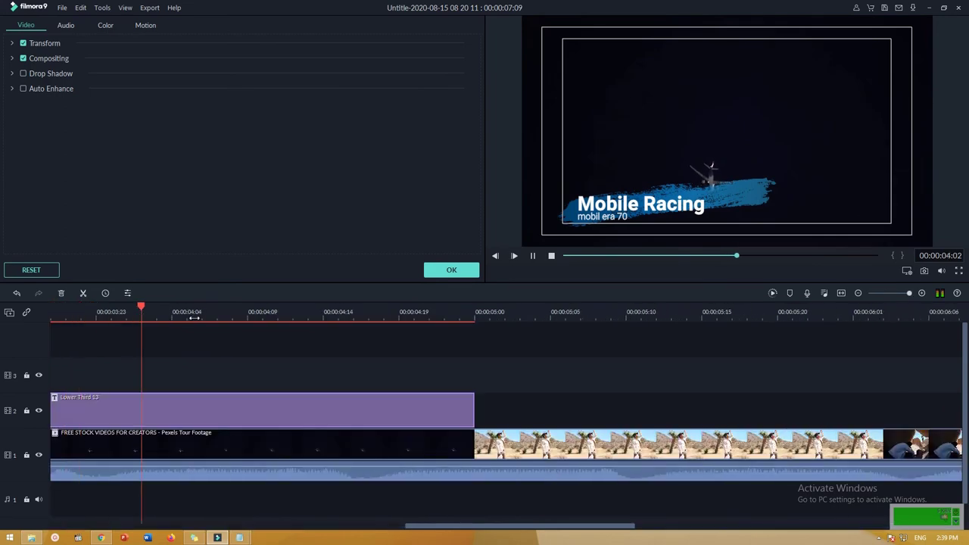
left_click(553, 257)
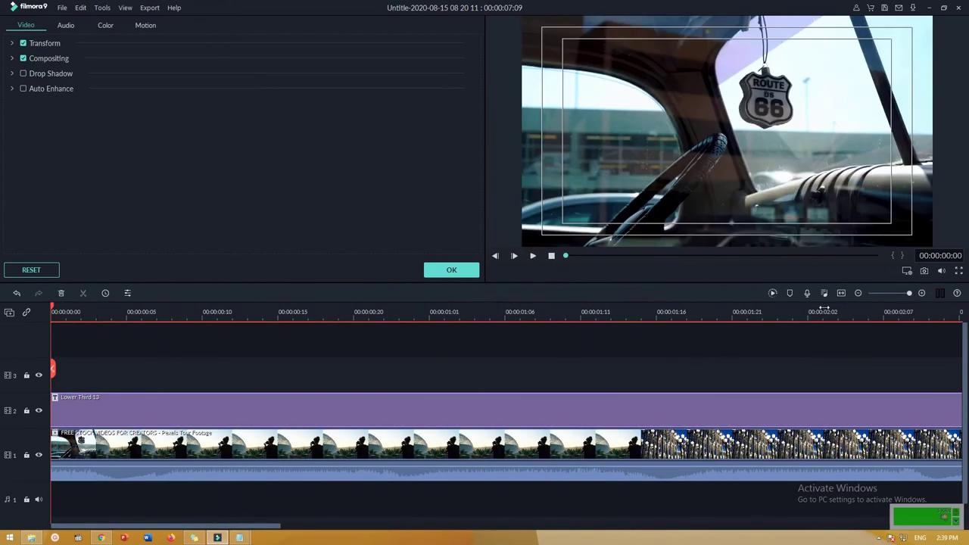
left_click(842, 294)
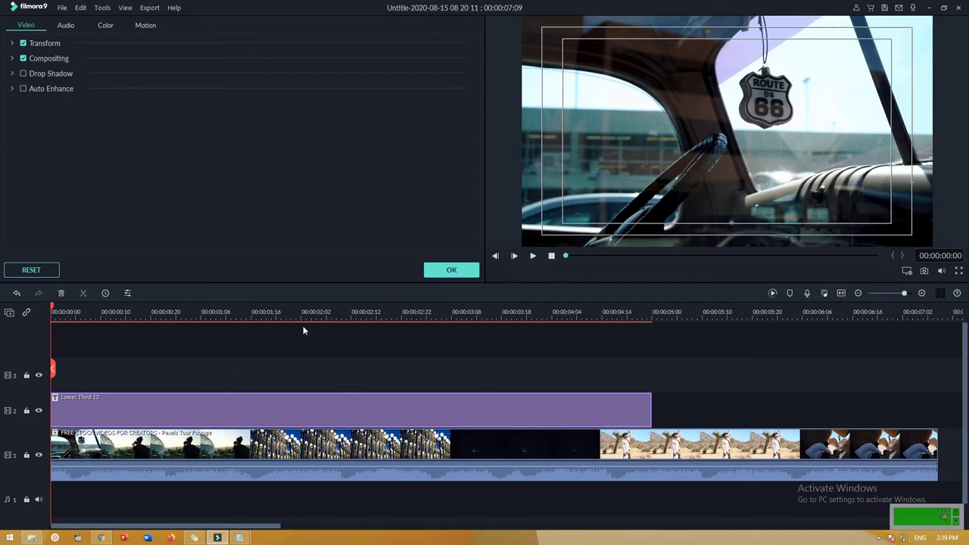
left_click(533, 257)
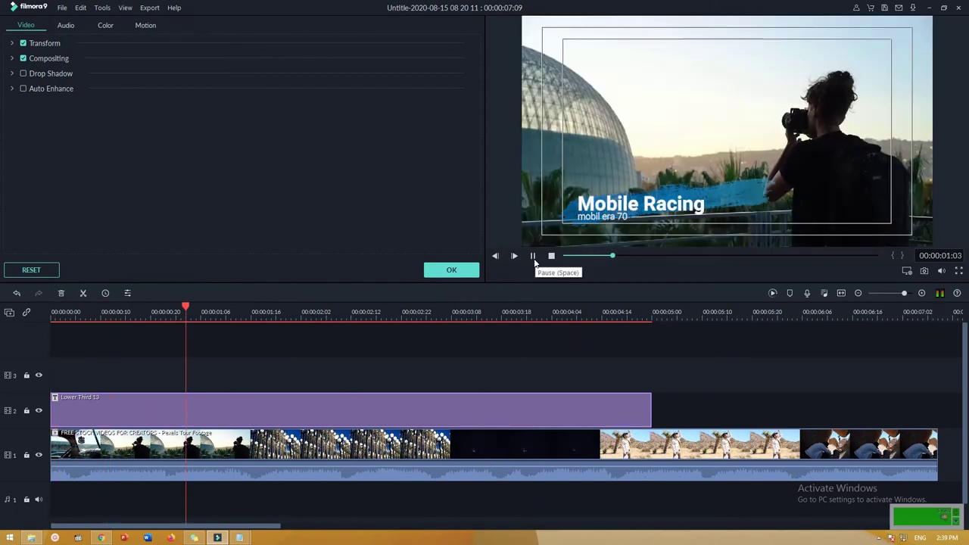
left_click(533, 257)
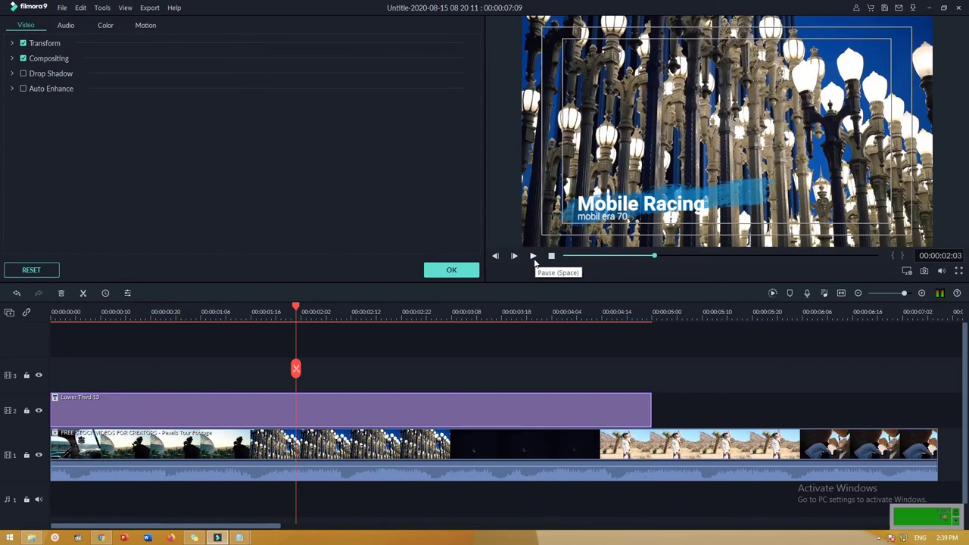
- Delete the Lower Third 13 title from track 2
left_click(450, 270)
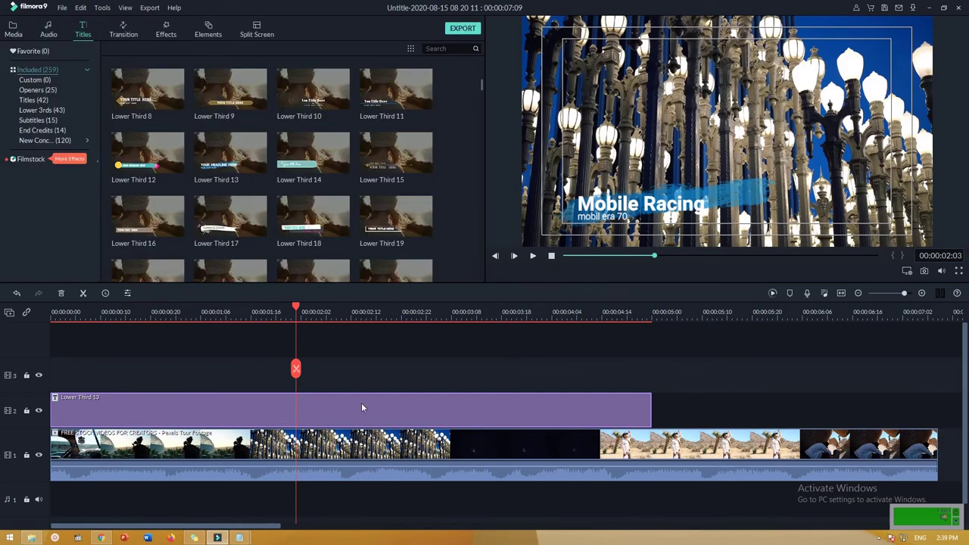
key("Delete")
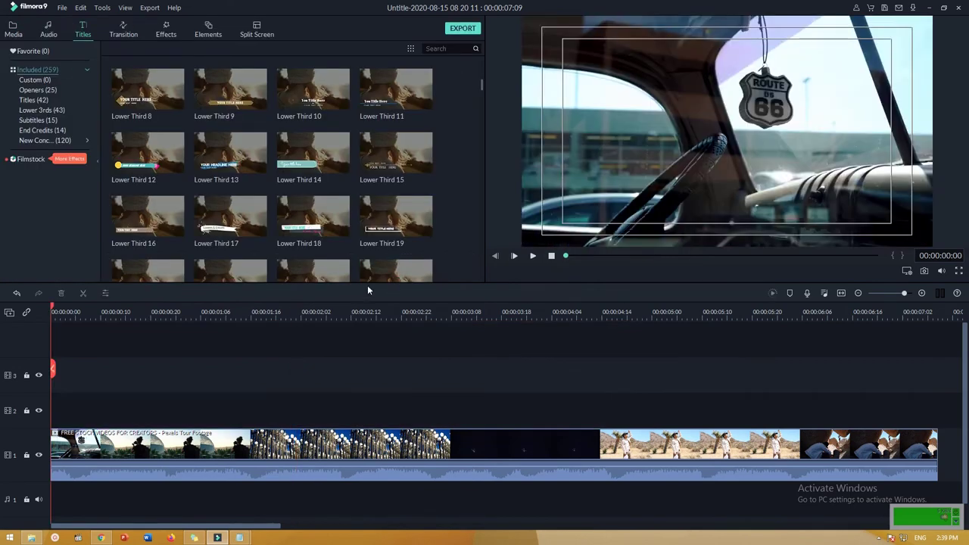
- Enlarge the title library area, find the New Opener 3 preset and play its preview
left_click_drag(376, 301, 376, 301)
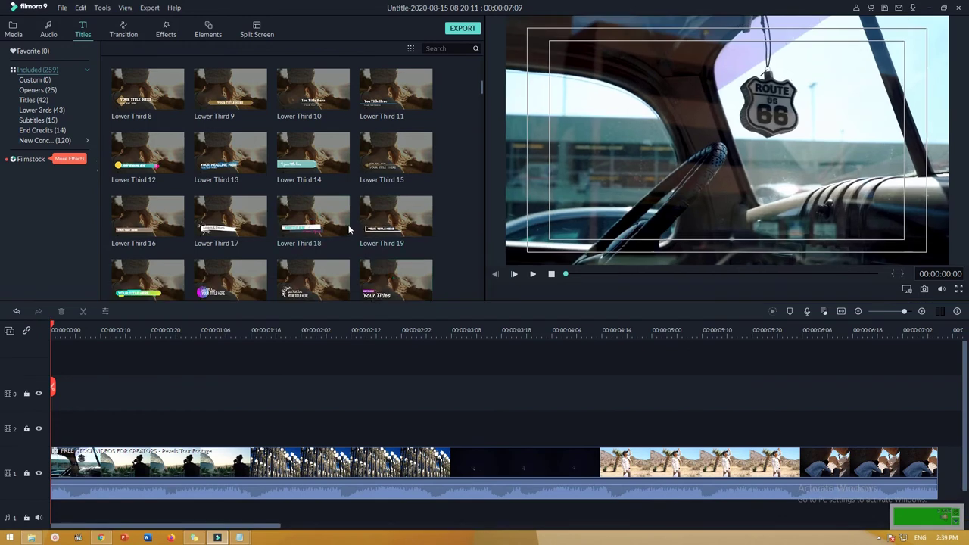
scroll(352, 221, "down", 10)
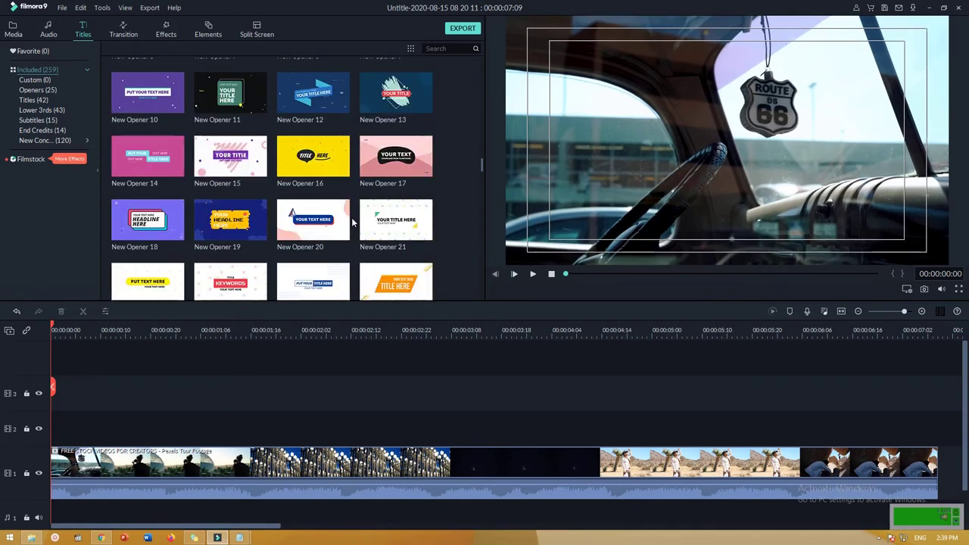
scroll(371, 188, "down", 3)
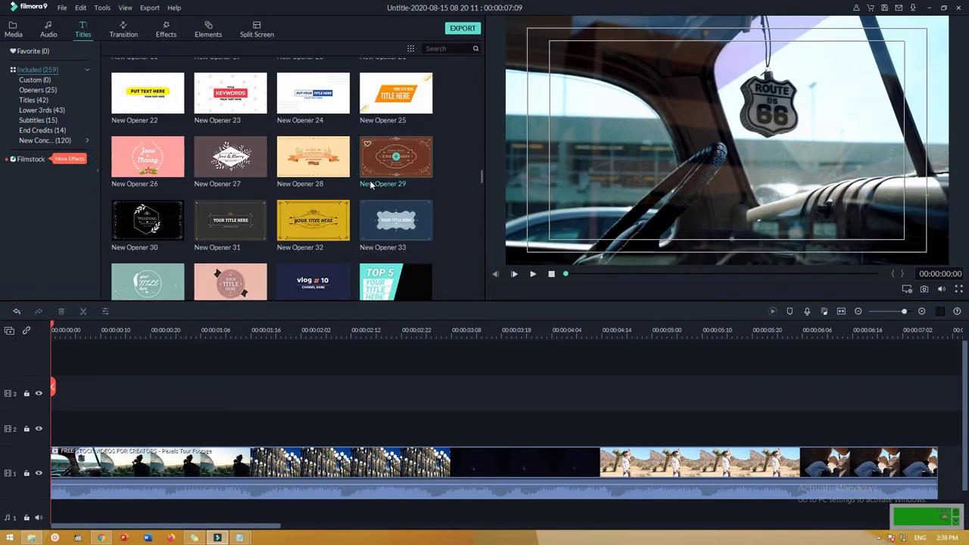
scroll(371, 188, "up", 3)
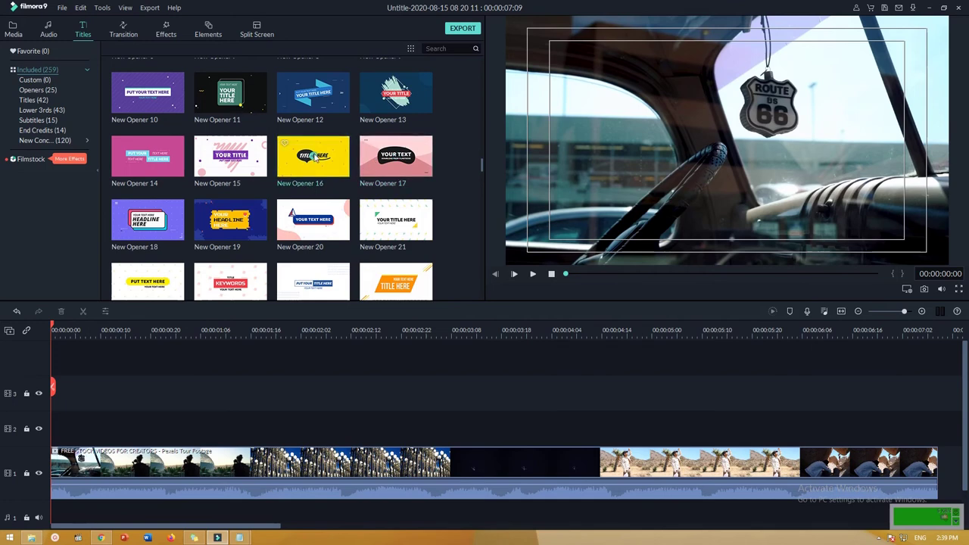
scroll(278, 162, "up", 3)
scroll(278, 162, "down", 3)
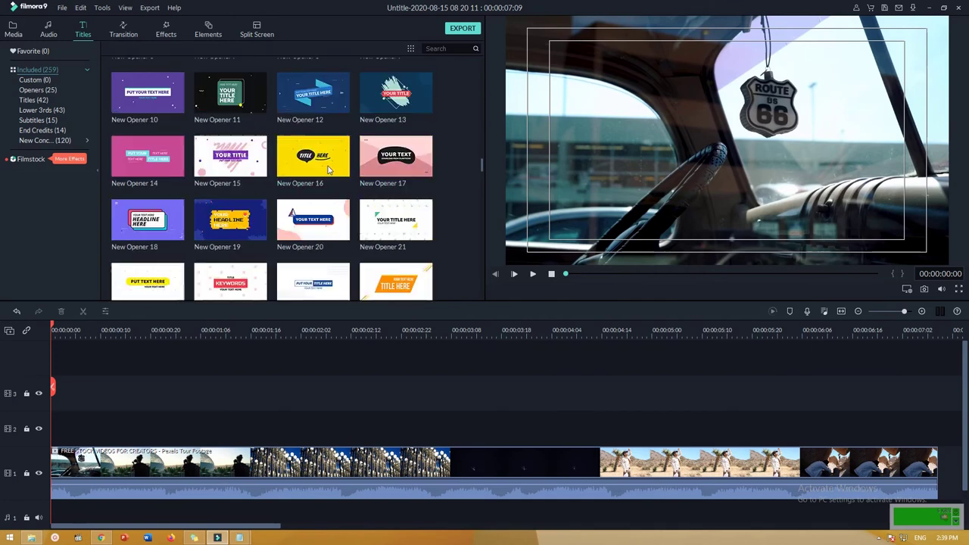
scroll(322, 166, "up", 3)
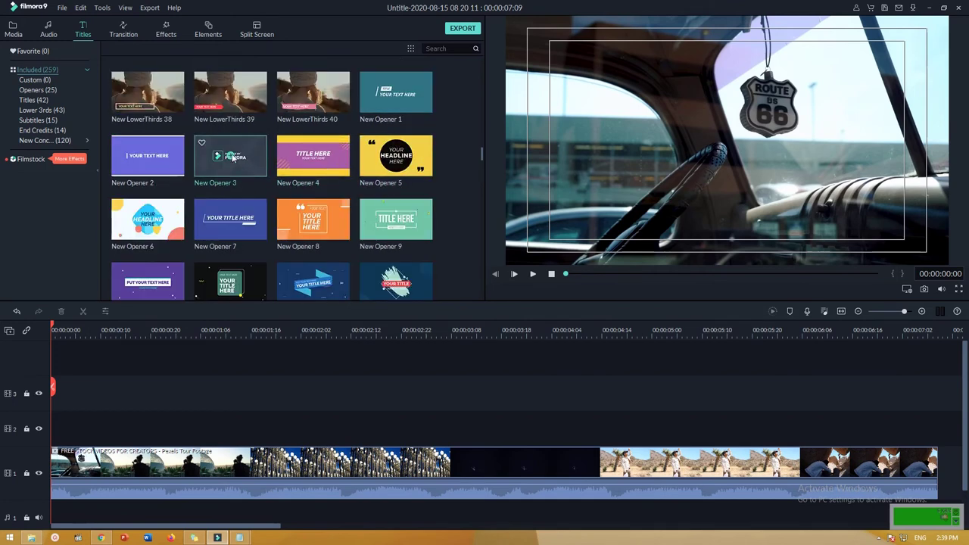
left_click(256, 155)
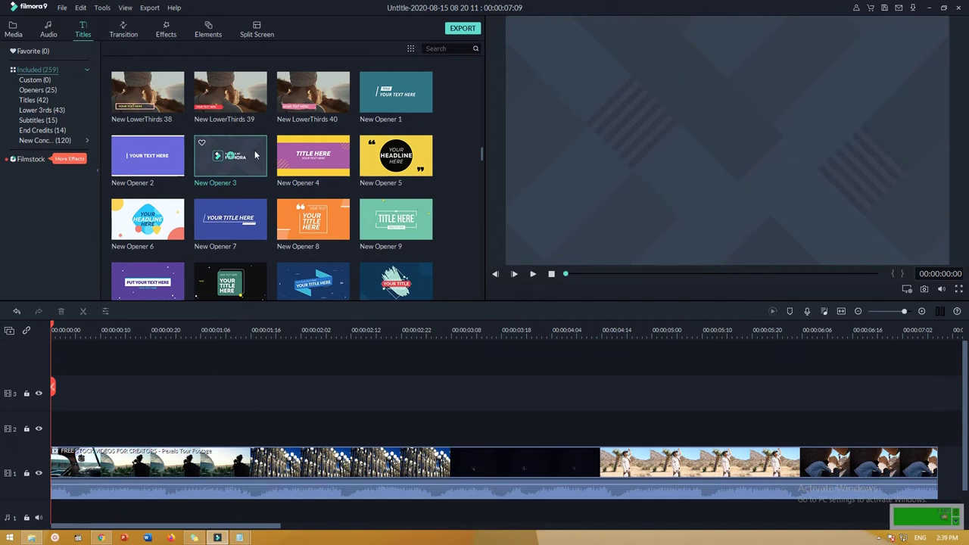
left_click(535, 274)
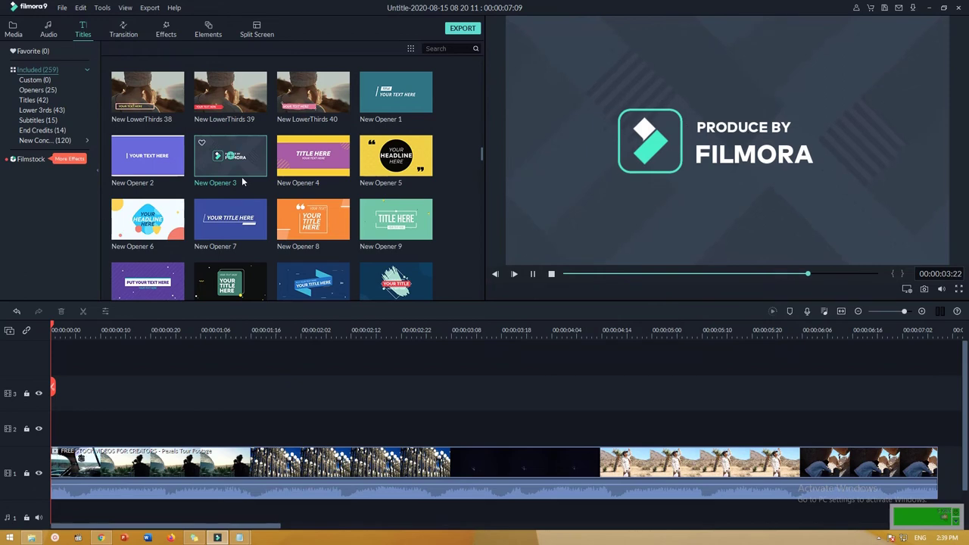
- Add the New Opener 3 title at the start of track 2 and look through the text settings of its "PRODUCE BY" line
left_click_drag(231, 157, 444, 431)
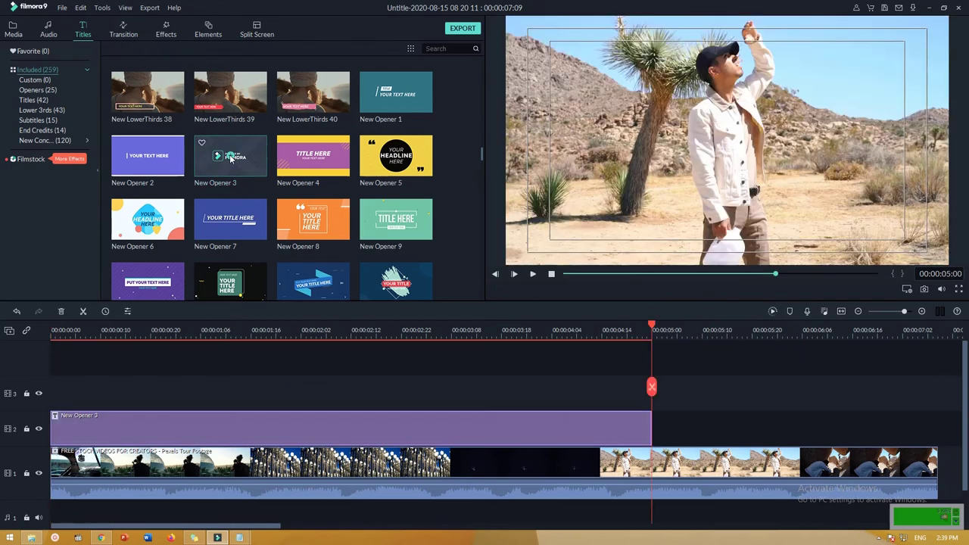
double_click(446, 424)
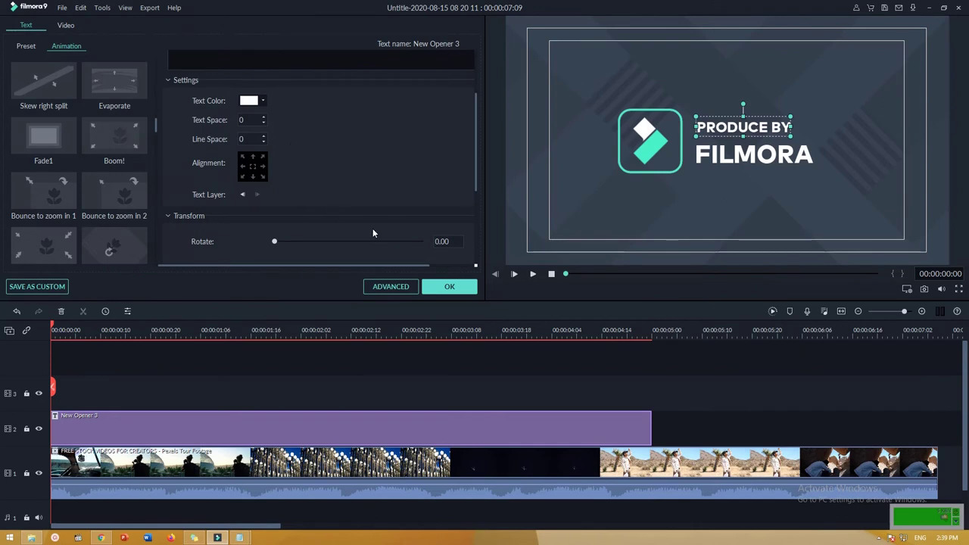
scroll(316, 112, "up", 2)
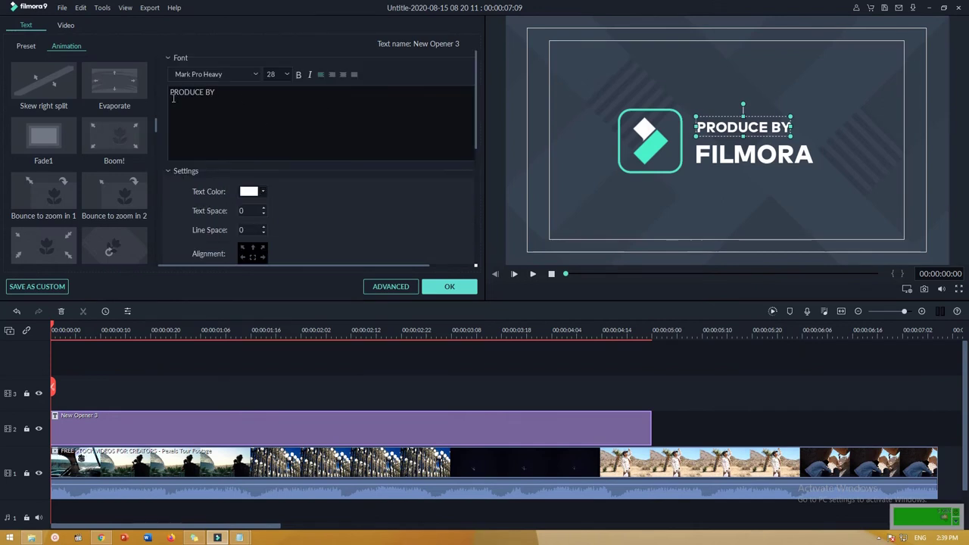
scroll(309, 167, "down", 6)
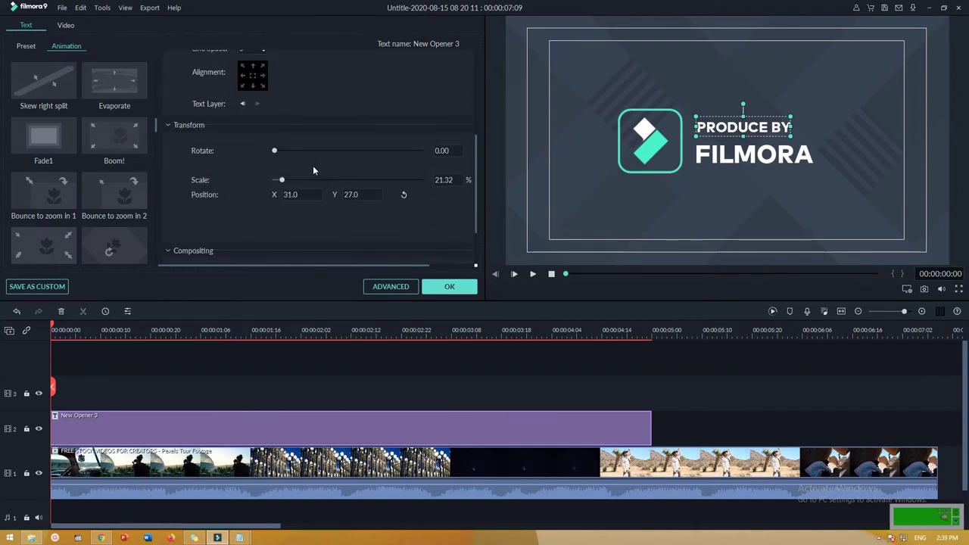
- Open the opener in the advanced text editor, select the Preset Skottie layer and preview the animation up to 00:00:02:10
left_click(391, 287)
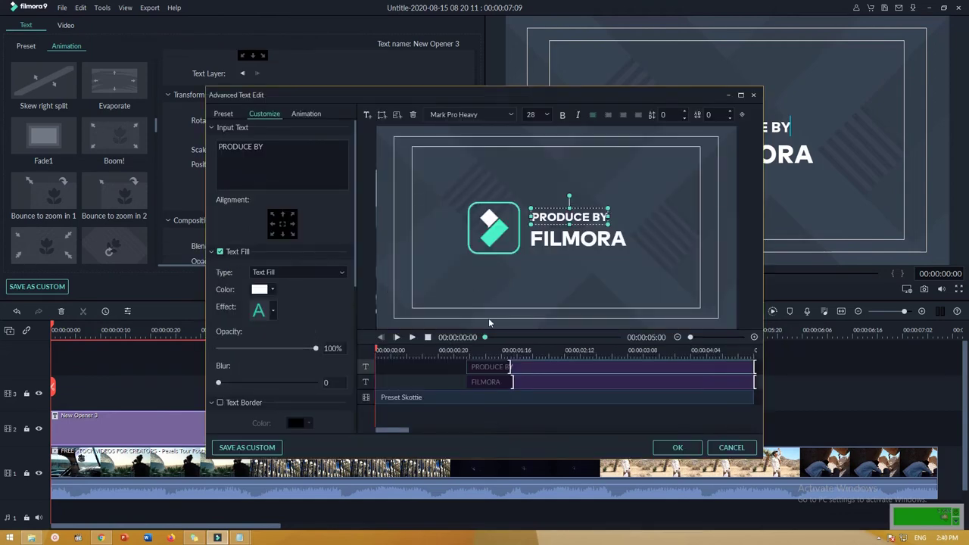
left_click(429, 400)
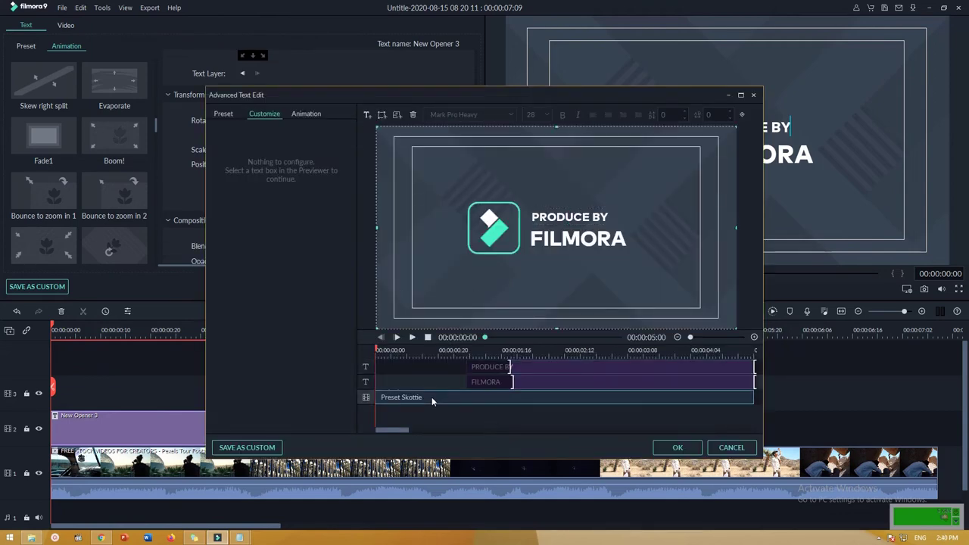
left_click(412, 338)
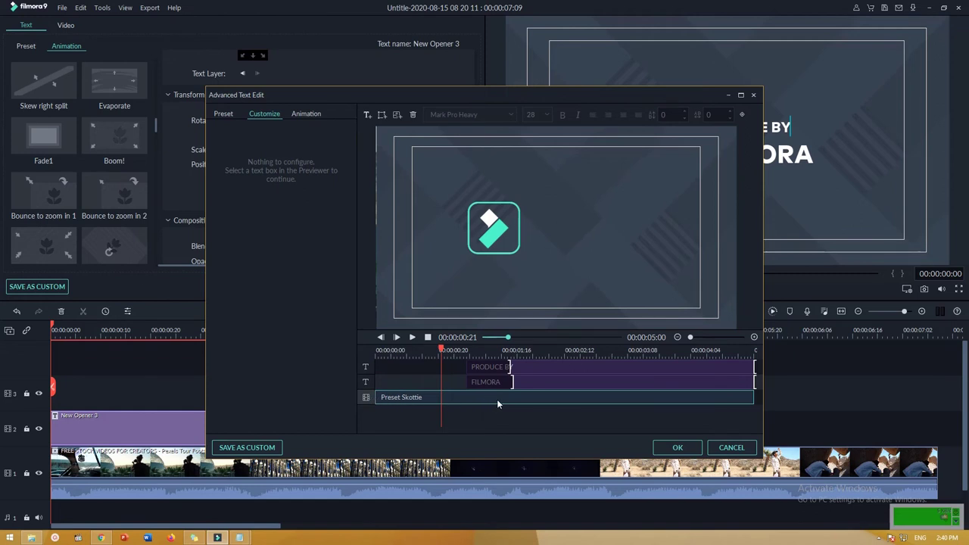
left_click_drag(441, 351, 558, 354)
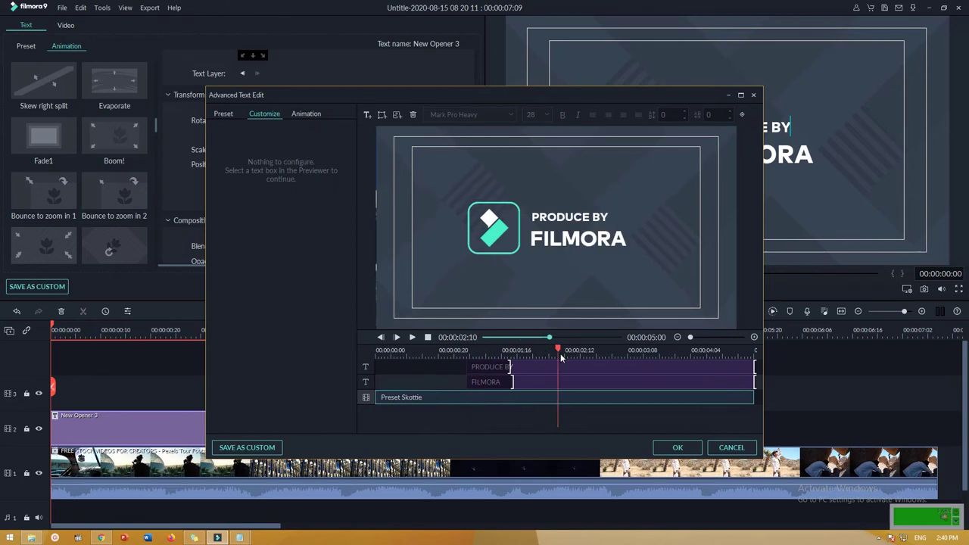
- Check which options the logo background and the "FILMORA" text layer offer, and close the advanced editor without saving changes
left_click(502, 368)
left_click(475, 286)
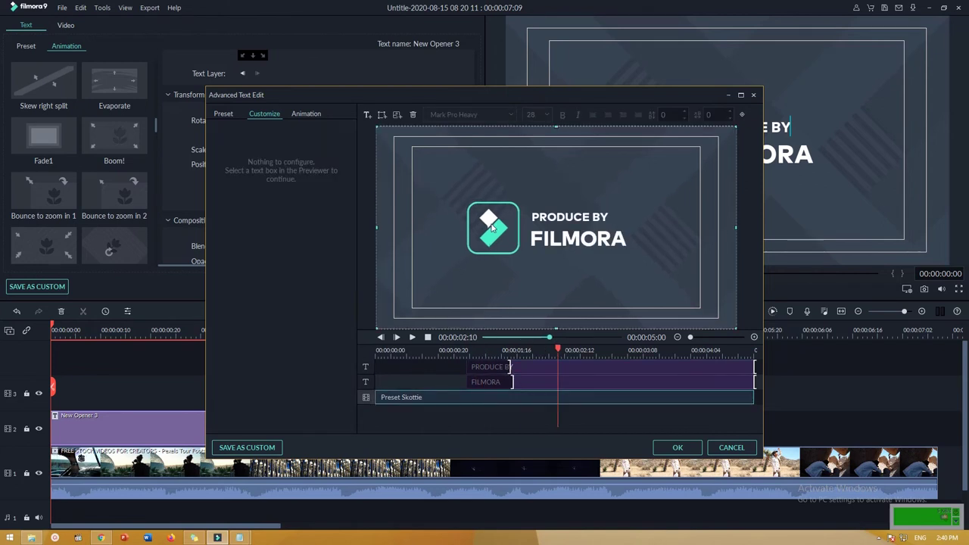
left_click(492, 380)
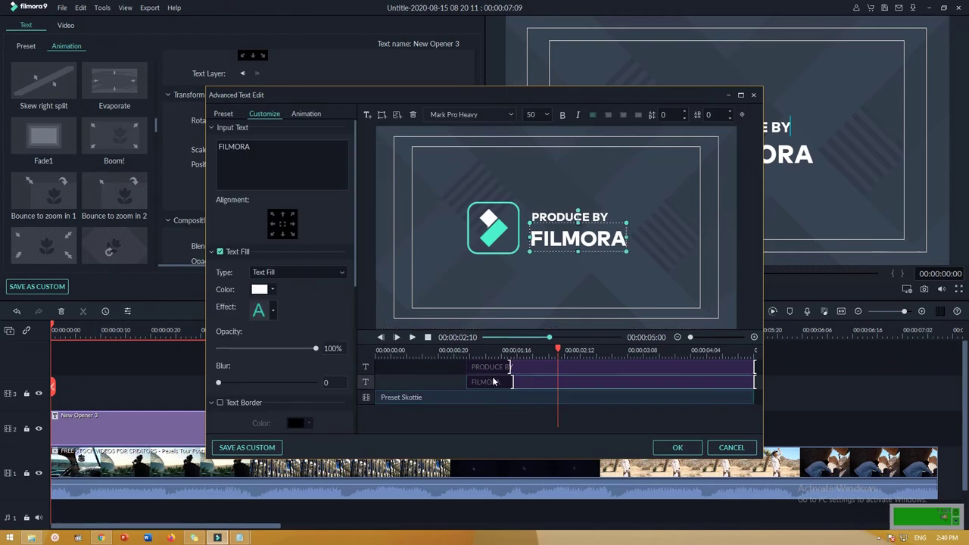
key("ctrl+a")
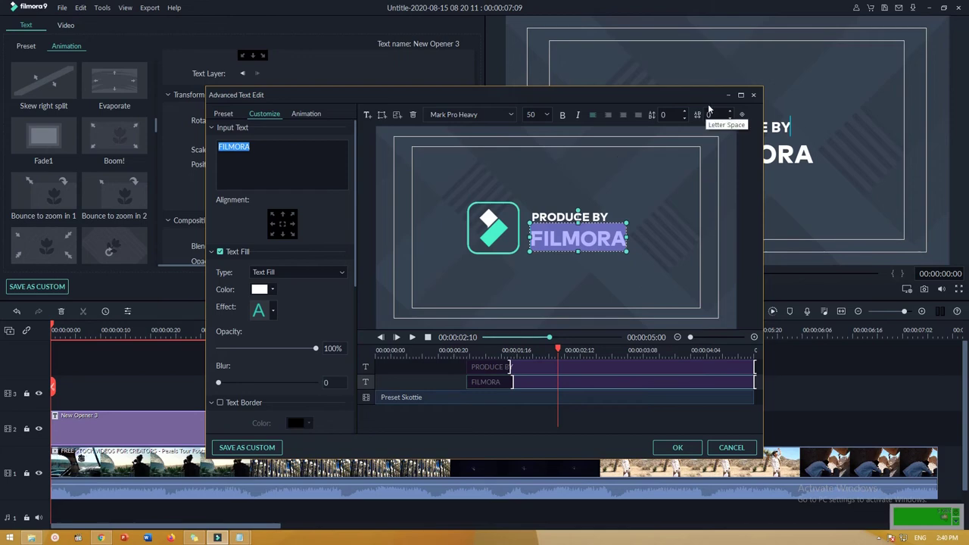
left_click(479, 394)
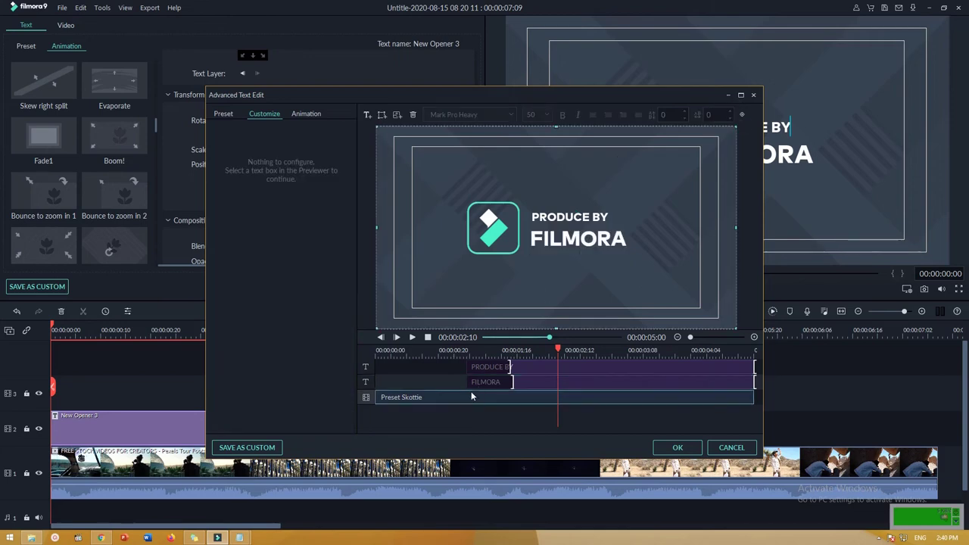
left_click(753, 96)
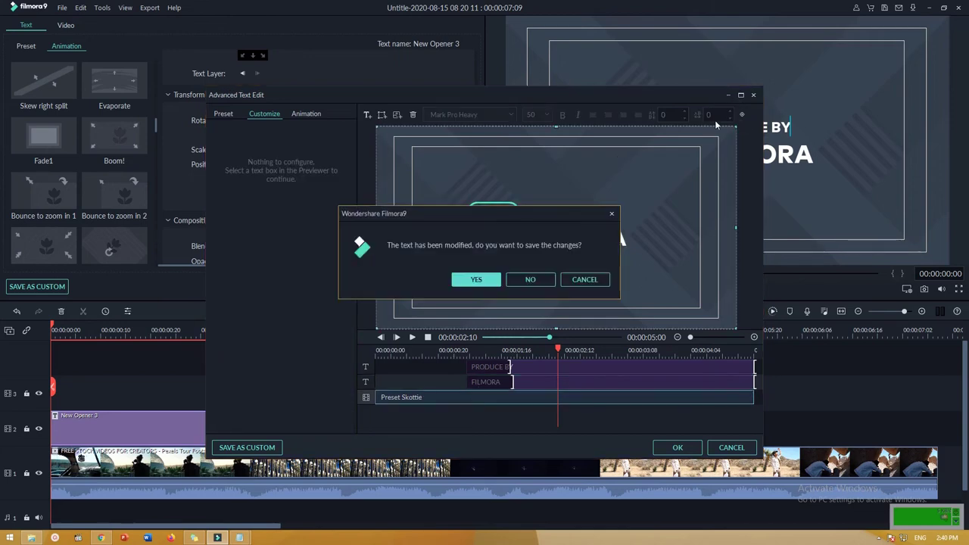
left_click(542, 281)
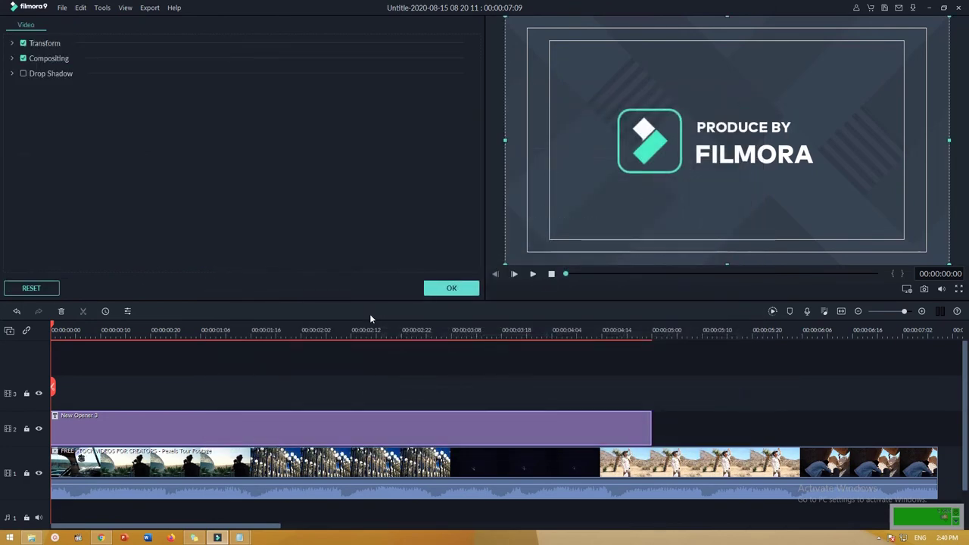
- Reopen the New Opener 3 title's text settings, review the transform and compositing options, and close them
double_click(206, 424)
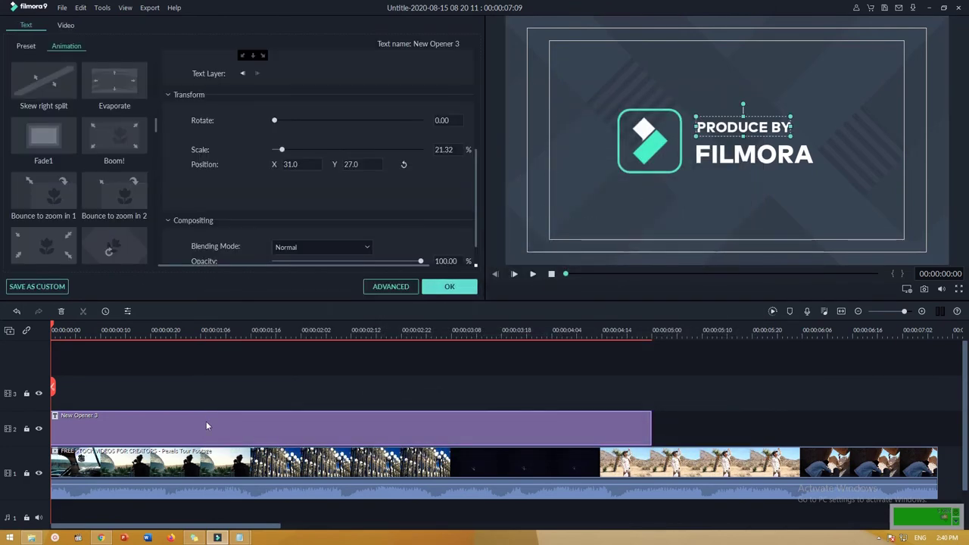
scroll(416, 200, "down", 1)
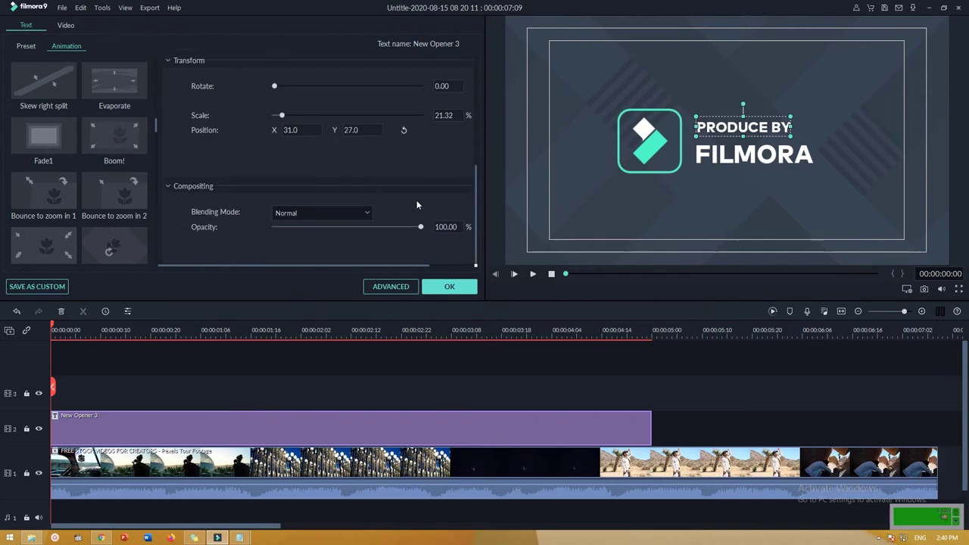
scroll(417, 200, "up", 3)
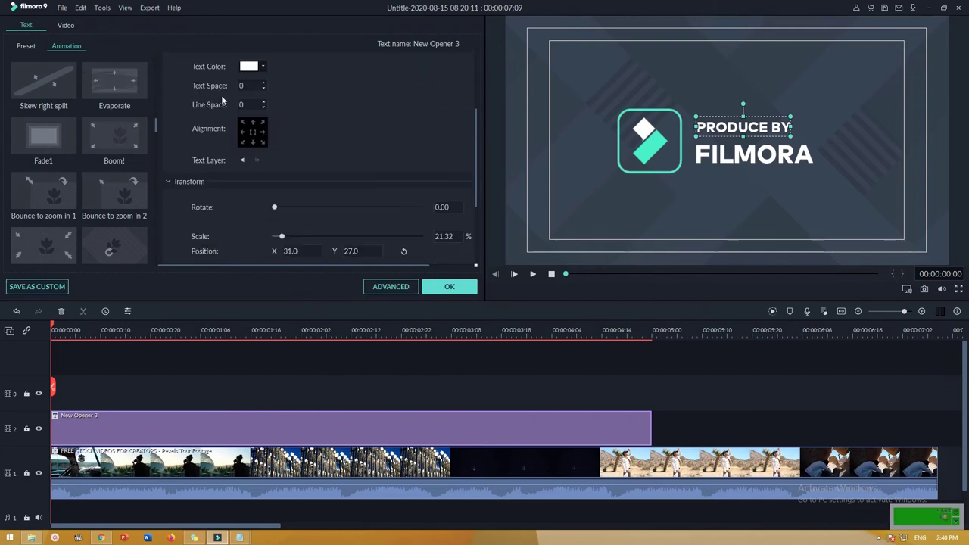
left_click(449, 286)
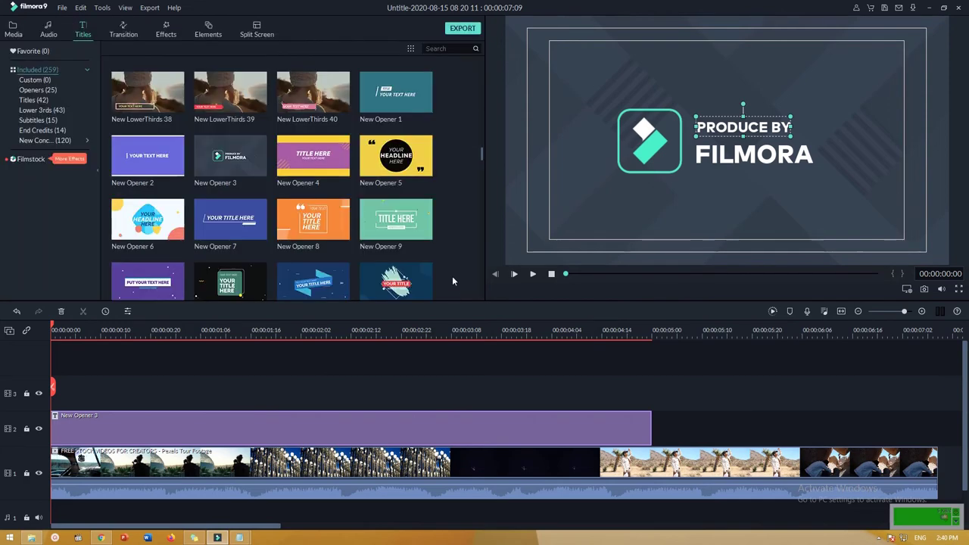
- Browse the remaining title presets down to Title 41 and return to the New Title presets around New Title 28
scroll(390, 250, "down", 10)
scroll(390, 250, "down", 5)
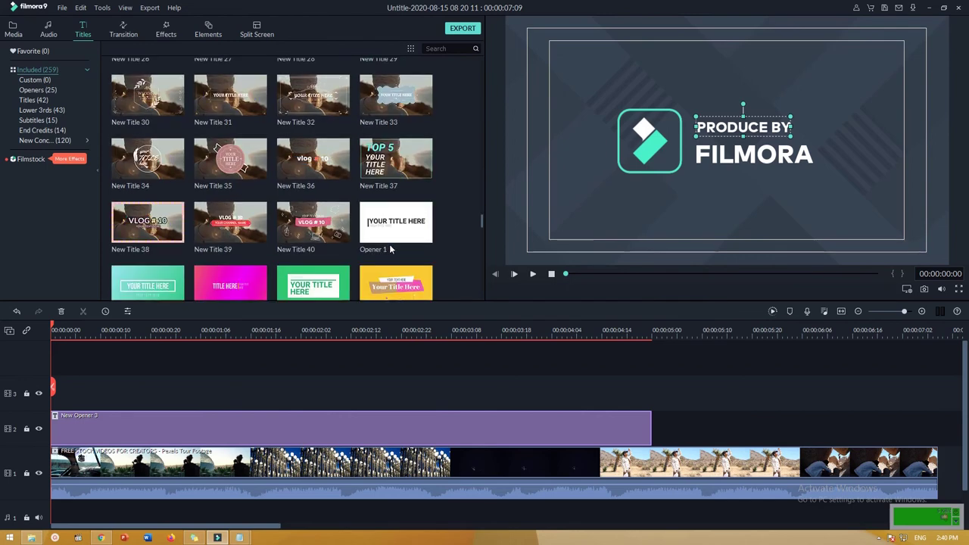
scroll(390, 250, "down", 4)
scroll(390, 246, "down", 15)
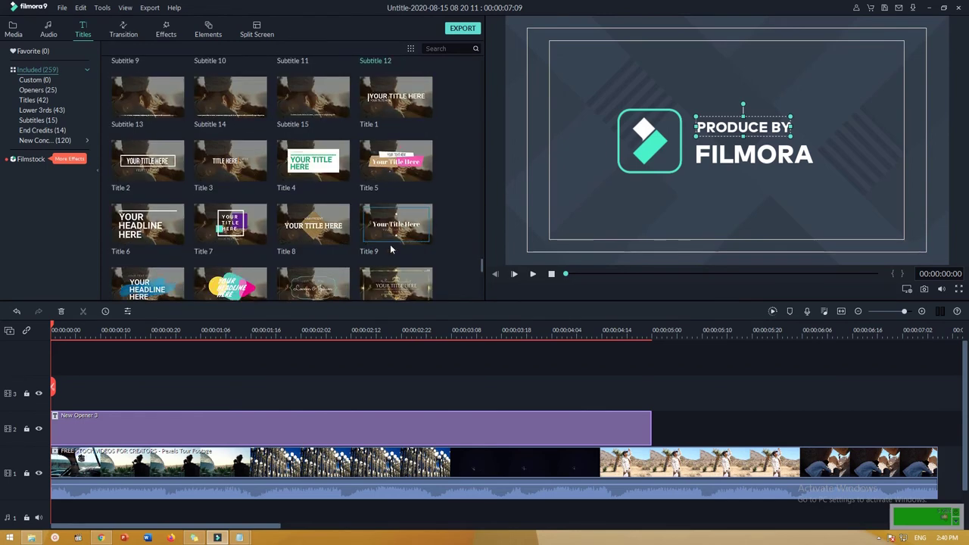
scroll(393, 248, "up", 5)
scroll(393, 248, "down", 5)
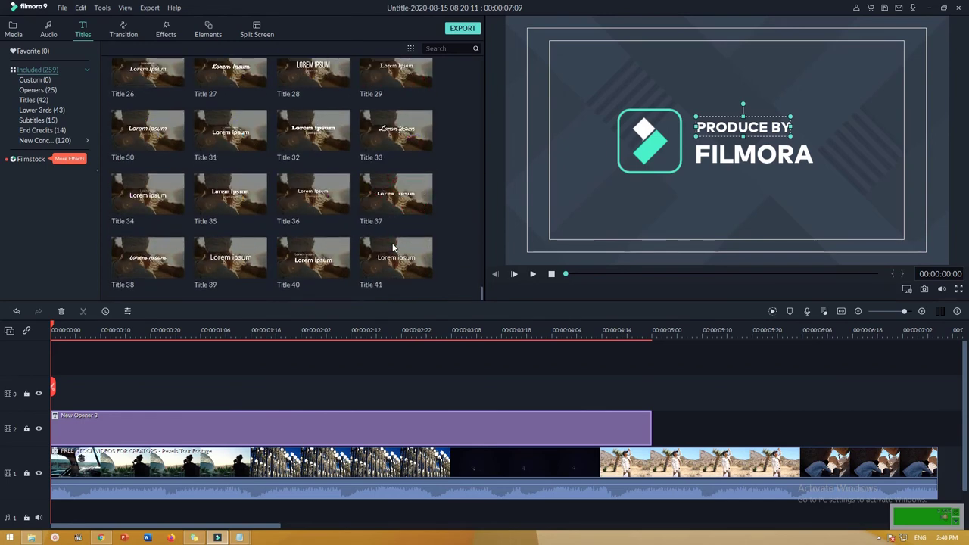
scroll(394, 248, "up", 8)
scroll(394, 248, "up", 3)
scroll(395, 248, "down", 3)
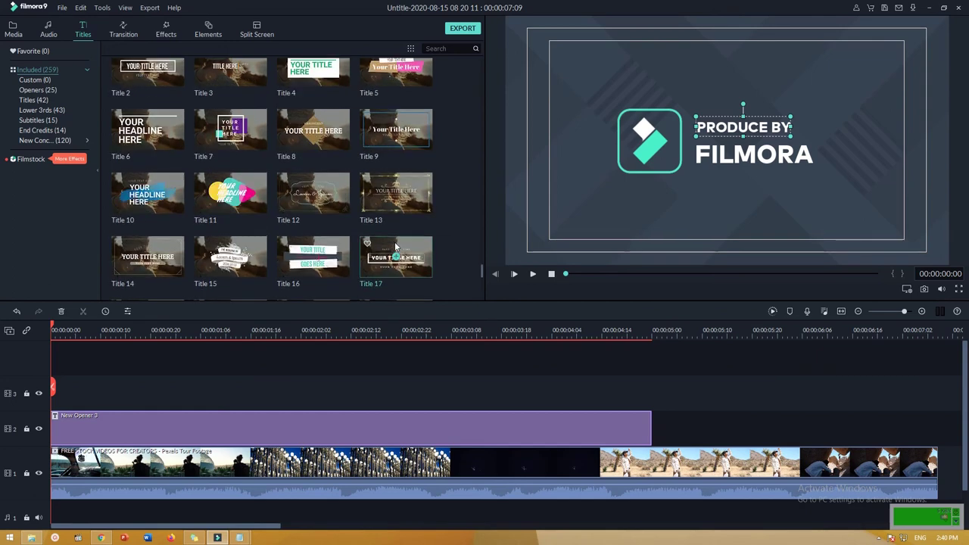
scroll(396, 248, "up", 3)
scroll(396, 246, "up", 3)
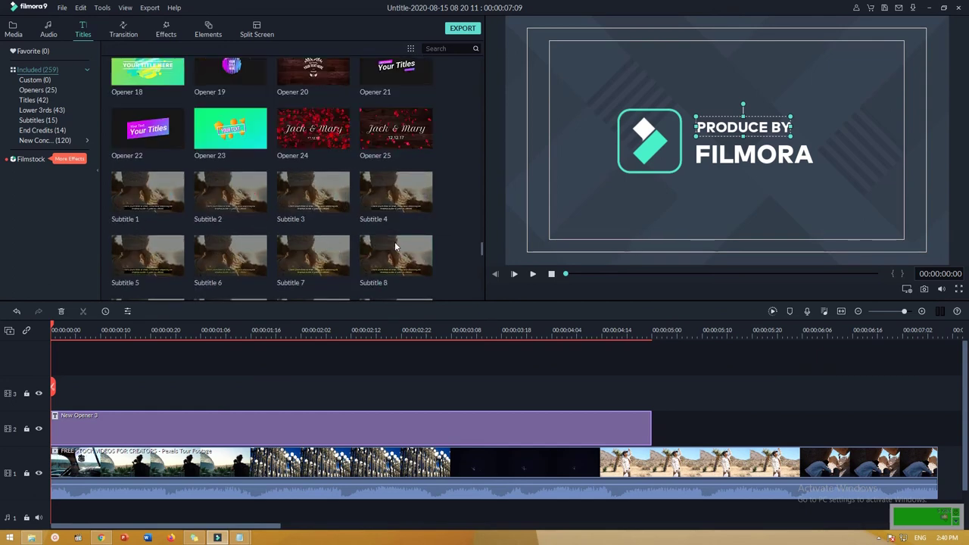
scroll(396, 246, "up", 3)
scroll(395, 248, "up", 3)
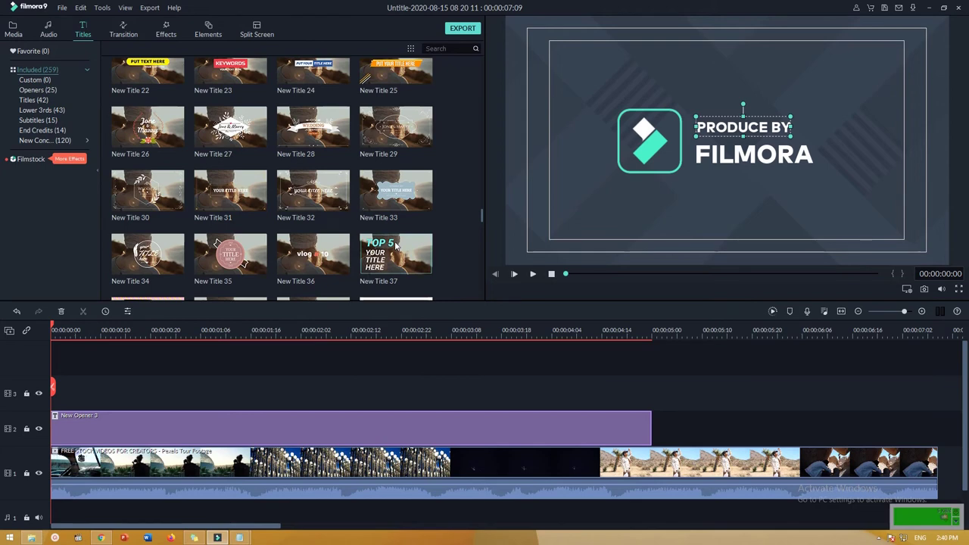
- Add the New Title 28 wedding title at the start of track 3 and delete New Opener 3 from track 2
left_click(313, 127)
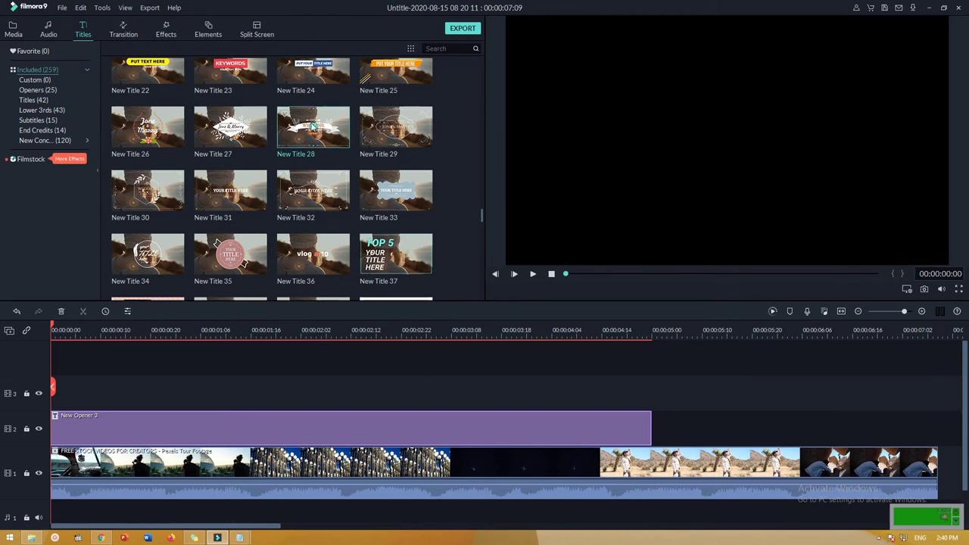
left_click(313, 127)
left_click(306, 421)
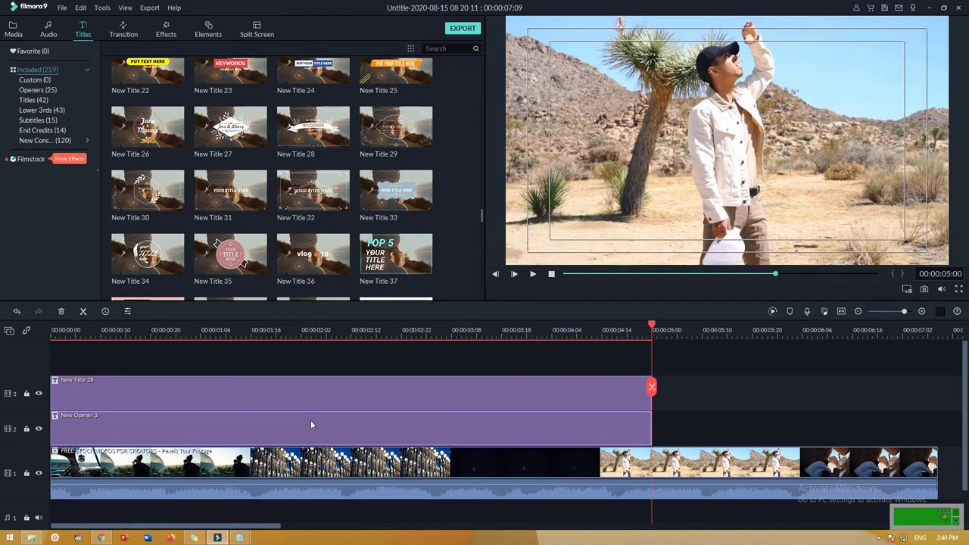
key("Delete")
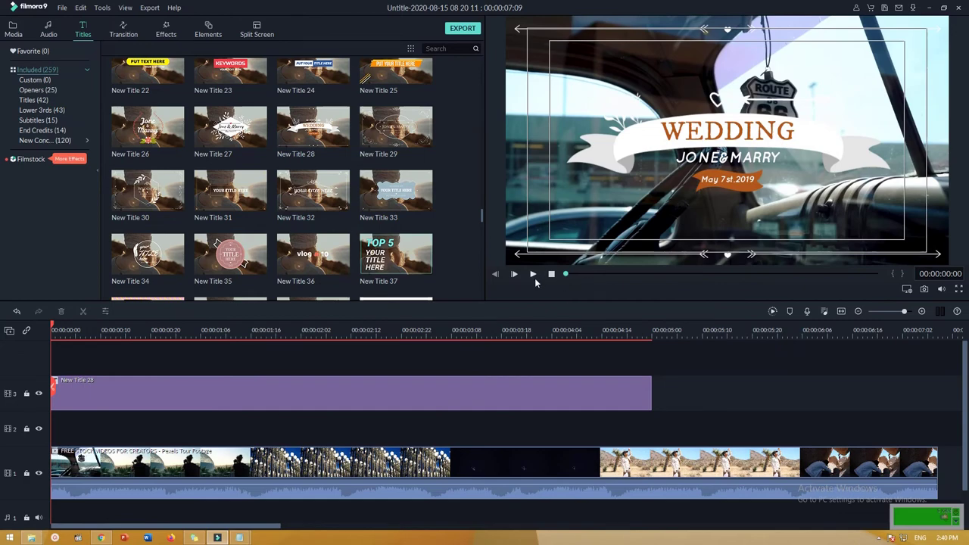
- Play back the New Title 28 wedding title to around 3 seconds and open its text settings to review the date line's options
left_click(533, 274)
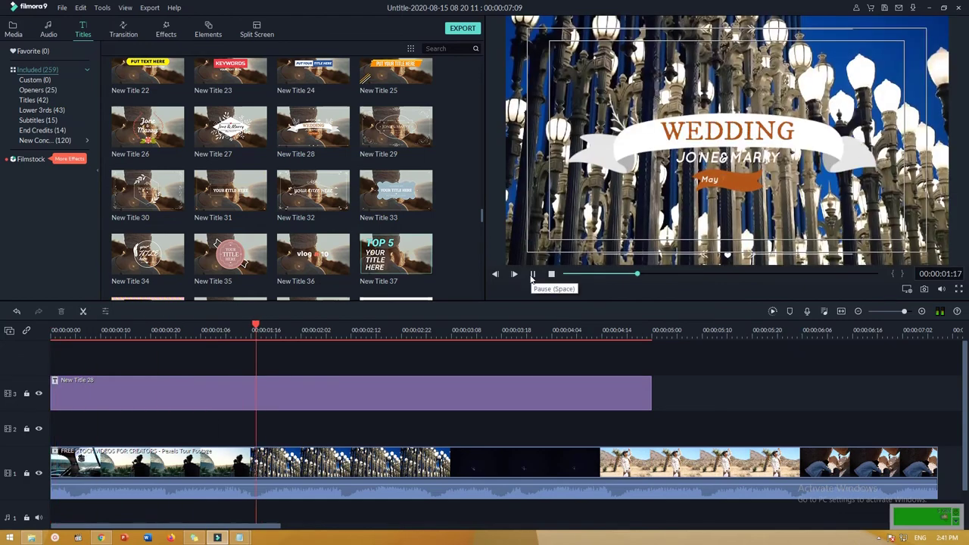
left_click(533, 275)
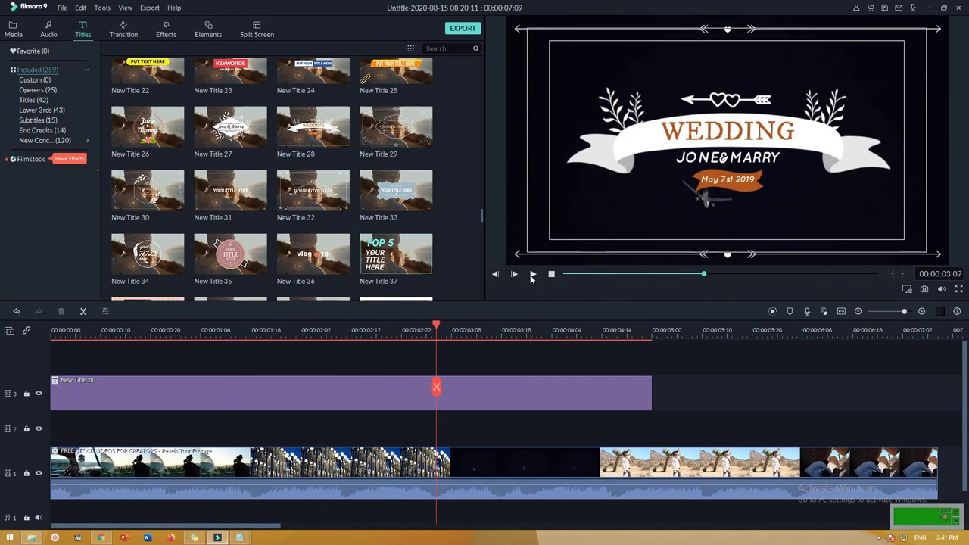
double_click(525, 390)
scroll(197, 126, "up", 3)
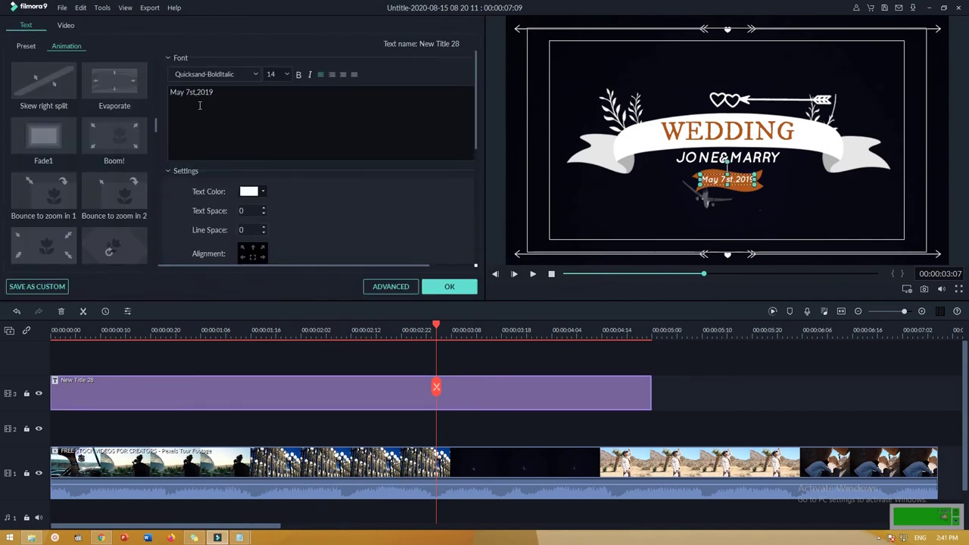
left_click_drag(229, 91, 149, 84)
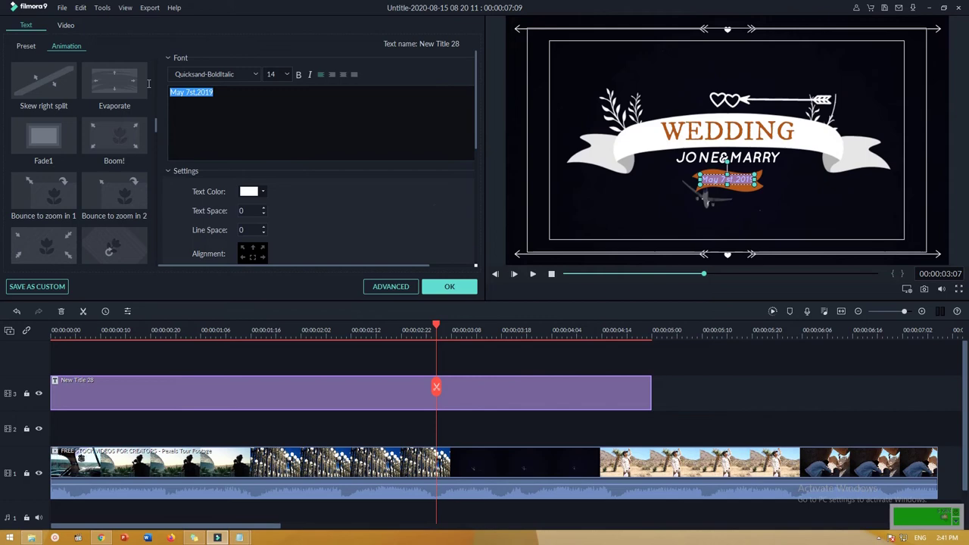
left_click(170, 59)
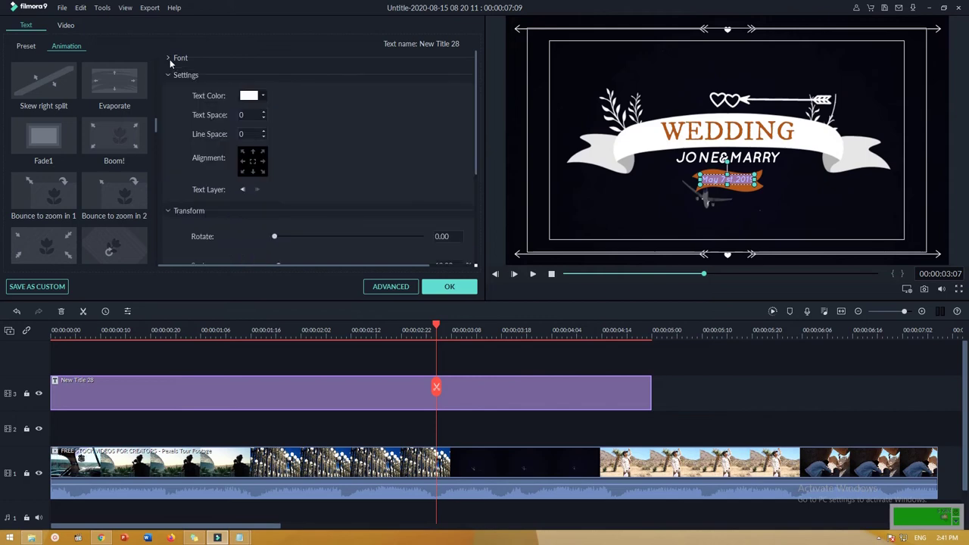
left_click(170, 76)
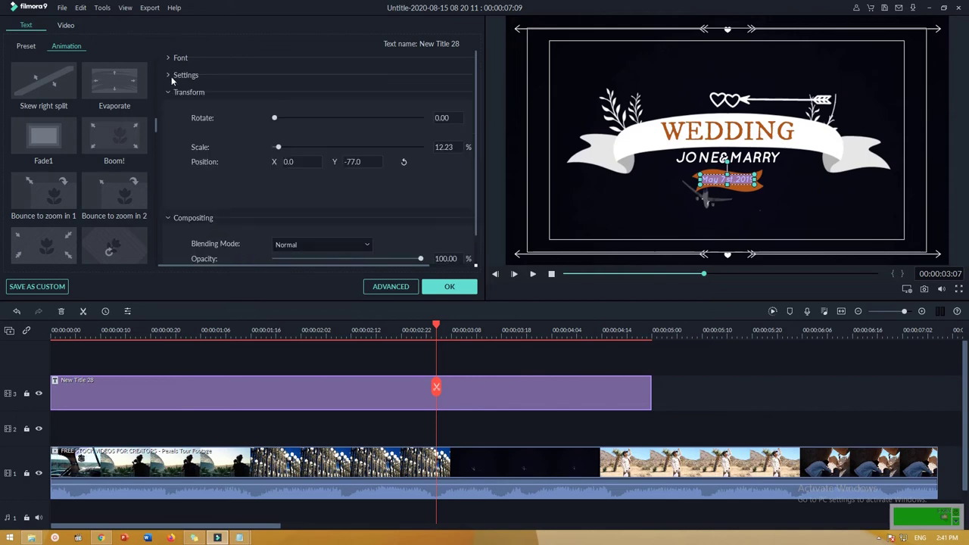
- Replace the sample names below the WEDDING heading with the couple's names joined by "Dan"
left_click(723, 159)
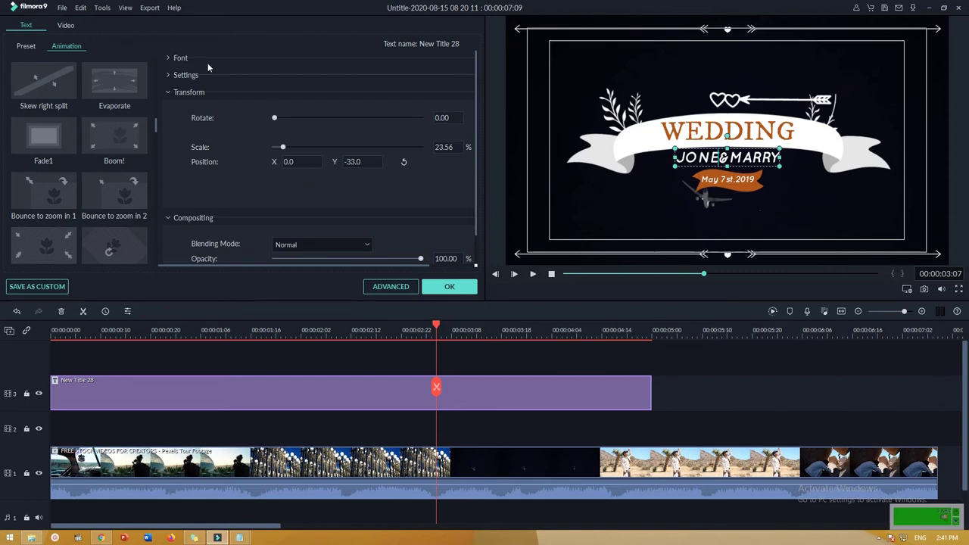
left_click(171, 58)
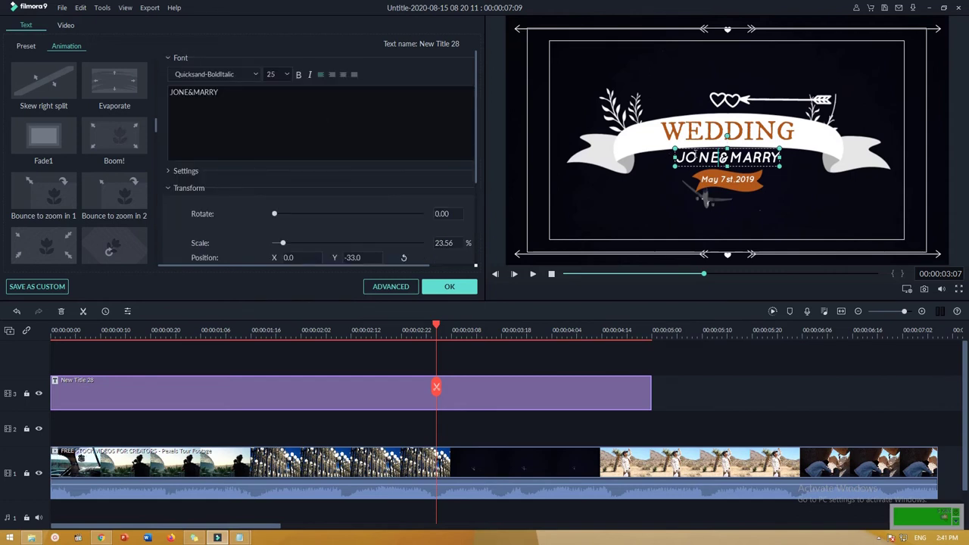
left_click_drag(167, 104, 248, 92)
type("R")
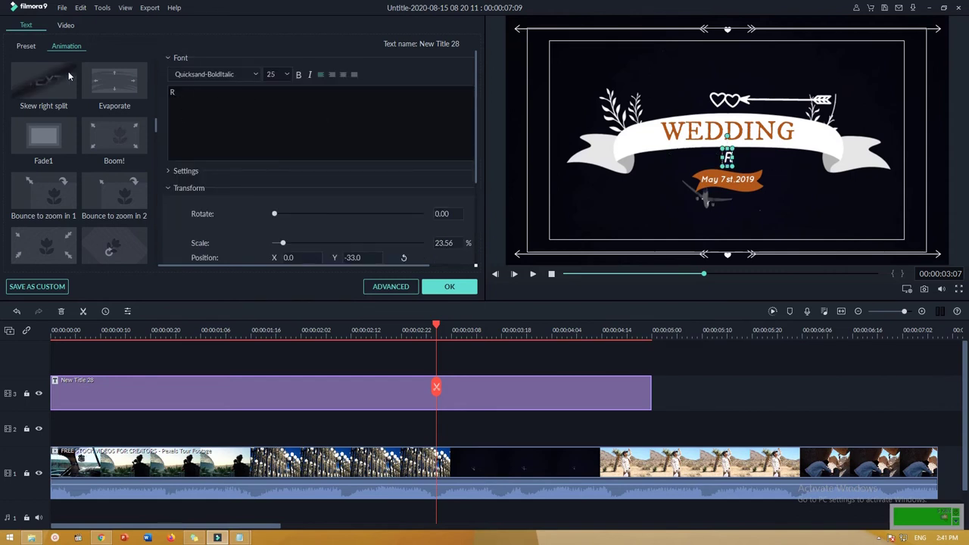
type("iana Dan Devi")
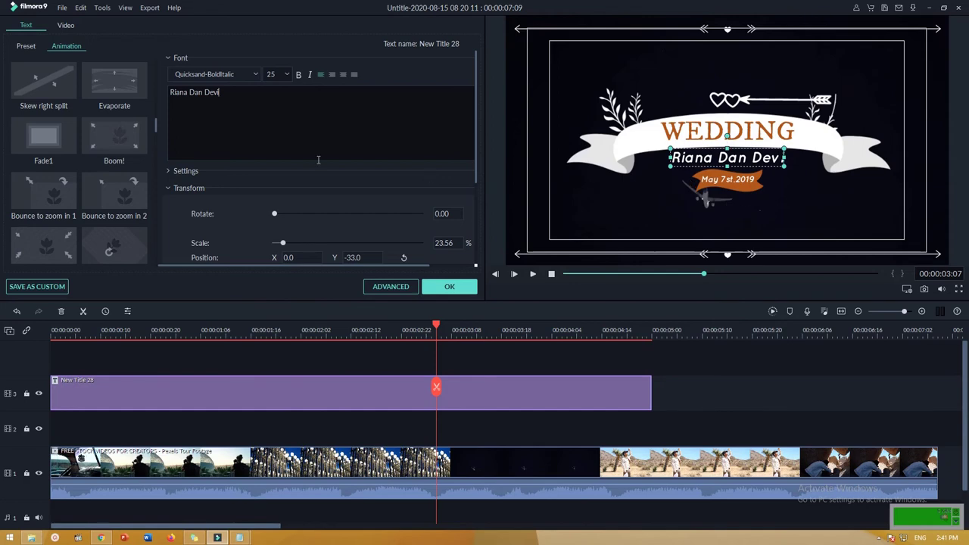
- Remove the "st" after the day number in the title's date line
left_click(722, 178)
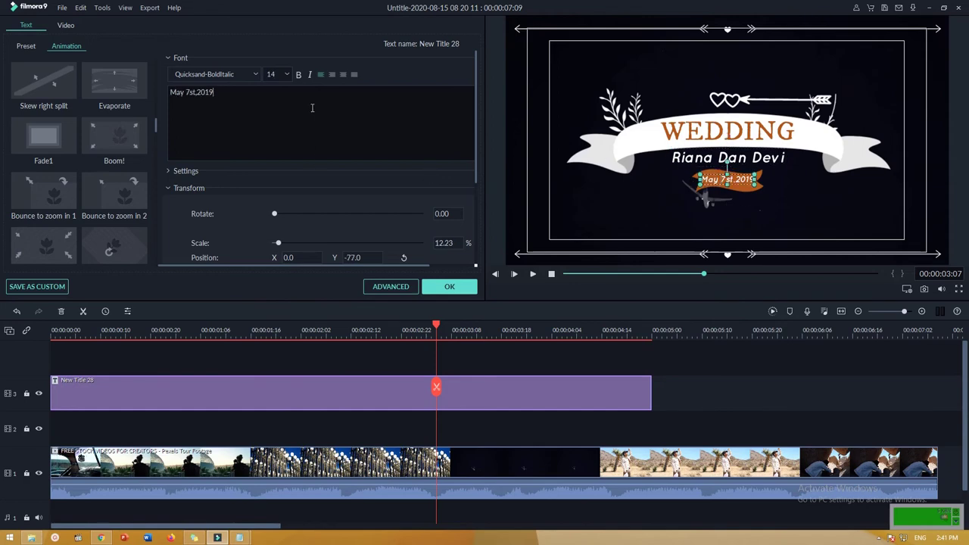
left_click_drag(312, 108, 164, 79)
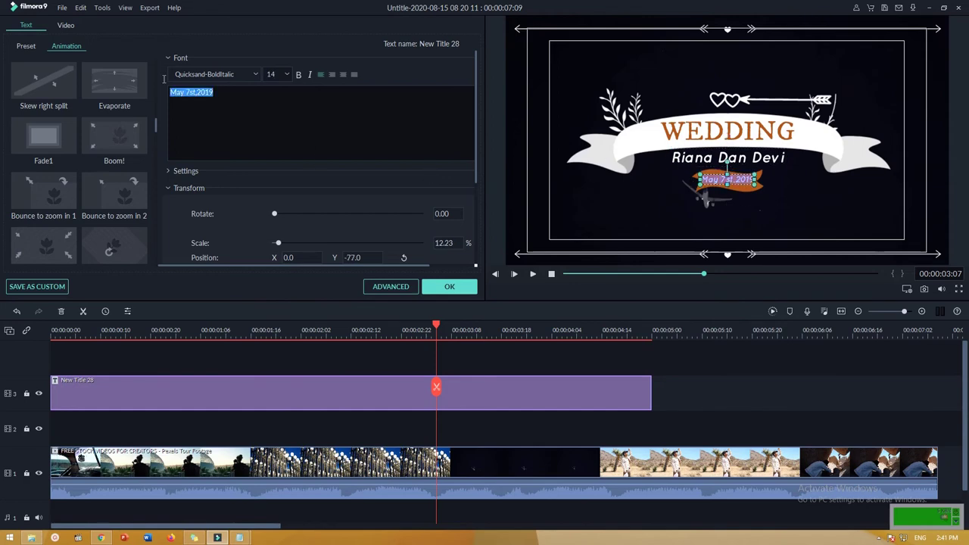
left_click(312, 138)
key("BackSpace")
key("BackSpace")
key("BackSpace")
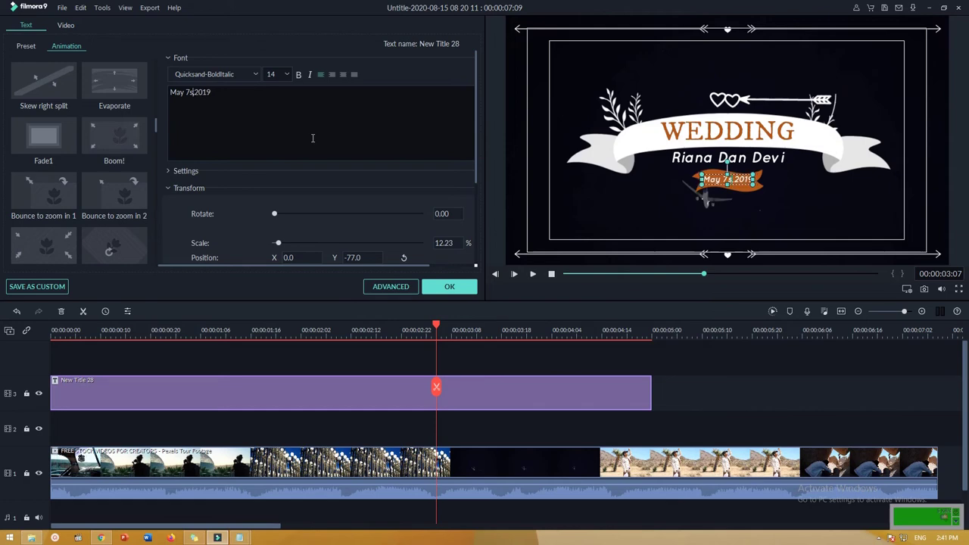
type(", ")
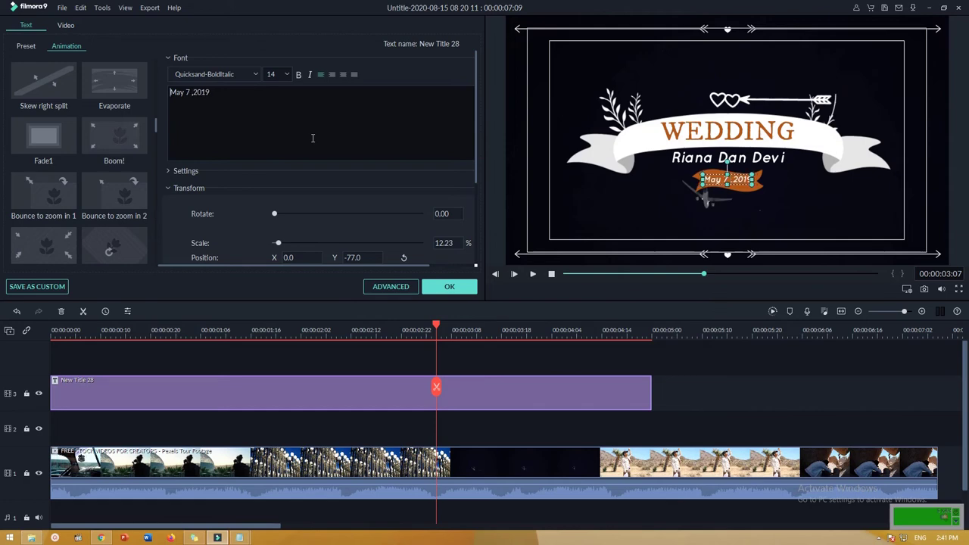
- Add the weekday and reorder the date line so it reads "Selasa, 7 May 2019"
type("Selasa")
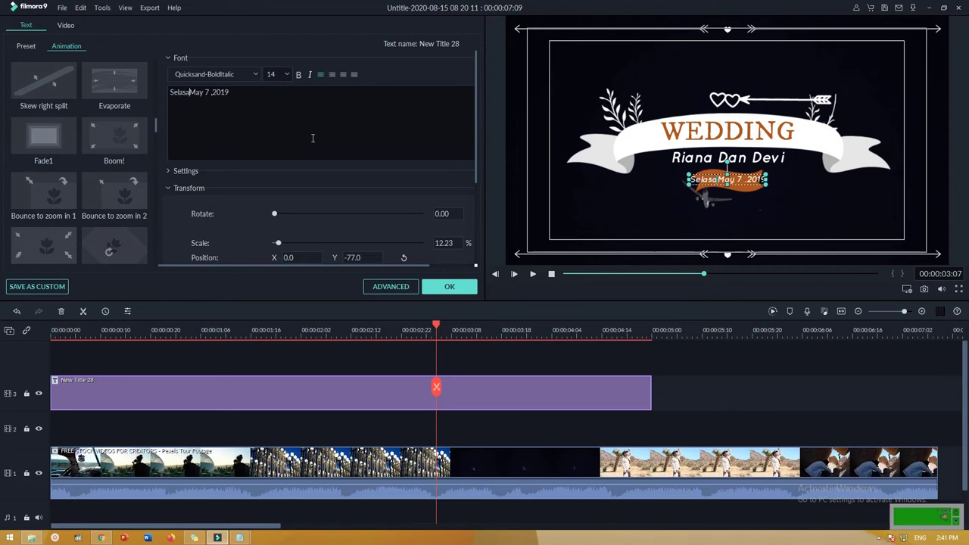
type(",")
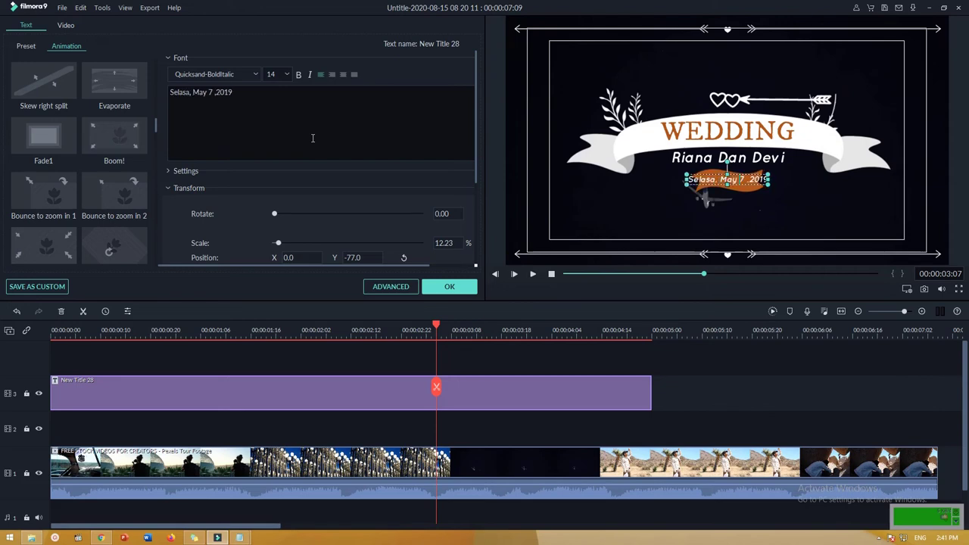
key("shift+Right")
key("shift+Right")
key("shift+Right")
key("BackSpace")
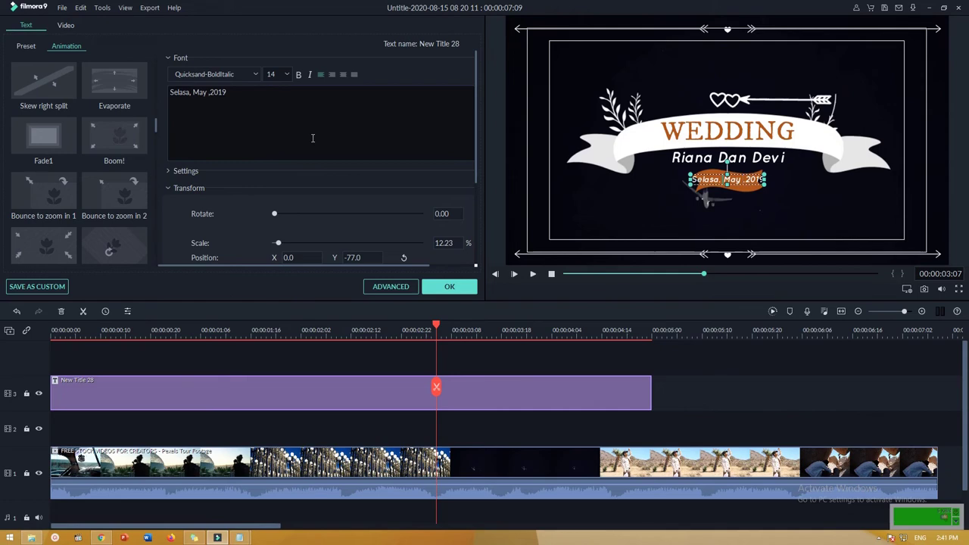
type("7")
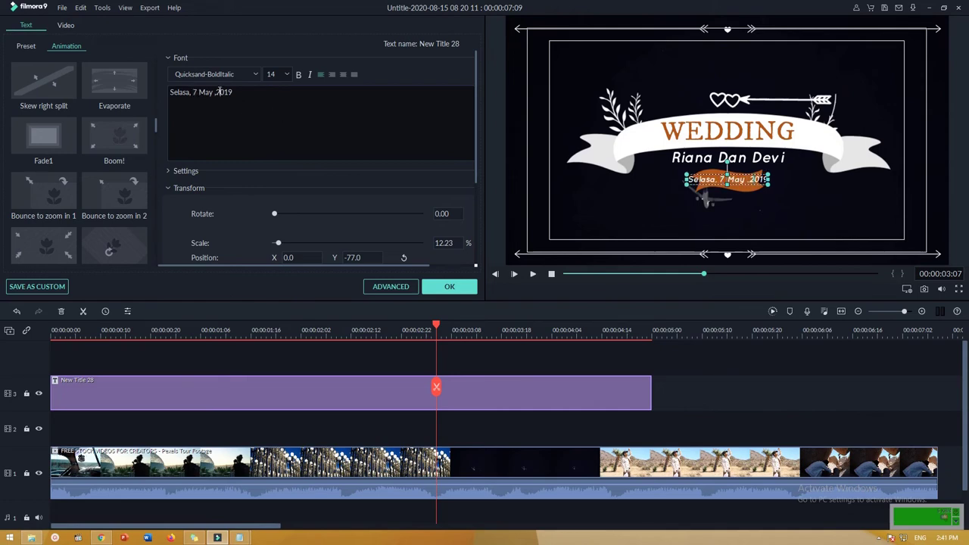
key("BackSpace")
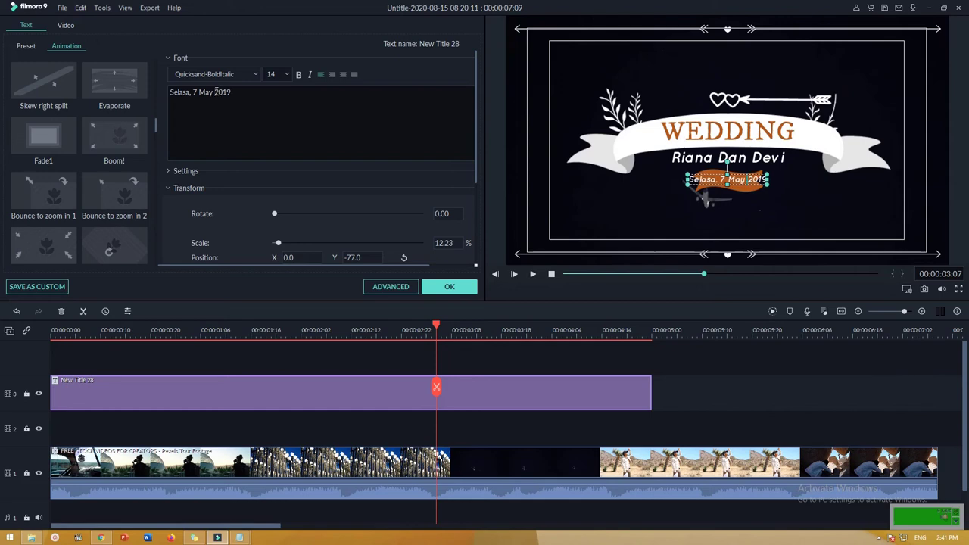
left_click(256, 74)
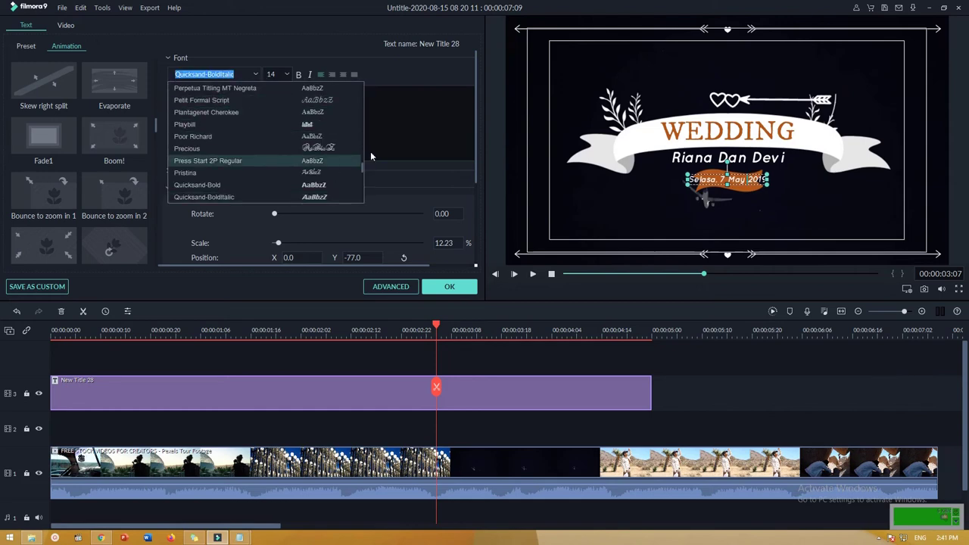
left_click(417, 110)
- Replace the WEDDING heading with "Akad Nikah", and confirm the title's text changes after playing it back
left_click(771, 127)
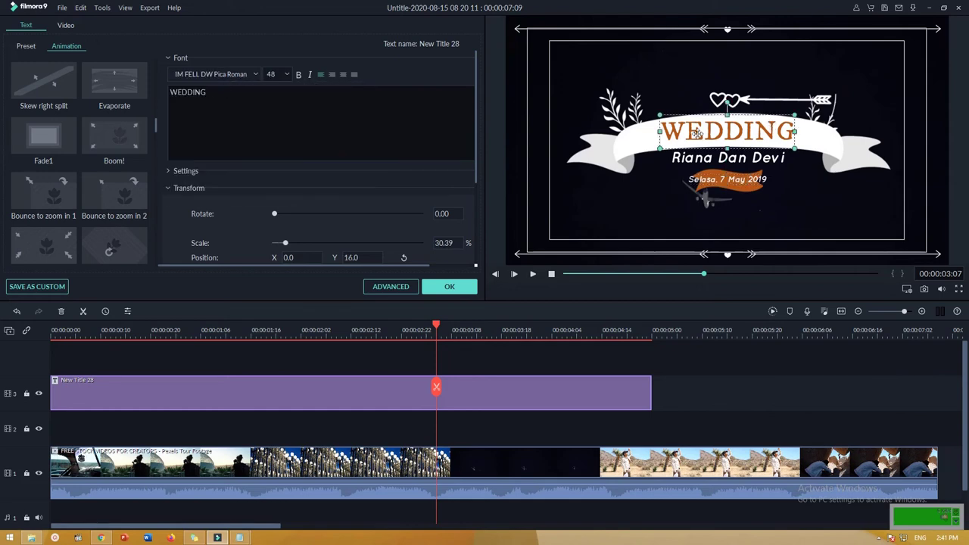
key("ctrl+a")
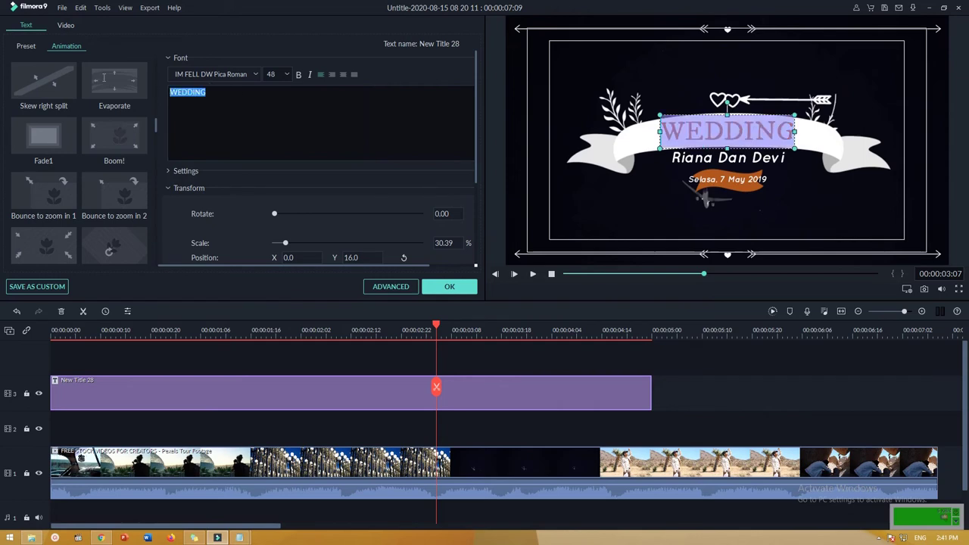
type("Pernikahan")
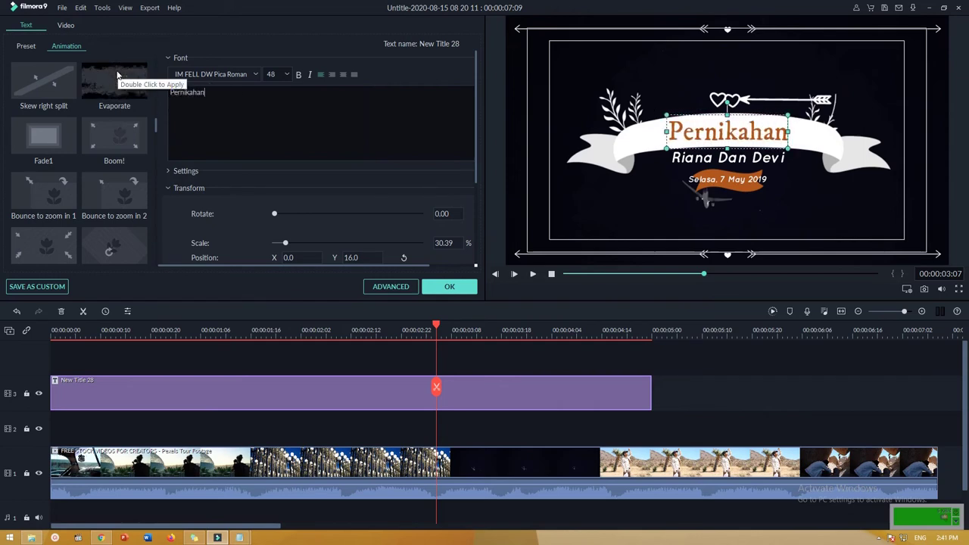
key("ctrl+a")
type("Ak")
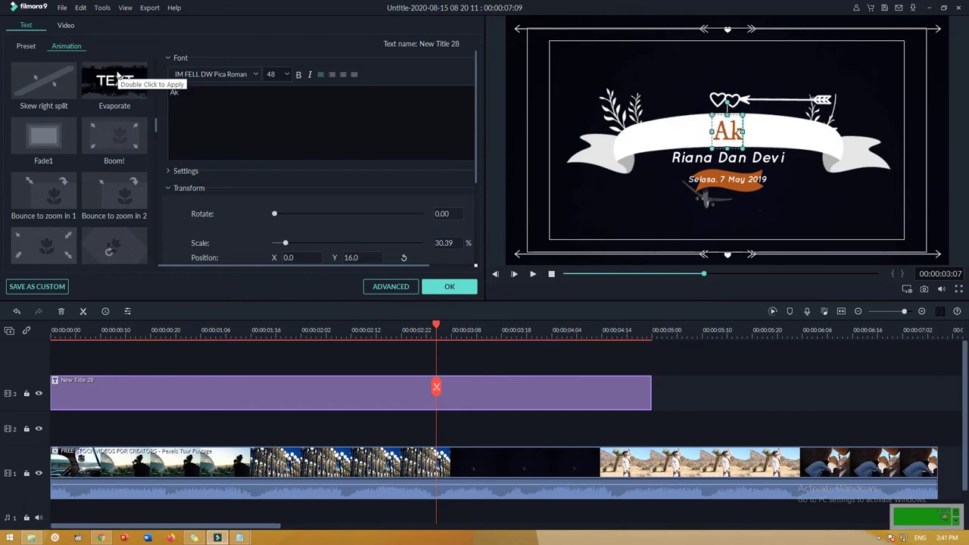
type("ad Nikah")
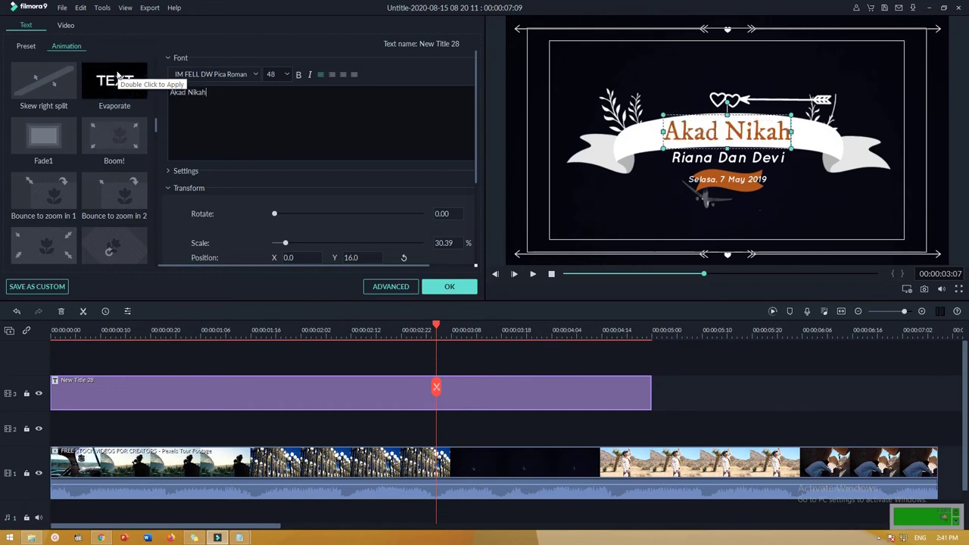
left_click(533, 274)
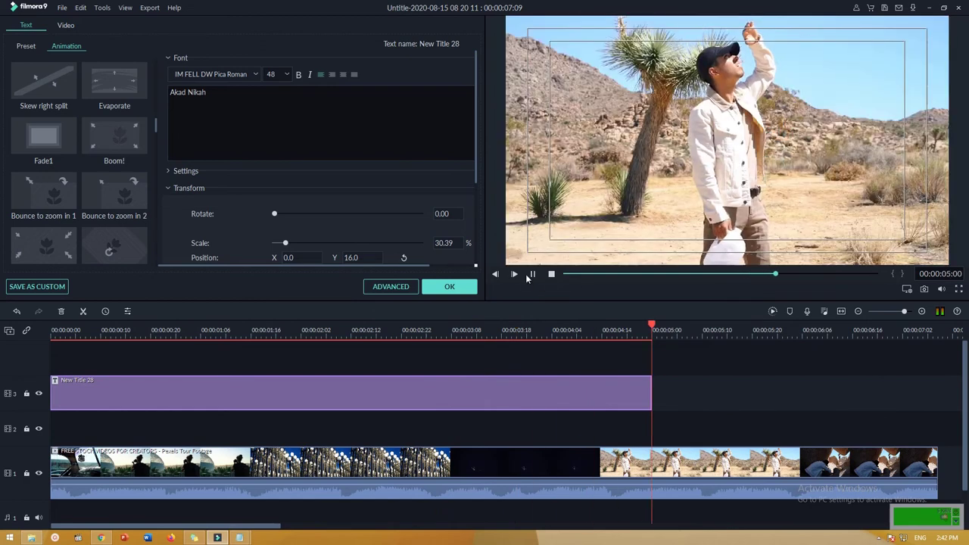
left_click(440, 287)
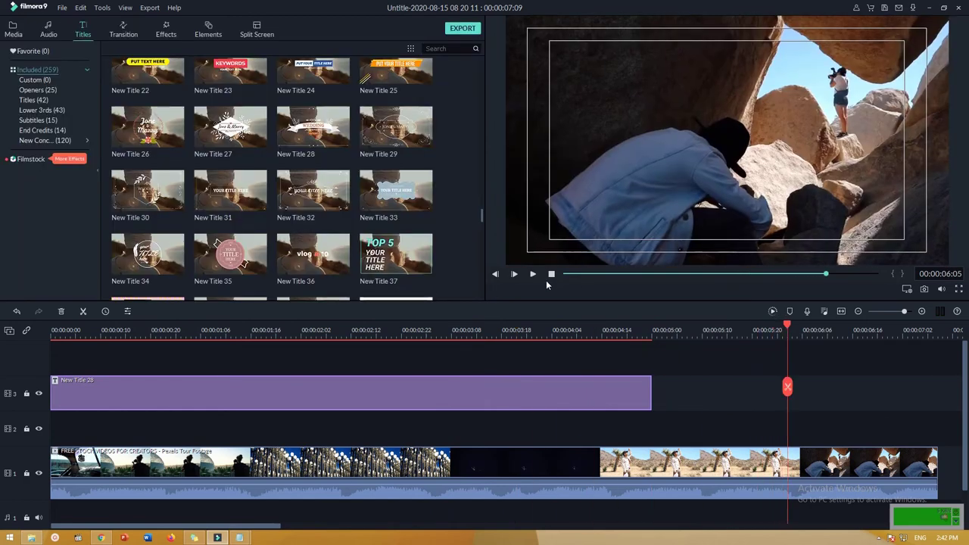
- Move the footage clip on track 1 to start at about 3.8 seconds, overlapping only the end of New Title 28
scroll(316, 471, "down", 1)
scroll(349, 438, "up", 1)
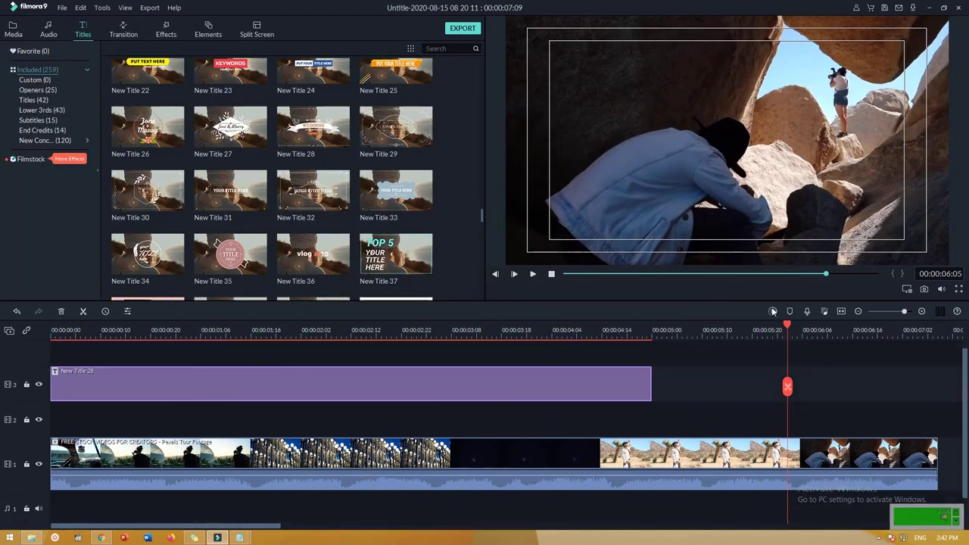
scroll(684, 336, "down", 3)
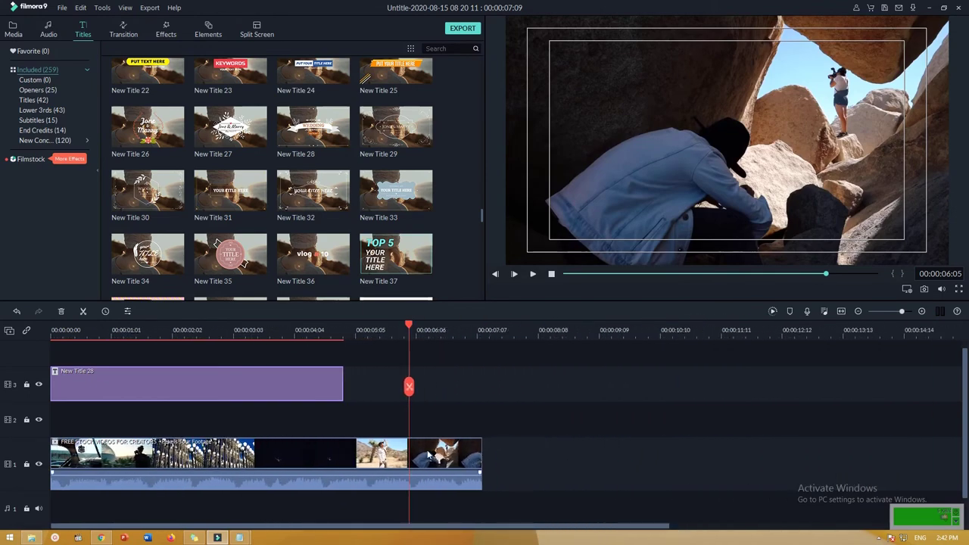
left_click_drag(429, 454, 649, 452)
scroll(61, 333, "down", 1)
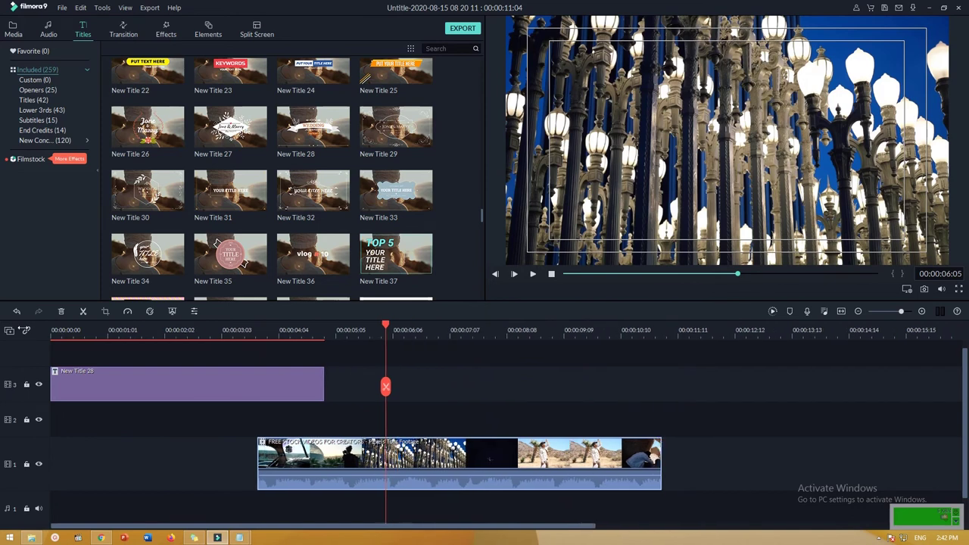
- Play the sequence from the start to the end of New Title 28 to check it without footage behind it
left_click(59, 331)
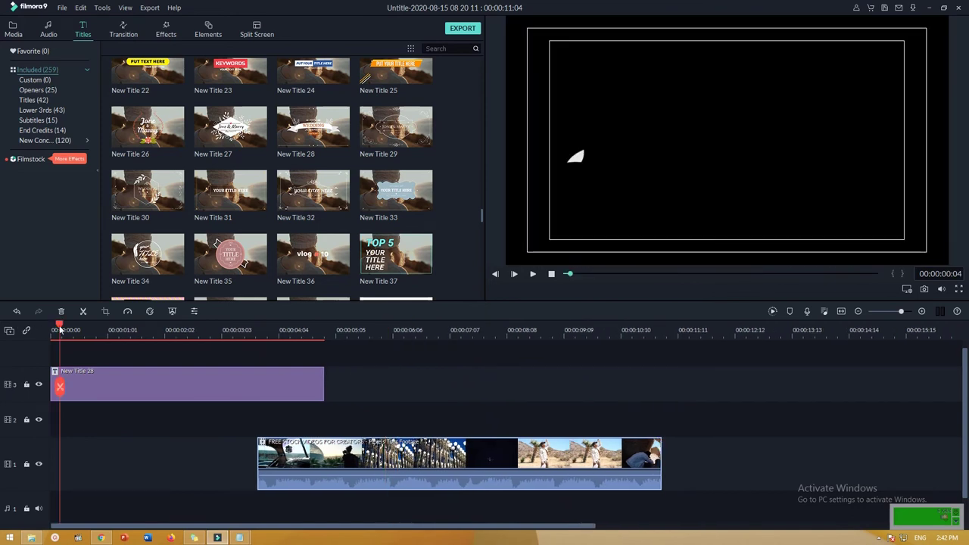
left_click_drag(59, 330, 28, 325)
left_click(532, 275)
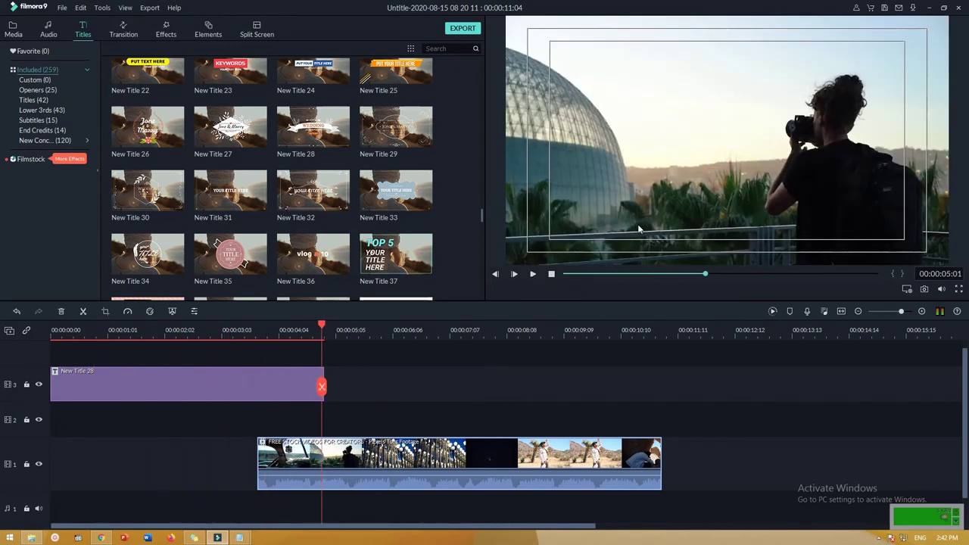
- Browse the opener and lower third presets, and reopen the text settings of New Title 28 on track 3
left_click_drag(481, 220, 477, 238)
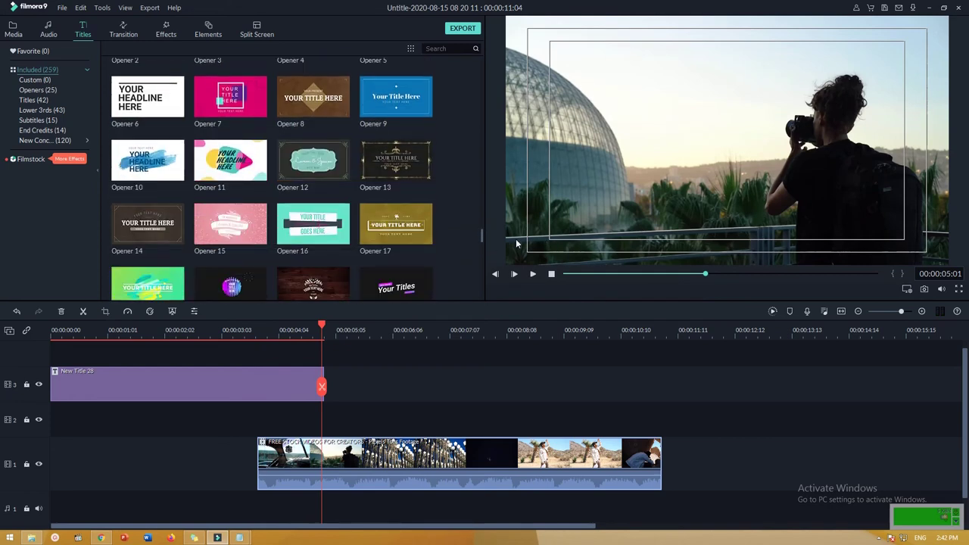
scroll(437, 223, "down", 15)
scroll(438, 221, "up", 12)
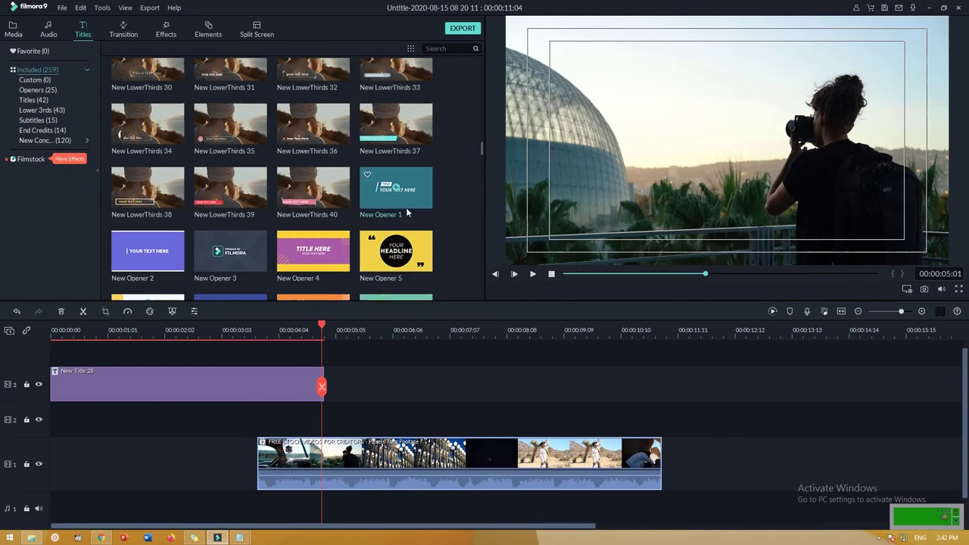
double_click(271, 369)
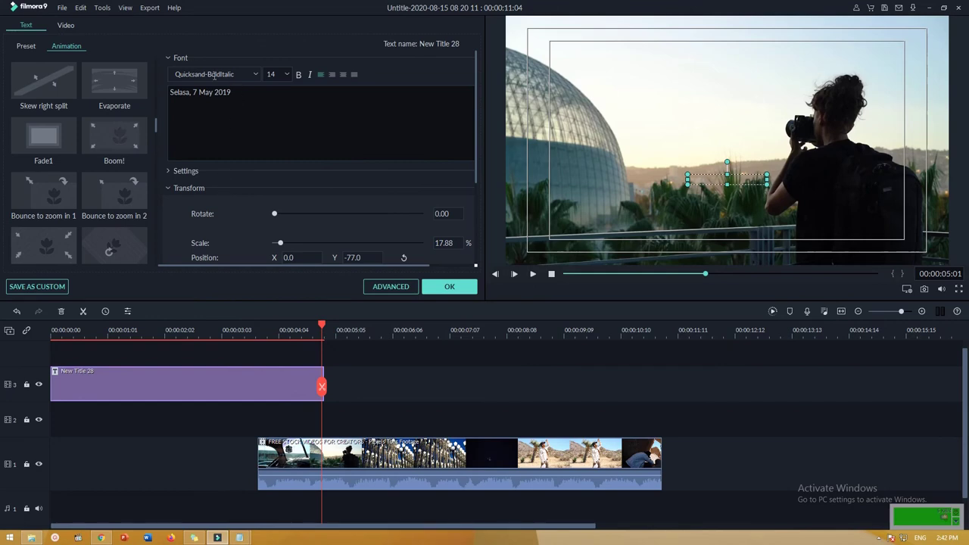
- Examine the title's Transform and Compositing settings at about 2 seconds, and review its text layers in the advanced text editor
left_click(167, 57)
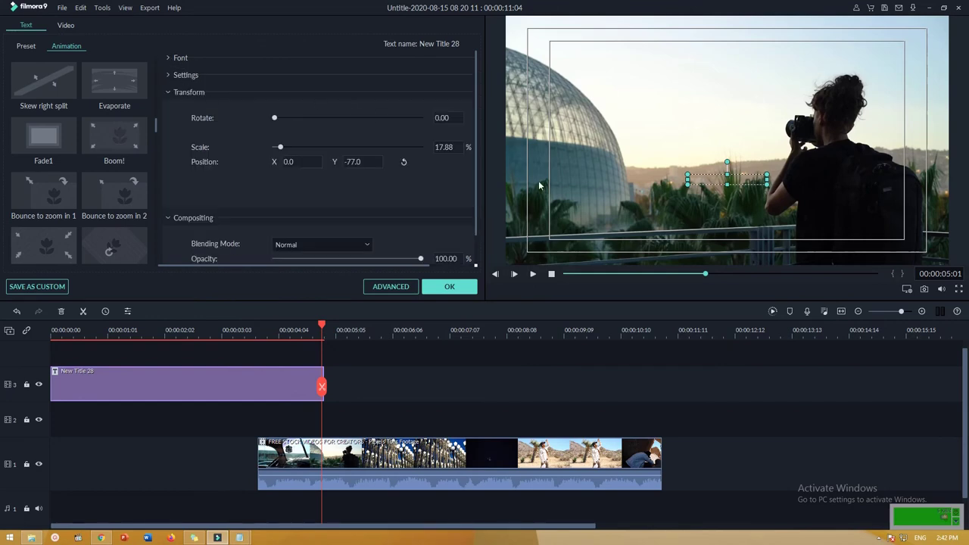
left_click_drag(250, 324, 195, 322)
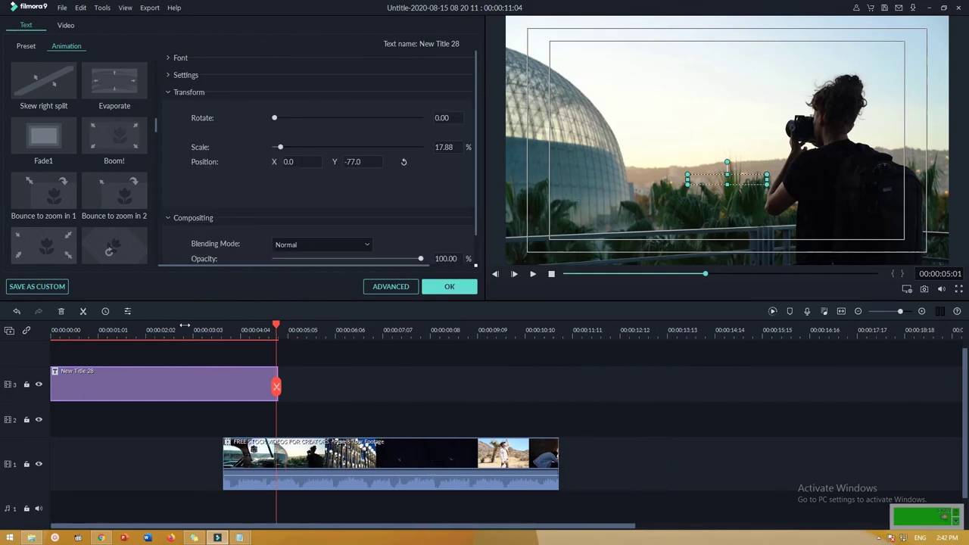
left_click(152, 331)
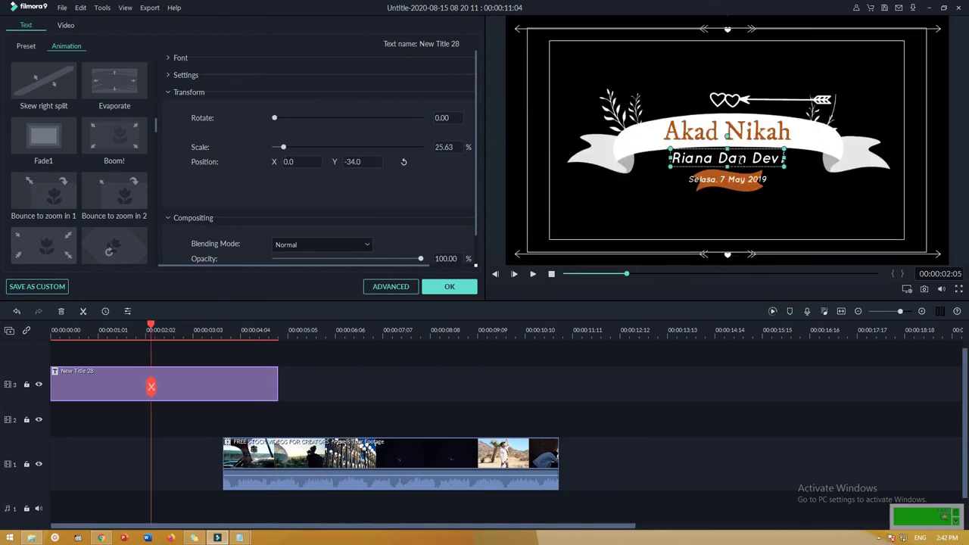
scroll(411, 211, "down", 2)
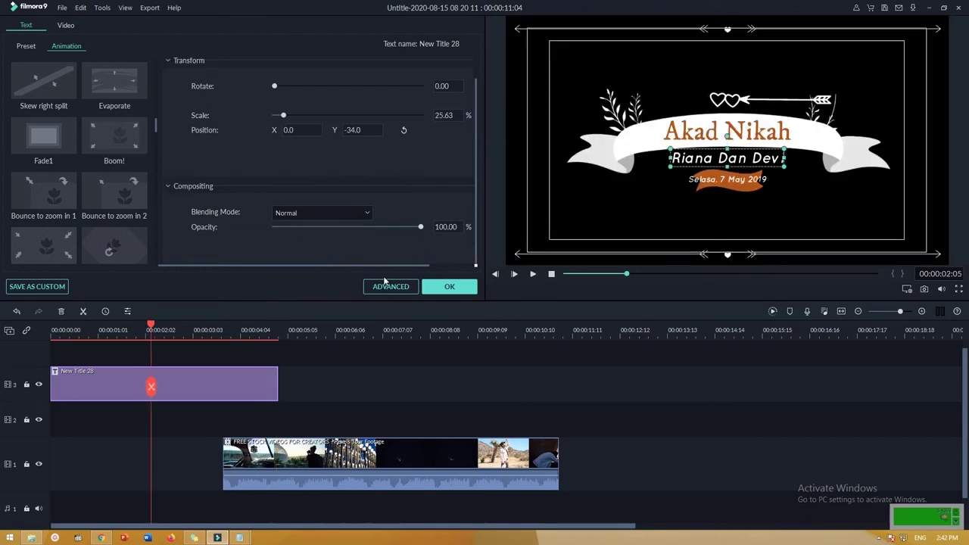
left_click(390, 286)
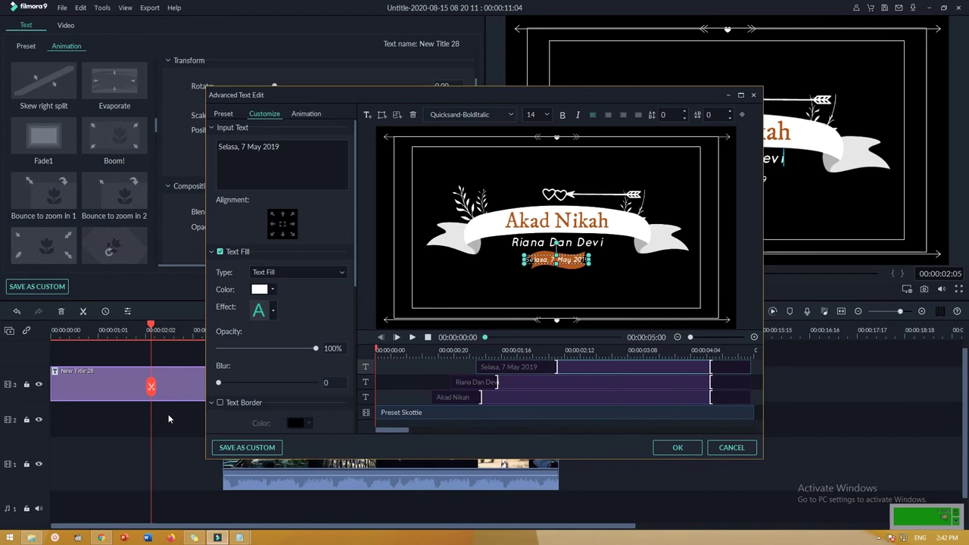
left_click(676, 448)
key("Tab")
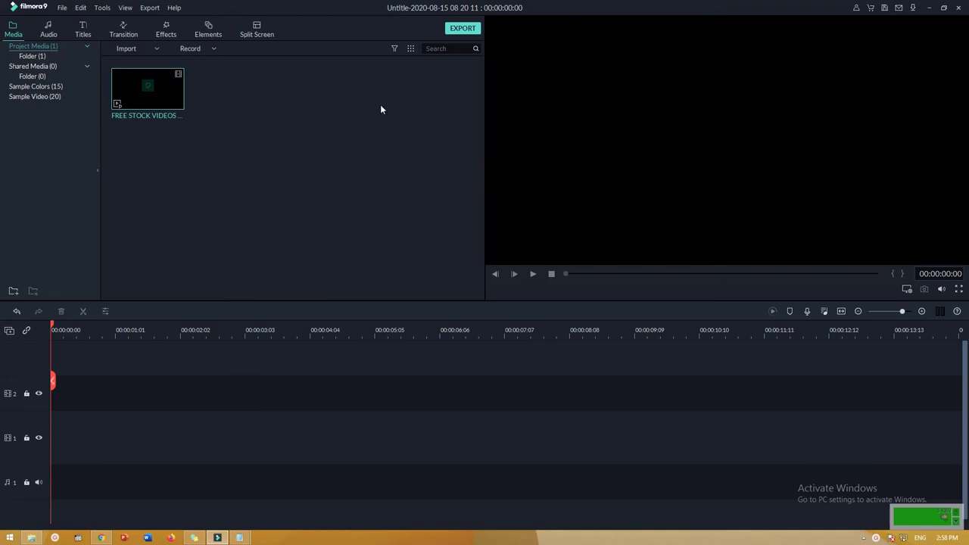
- Place the FREE STOCK VIDEOS clip at the start of video track 1
mouse_move(148, 117)
left_click_drag(170, 102, 41, 478)
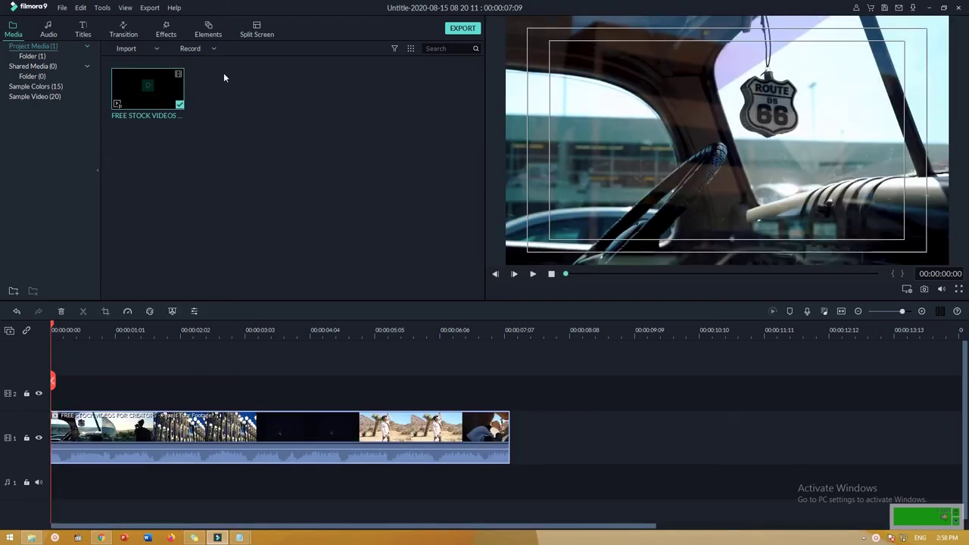
- Browse the transition library to review the available transition presets
left_click(126, 30)
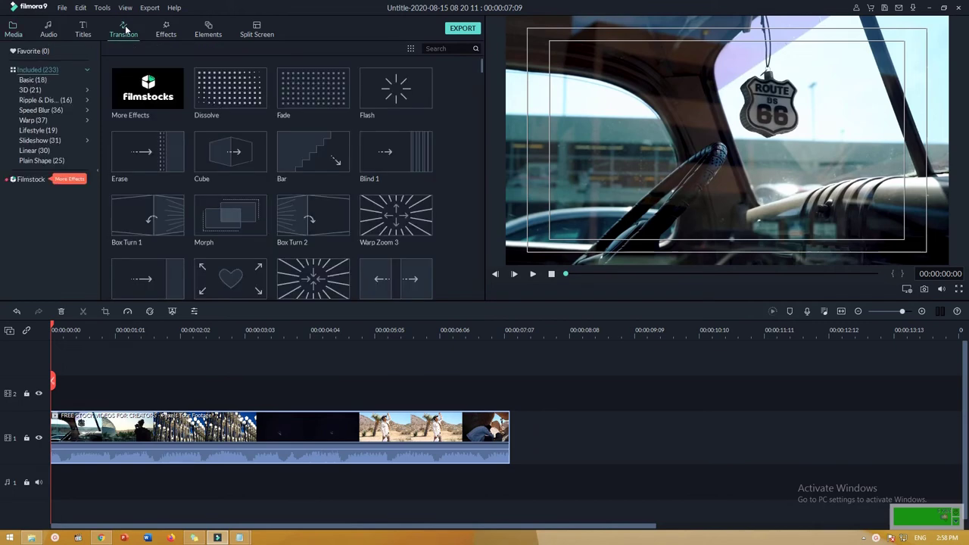
mouse_move(414, 175)
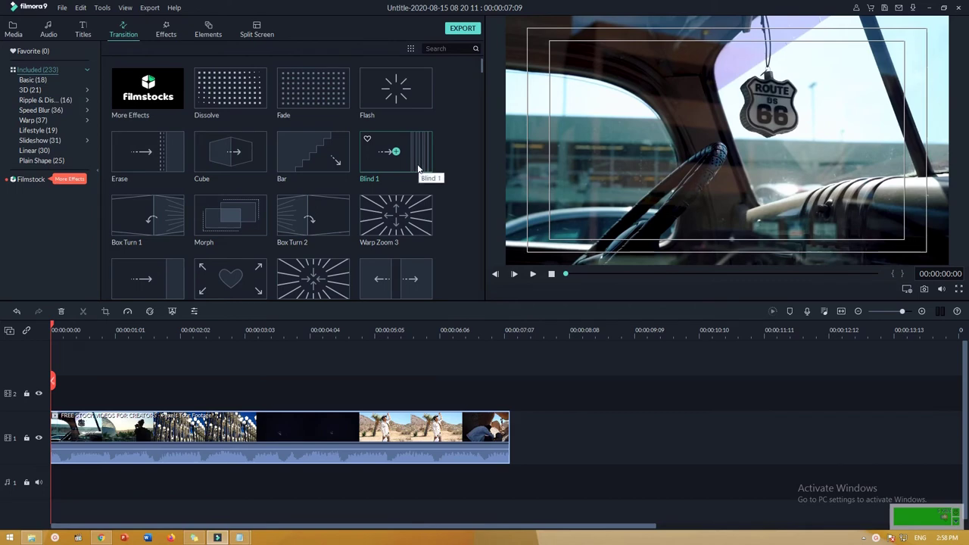
scroll(418, 153, "down", 5)
mouse_move(370, 151)
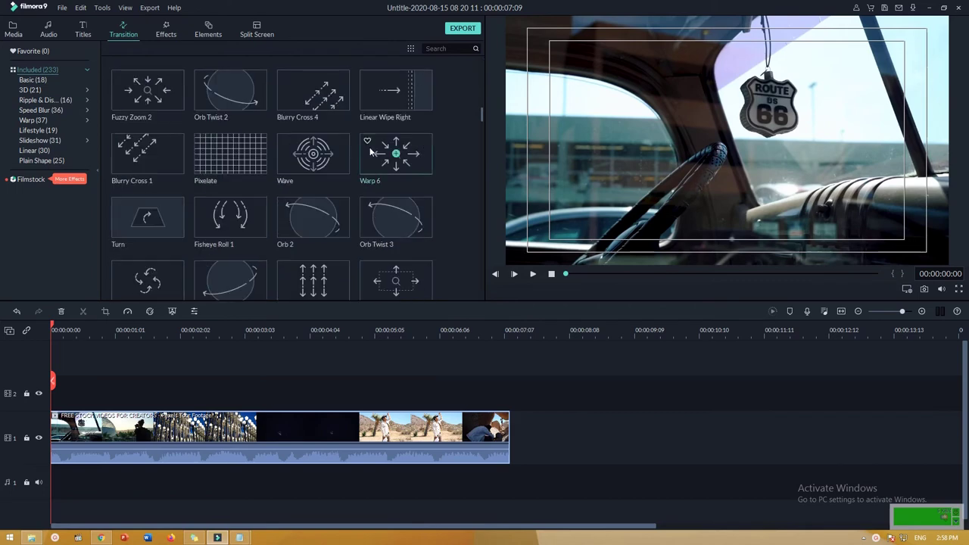
scroll(418, 192, "down", 3)
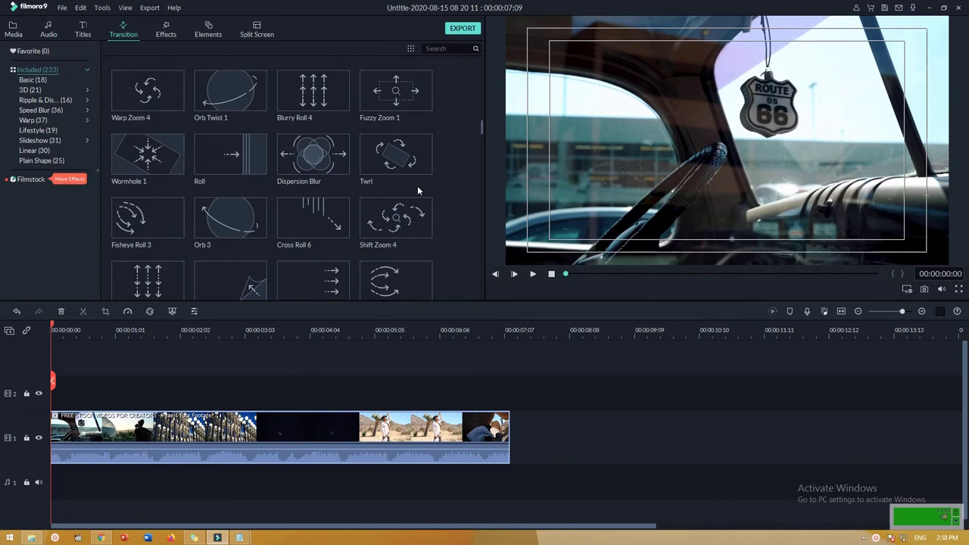
scroll(418, 190, "up", 3)
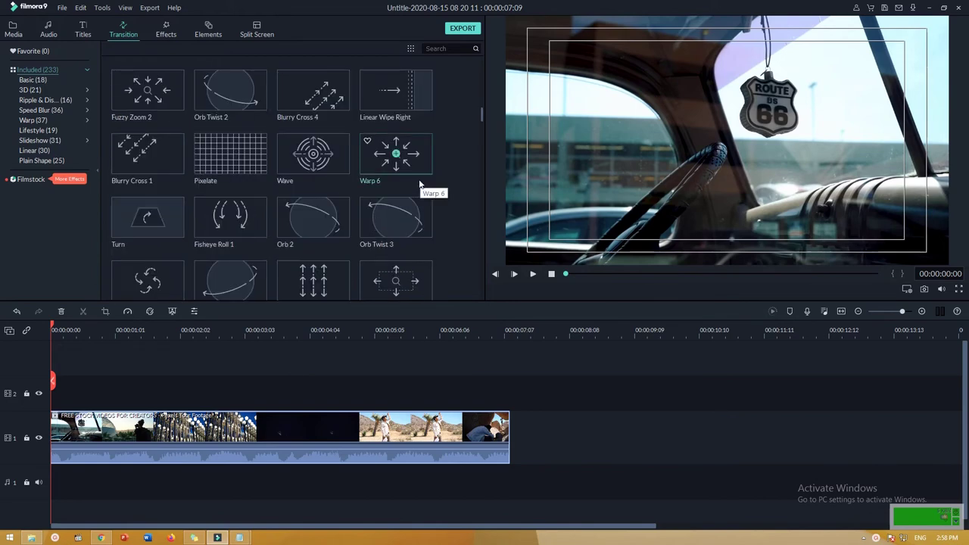
scroll(409, 175, "down", 3)
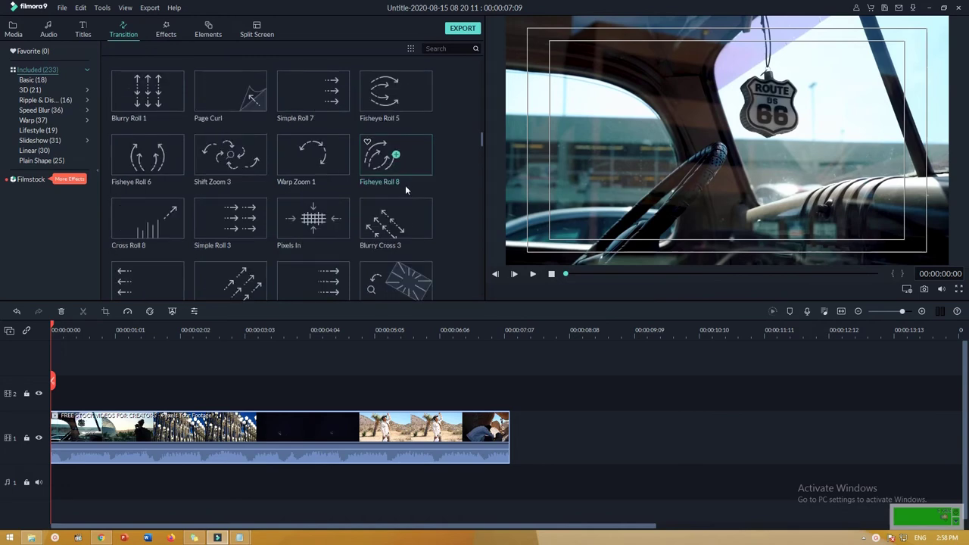
scroll(407, 186, "down", 3)
scroll(407, 190, "up", 15)
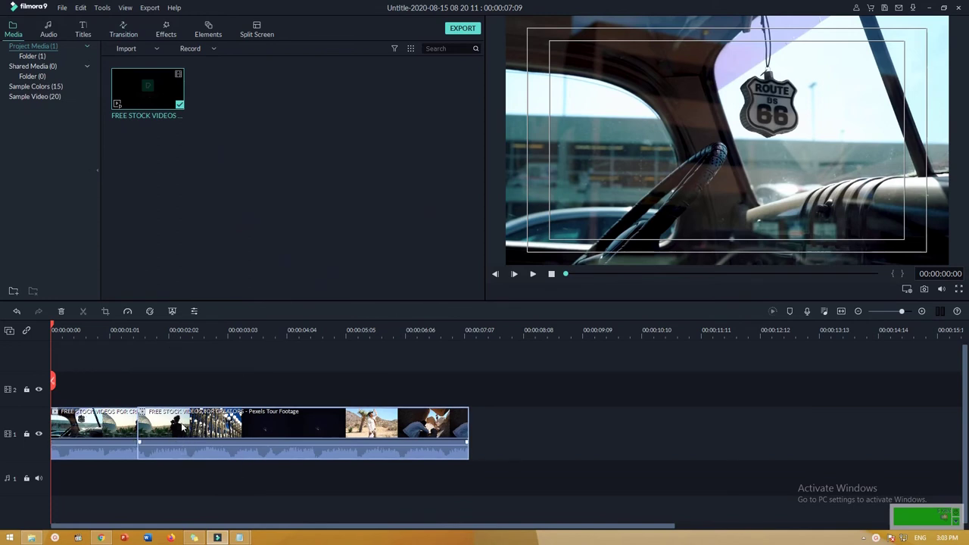
- Apply the Pixelate transition to the start and end of the second clip on track 1
mouse_move(183, 113)
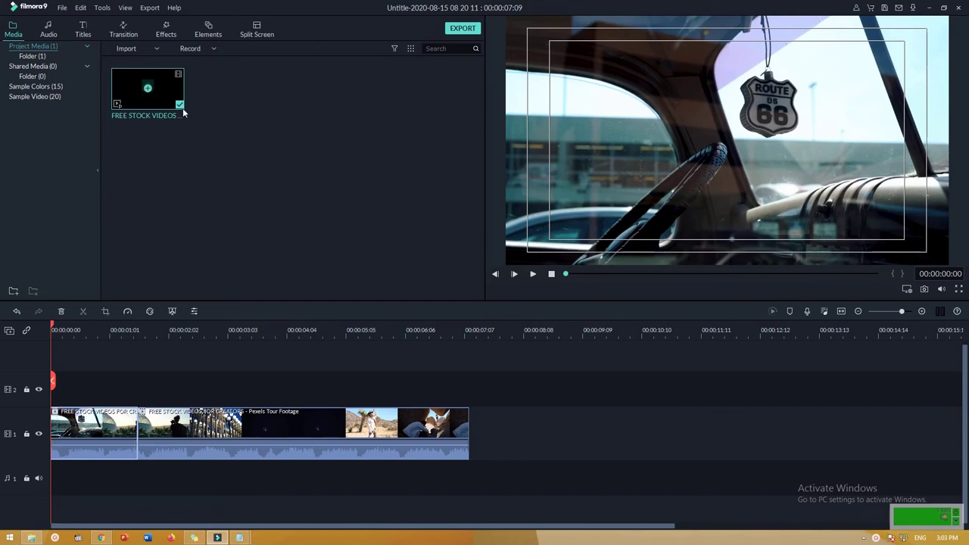
left_click(124, 32)
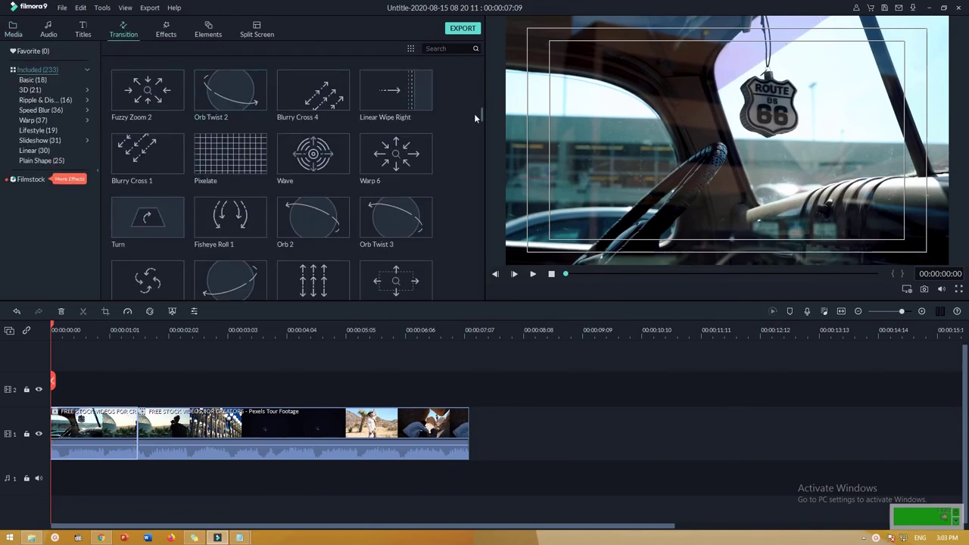
mouse_move(476, 114)
left_mouse_down()
mouse_move(479, 129)
mouse_move(479, 109)
left_mouse_up()
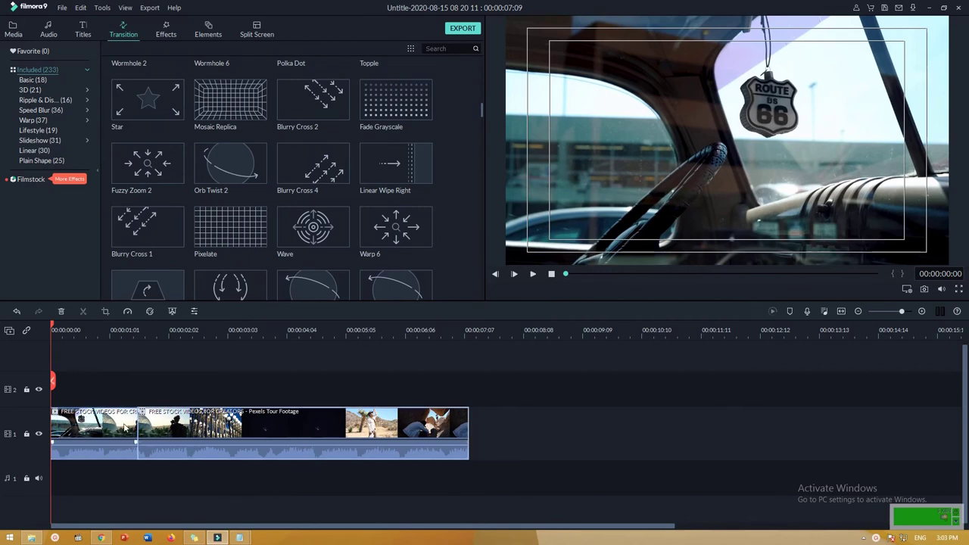
left_click(231, 229)
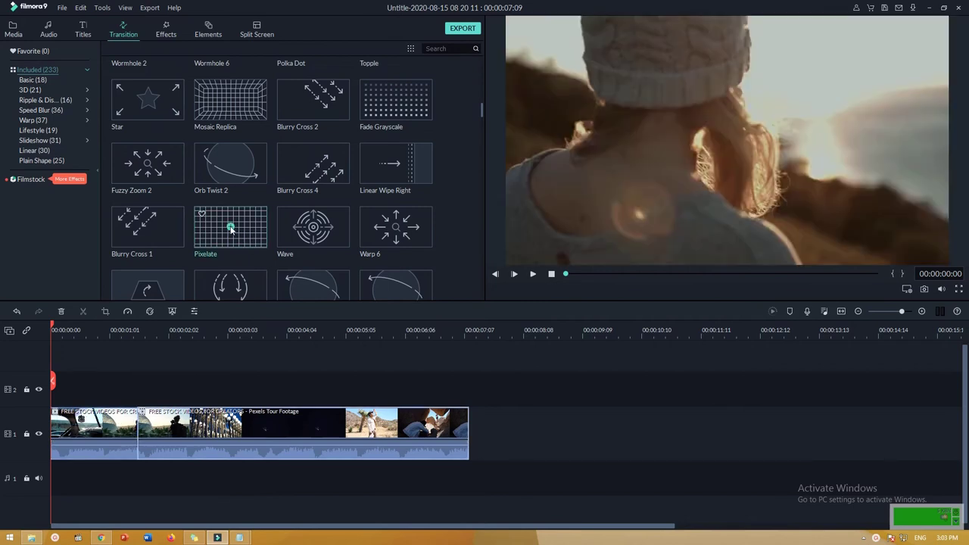
right_click(231, 228)
left_click(241, 239)
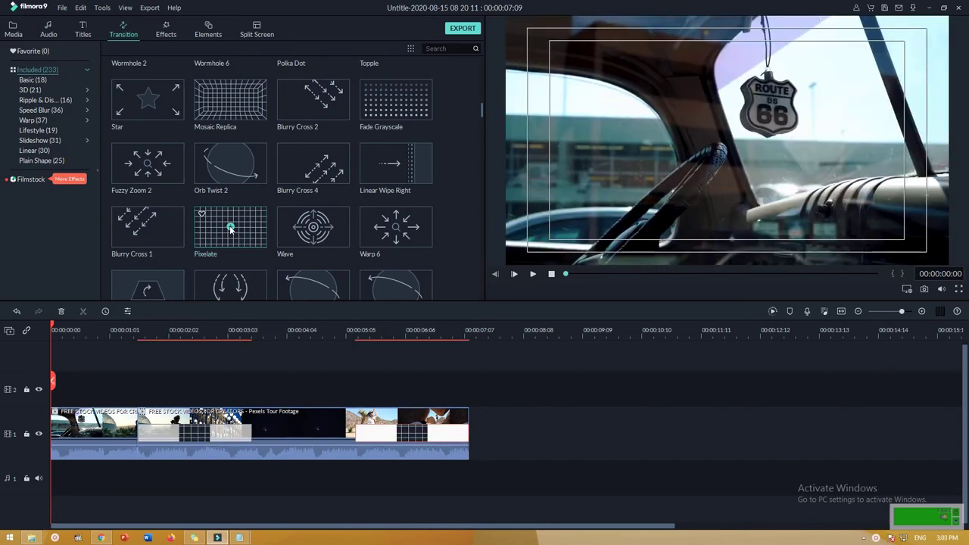
- Set the Pixelate transition at the cut between the two clips to Overlap mode
double_click(208, 438)
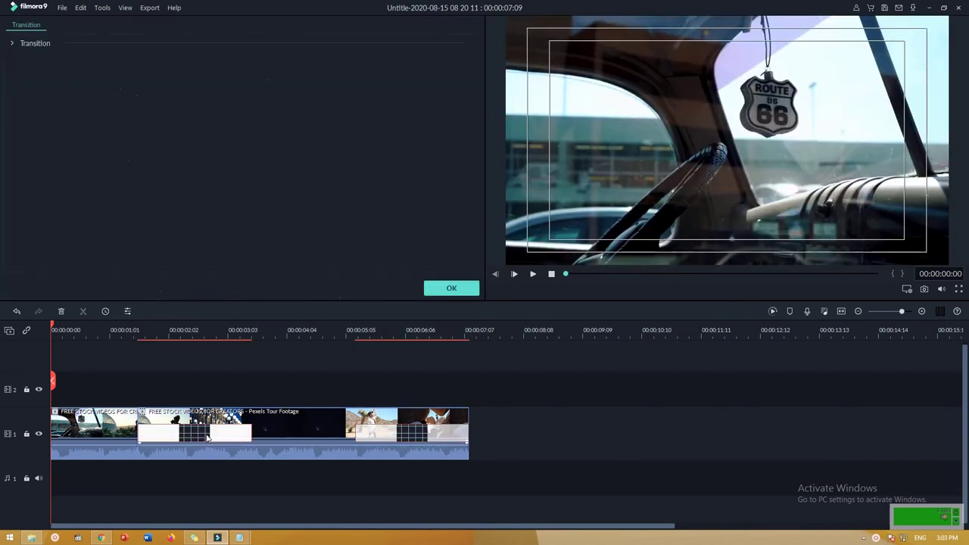
left_click(18, 47)
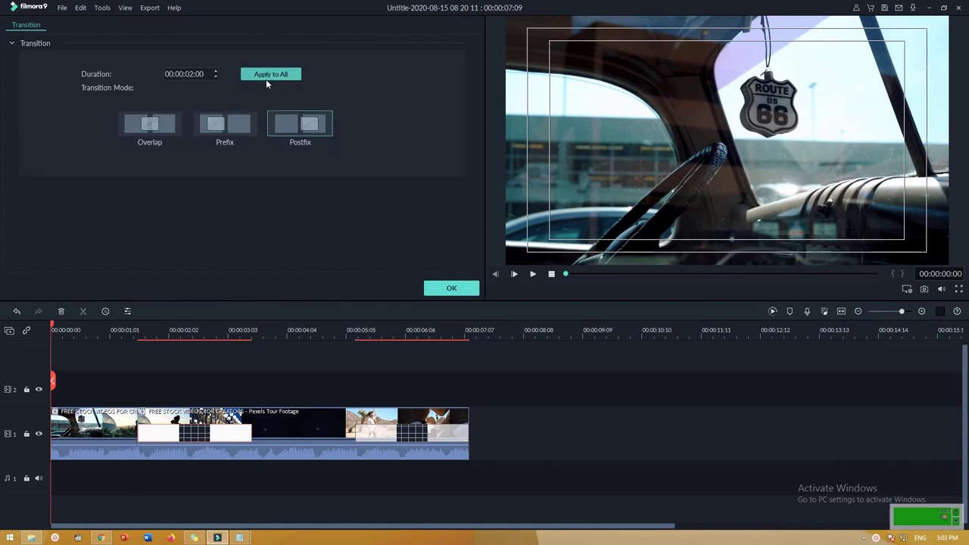
left_click(160, 133)
left_click(150, 419)
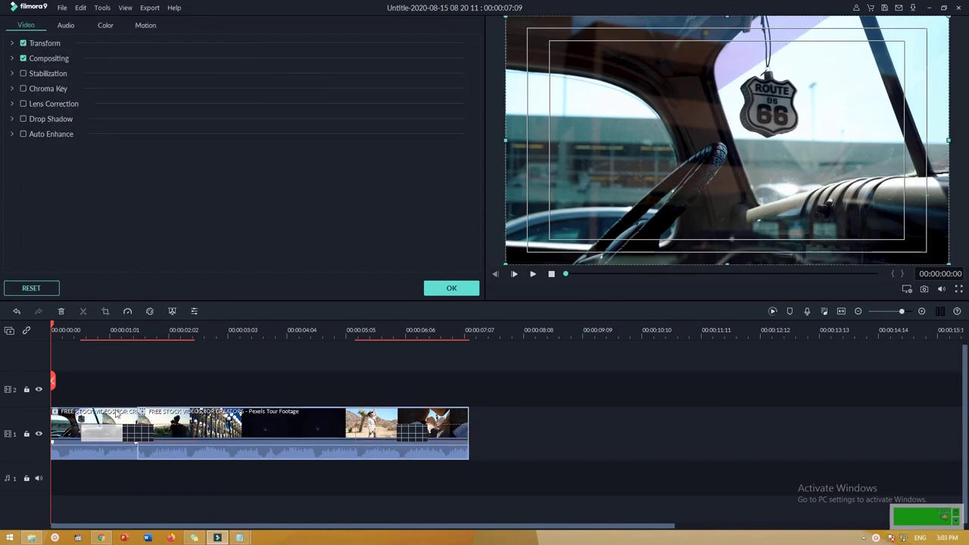
left_click(147, 433)
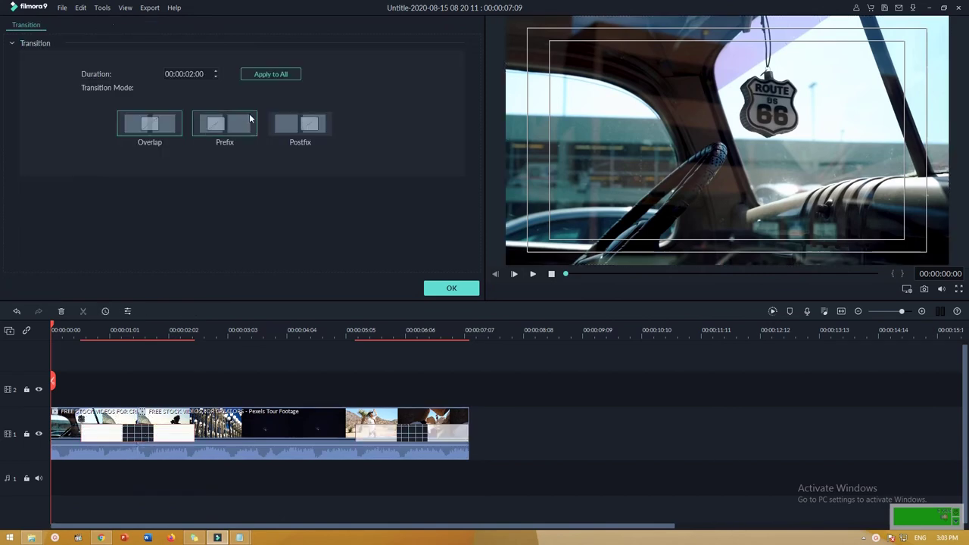
- Try the Prefix and Postfix modes on the first Pixelate transition, return it to Overlap, and preview it up to about 2 seconds
left_click(242, 122)
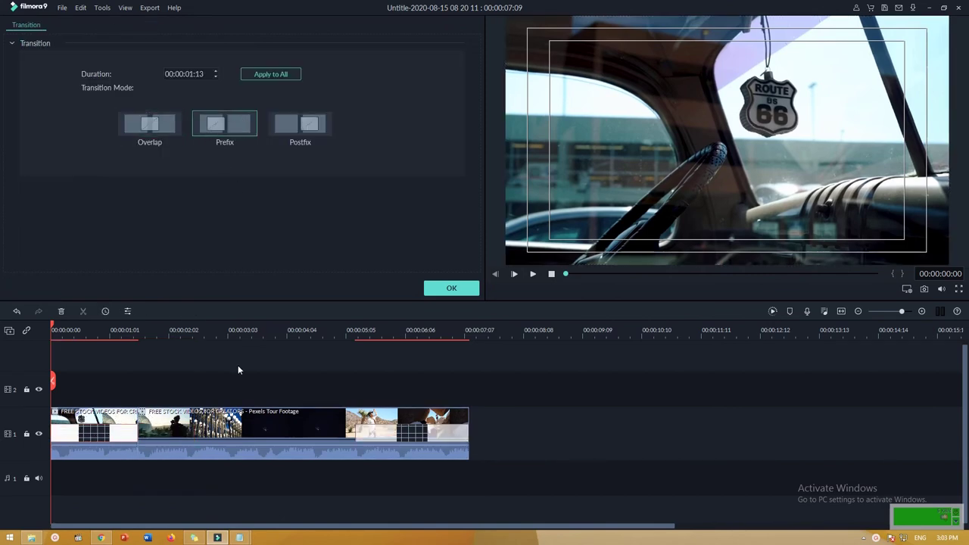
left_click(300, 137)
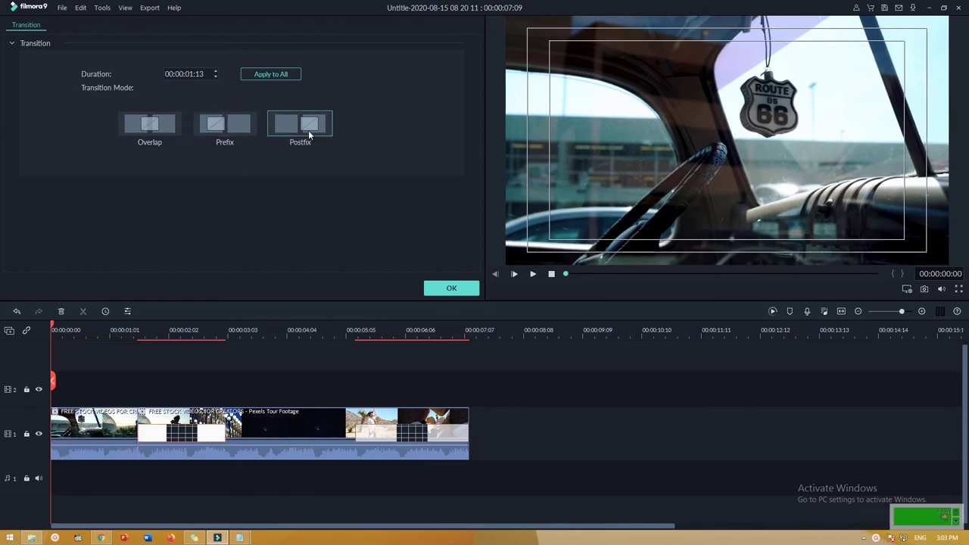
left_click(144, 136)
left_click_drag(53, 329, 179, 350)
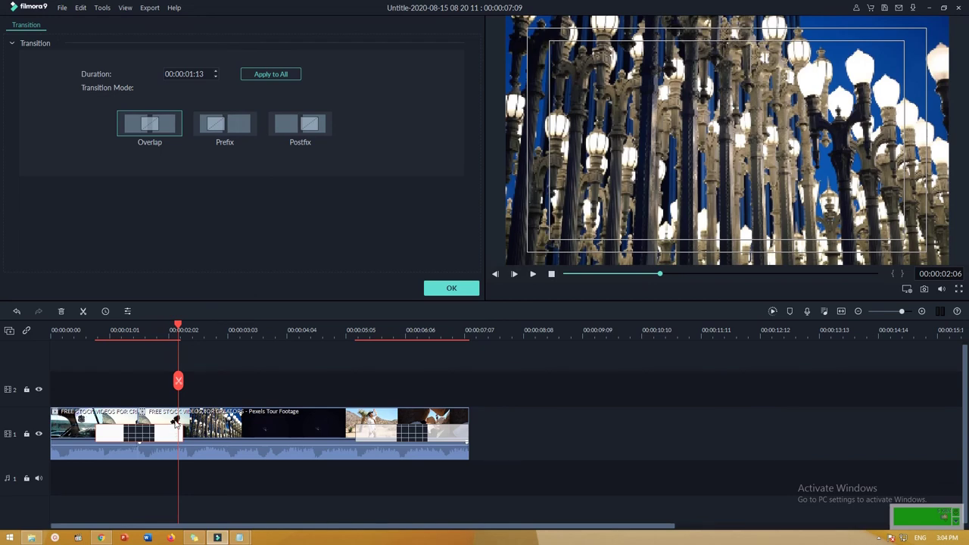
left_click(459, 291)
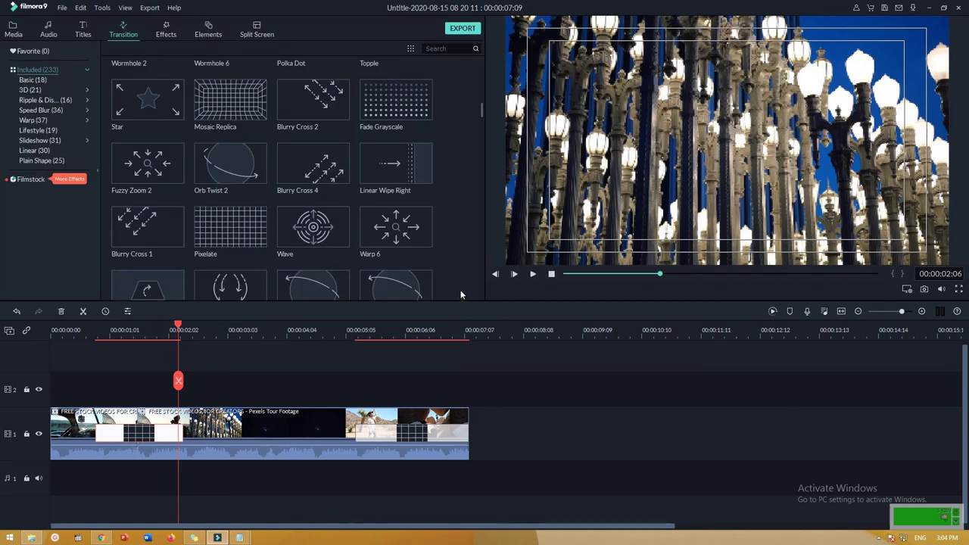
- Replace the Pixelate transitions at the start and end of the second clip with the Cube transition
scroll(295, 233, "down", 5)
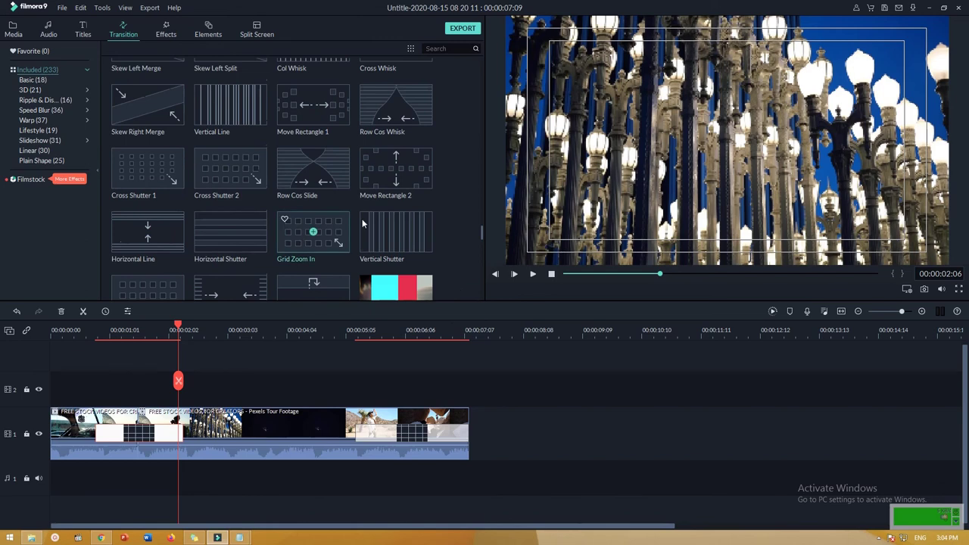
scroll(378, 219, "up", 5)
scroll(402, 216, "up", 5)
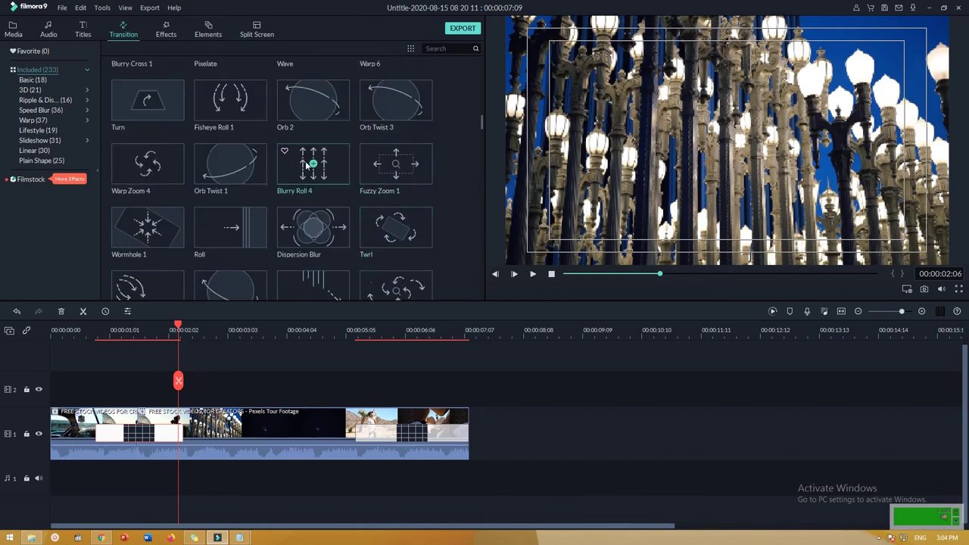
scroll(303, 167, "up", 3)
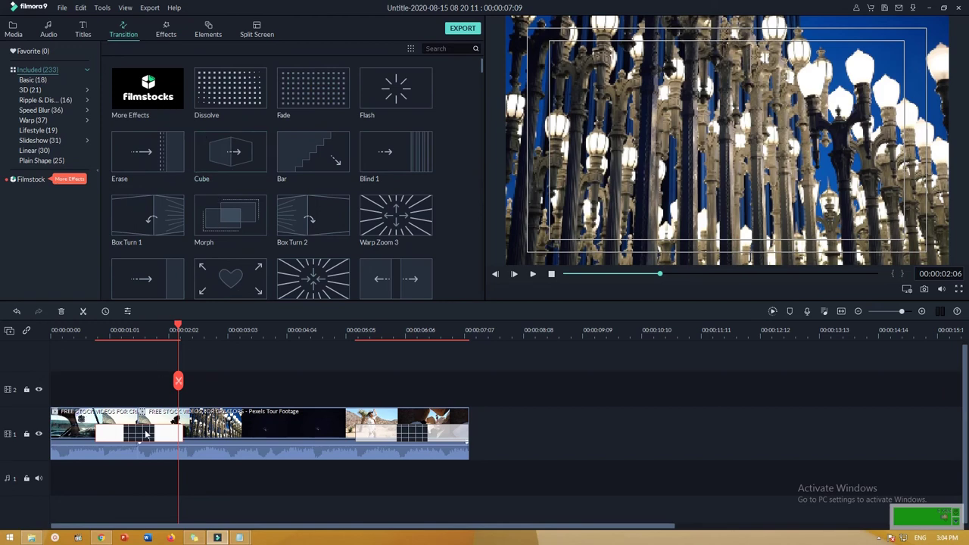
left_click_drag(148, 429, 231, 160)
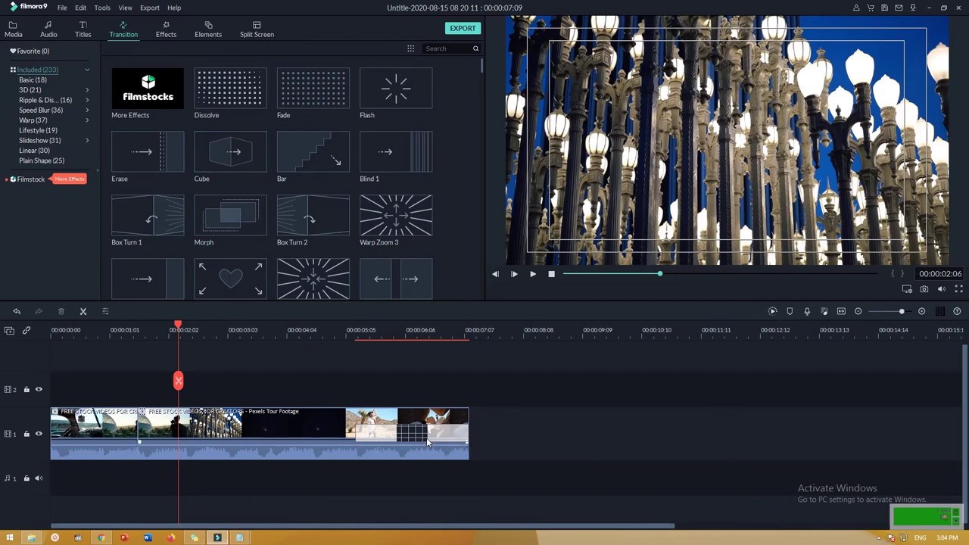
left_click(307, 444)
left_click(231, 153)
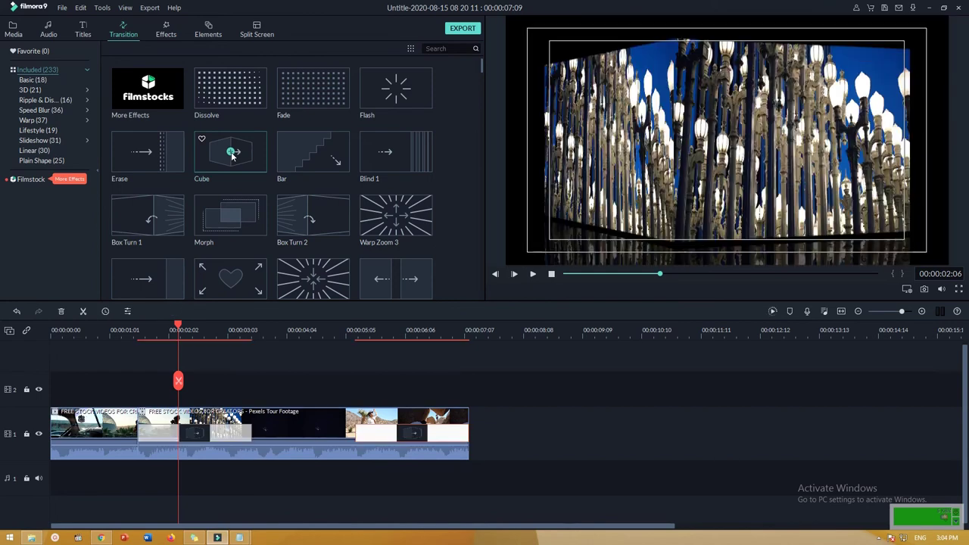
- Shift the first Cube transition to straddle the cut between the two clips, and preview its frame at about 1.4 seconds
left_click_drag(222, 439, 131, 437)
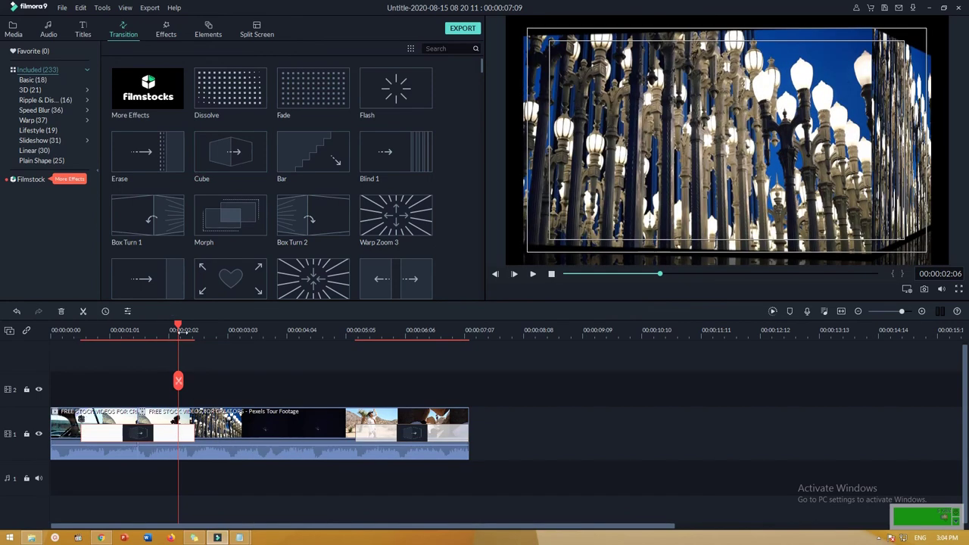
scroll(173, 327, "down", 3)
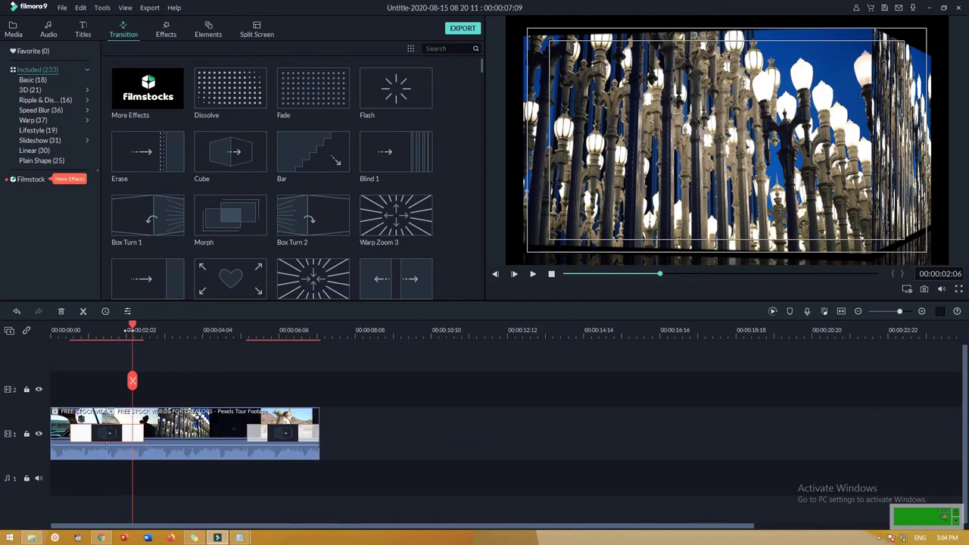
left_click(124, 330)
left_click_drag(121, 330, 100, 328)
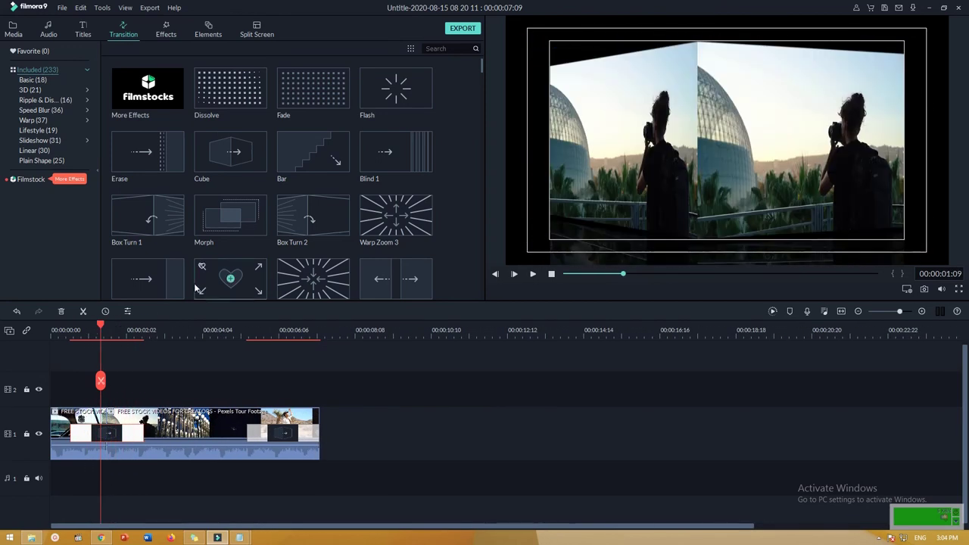
- Browse the included transition library down to the Linear designs
scroll(280, 229, "down", 5)
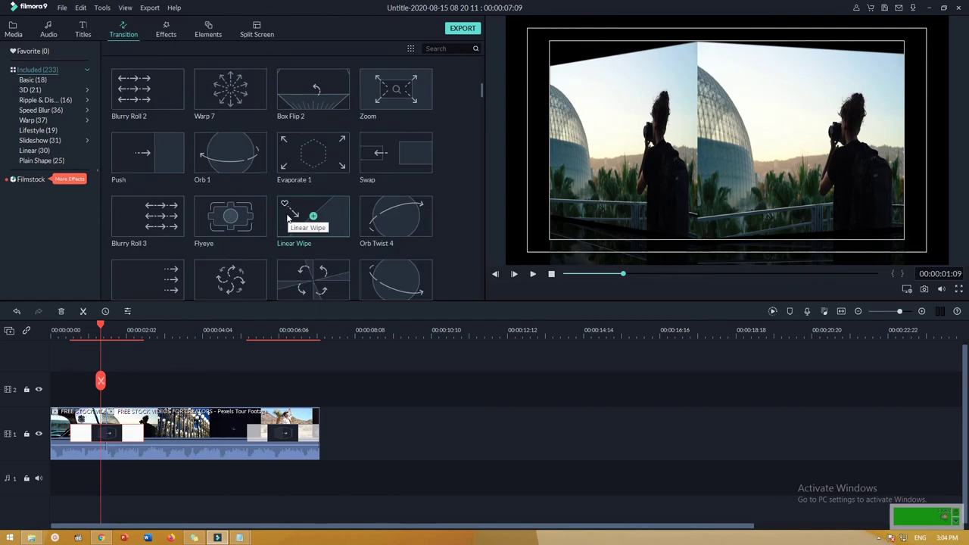
scroll(286, 215, "down", 3)
scroll(333, 182, "down", 3)
scroll(371, 185, "down", 6)
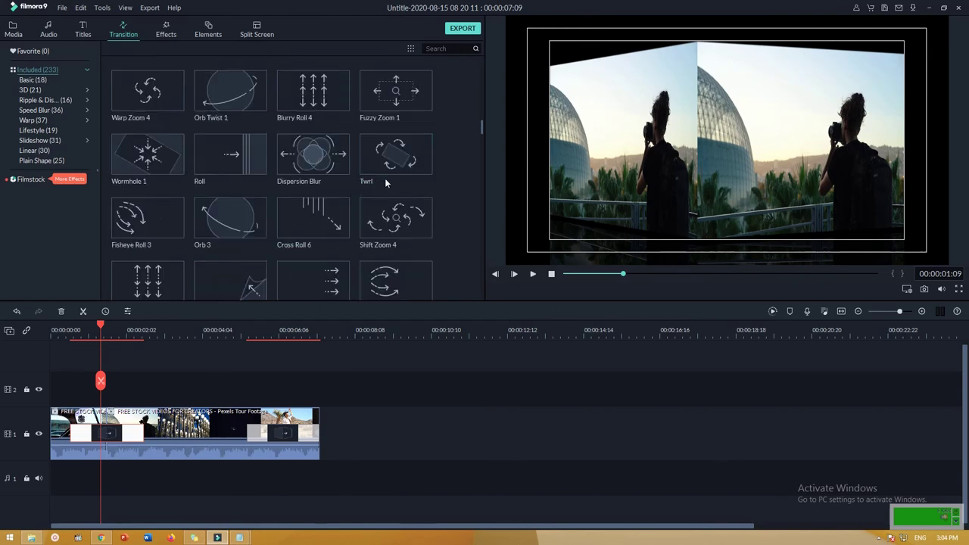
scroll(390, 182, "down", 3)
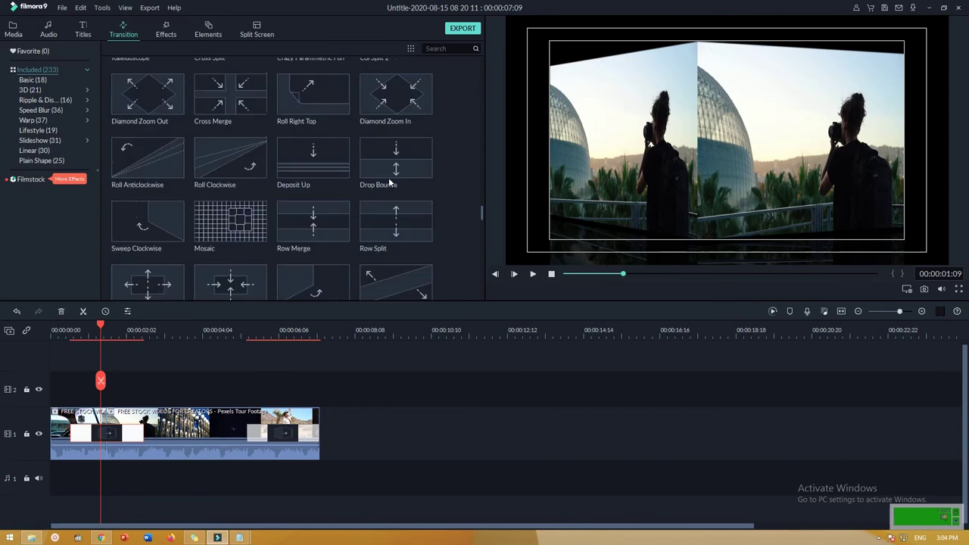
scroll(391, 182, "down", 5)
scroll(391, 183, "up", 4)
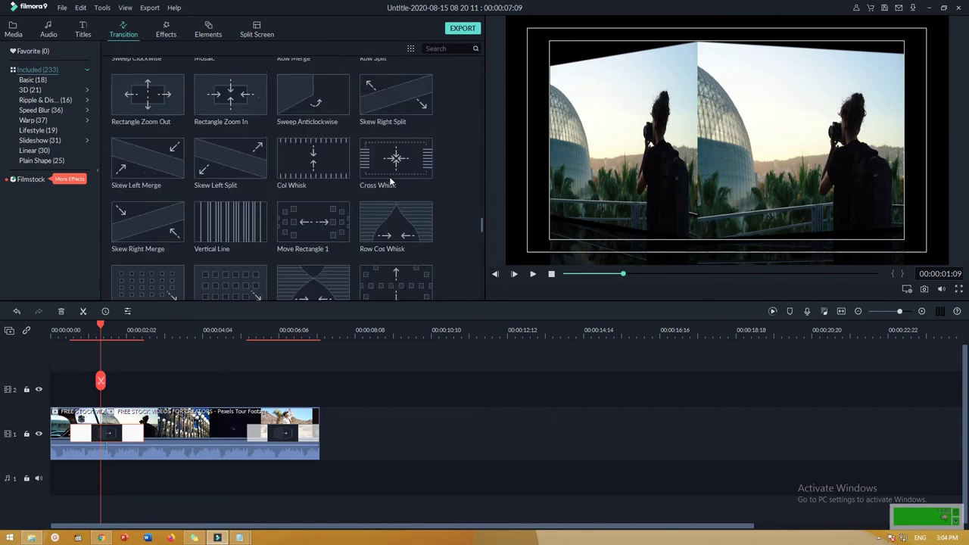
scroll(392, 182, "down", 3)
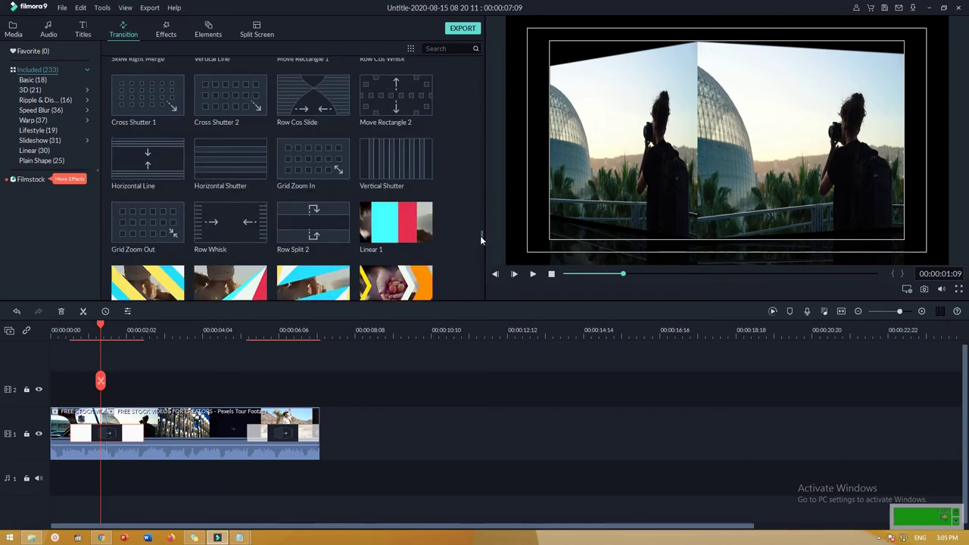
scroll(484, 243, "down", 1)
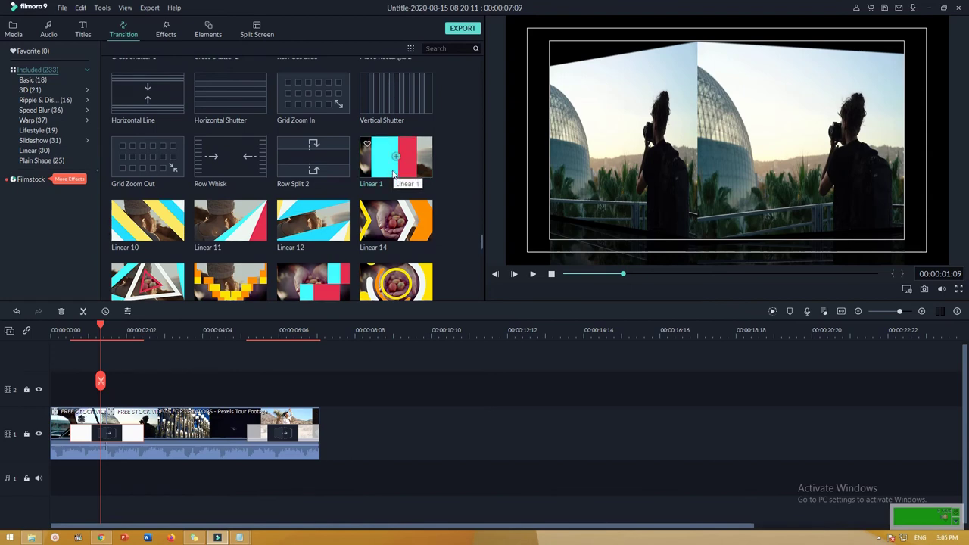
- Delete the Cube transitions and apply the Linear 1 transition to both ends of the second clip
left_click(124, 429)
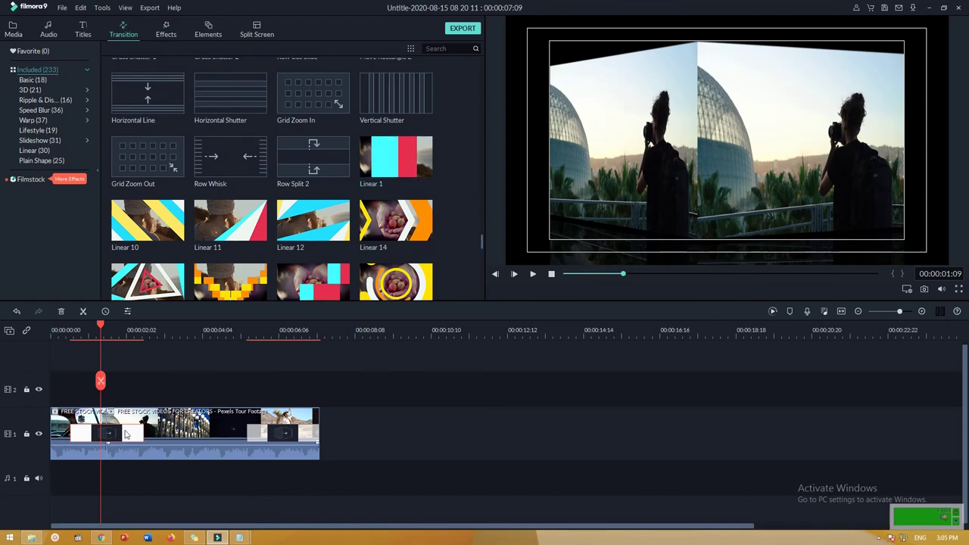
key("Delete")
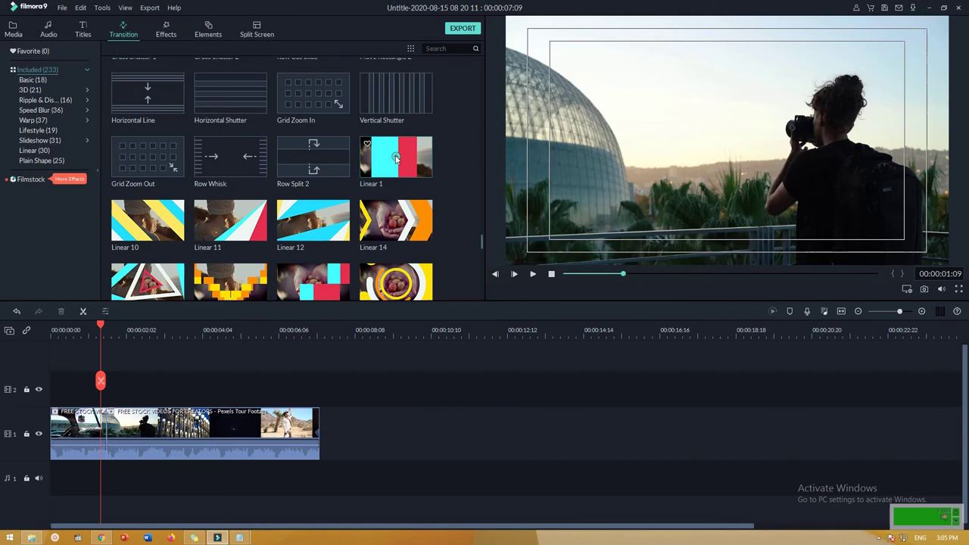
left_click(280, 424)
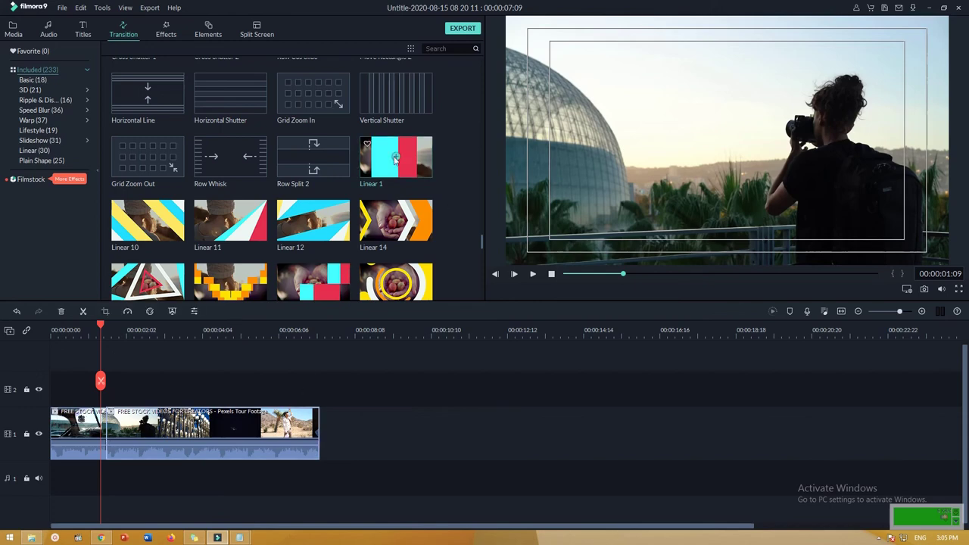
left_click_drag(394, 159, 275, 443)
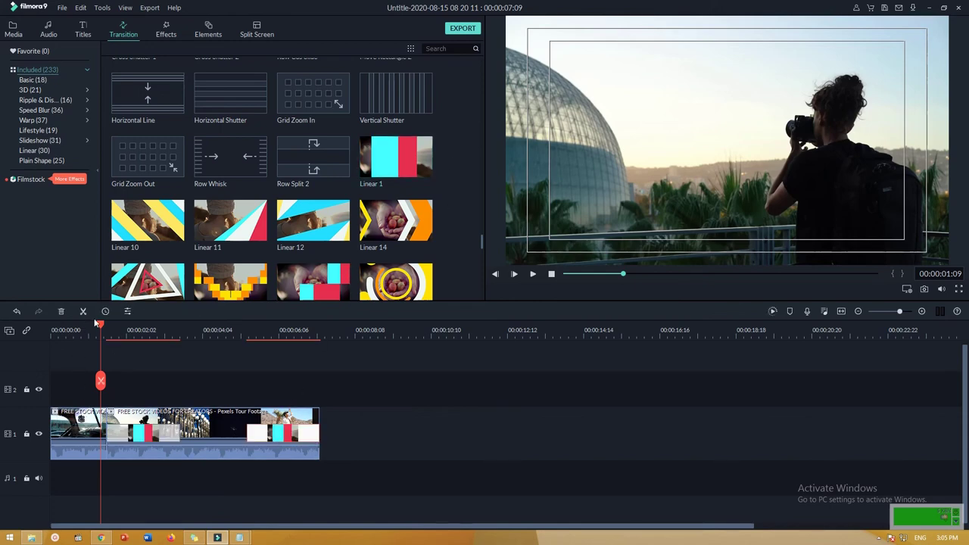
- Shift the first Linear 1 transition to straddle the cut, and preview its frames at 00:00:01:17 and 00:00:01:10
mouse_move(99, 325)
left_mouse_down()
mouse_move(137, 333)
mouse_move(113, 332)
left_mouse_up()
left_click_drag(158, 436, 109, 424)
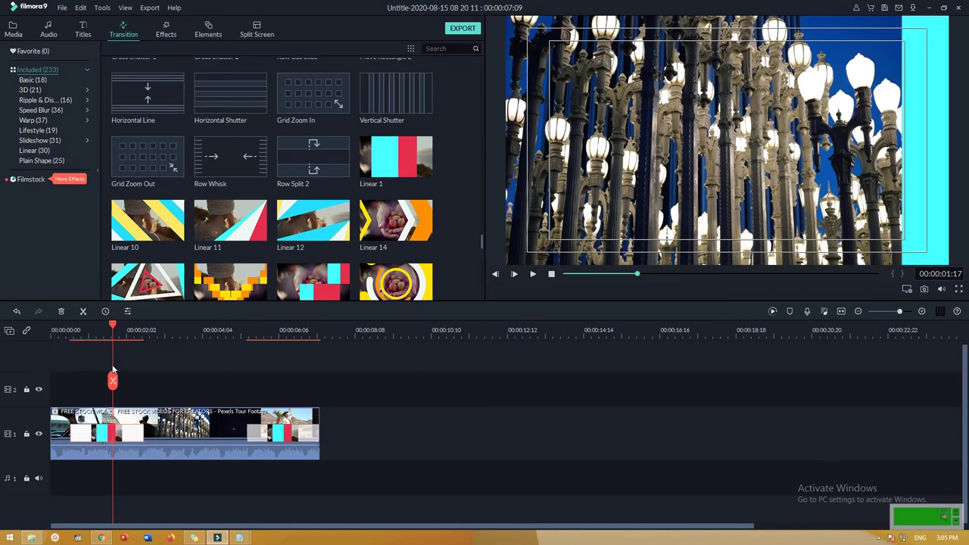
mouse_move(114, 327)
left_mouse_down()
mouse_move(79, 328)
mouse_move(104, 327)
left_mouse_up()
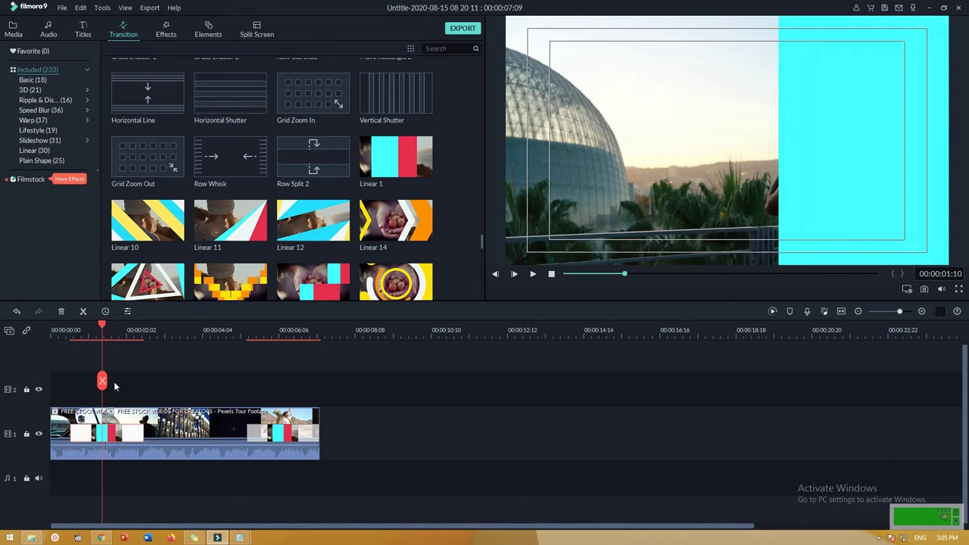
- Remove the Linear 1 transition at the cut, then split the second clip at 00:00:01:14 and delete the sliver before it
scroll(121, 390, "up", 1)
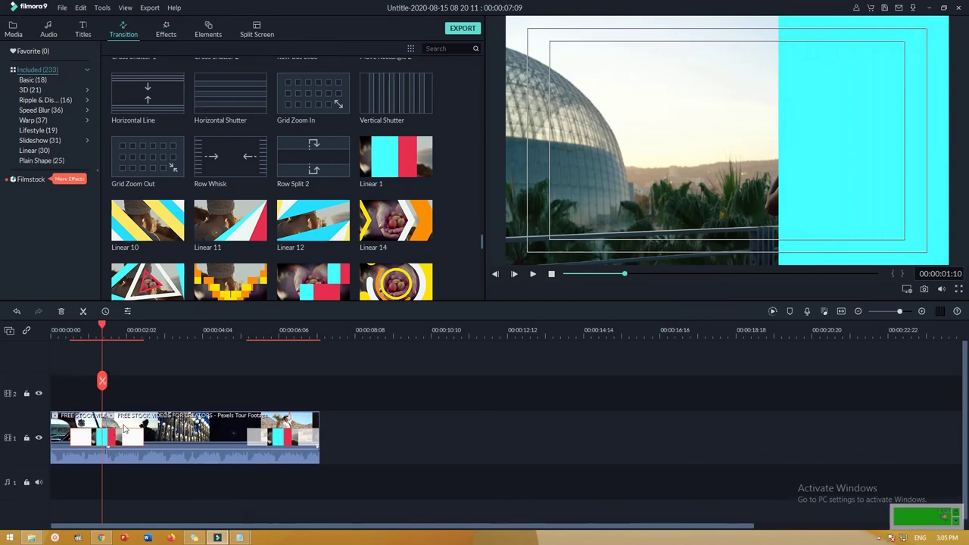
key("Delete")
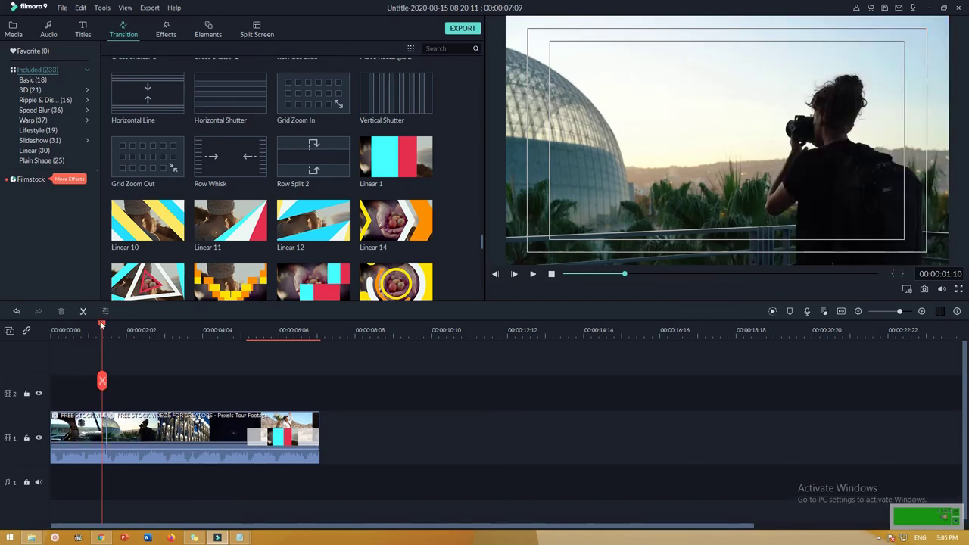
left_click_drag(101, 325, 108, 325)
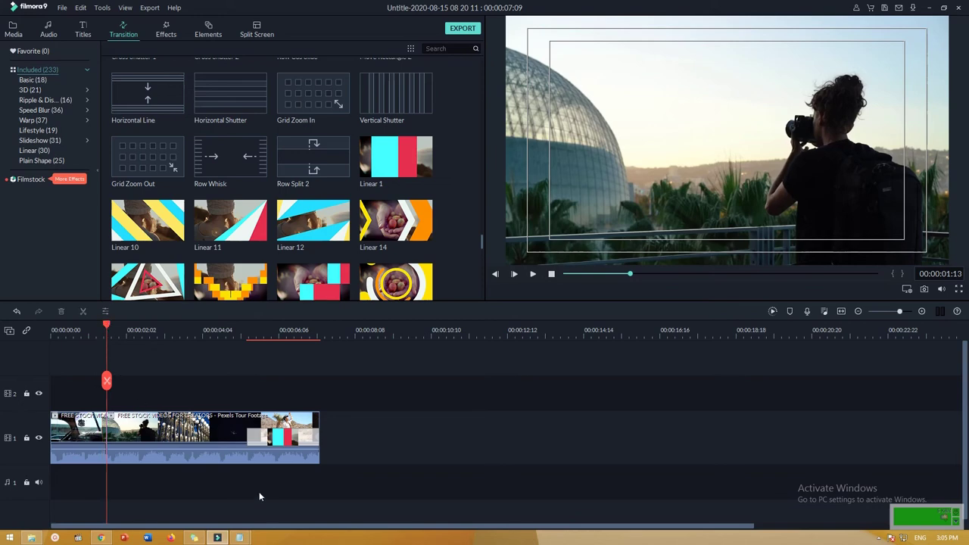
scroll(199, 328, "up", 3)
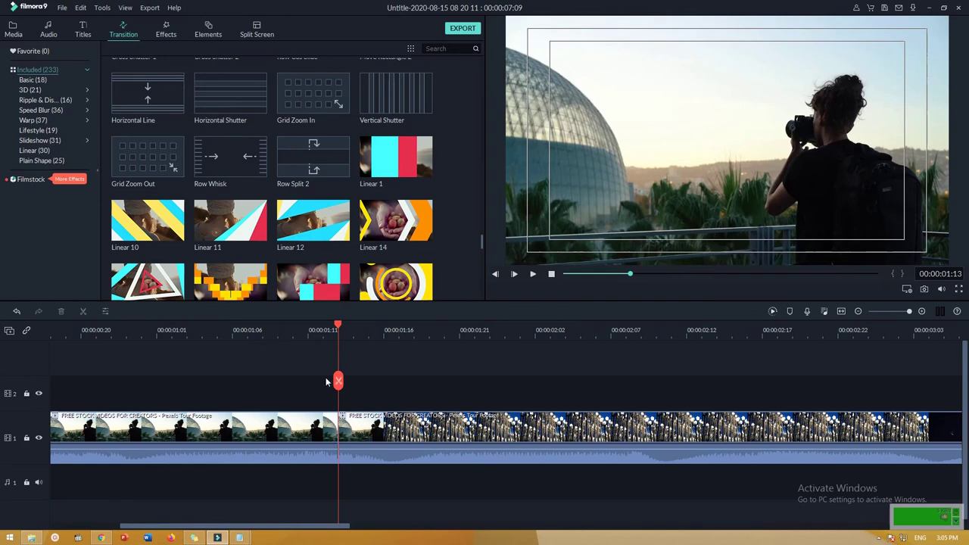
mouse_move(343, 324)
left_mouse_down()
mouse_move(378, 330)
mouse_move(350, 333)
mouse_move(360, 330)
left_mouse_up()
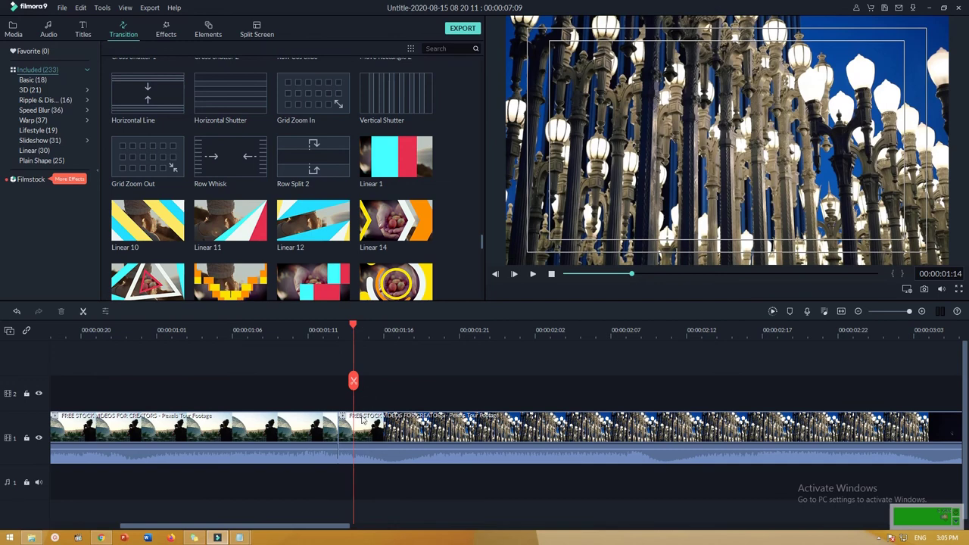
left_click(363, 443)
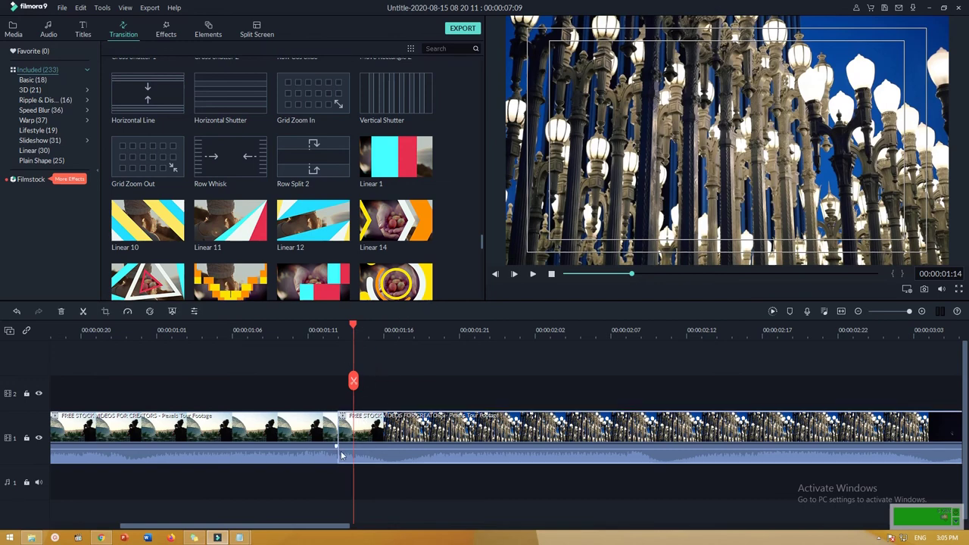
left_click(353, 380)
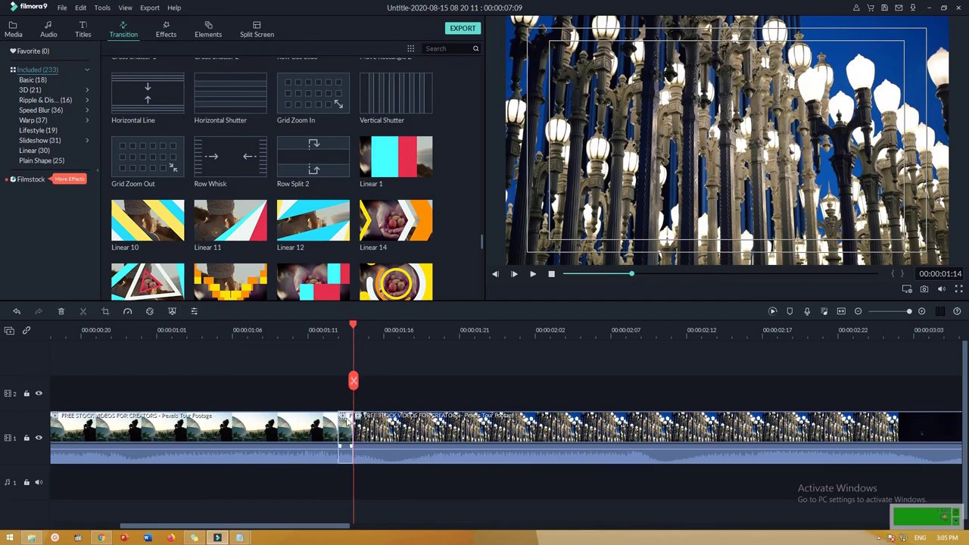
key("Delete")
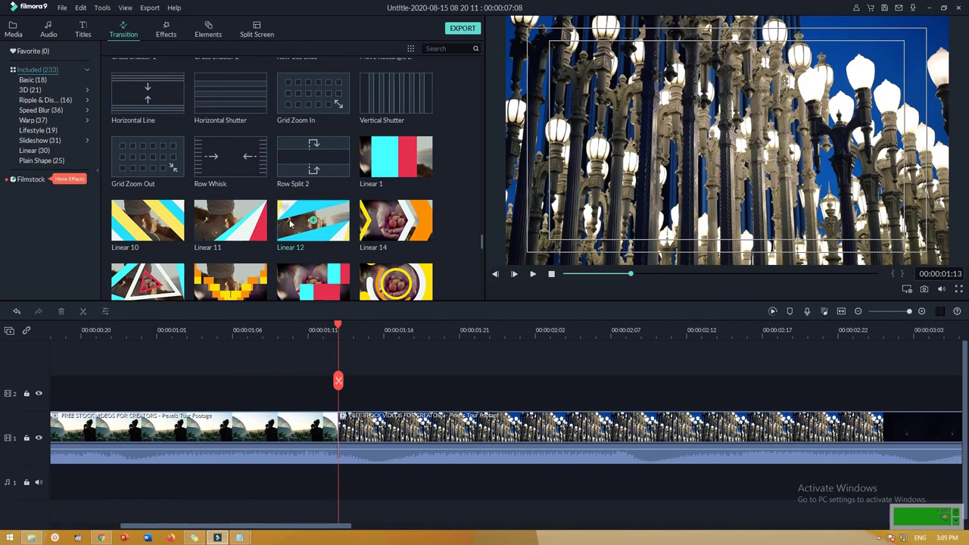
- Reapply Linear 1 at the start of the second clip in Overlap mode and preview the frame at 00:00:01:14
left_click(356, 418)
left_click(394, 156)
left_click_drag(393, 157, 522, 447)
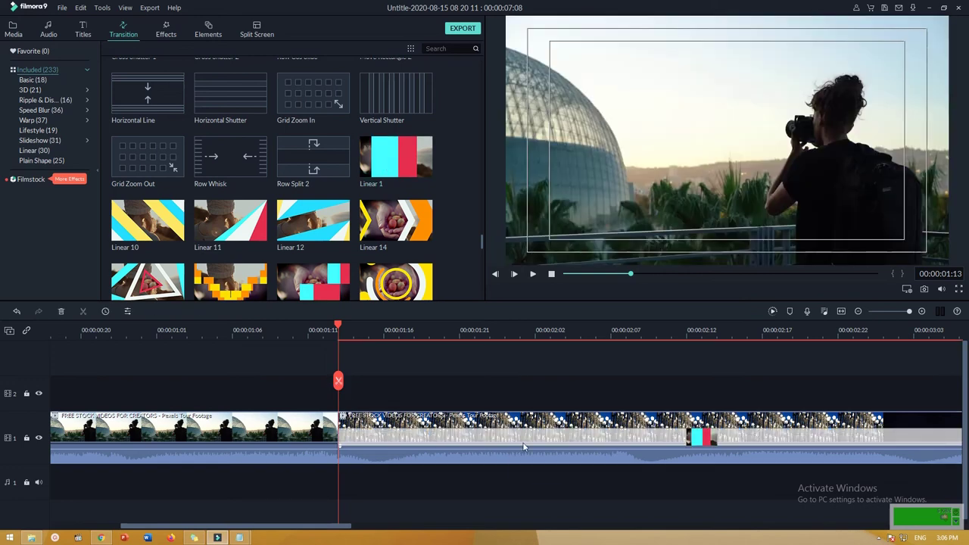
left_click_drag(698, 440, 701, 437)
left_click(225, 125)
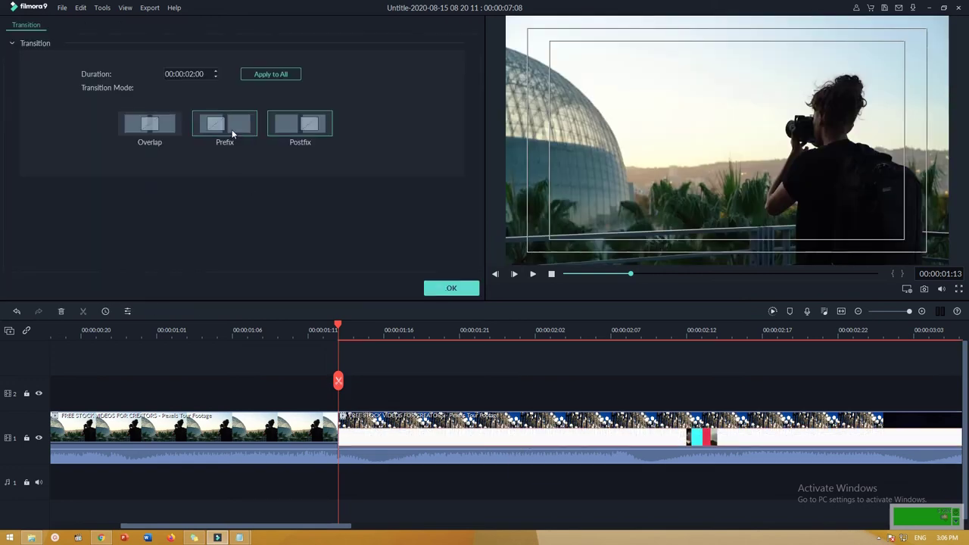
left_click(149, 125)
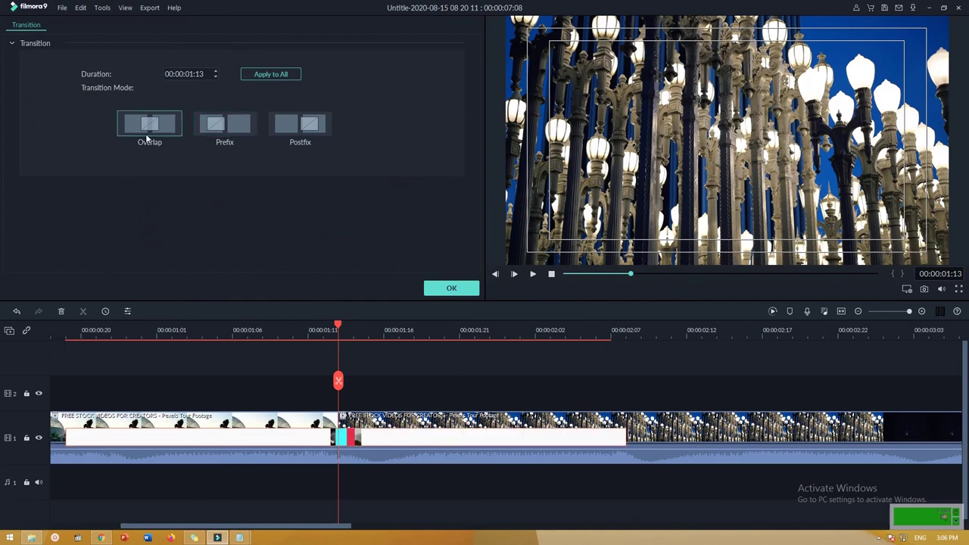
mouse_move(339, 326)
left_mouse_down()
mouse_move(198, 319)
mouse_move(347, 313)
mouse_move(221, 313)
mouse_move(290, 306)
mouse_move(353, 326)
left_mouse_up()
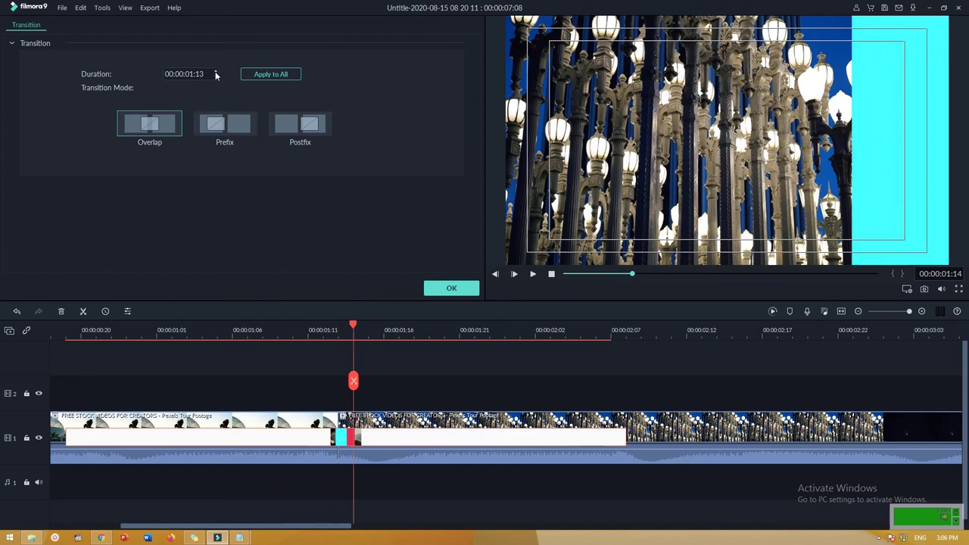
- Raise the duration of the Linear 1 transition at the cut to 00:00:02:23, then stretch it on the timeline to 00:00:03:01
left_click(216, 72)
left_click(215, 72)
left_click(216, 72)
left_click(216, 72)
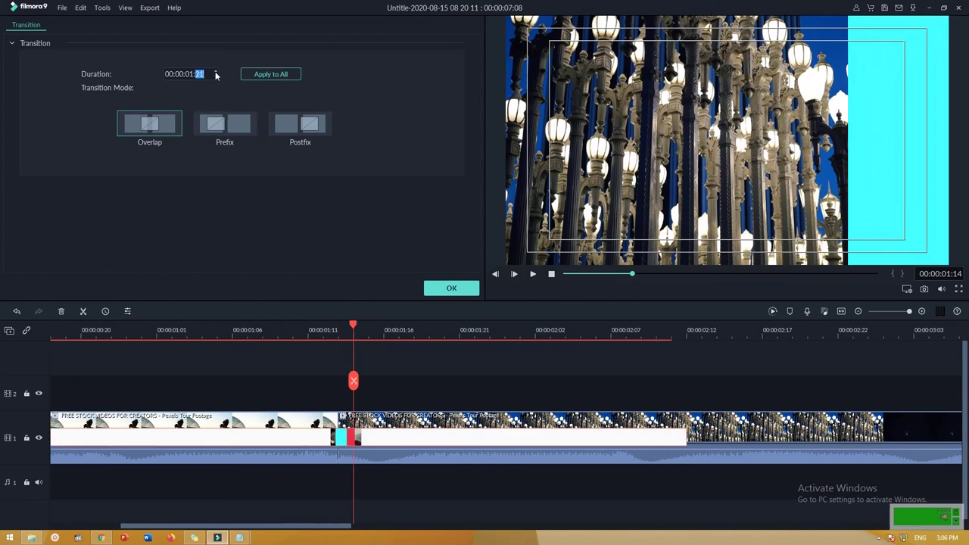
left_click(216, 72)
left_click(216, 72)
left_click(216, 72)
left_click(216, 72)
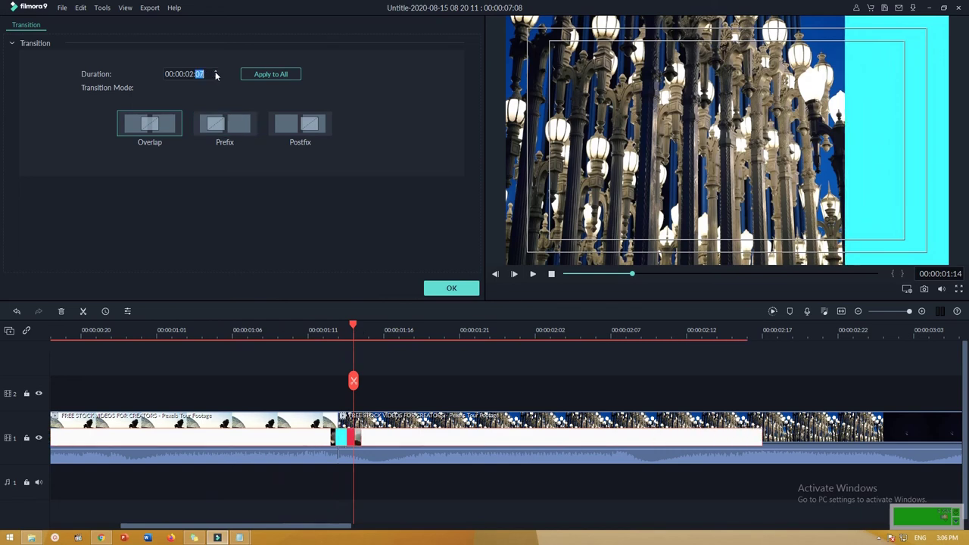
left_click(216, 72)
left_click(216, 72)
left_click(215, 72)
left_click(215, 72)
left_click(215, 72)
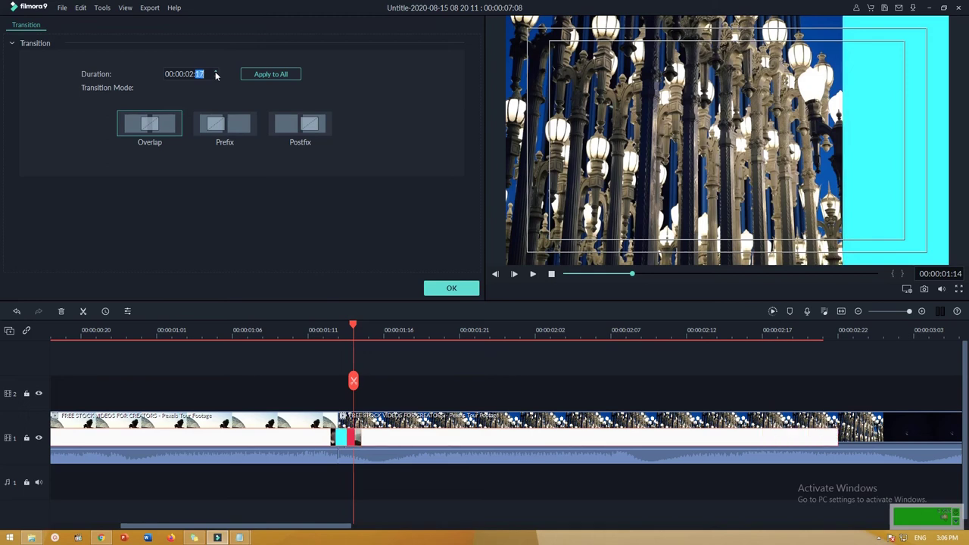
left_click(215, 72)
left_click(216, 72)
left_click(215, 72)
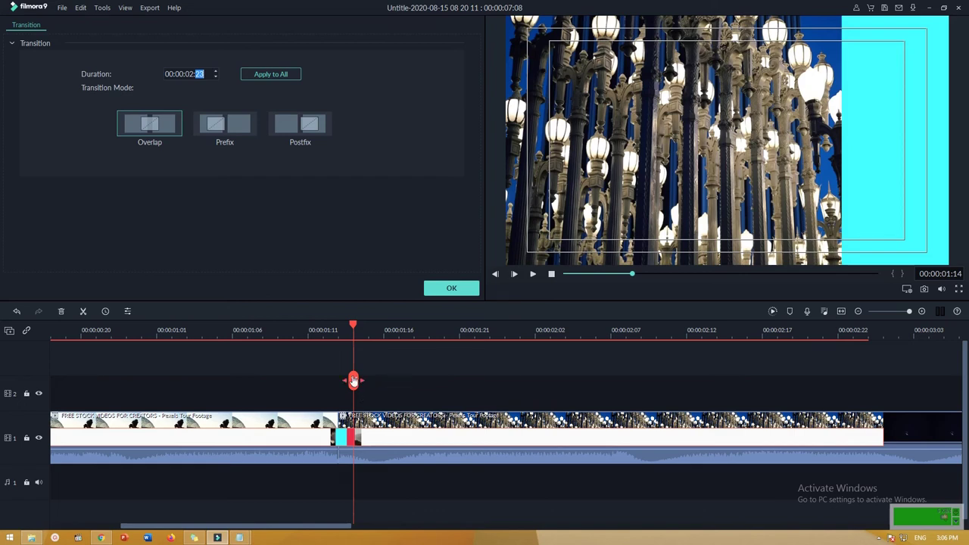
scroll(406, 336, "down", 5)
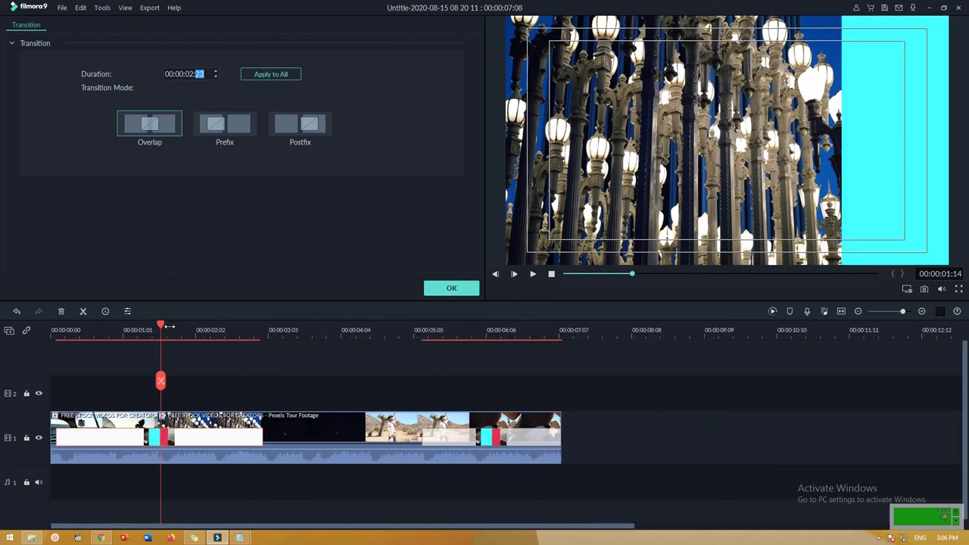
left_click_drag(263, 437, 375, 429)
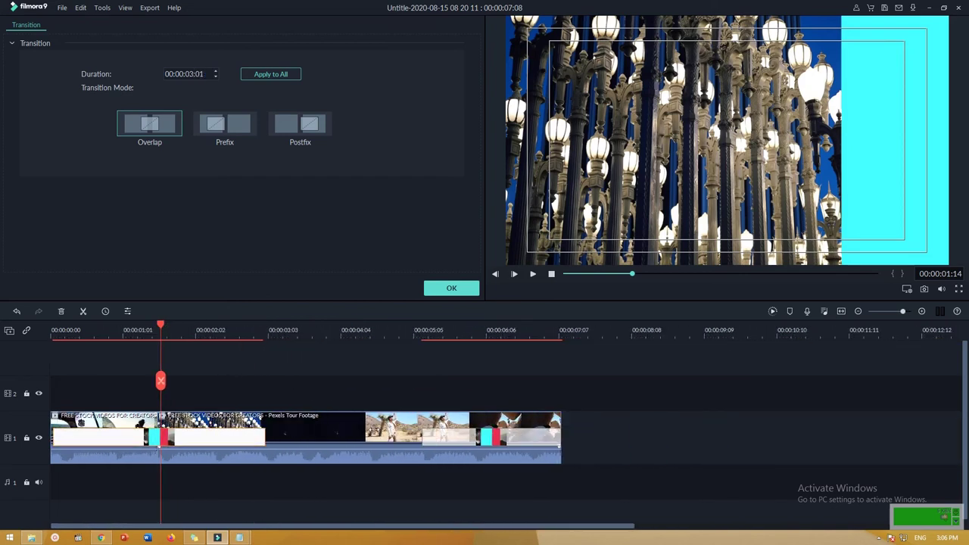
- Shorten the Linear 1 transition at the cut to 00:00:01:01 and preview its frame at 00:00:01:09
left_click_drag(270, 441, 191, 438)
mouse_move(154, 325)
left_mouse_down()
mouse_move(129, 326)
mouse_move(159, 330)
left_mouse_up()
key("Left")
key("Left")
key("Left")
key("Left")
key("Left")
key("Left")
key("Left")
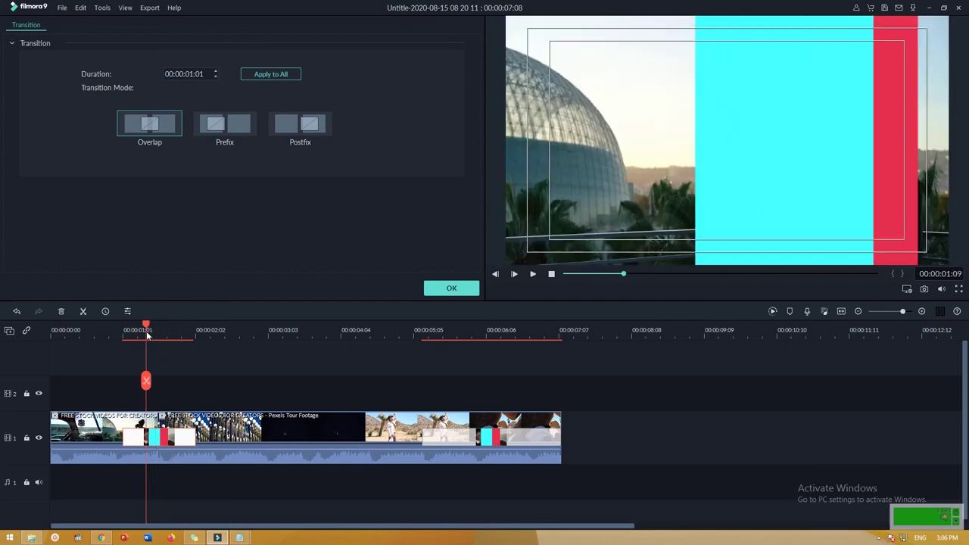
- Shorten the Linear 1 transition at the cut to 00:00:00:11, preview it at 00:00:01:11, and confirm its settings
left_click_drag(194, 445, 166, 395)
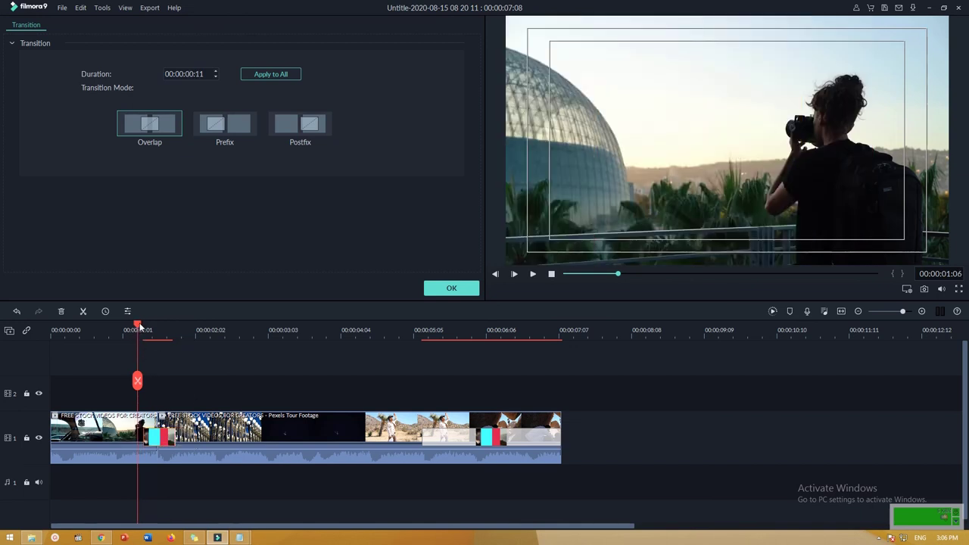
mouse_move(138, 326)
left_mouse_down()
mouse_move(162, 328)
mouse_move(153, 331)
left_mouse_up()
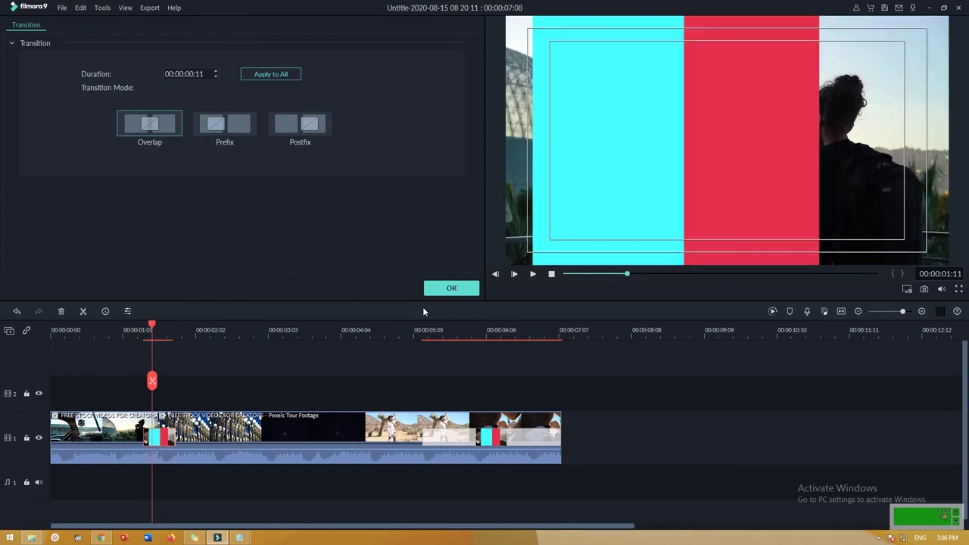
left_click(447, 289)
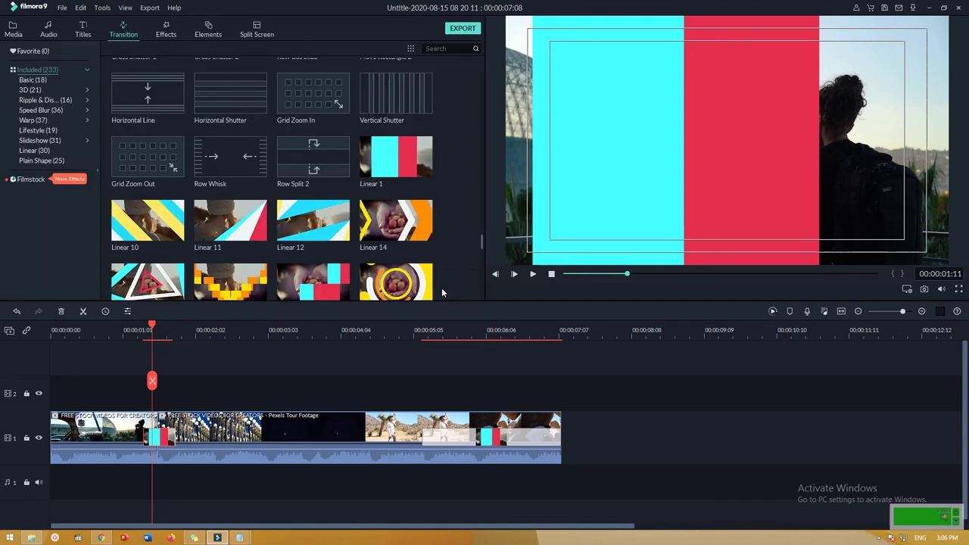
scroll(424, 252, "down", 5)
scroll(391, 259, "down", 3)
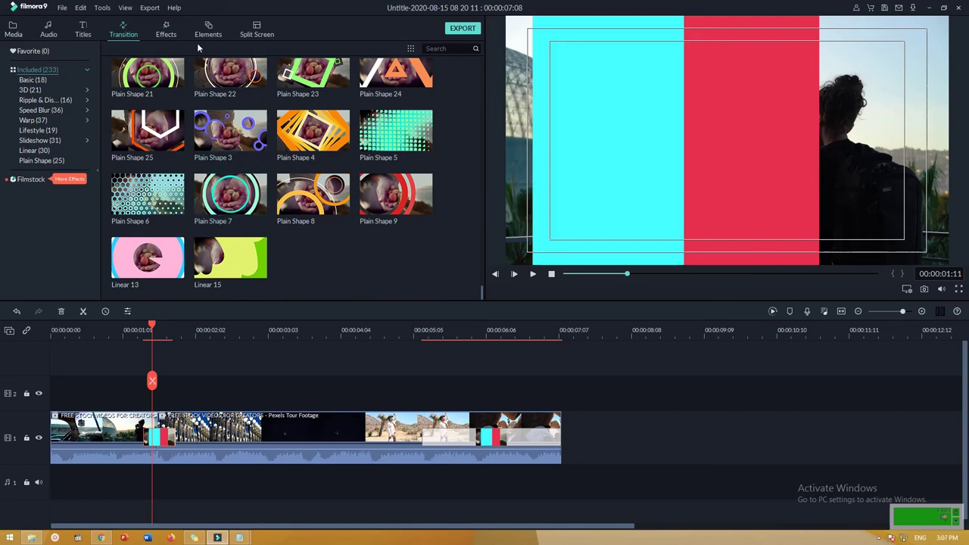
- Open the effects library and delete both Linear 1 transitions from the video clips
left_click(168, 34)
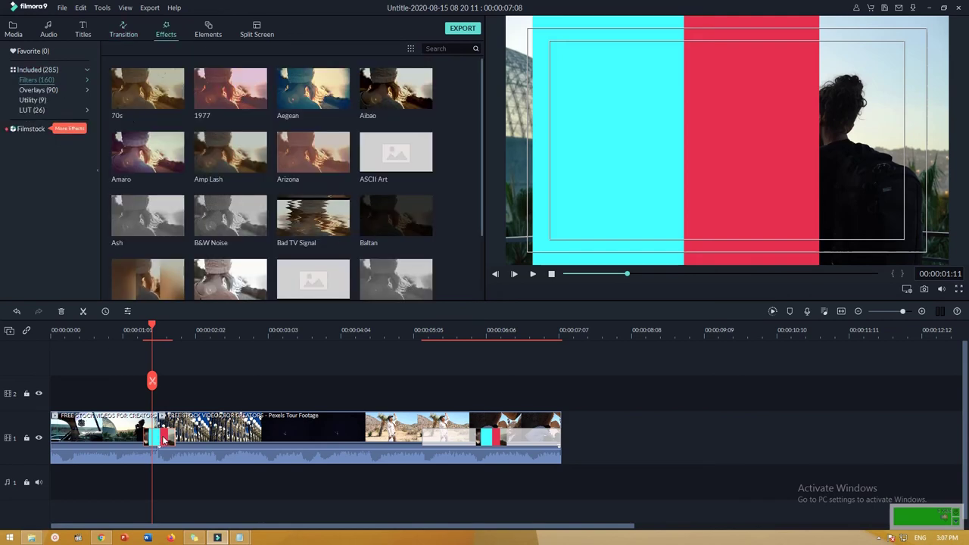
key("Delete")
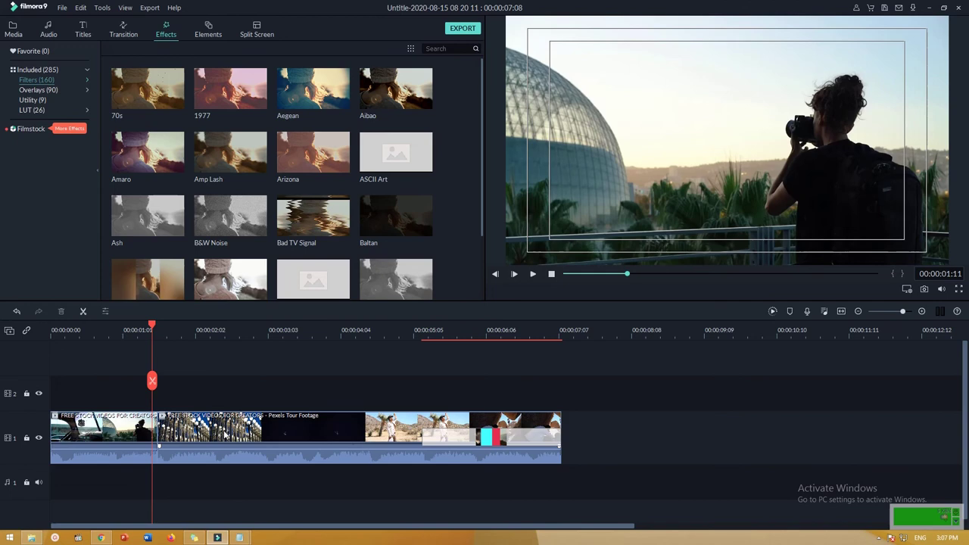
left_click(471, 437)
key("Delete")
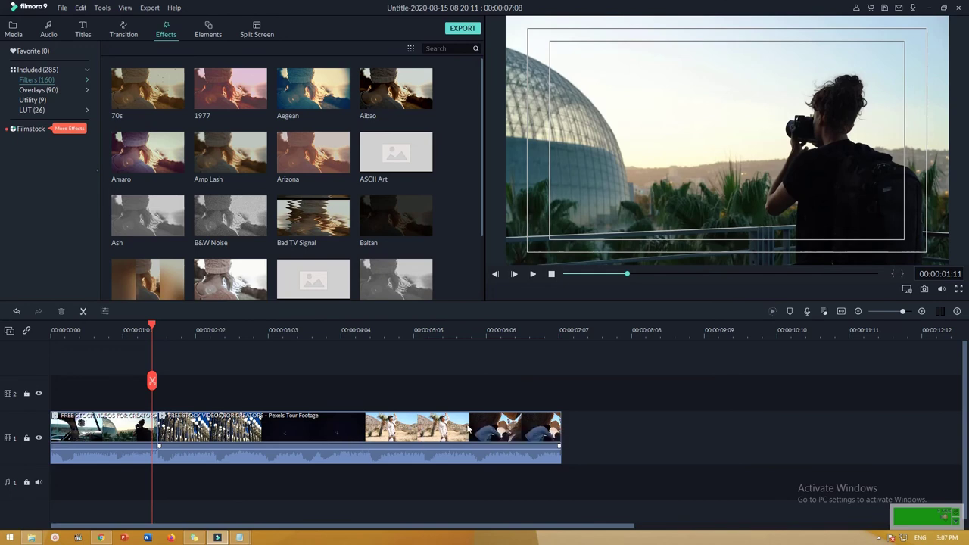
- Add a single VCR Distortion filter on track 2 and stretch it from the timeline start to the end of the footage
scroll(480, 125, "down", 5)
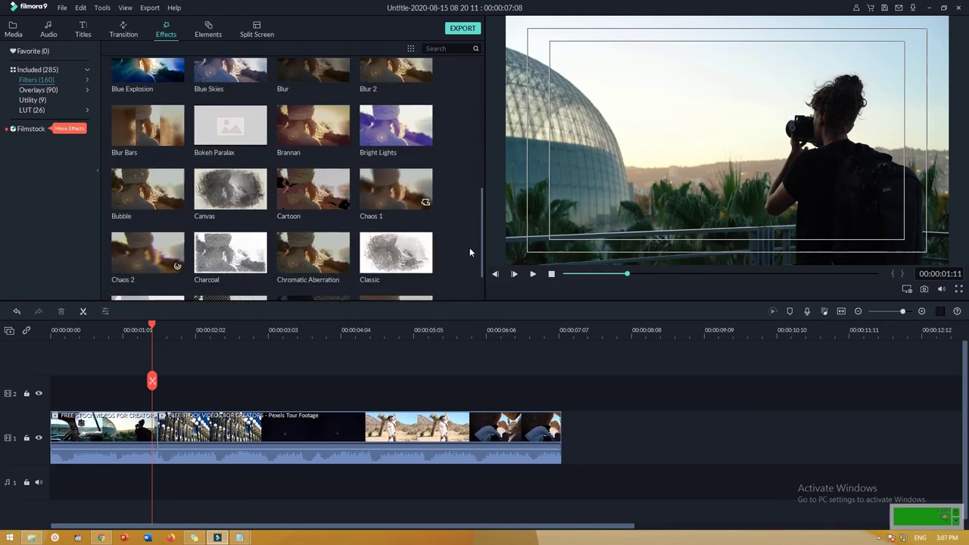
scroll(469, 261, "down", 10)
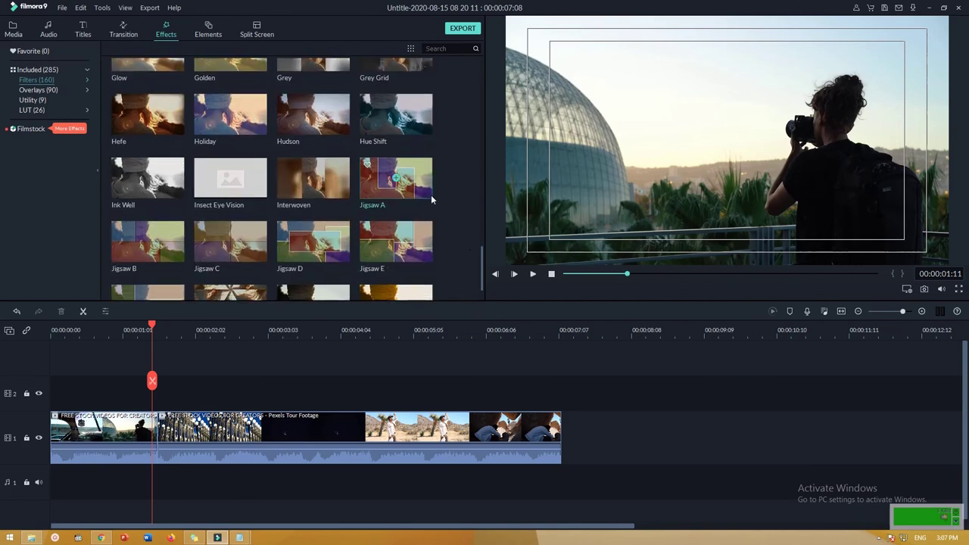
scroll(429, 194, "down", 10)
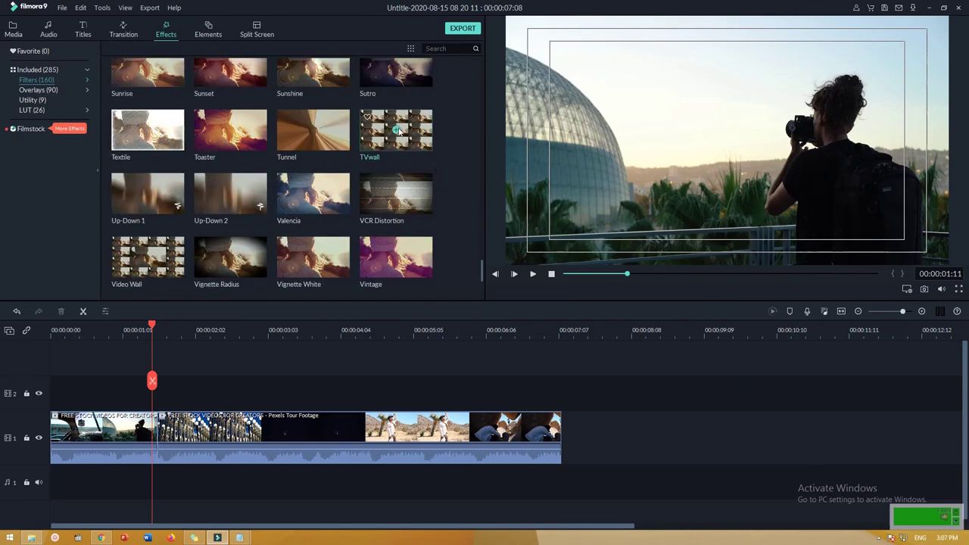
left_click(395, 194)
left_click(395, 195)
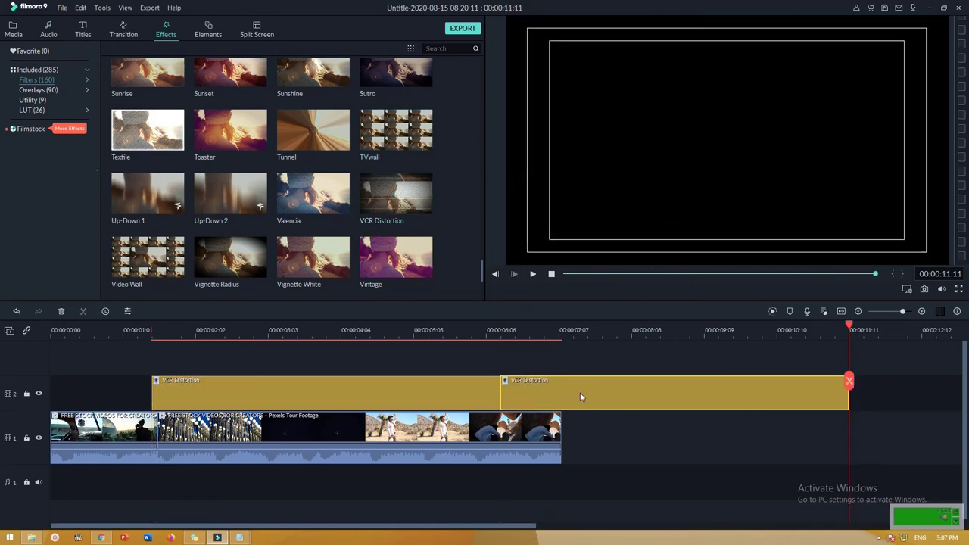
key("Delete")
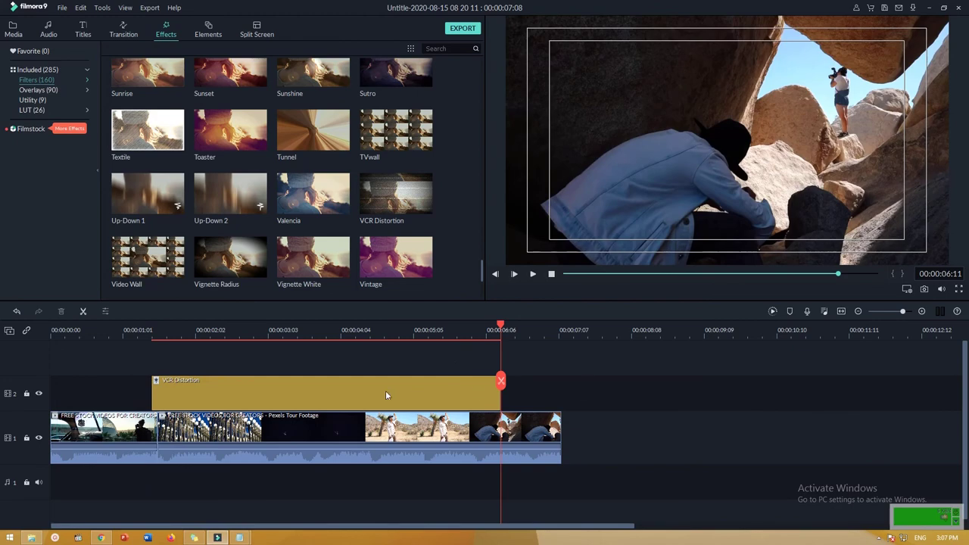
left_click_drag(385, 394, 253, 388)
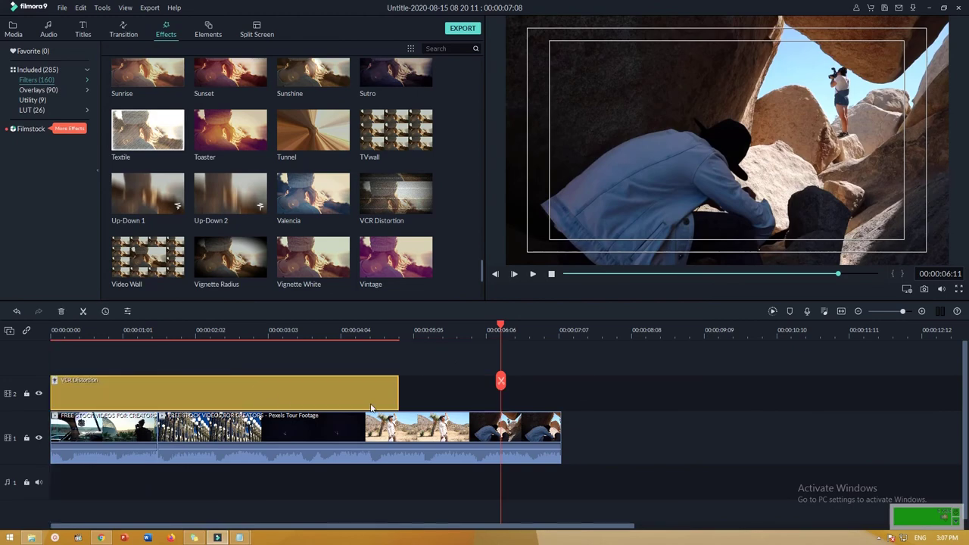
left_click_drag(397, 395, 561, 394)
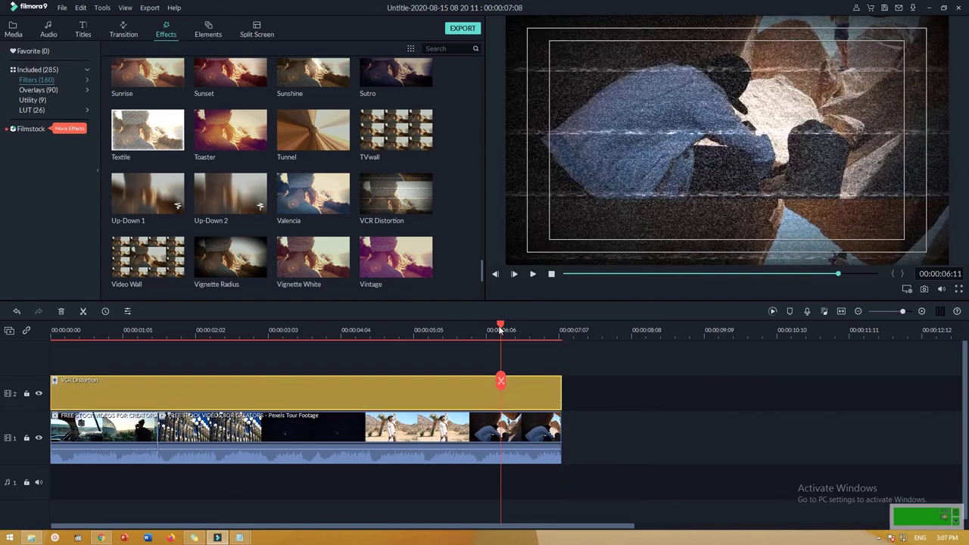
- Preview the VCR Distortion filter at the timeline start, at 00:00:00:09 and at 00:00:01:00
left_click_drag(501, 331, 38, 332)
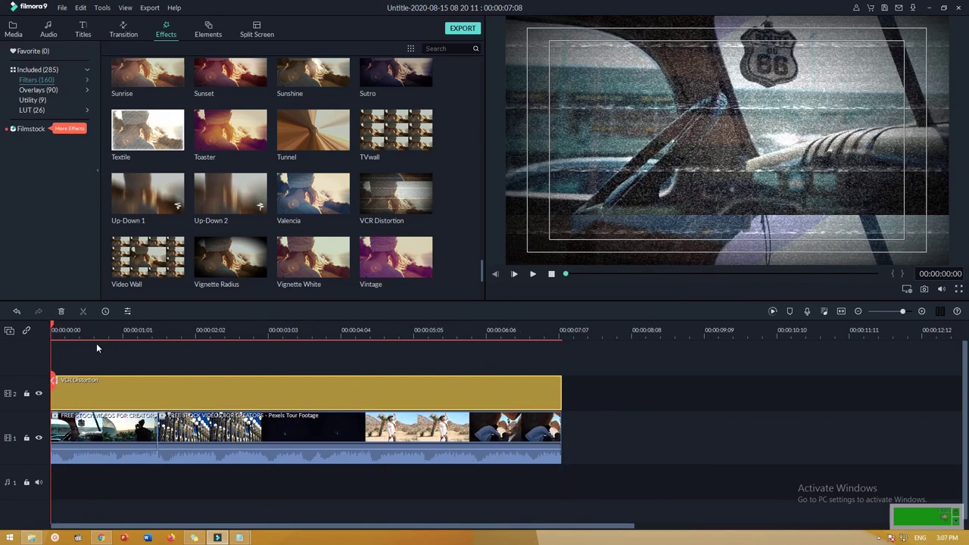
left_click_drag(53, 326, 80, 330)
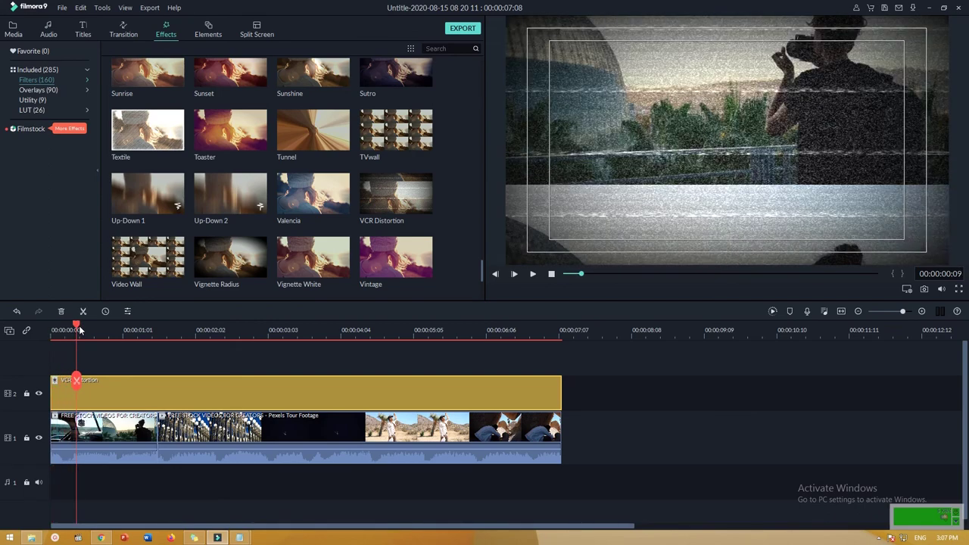
scroll(68, 324, "down", 3)
scroll(66, 325, "up", 5)
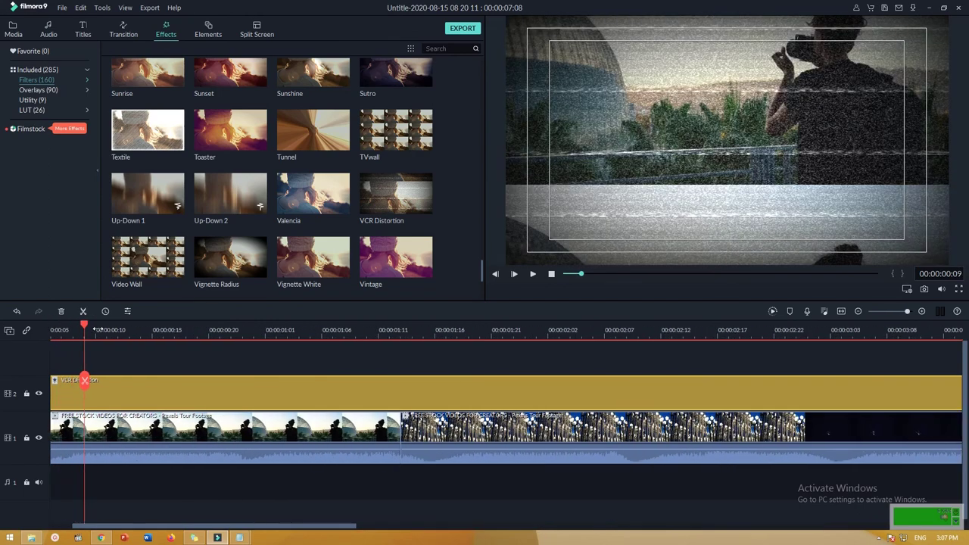
scroll(65, 328, "down", 3)
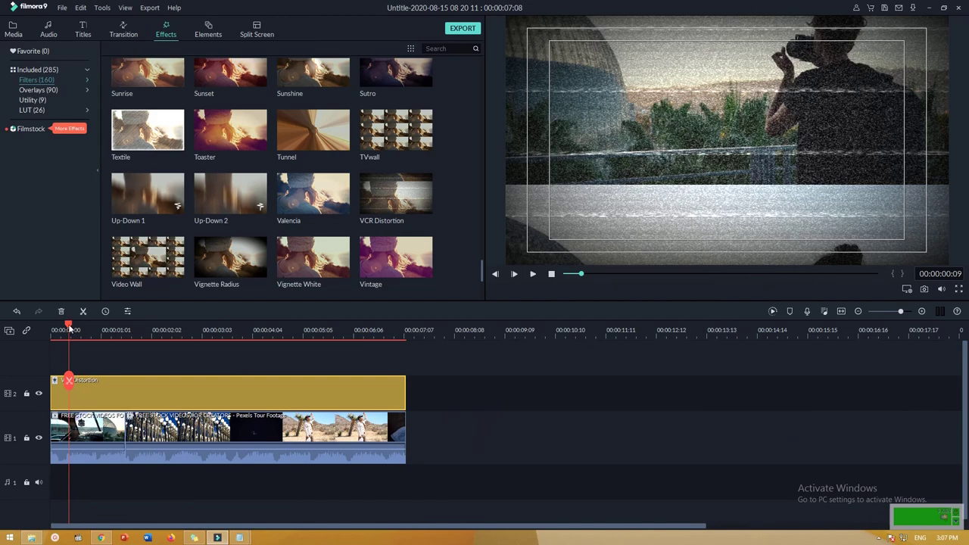
left_click_drag(69, 326, 99, 330)
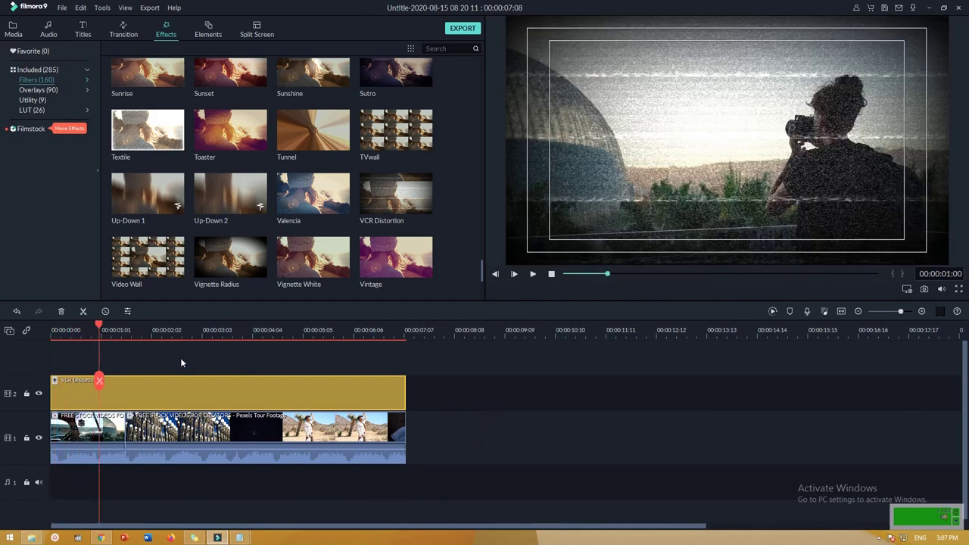
- Set the VCR Distortion filter's Alpha to 70 and Bright to 0.50, and confirm the settings
double_click(213, 389)
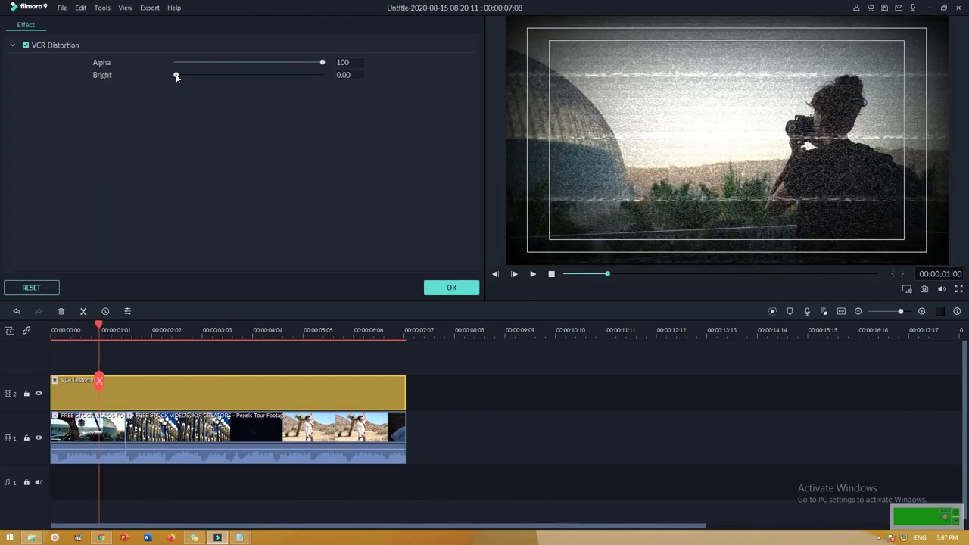
left_click_drag(177, 76, 236, 76)
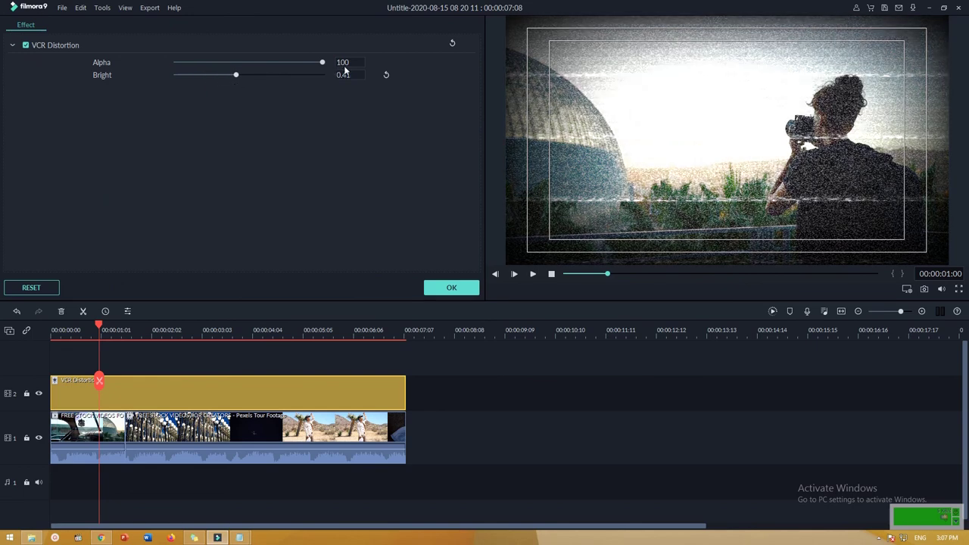
left_click_drag(321, 65, 249, 76)
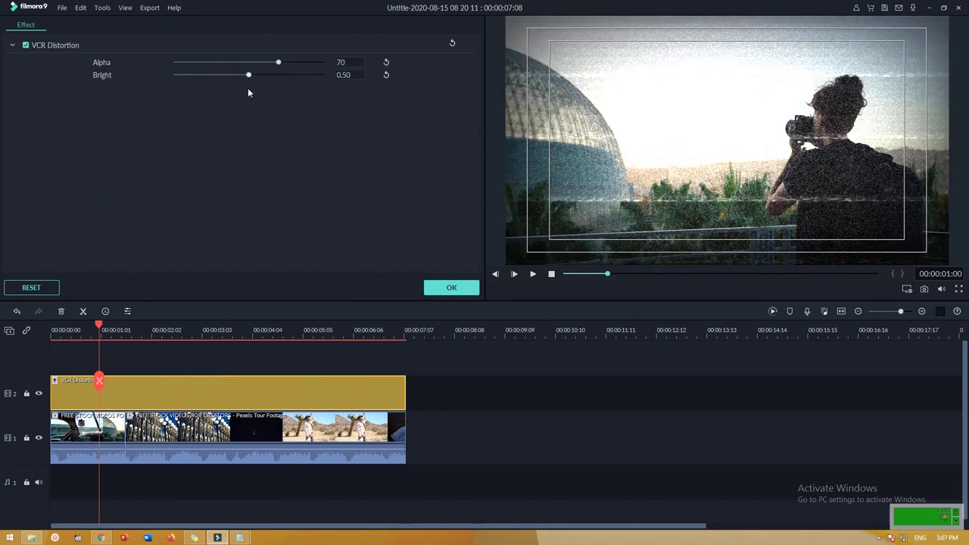
left_click(450, 288)
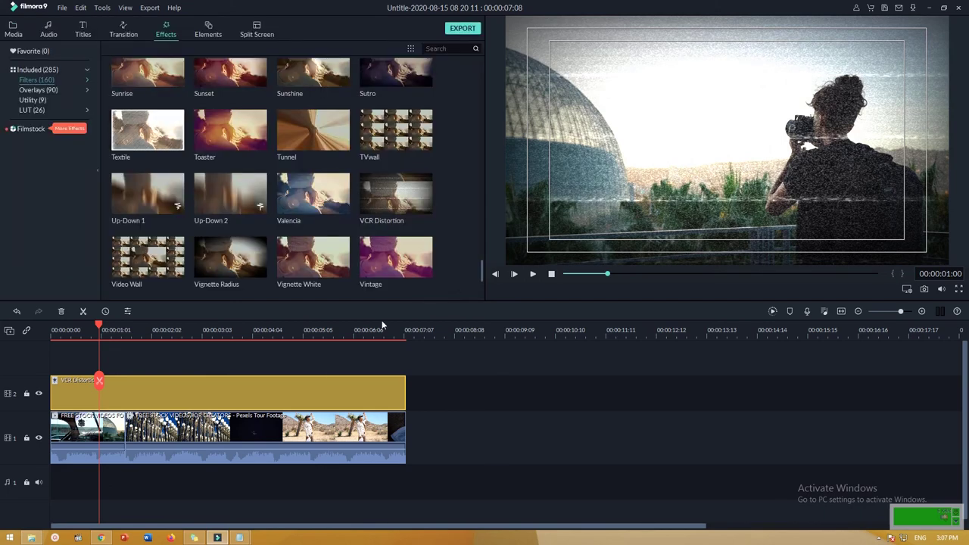
- Add a single Woven filter on track 3 and stretch it from the timeline start to the end of the footage
scroll(380, 241, "down", 3)
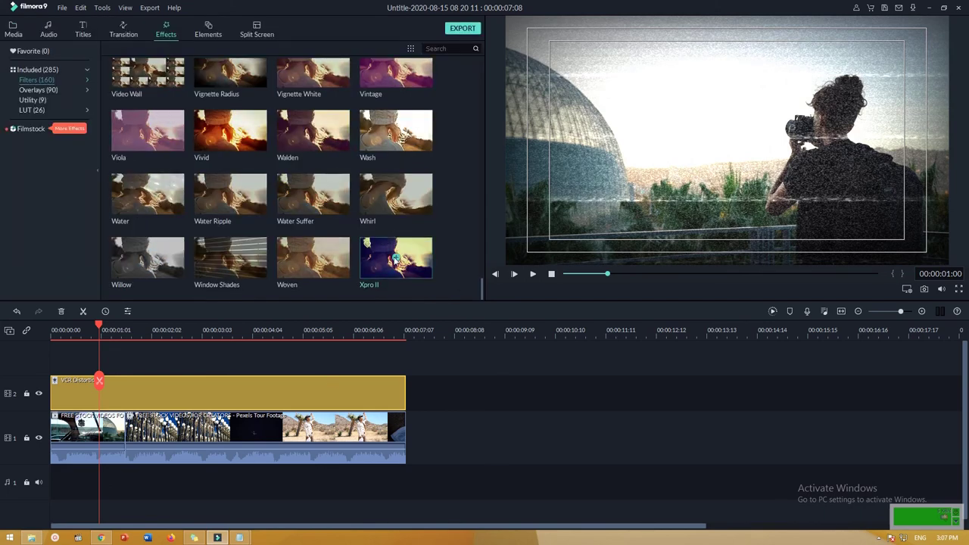
left_click(312, 259)
left_click(312, 259)
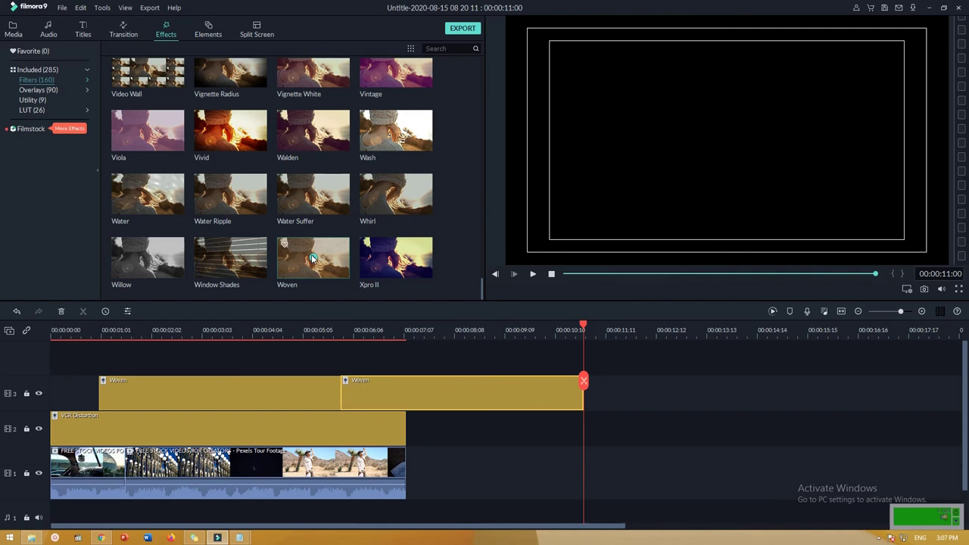
left_click(435, 385)
key("Delete")
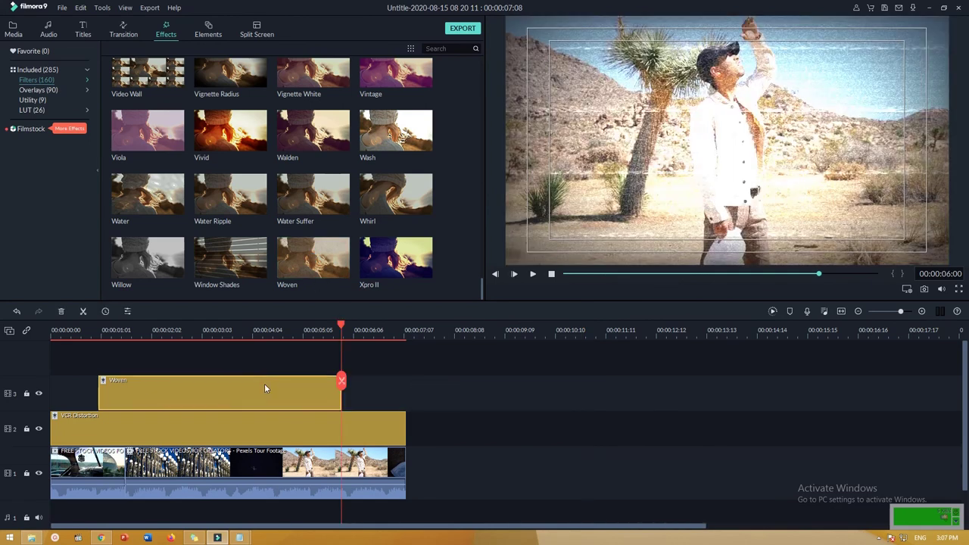
left_click_drag(264, 383, 189, 385)
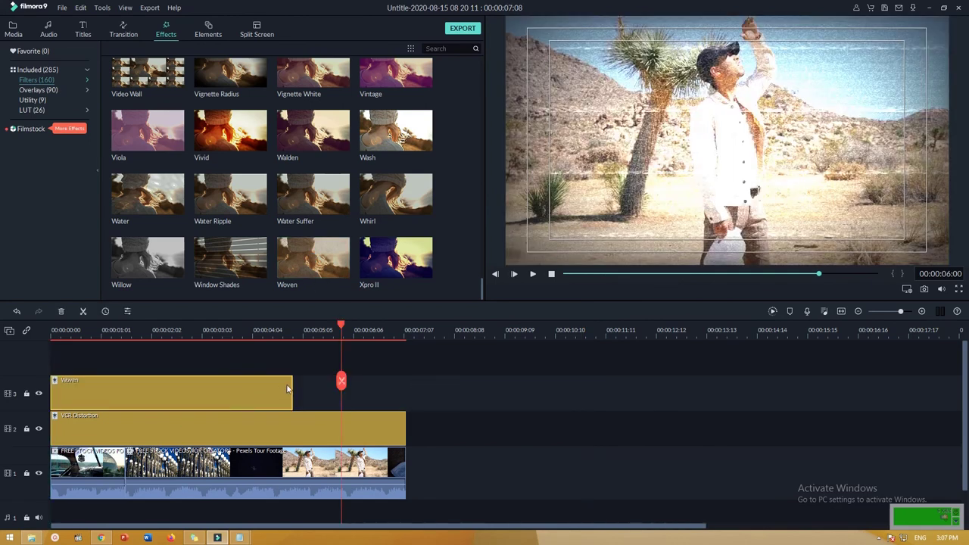
left_click_drag(293, 388, 406, 388)
- Compare the frame at 00:00:00:12 with the Woven and VCR Distortion tracks hidden and shown, and preview both filters at 00:00:02:03
left_click_drag(341, 326, 74, 327)
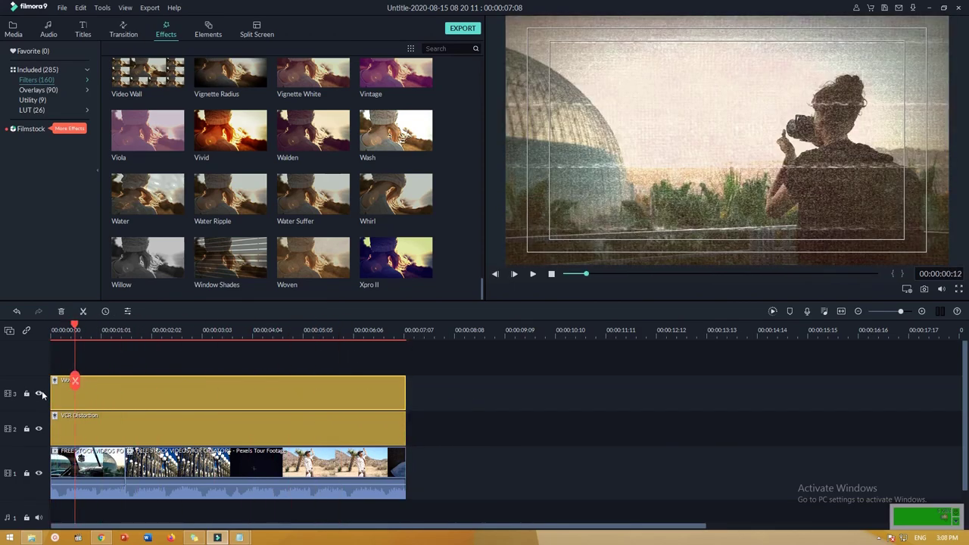
left_click(39, 395)
left_click(39, 395)
left_click(39, 395)
left_click(39, 430)
left_click(39, 429)
left_click(39, 394)
left_click_drag(75, 324, 153, 343)
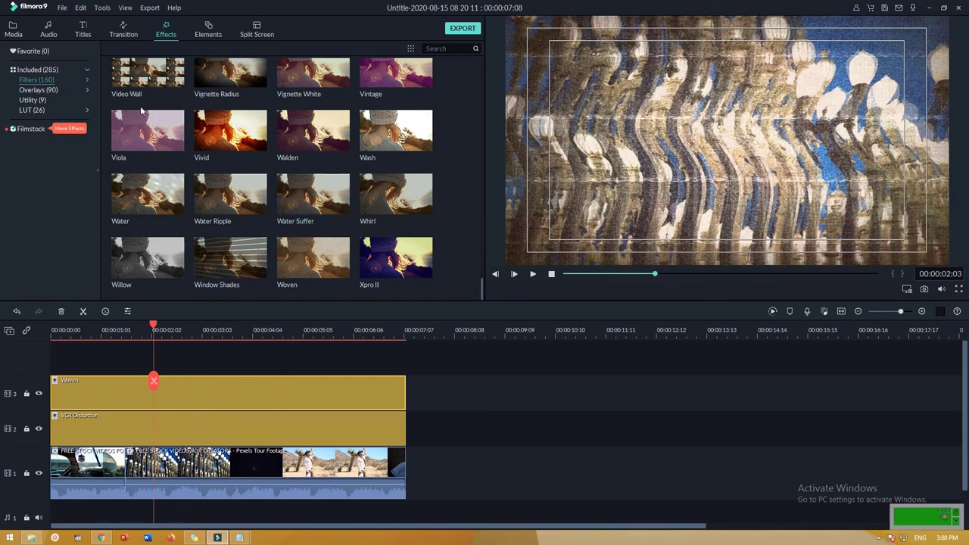
- Look through the Overlays, Utility and Filters effect categories
left_click(48, 91)
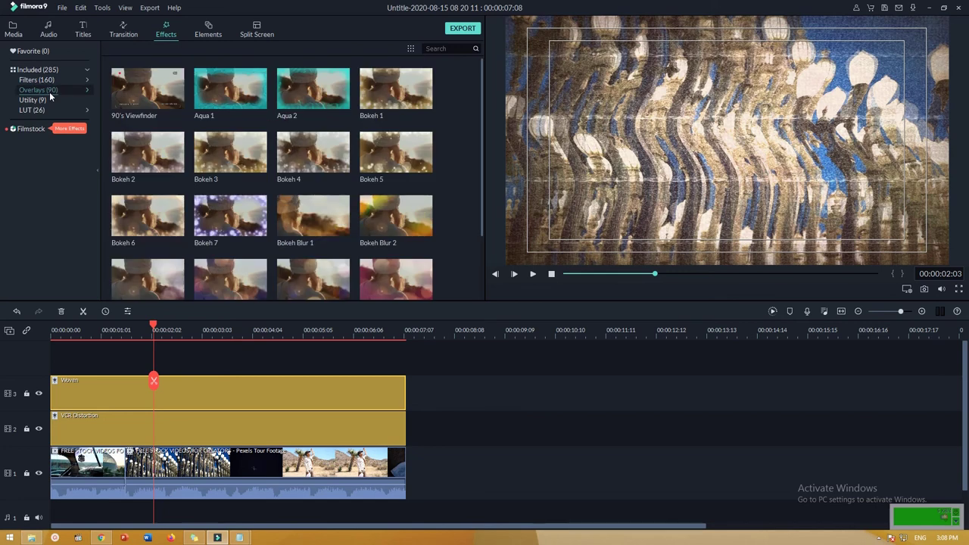
left_click(34, 99)
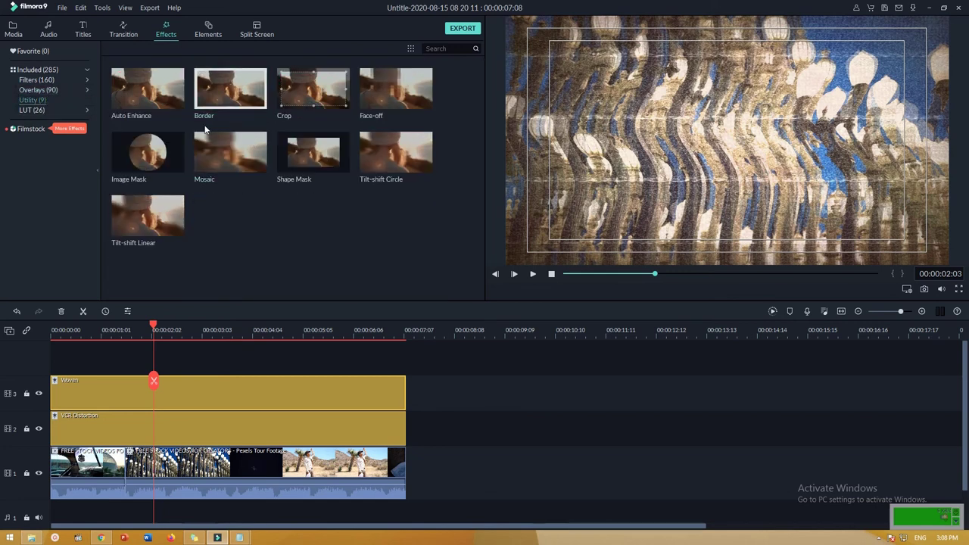
left_click(37, 80)
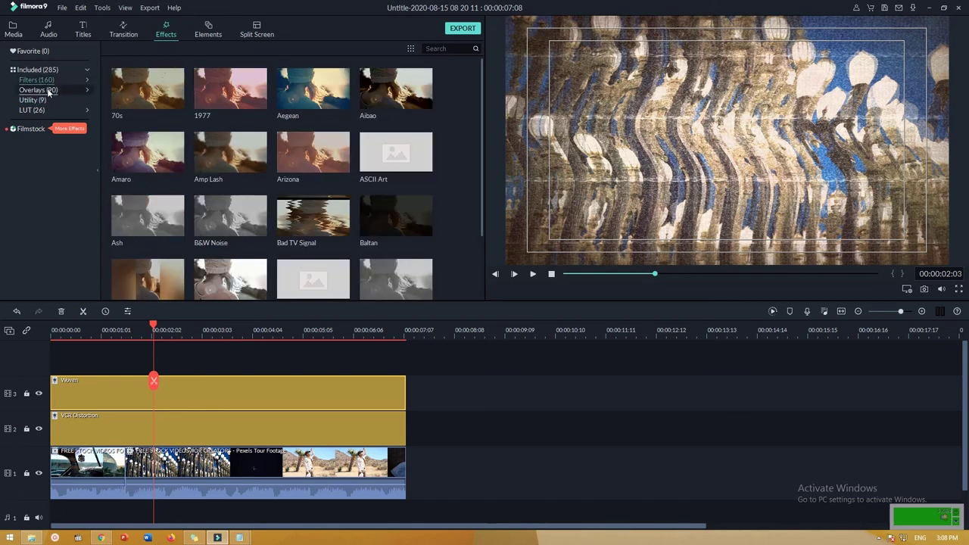
left_click(50, 91)
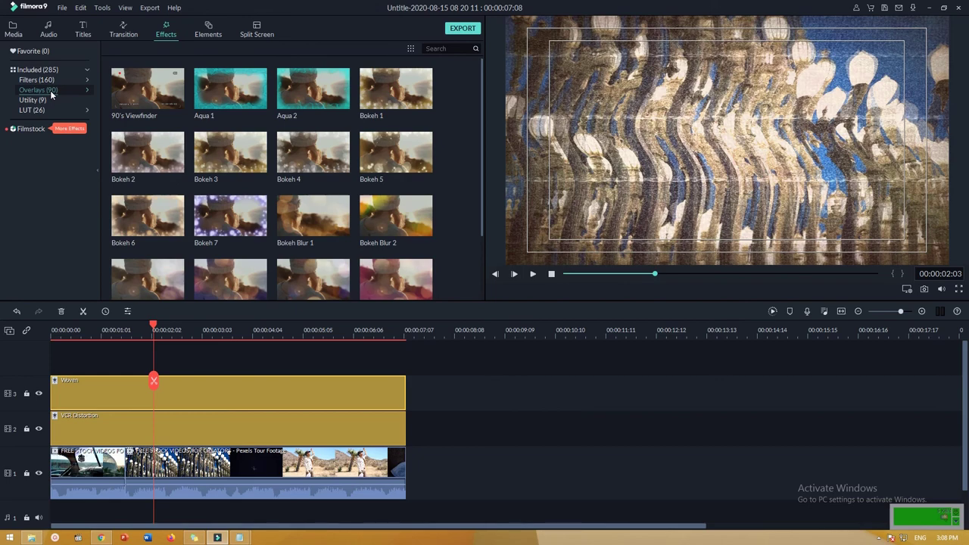
scroll(290, 228, "down", 10)
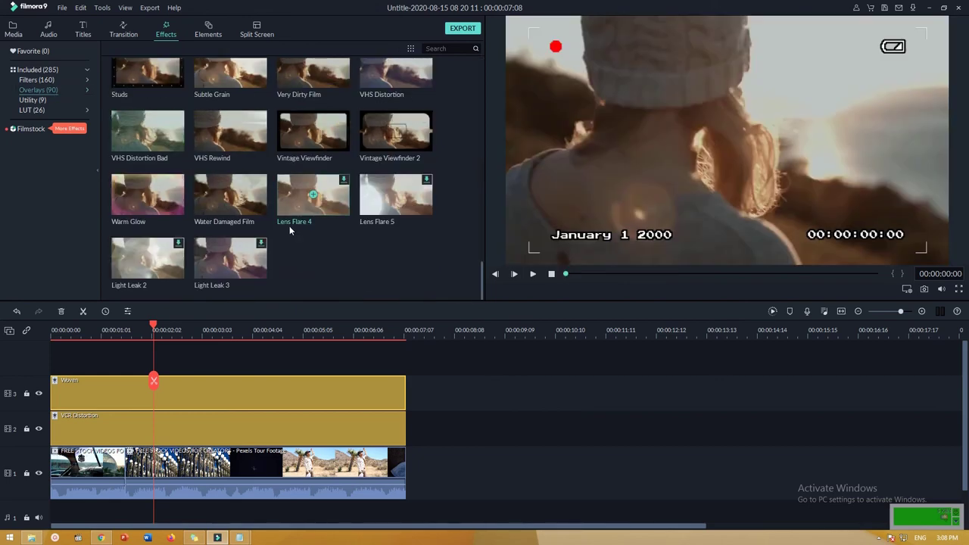
left_click(32, 100)
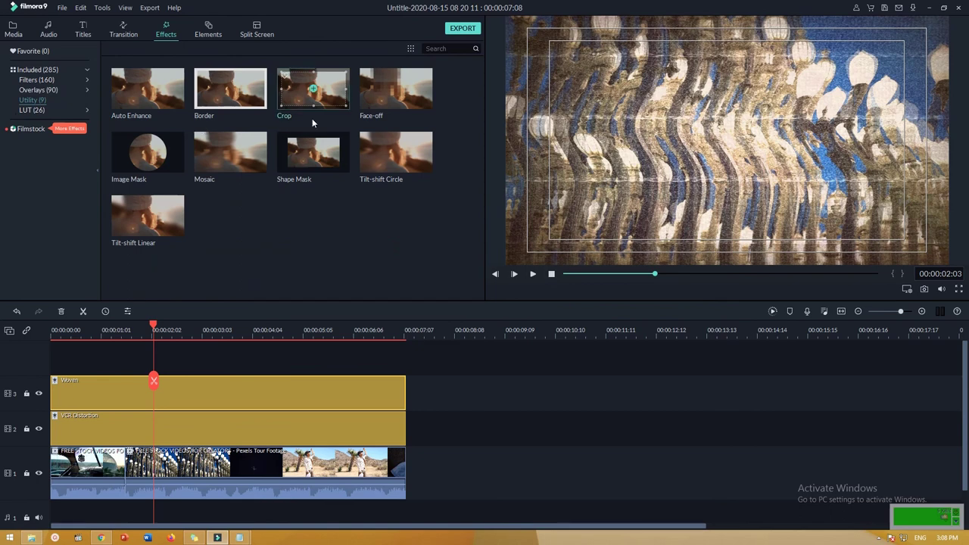
- Add the Warm Film LUT on track 4 at 00:00:02:03 and delete its duplicate
left_click(32, 109)
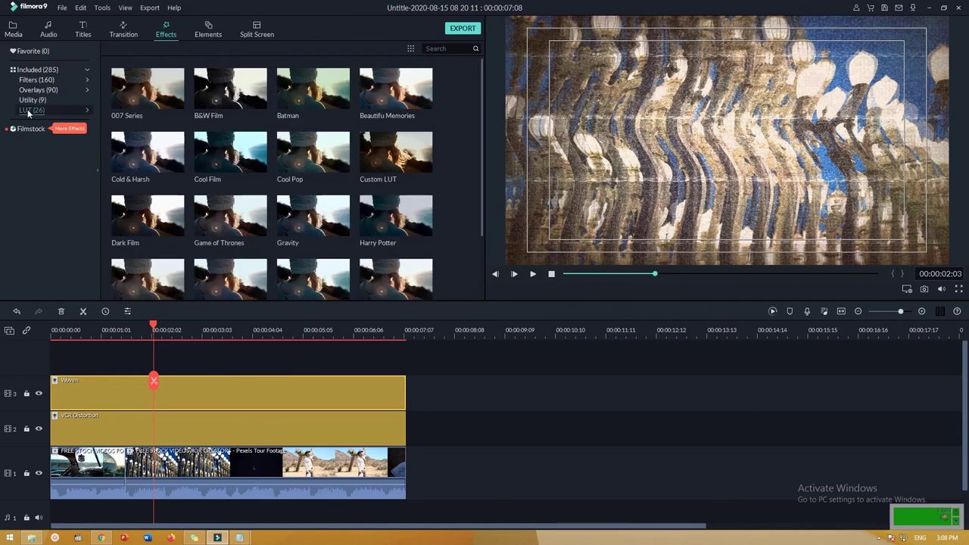
scroll(324, 134, "down", 5)
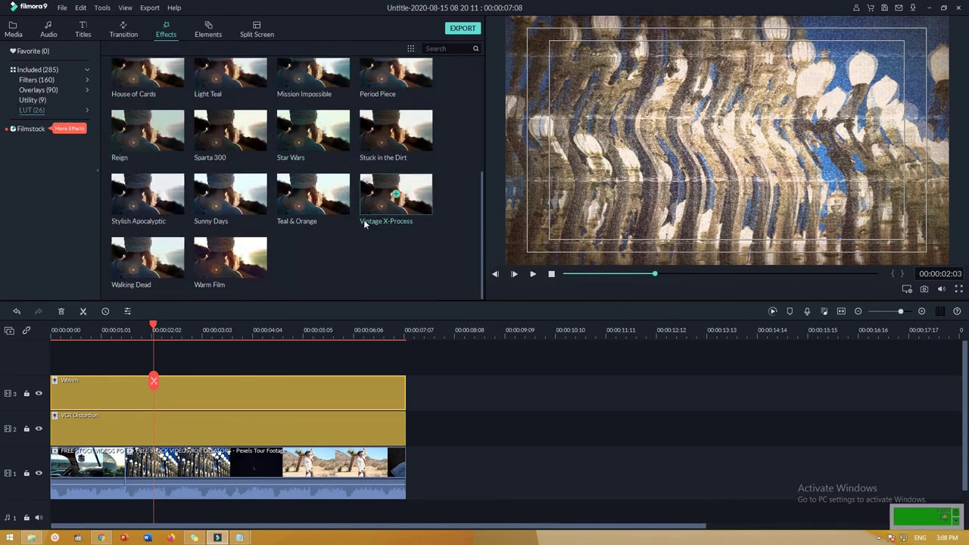
left_click(231, 257)
left_click(231, 257)
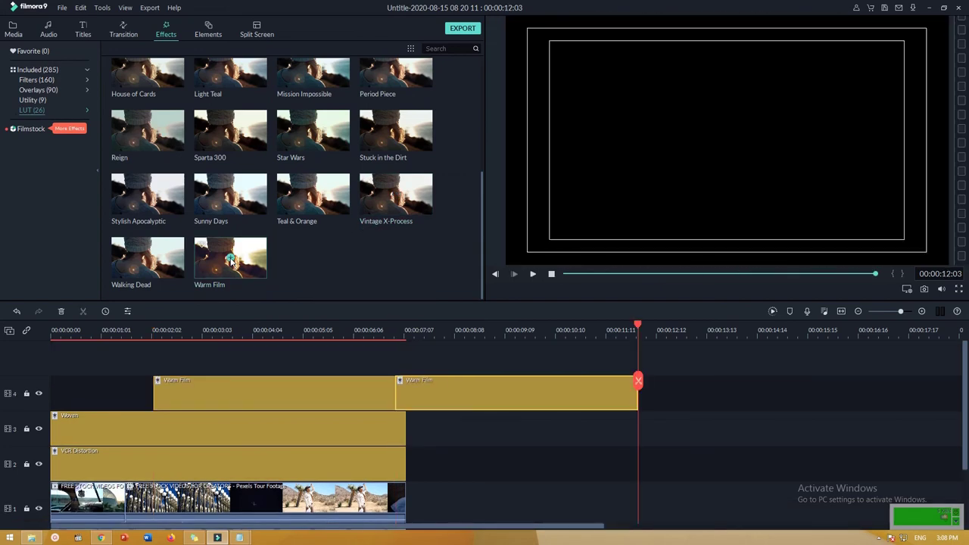
left_click(431, 379)
key("Delete")
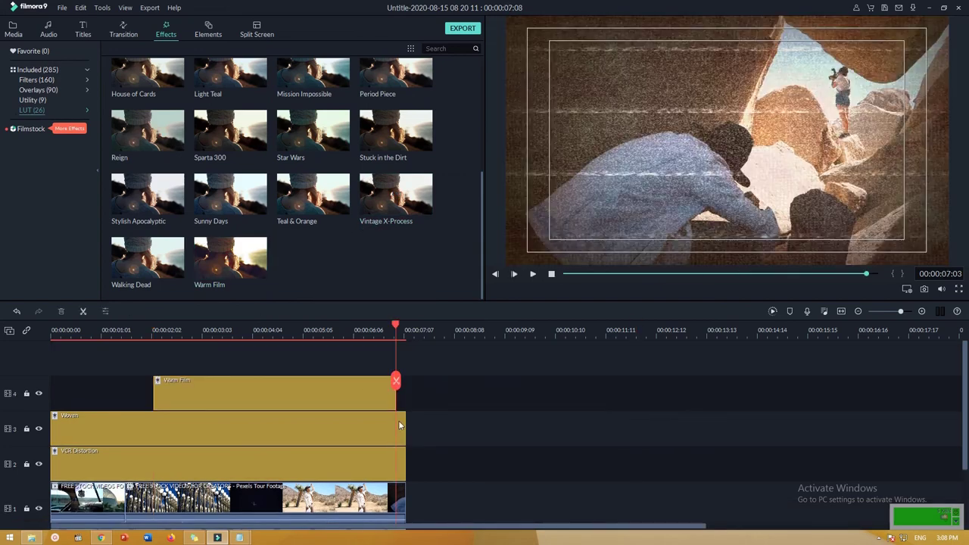
- Move the Warm Film LUT on track 4 to the timeline start and extend it to the end of the footage
left_click_drag(291, 389, 152, 390)
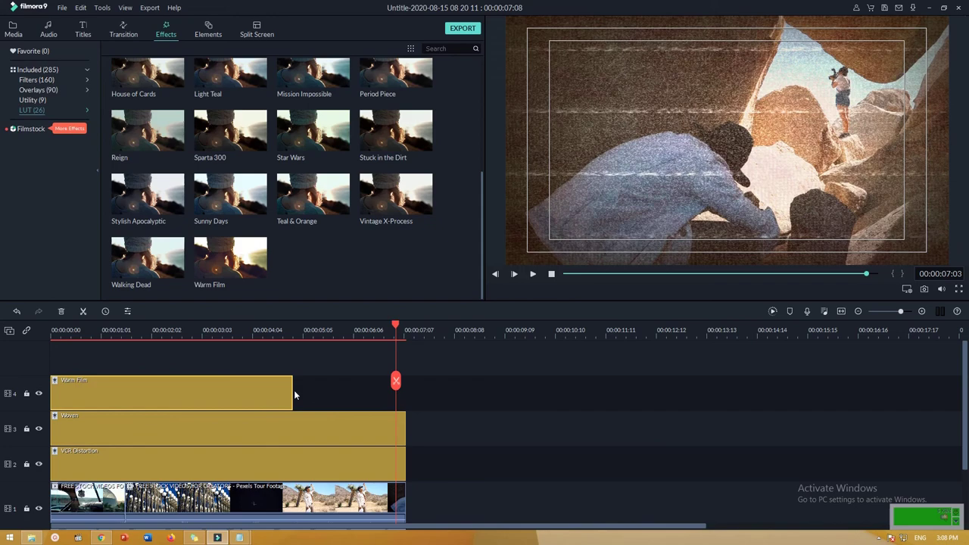
left_click_drag(294, 390, 405, 392)
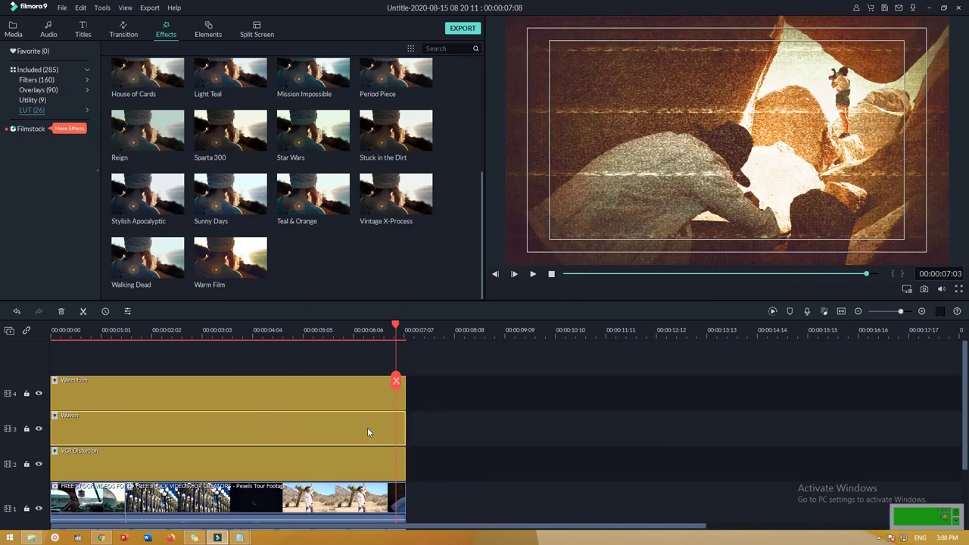
- Delete the Woven and VCR Distortion filters and move the Warm Film LUT down to track 2
left_click(367, 430)
key("Delete")
left_click(368, 451)
key("Delete")
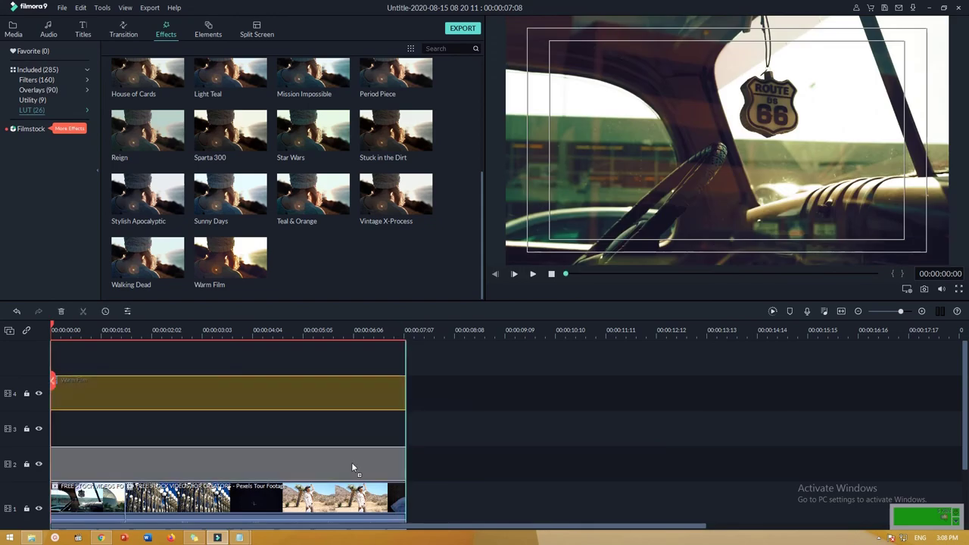
left_click_drag(351, 467, 350, 466)
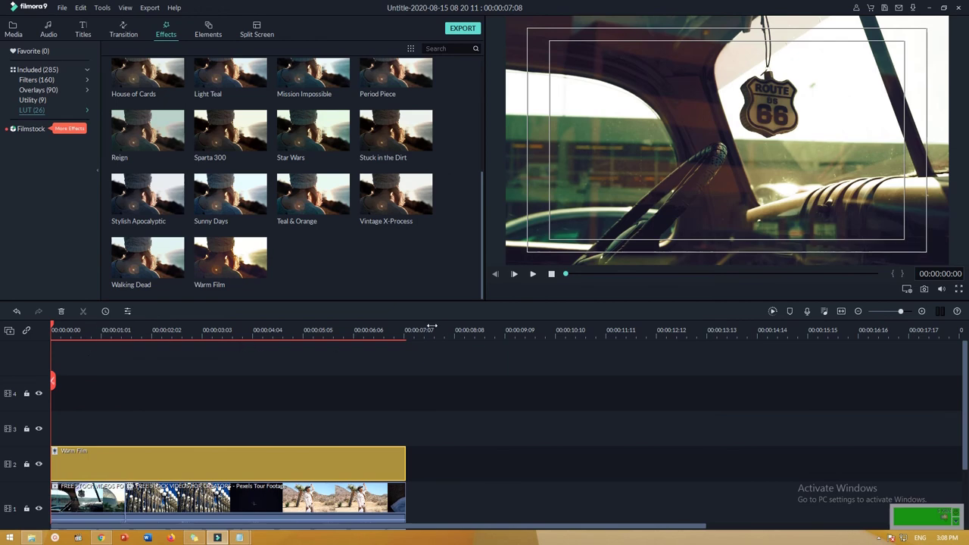
- Play the footage with Warm Film, compare the frame at 00:00:02:07 with track 2 shown and hidden, and view the unfiltered frame at 00:00:04:23
left_click(534, 274)
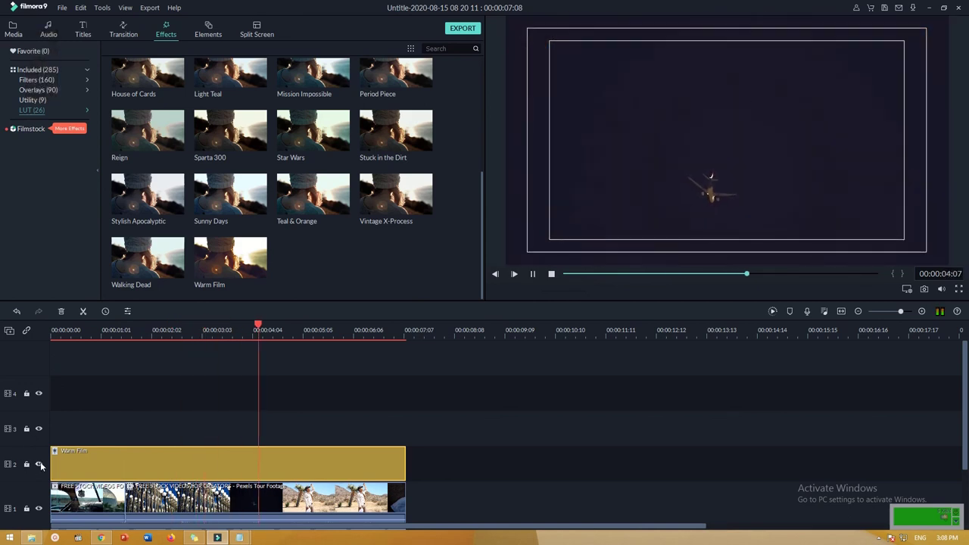
left_click(350, 415)
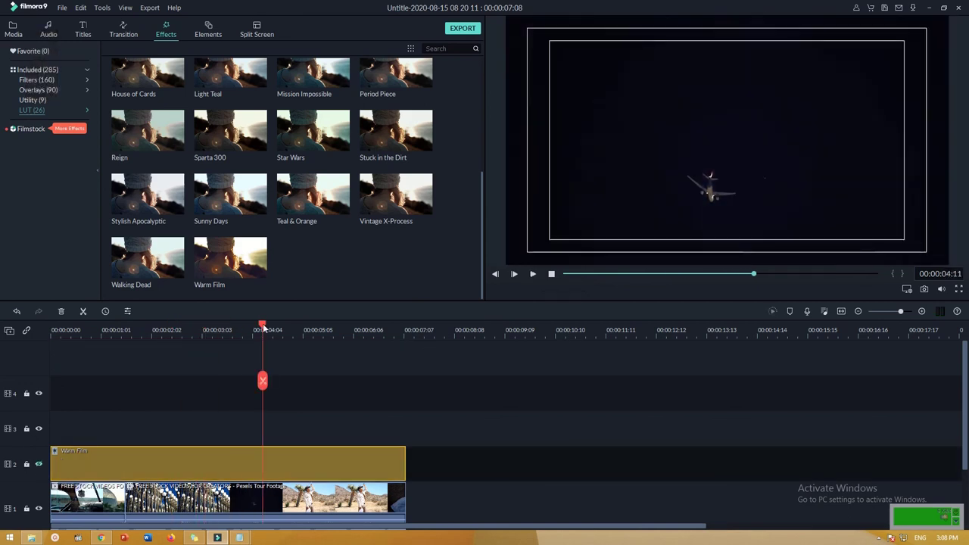
left_click_drag(263, 325, 164, 331)
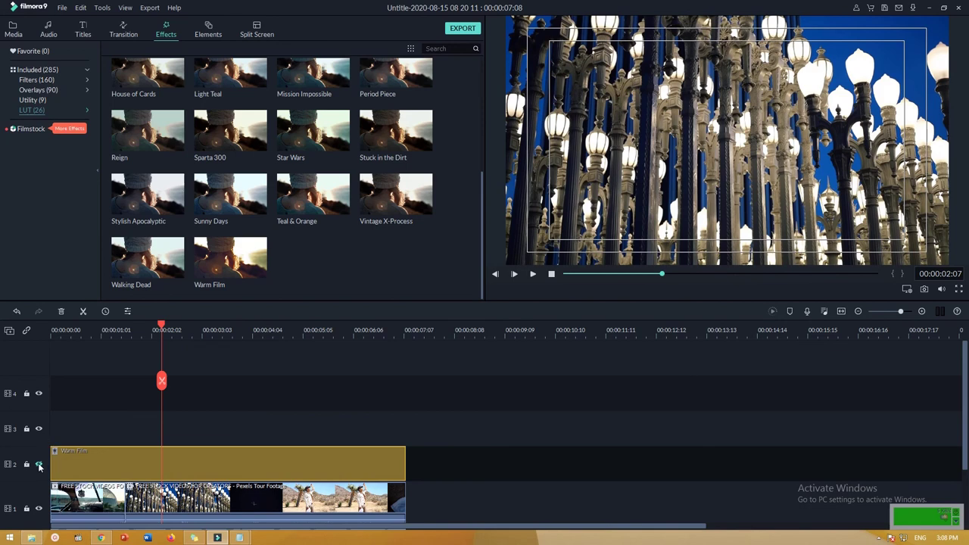
left_click(40, 467)
left_click(39, 467)
left_click_drag(163, 325, 293, 346)
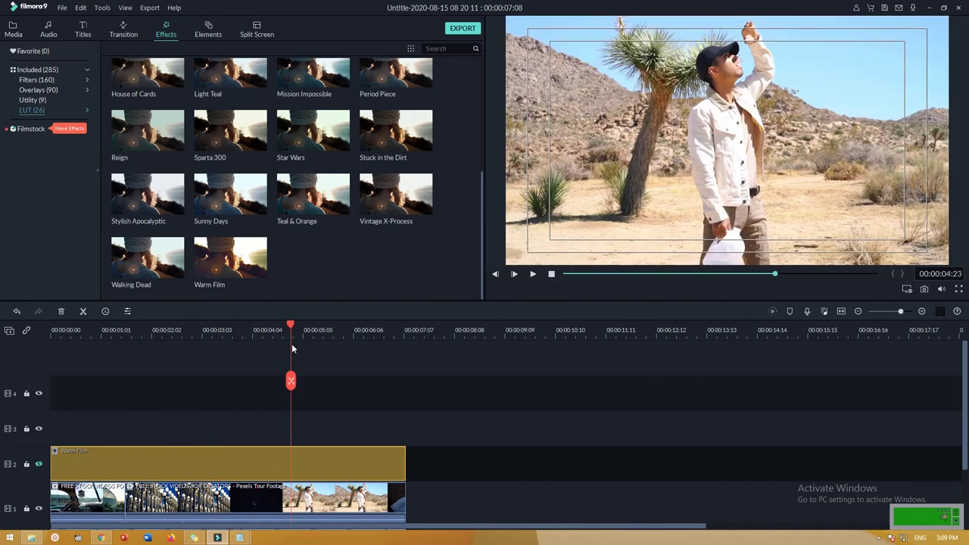
left_click(166, 31)
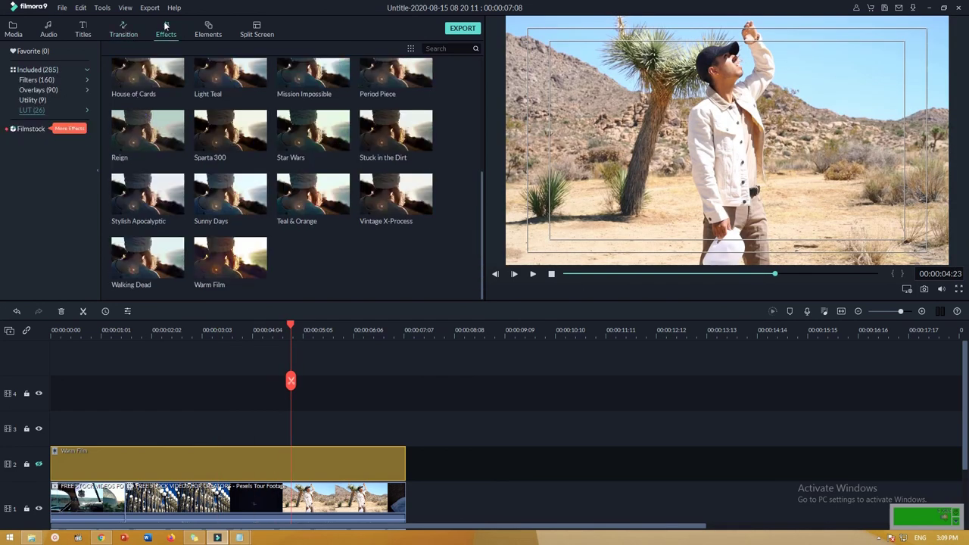
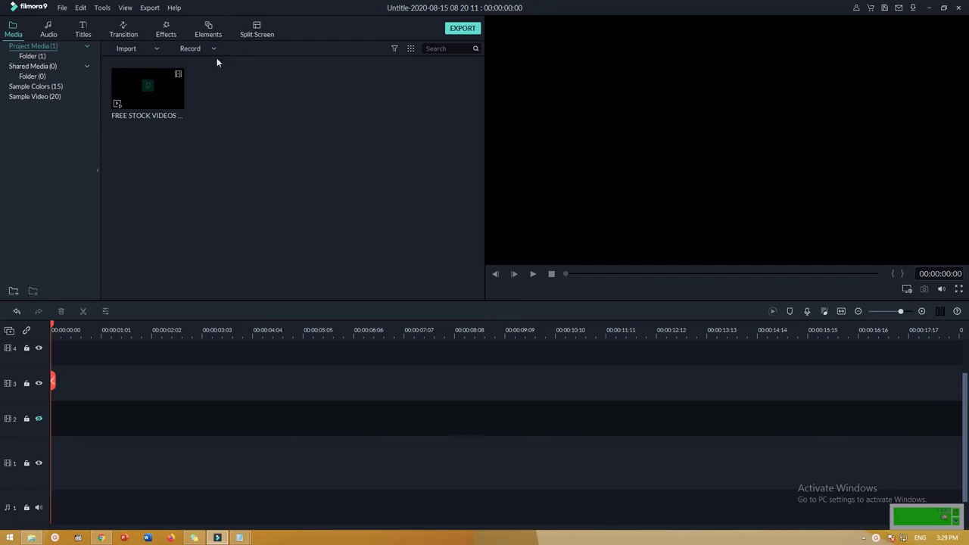
- Look through the Elements library from the airplanes and badges to the web elements, and glance at the Split Screen layouts
left_click(208, 31)
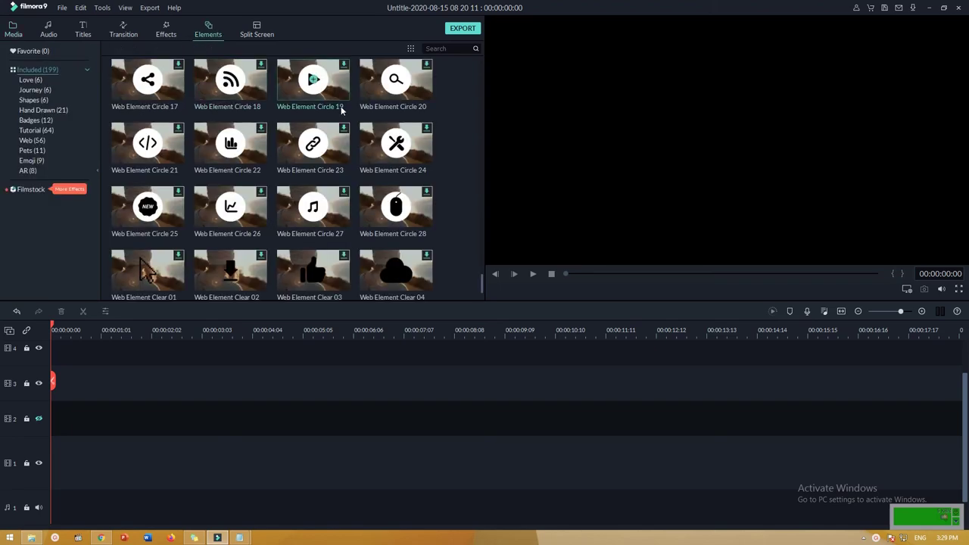
scroll(341, 110, "down", 5)
scroll(412, 179, "up", 20)
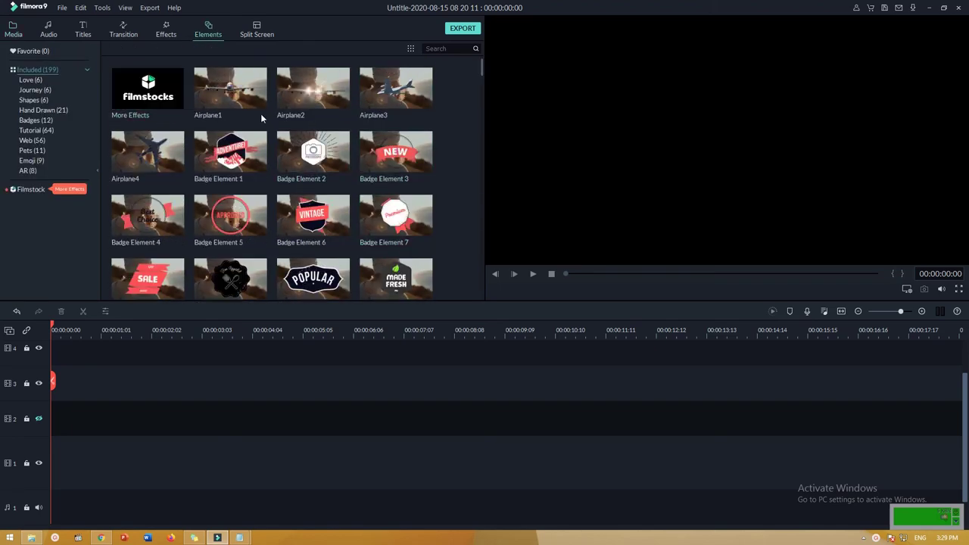
scroll(396, 110, "down", 5)
scroll(396, 110, "down", 15)
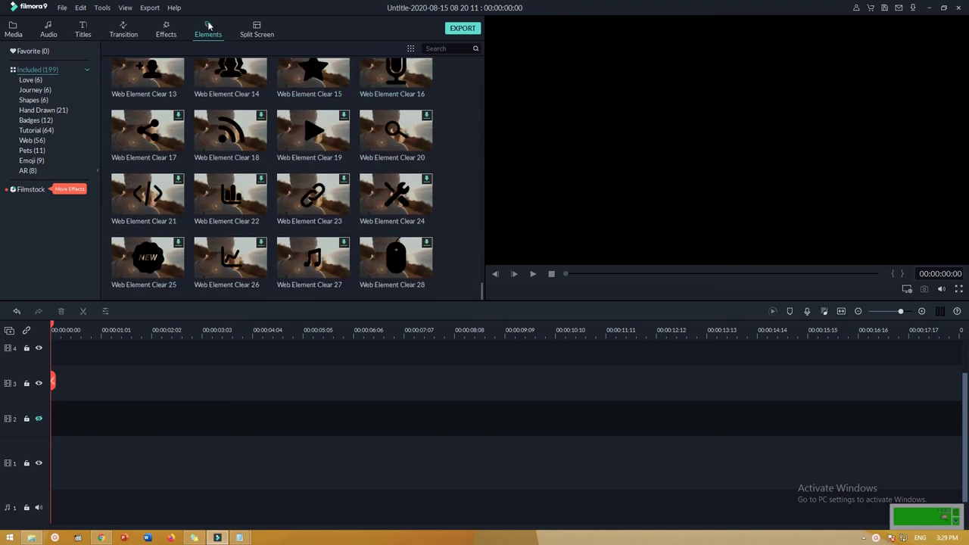
left_click(257, 30)
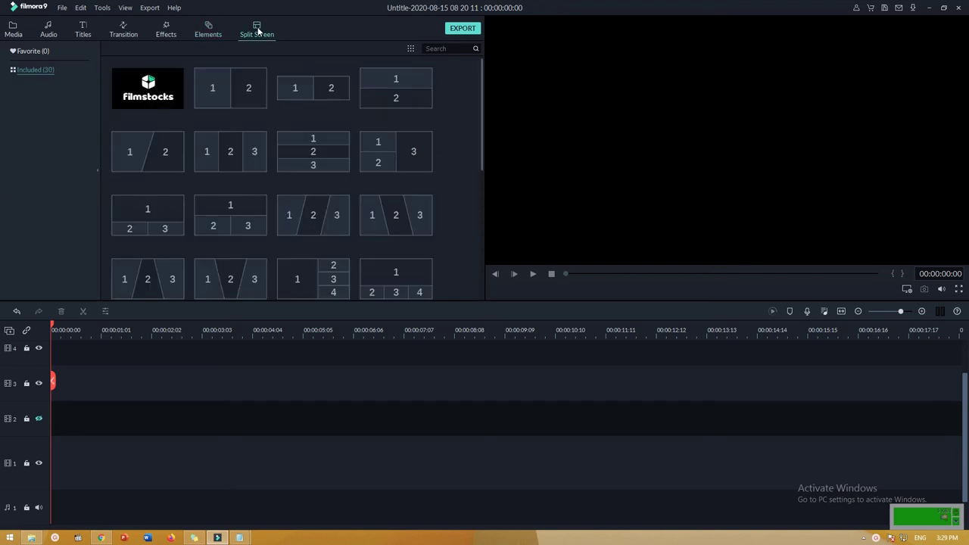
left_click(214, 29)
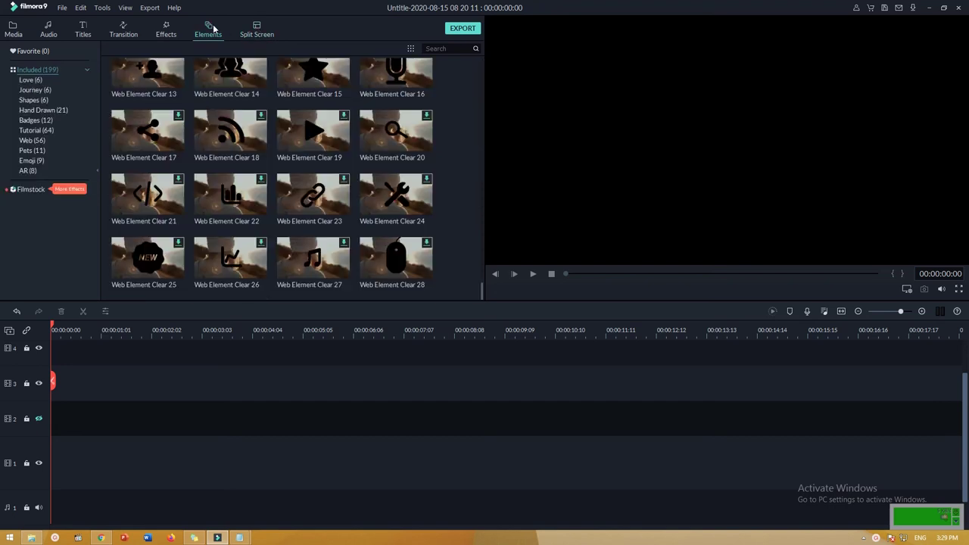
- Place the FREE STOCK VIDEOS clip at the start of video track 1 and remove the empty tracks
left_click(15, 32)
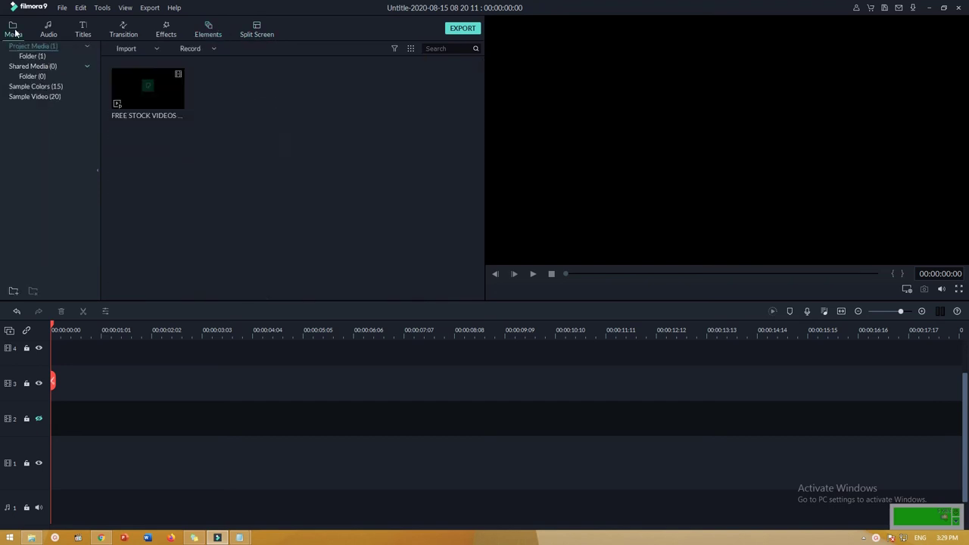
left_click_drag(166, 91, 42, 506)
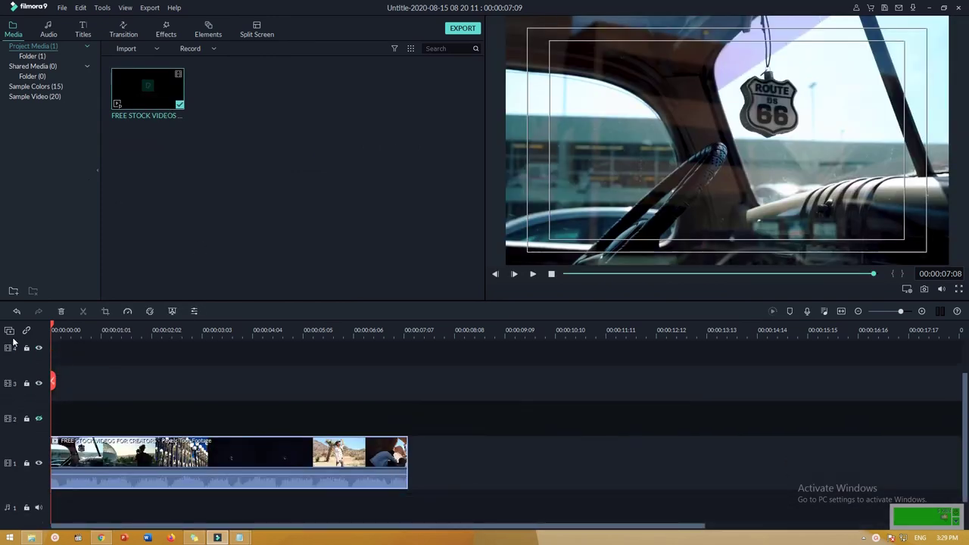
left_click(9, 331)
left_click(67, 378)
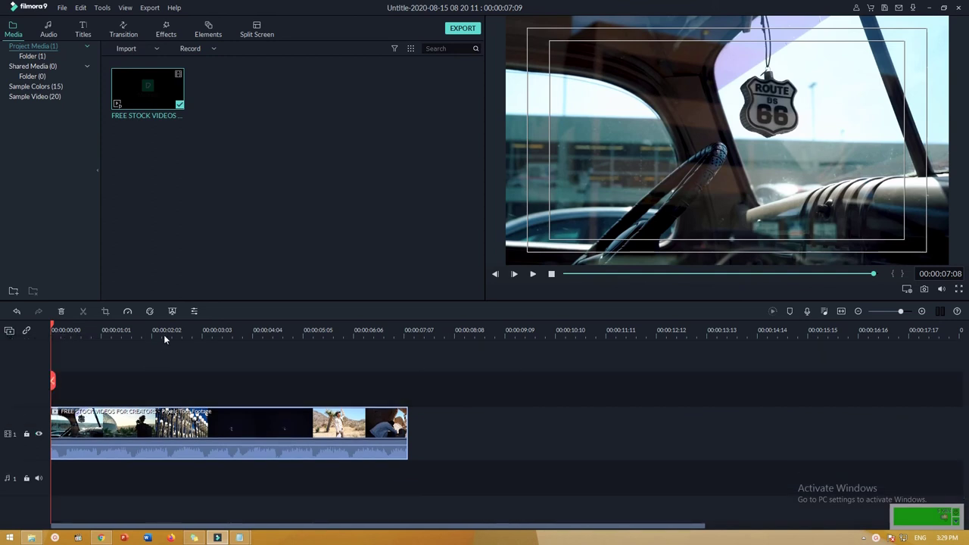
- Add Badge Element 1 from the Elements library on track 2 at the timeline start and undo its duplicate
left_click(208, 30)
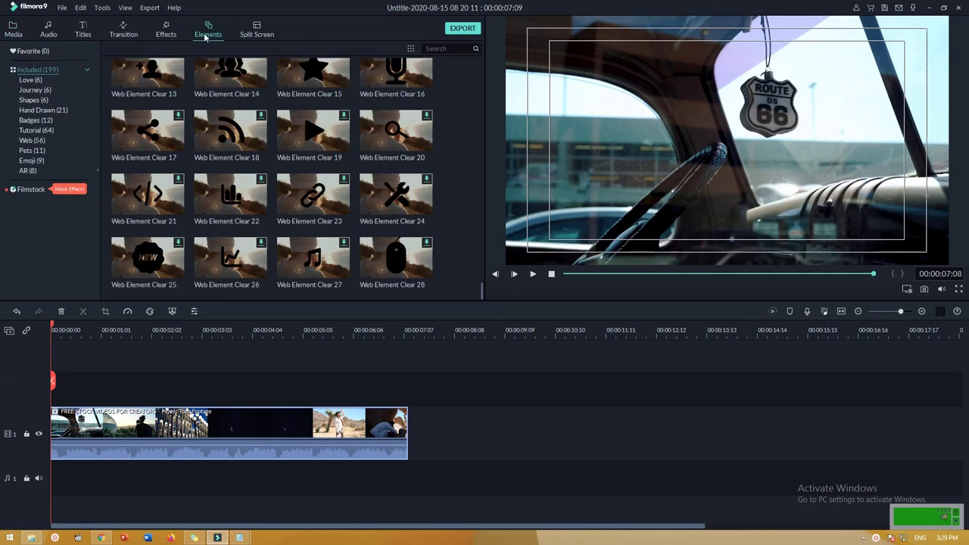
scroll(393, 133, "up", 4)
scroll(394, 133, "up", 5)
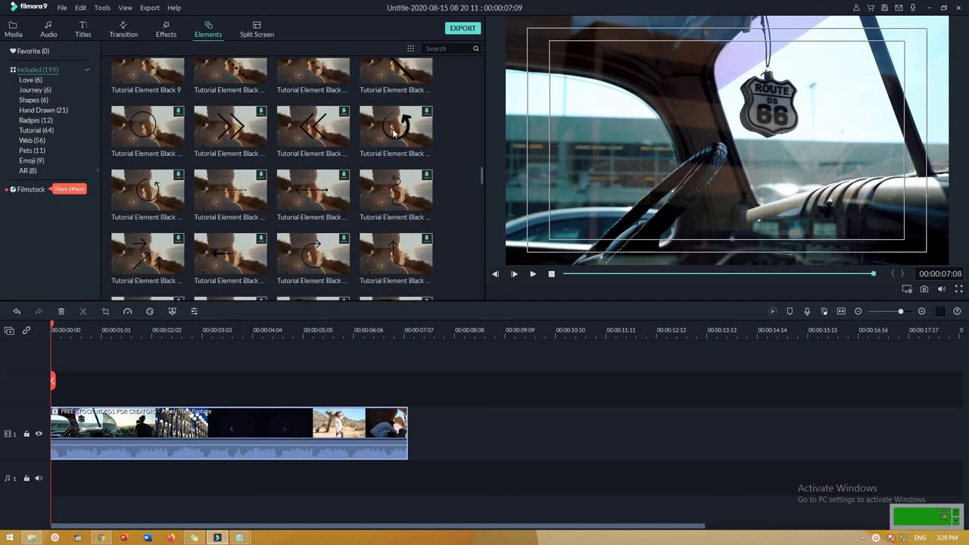
scroll(393, 133, "up", 3)
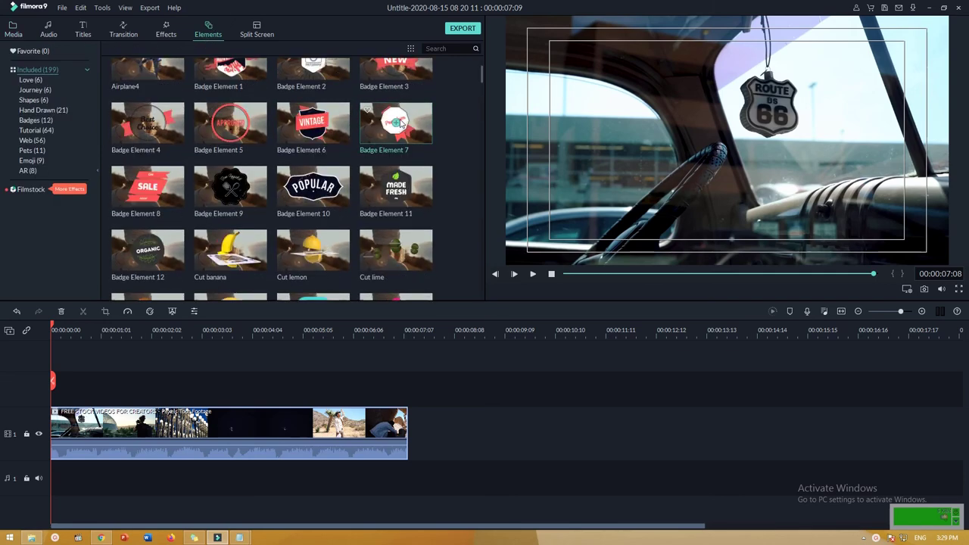
scroll(394, 121, "up", 2)
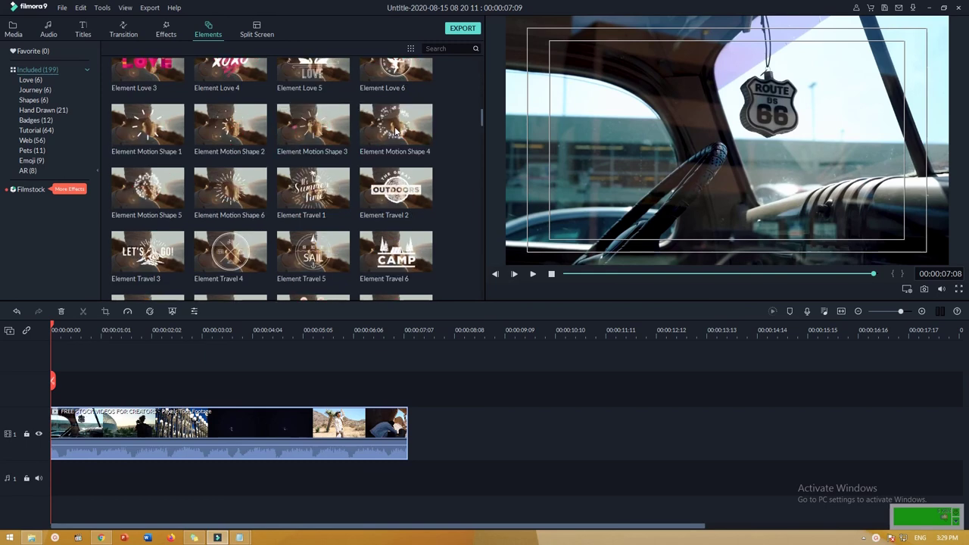
mouse_move(389, 96)
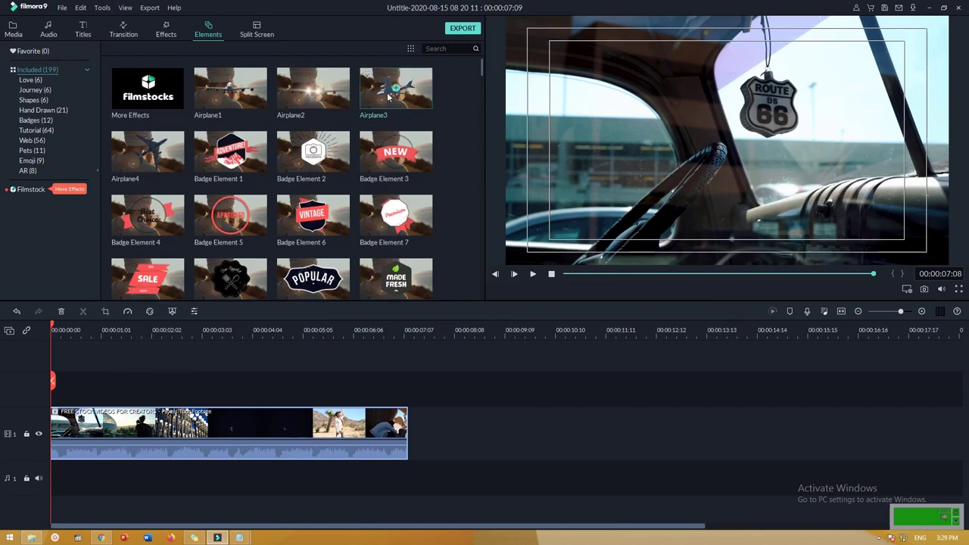
left_click(230, 150)
left_click(230, 151)
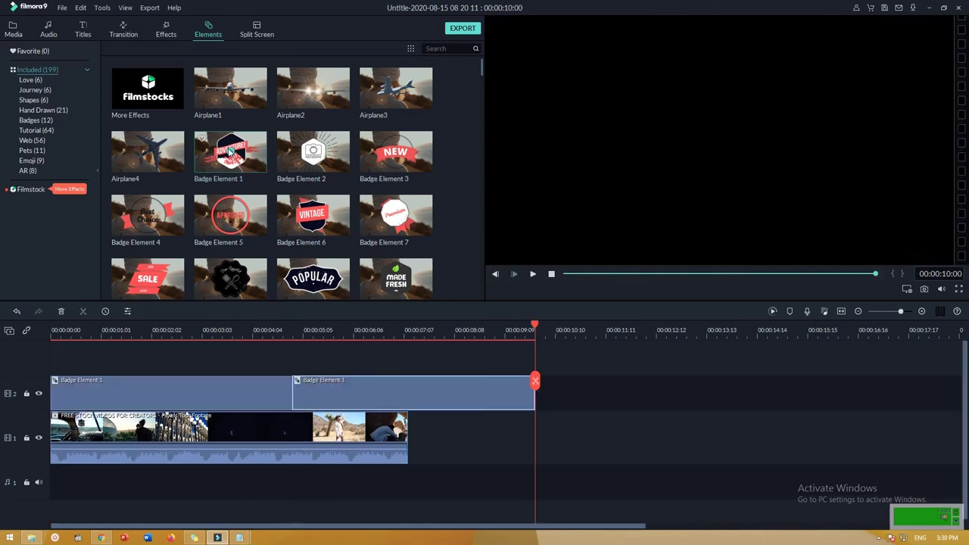
key("ctrl+z")
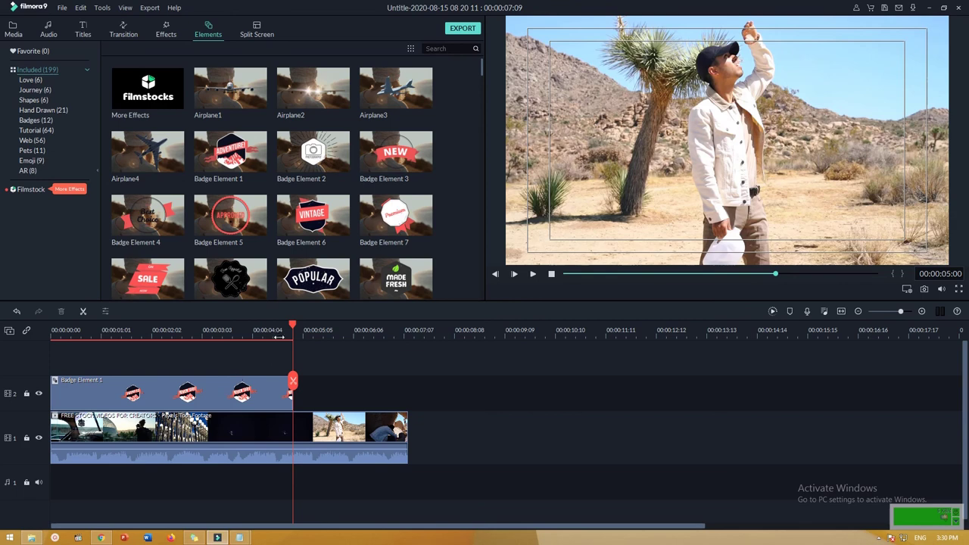
- Preview the Badge Element 1 animation over the footage from the timeline start and stop playback
left_click_drag(291, 333, 40, 334)
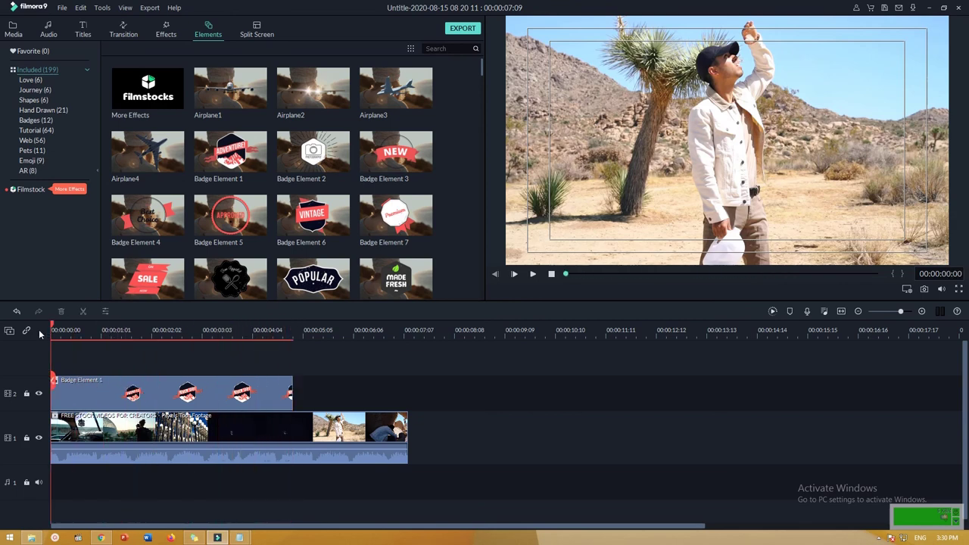
left_click(533, 275)
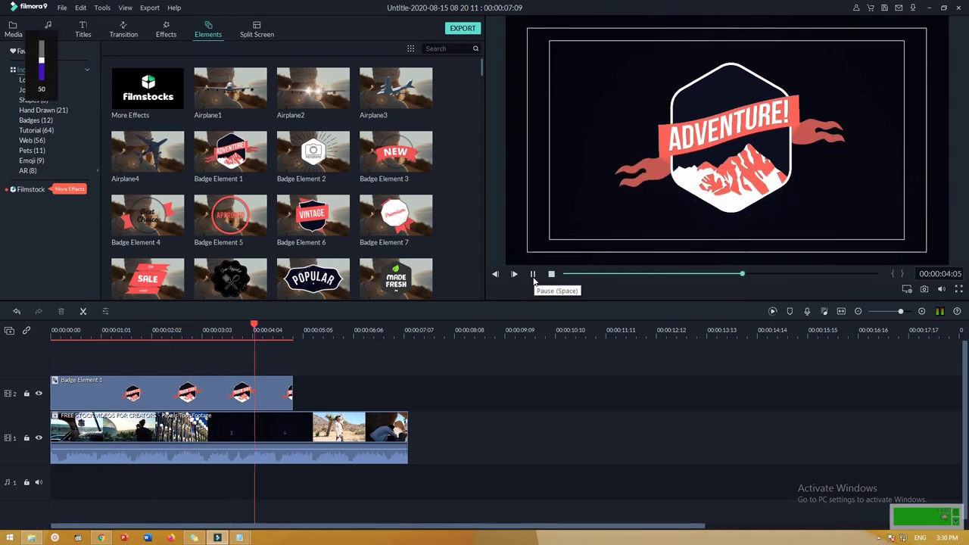
left_click(551, 274)
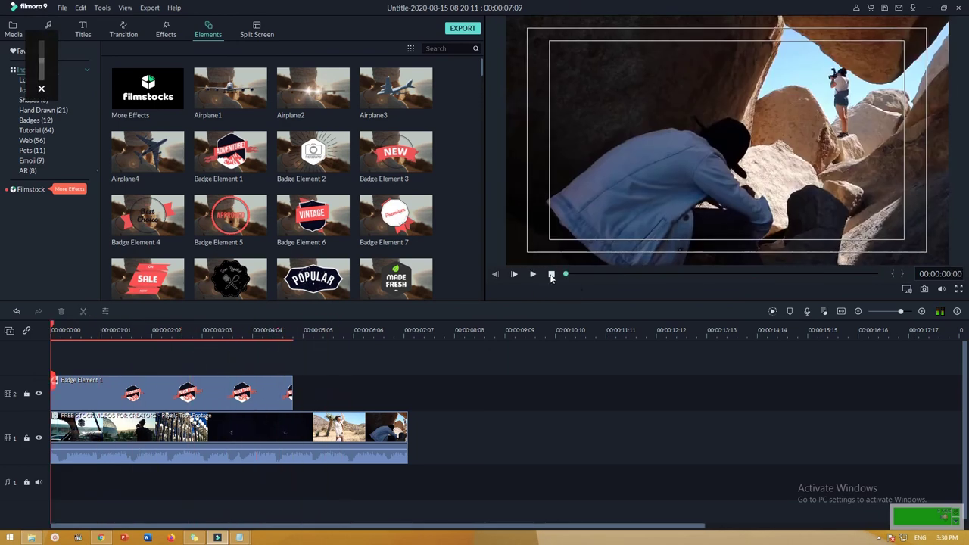
- Open the Badge Element 1 clip for editing and look through its Motion, Video and Color settings
double_click(248, 401)
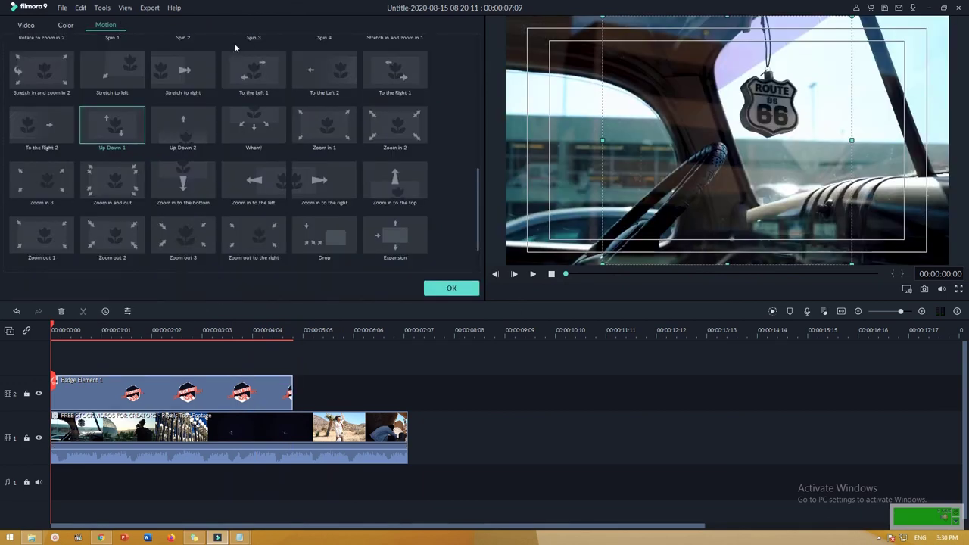
scroll(234, 43, "up", 10)
left_click(35, 27)
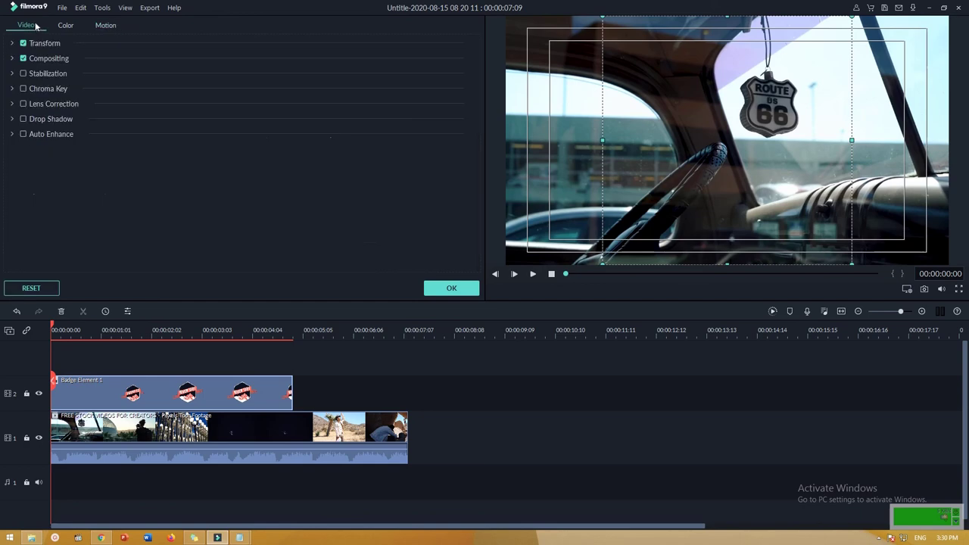
left_click(67, 27)
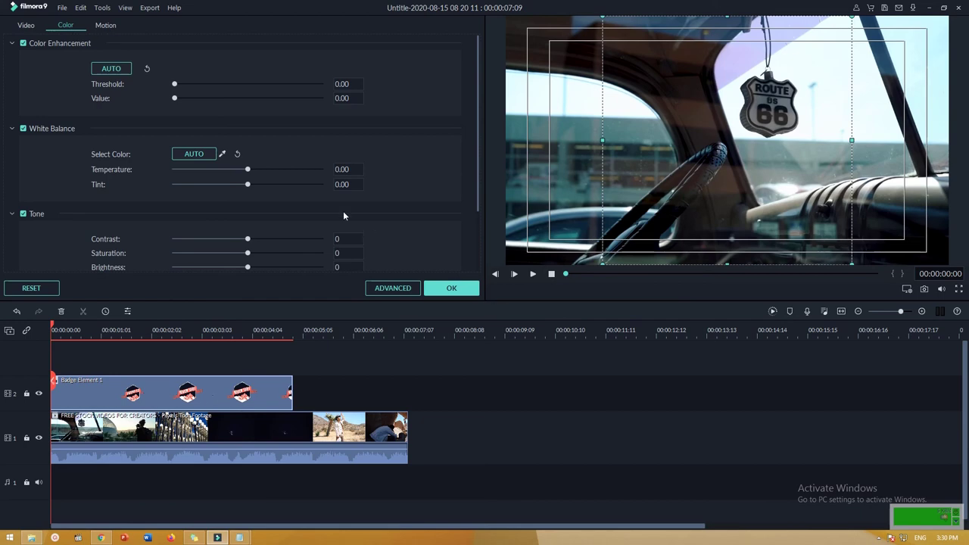
- Fit the whole project in the timeline and show the Adventure badge at 00:00:02:11
scroll(67, 325, "down", 5)
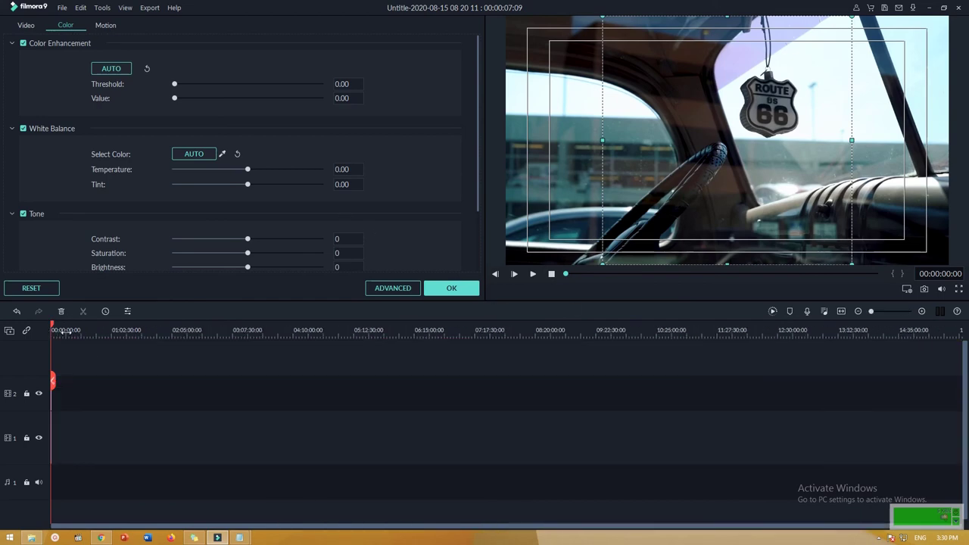
scroll(65, 333, "up", 5)
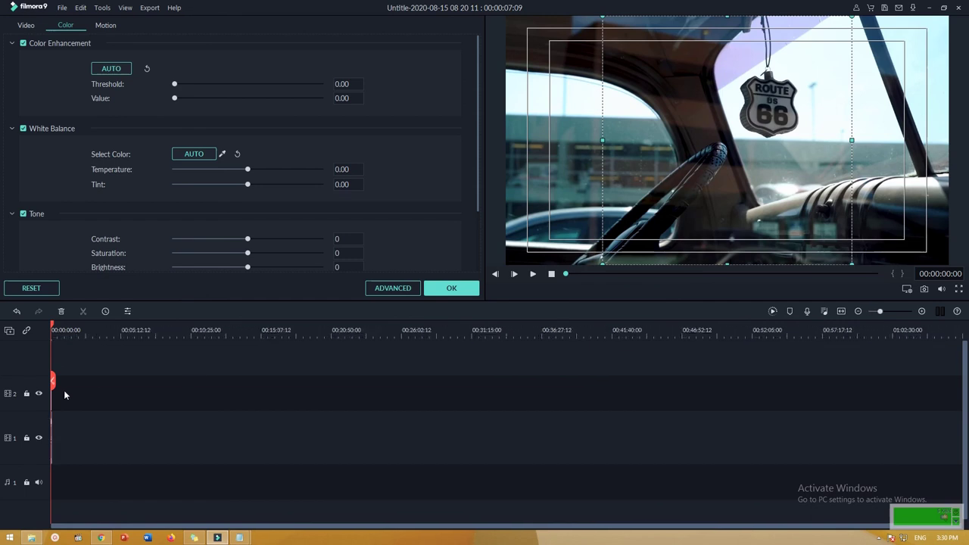
left_click(841, 311)
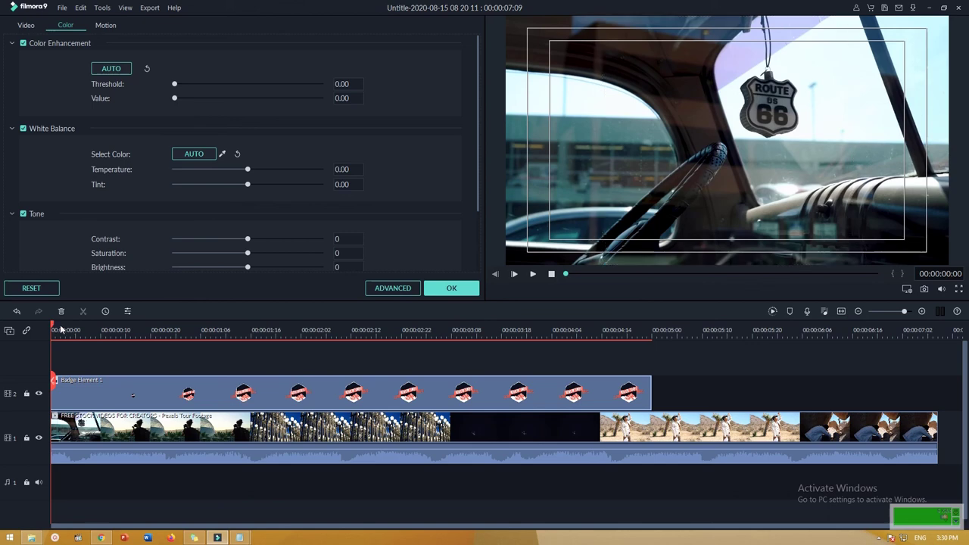
left_click_drag(61, 329, 349, 352)
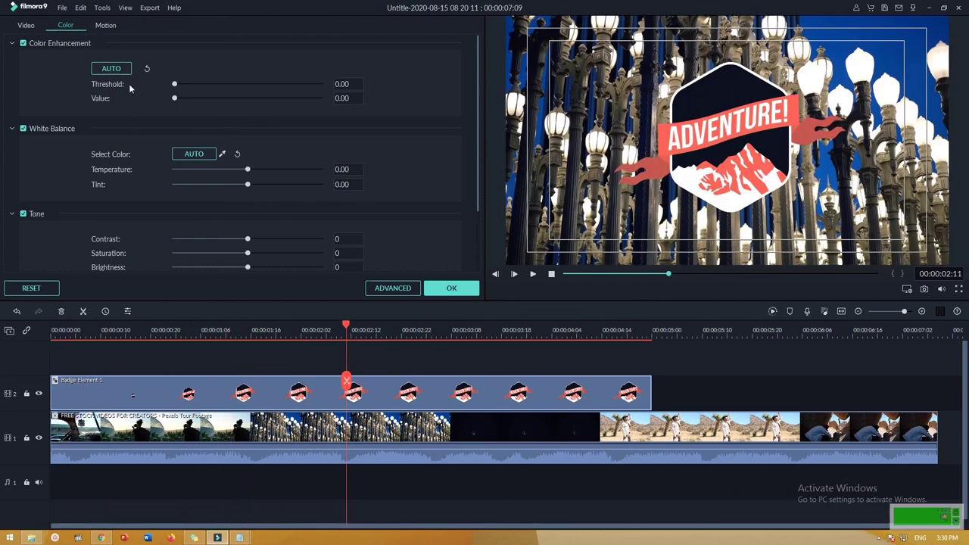
- Apply automatic color enhancement to the Badge Element 1 clip and check its White Balance, Tone and 3D LUT settings
left_click_drag(180, 85, 138, 106)
left_click(128, 69)
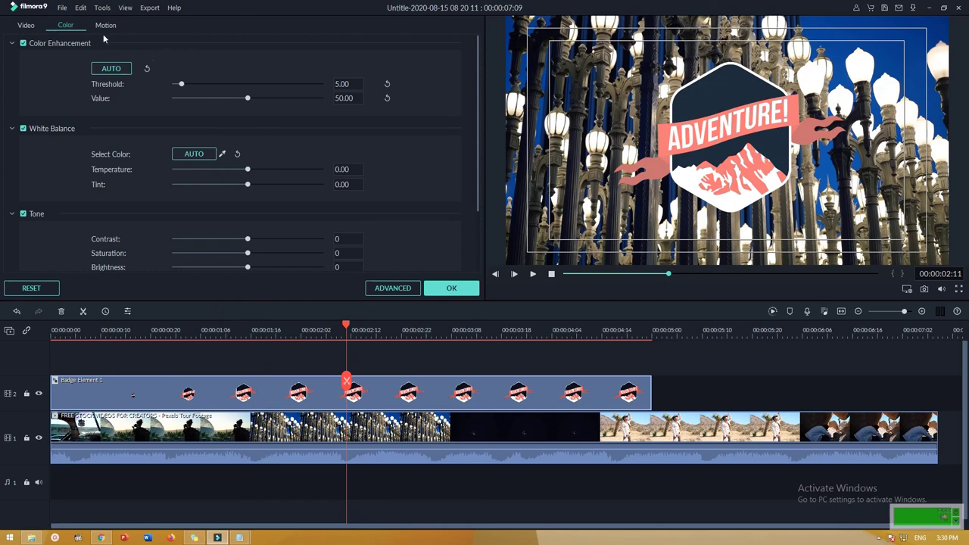
scroll(288, 221, "down", 2)
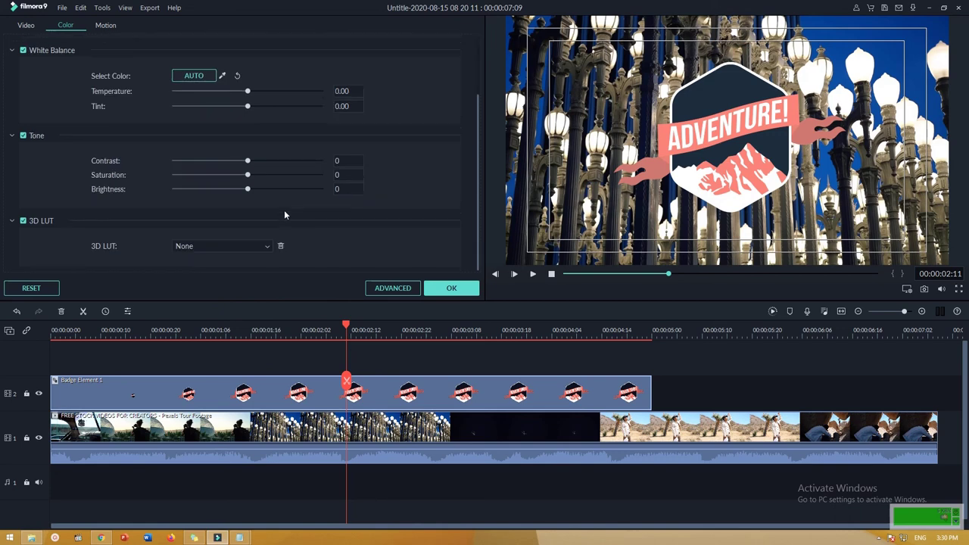
mouse_move(245, 162)
left_mouse_down()
mouse_move(287, 167)
mouse_move(254, 171)
mouse_move(277, 179)
mouse_move(250, 178)
left_mouse_up()
scroll(96, 54, "up", 2)
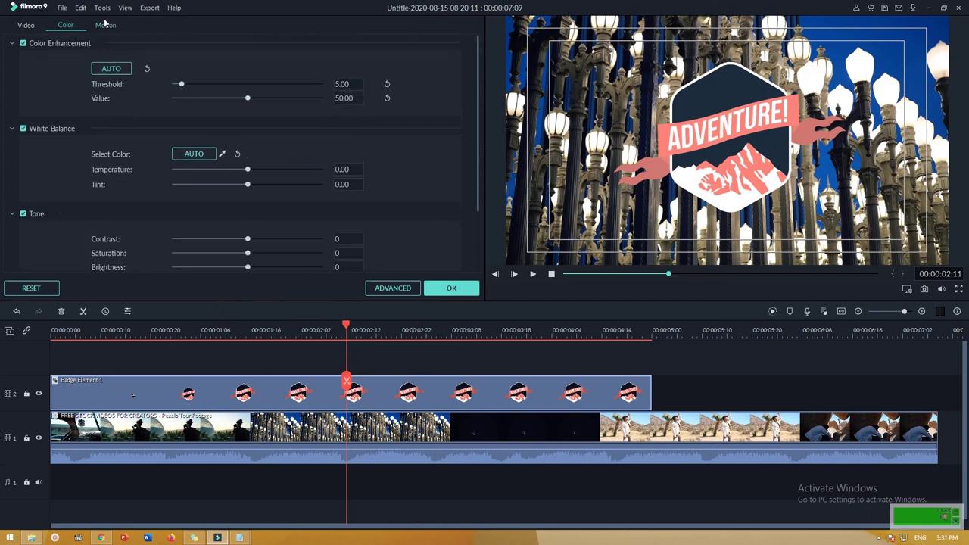
- Try the Zoom in to the top motion on the badge, choose Down Up 1 and accept the clip edits
left_click(105, 25)
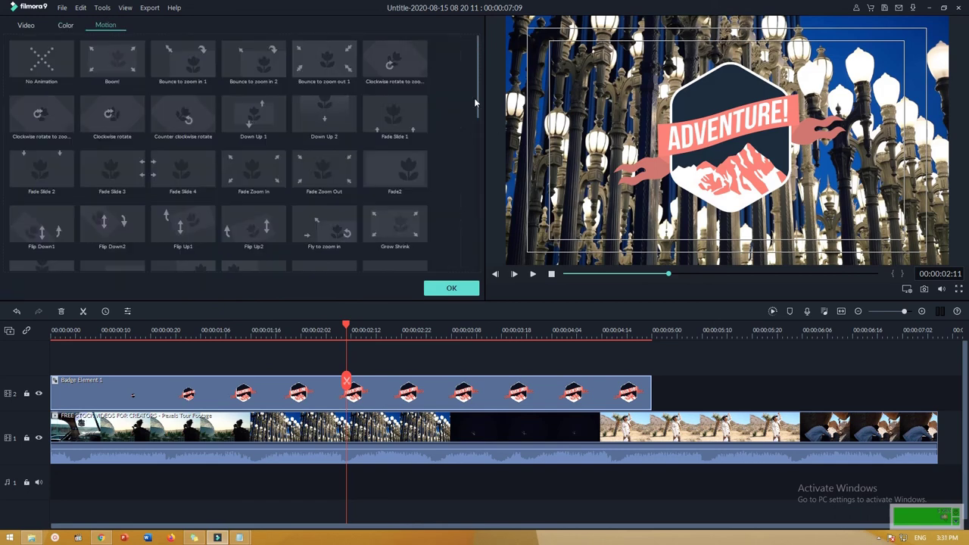
left_click_drag(479, 94, 478, 209)
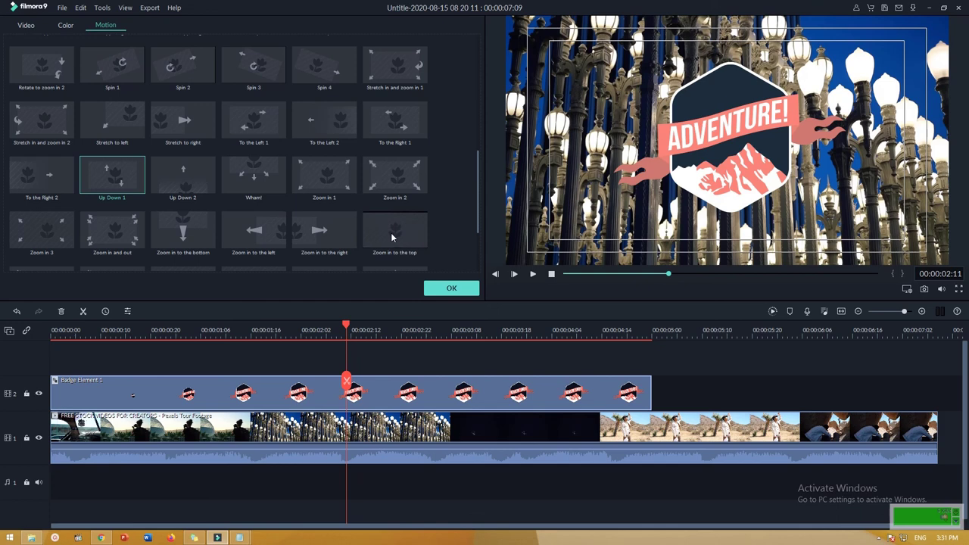
scroll(413, 225, "down", 2)
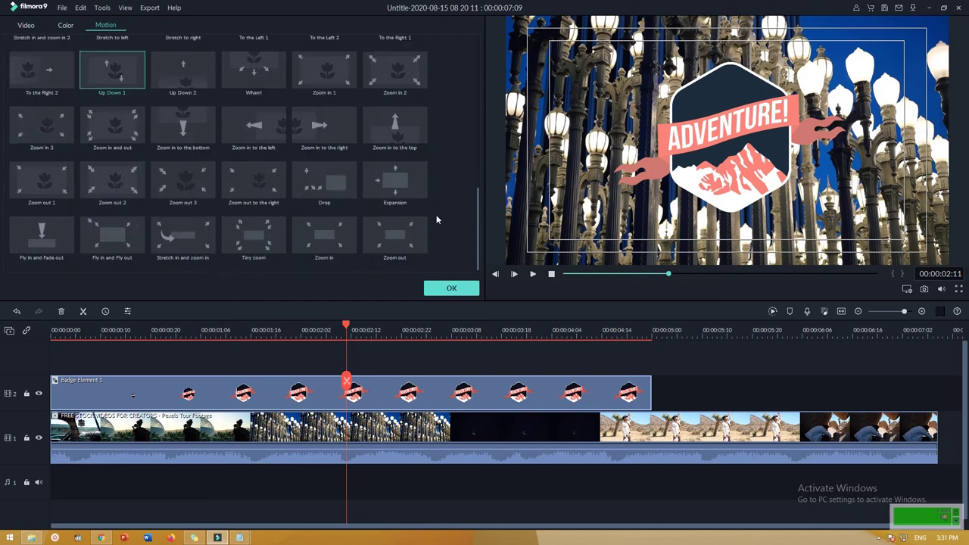
double_click(400, 131)
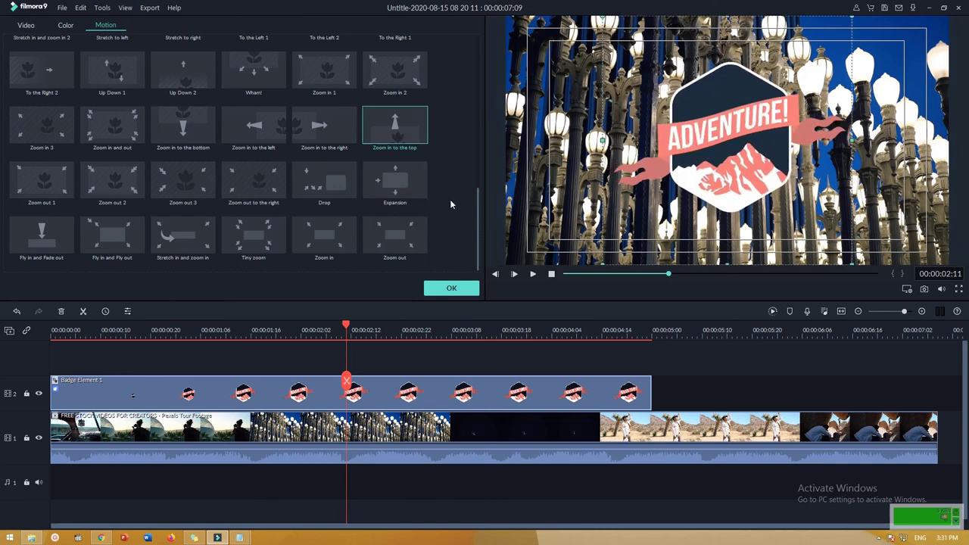
scroll(235, 189, "up", 10)
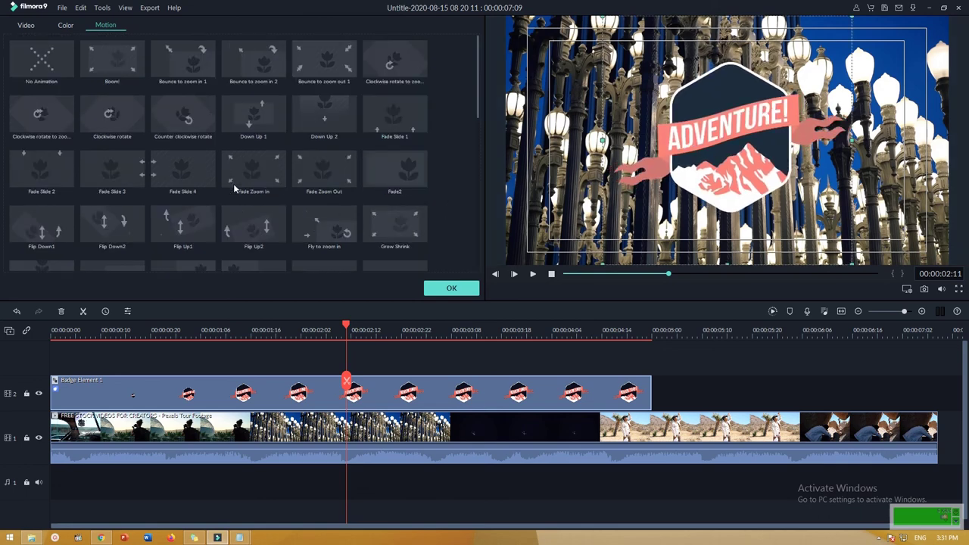
left_click(245, 112)
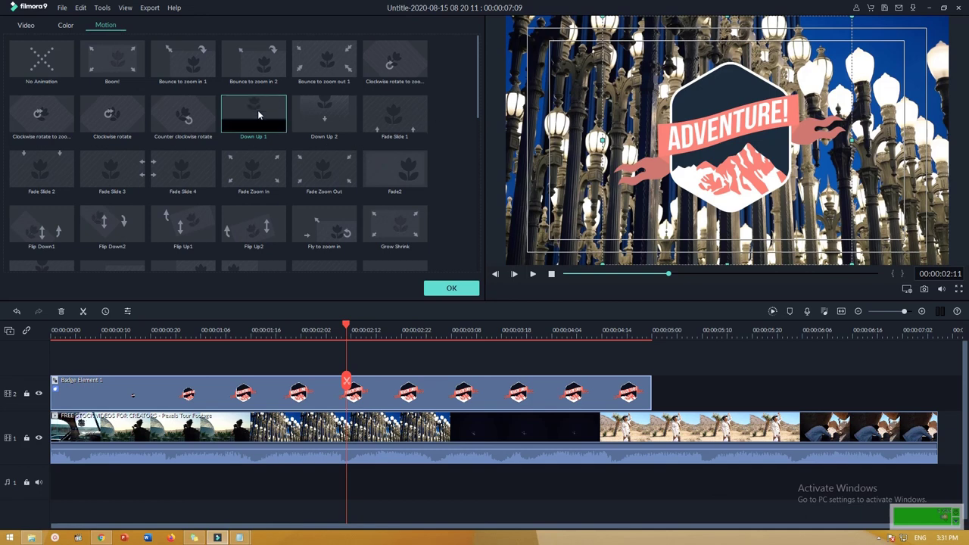
left_click(452, 287)
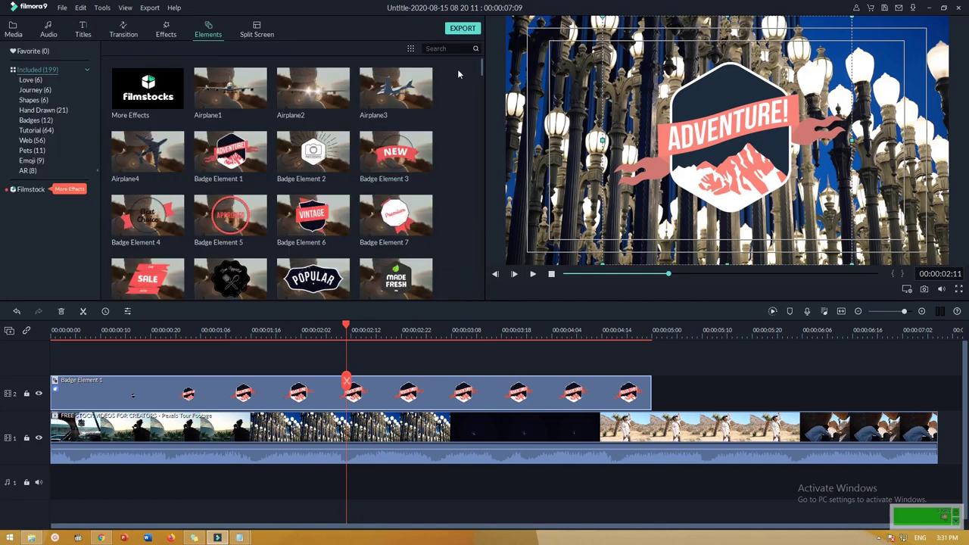
- Browse the included elements in the Love, Journey, Shapes, Hand Drawn, Badges and Tutorial categories
scroll(455, 77, "down", 10)
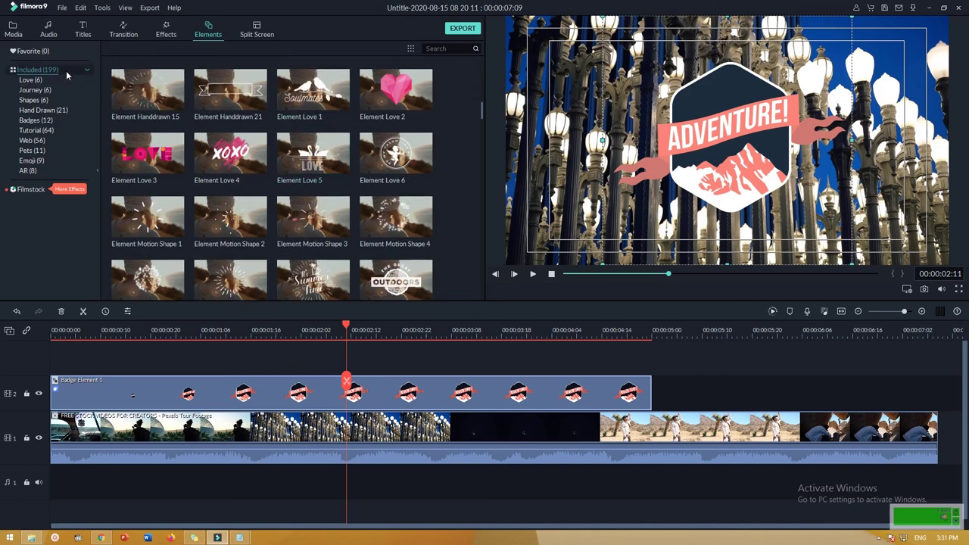
left_click(29, 80)
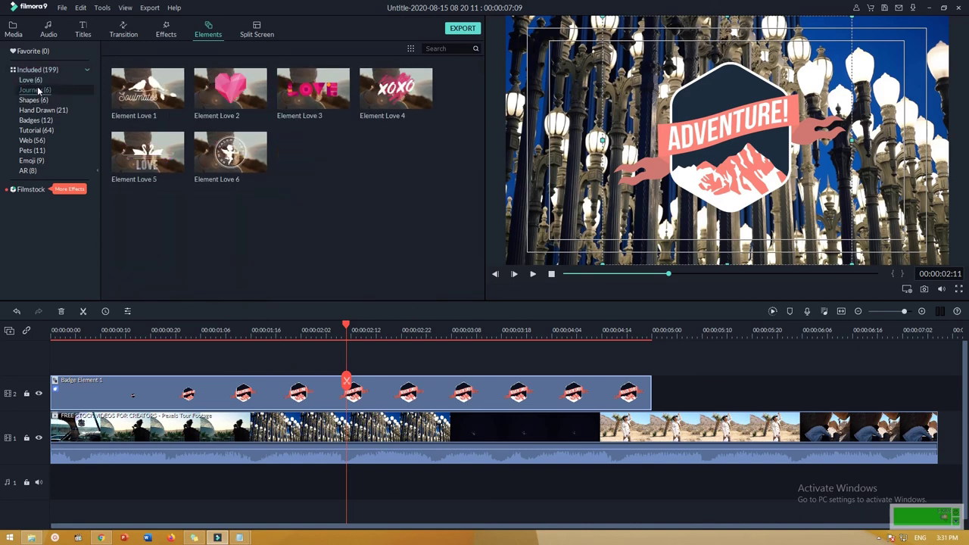
left_click(36, 90)
left_click(37, 100)
left_click(38, 110)
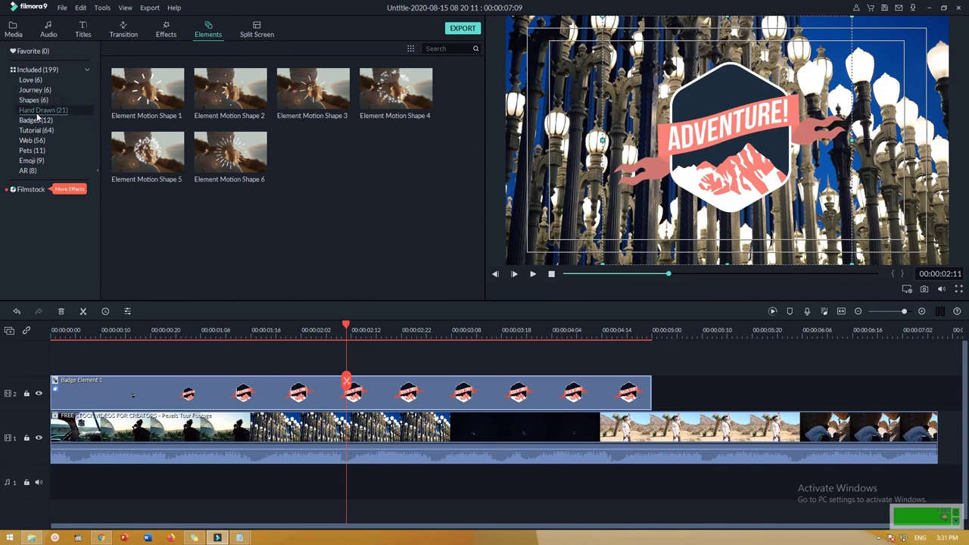
scroll(45, 121, "down", 3)
scroll(49, 125, "up", 3)
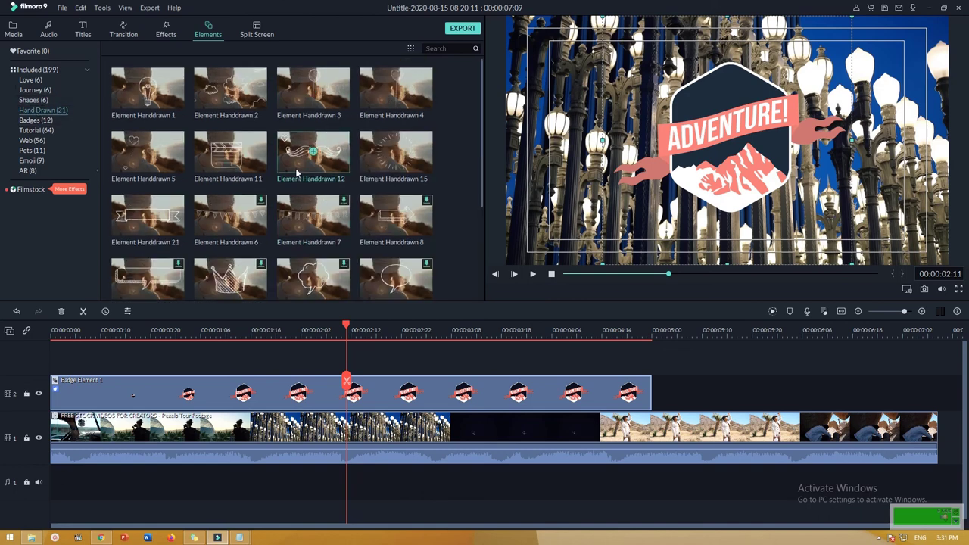
left_click(36, 121)
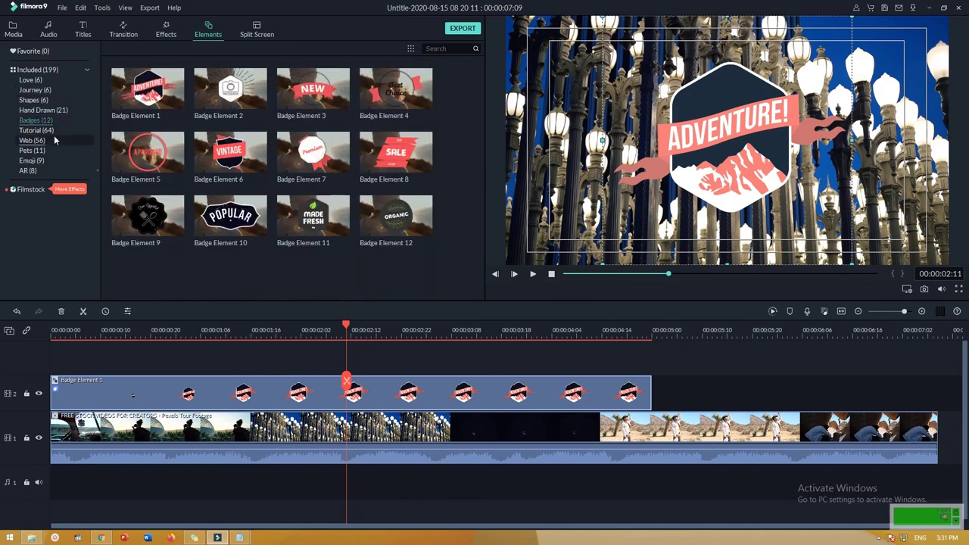
left_click(43, 132)
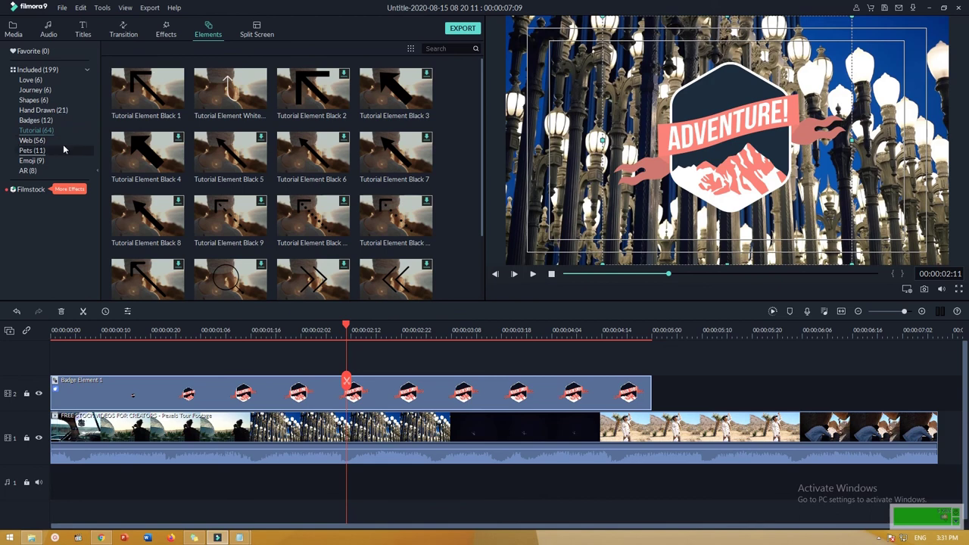
scroll(388, 148, "down", 5)
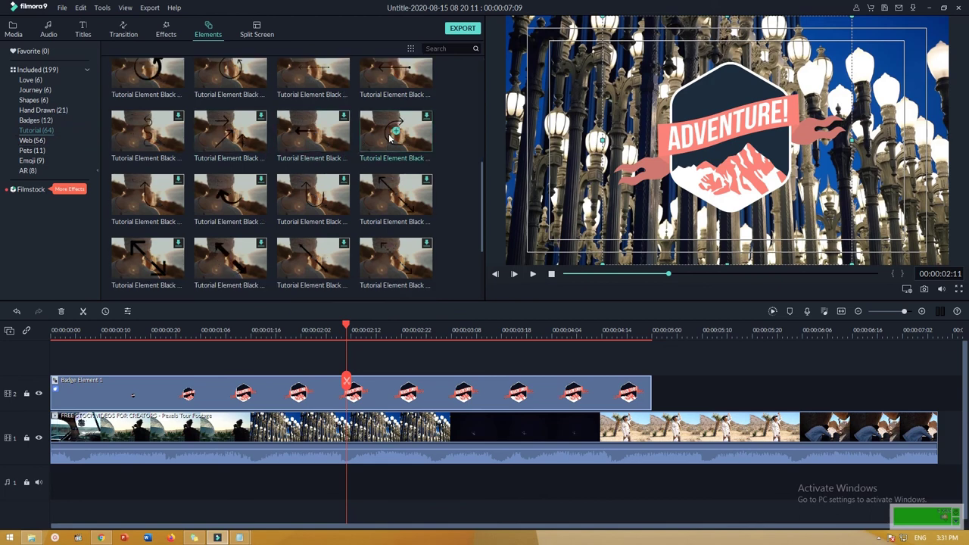
left_click(341, 191)
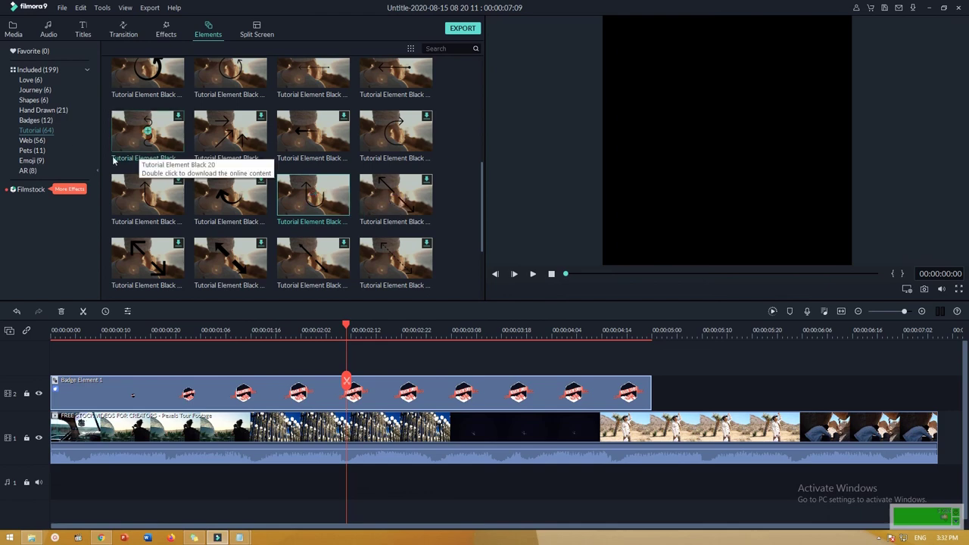
- Look through the Web, Pets, Emoji and AR element categories
left_click(33, 141)
scroll(281, 147, "down", 10)
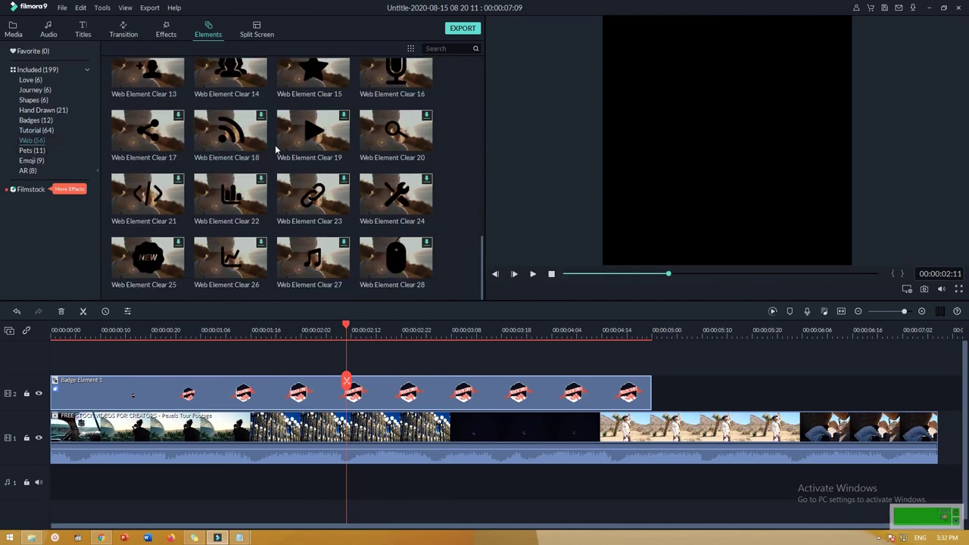
scroll(283, 146, "up", 7)
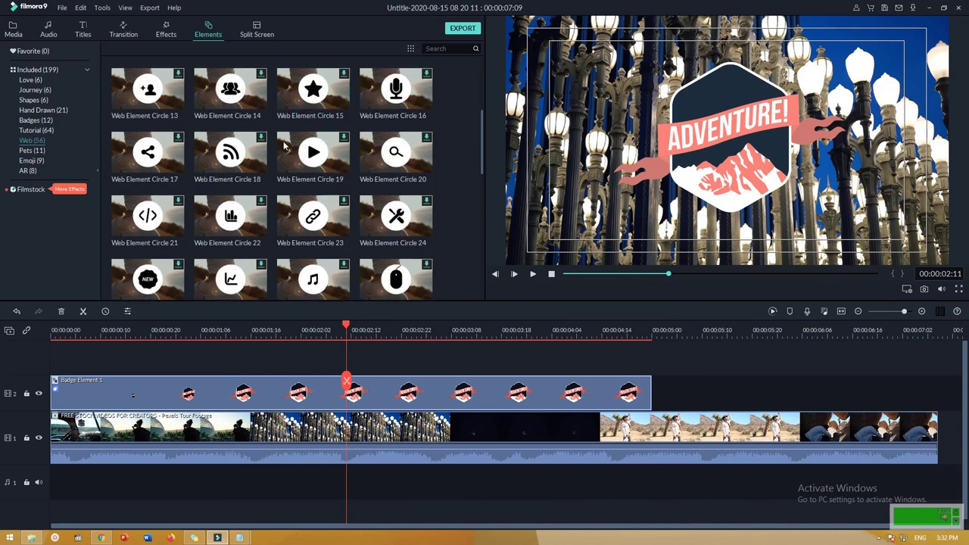
left_click(33, 152)
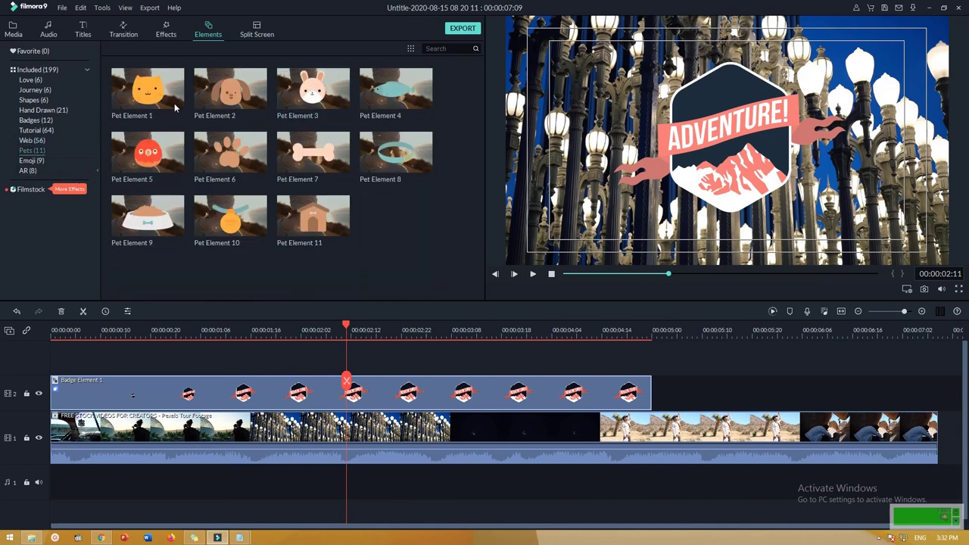
left_click(29, 161)
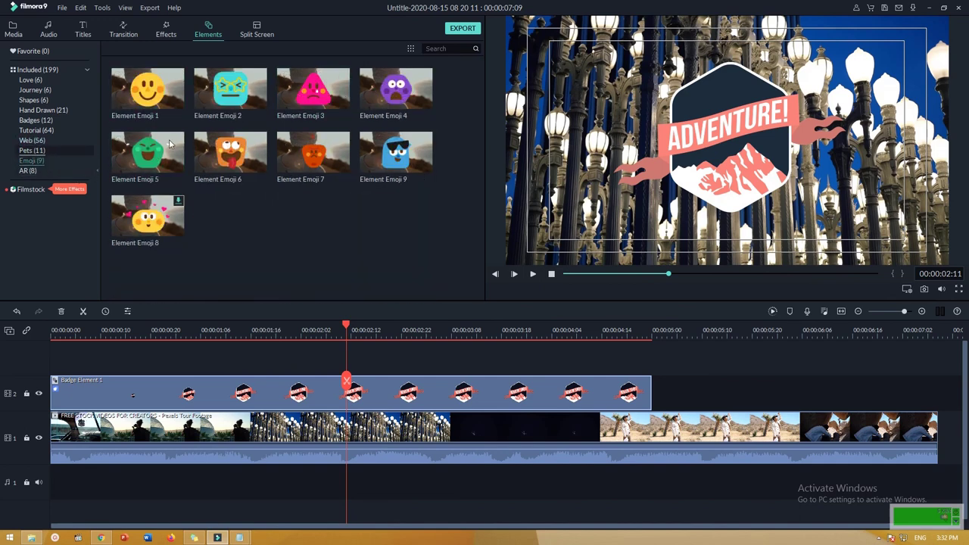
left_click(28, 170)
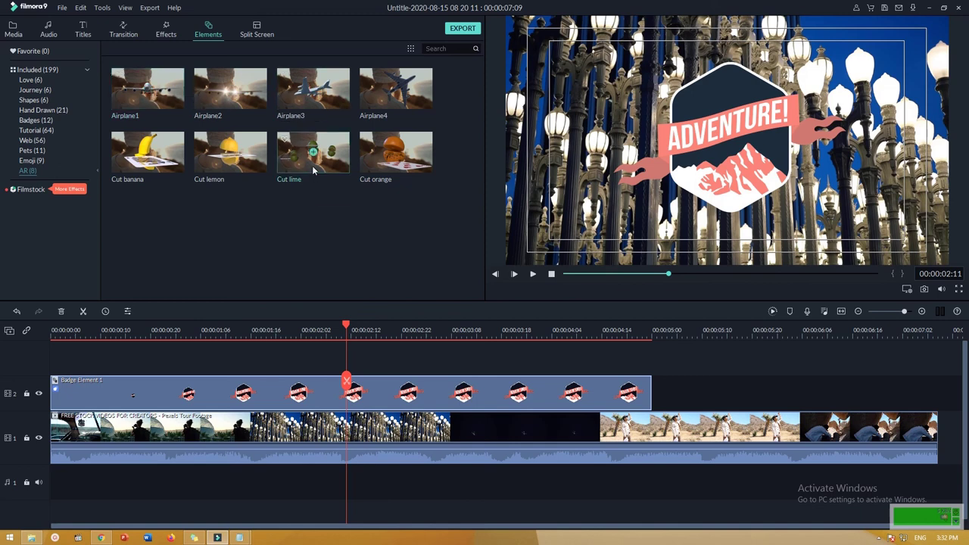
- Add the AR element Airplane3 over the footage and delete its extra copy after the footage on track 1
left_click(315, 89)
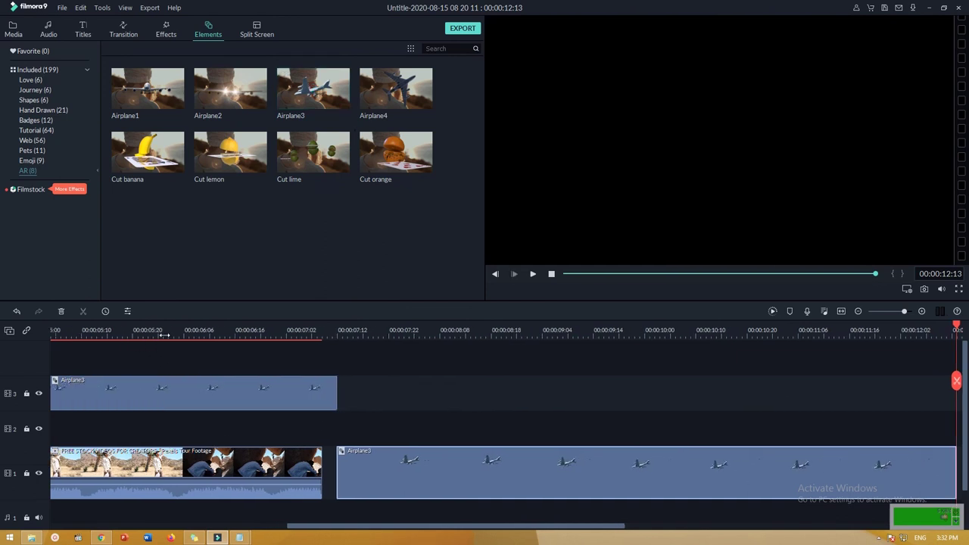
left_click(97, 327)
left_click_drag(100, 326, 206, 337)
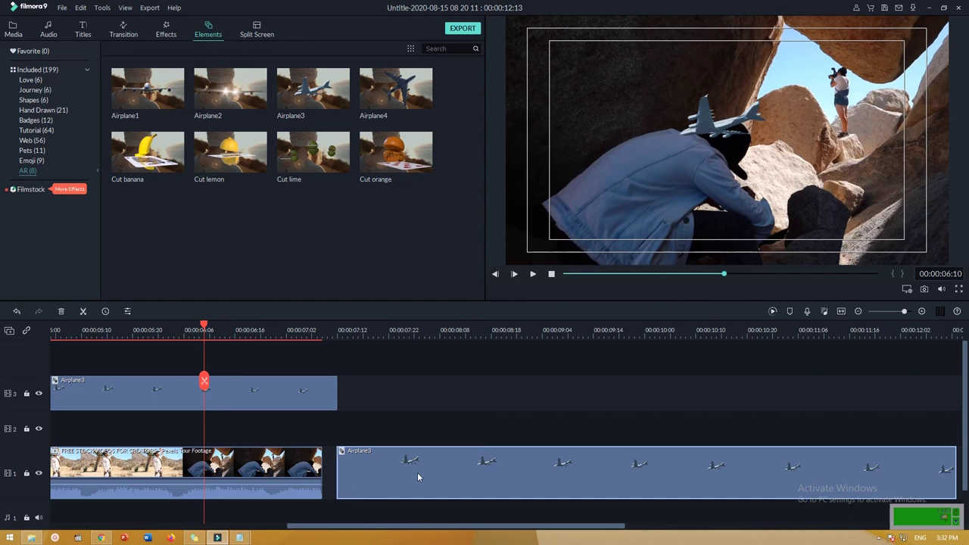
key("Delete")
left_click(337, 330)
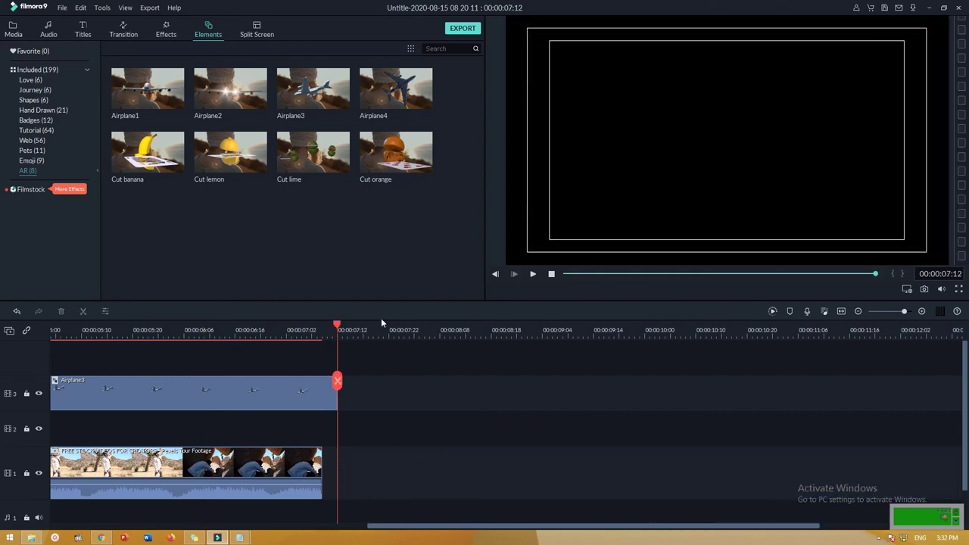
left_click(256, 335)
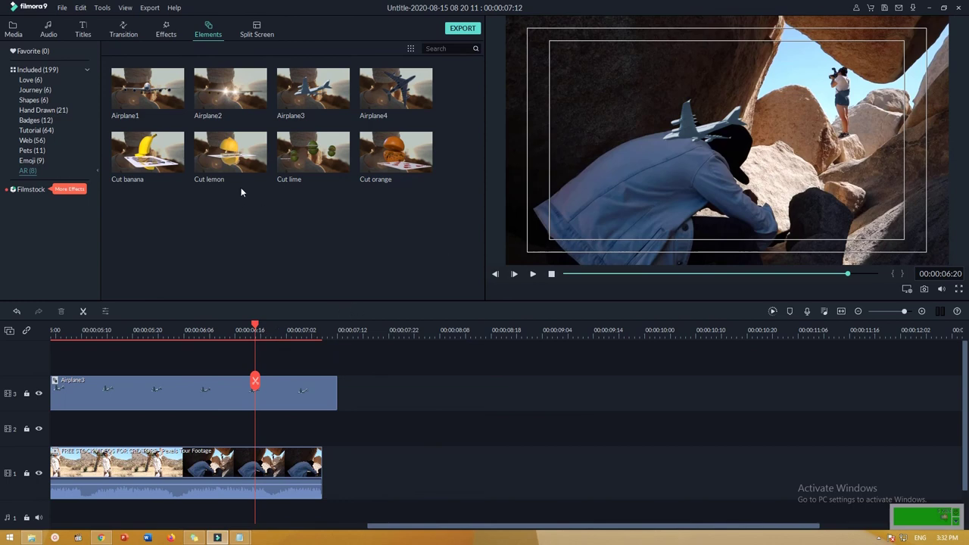
- Check the Filmstock and Love element categories and remove the Airplane3 clip from track 3
left_click(30, 189)
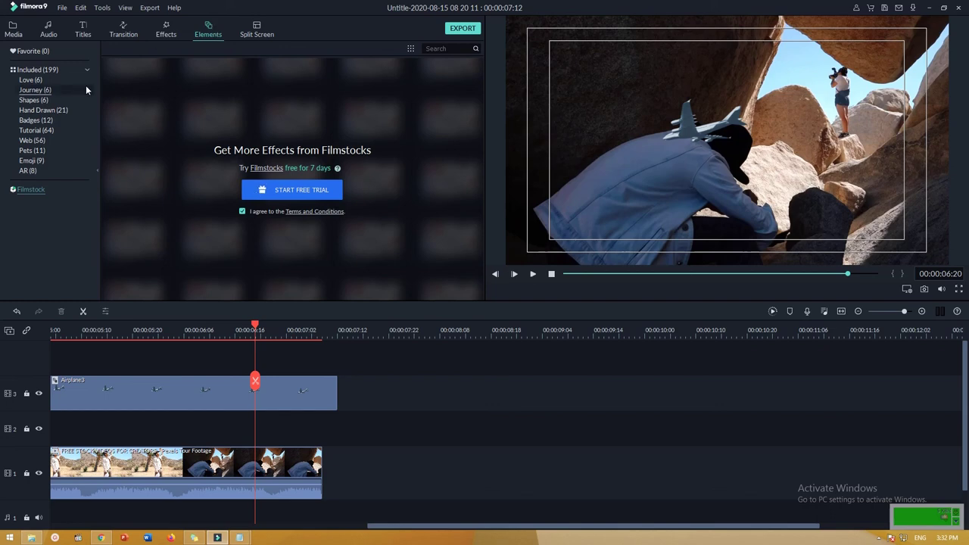
left_click(31, 79)
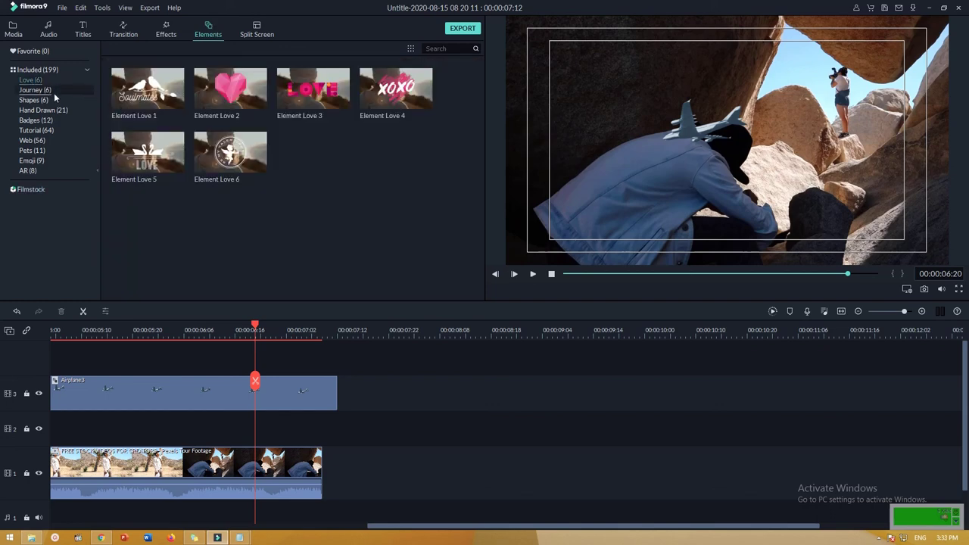
left_click(189, 399)
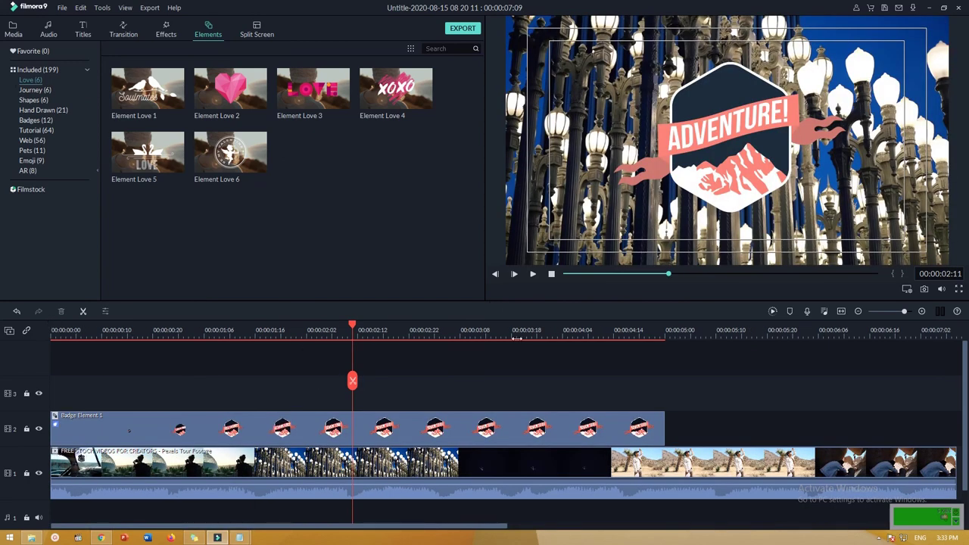
- Show the Split Screen templates and delete the Badge Element 1 clip from track 2
left_click(261, 34)
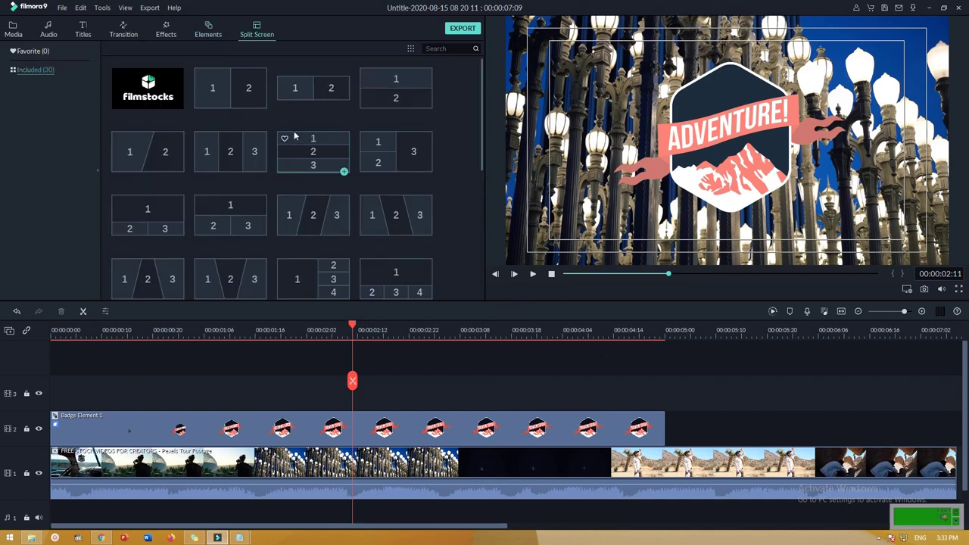
left_click(537, 428)
key("Delete")
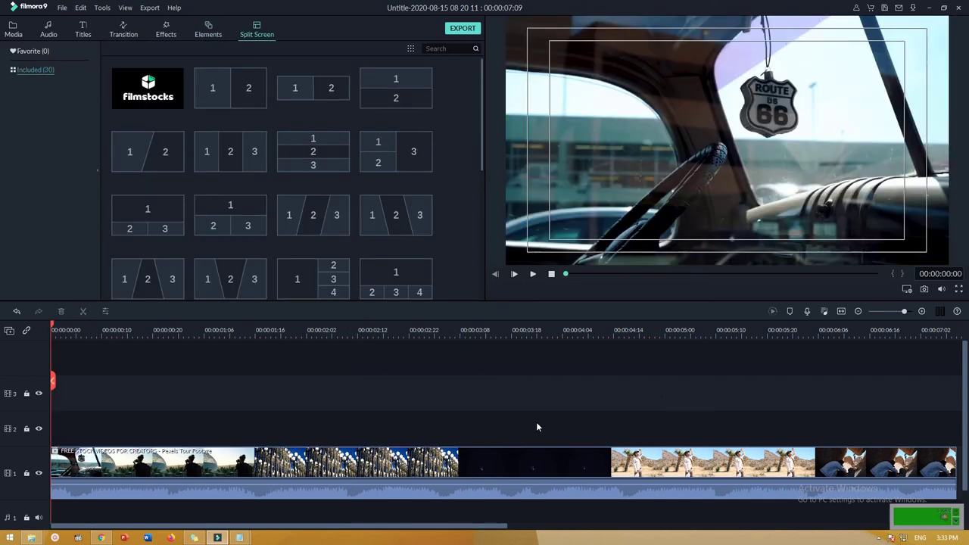
- Play the stock footage briefly from the start, stop playback and fit the project in the timeline
left_click(533, 274)
left_click(552, 274)
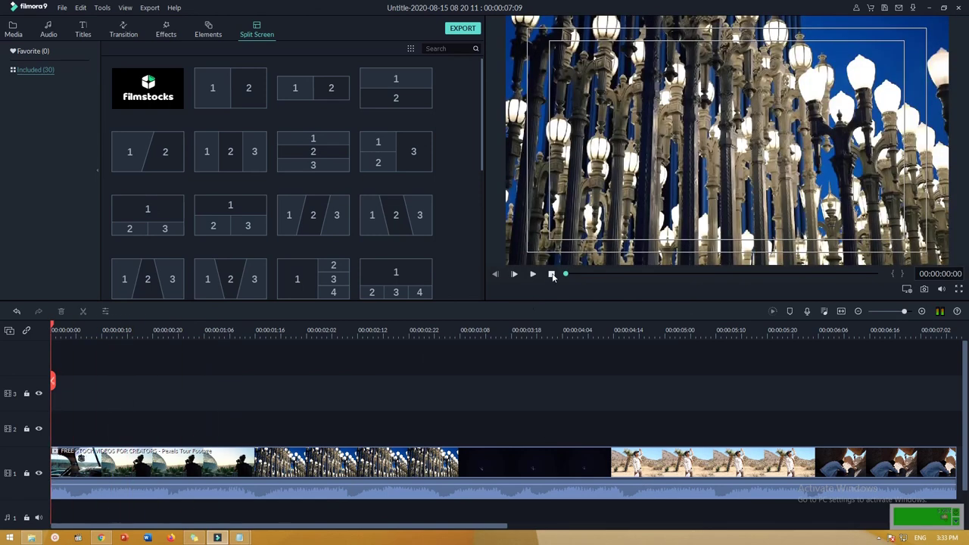
left_click(842, 312)
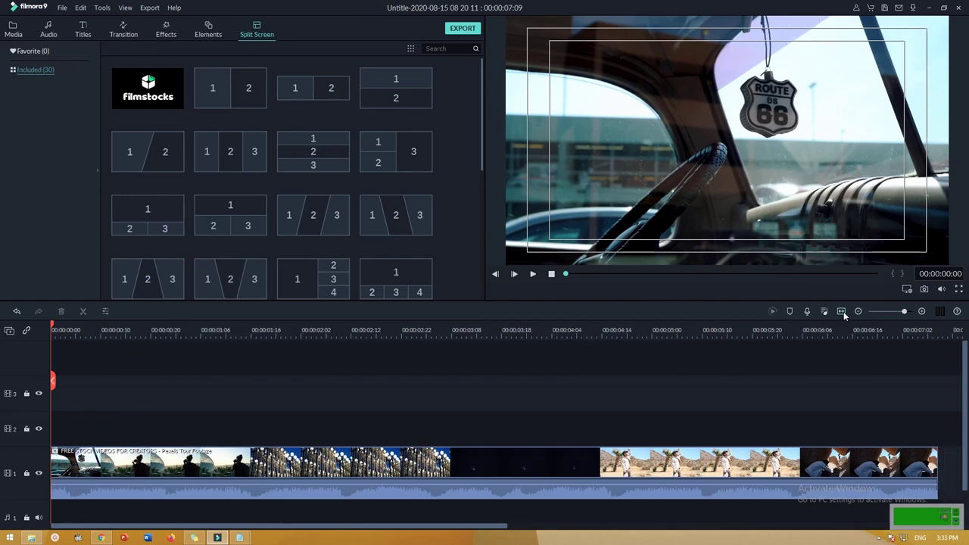
- Preview the first split screen template with two equal side-by-side panes
mouse_move(229, 167)
left_click(261, 112)
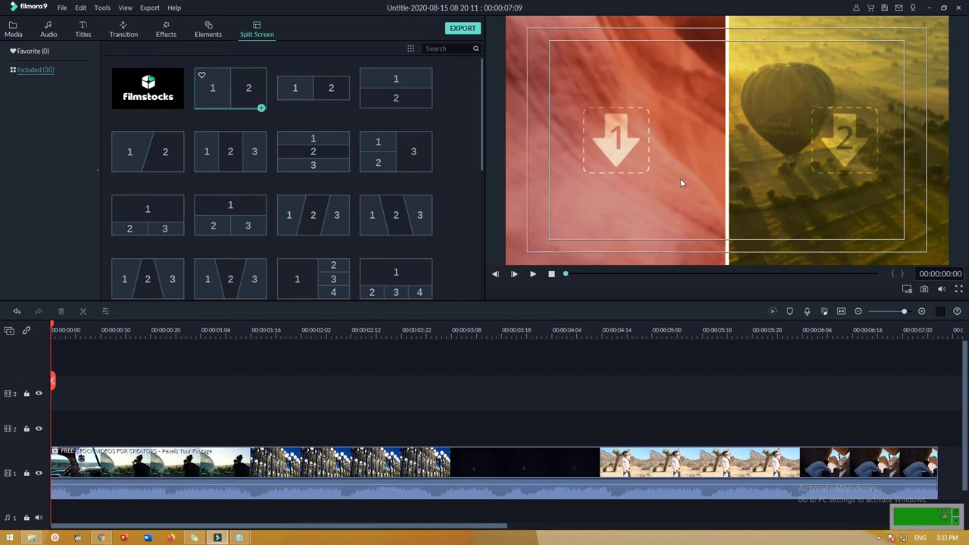
- Insert the two-pane side-by-side split screen at the start of track 1 and fill both panes with the stock footage
left_click(602, 145)
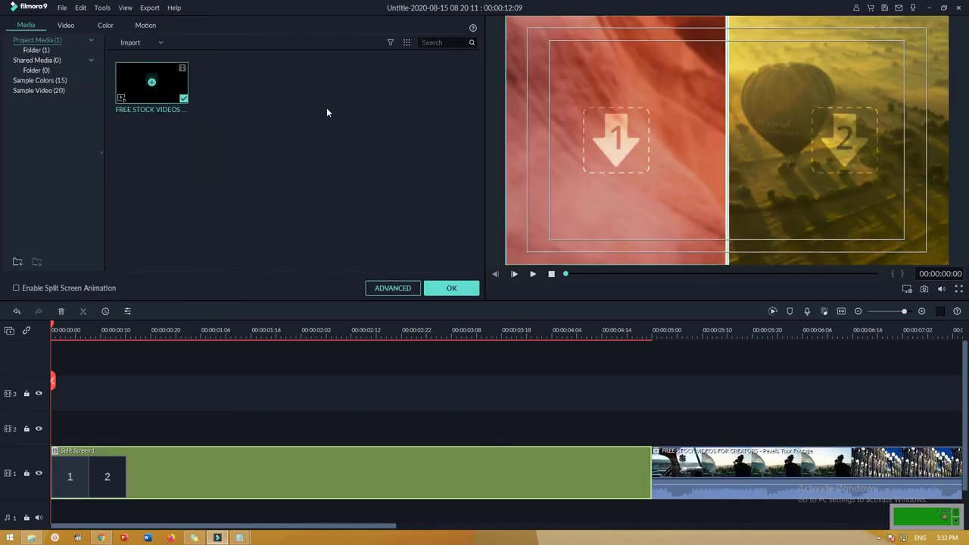
mouse_move(144, 88)
left_click_drag(144, 88, 69, 483)
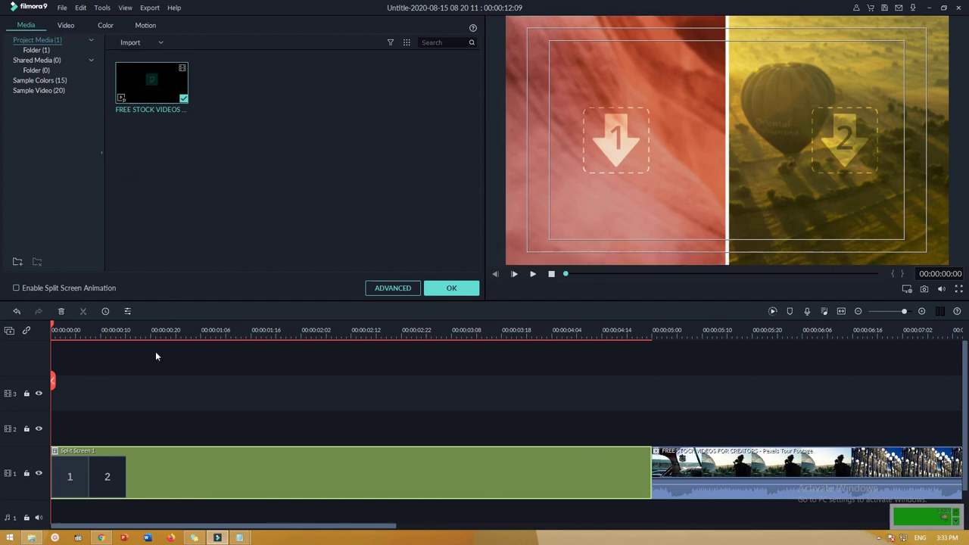
left_click_drag(168, 81, 625, 152)
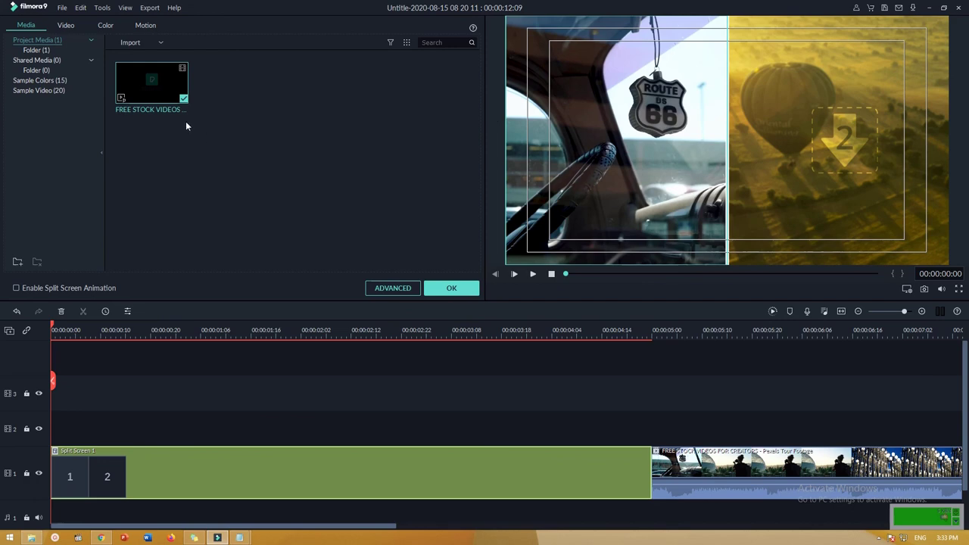
scroll(125, 336, "up", 1)
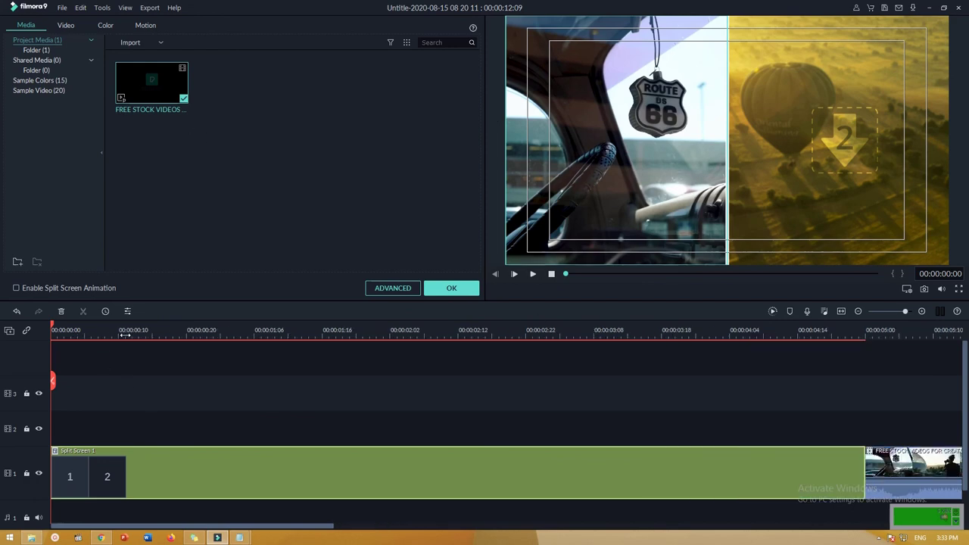
scroll(125, 335, "down", 5)
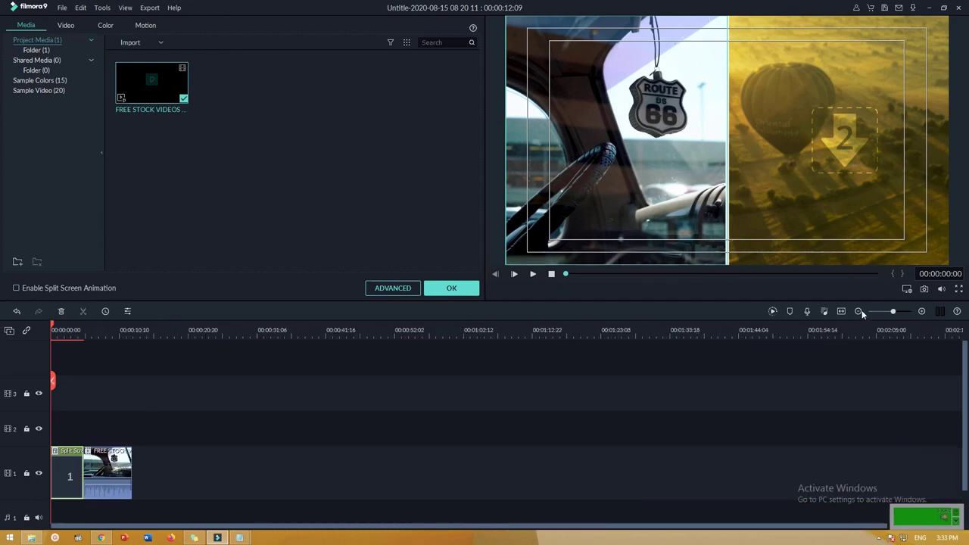
left_click(841, 311)
left_click_drag(152, 82, 843, 144)
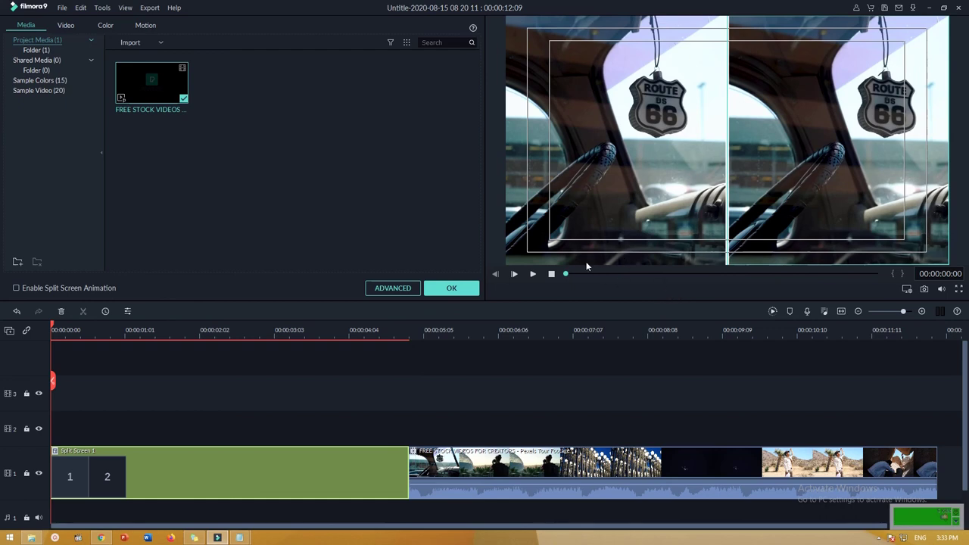
- Play the side-by-side split screen, confirm its settings and stop playback
left_click(533, 275)
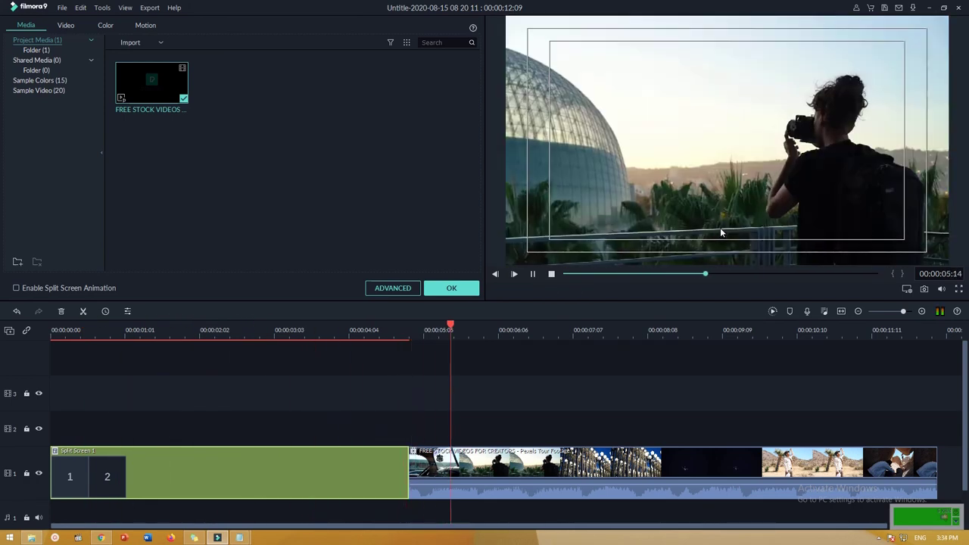
left_click(452, 288)
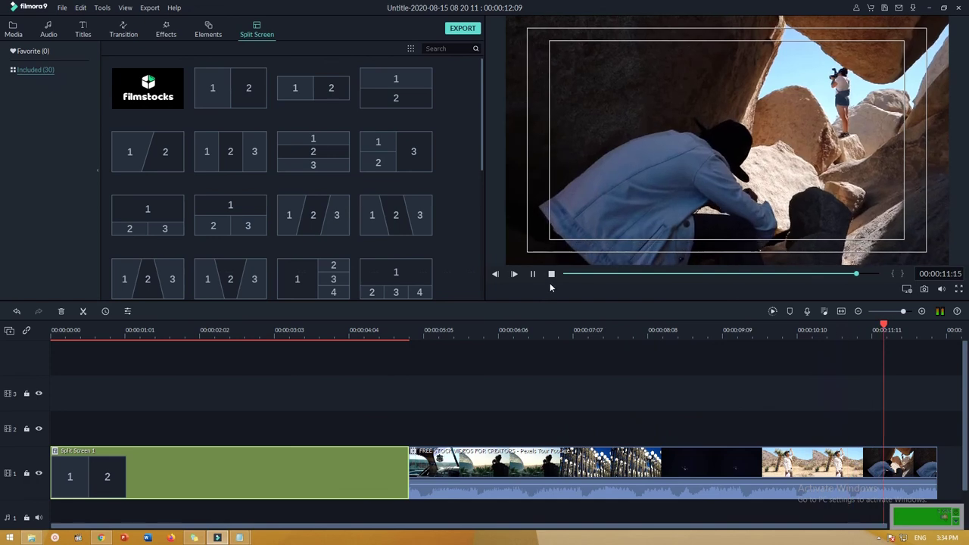
left_click(551, 274)
- Browse the included split screen templates and preview the one with two equal stacked panes
scroll(318, 266, "down", 3)
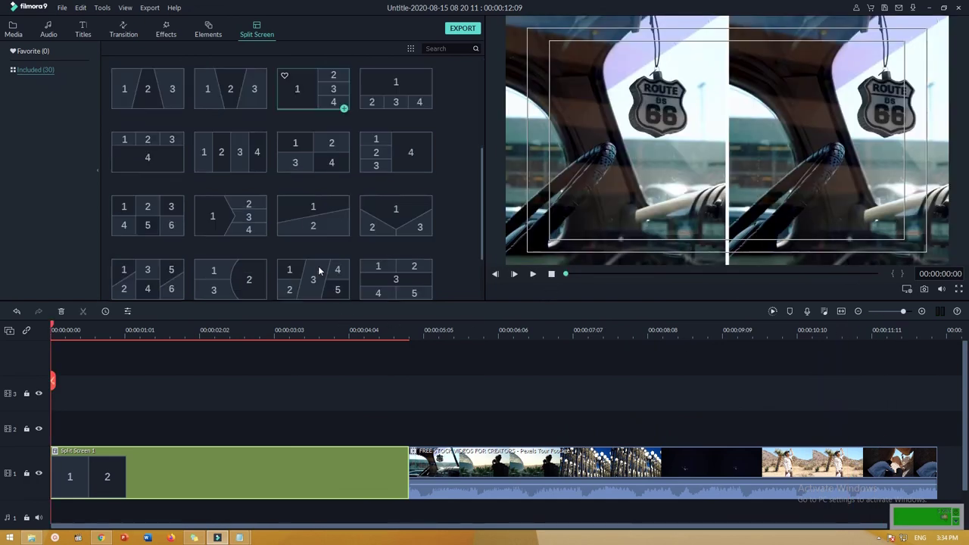
scroll(258, 220, "down", 1)
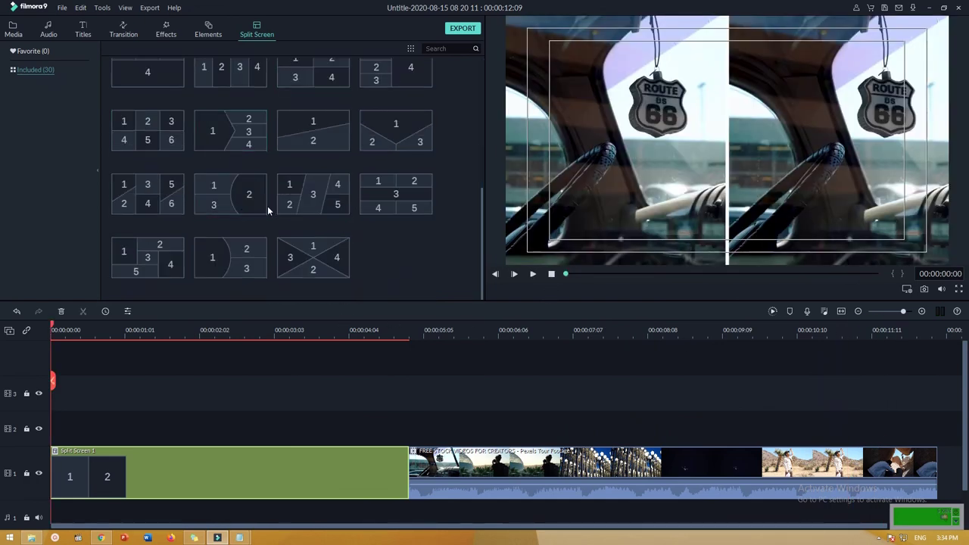
scroll(401, 235, "up", 4)
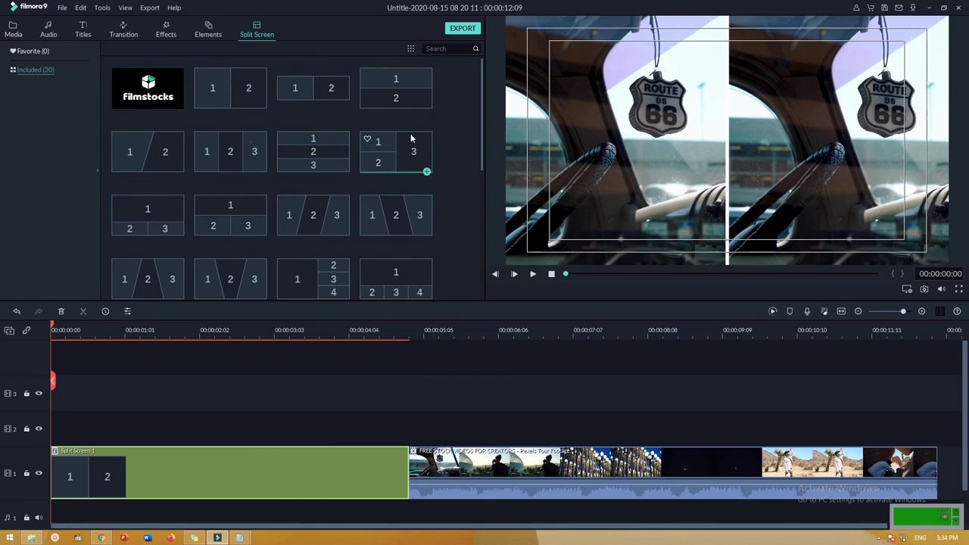
left_click(409, 96)
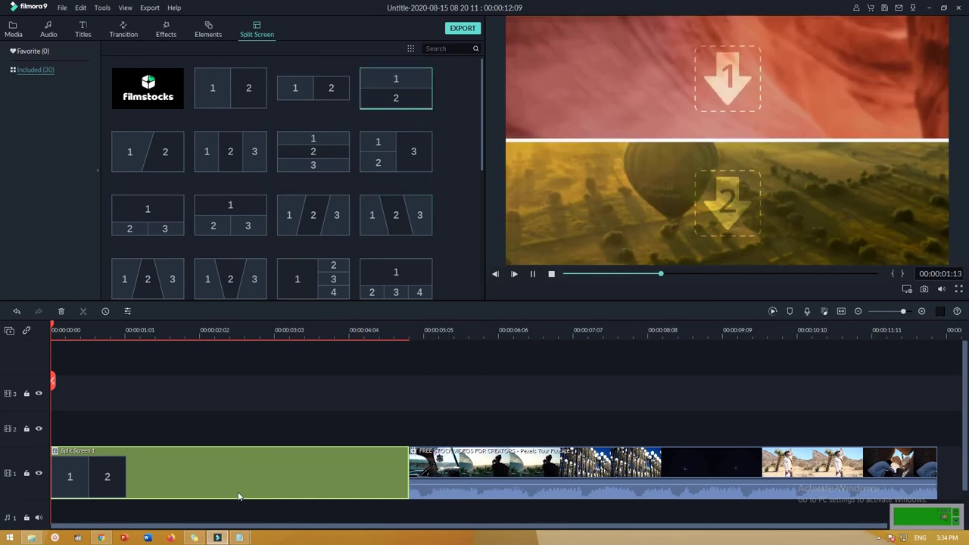
- Replace the Split Screen 1 clip with the two stacked panes template and fill both panes with the stock footage
left_click(221, 459)
key("Delete")
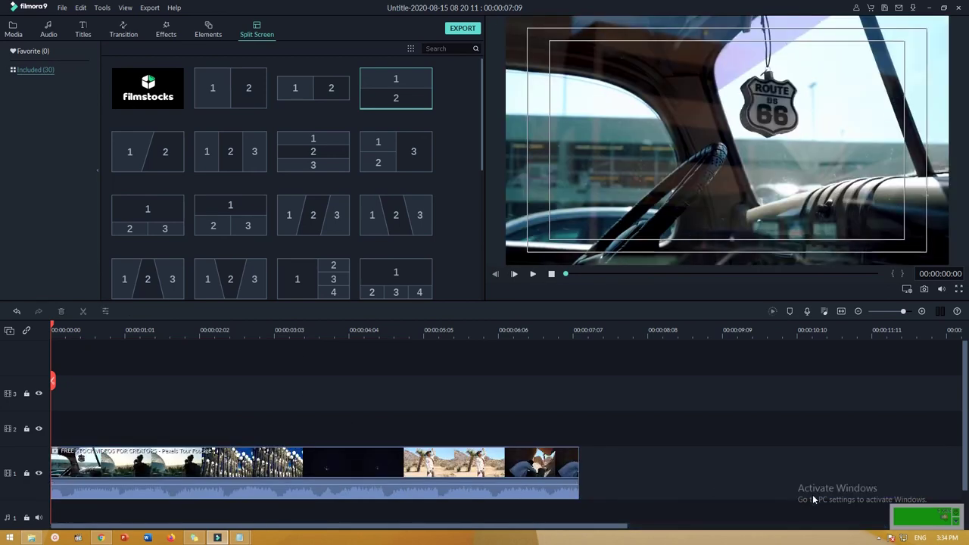
left_click(427, 110)
left_click(427, 110)
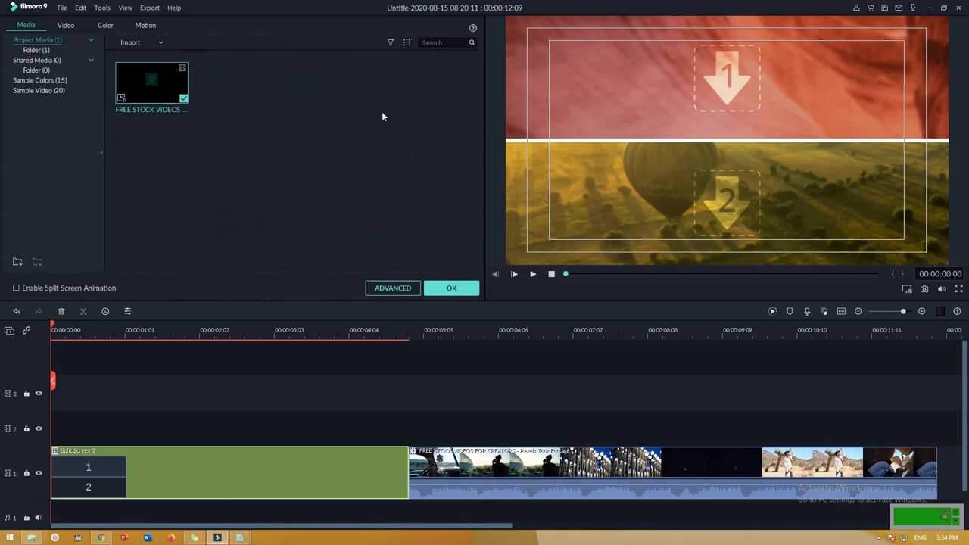
left_click_drag(173, 85, 709, 83)
left_click_drag(151, 83, 733, 196)
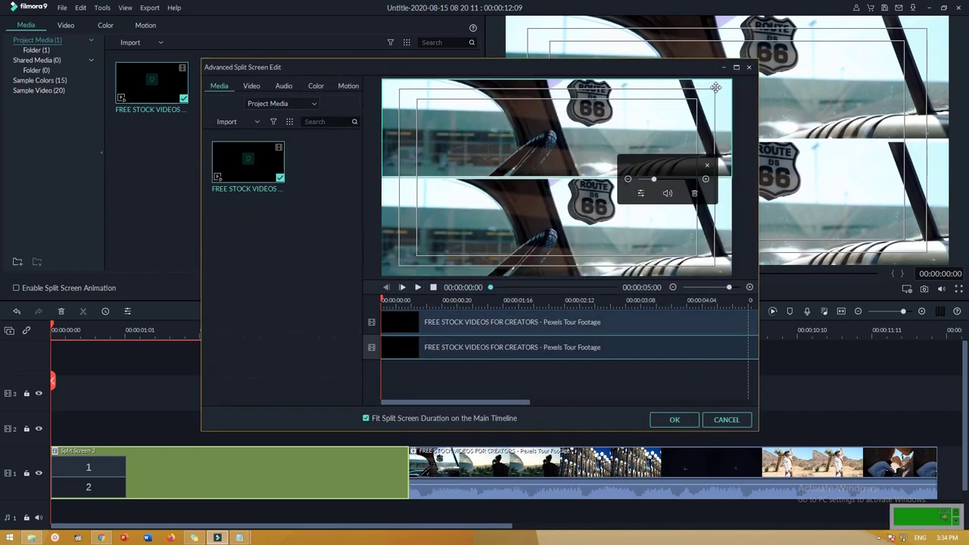
- In the advanced split screen editor, delay the start of the second track's clip and scrub through the beginning
left_click_drag(583, 73, 478, 69)
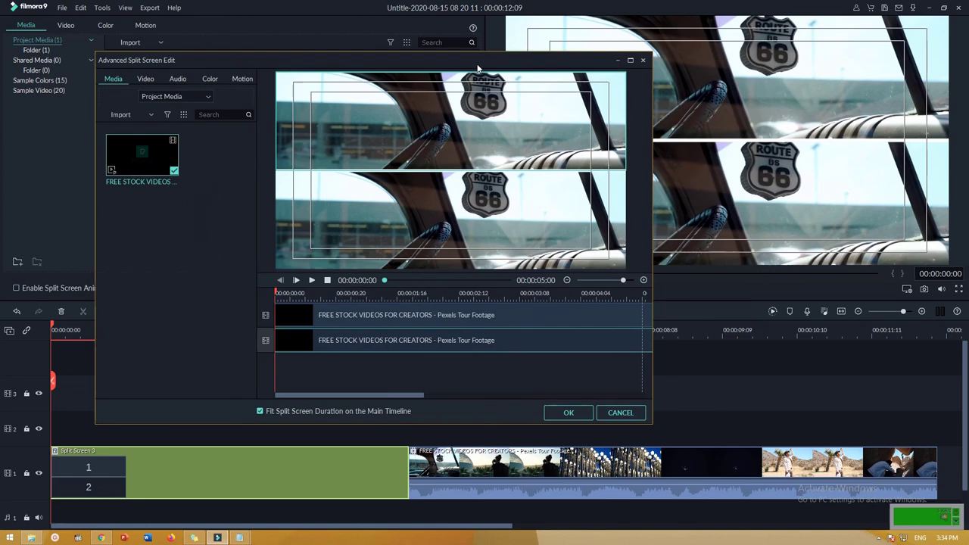
mouse_move(413, 340)
left_mouse_down()
mouse_move(470, 342)
mouse_move(445, 344)
left_mouse_up()
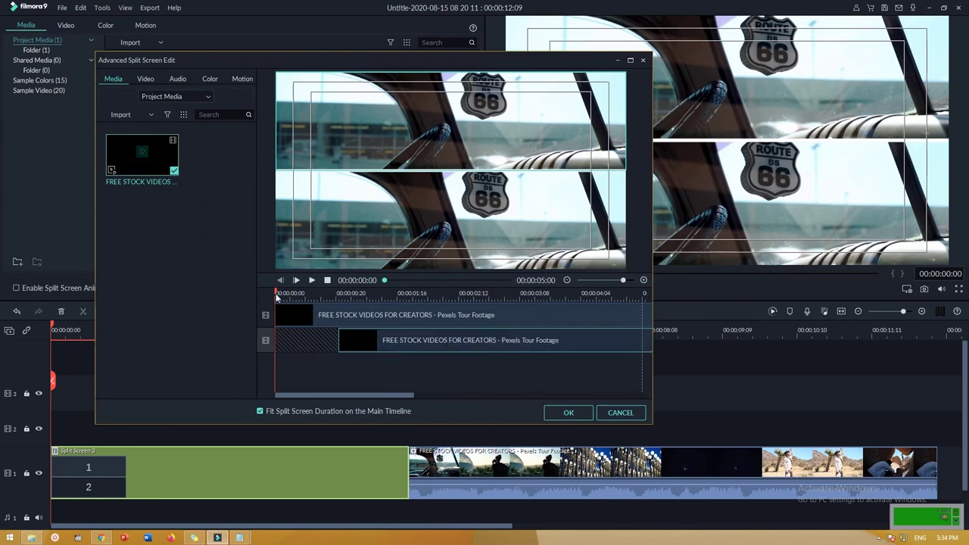
left_click_drag(278, 294, 500, 333)
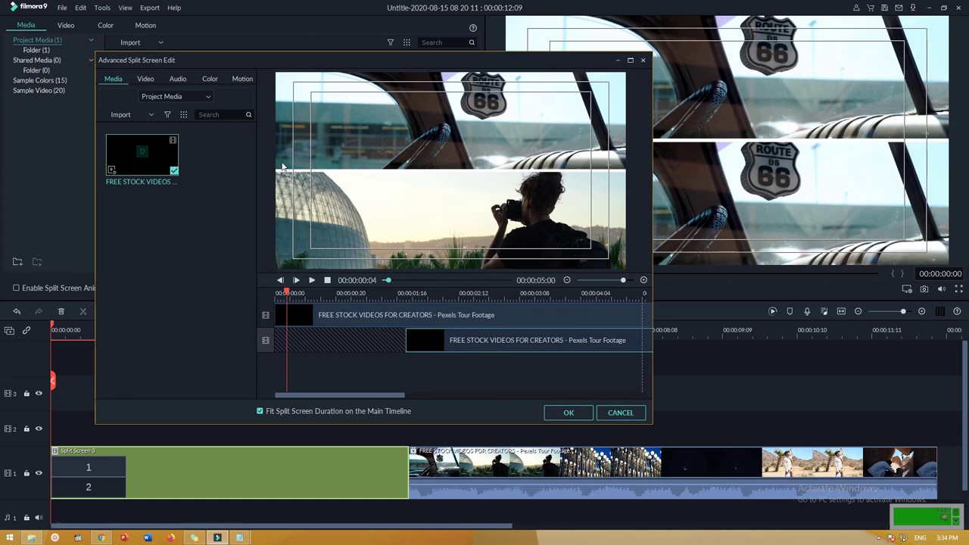
- Review the advanced editor's Motion, Color, Audio and Video settings and close it without saving the changes
left_click(245, 81)
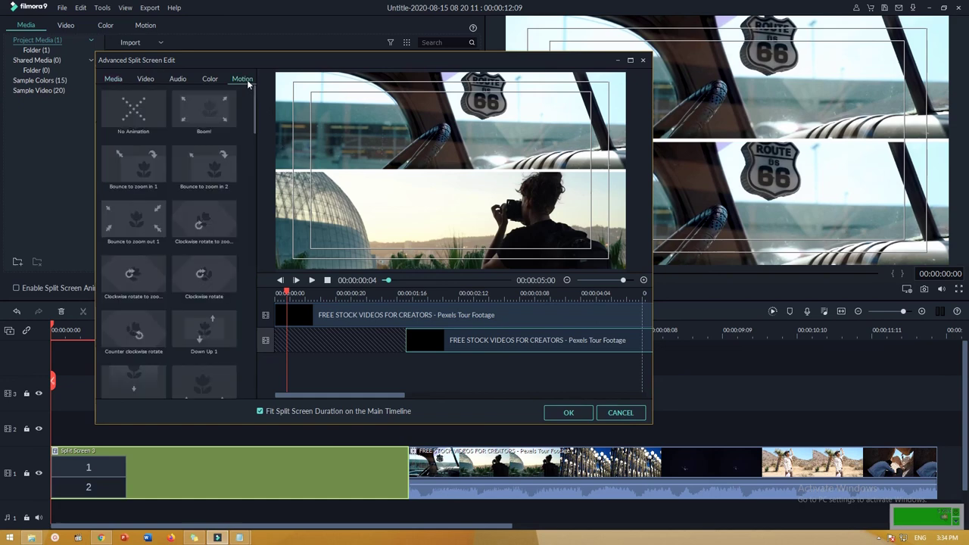
left_click(209, 81)
left_click(185, 80)
left_click(147, 81)
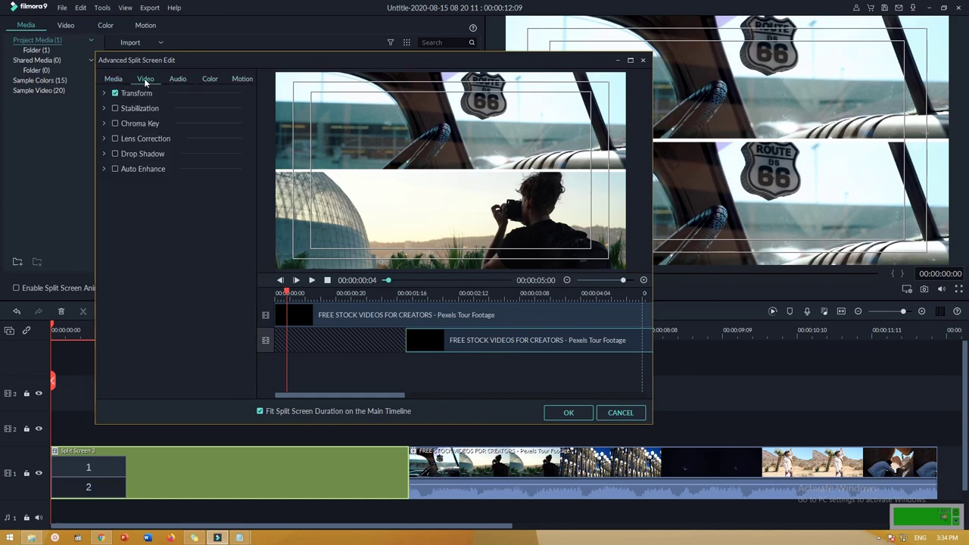
left_click(643, 59)
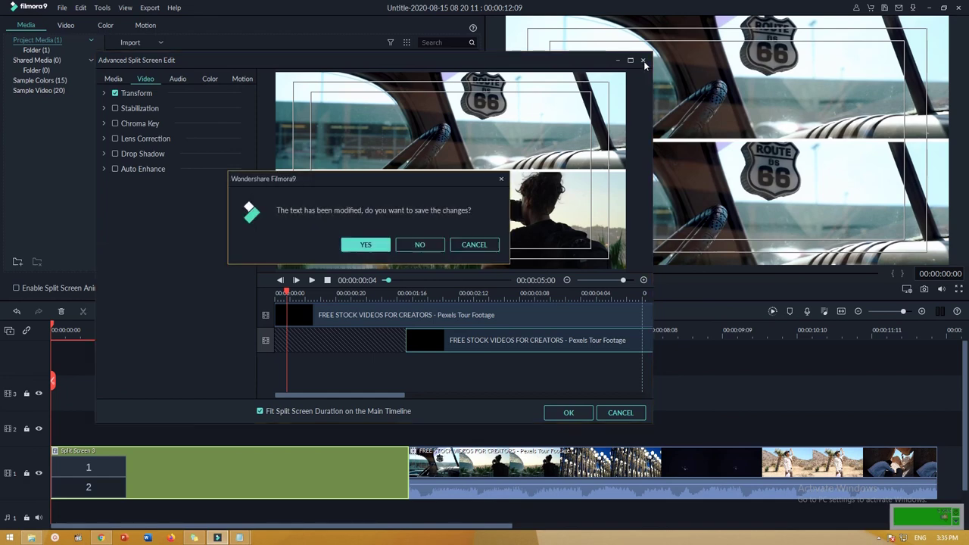
left_click(430, 245)
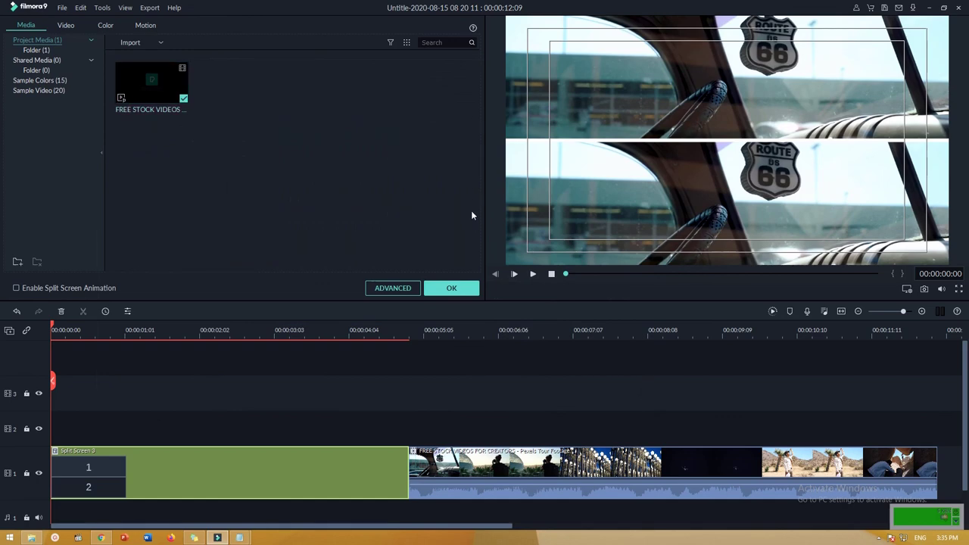
- Confirm the stacked split screen, return to the project media and delete all clips from track 1
left_click(452, 288)
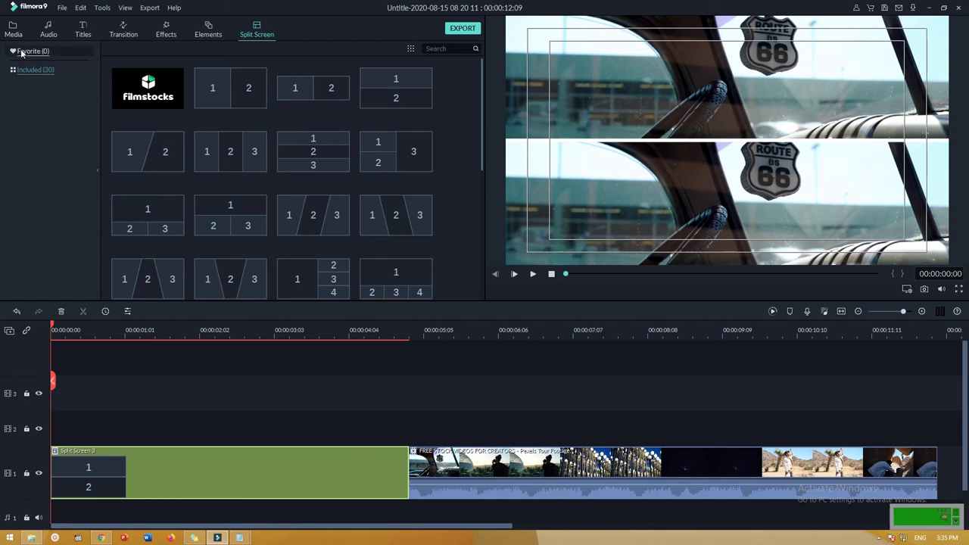
key("alt+1")
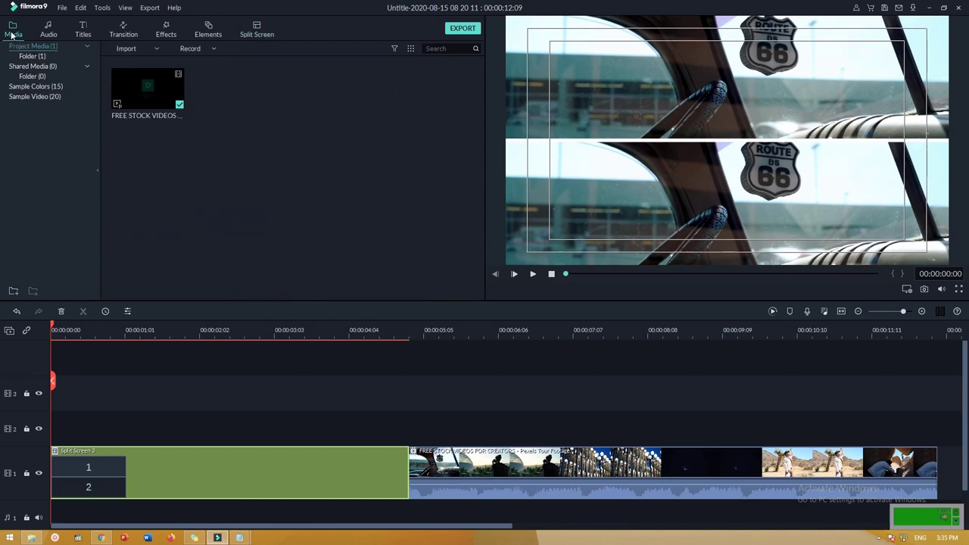
left_click(489, 485)
key("Delete")
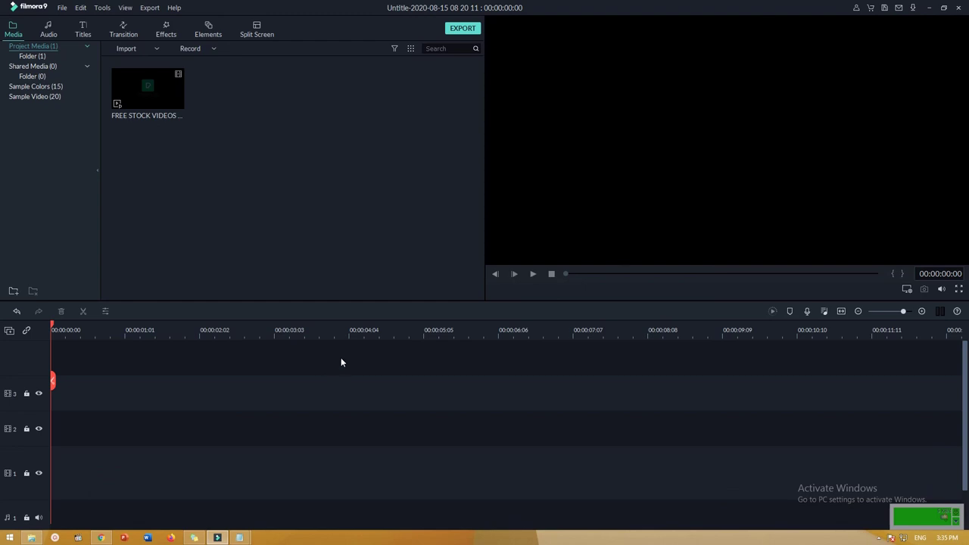
- Resize the preview and timeline areas by lowering and raising the divider between them
left_click_drag(400, 300, 402, 331)
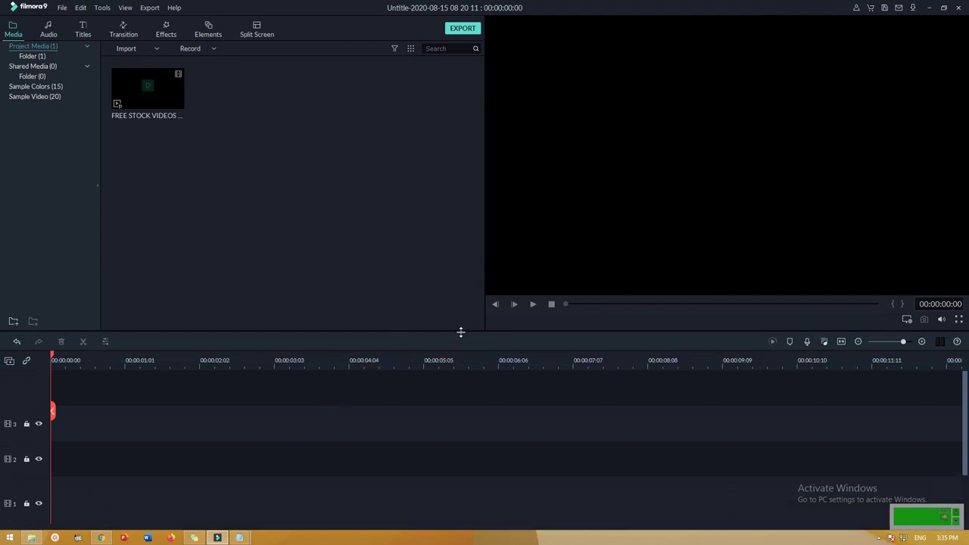
left_click_drag(461, 331, 460, 305)
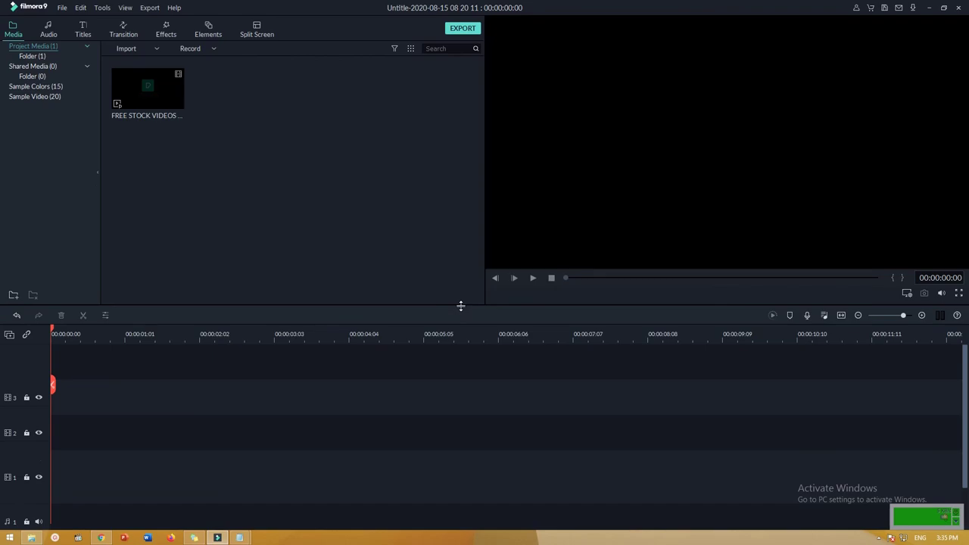